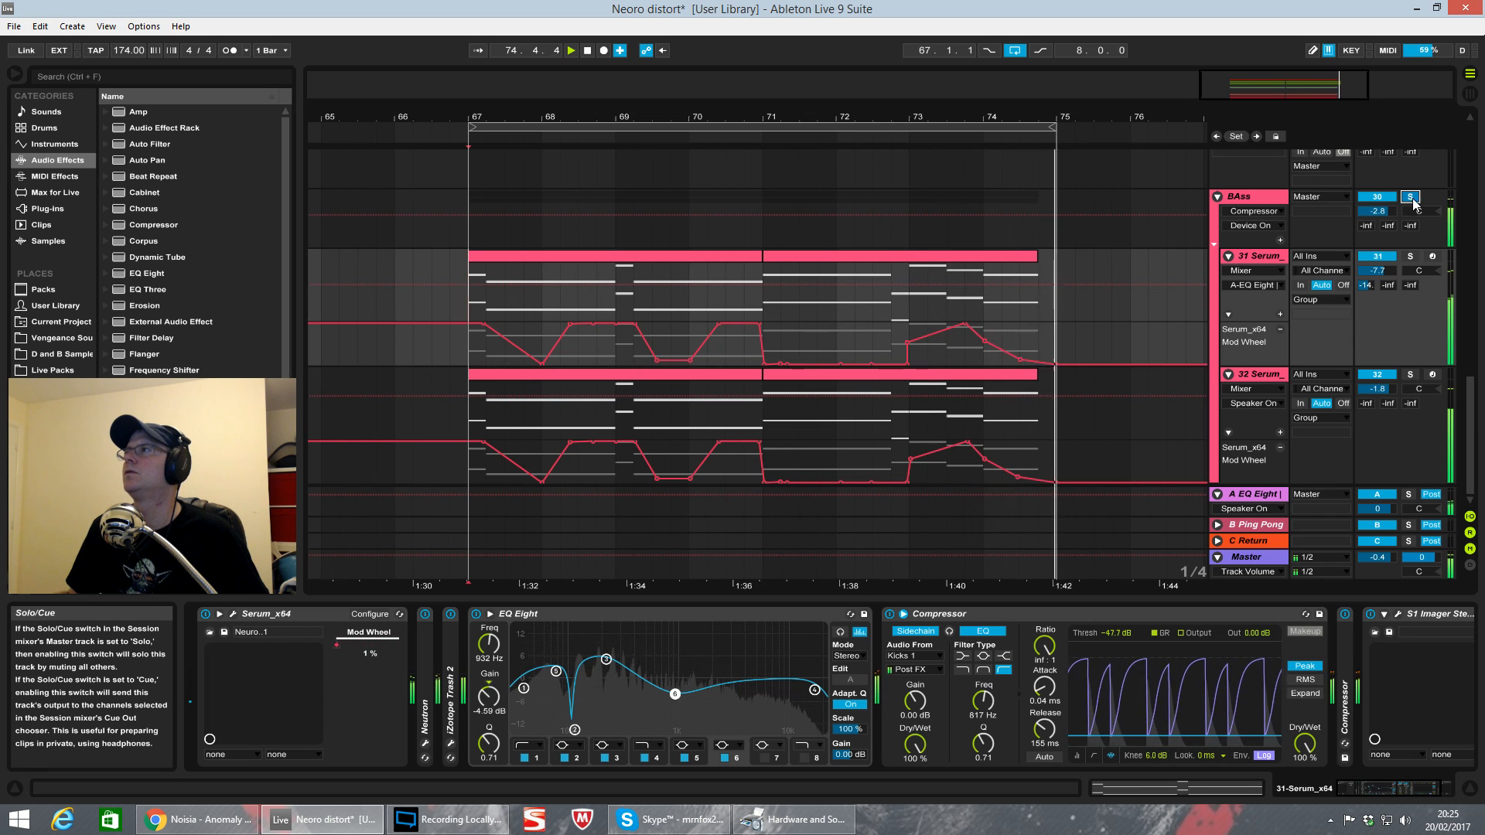
Step: Audition the Drums track in solo during playback and release the solo
{"action": "scroll", "coordinate": [1413, 203], "scroll_direction": "up", "scroll_amount": 5}
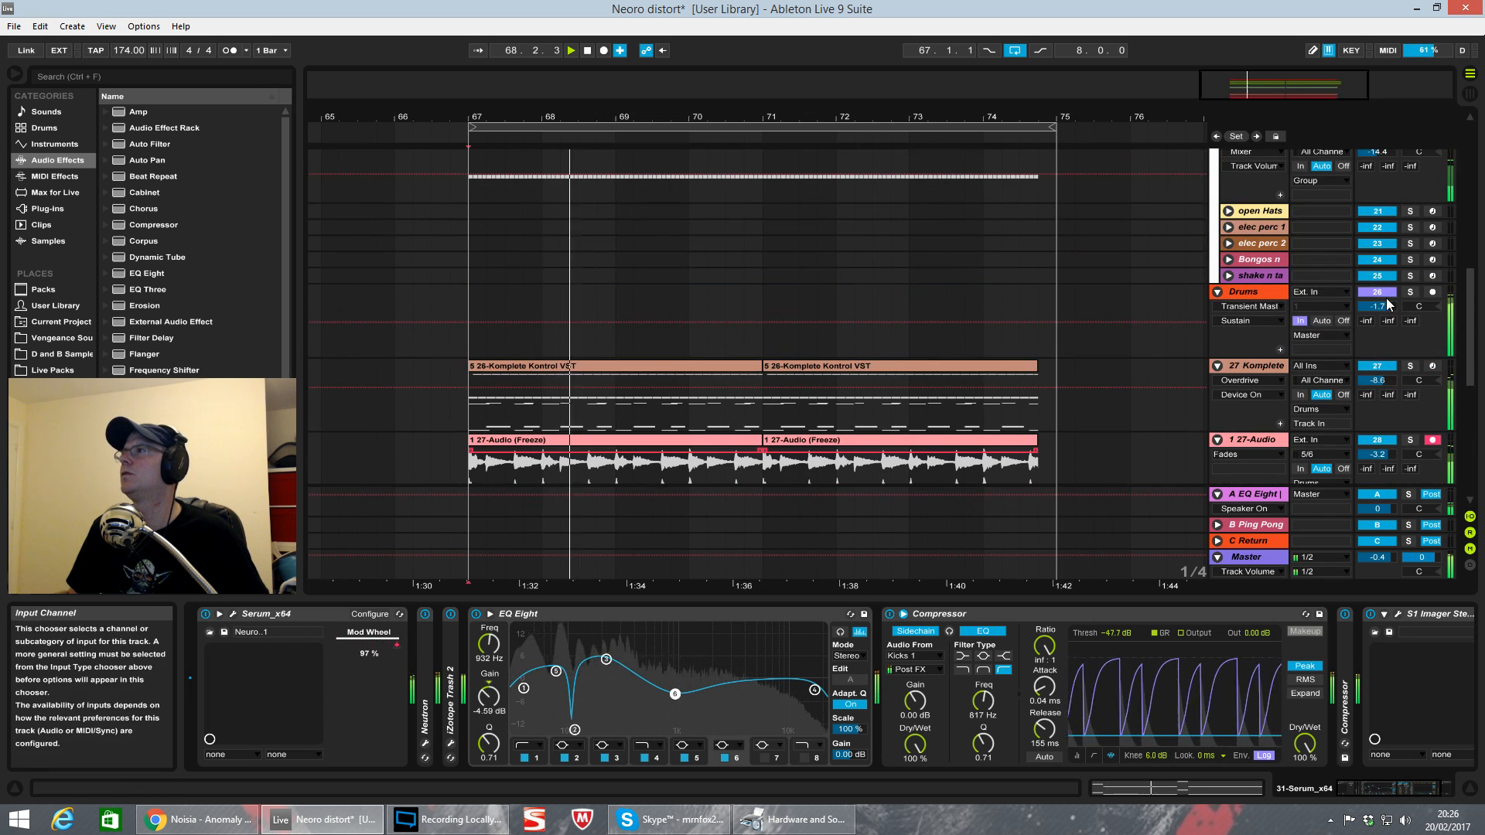
{"action": "left_click", "coordinate": [1412, 292]}
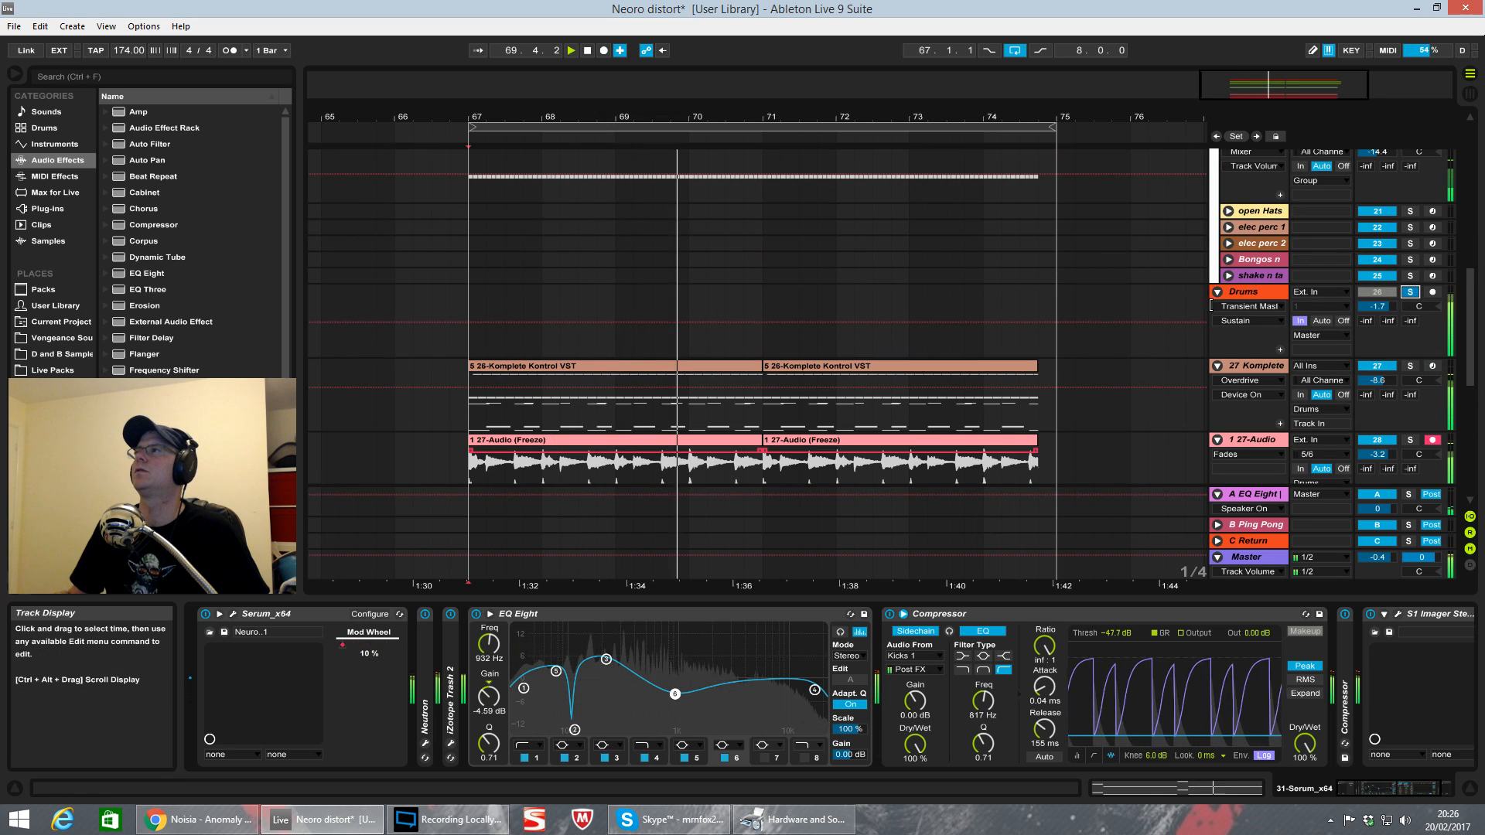
{"action": "left_click", "coordinate": [1409, 293]}
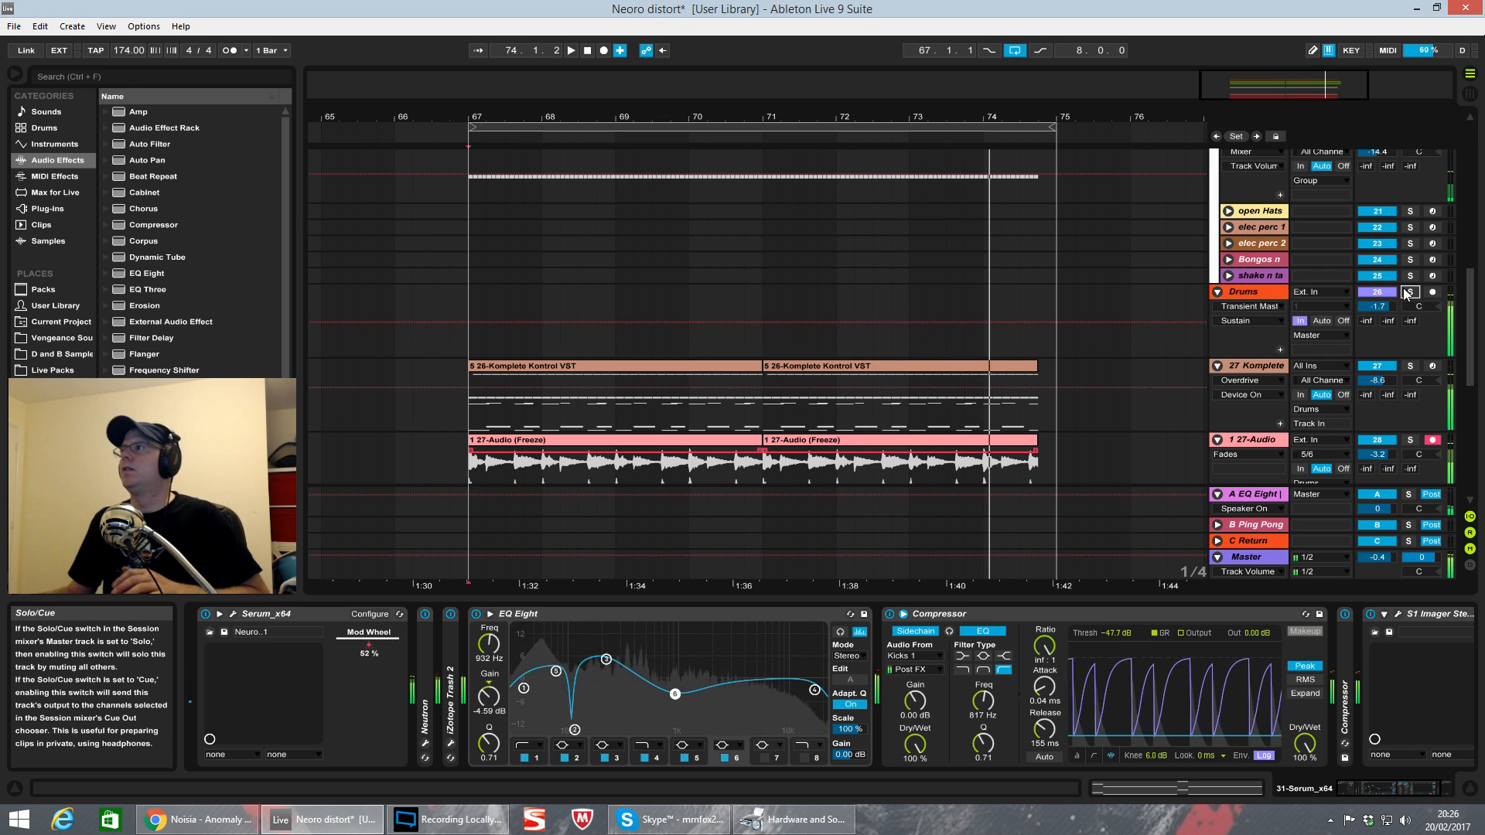
Step: Stop playback at the start of bar 67 and look over the BAss group and the drum tracks above it
{"action": "scroll", "coordinate": [1134, 354], "scroll_direction": "down", "scroll_amount": 8}
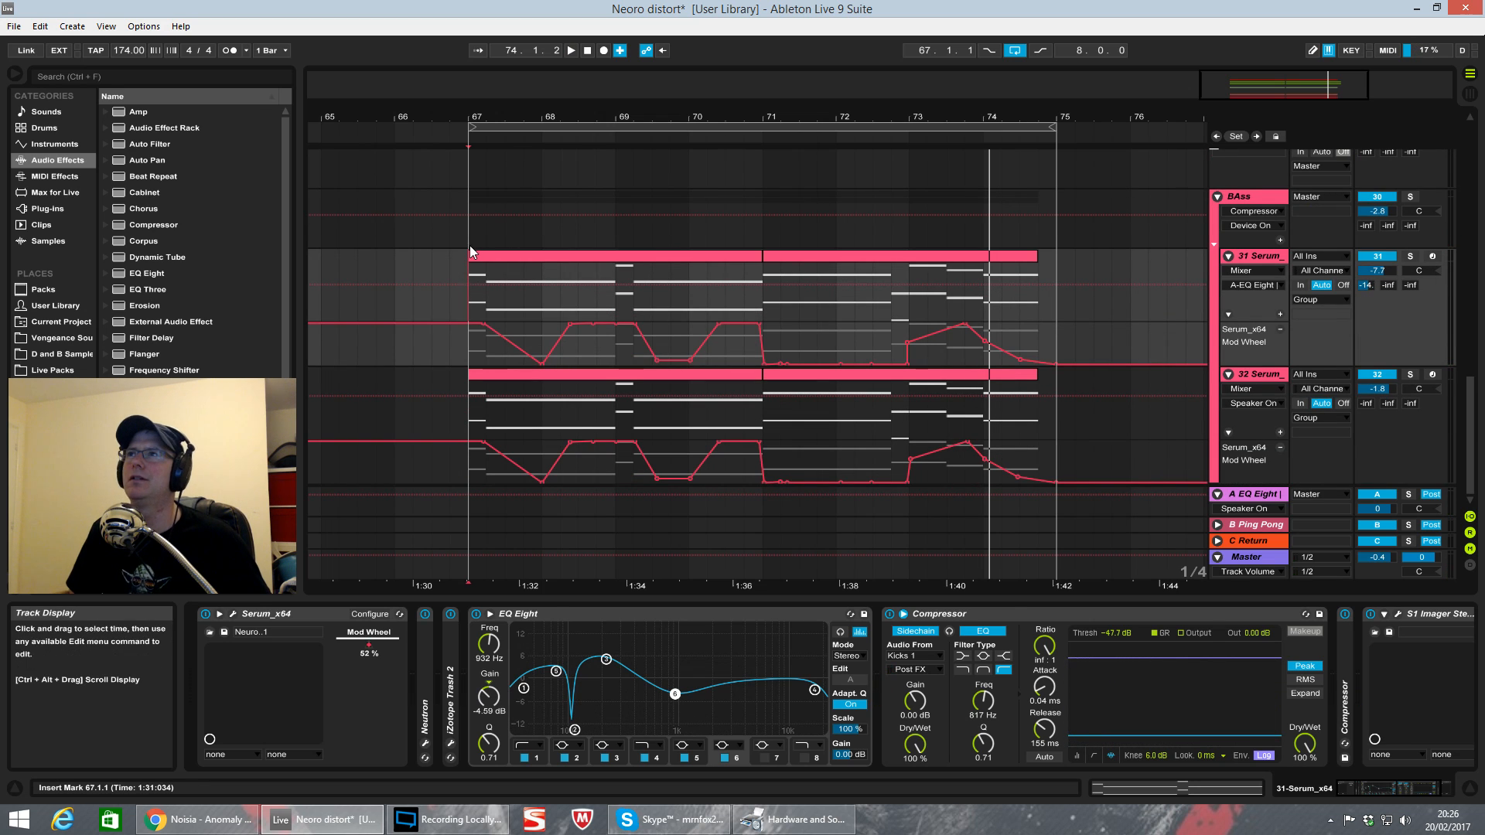
{"action": "key", "text": "space"}
{"action": "key", "text": "Up"}
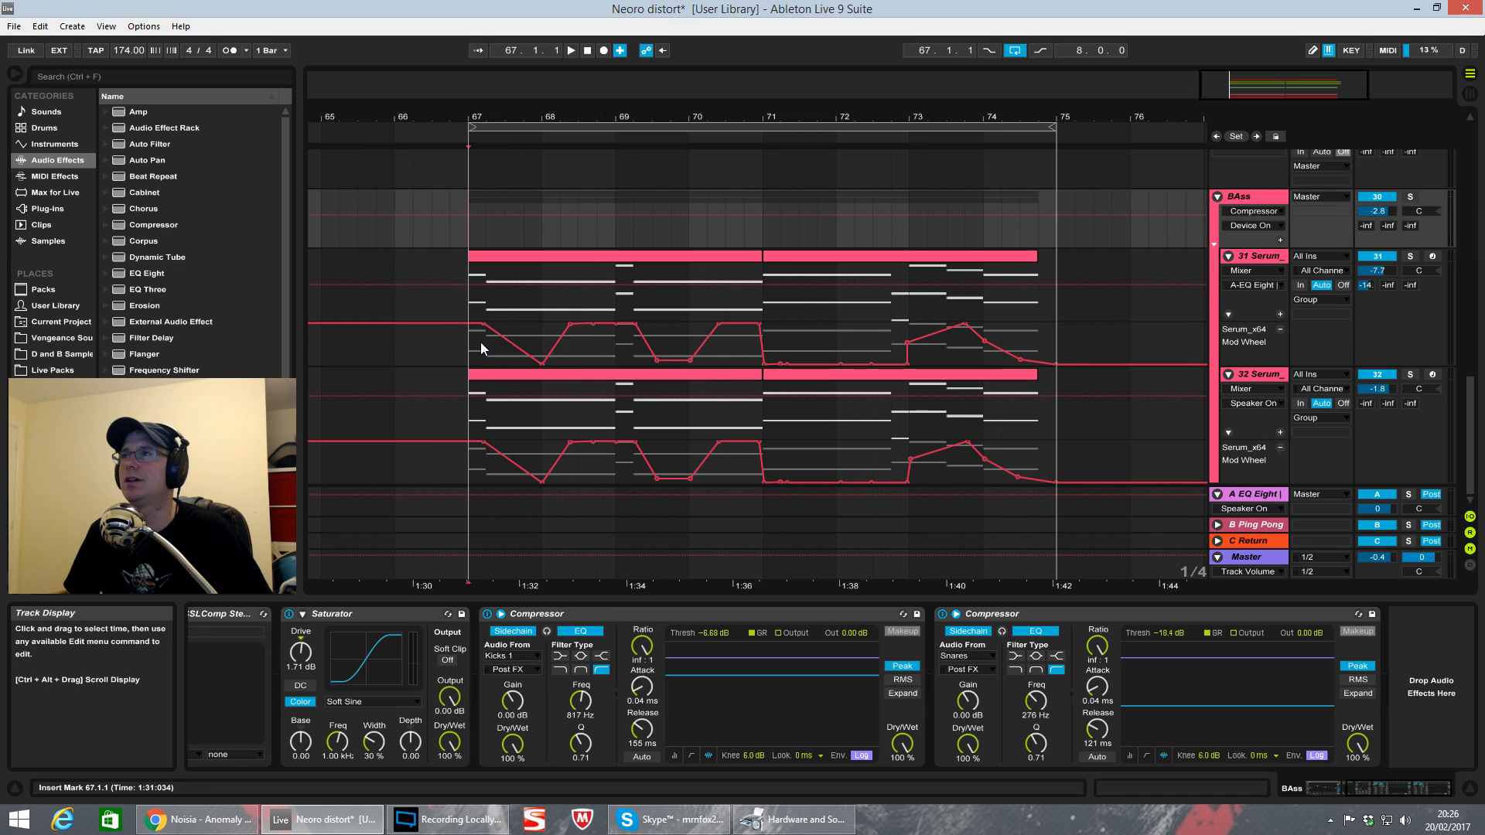
{"action": "scroll", "coordinate": [713, 233], "scroll_direction": "up", "scroll_amount": 5}
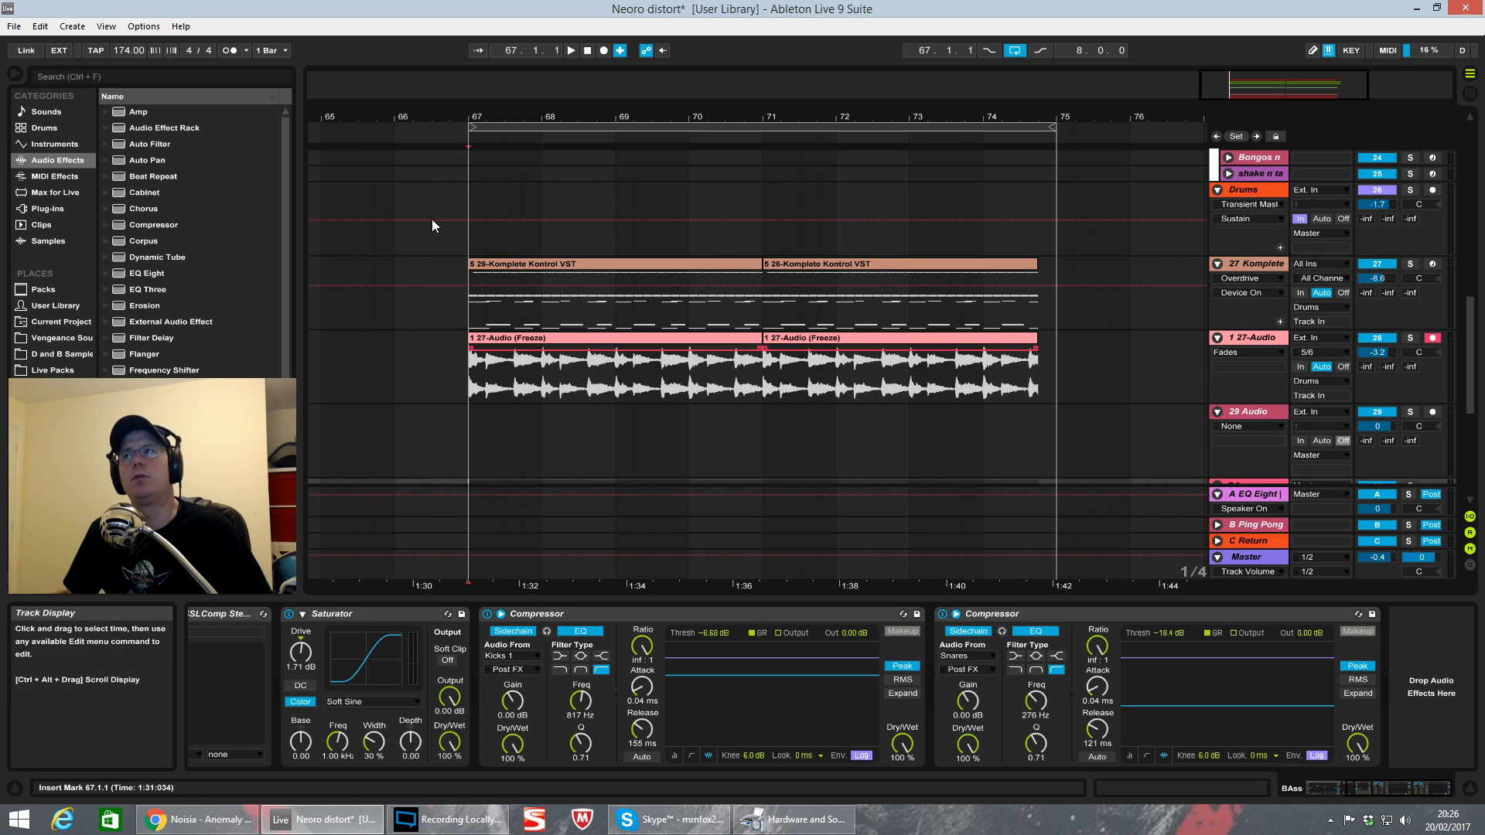
{"action": "scroll", "coordinate": [855, 338], "scroll_direction": "down", "scroll_amount": 5}
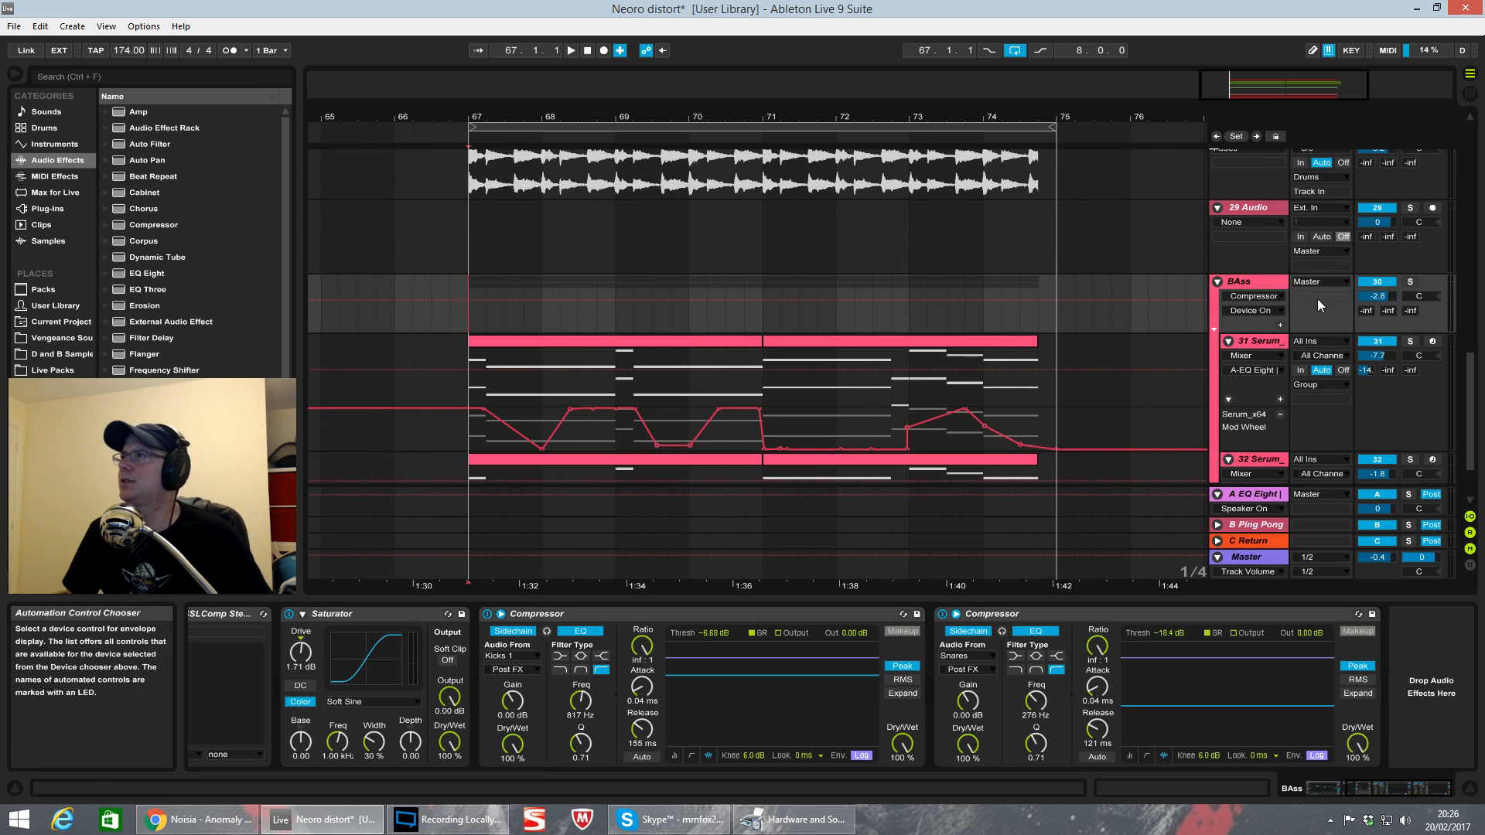
{"action": "scroll", "coordinate": [1049, 264], "scroll_direction": "up", "scroll_amount": 5}
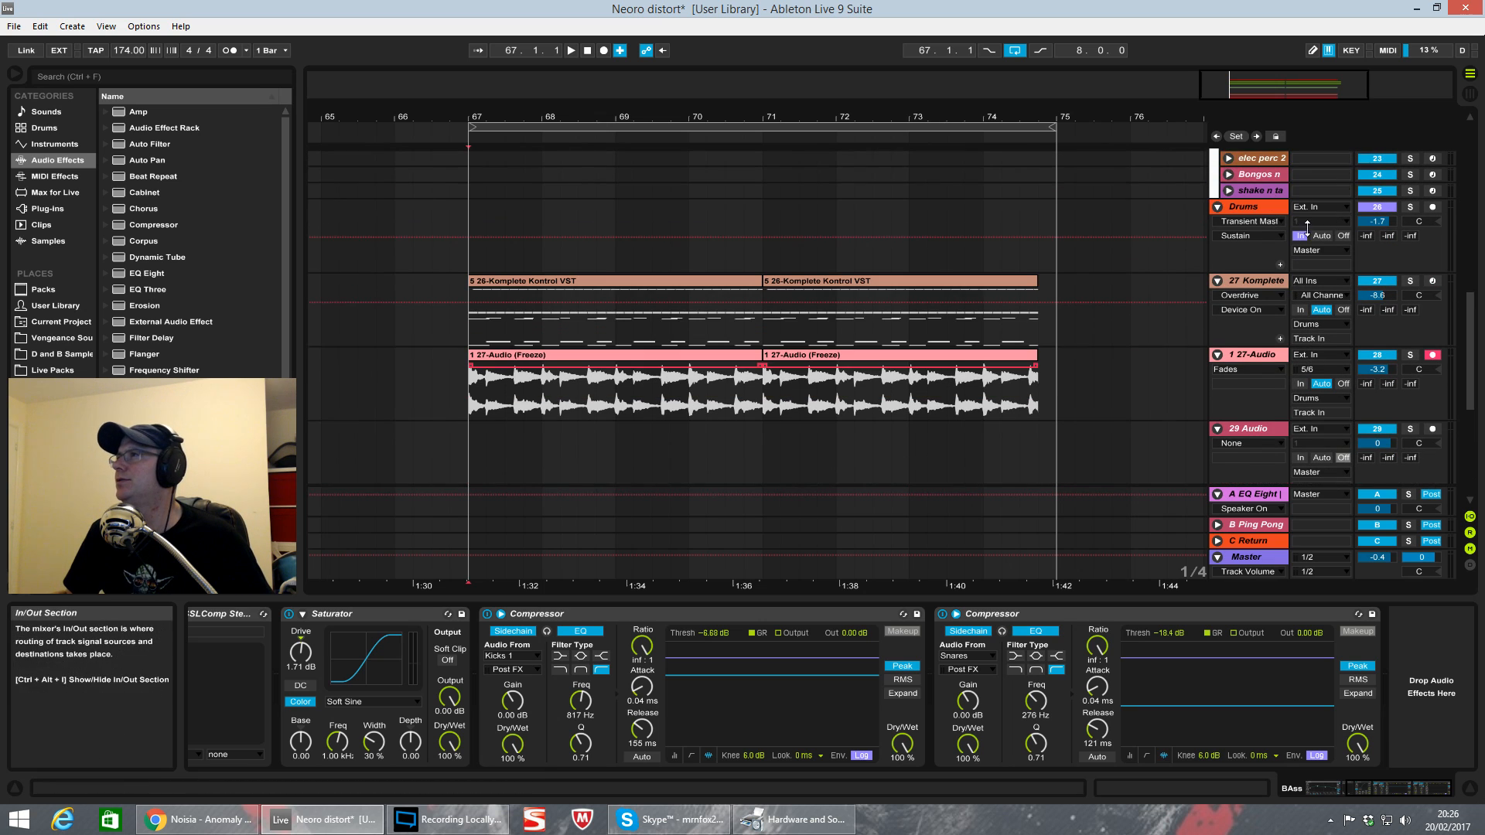
Step: Solo the Drums track and play the loop from bar 67 with the 27 Komplete track's devices shown
{"action": "left_click", "coordinate": [1410, 206]}
{"action": "left_click", "coordinate": [448, 341]}
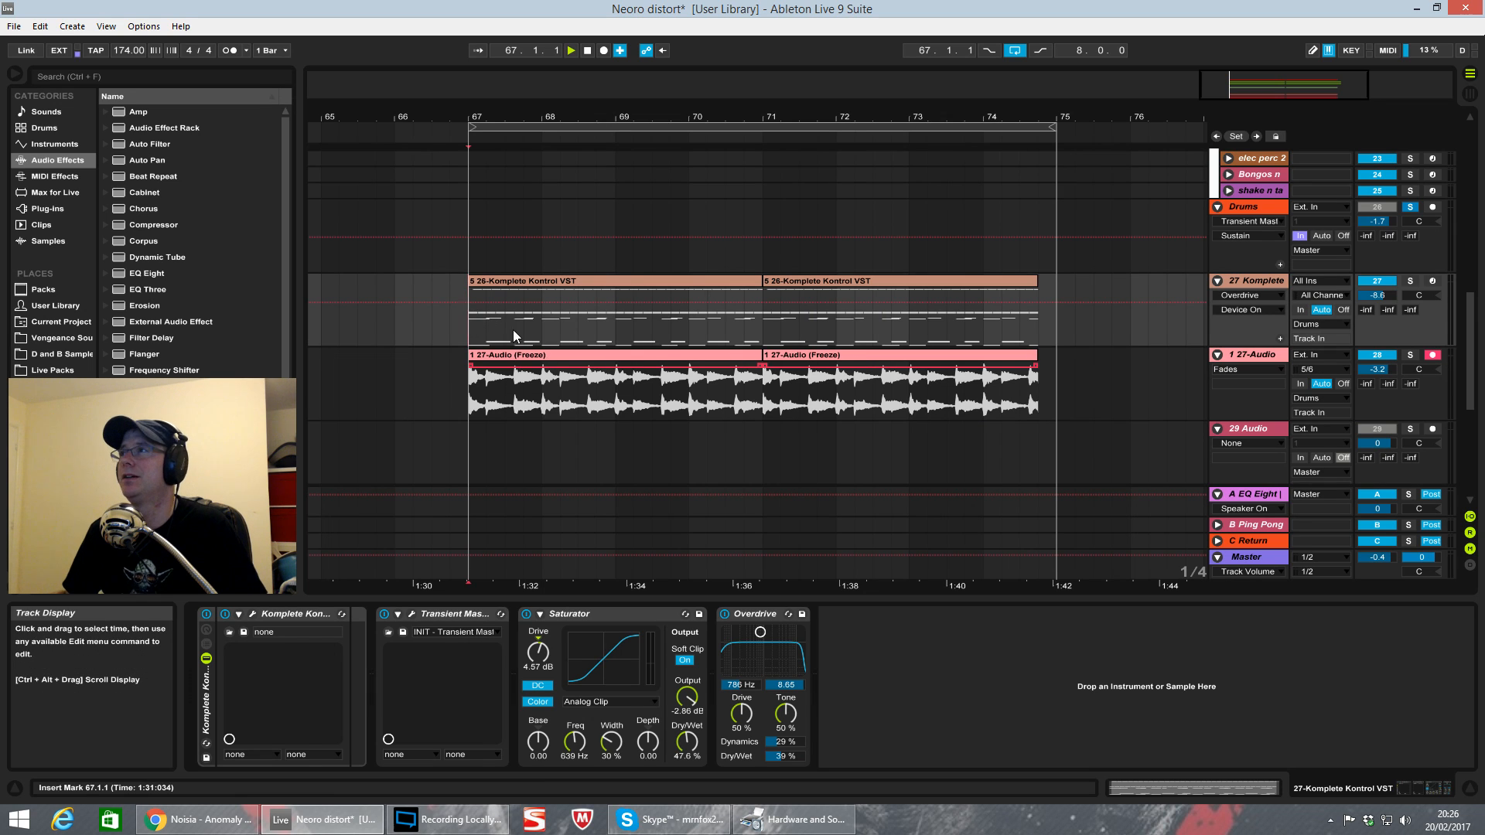
{"action": "key", "text": "space"}
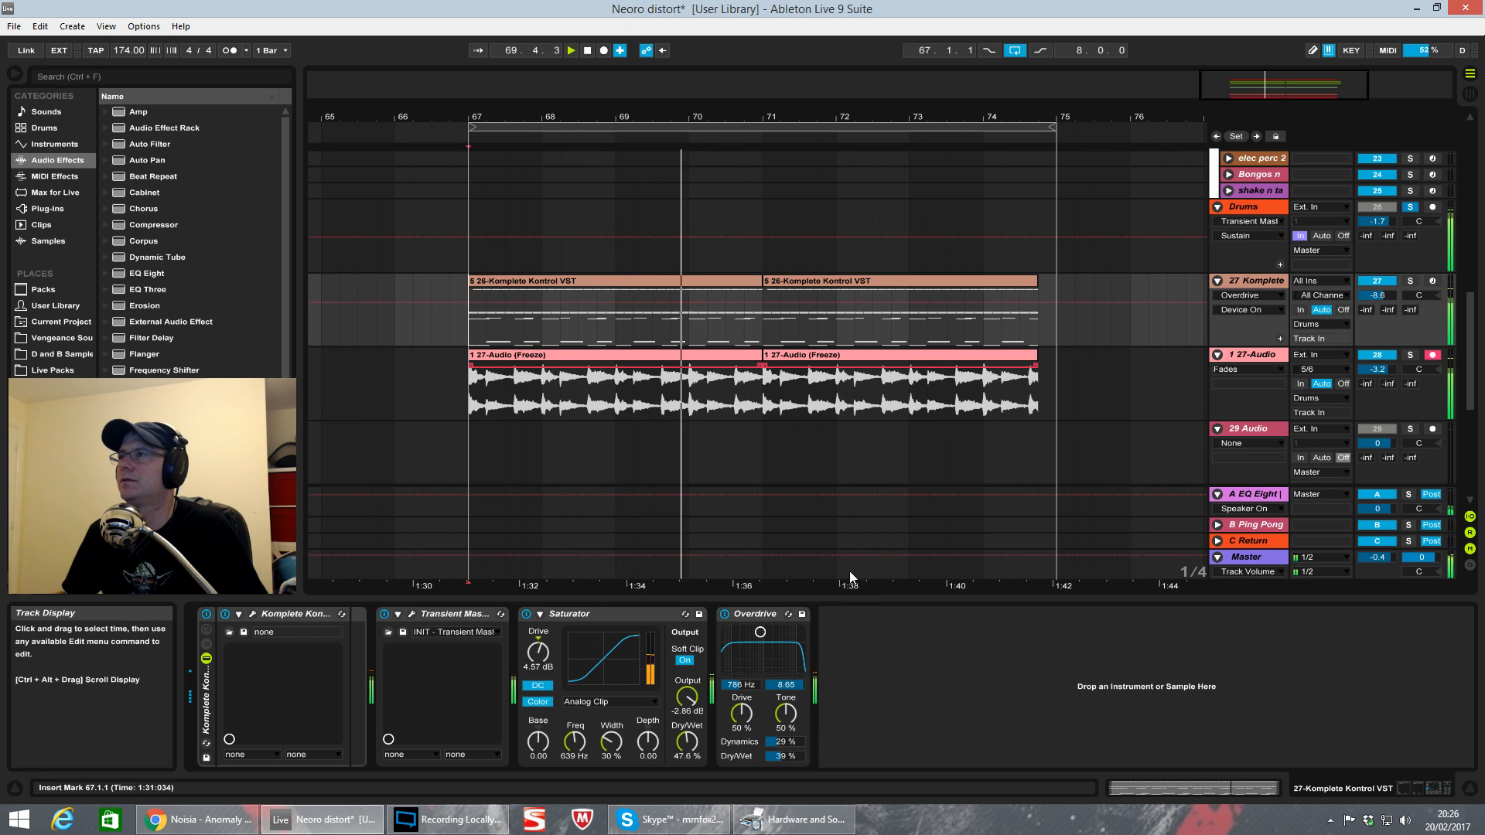
Step: Compare the 27 Komplete track with its Overdrive on and off during playback, leaving the effect off
{"action": "left_click", "coordinate": [724, 615]}
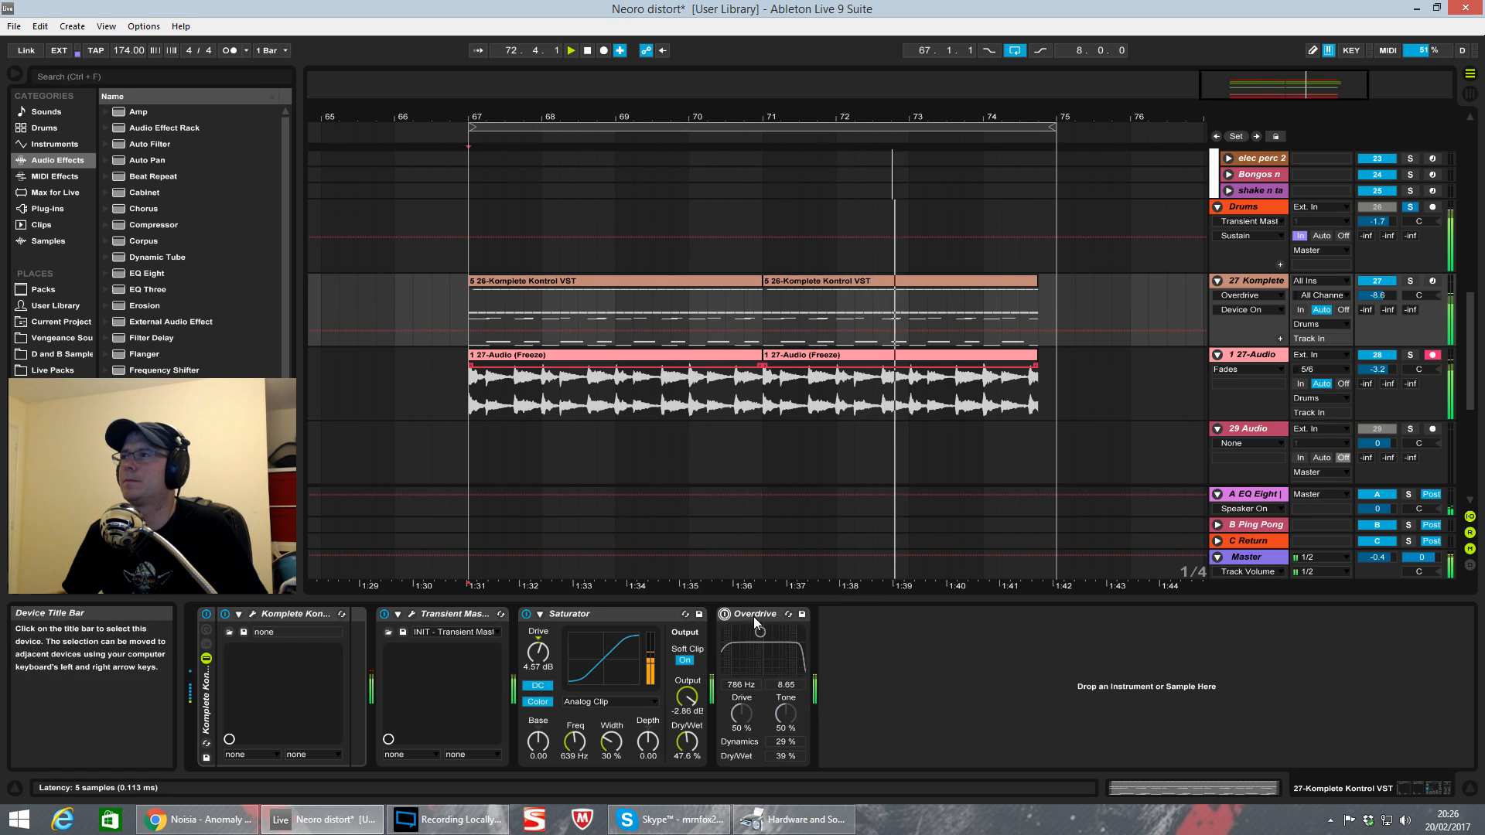
{"action": "left_click", "coordinate": [726, 615]}
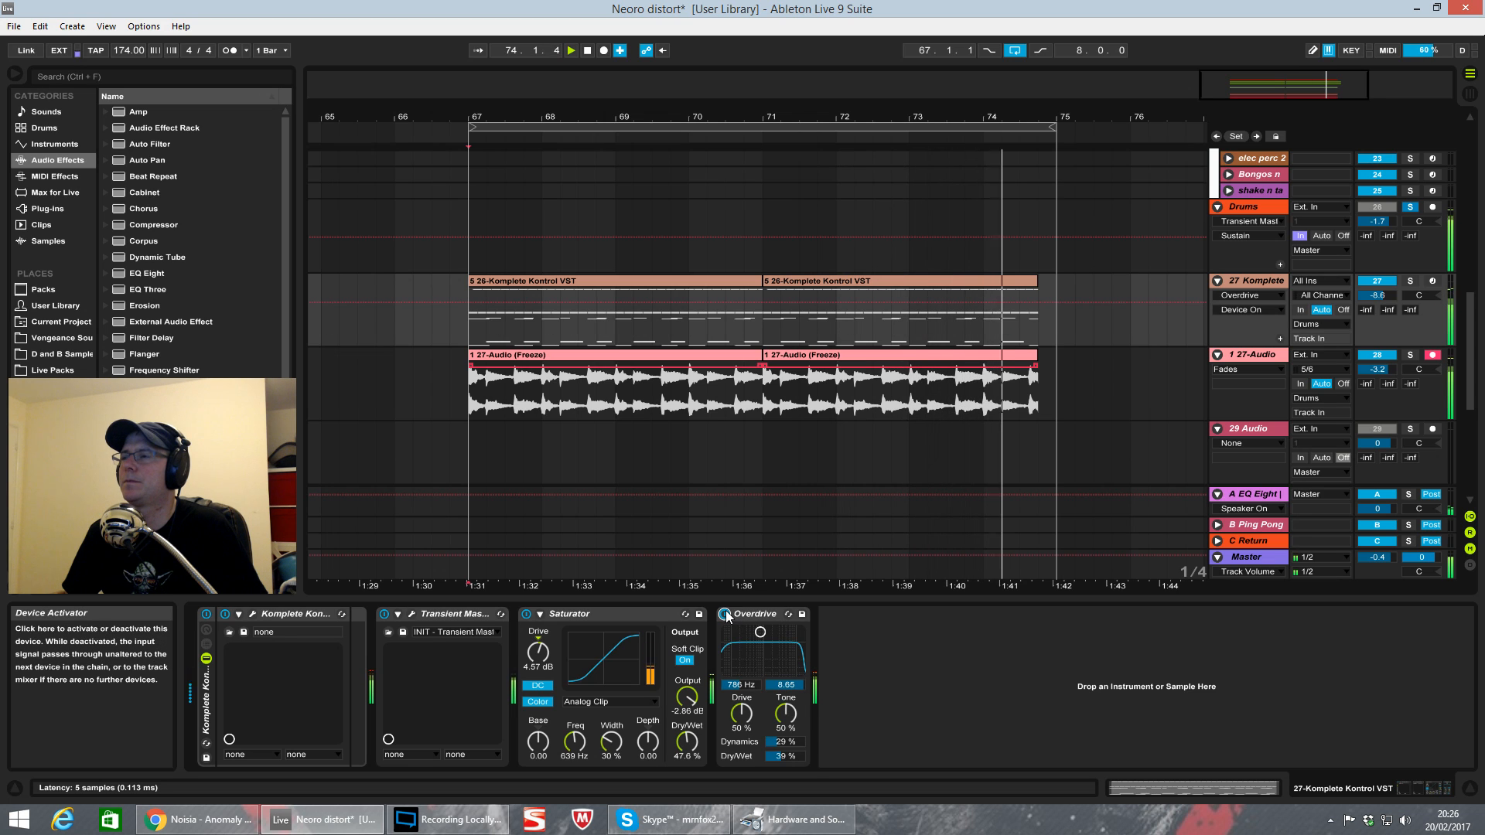
{"action": "key", "text": "space"}
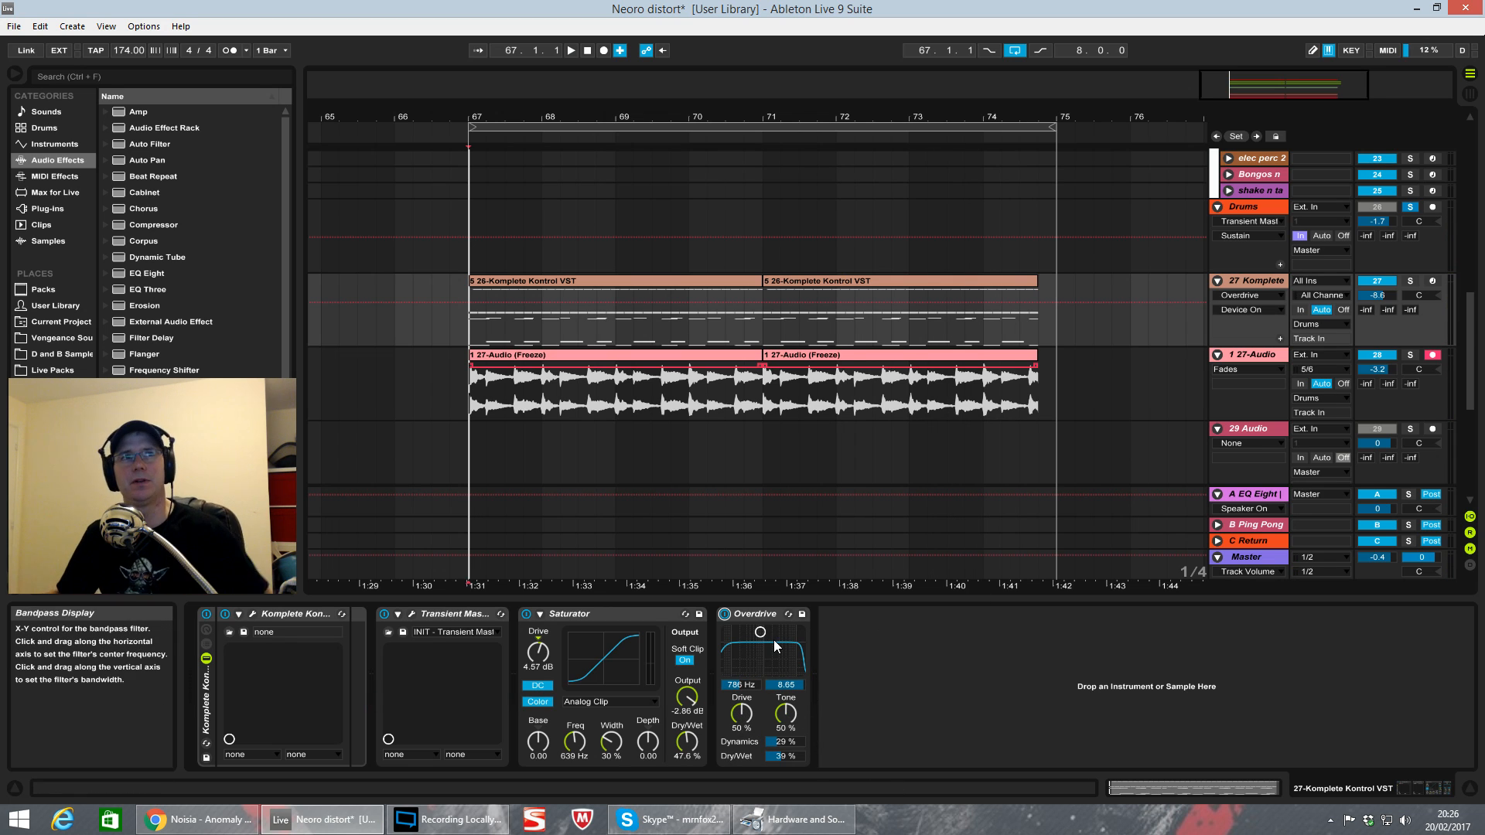
{"action": "key", "text": "space"}
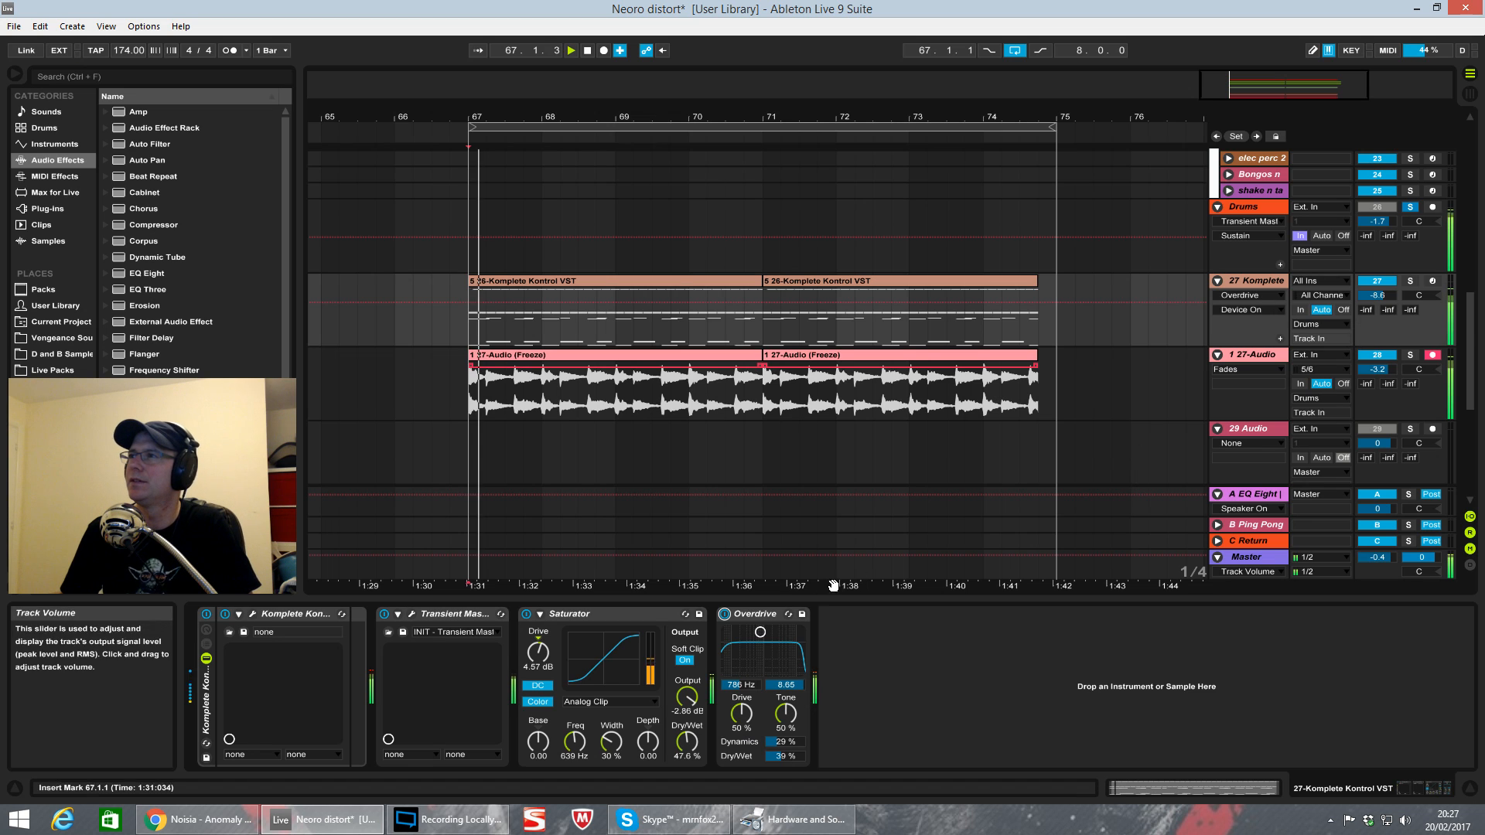
{"action": "left_click", "coordinate": [725, 615]}
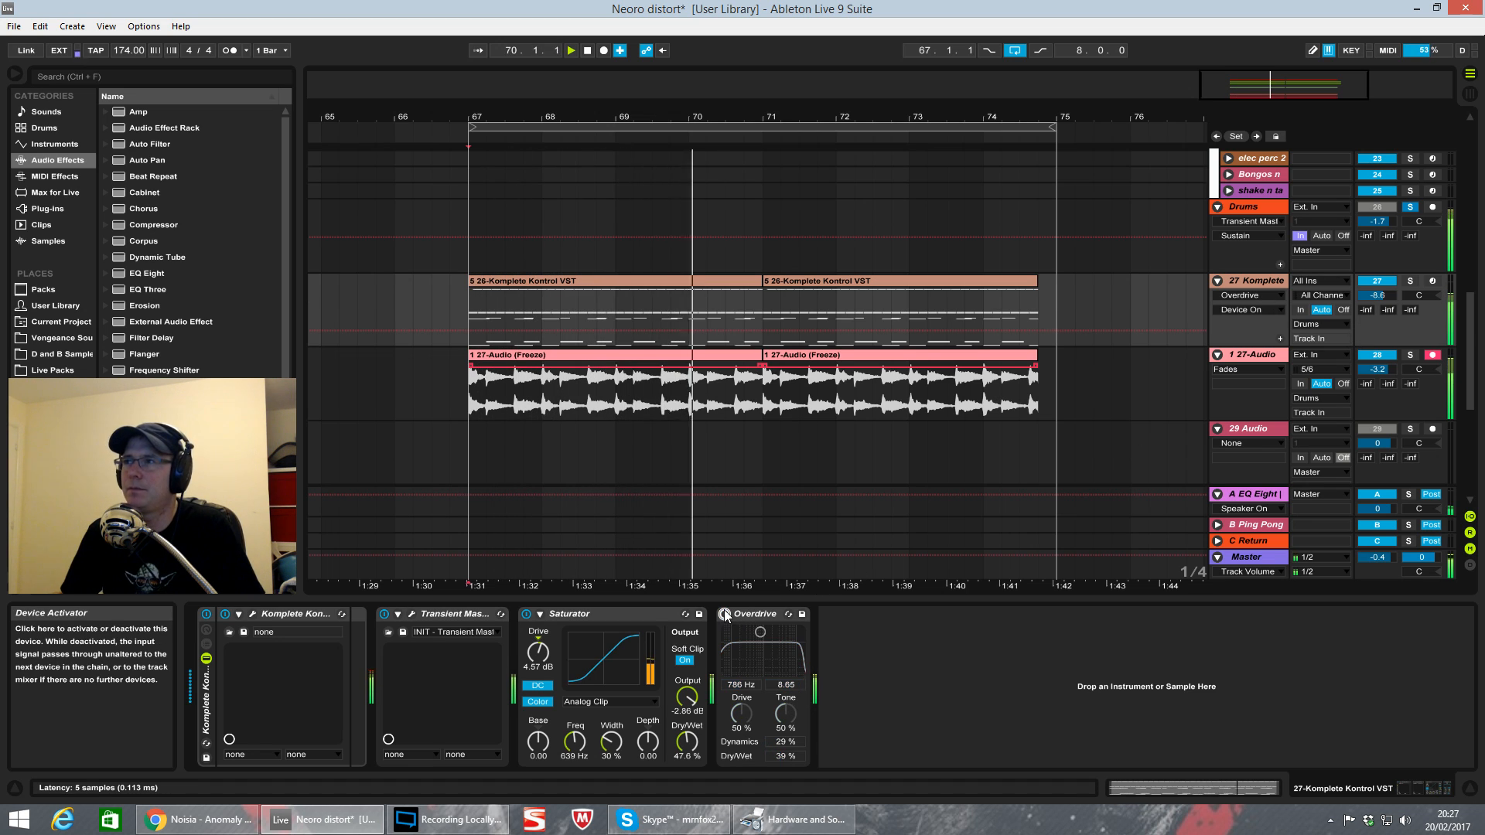
{"action": "left_click", "coordinate": [724, 614]}
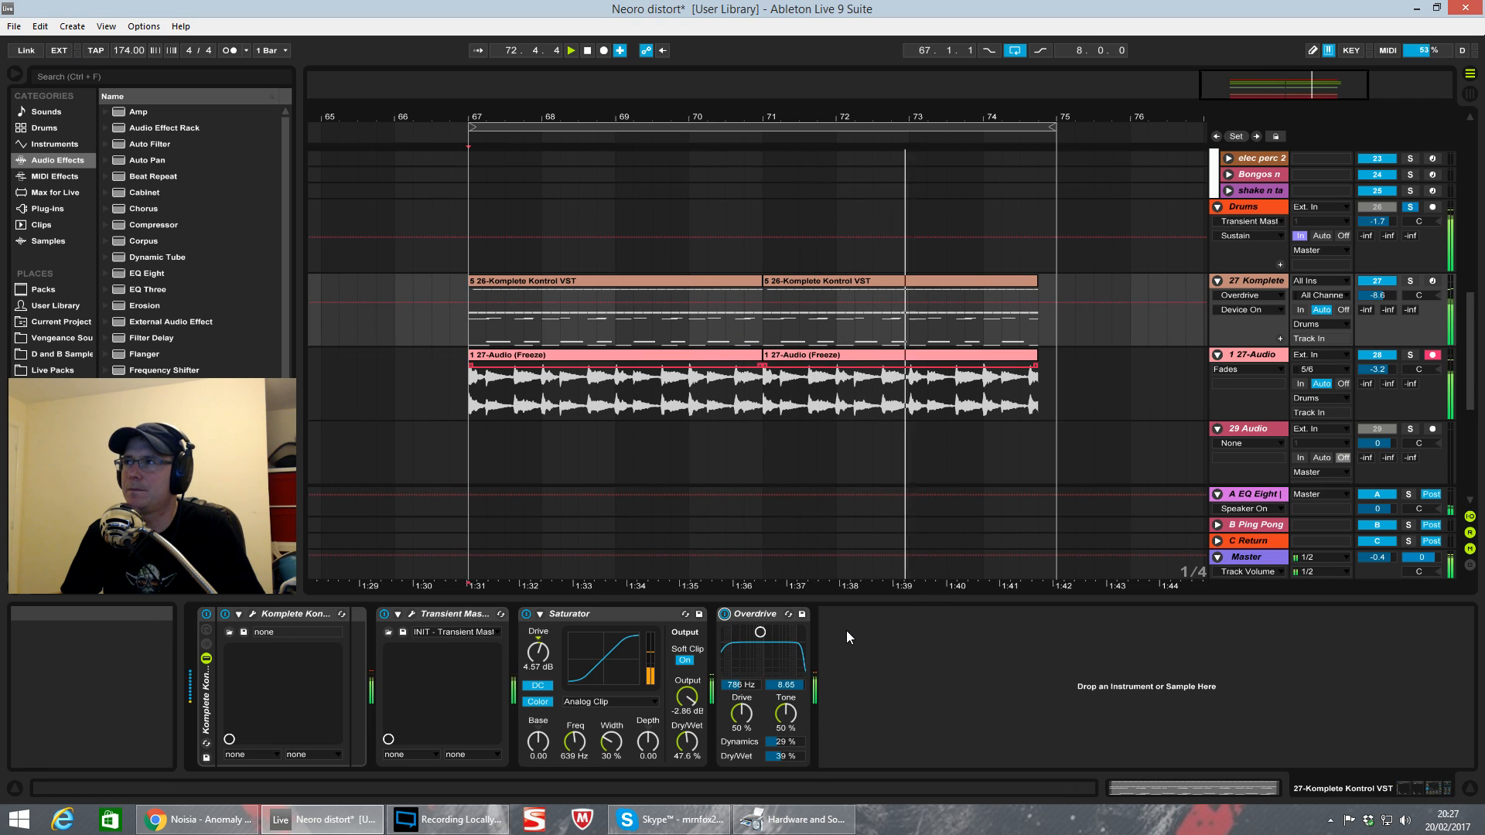
{"action": "left_click", "coordinate": [724, 614]}
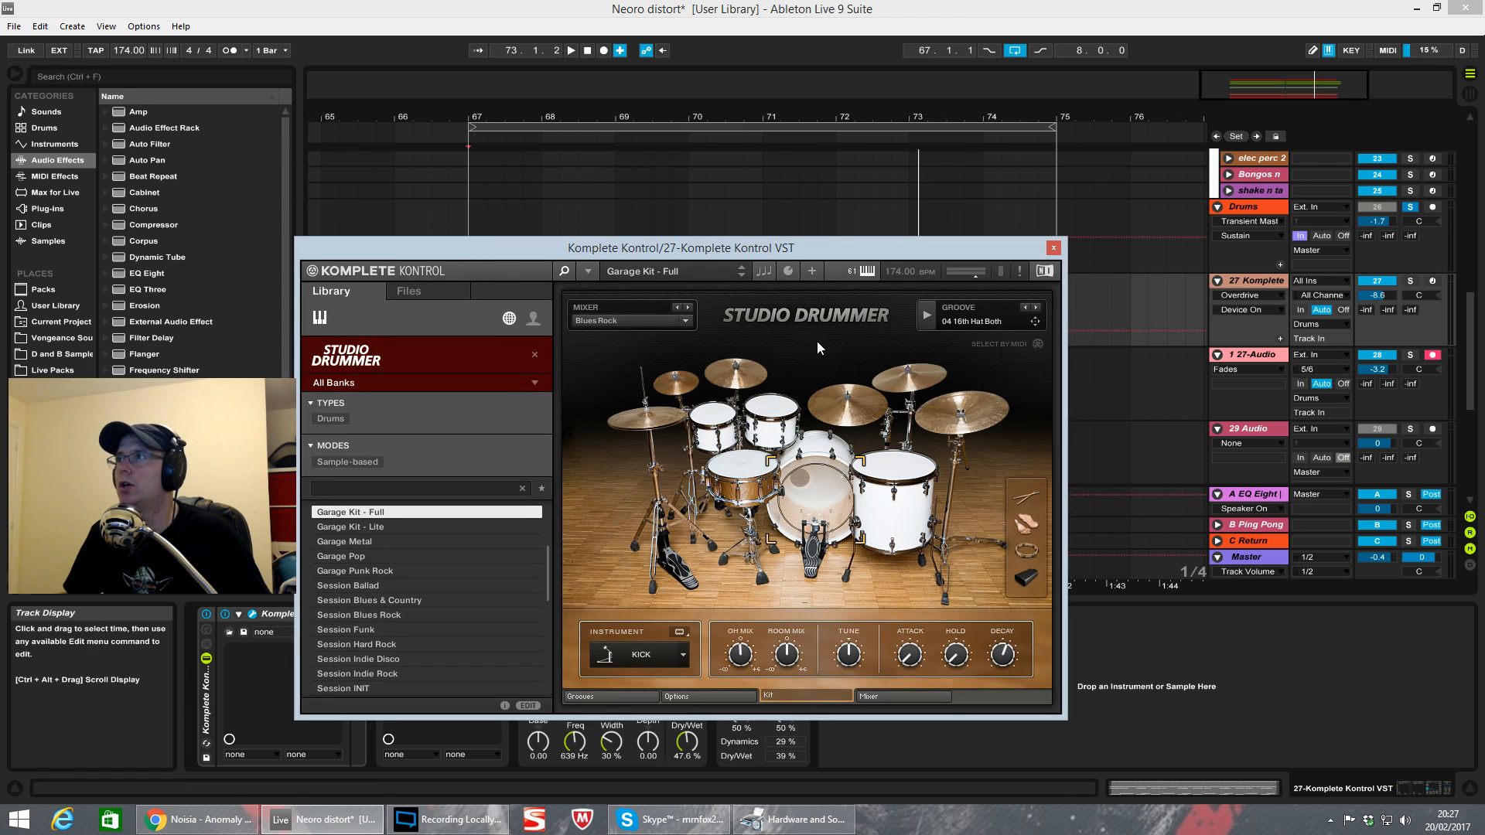
Step: Move the Studio Drummer window aside and examine the MIDI notes of the first Komplete Kontrol clip in an enlarged editor
{"action": "left_click_drag", "start_coordinate": [880, 250], "coordinate": [127, 307]}
{"action": "left_click", "coordinate": [650, 282]}
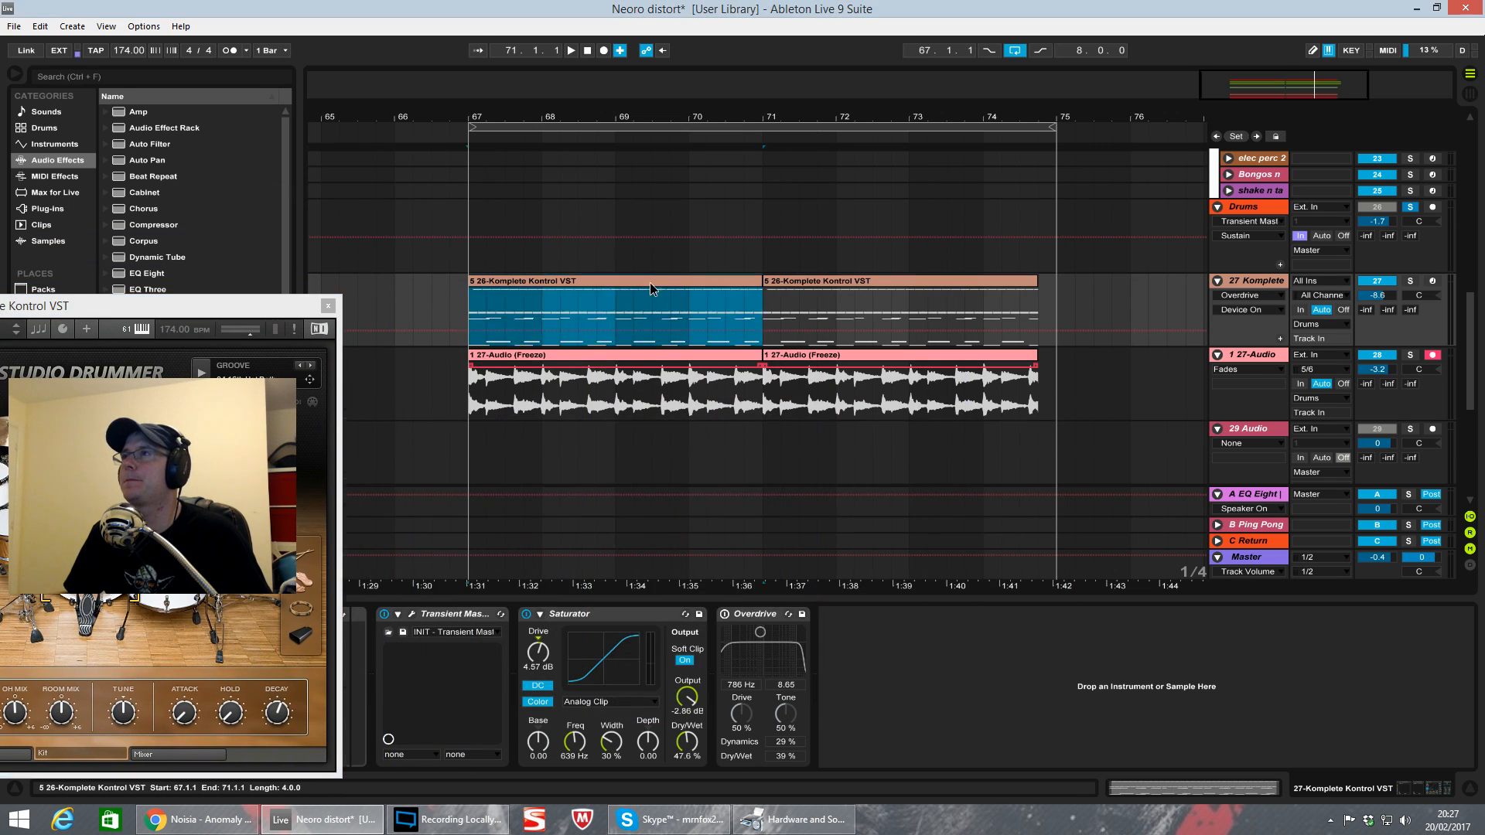
{"action": "double_click", "coordinate": [649, 281]}
{"action": "left_click_drag", "start_coordinate": [787, 523], "coordinate": [834, 194]}
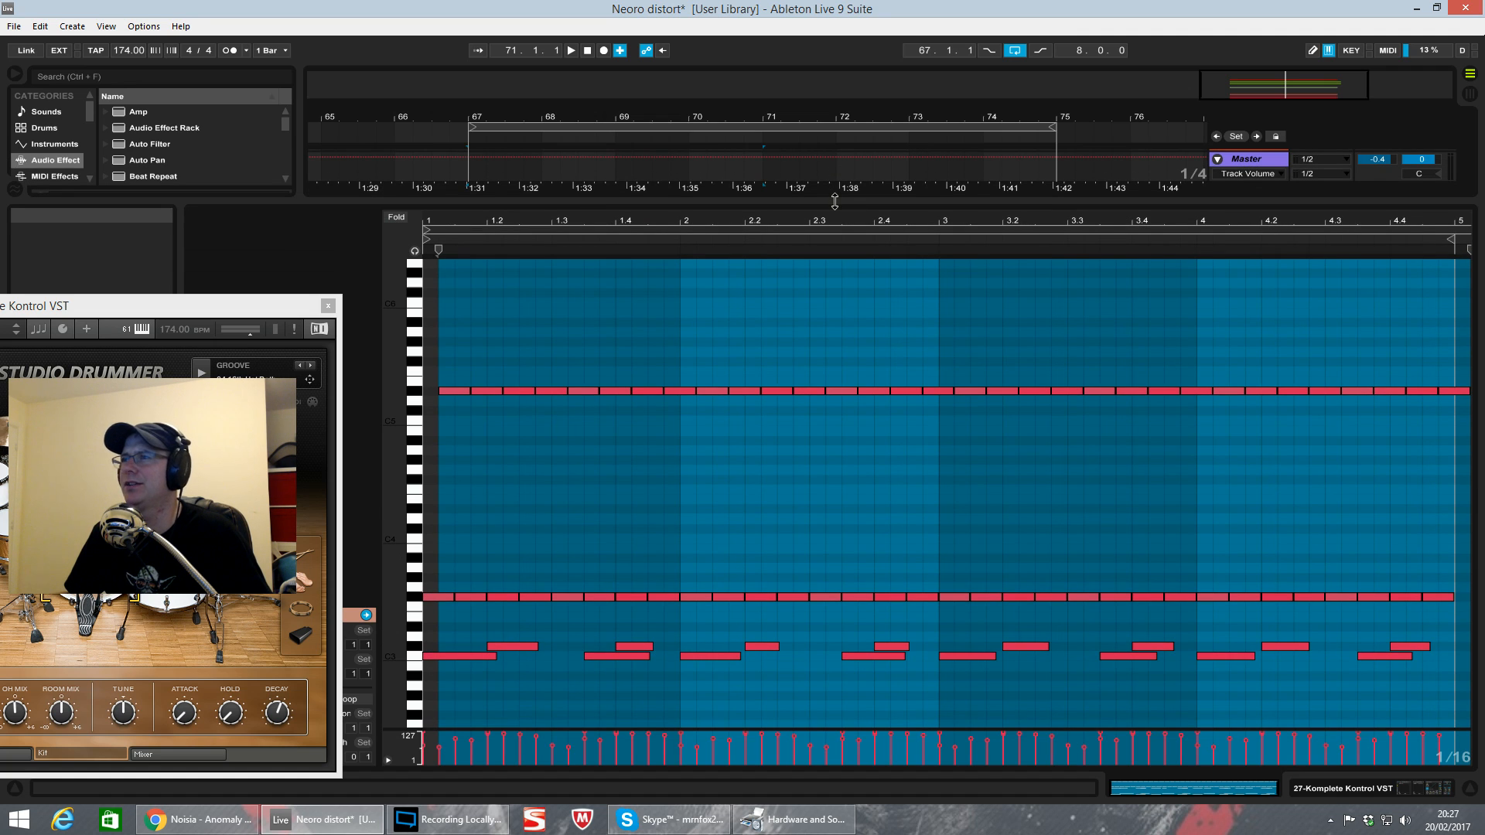
{"action": "left_click_drag", "start_coordinate": [831, 246], "coordinate": [825, 599]}
{"action": "scroll", "coordinate": [1180, 292], "scroll_direction": "up", "scroll_amount": 3}
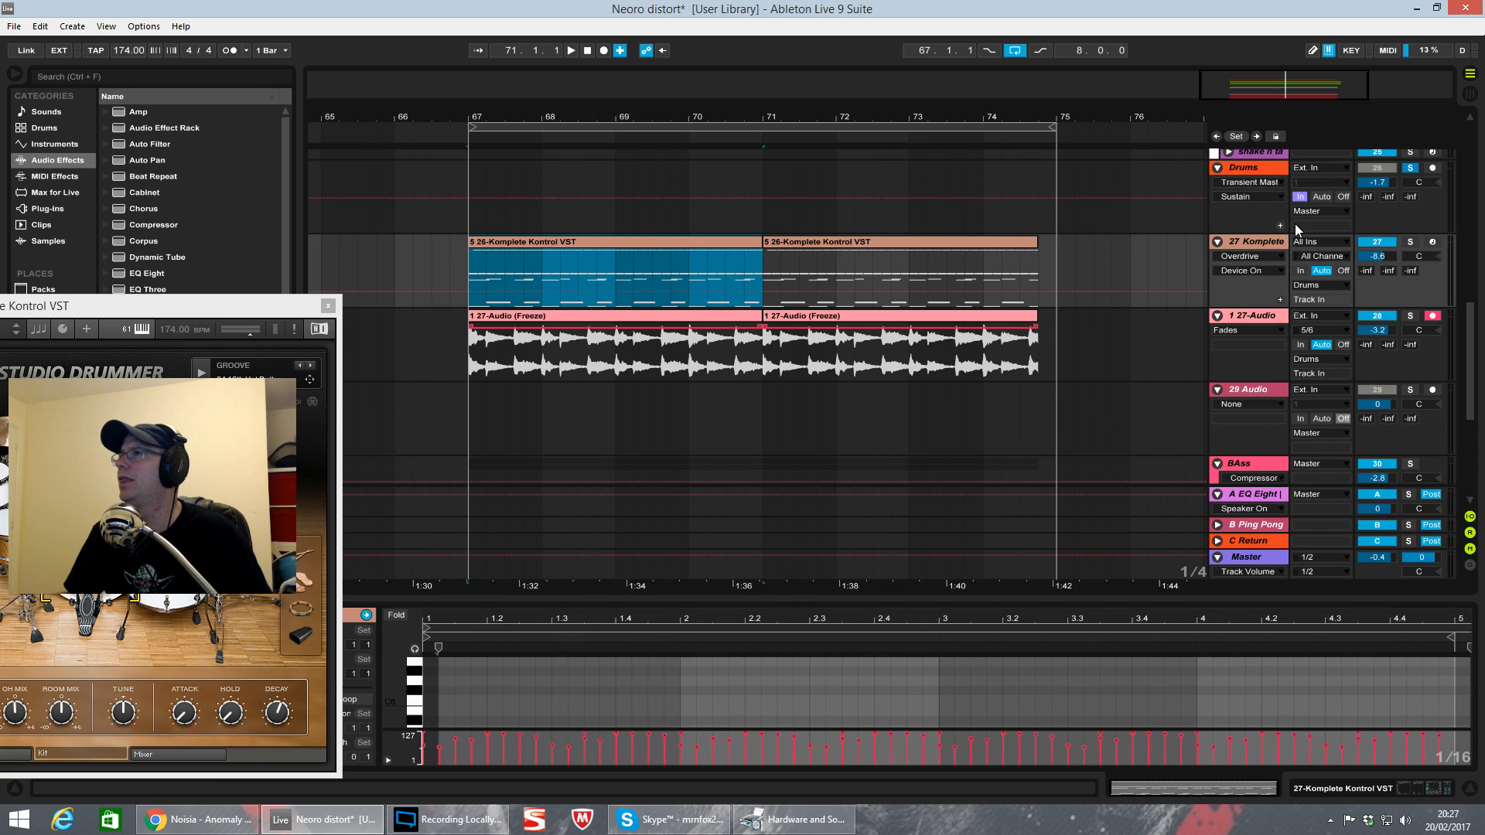
Step: Play the 27 Komplete track in solo from bar 67, then release its solo and stop playback
{"action": "left_click", "coordinate": [1410, 242]}
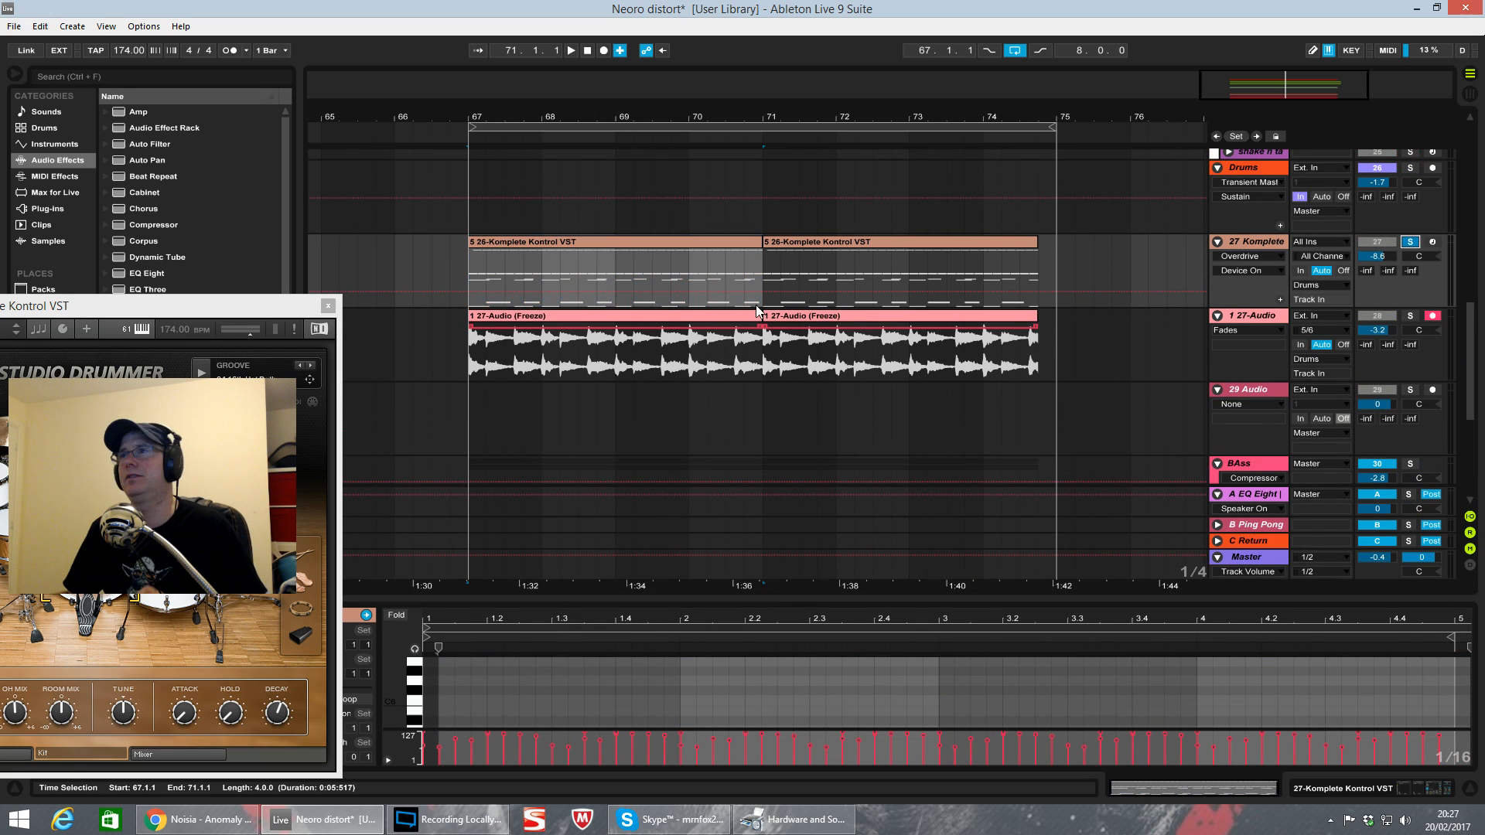
{"action": "left_click", "coordinate": [466, 276]}
{"action": "key", "text": "space"}
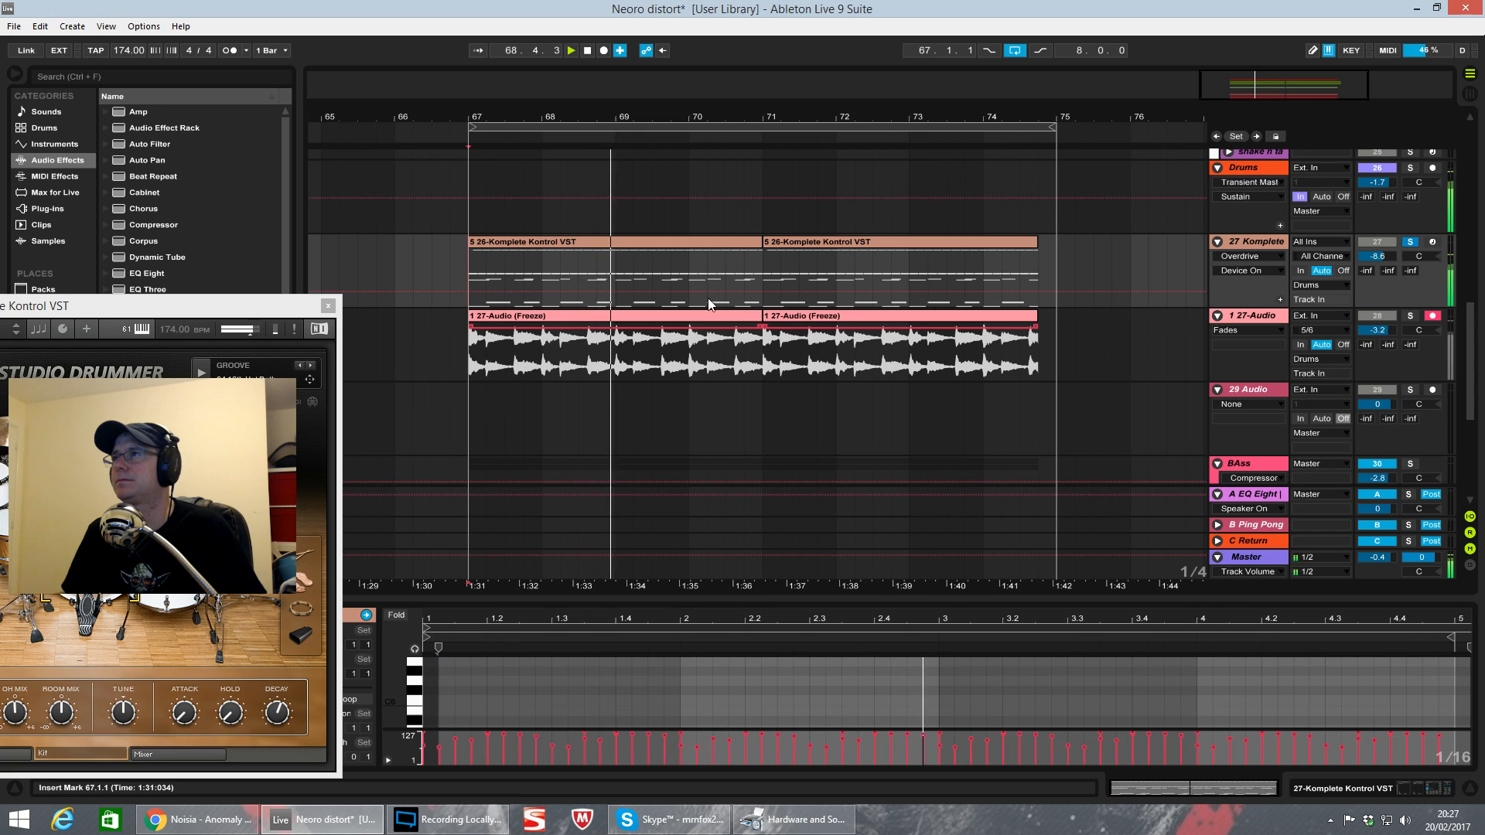
{"action": "left_click_drag", "start_coordinate": [300, 308], "coordinate": [501, 273]}
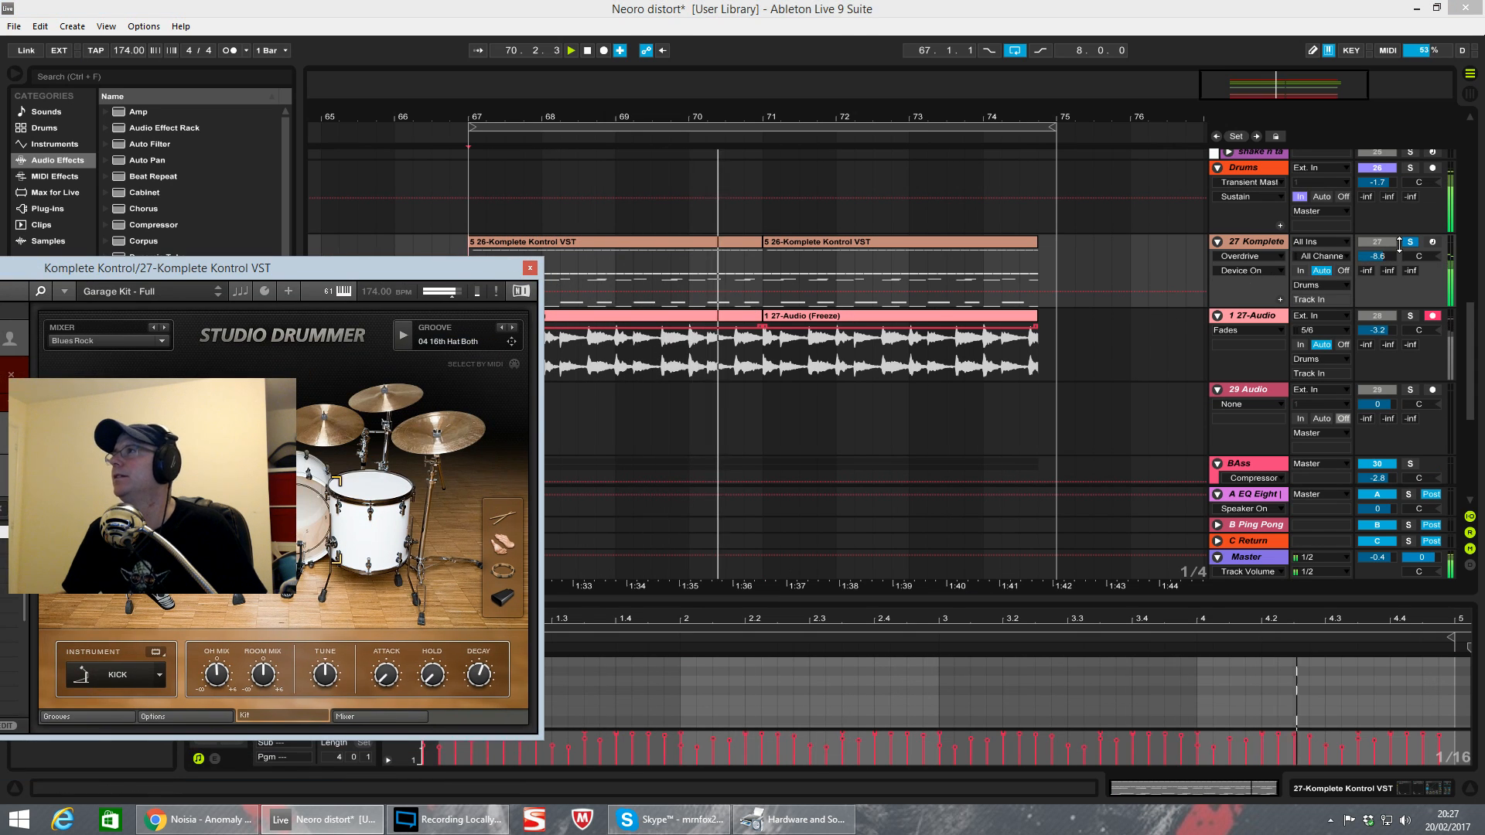
{"action": "left_click", "coordinate": [1408, 242]}
{"action": "key", "text": "space"}
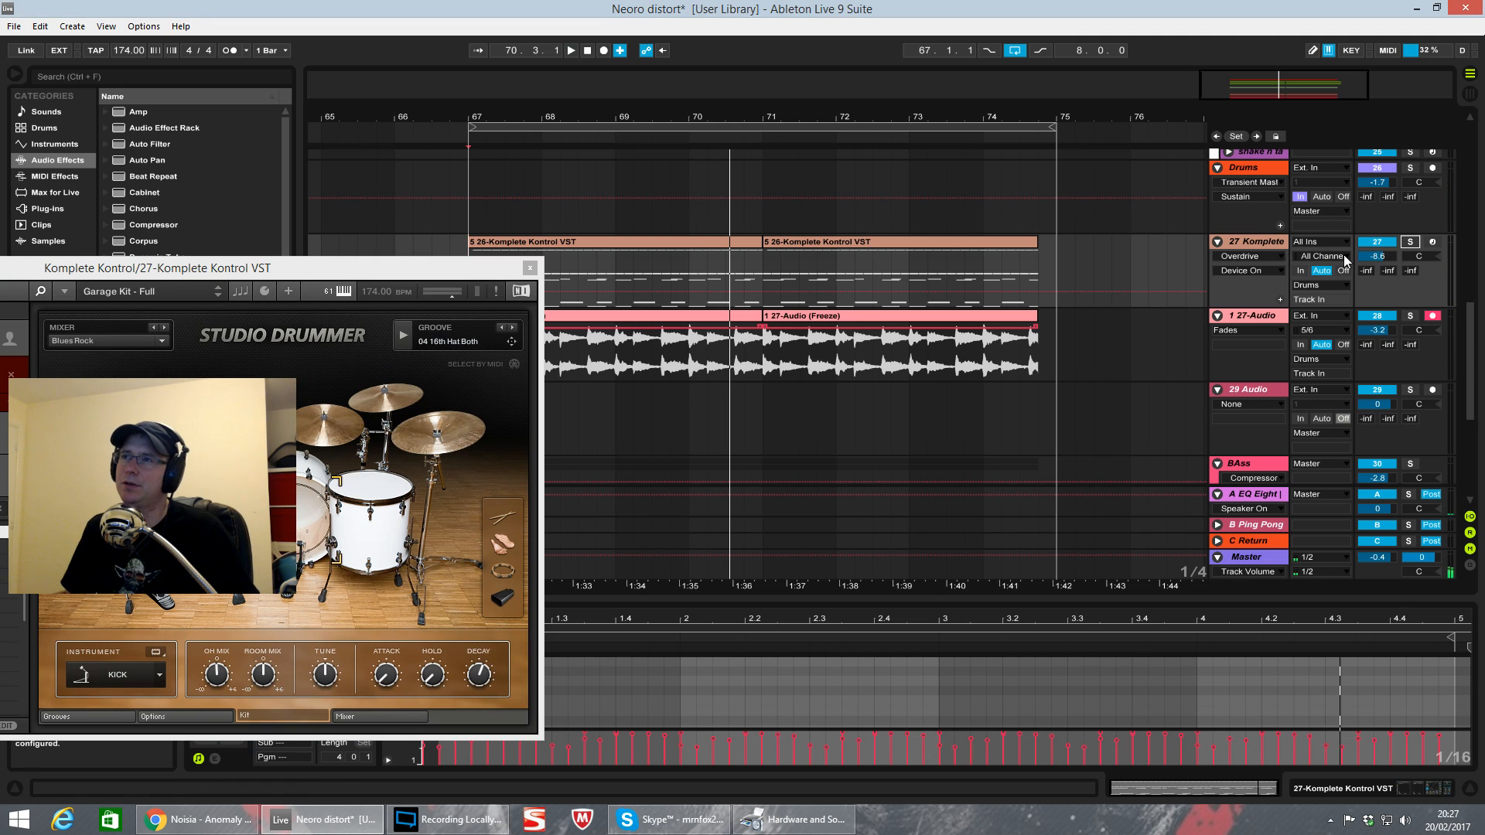
Step: Move the Studio Drummer window out of the way and play the 1 27-Audio track in solo from bar 67
{"action": "left_click_drag", "start_coordinate": [457, 280], "coordinate": [206, 369]}
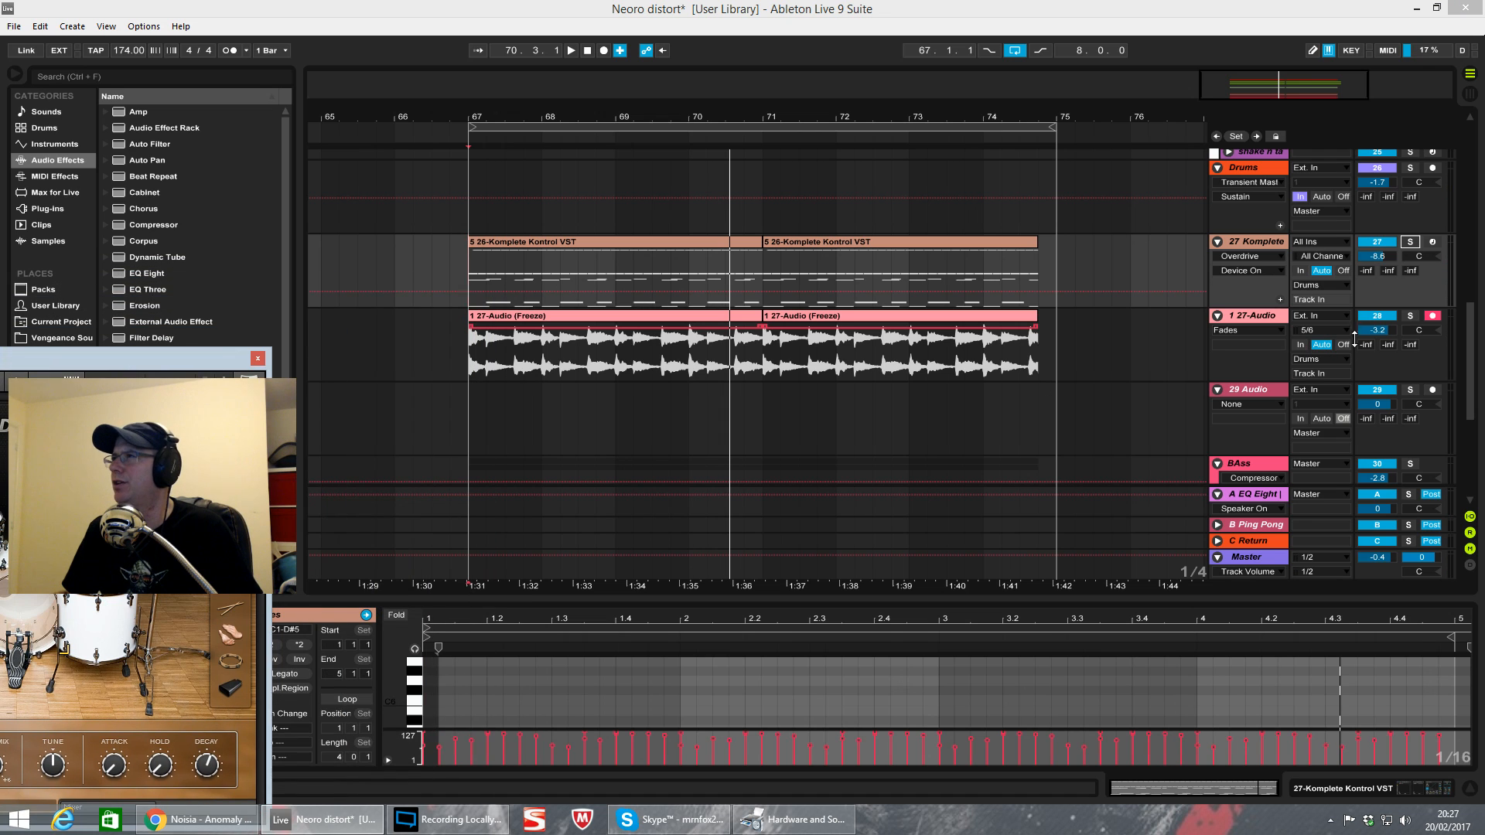
{"action": "left_click", "coordinate": [470, 356]}
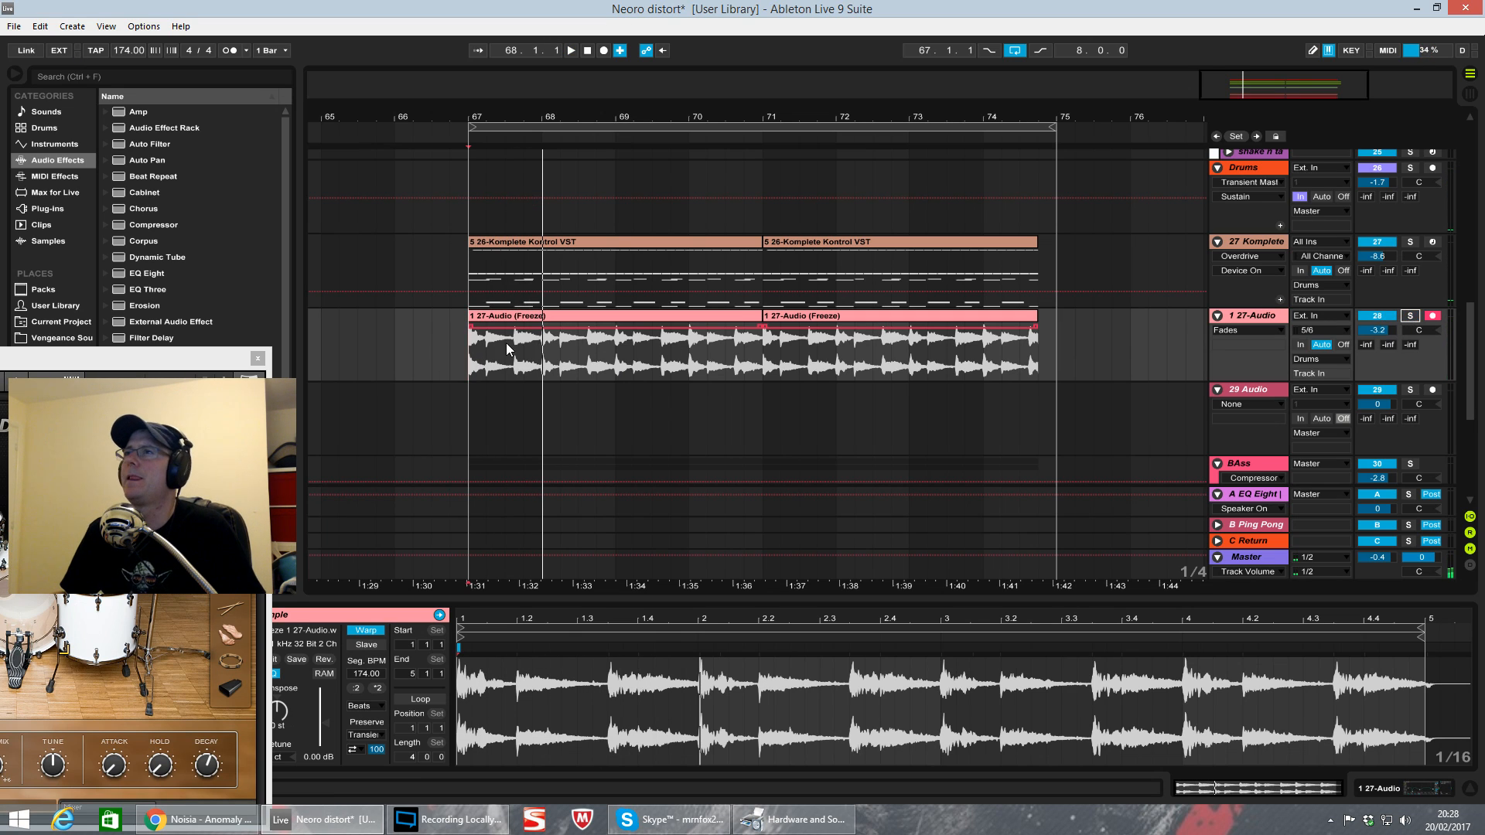
{"action": "key", "text": "space"}
{"action": "left_click", "coordinate": [1410, 316]}
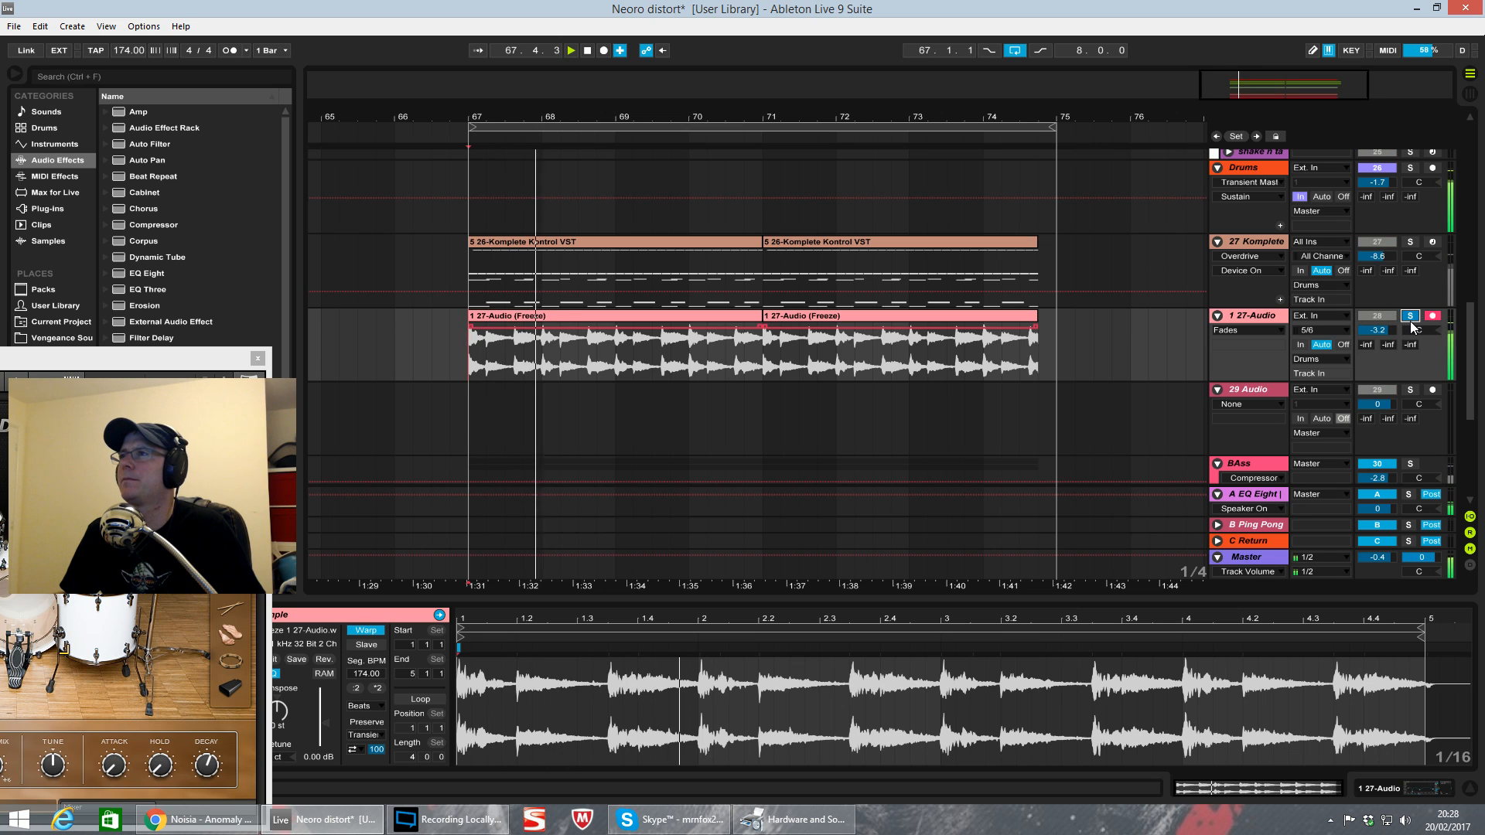
Step: Show the 27 Komplete track's device chain and open its Transient Master effect
{"action": "double_click", "coordinate": [1254, 243]}
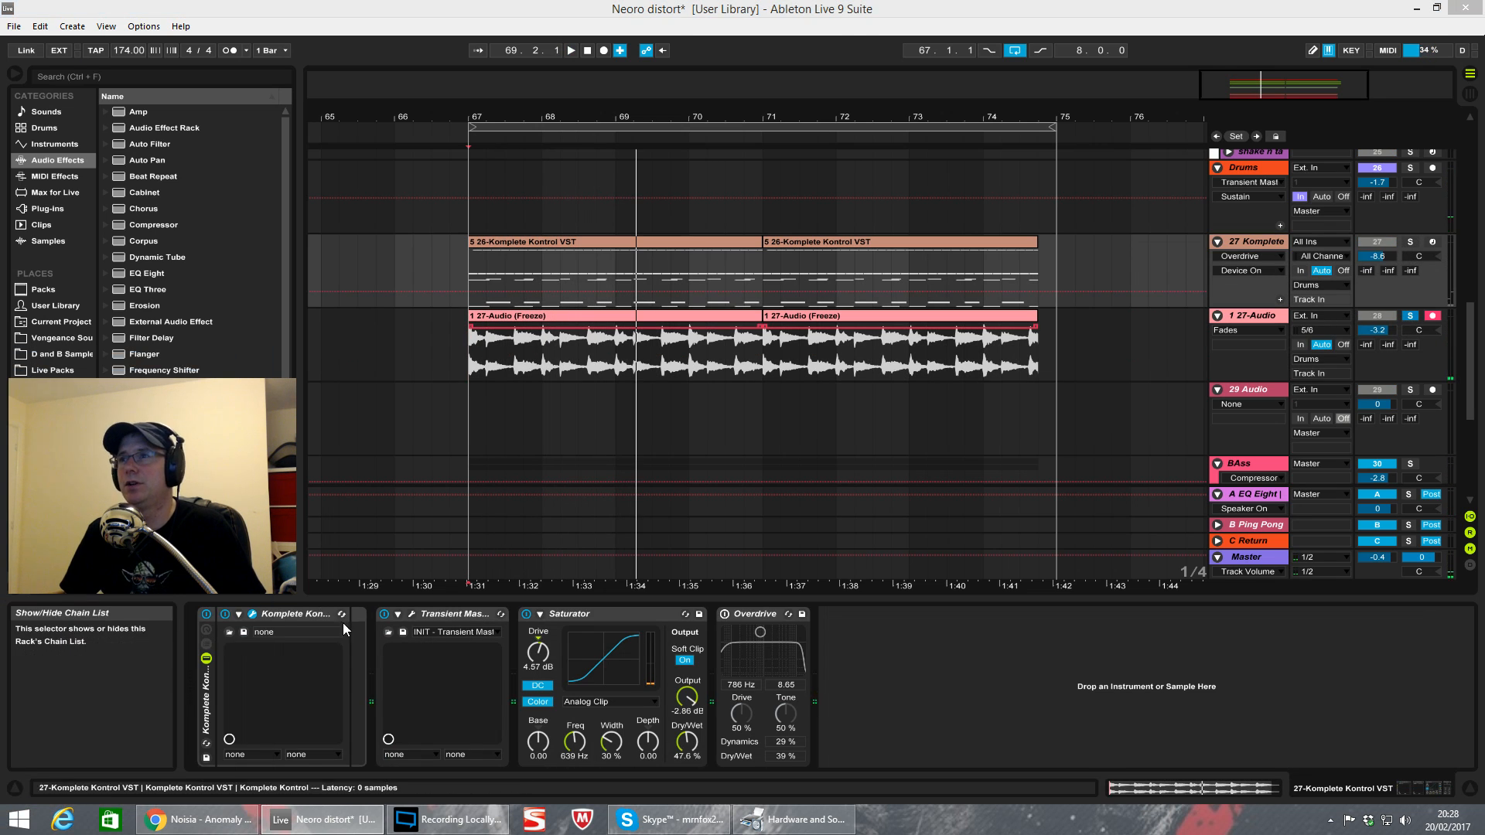
{"action": "left_click", "coordinate": [410, 613]}
{"action": "mouse_move", "coordinate": [509, 393]}
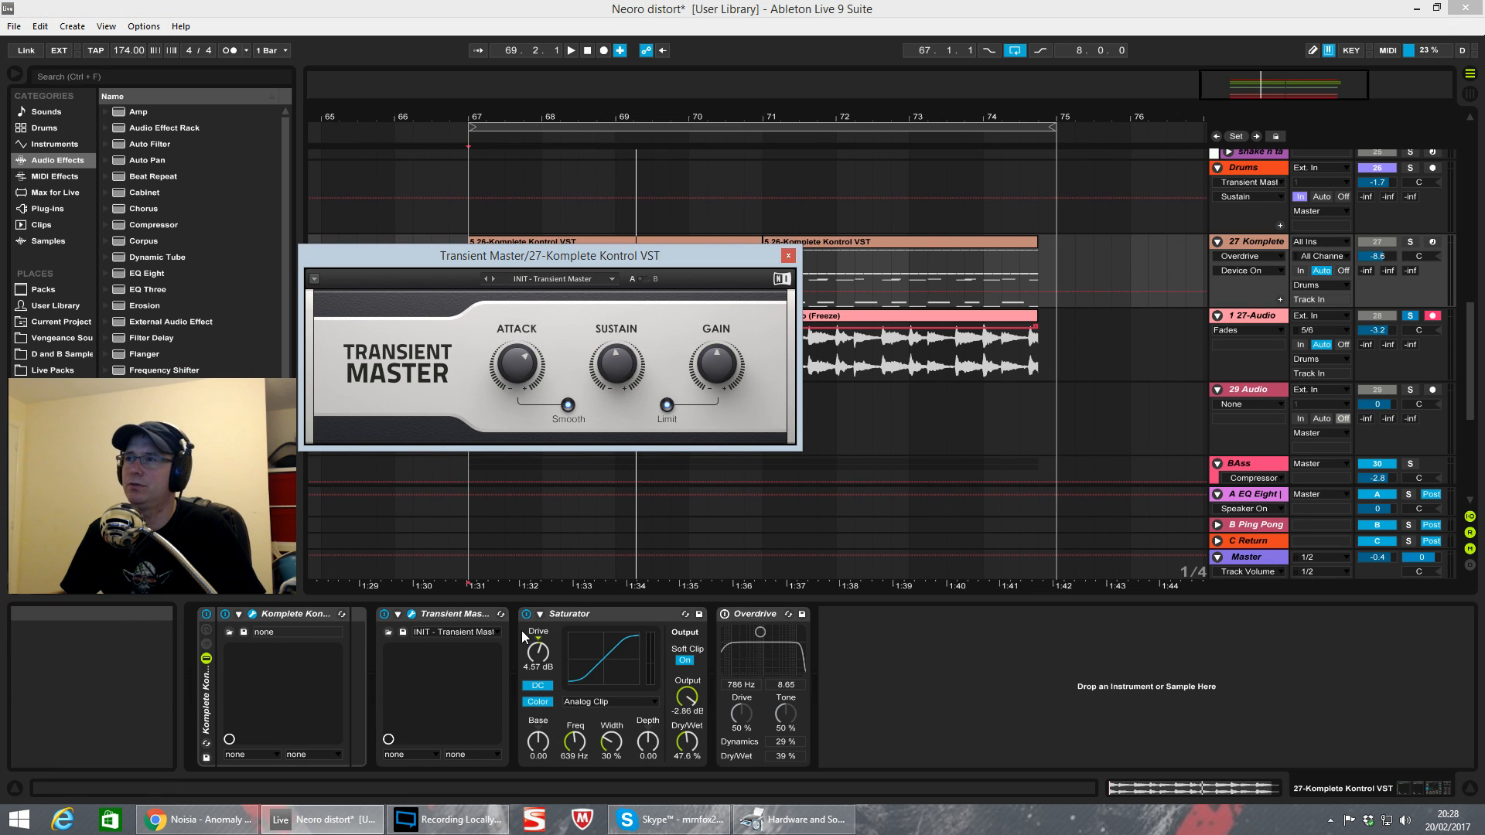
Step: Close Transient Master and play the 27 Komplete and 1 27-Audio tracks soloed together from bar 67
{"action": "left_click", "coordinate": [1410, 242]}
{"action": "key", "text": "space"}
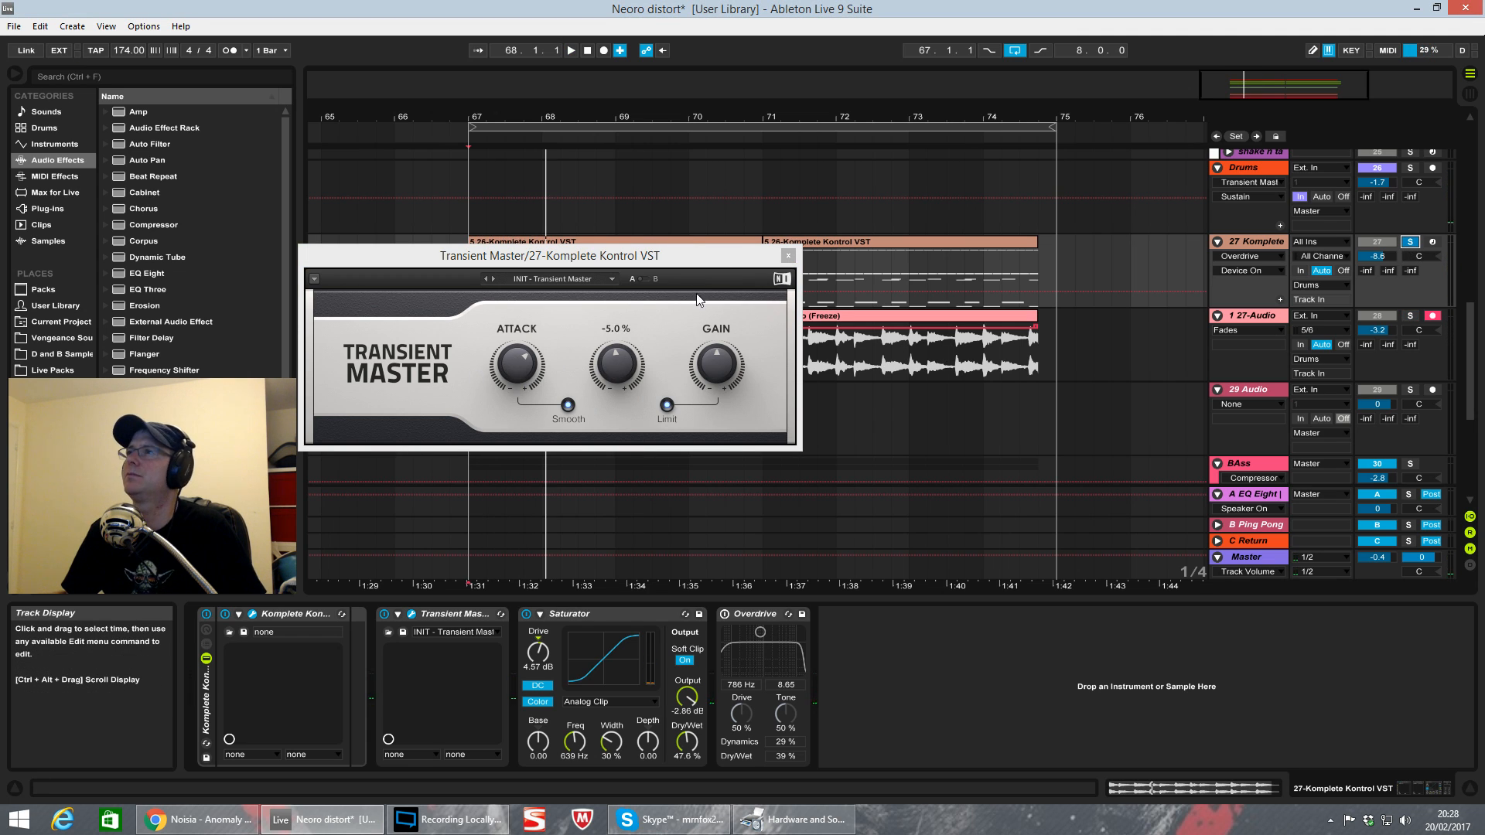
{"action": "left_click", "coordinate": [788, 258]}
{"action": "left_click", "coordinate": [1410, 315], "text": "ctrl"}
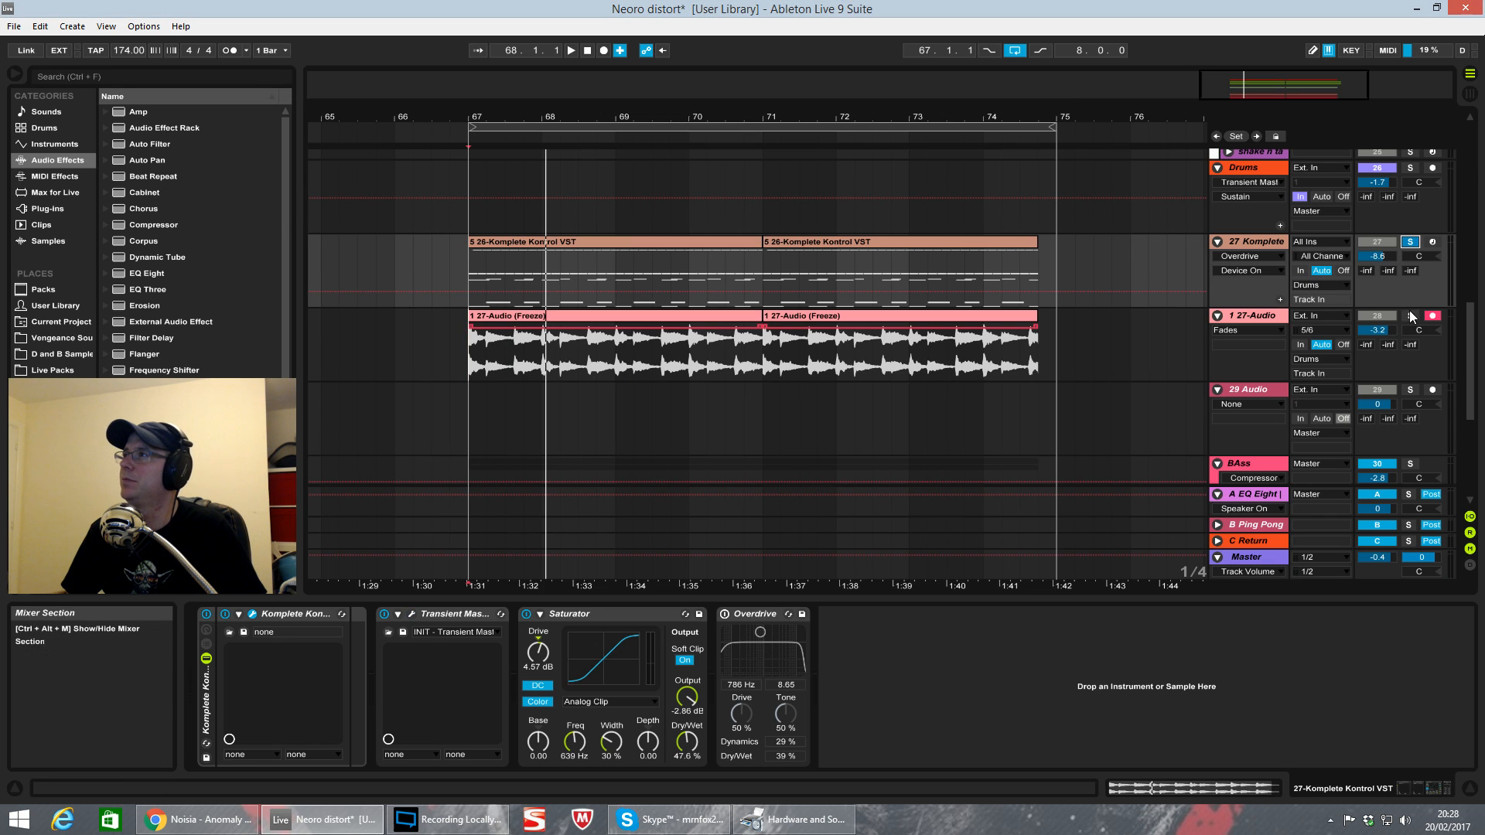
{"action": "key", "text": "space"}
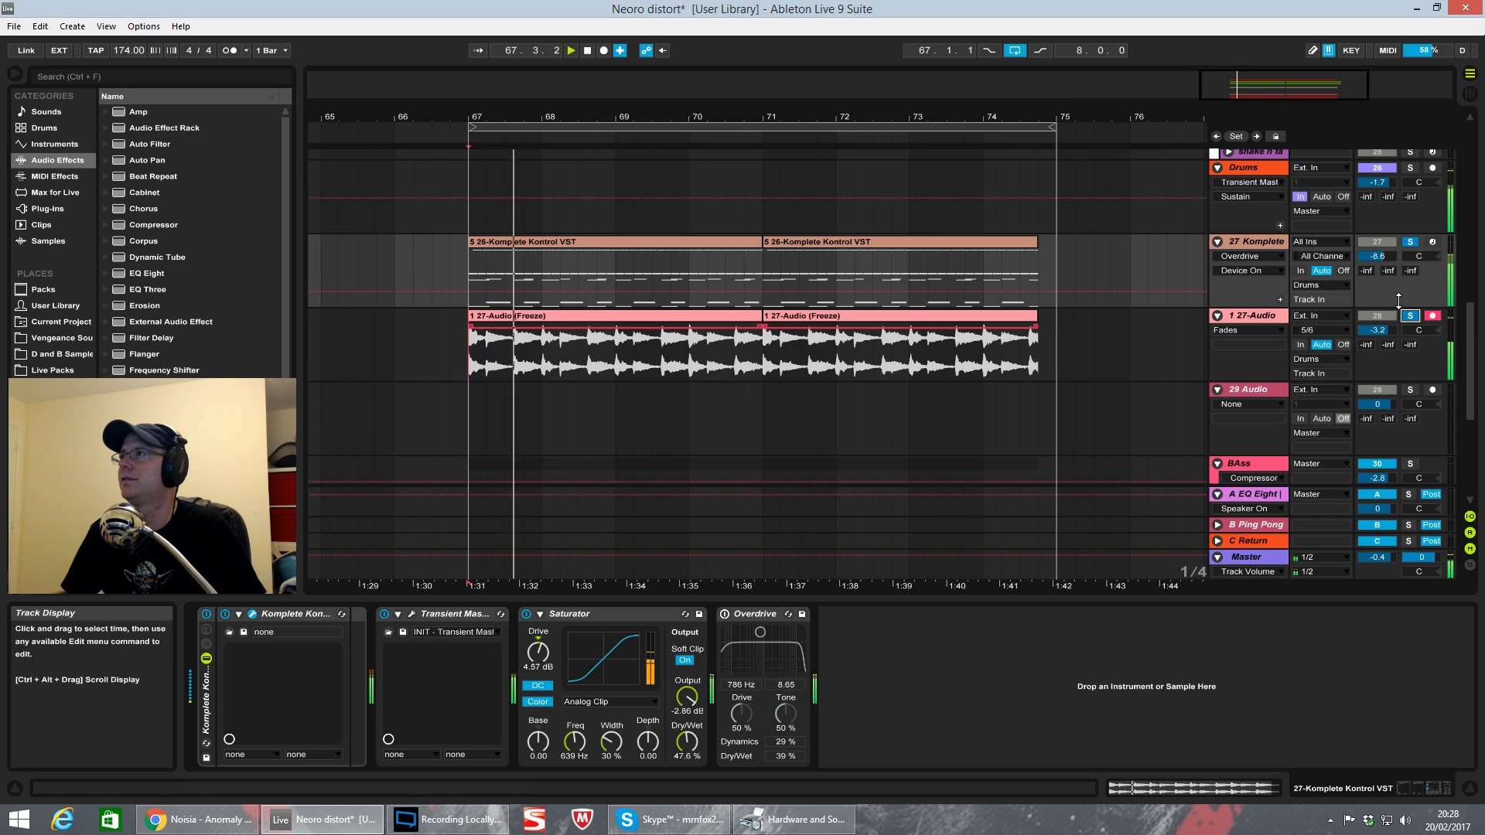
Step: Play the loop with the Kicks 1 track soloed and add the Claps track to the solo
{"action": "scroll", "coordinate": [1404, 310], "scroll_direction": "up", "scroll_amount": 3}
{"action": "scroll", "coordinate": [1404, 310], "scroll_direction": "up", "scroll_amount": 6}
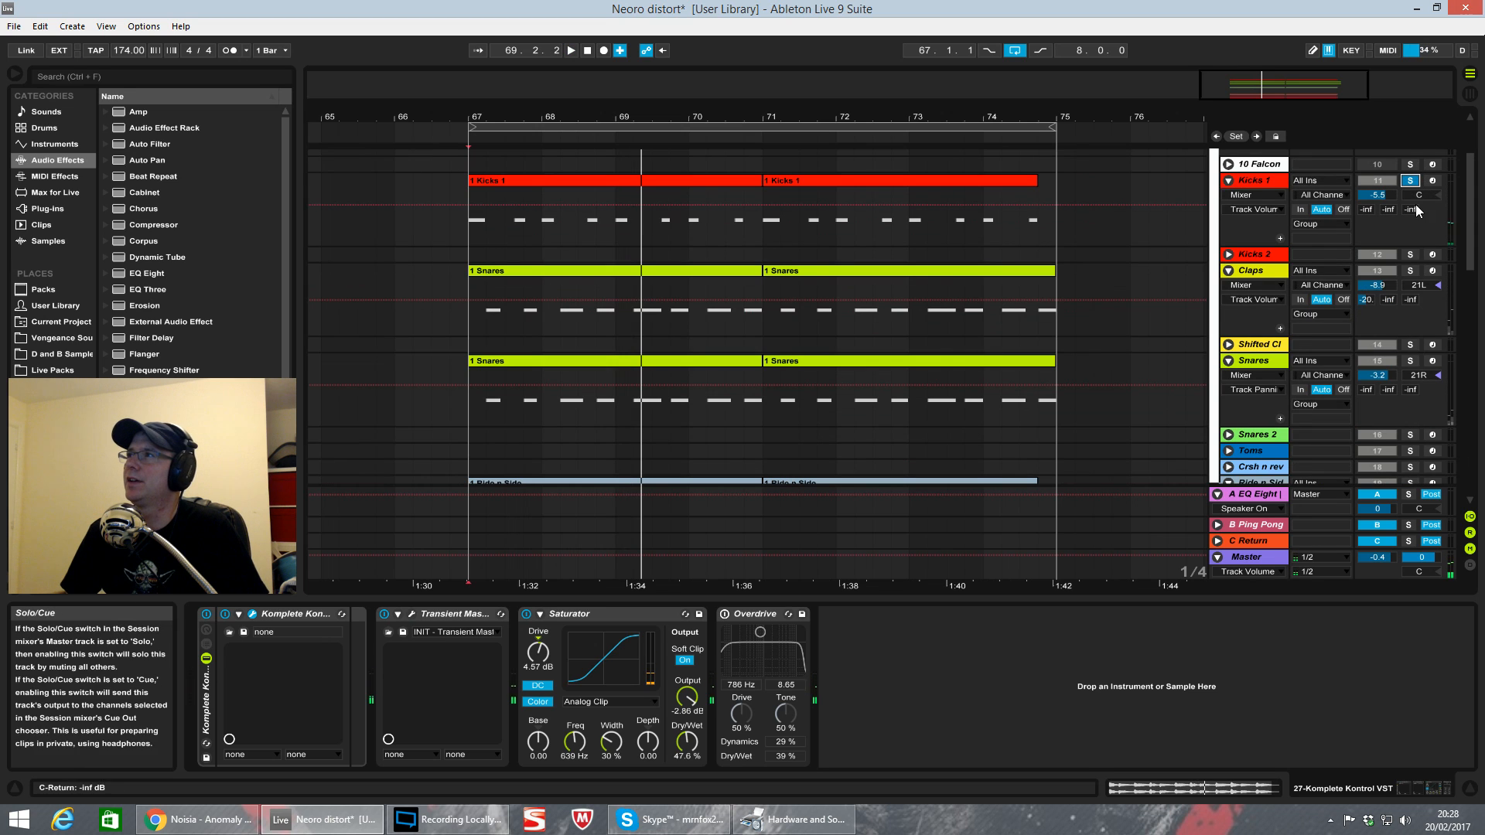
{"action": "key", "text": "space"}
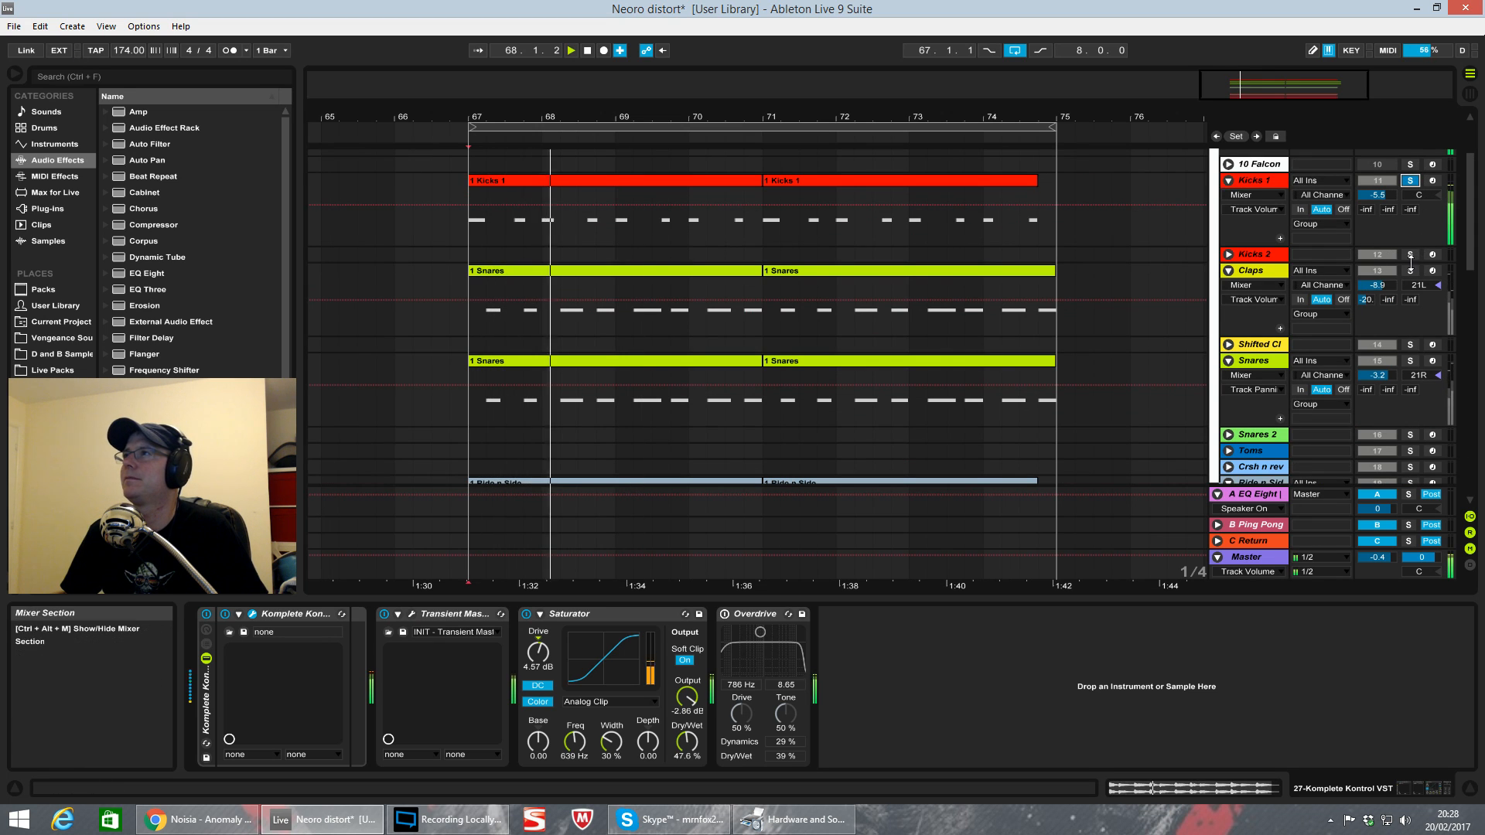
{"action": "left_click", "coordinate": [1409, 270]}
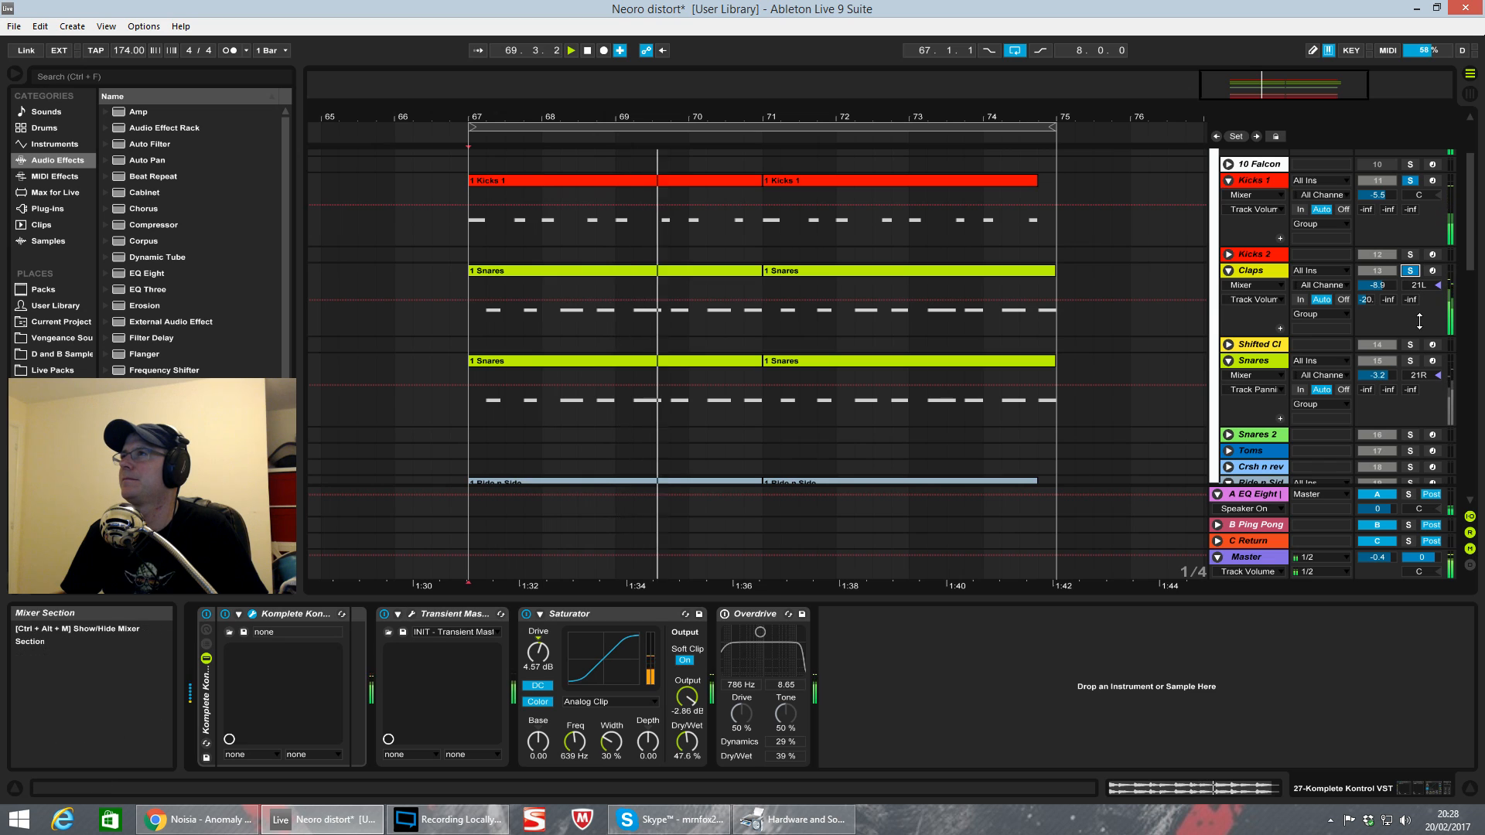
Step: Add the Snares, Ride n Side and Closed Hats tracks one by one to the soloed drums while the loop plays
{"action": "left_click", "coordinate": [1410, 361]}
{"action": "scroll", "coordinate": [1407, 413], "scroll_direction": "down", "scroll_amount": 3}
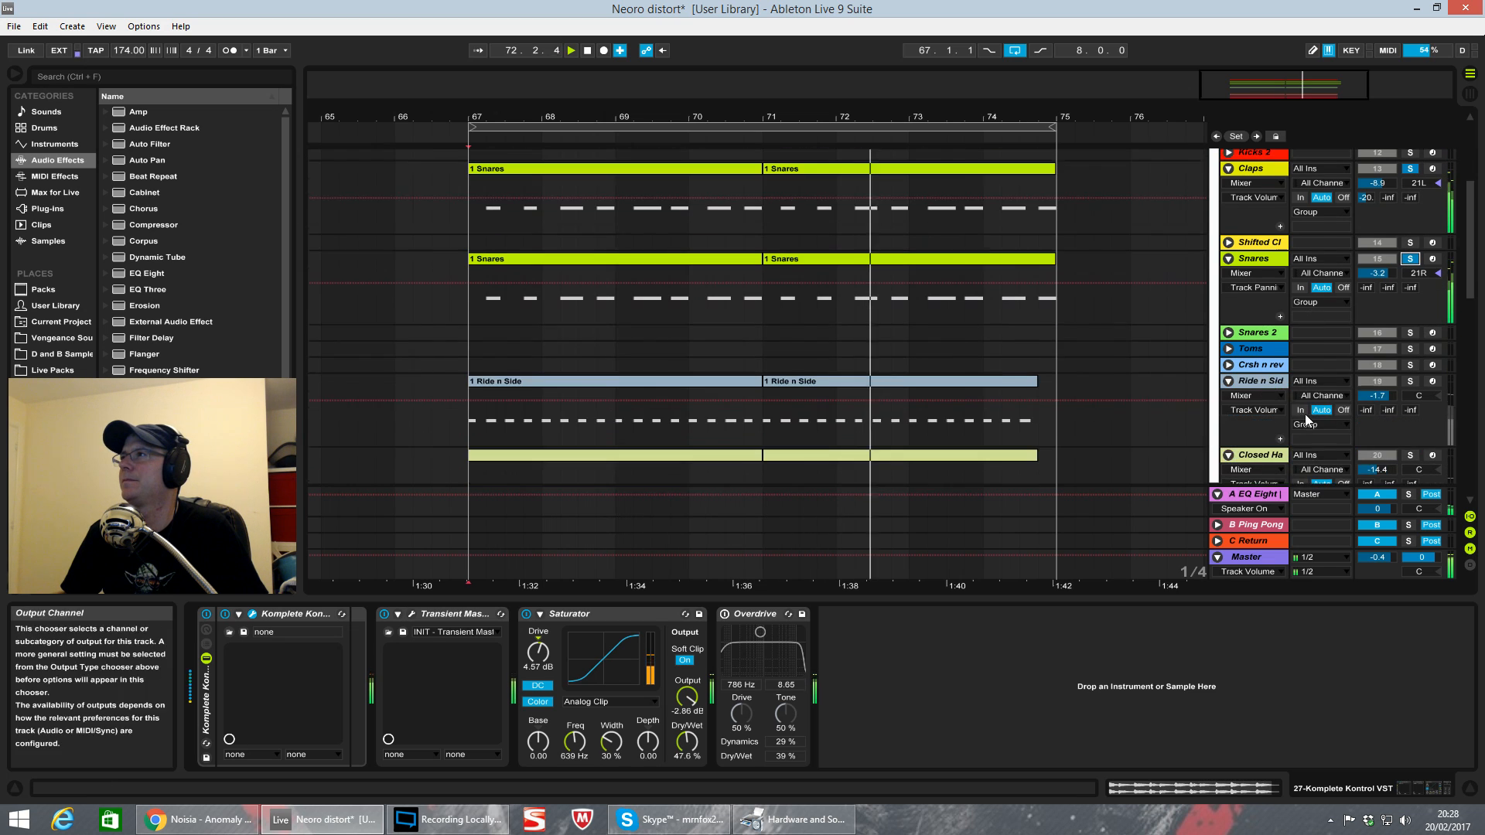
{"action": "left_click", "coordinate": [1410, 381]}
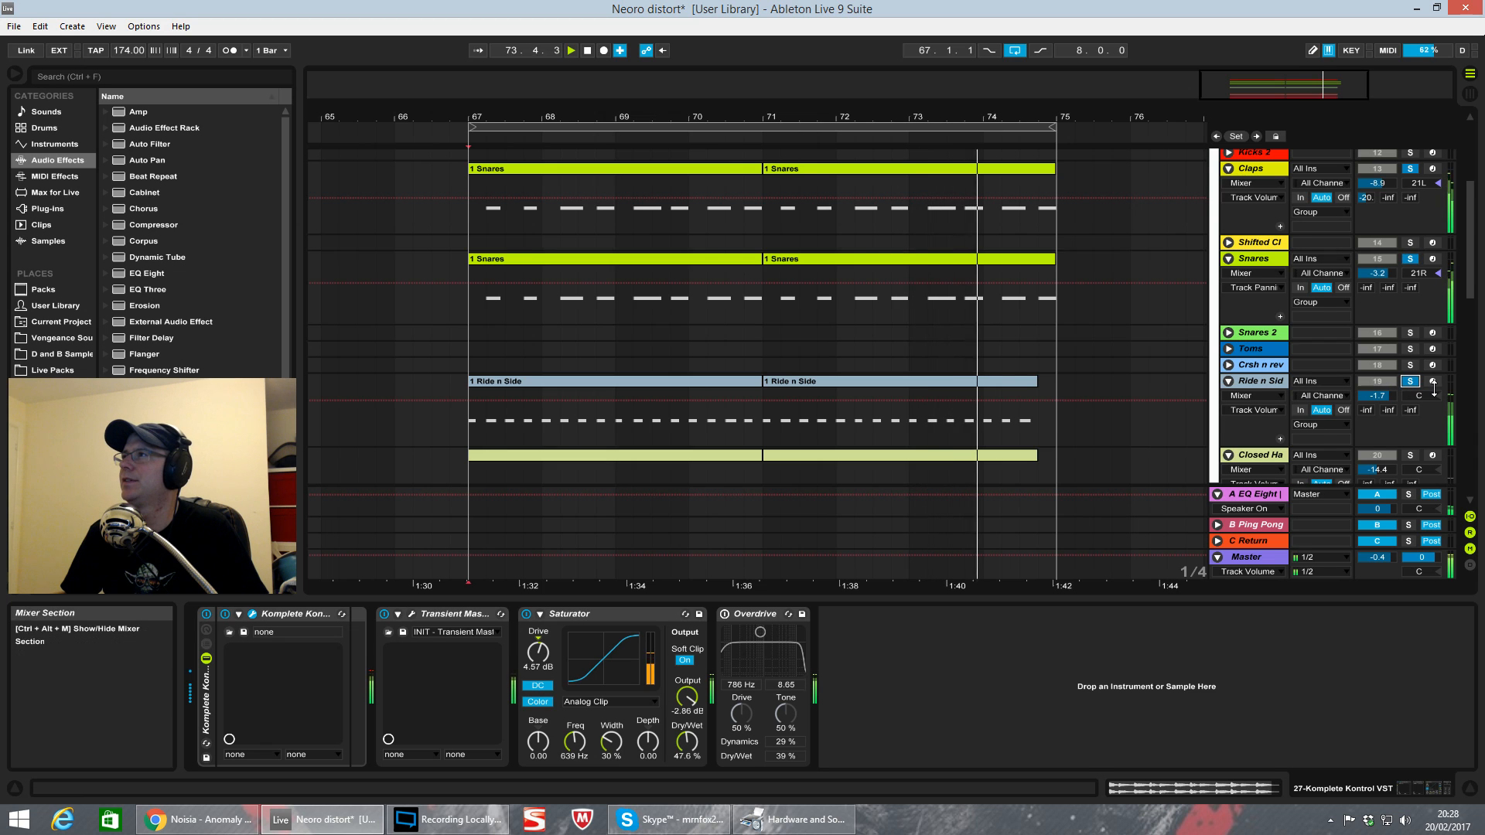
{"action": "scroll", "coordinate": [1414, 367], "scroll_direction": "down", "scroll_amount": 2}
{"action": "scroll", "coordinate": [1413, 348], "scroll_direction": "down", "scroll_amount": 2}
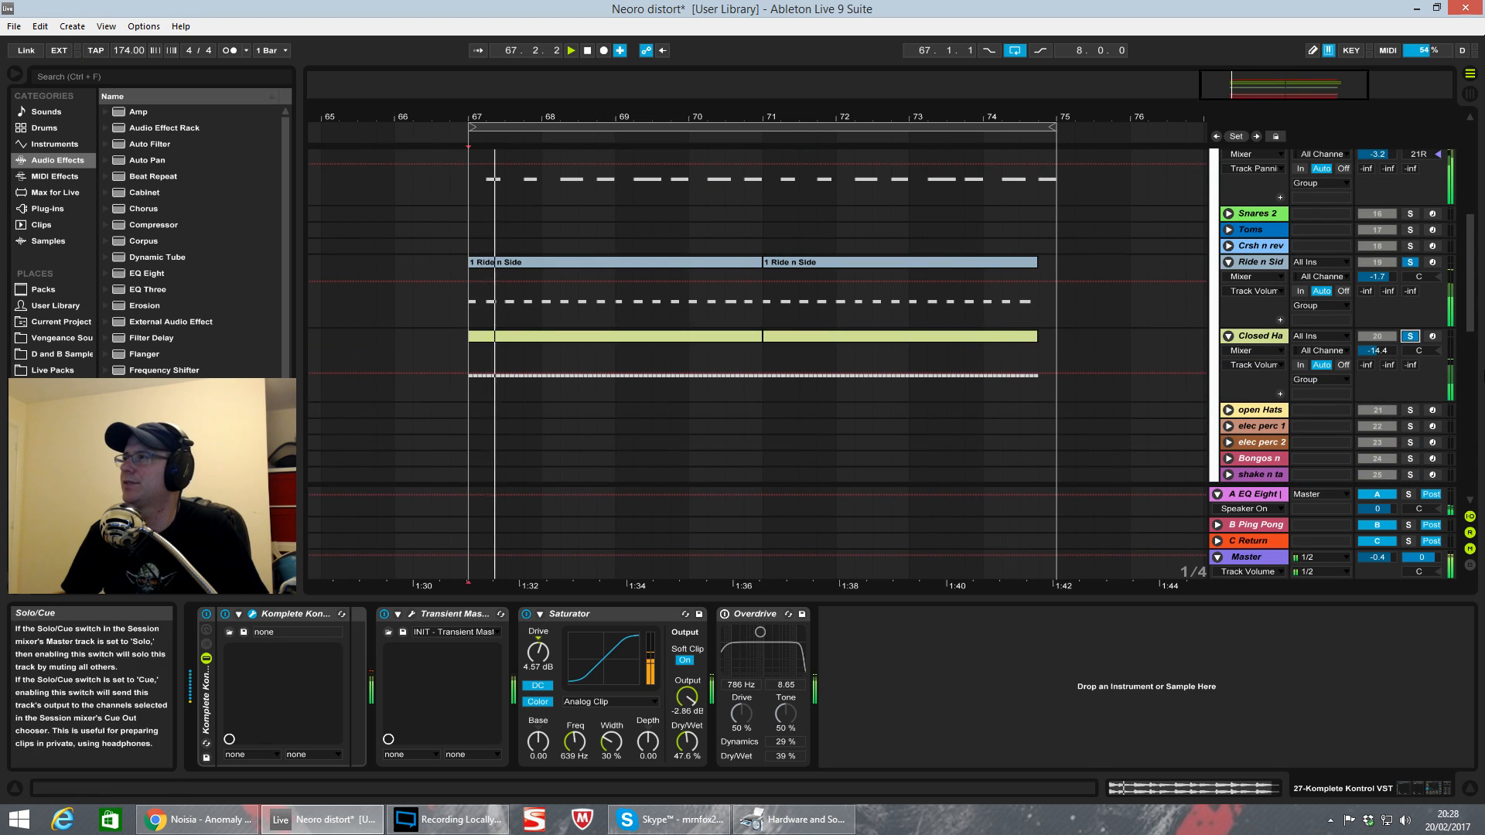
{"action": "left_click", "coordinate": [1410, 339]}
{"action": "scroll", "coordinate": [1472, 304], "scroll_direction": "down", "scroll_amount": 1}
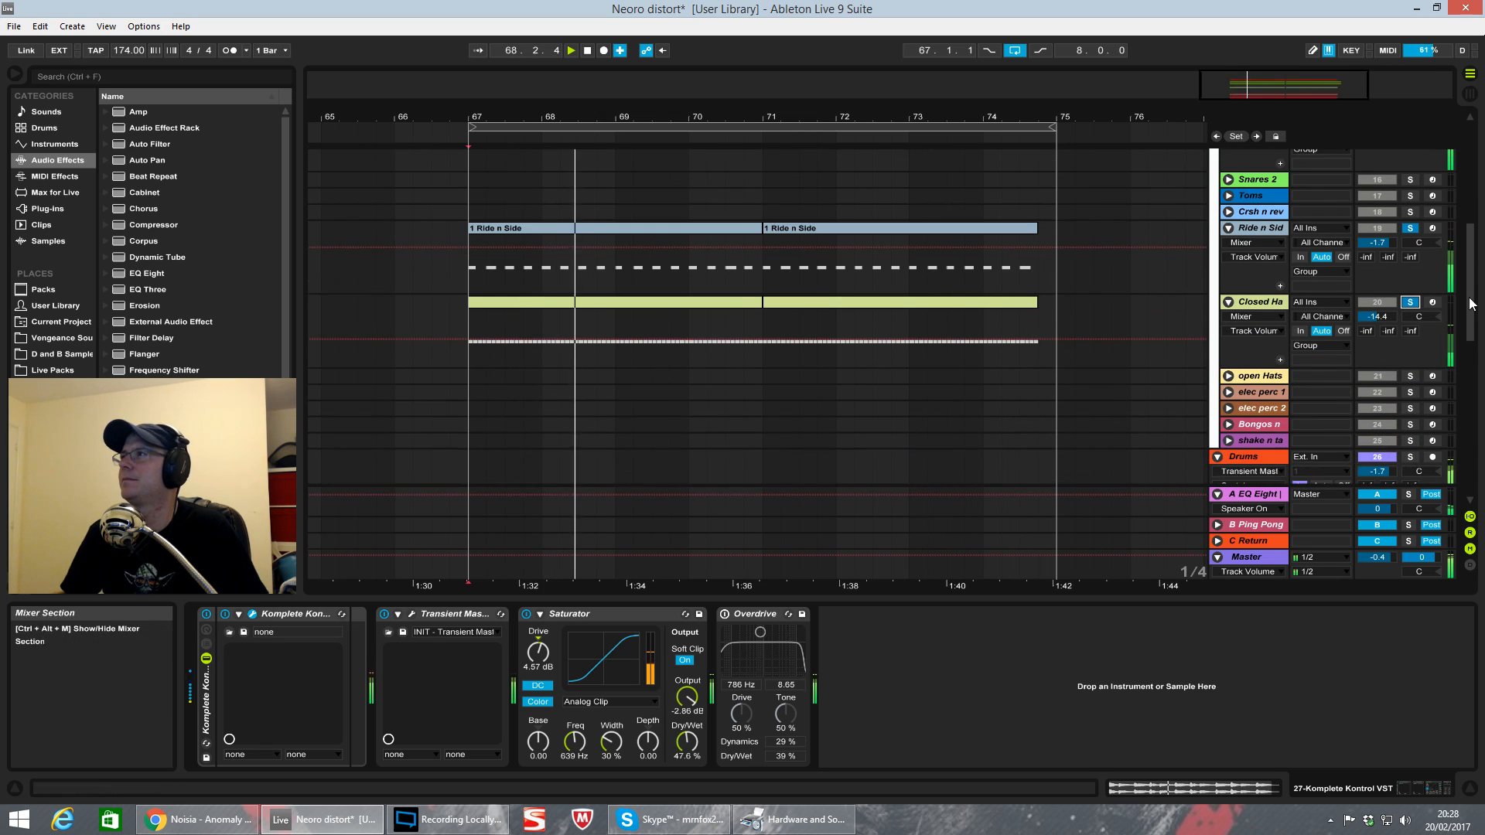
Step: Clear the solos on all drum tracks and stop playback
{"action": "left_click", "coordinate": [1410, 302]}
{"action": "key", "text": "space"}
{"action": "scroll", "coordinate": [1420, 314], "scroll_direction": "down", "scroll_amount": 3}
{"action": "scroll", "coordinate": [1154, 356], "scroll_direction": "up", "scroll_amount": 4}
{"action": "scroll", "coordinate": [1154, 356], "scroll_direction": "up", "scroll_amount": 10}
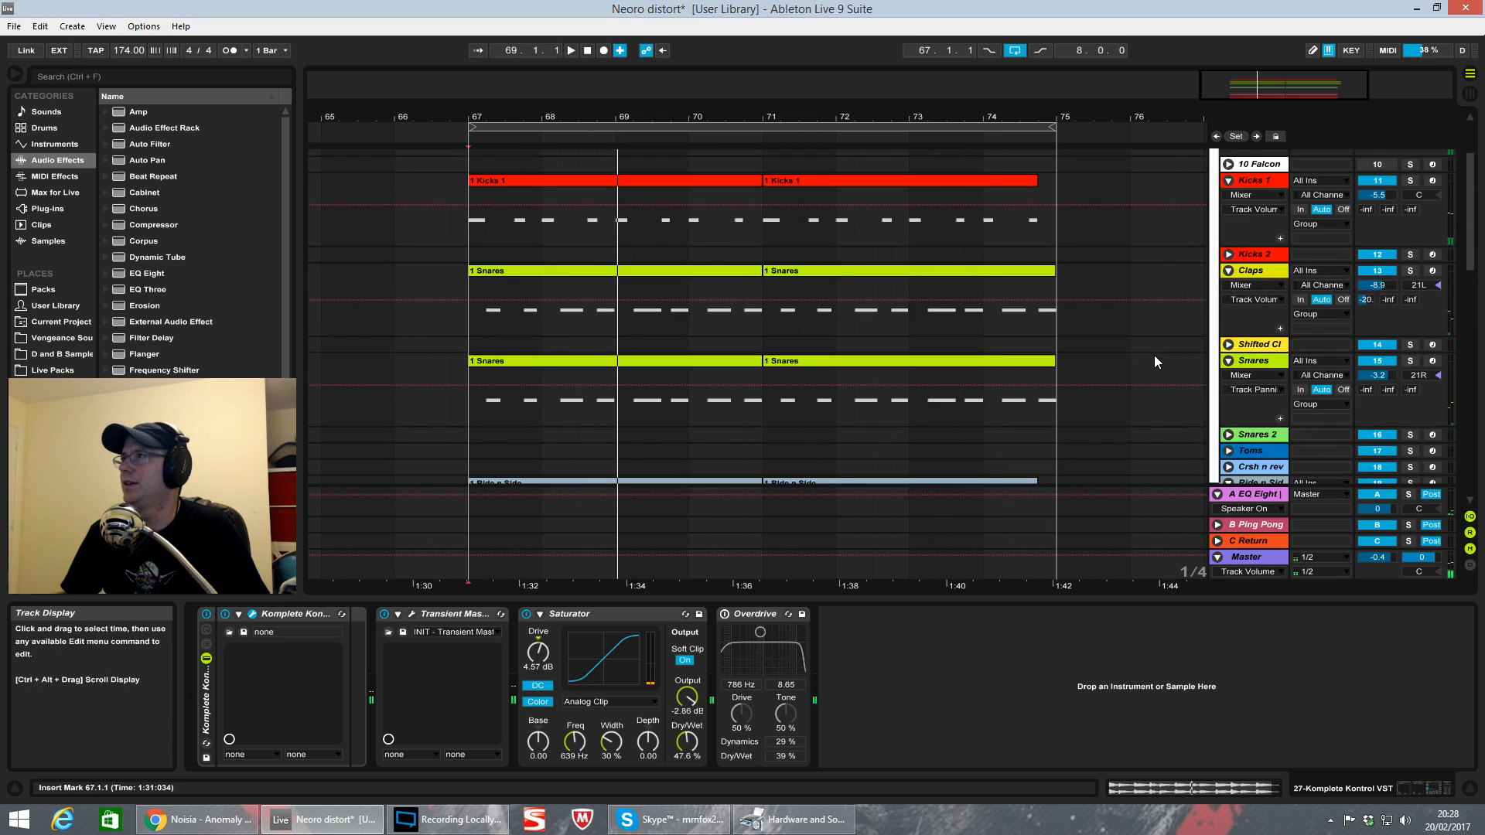
Step: Show the device chain of the Drums bus track and open its Transient Master effect
{"action": "left_click", "coordinate": [1246, 201]}
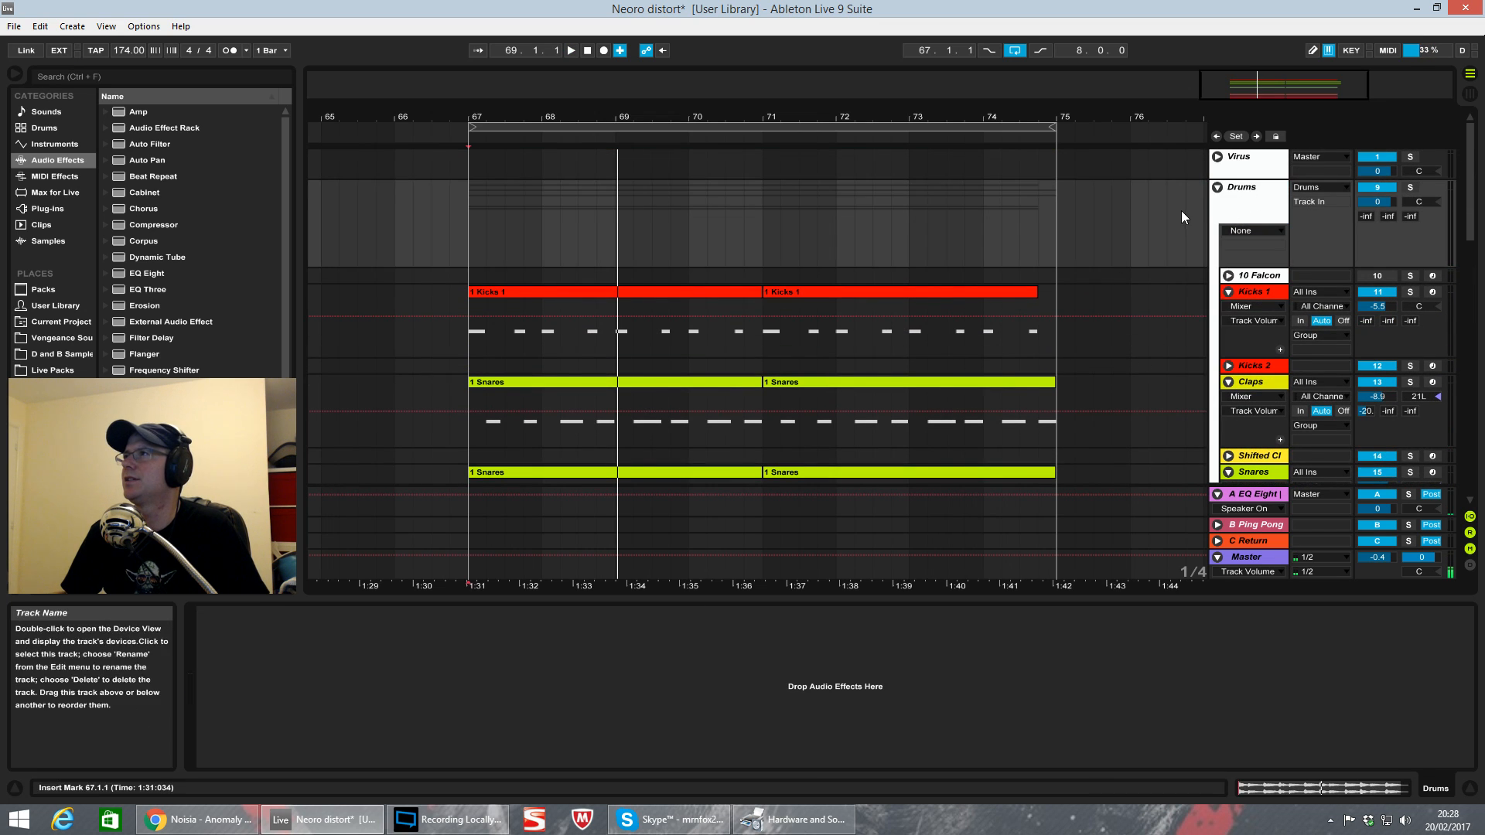
{"action": "scroll", "coordinate": [1249, 226], "scroll_direction": "down", "scroll_amount": 10}
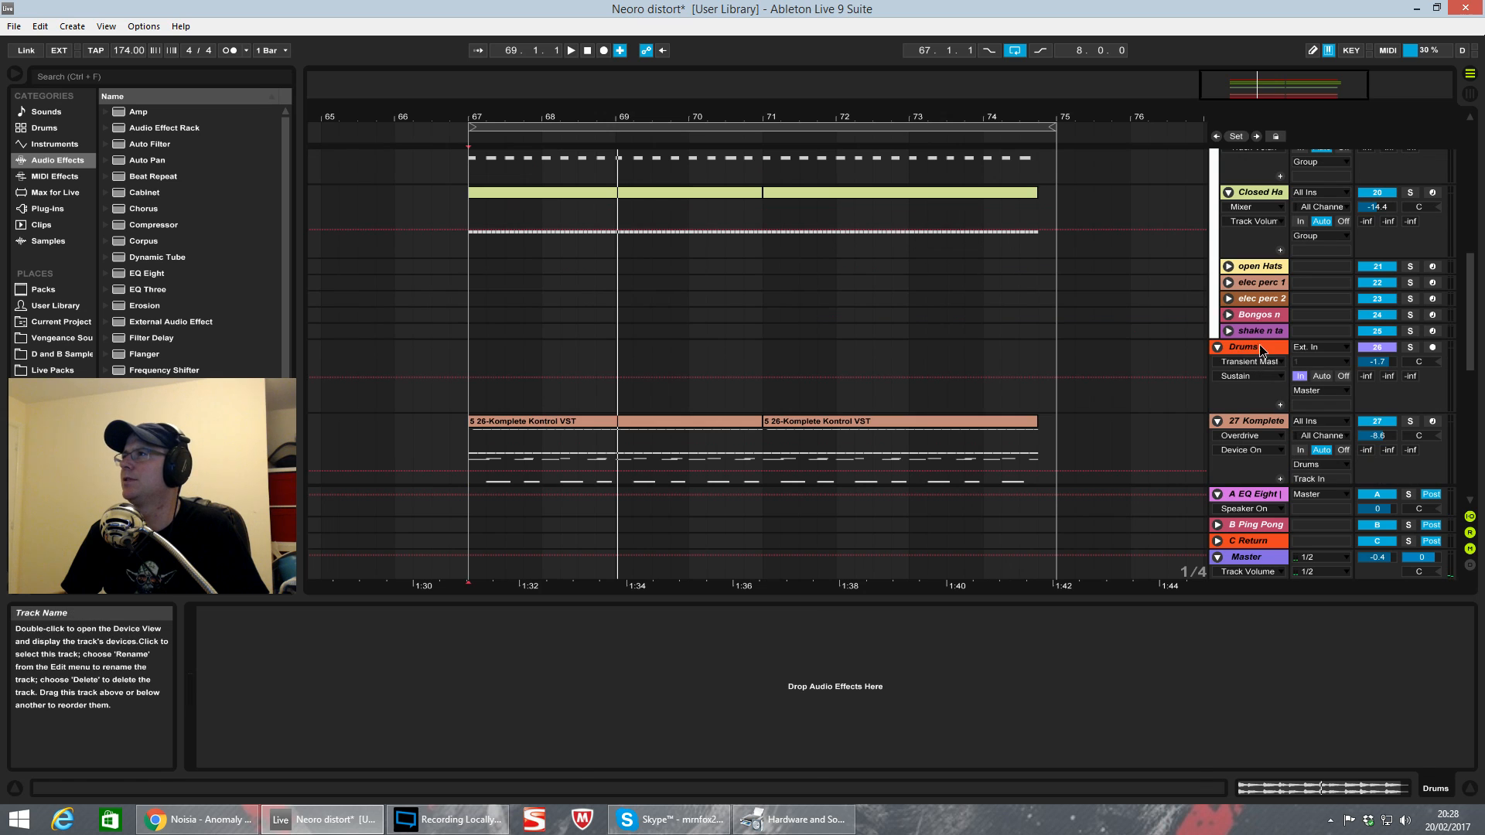
{"action": "left_click", "coordinate": [1246, 354]}
{"action": "left_click", "coordinate": [476, 614]}
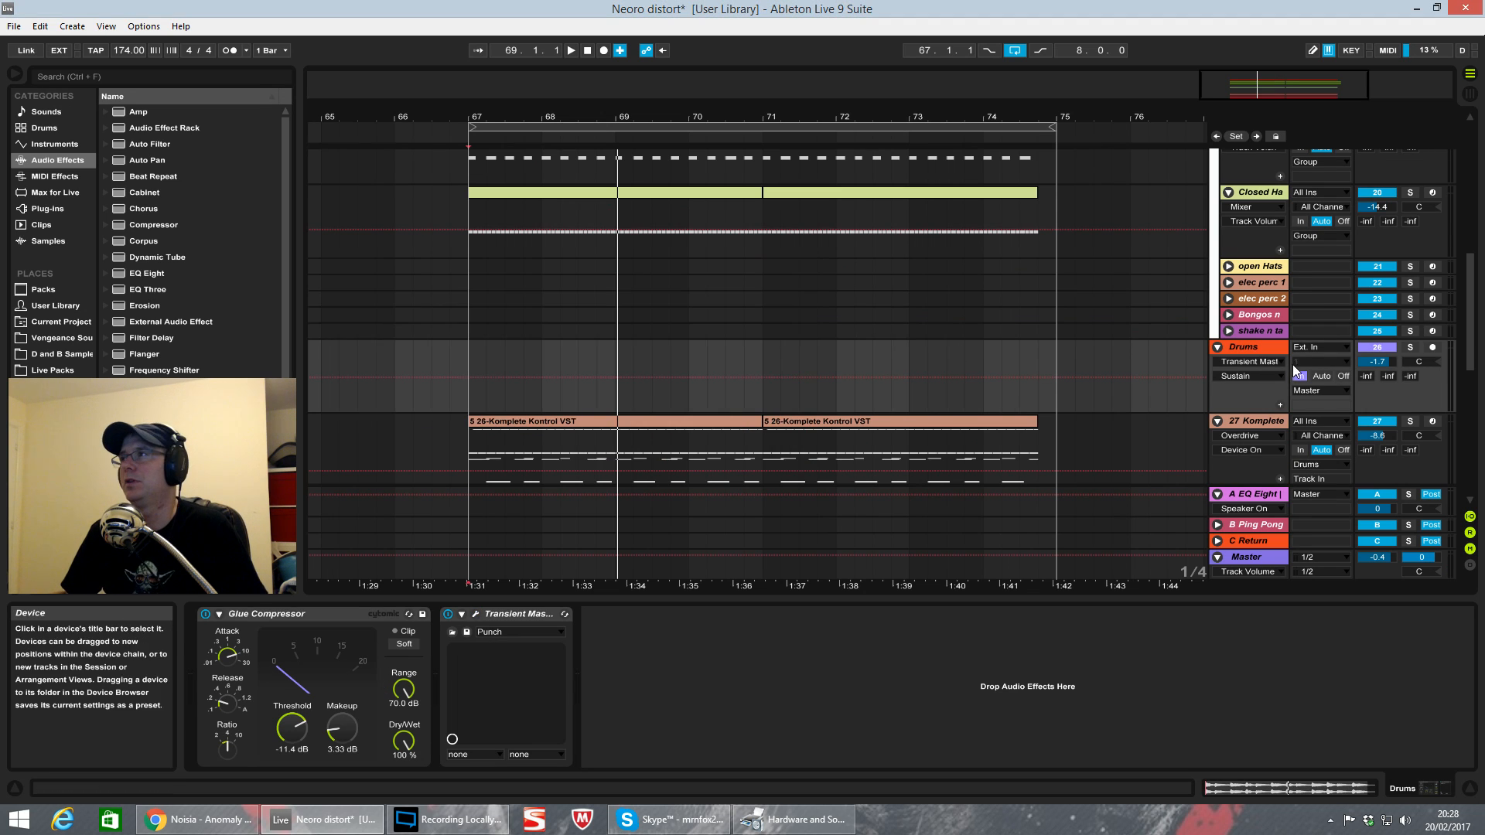
Step: Solo the Drums bus track and play it from bar 67
{"action": "scroll", "coordinate": [1116, 369], "scroll_direction": "down", "scroll_amount": 2}
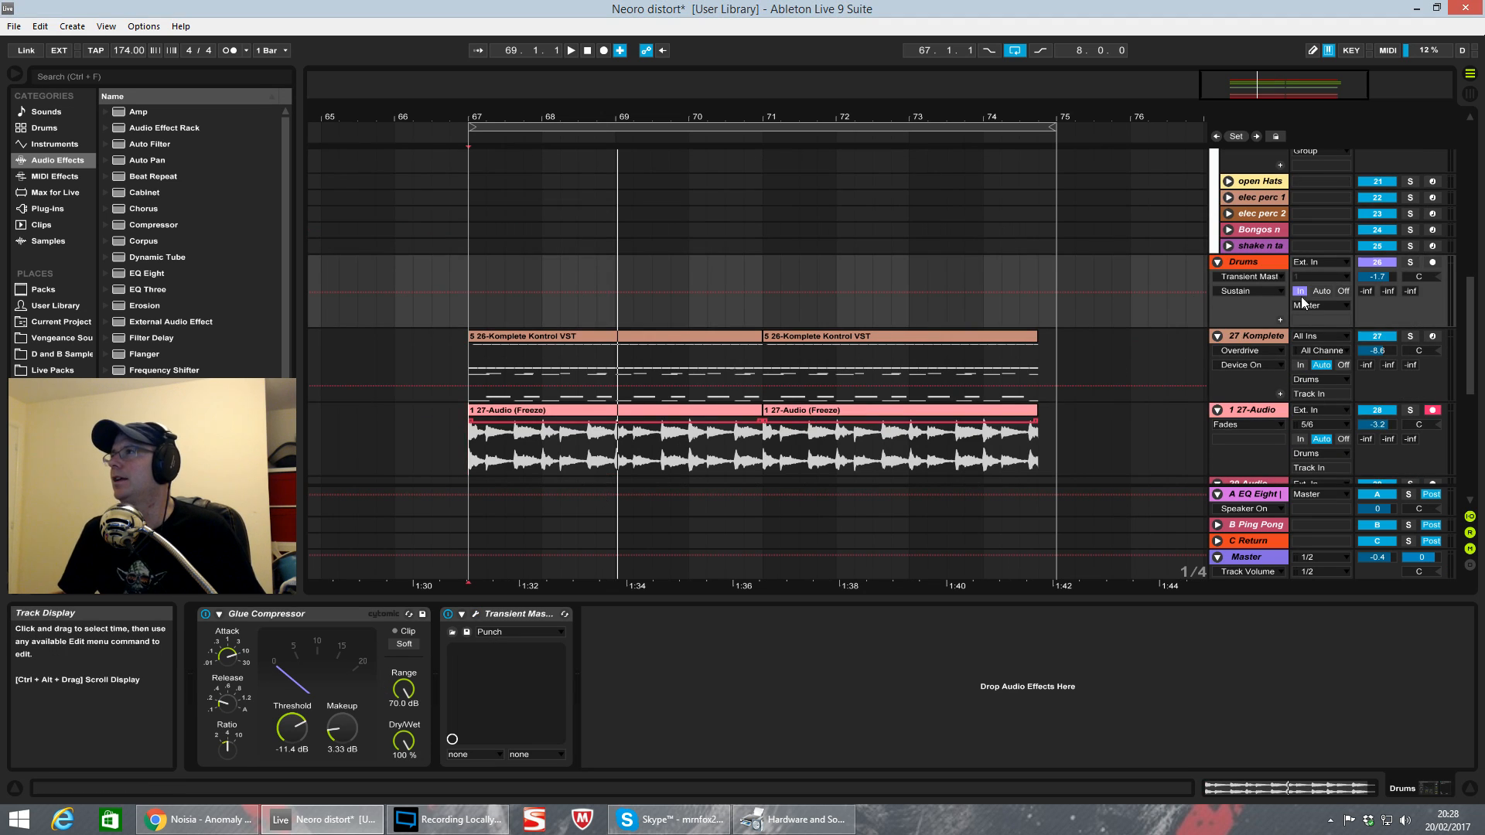
{"action": "left_click", "coordinate": [1410, 262]}
{"action": "left_click", "coordinate": [529, 433]}
{"action": "key", "text": "space"}
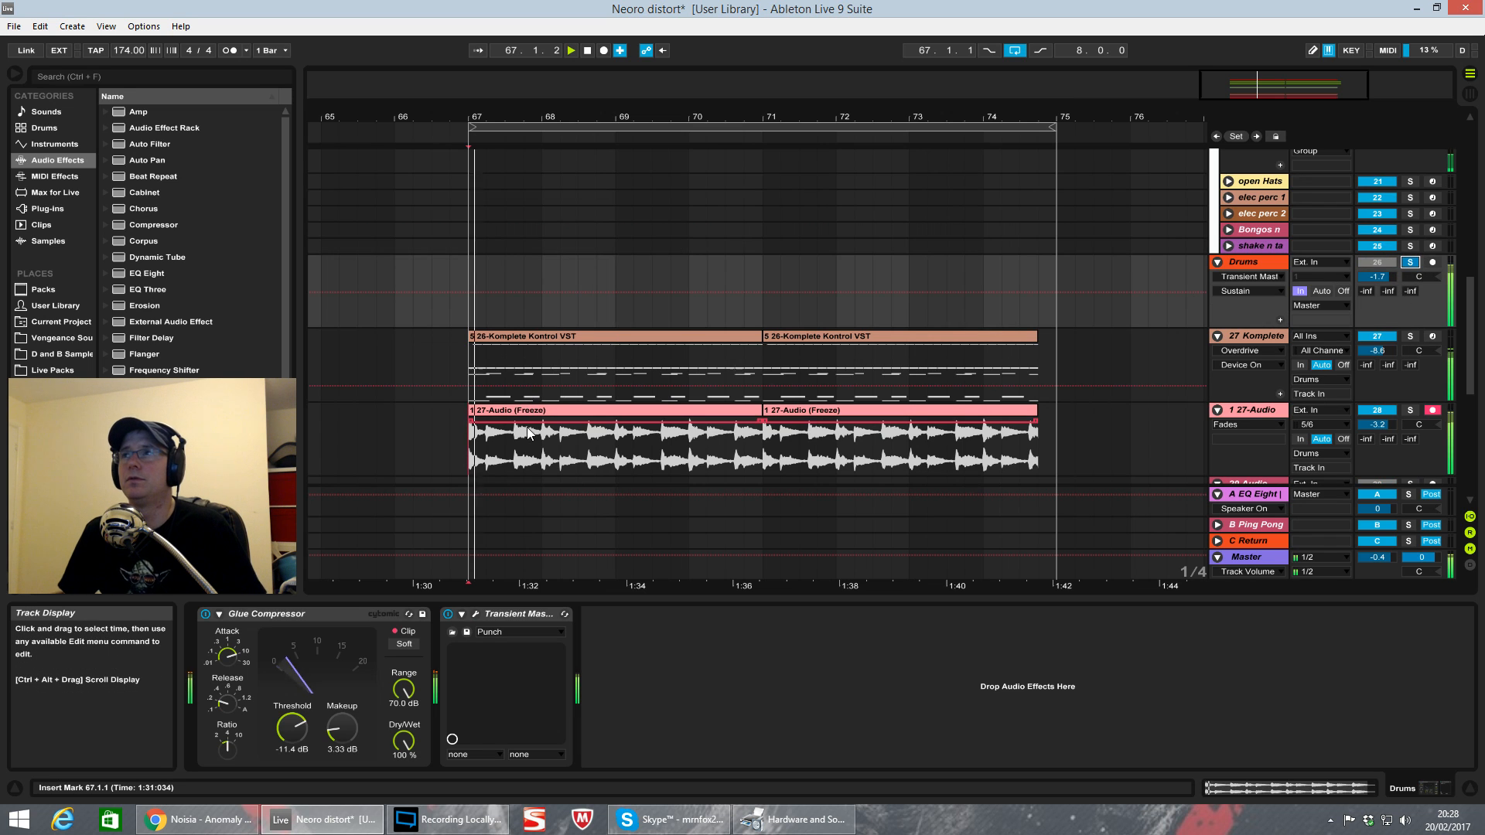
Step: Switch on the Overdrive on the 27 Komplete track, stop playback and unsolo the Drums bus
{"action": "left_click", "coordinate": [1253, 350]}
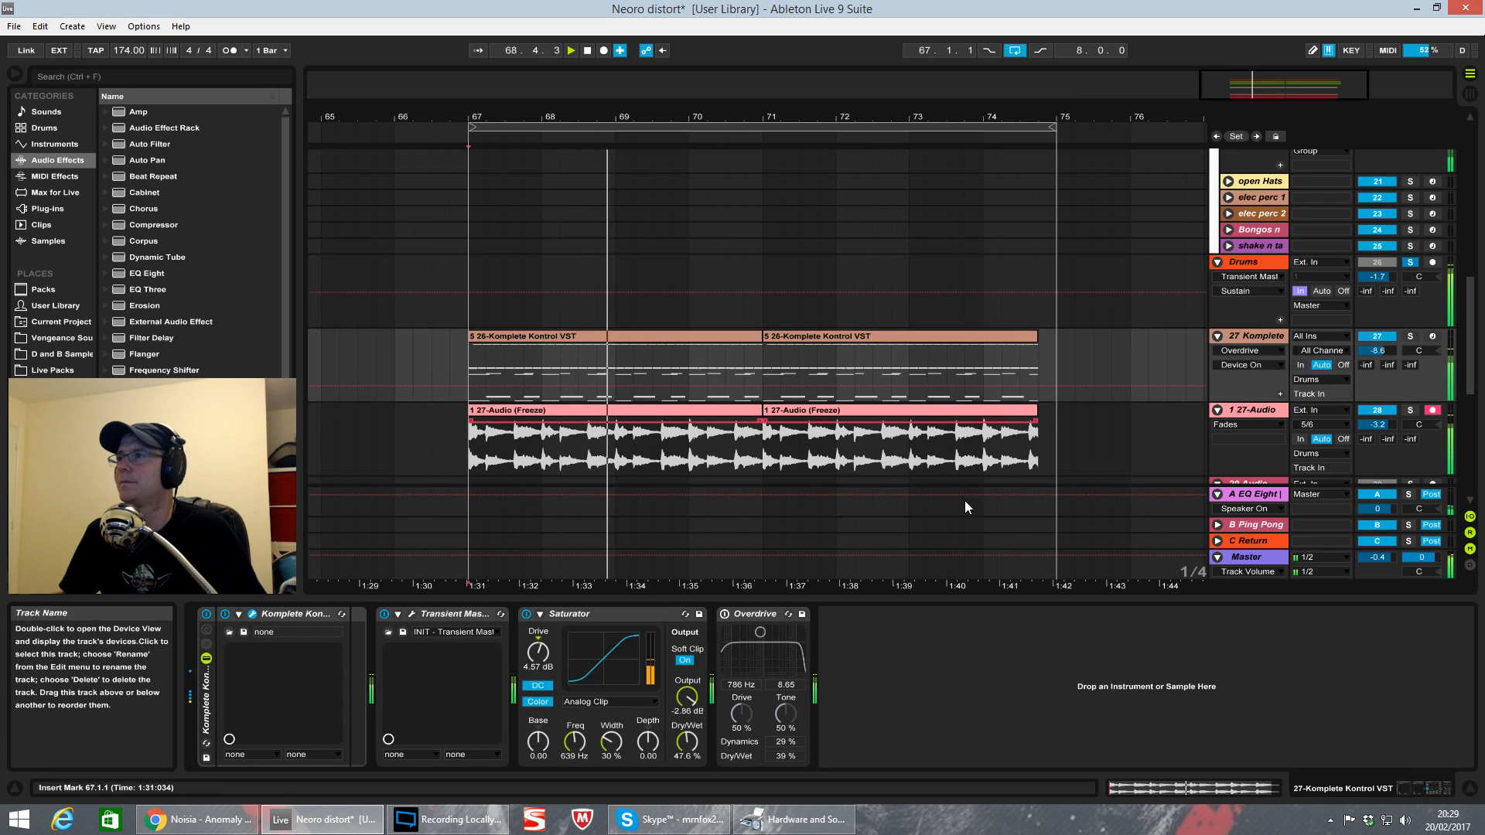
{"action": "left_click", "coordinate": [725, 615]}
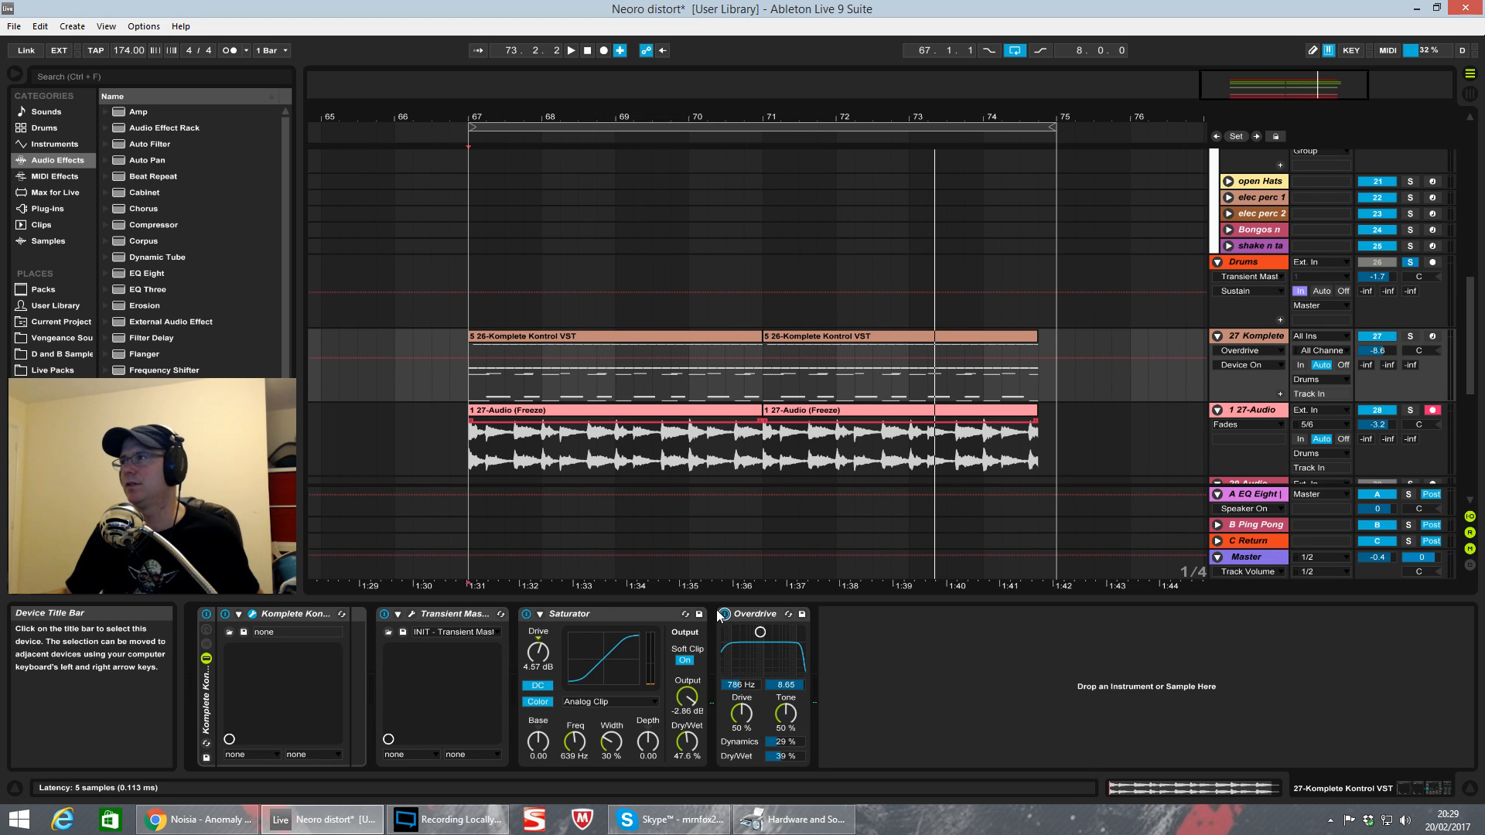
{"action": "left_click", "coordinate": [1411, 263]}
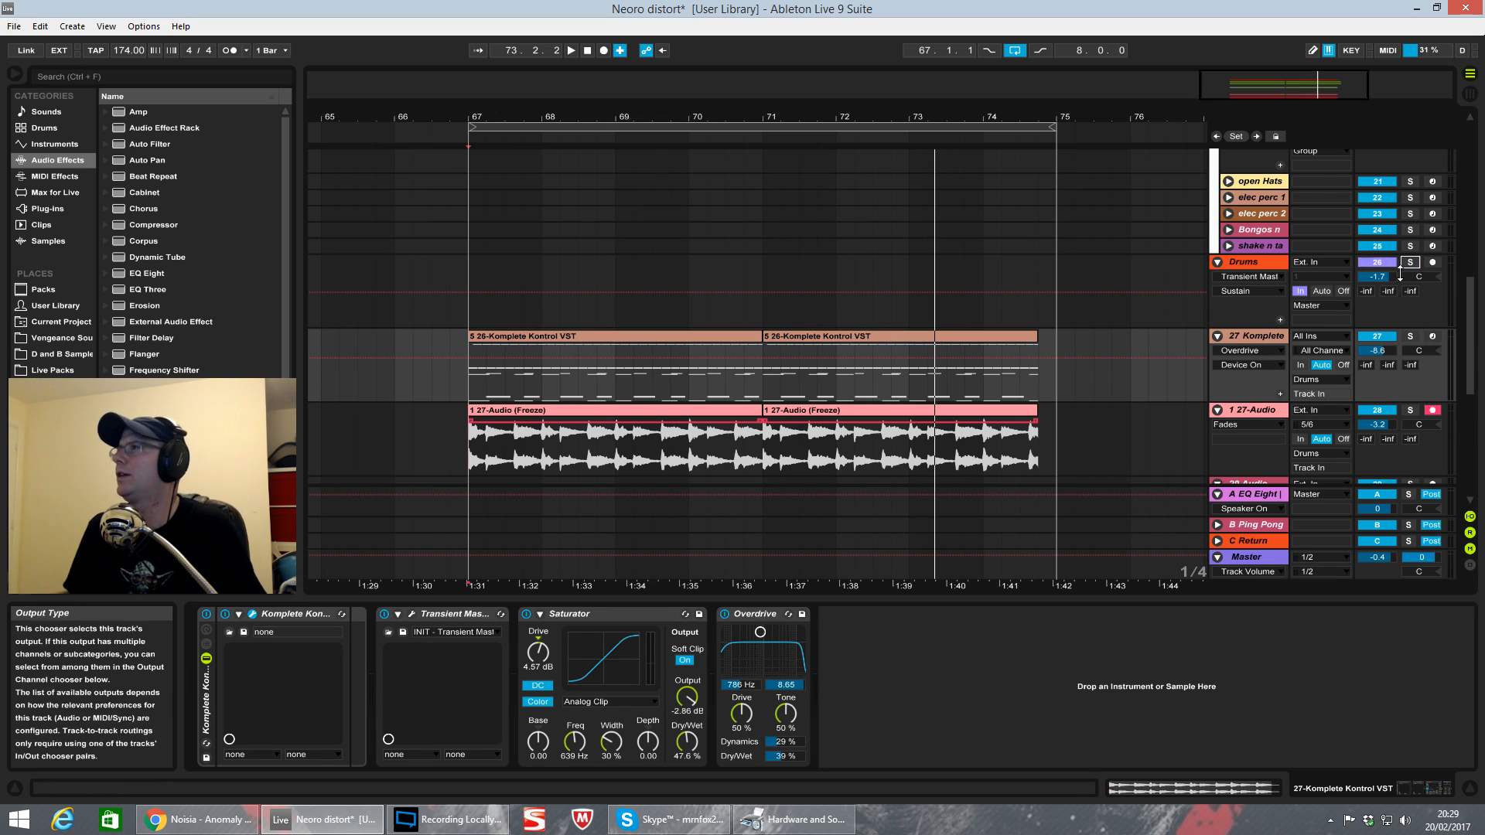
Step: Play the loop from bar 67, toggling the BAss group's solo to compare the bass with the full mix
{"action": "scroll", "coordinate": [1107, 345], "scroll_direction": "up", "scroll_amount": 10}
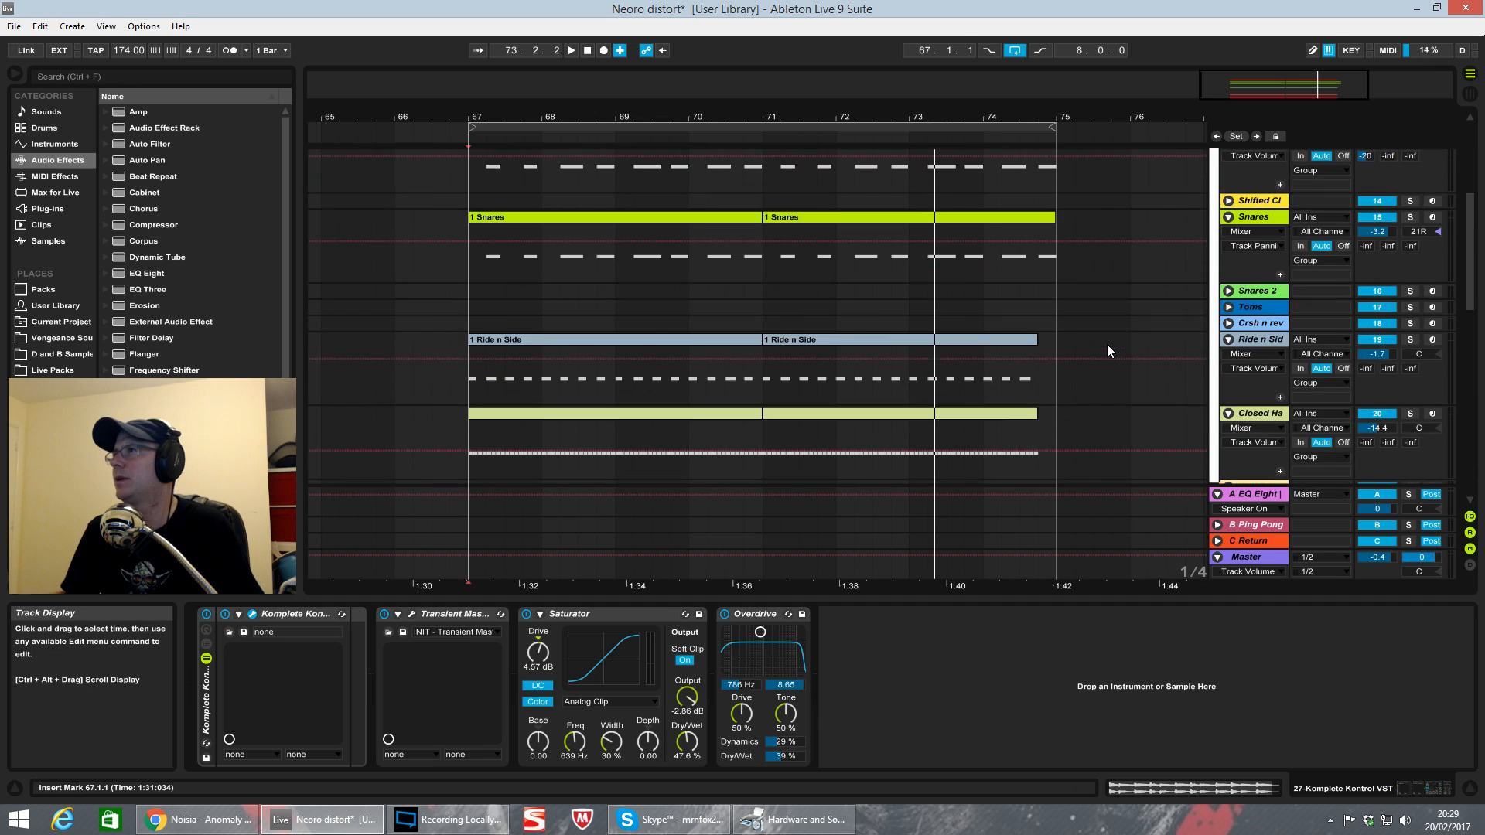
{"action": "scroll", "coordinate": [909, 415], "scroll_direction": "down", "scroll_amount": 10}
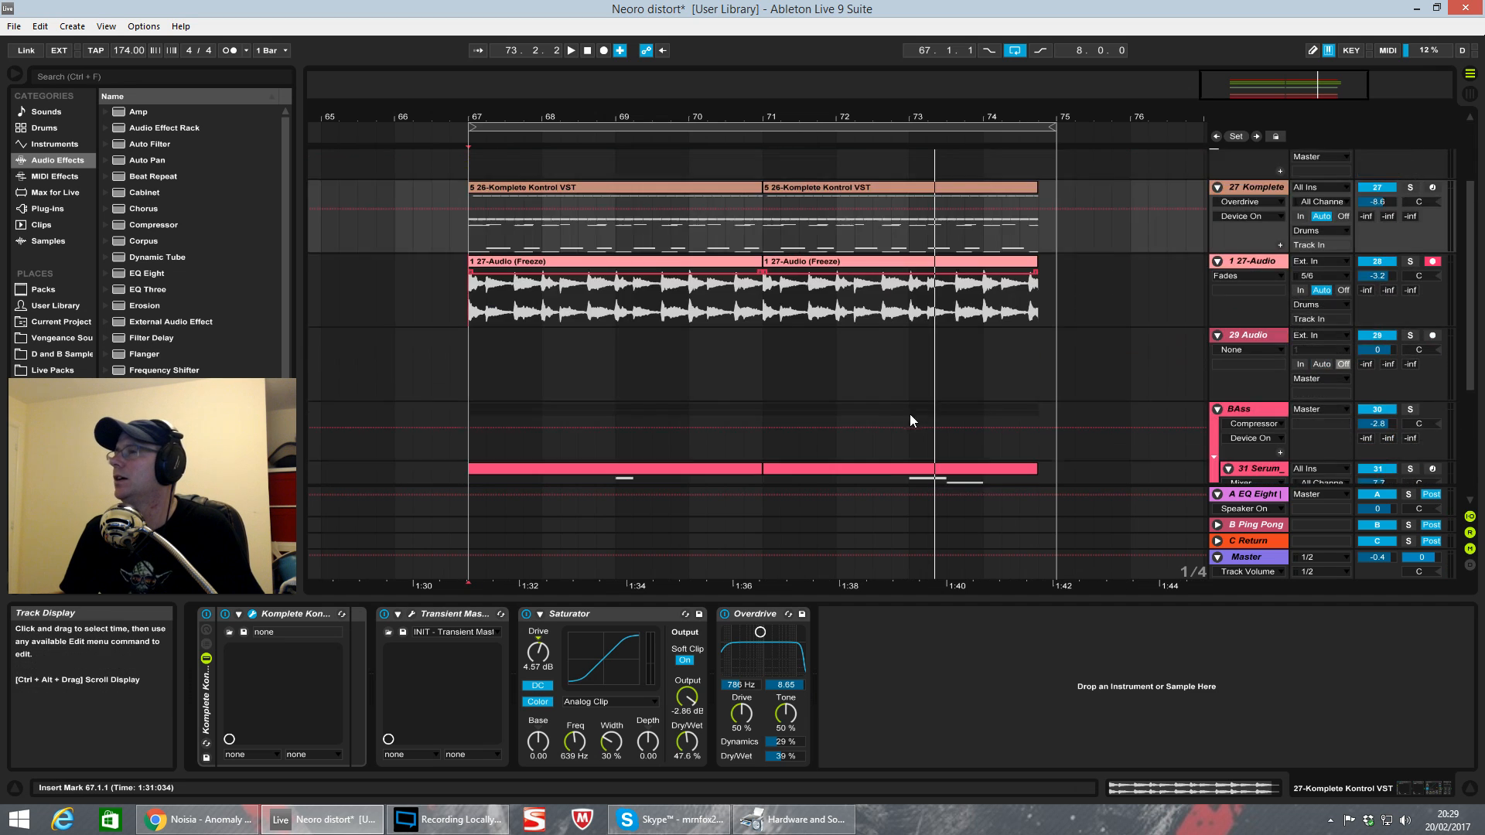
{"action": "left_click", "coordinate": [1409, 239]}
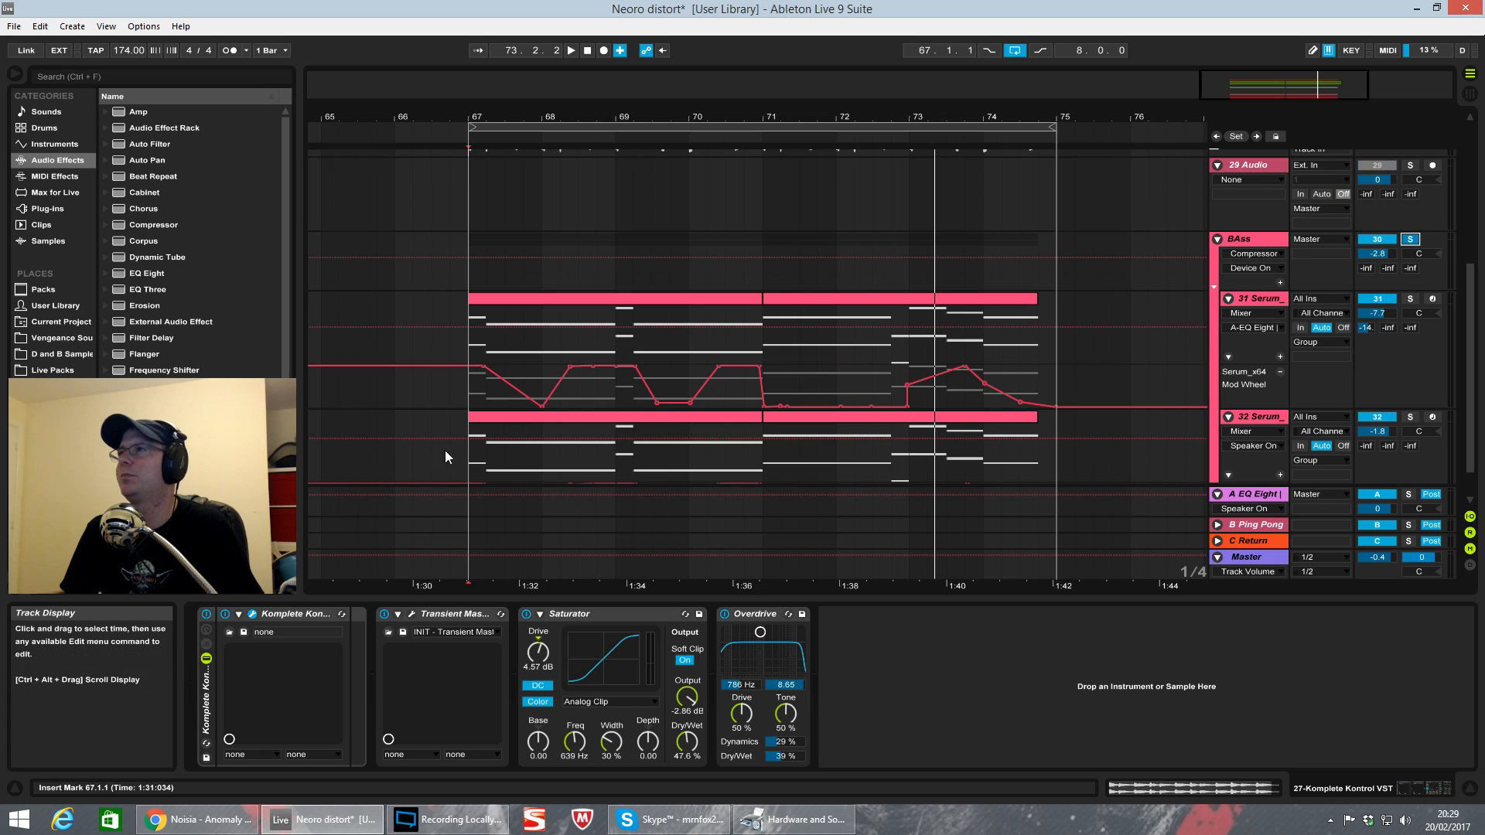
{"action": "left_click", "coordinate": [1412, 240]}
{"action": "left_click", "coordinate": [474, 346]}
{"action": "key", "text": "space"}
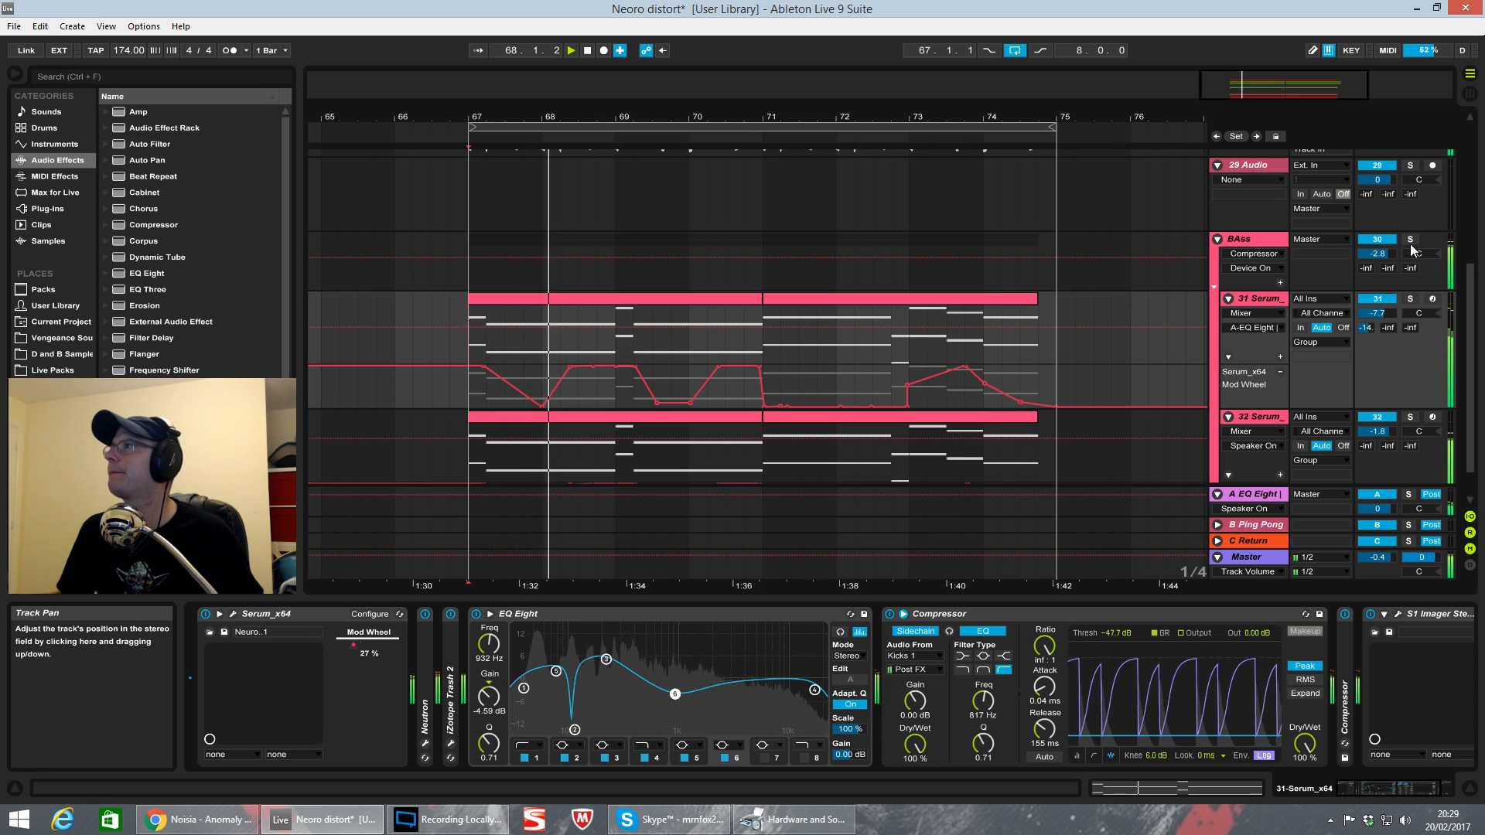
Step: Bypass the BAss group's Snares-sidechained Compressor and both sidechain Compressors on the 31 Serum track
{"action": "left_click", "coordinate": [1271, 246]}
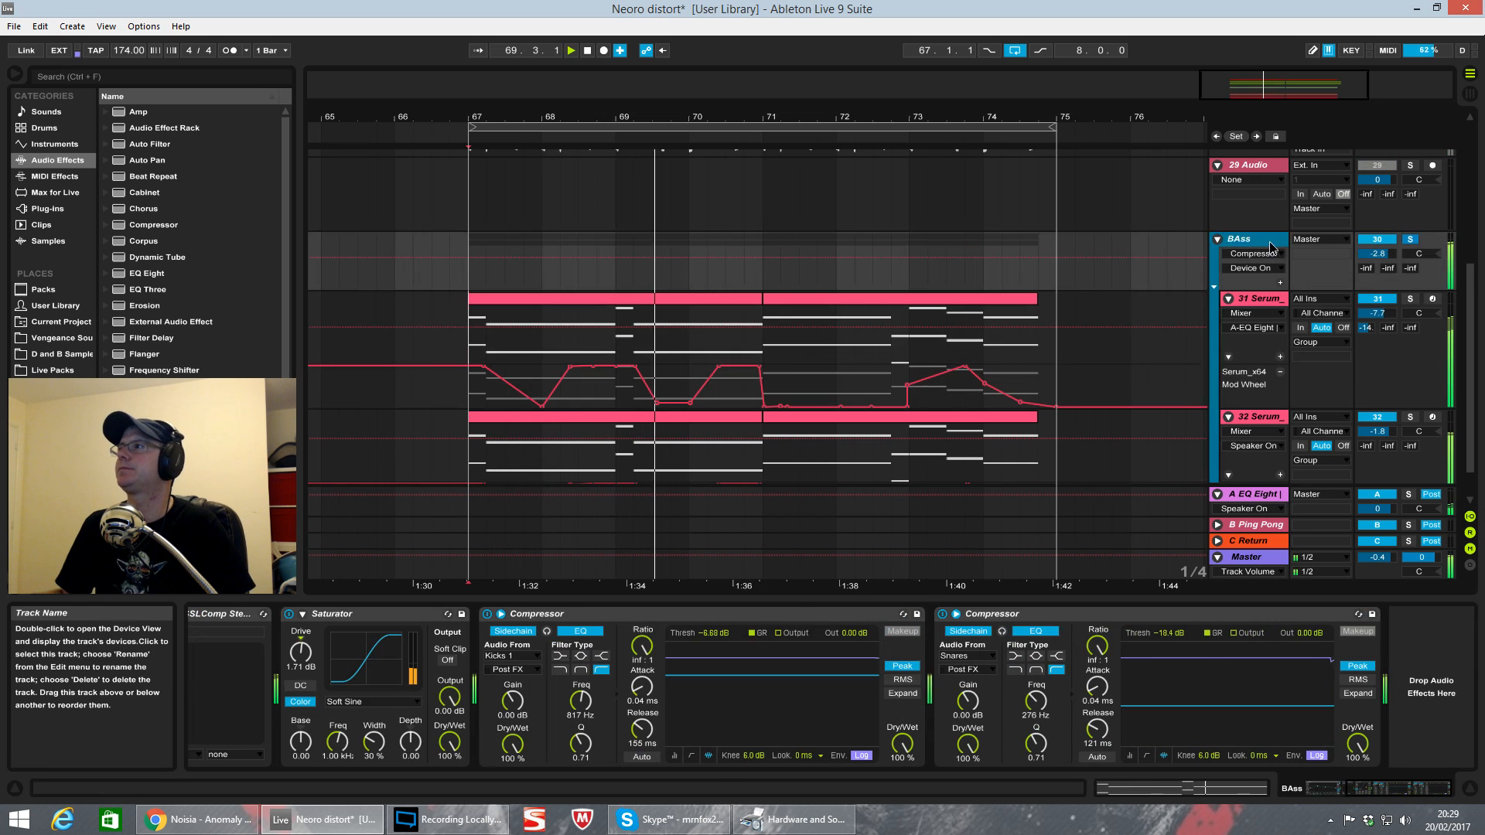
{"action": "left_click", "coordinate": [942, 613]}
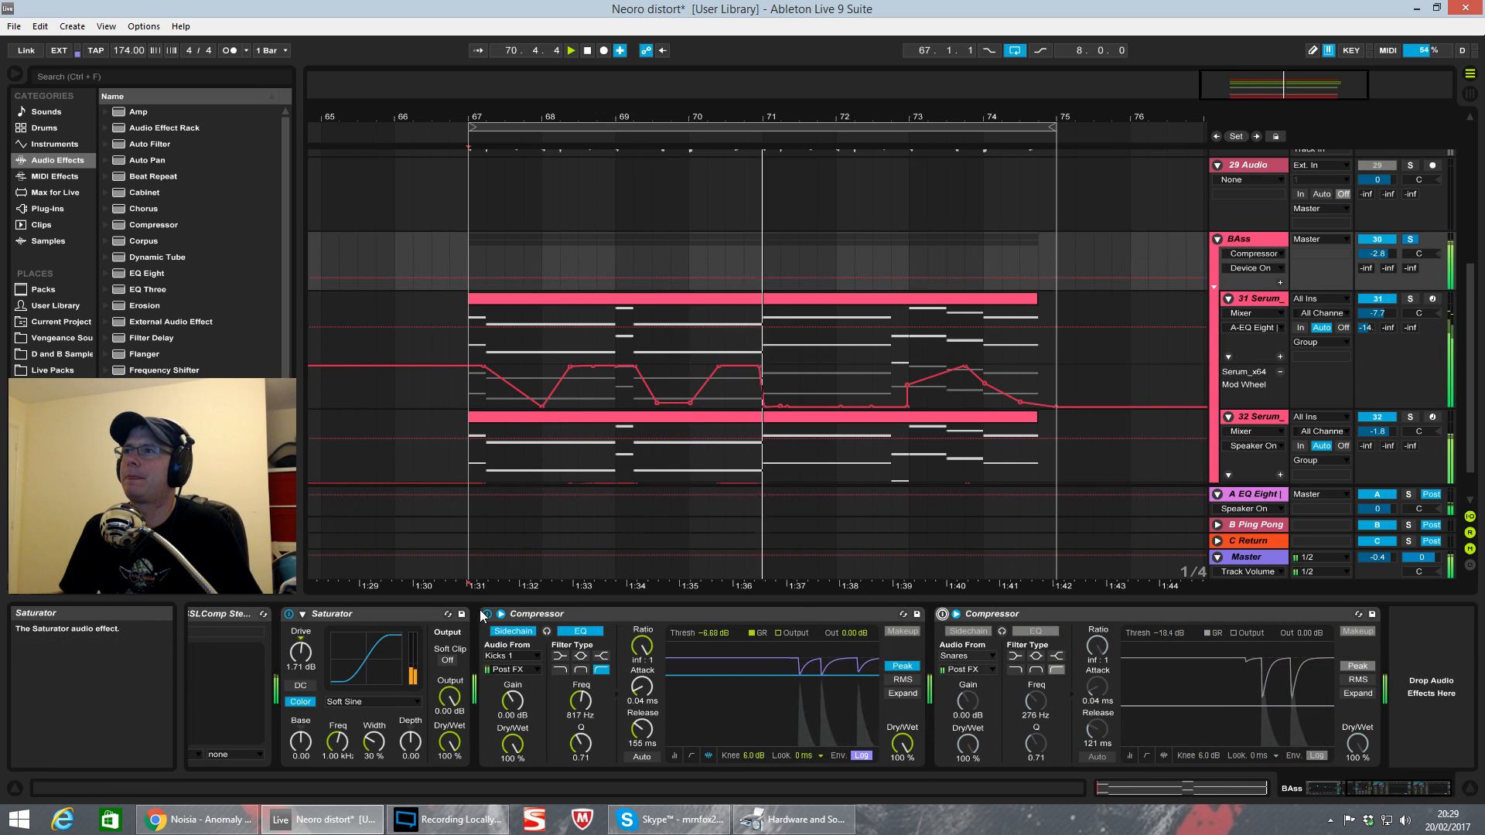
{"action": "left_click", "coordinate": [1237, 344]}
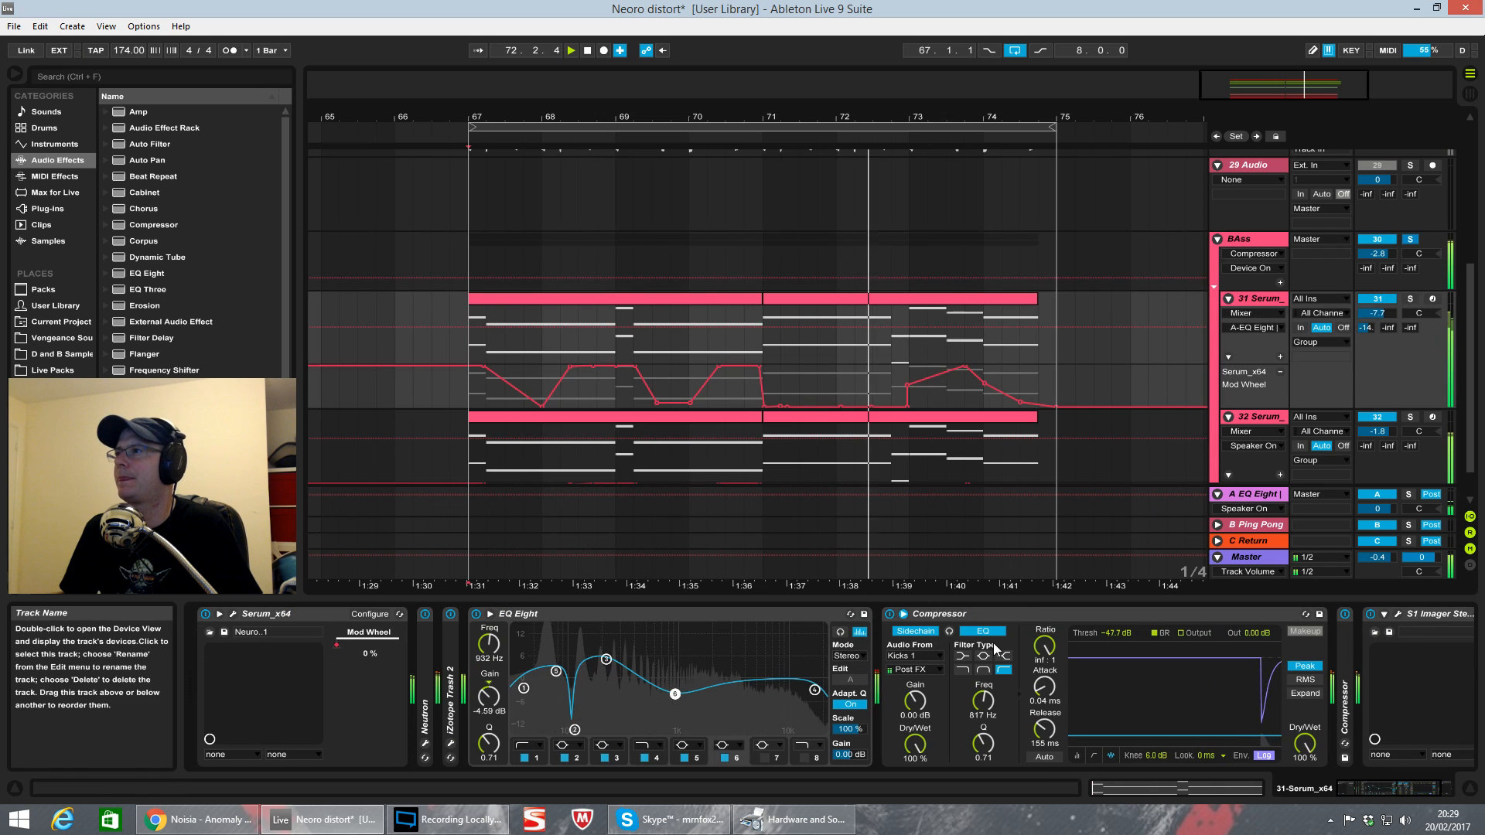
{"action": "left_click", "coordinate": [1346, 615]}
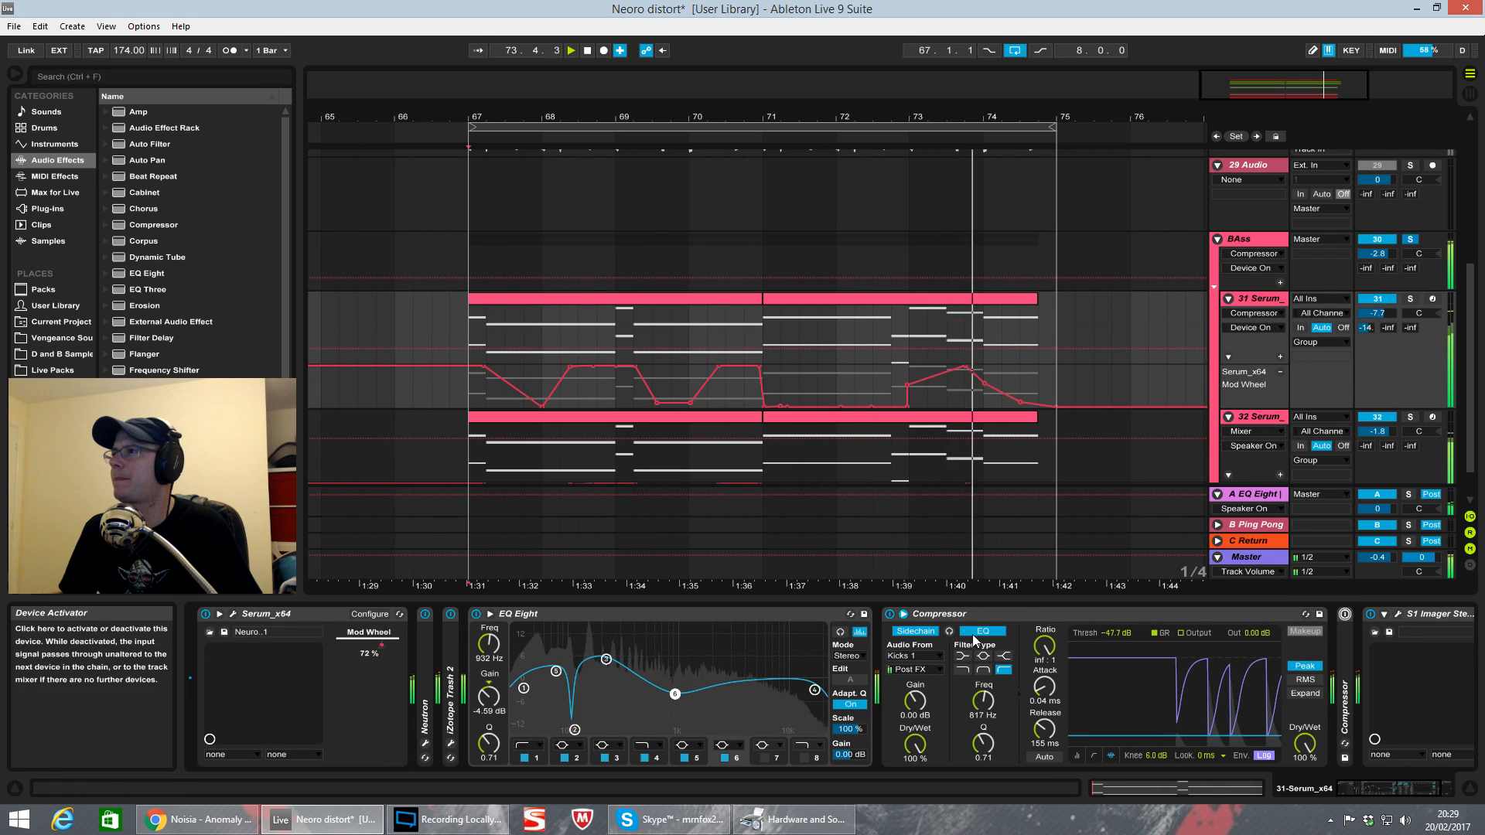
{"action": "left_click", "coordinate": [890, 614]}
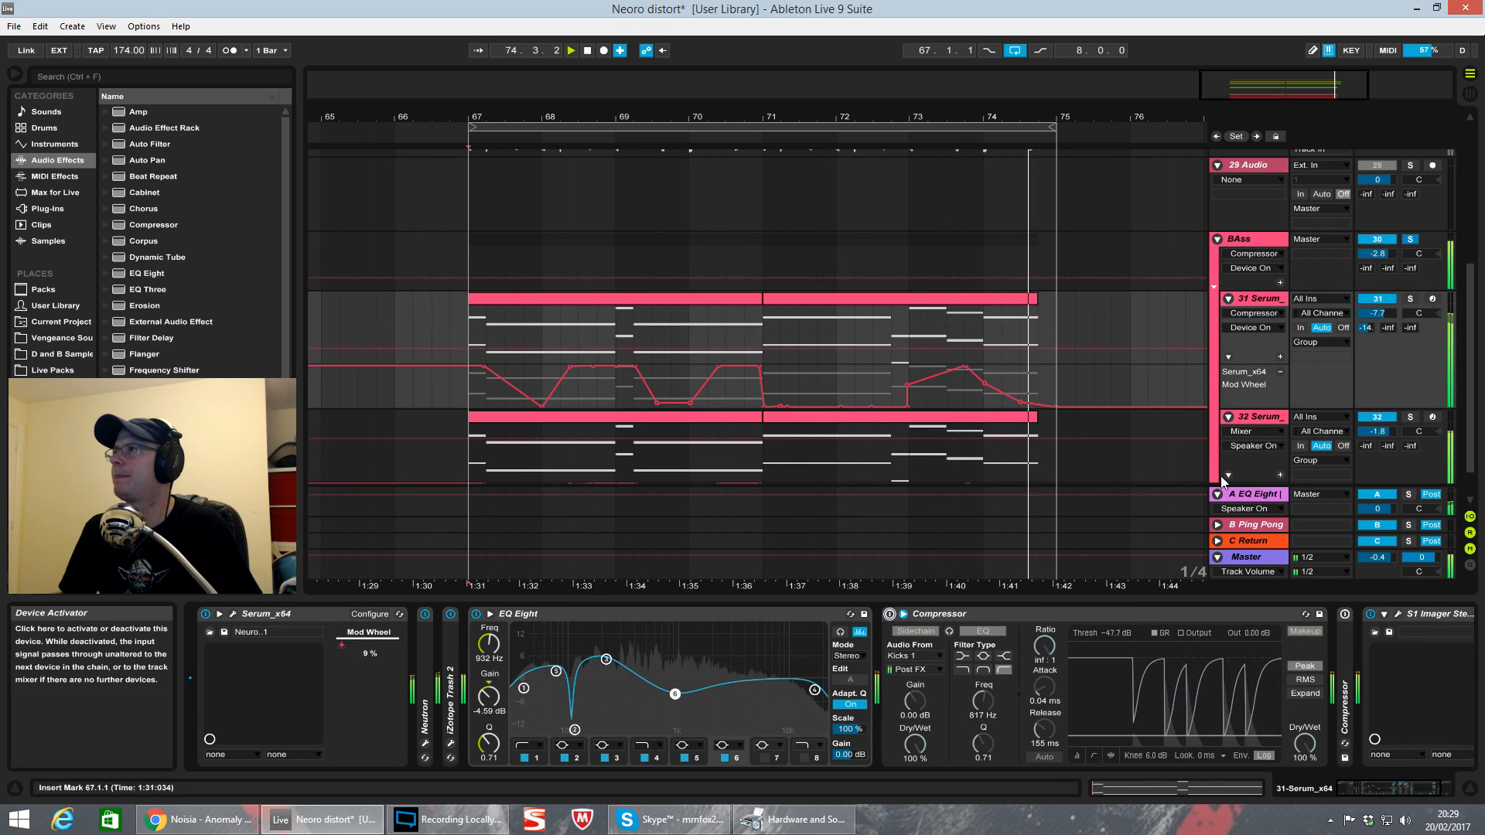
Step: Bypass the collapsed Compressor on the 32 Serum track, show the end of its device chain and stop playback
{"action": "left_click", "coordinate": [1269, 421]}
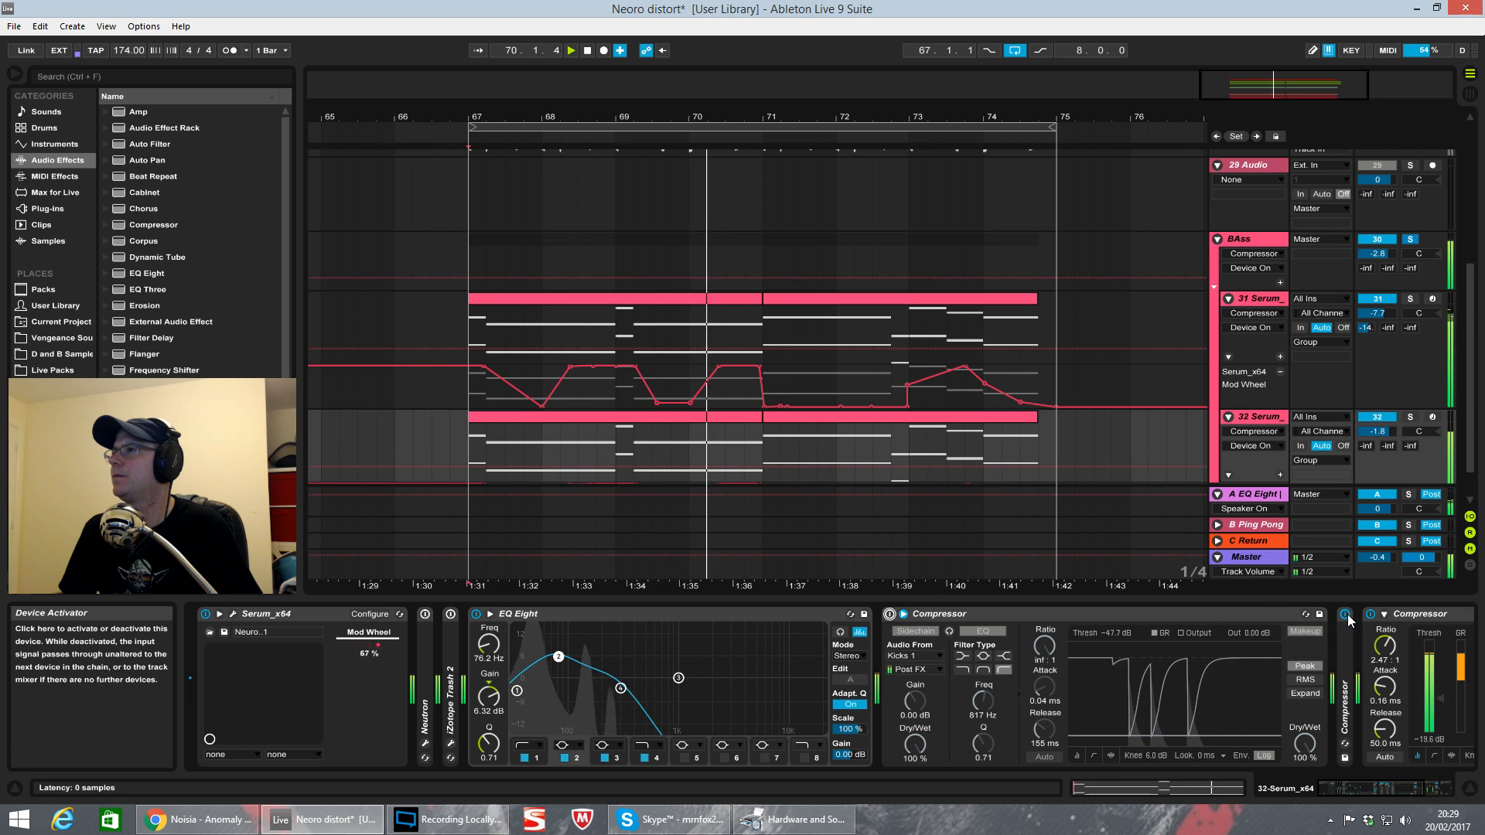
{"action": "left_click", "coordinate": [1345, 615]}
{"action": "left_click_drag", "start_coordinate": [1382, 790], "coordinate": [1413, 790]}
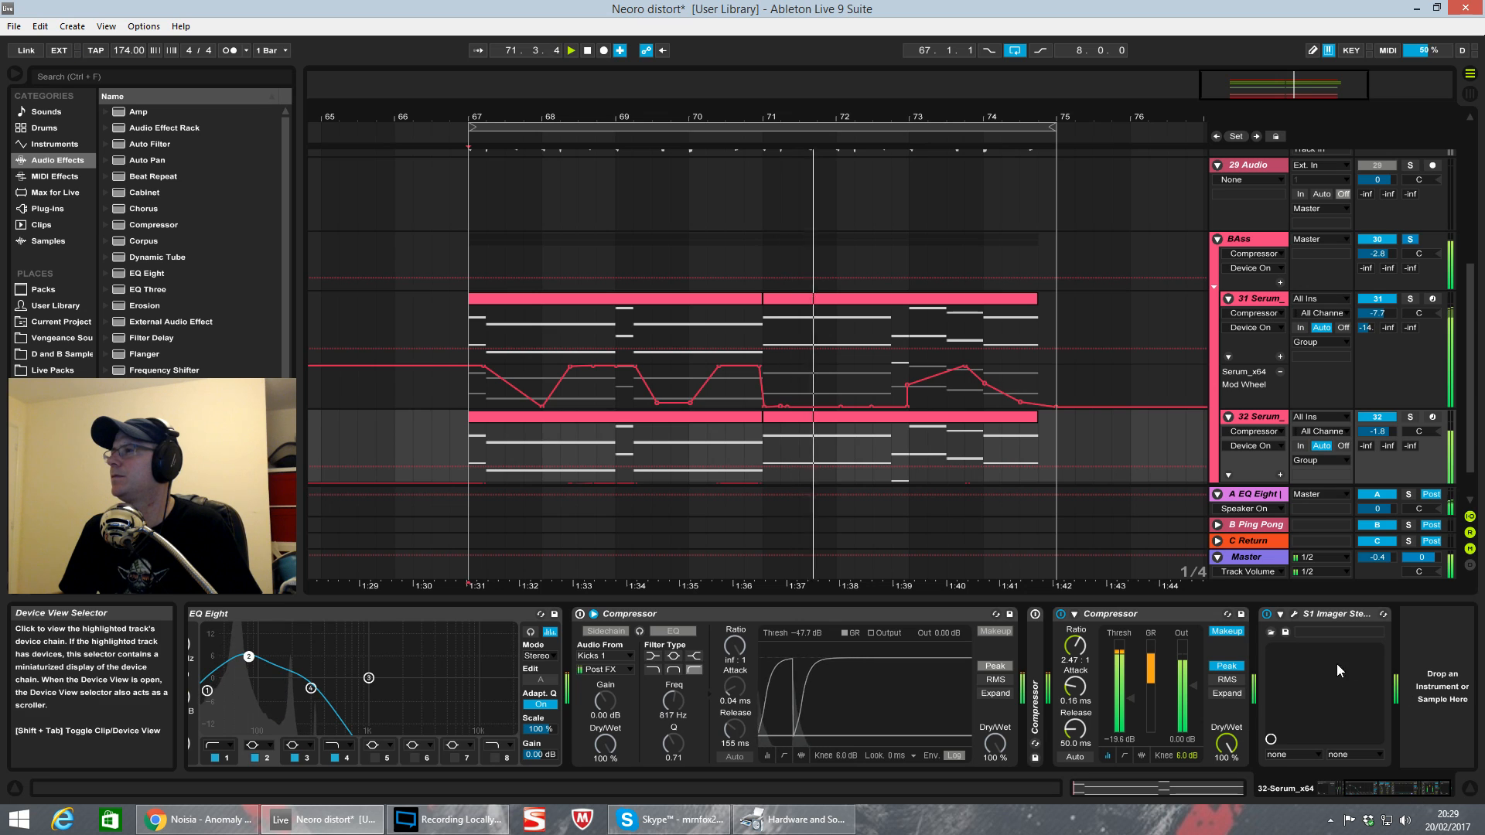
{"action": "key", "text": "space"}
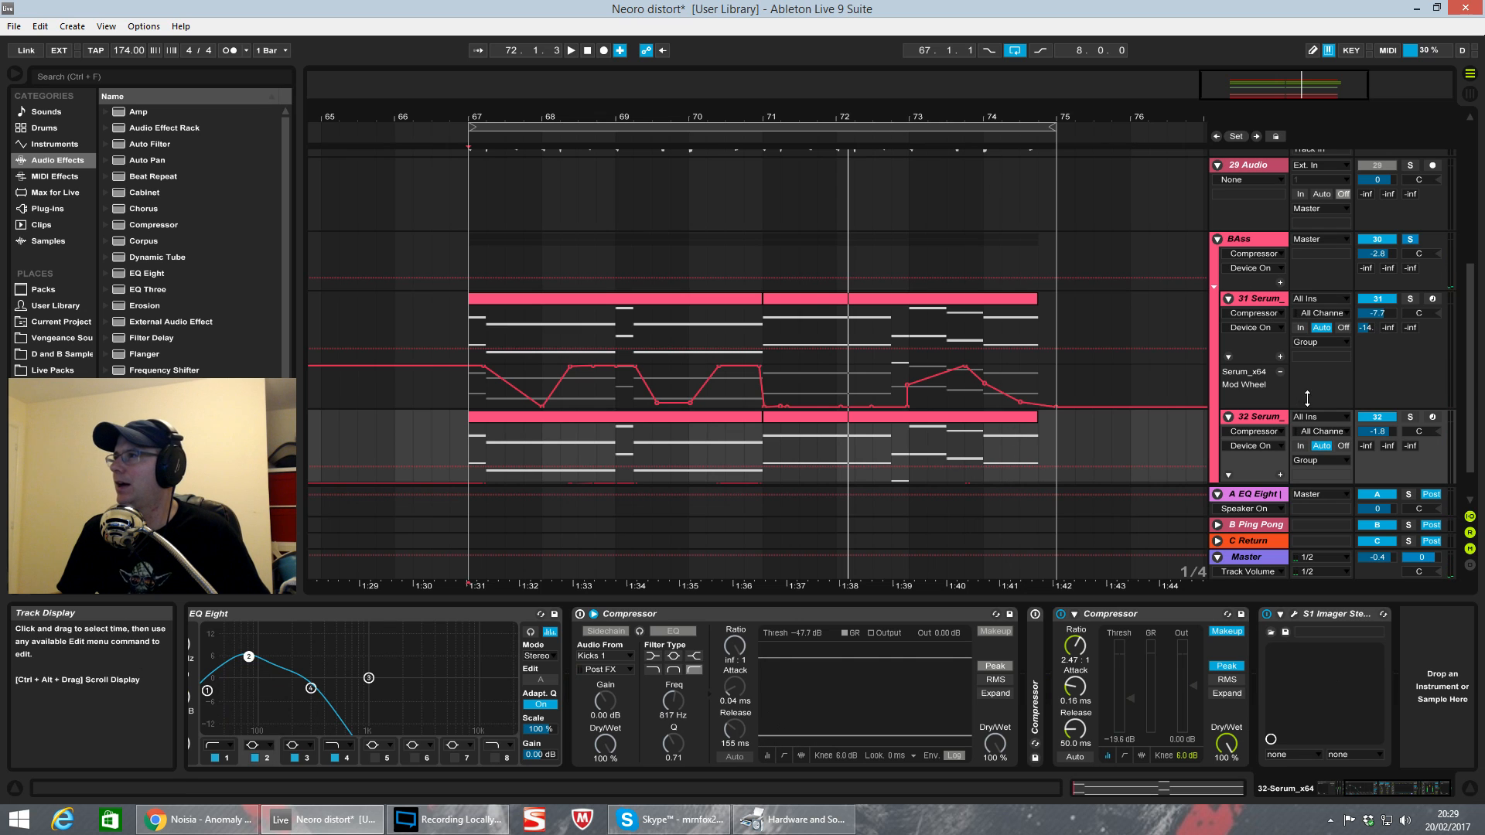
Step: Solo the 32 Serum track, play it from bar 67 and show its Mod Wheel automation
{"action": "left_click", "coordinate": [1410, 417]}
{"action": "key", "text": "space"}
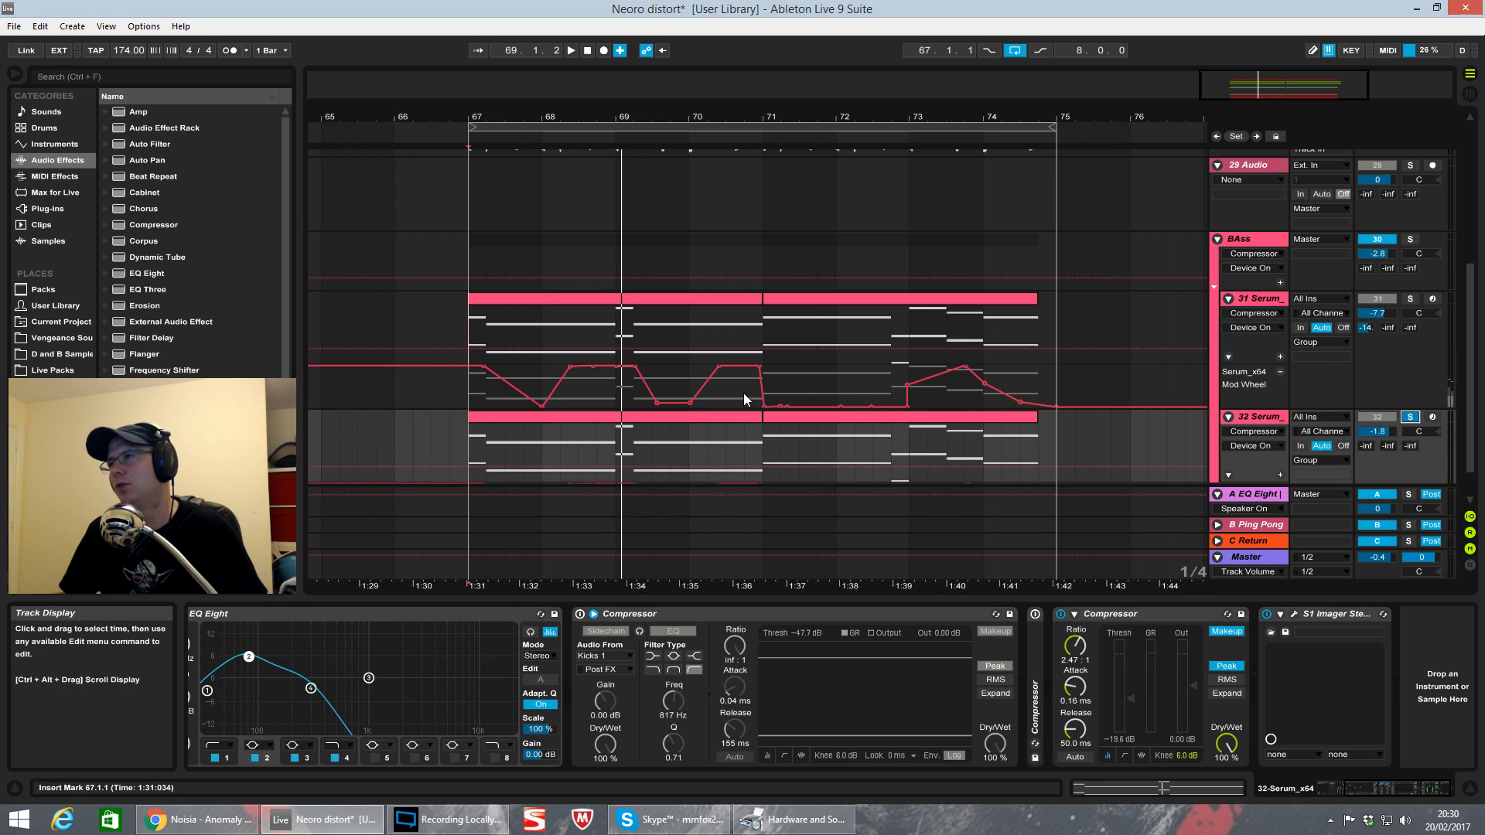
{"action": "scroll", "coordinate": [824, 375], "scroll_direction": "down", "scroll_amount": 1}
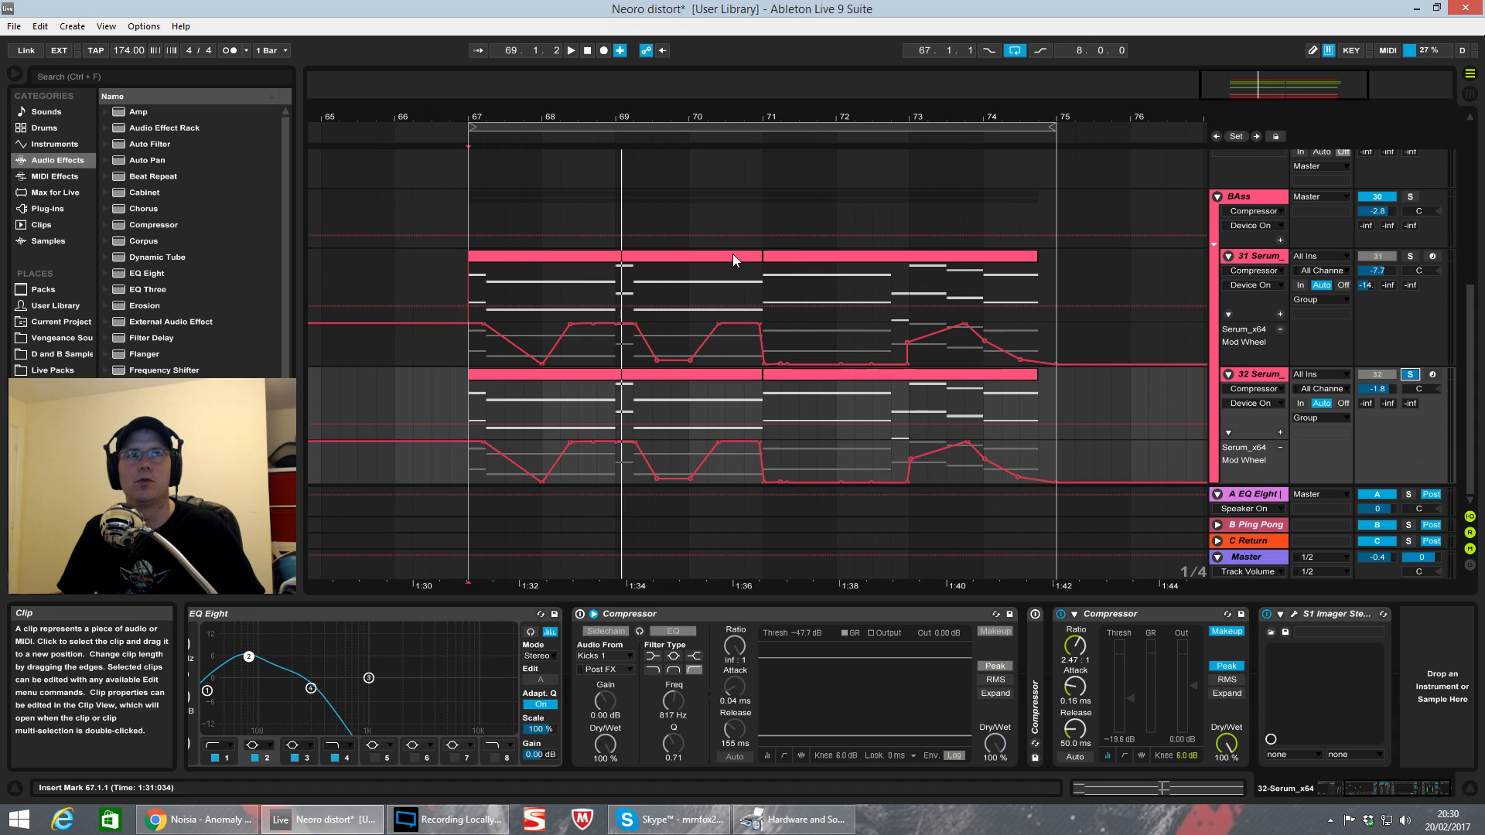
Step: Solo the 31 Serum track and bypass its S1 Imager, iZotope Trash 2 and Neutron effects
{"action": "left_click", "coordinate": [1410, 256]}
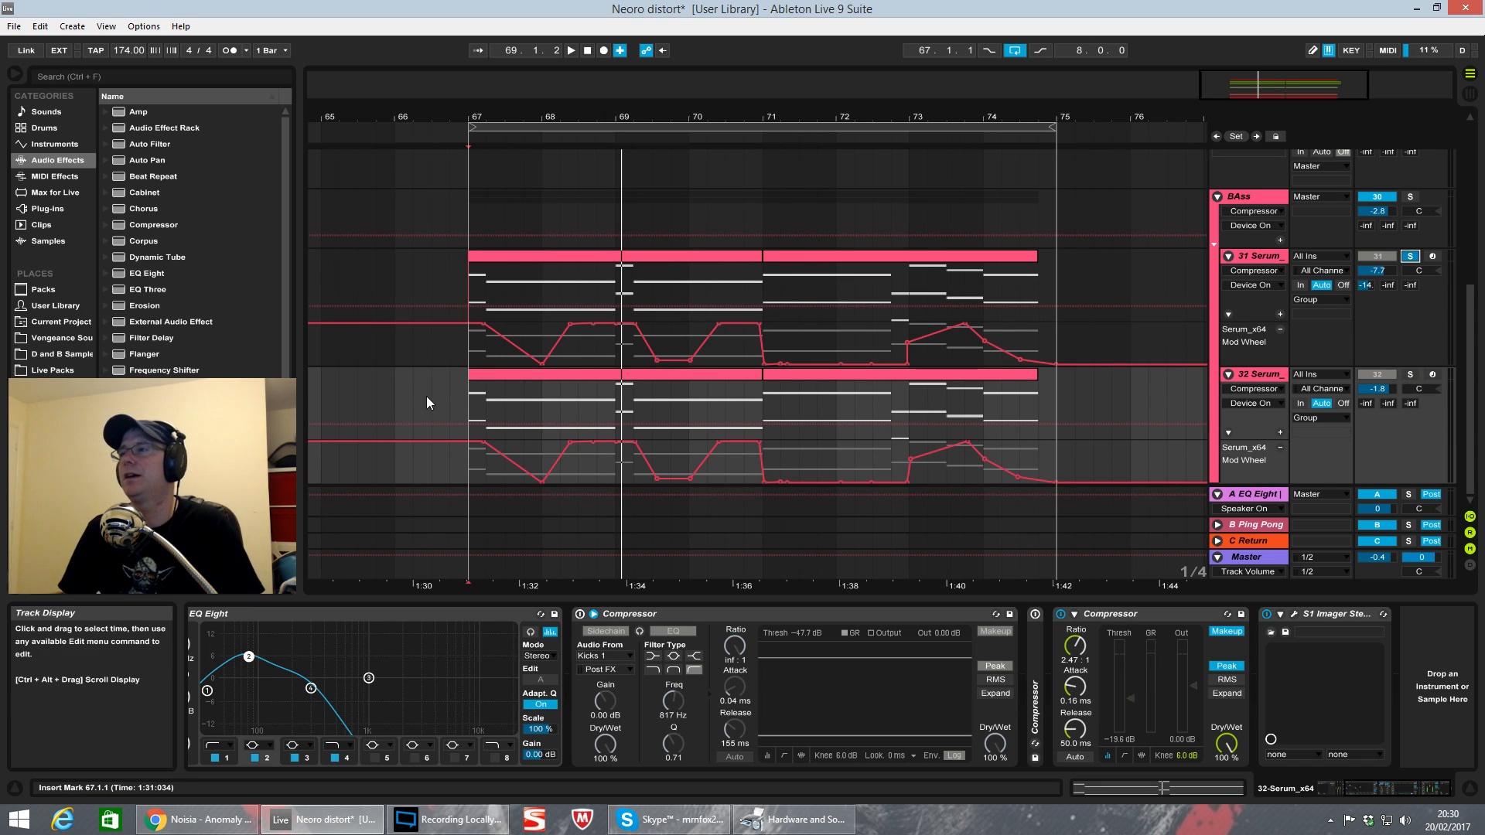
{"action": "left_click", "coordinate": [1245, 262]}
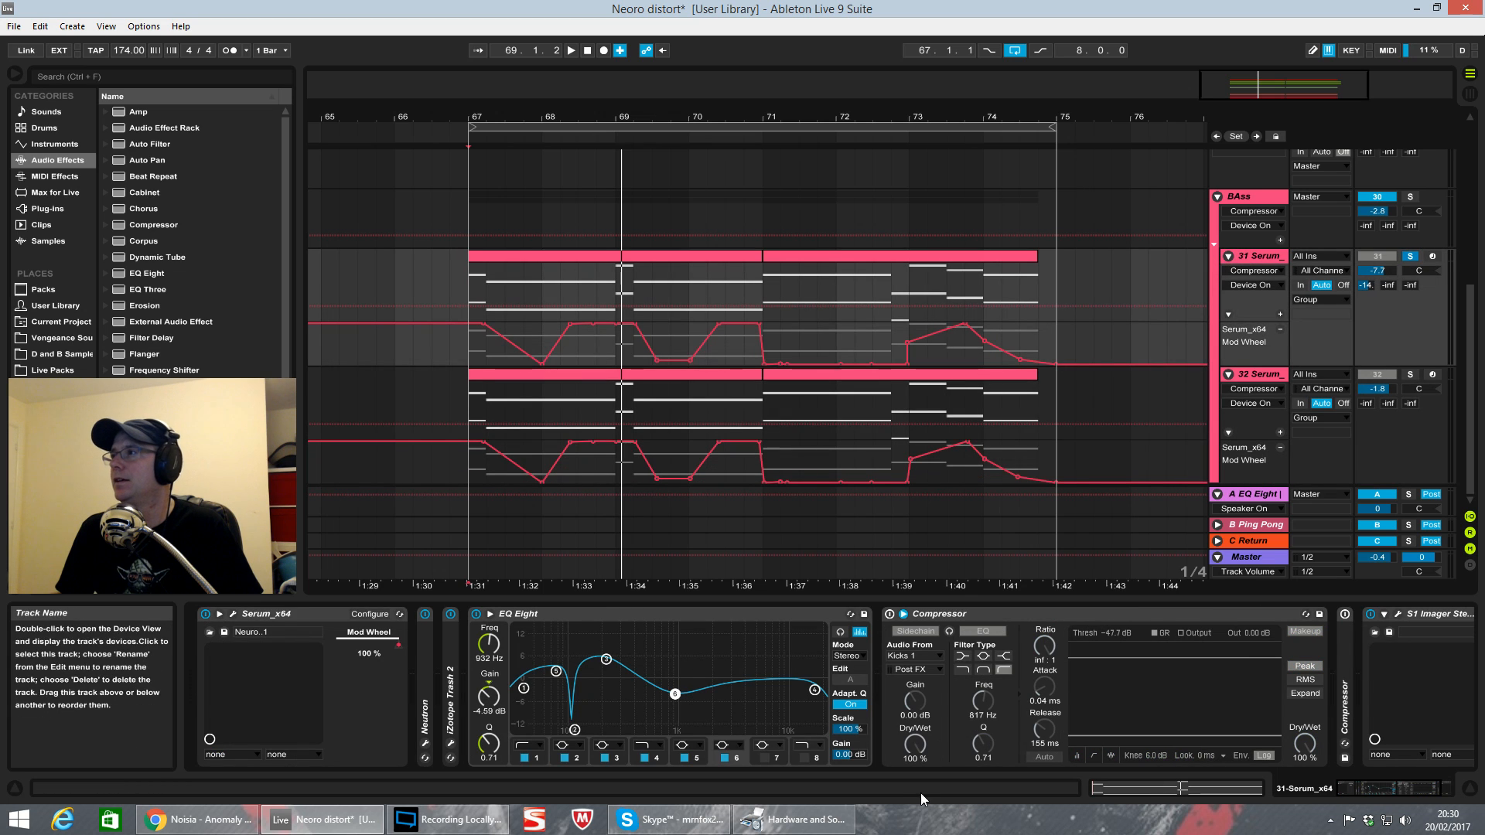
{"action": "left_click_drag", "start_coordinate": [1372, 788], "coordinate": [1398, 788]}
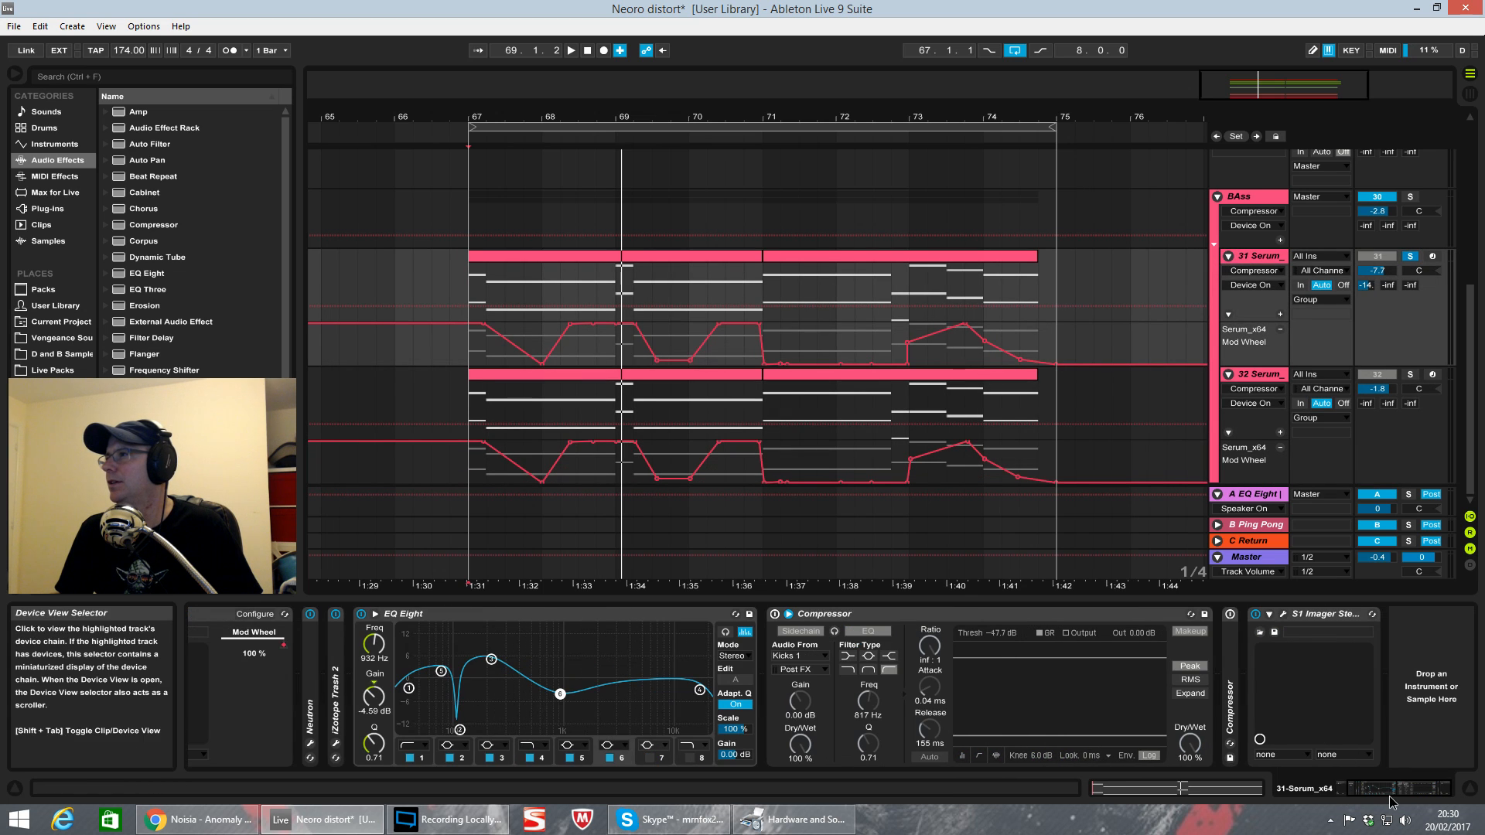
{"action": "left_click", "coordinate": [1293, 637]}
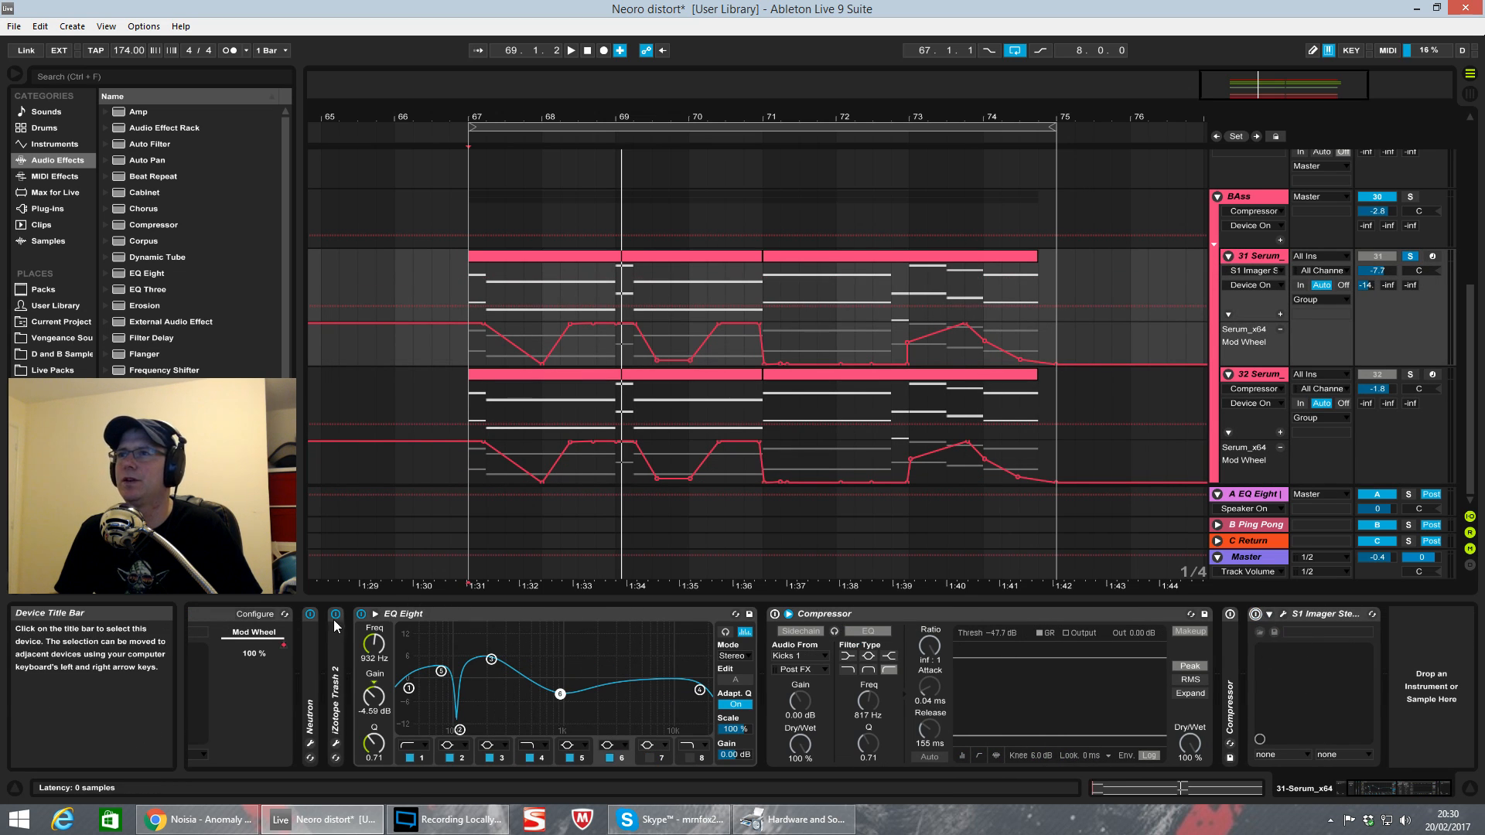
{"action": "left_click", "coordinate": [311, 625]}
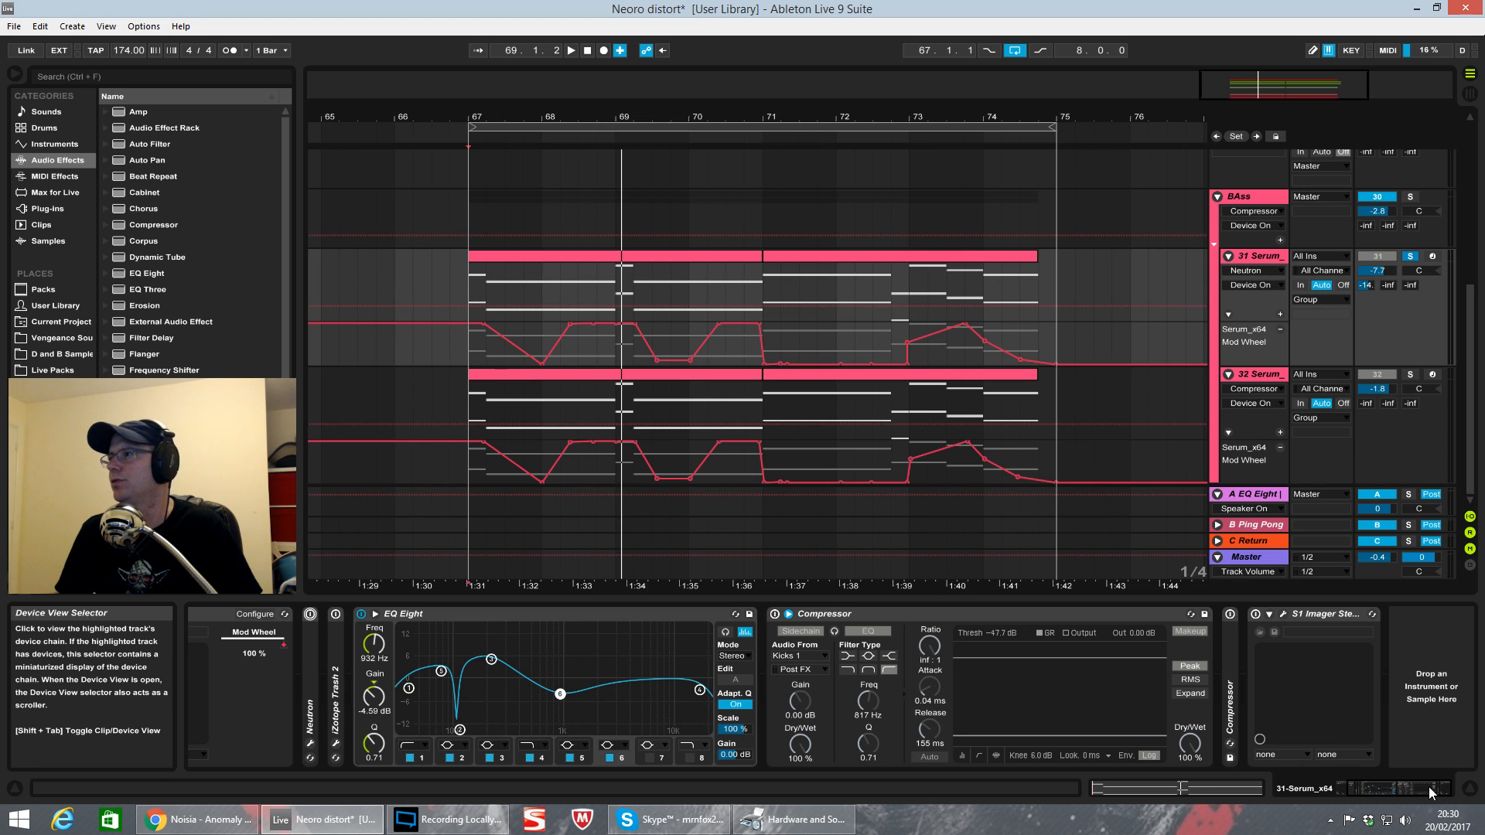
{"action": "left_click_drag", "start_coordinate": [1431, 792], "coordinate": [1397, 788]}
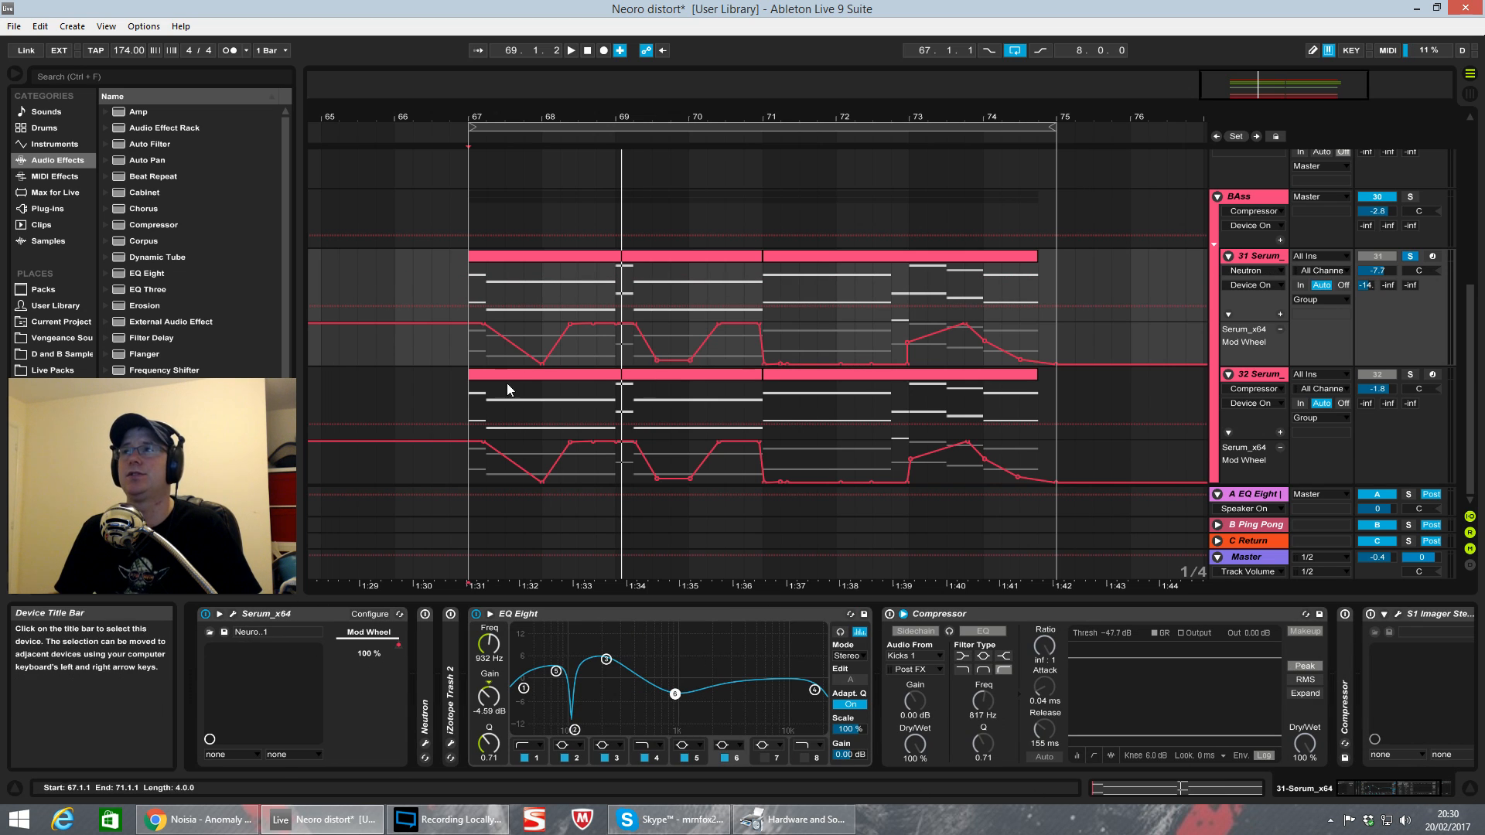
Step: Play the soloed 31 Serum track and open its Serum synth window with the Neuro patch
{"action": "key", "text": "space"}
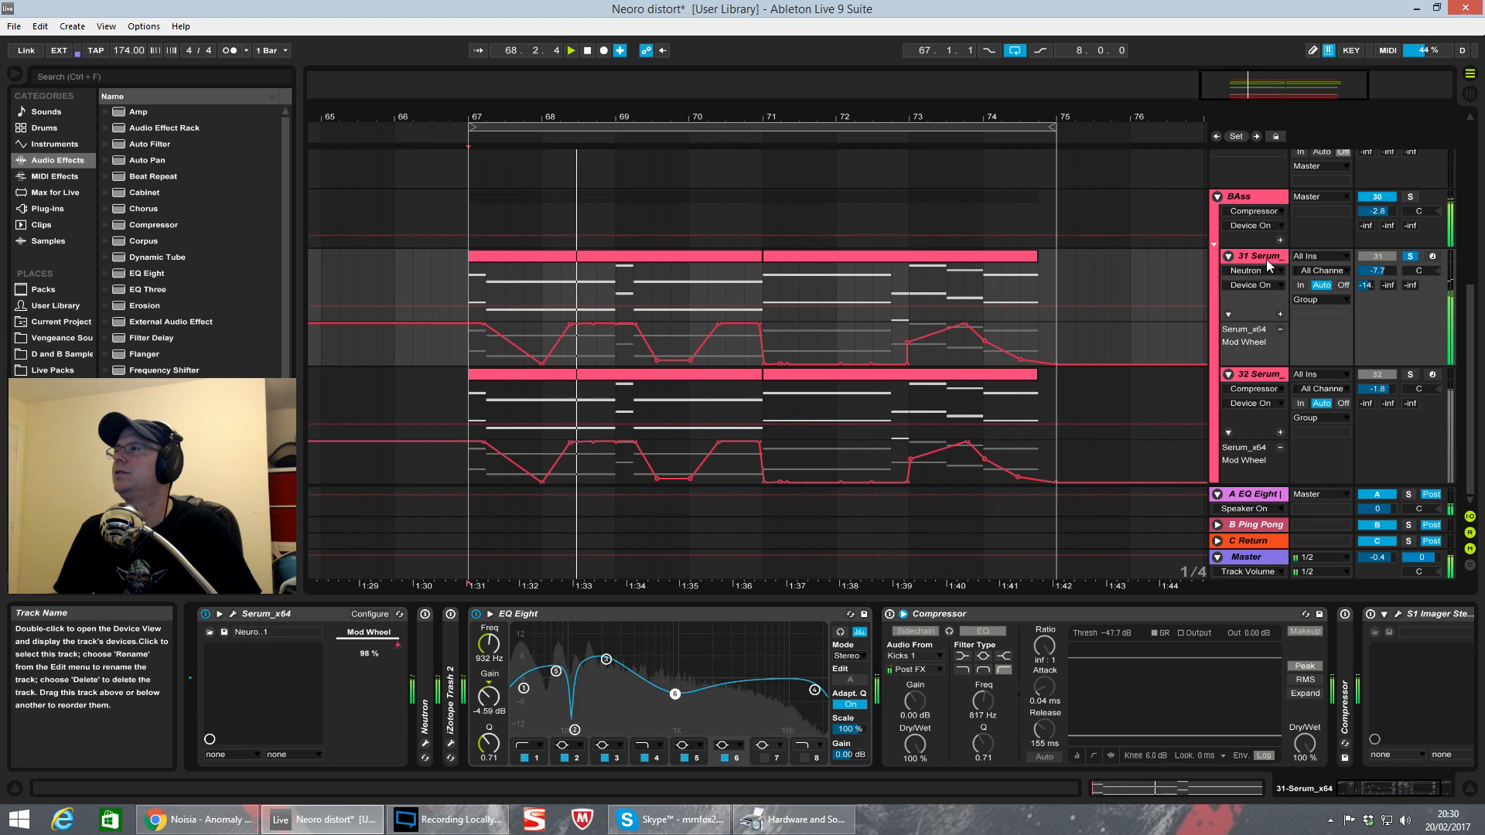
{"action": "left_click", "coordinate": [232, 613]}
{"action": "left_click_drag", "start_coordinate": [548, 203], "coordinate": [700, 180]}
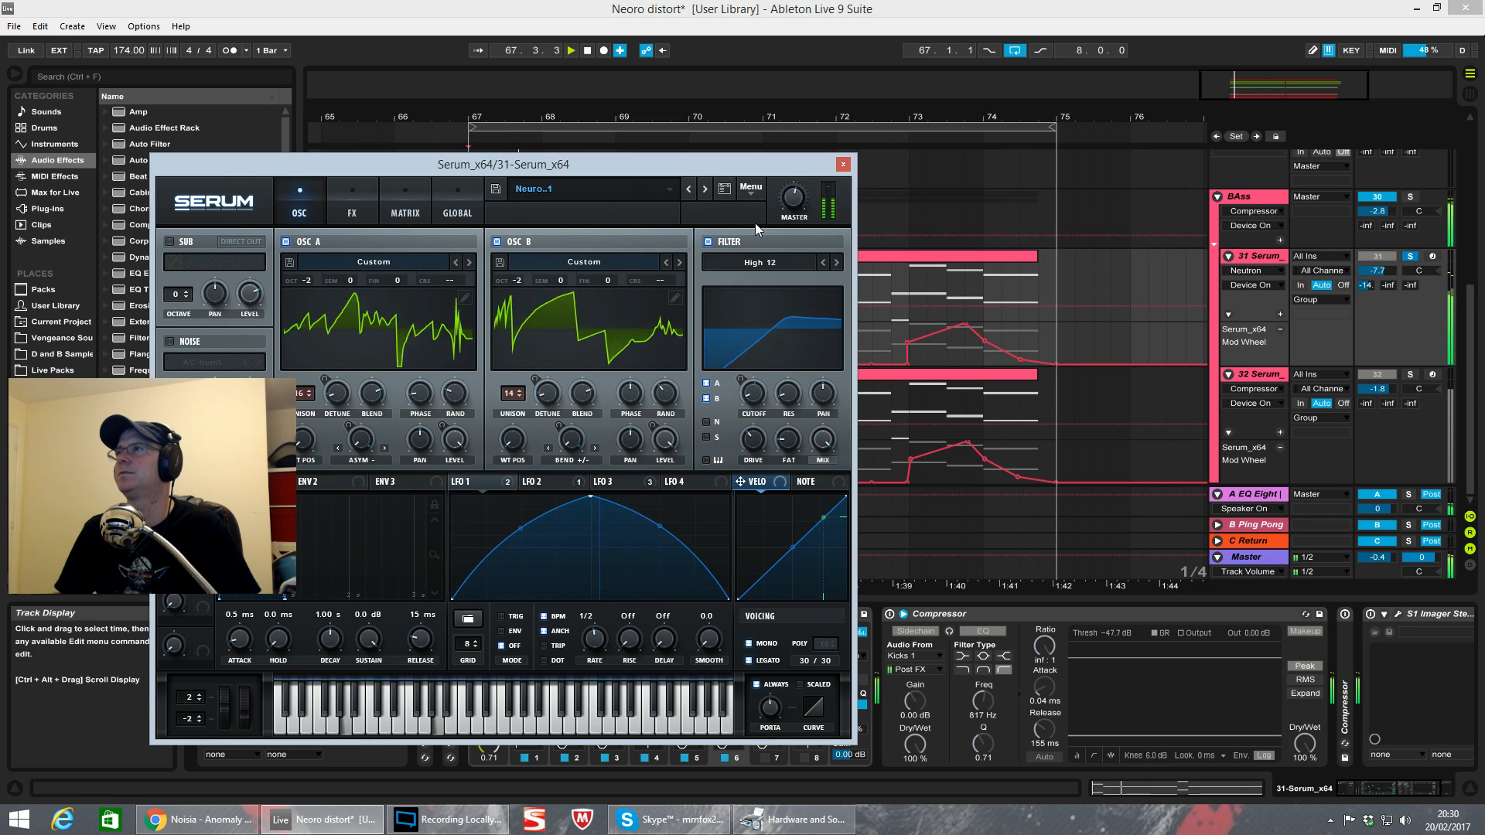
Step: Stop playback and reposition the Serum window so the 31 Serum track's first devices are uncovered
{"action": "key", "text": "space"}
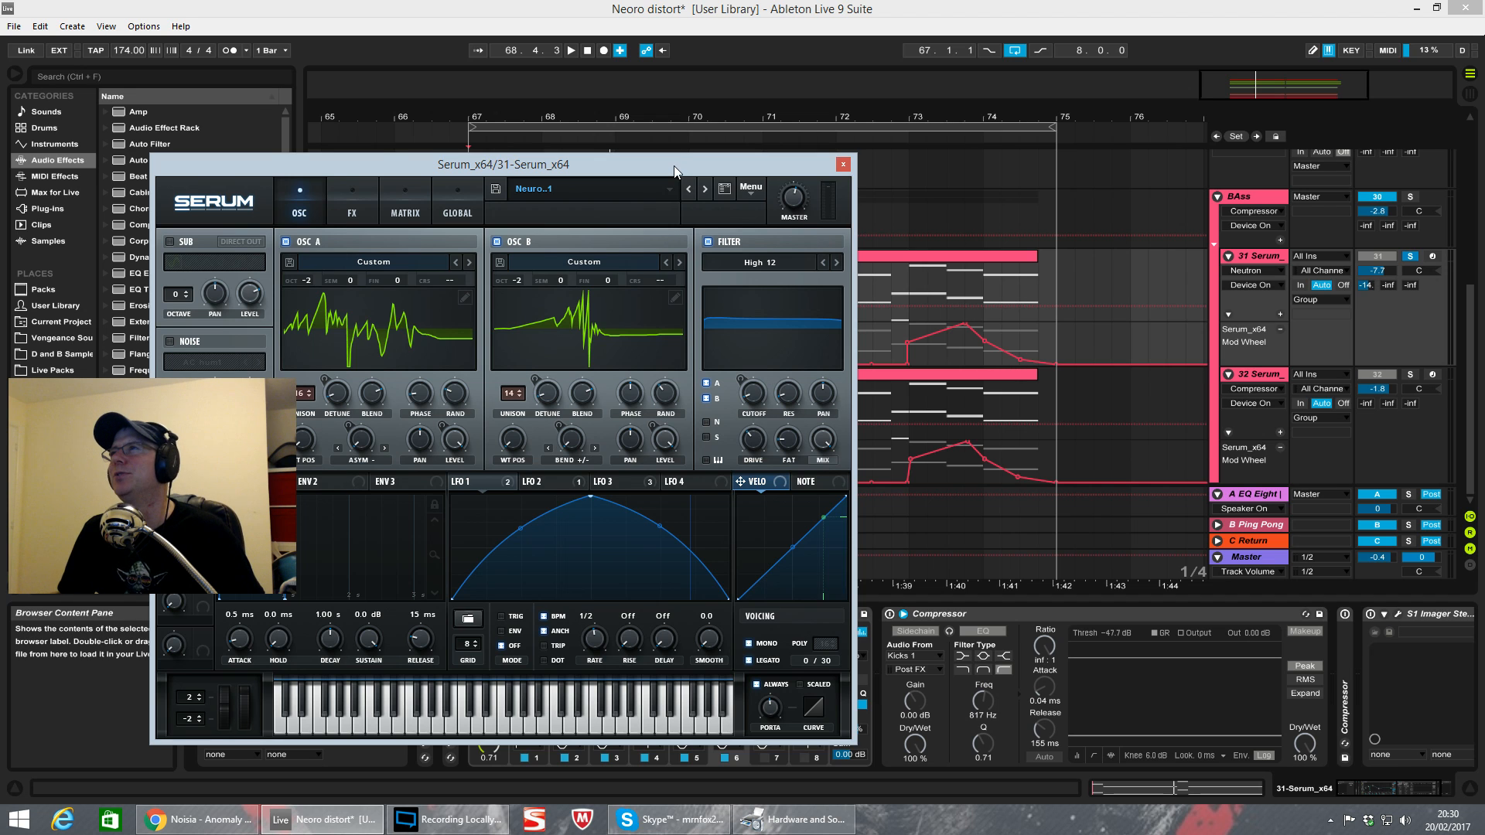
{"action": "left_click_drag", "start_coordinate": [678, 157], "coordinate": [893, 201]}
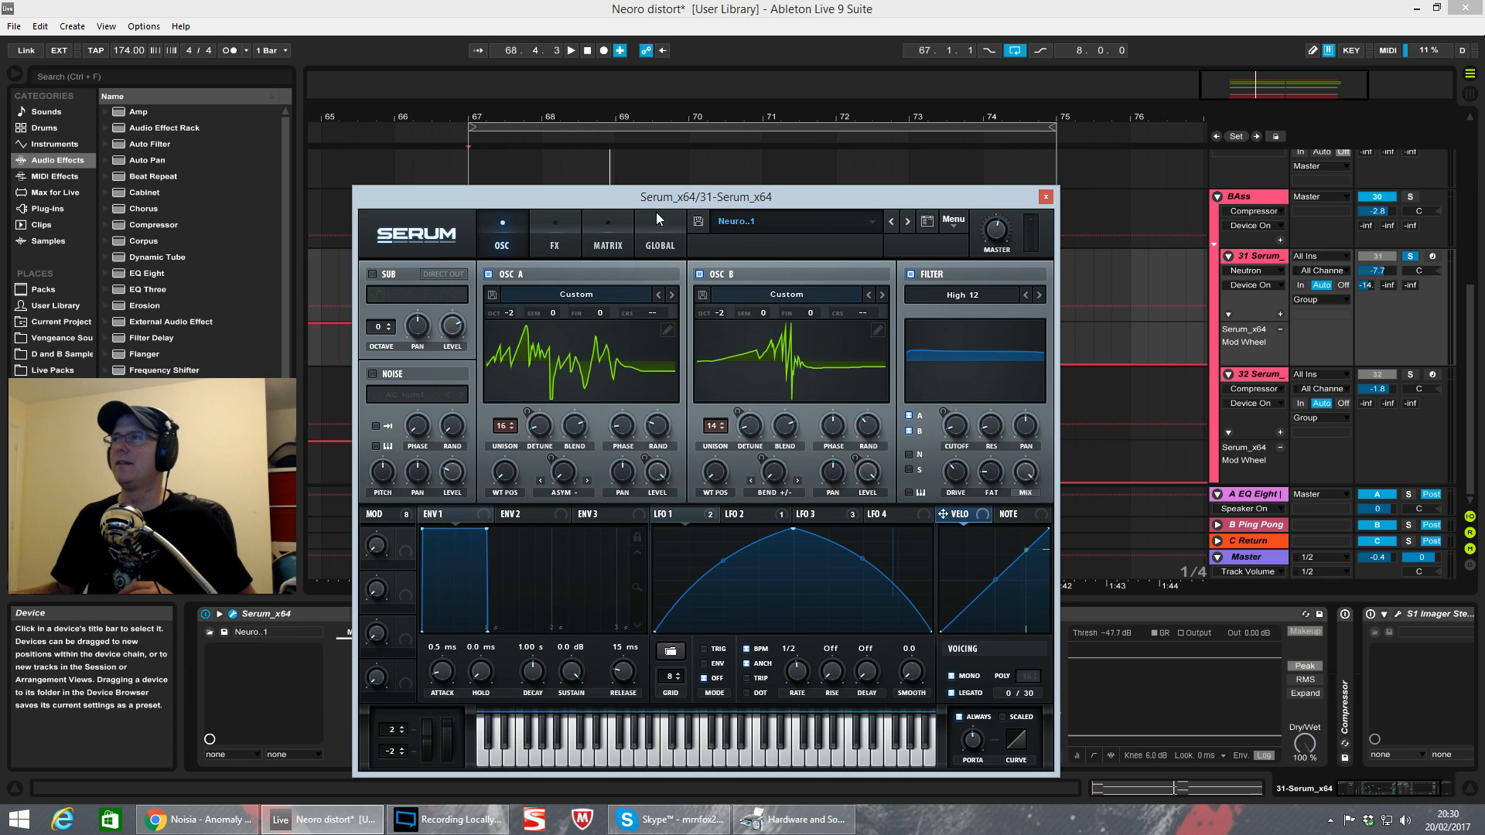
{"action": "left_click_drag", "start_coordinate": [764, 188], "coordinate": [978, 104]}
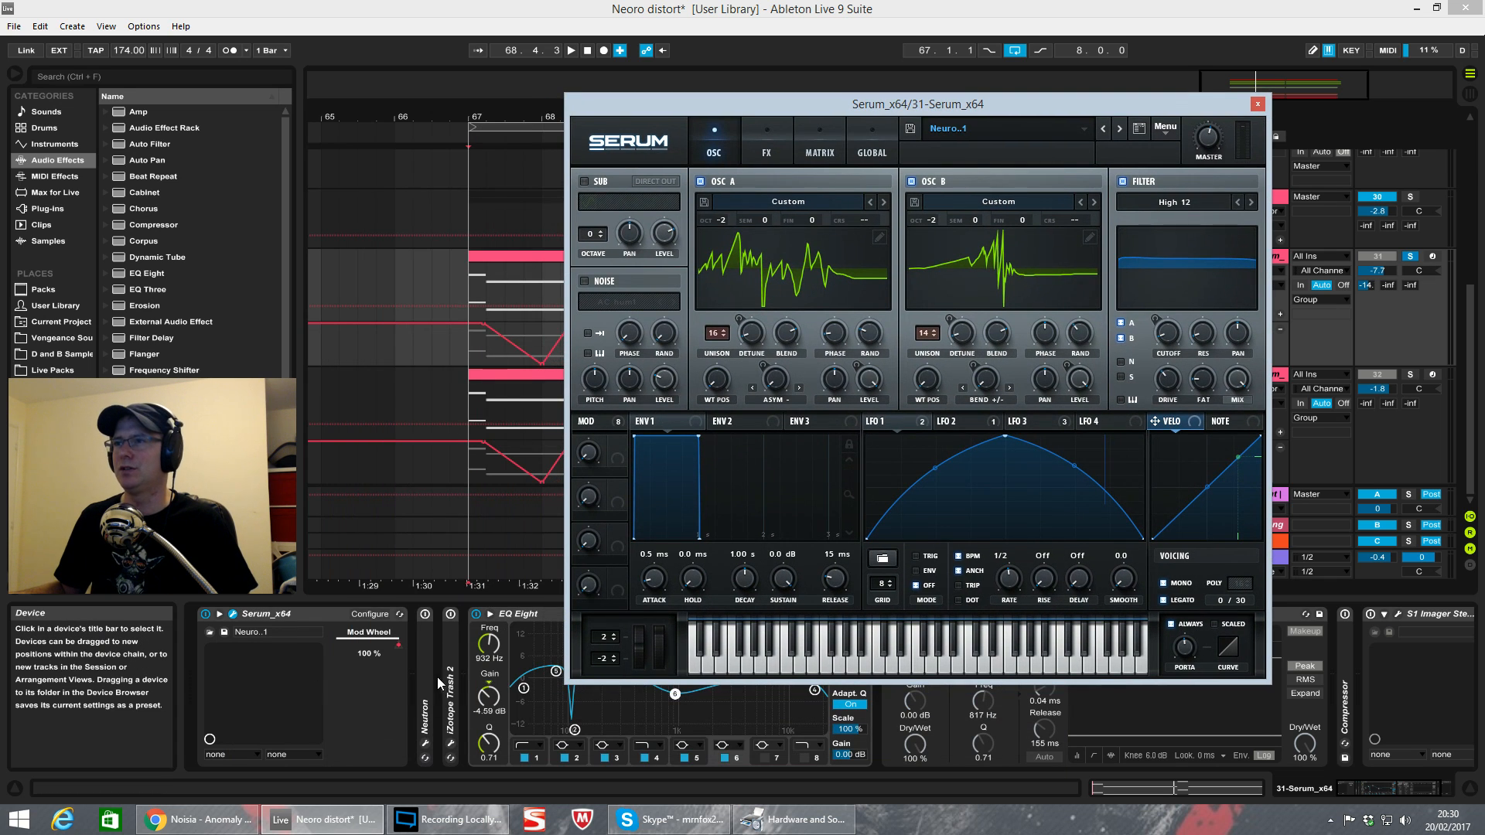
Step: Play the soloed 31 Serum track, bypass iZotope Trash 2 and Neutron, and stop playback
{"action": "key", "text": "space"}
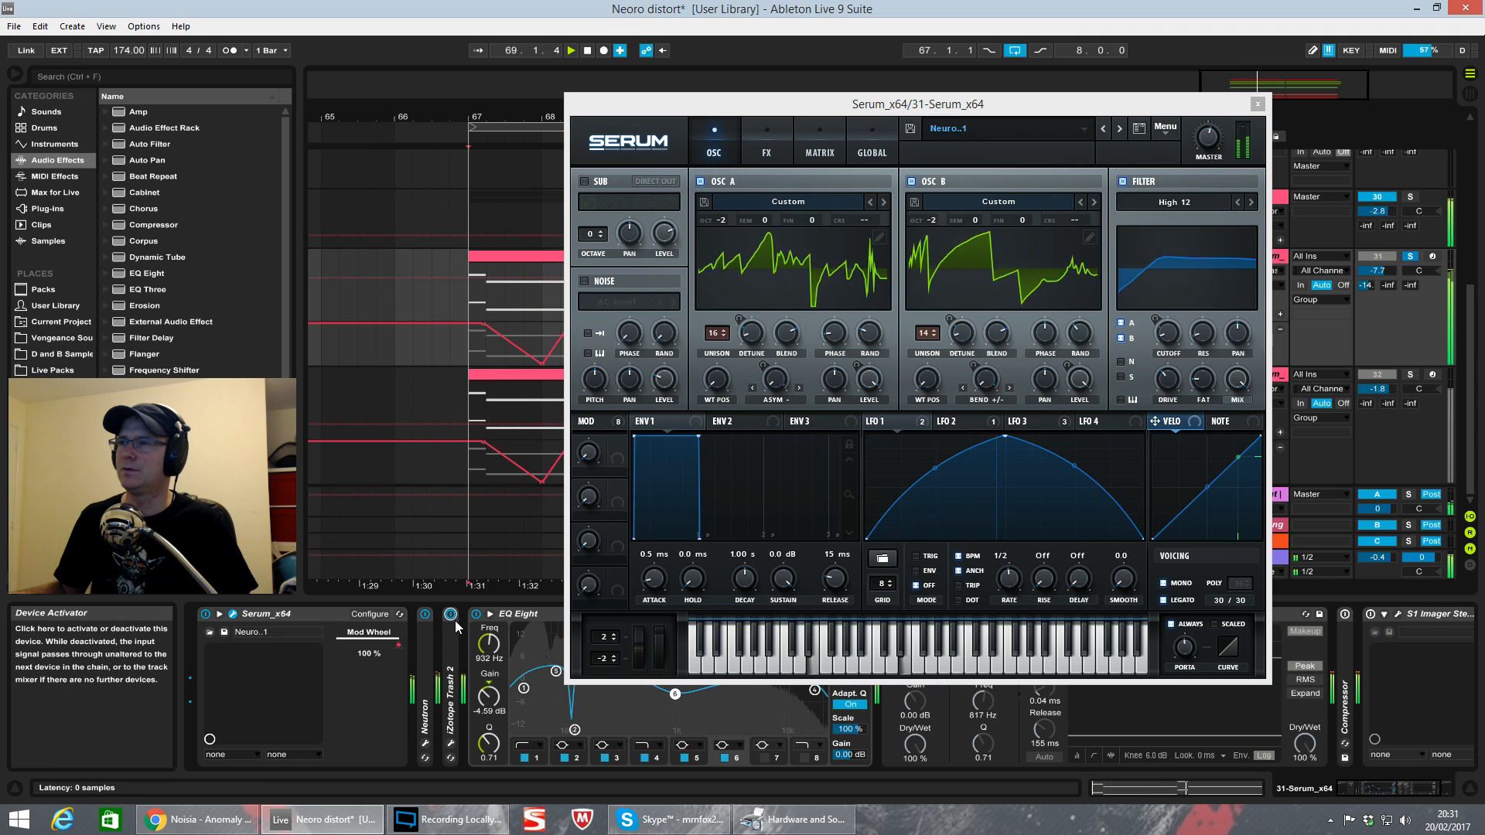
{"action": "left_click", "coordinate": [454, 619]}
{"action": "left_click", "coordinate": [425, 620]}
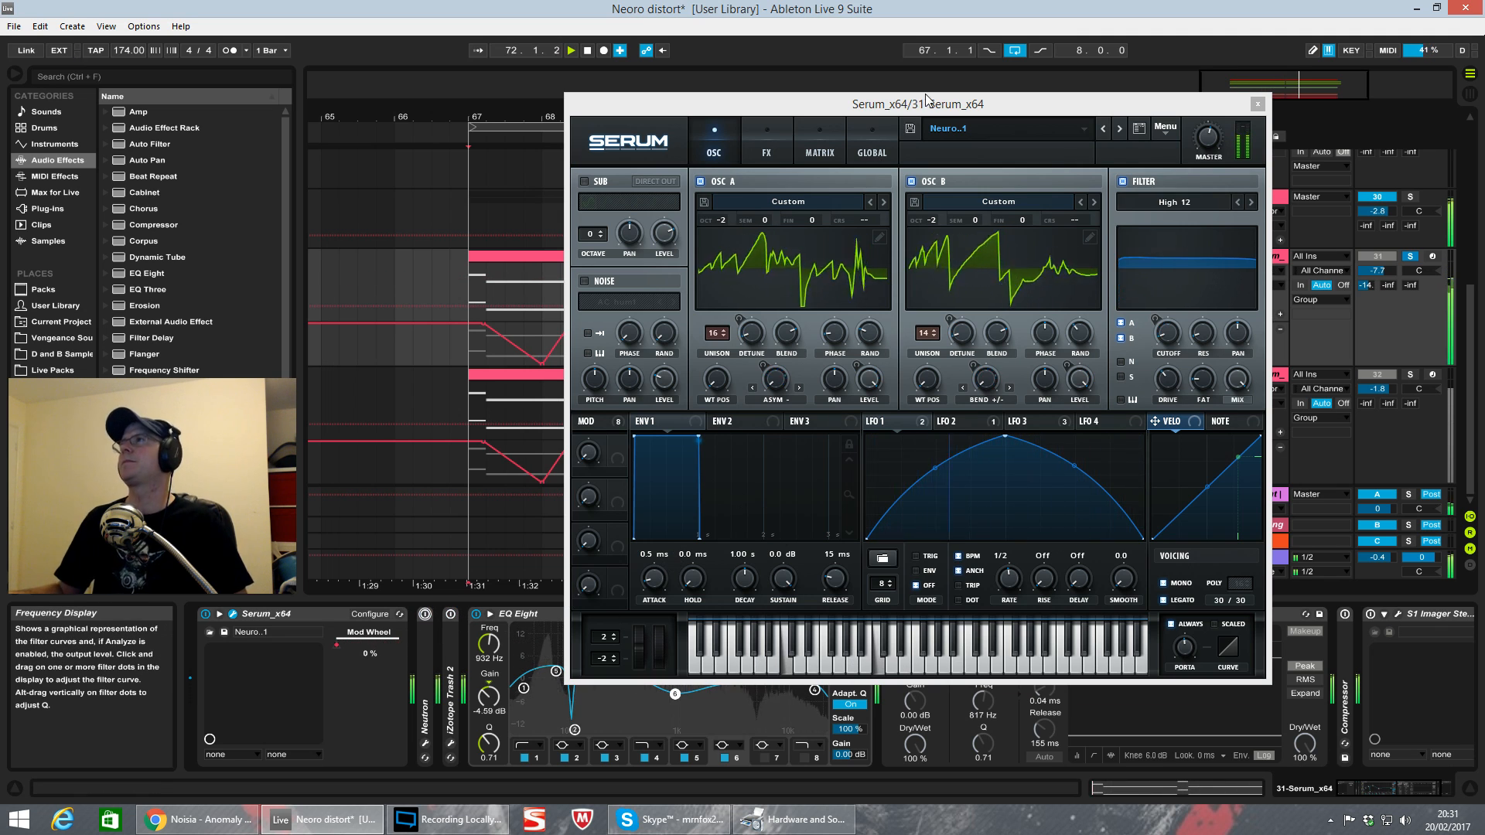
{"action": "key", "text": "space"}
Step: Browse oscillator A's wavetable categories, including Spectral and Vowel, without choosing a different table
{"action": "left_click_drag", "start_coordinate": [928, 99], "coordinate": [891, 99]}
{"action": "left_click", "coordinate": [785, 205]}
{"action": "mouse_move", "coordinate": [727, 317]}
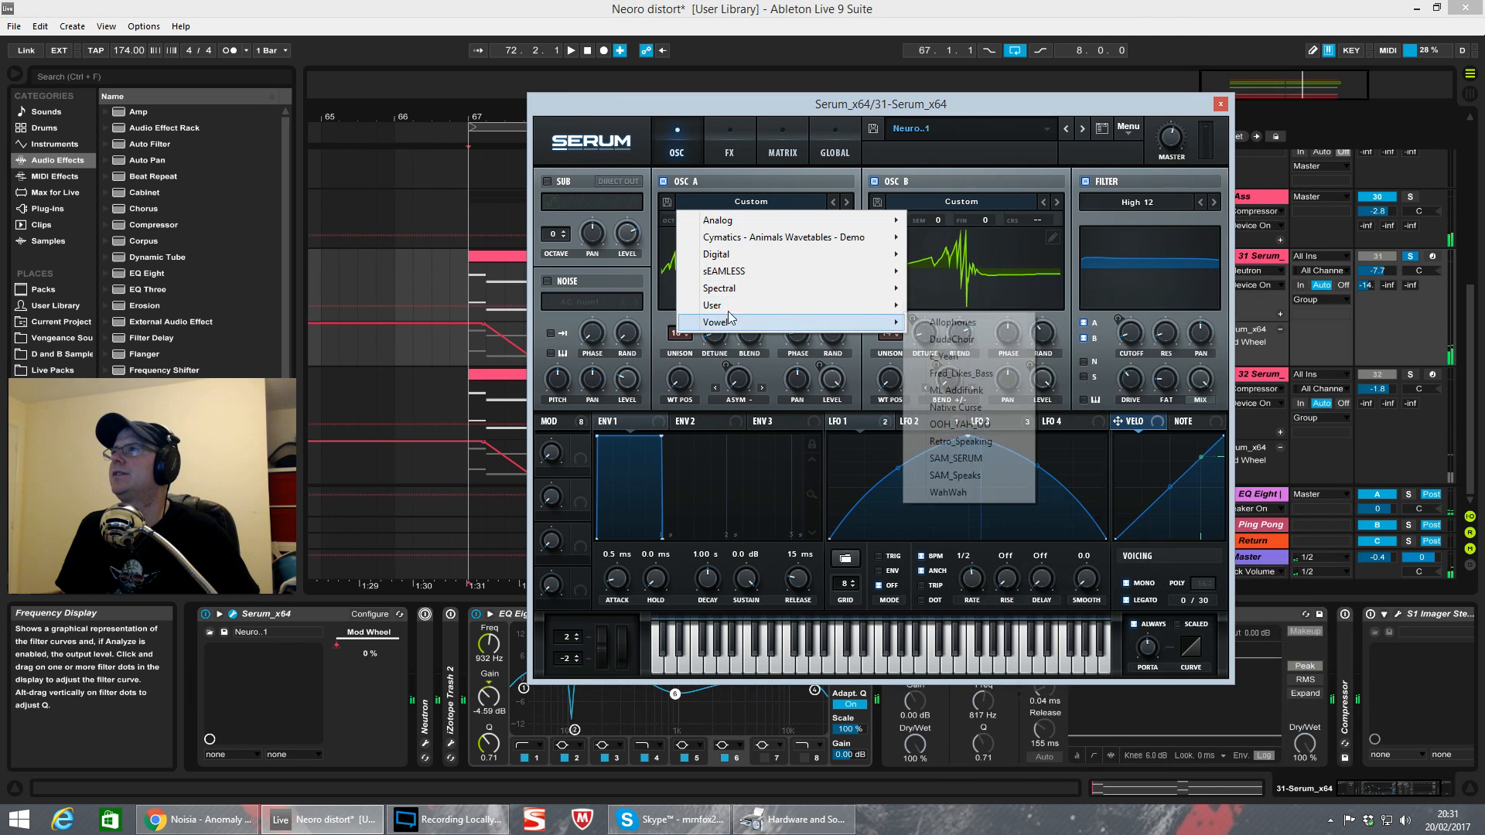
{"action": "left_click", "coordinate": [654, 321]}
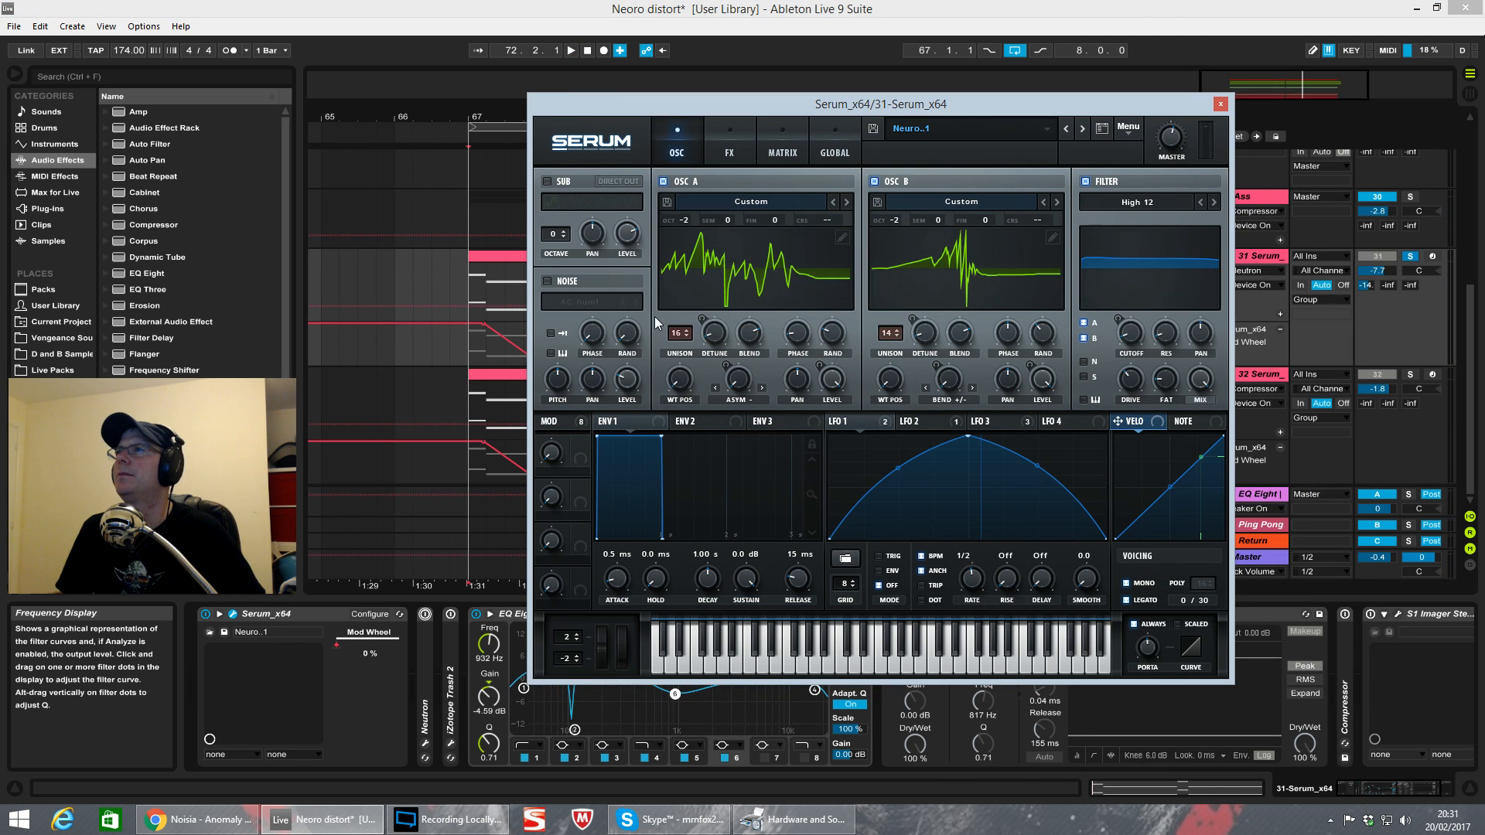
{"action": "left_click", "coordinate": [774, 198]}
{"action": "mouse_move", "coordinate": [754, 297]}
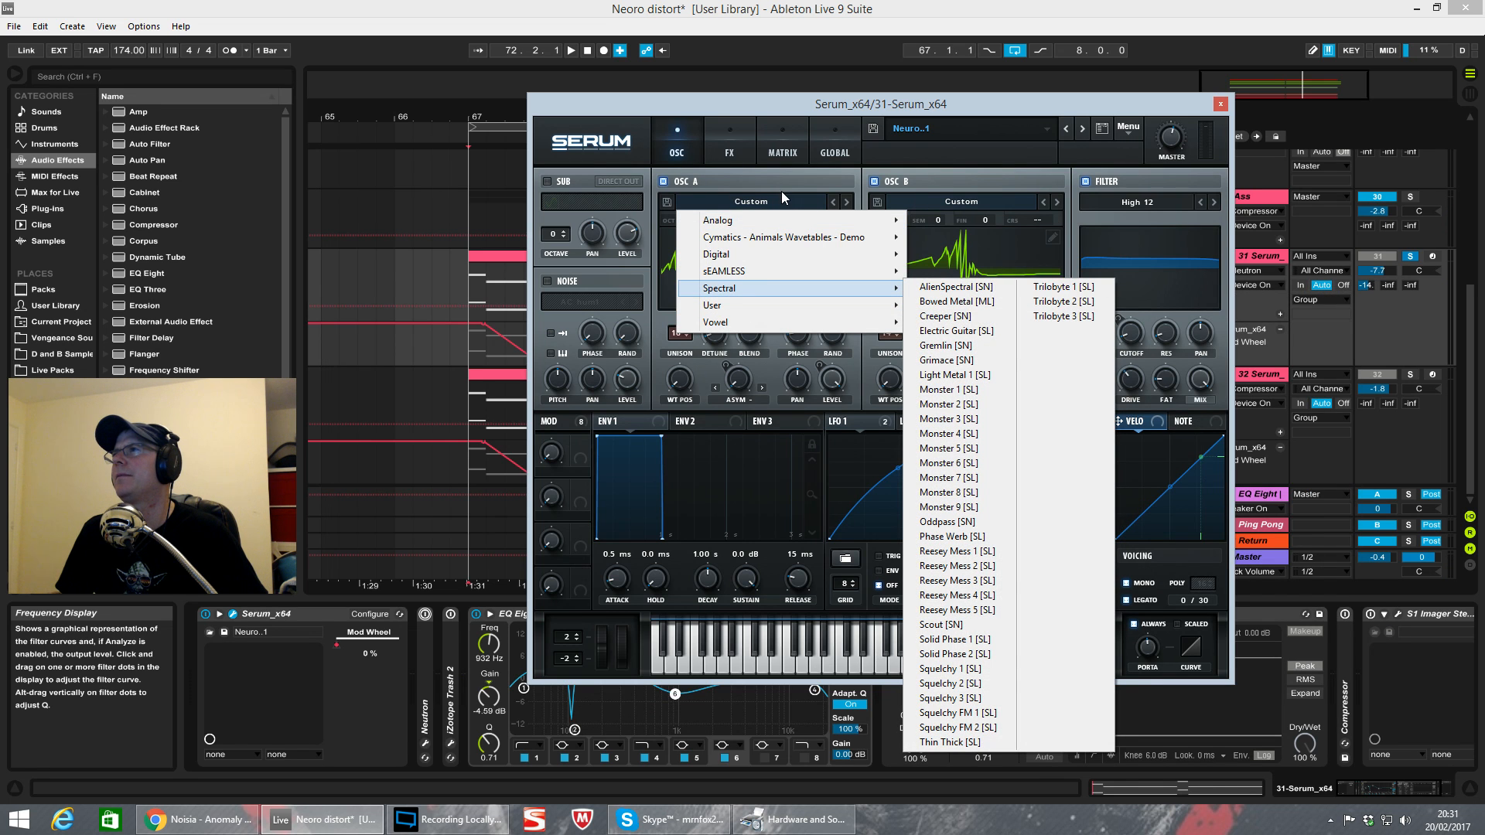
{"action": "left_click", "coordinate": [803, 178]}
Step: Examine oscillator A's custom waveform in the wavetable editor and close the editor
{"action": "left_click", "coordinate": [843, 237]}
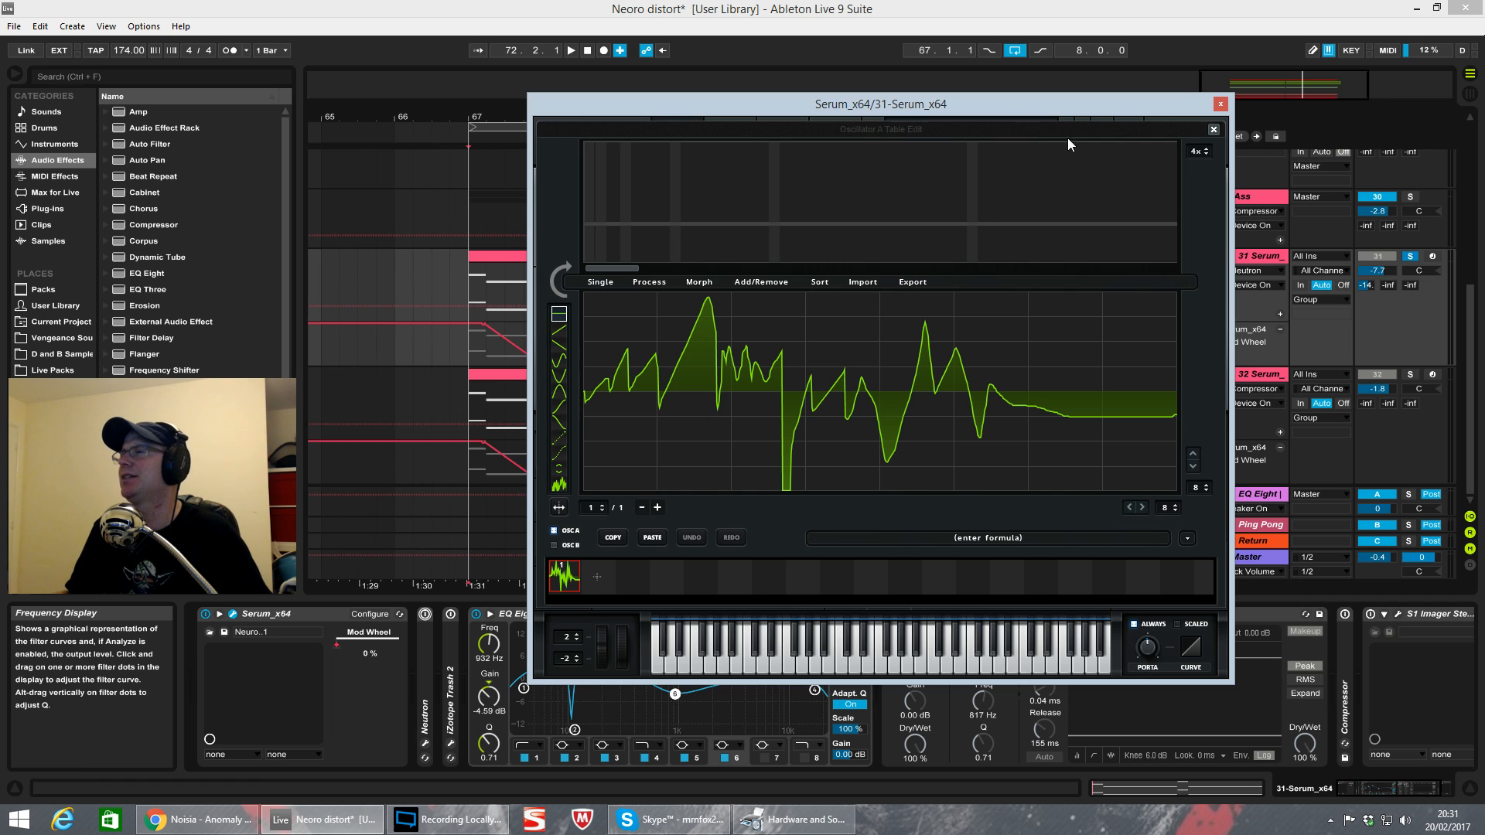
{"action": "left_click", "coordinate": [1213, 130]}
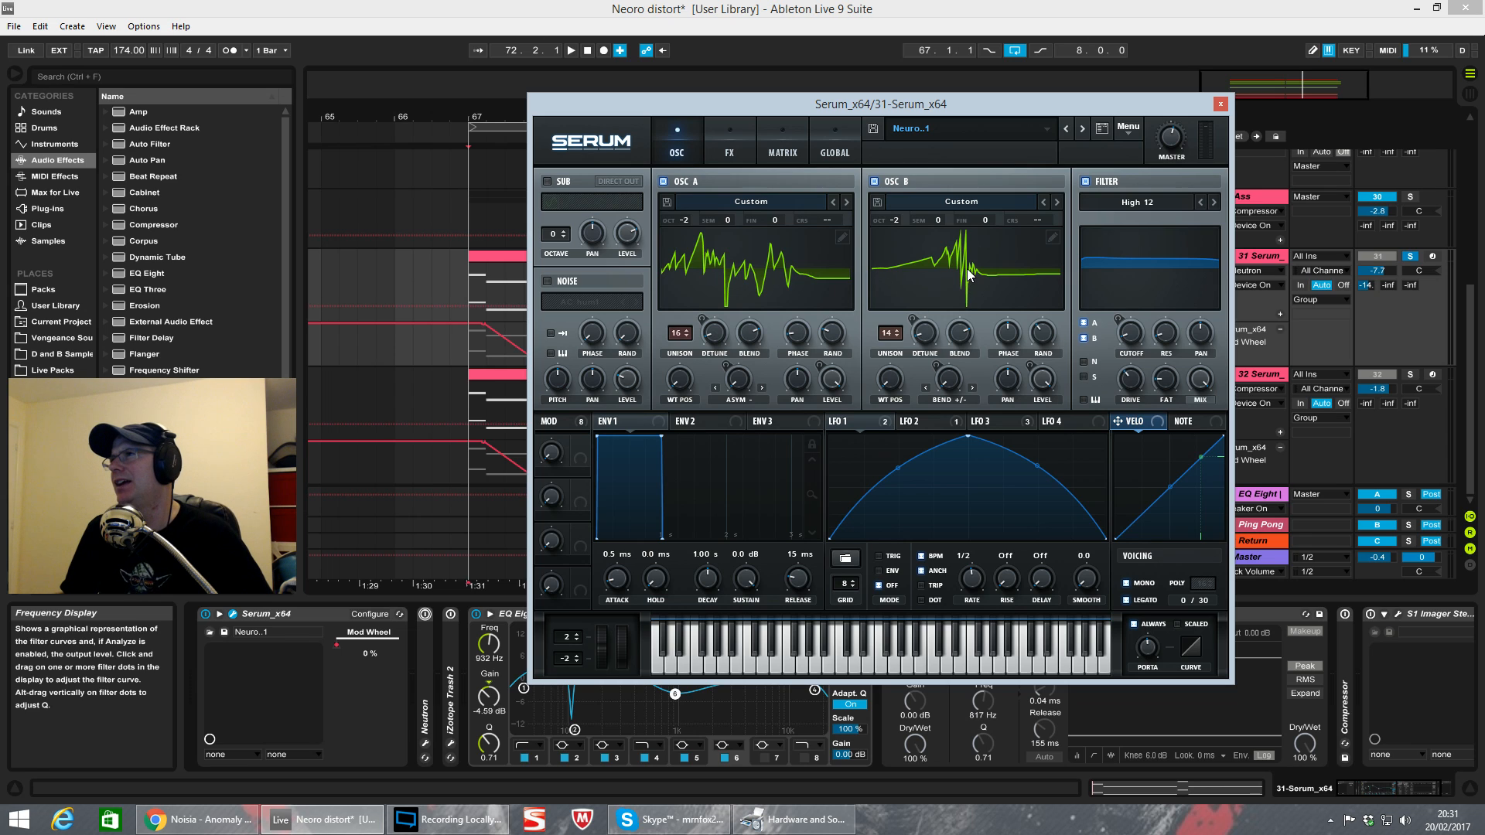
{"action": "left_click", "coordinate": [841, 237]}
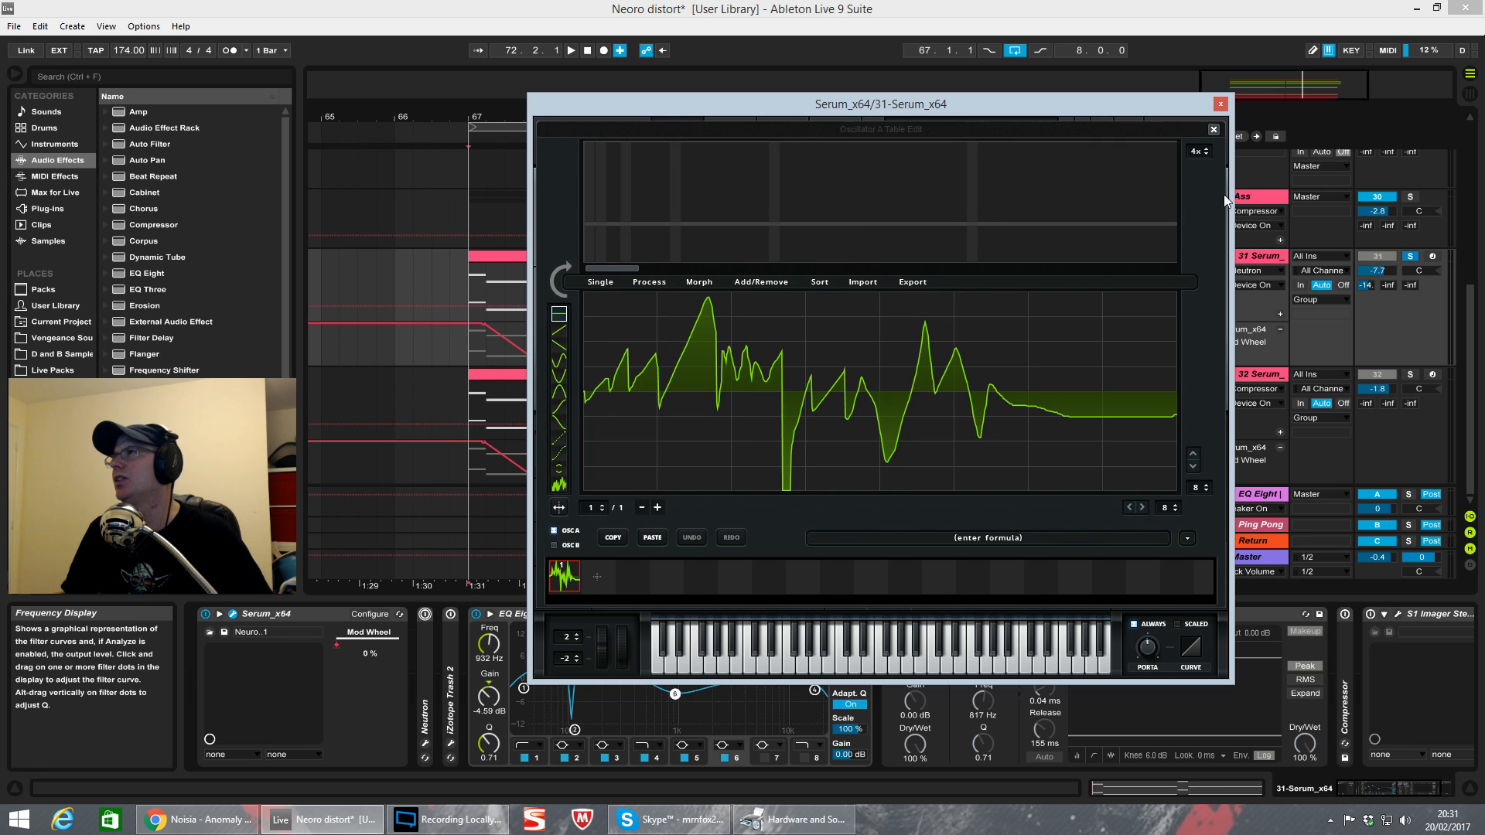
{"action": "left_click", "coordinate": [1213, 130]}
Step: Save oscillator A's custom wavetable in the User tables folder as neuro 1
{"action": "left_click", "coordinate": [668, 202]}
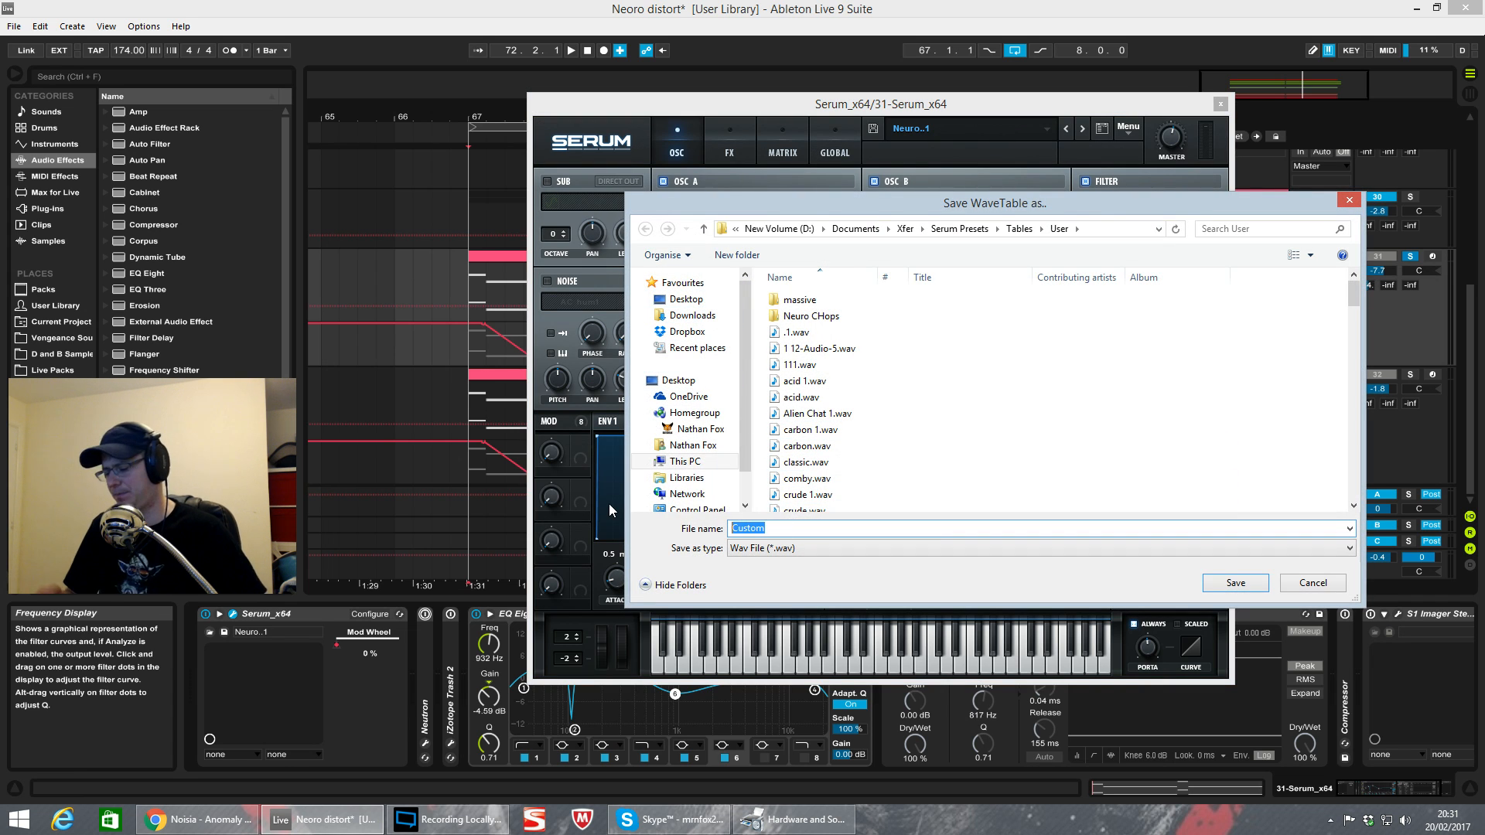
{"action": "key", "text": "BackSpace"}
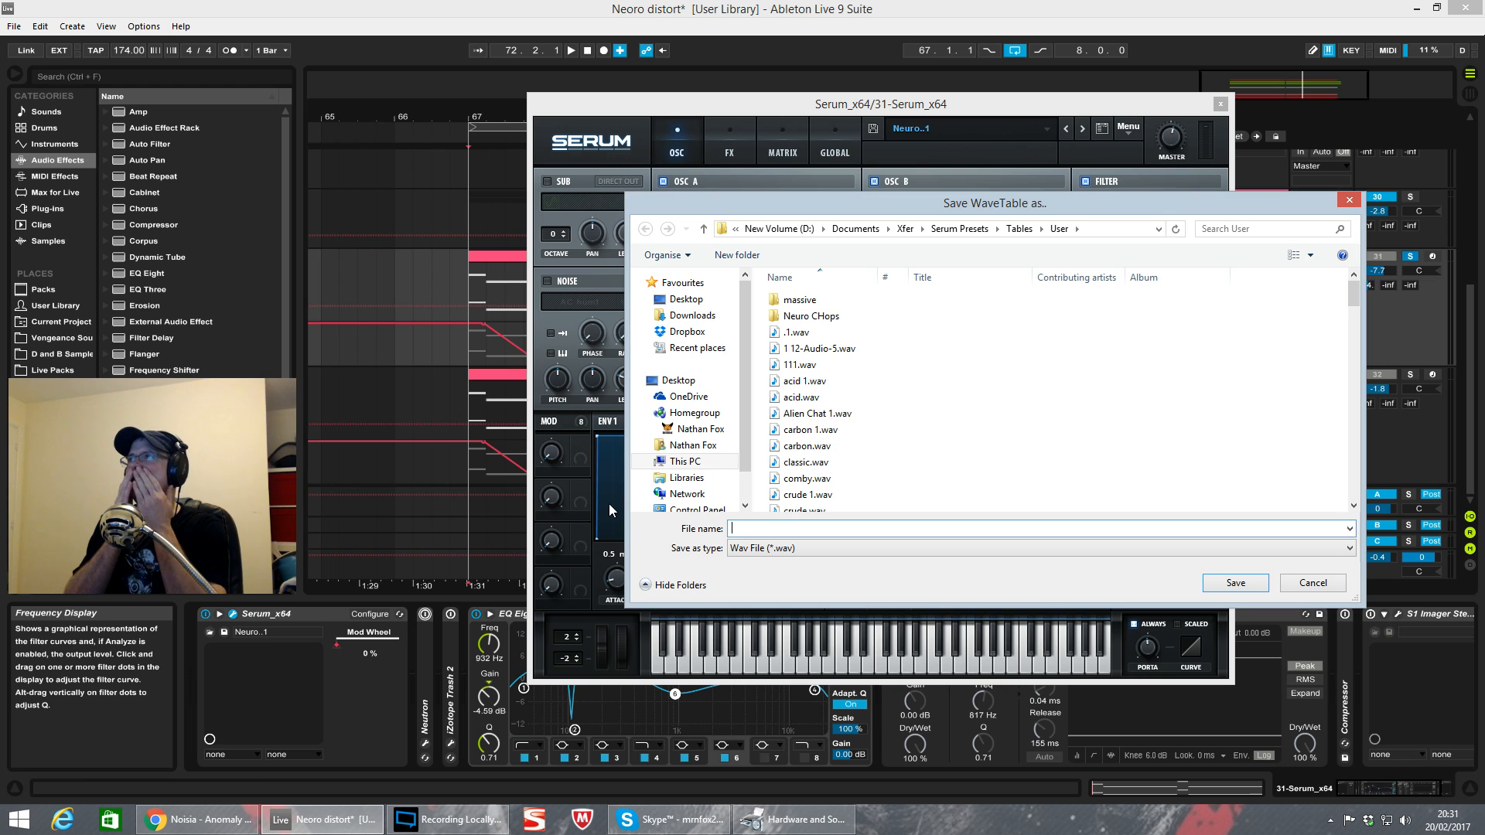
{"action": "type", "text": "ne"}
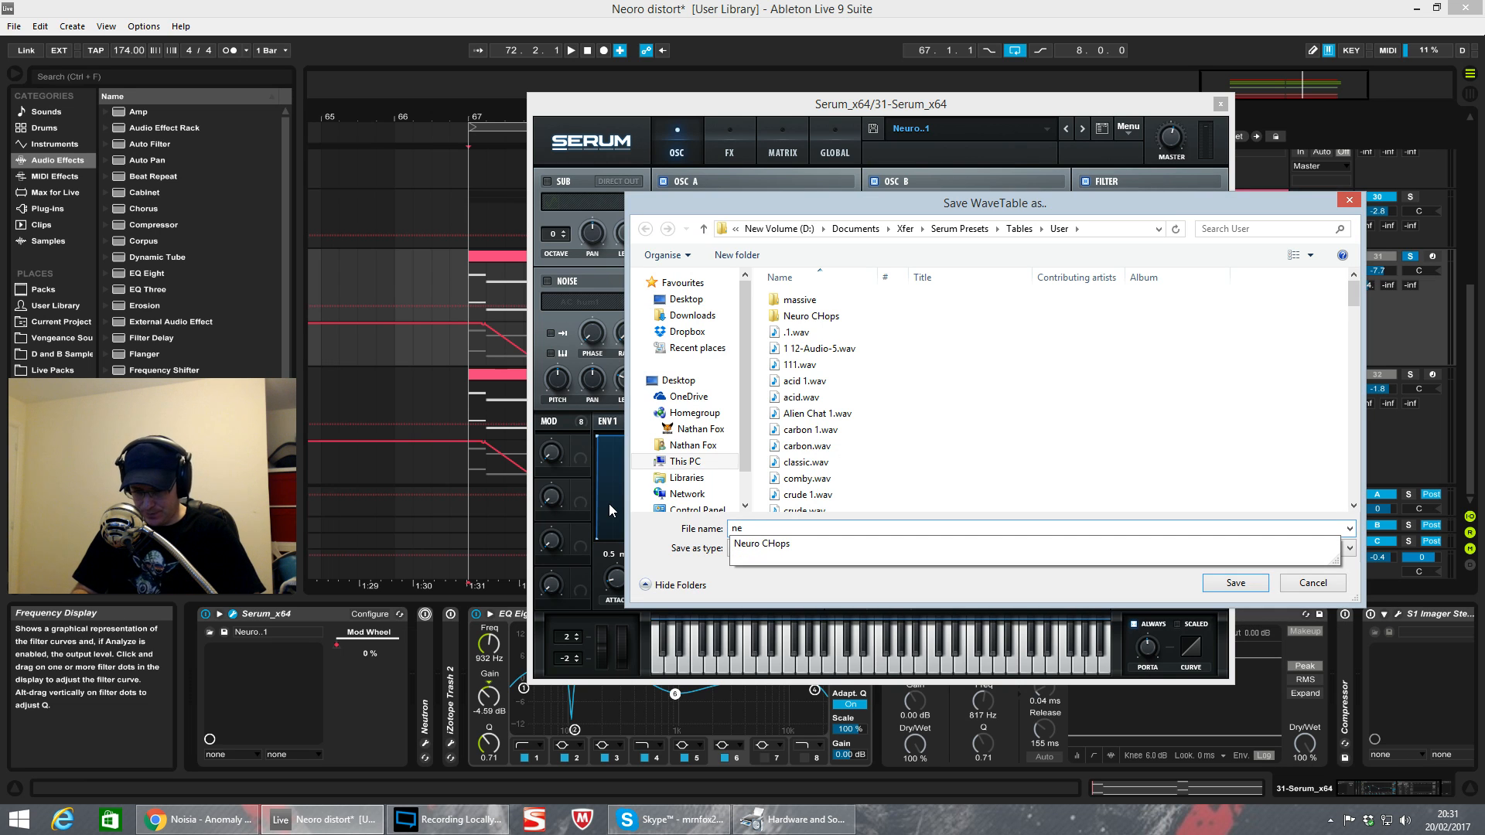
{"action": "type", "text": "uro 1"}
{"action": "key", "text": "Return"}
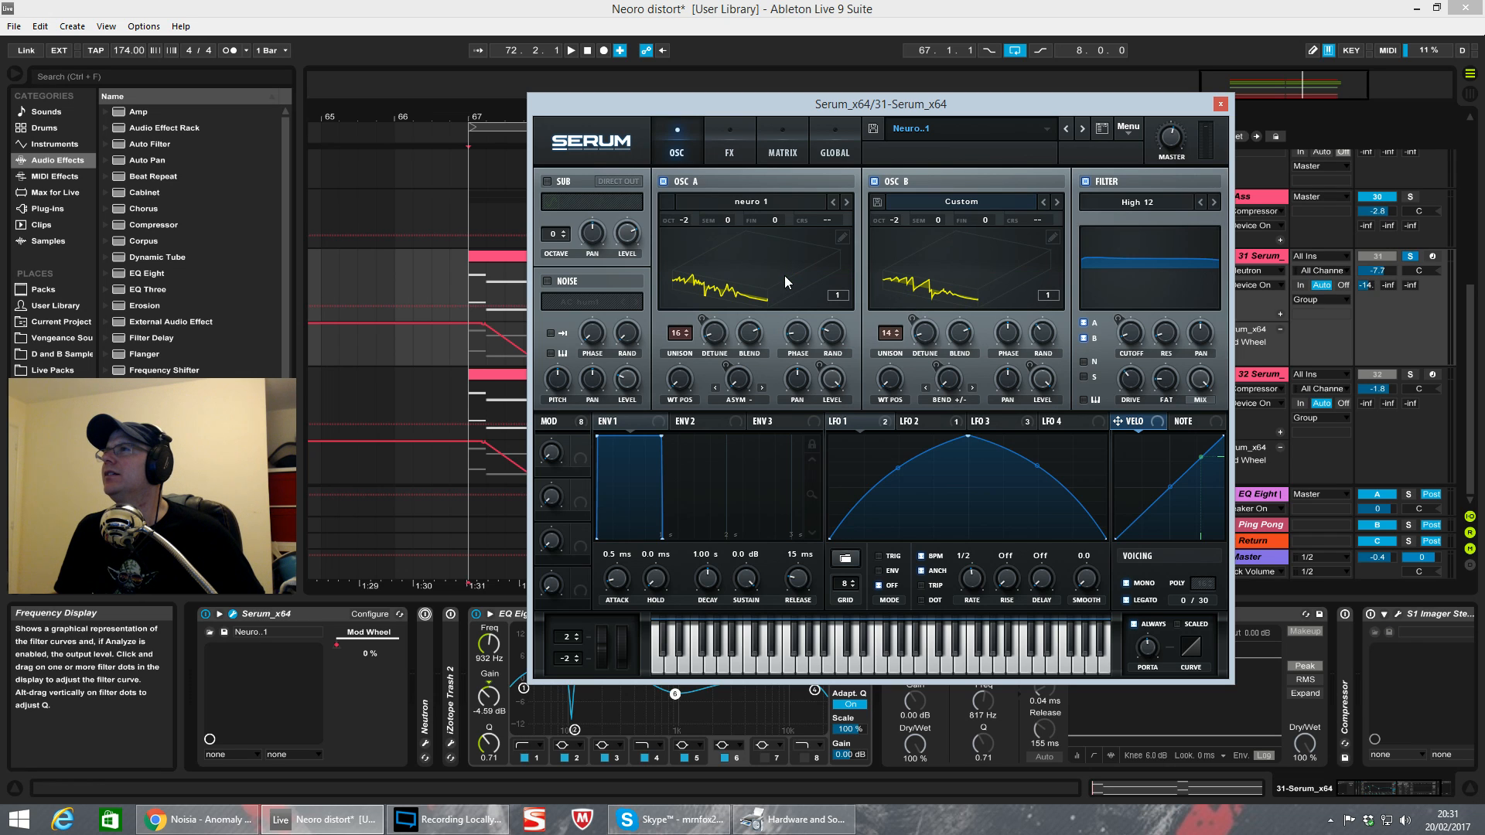
Step: Save oscillator B's custom wavetable in the User tables folder as Neuro2
{"action": "left_click", "coordinate": [878, 203]}
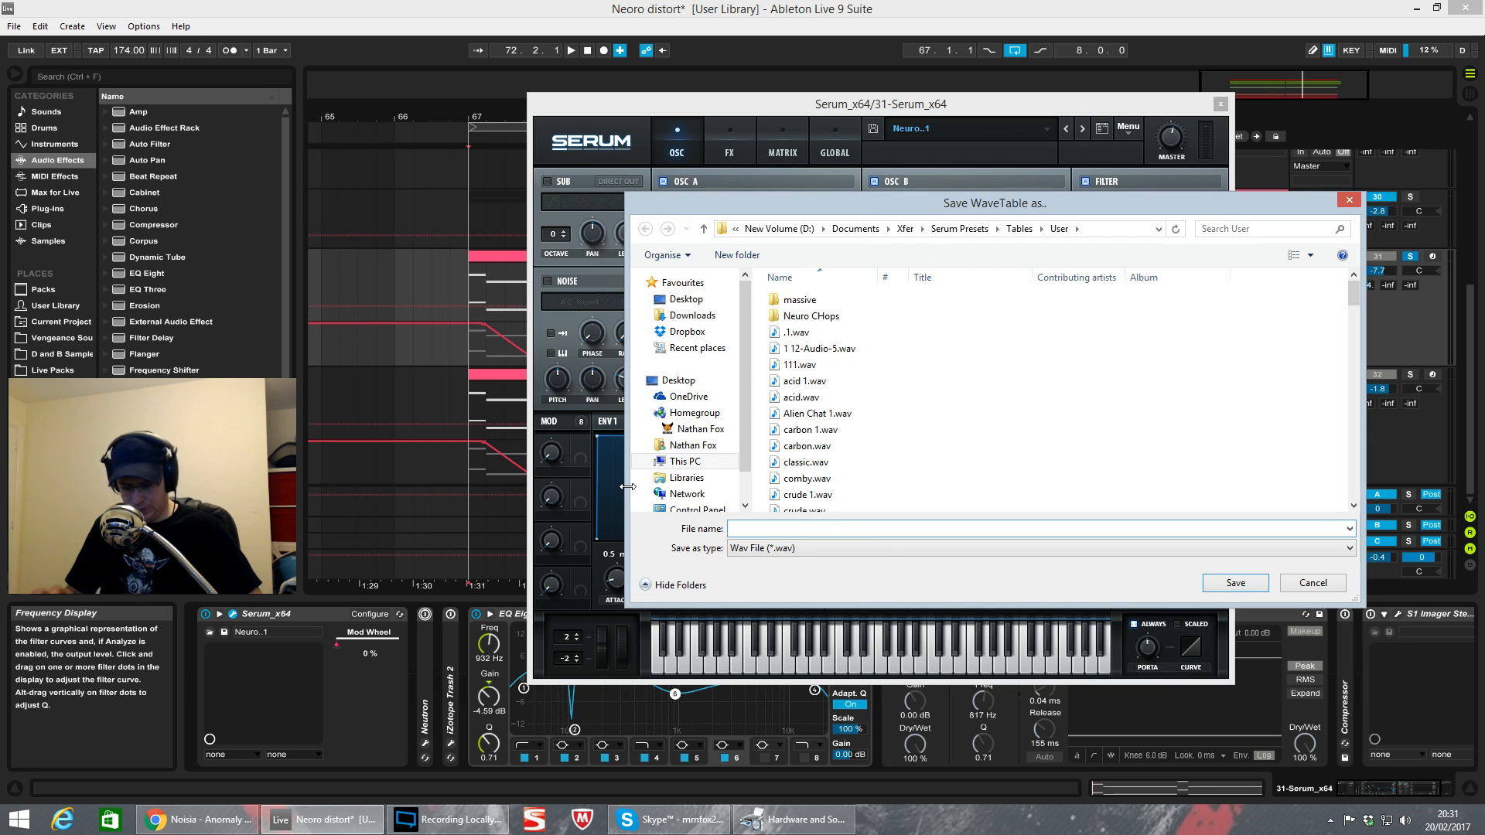
{"action": "type", "text": "Neuro2"}
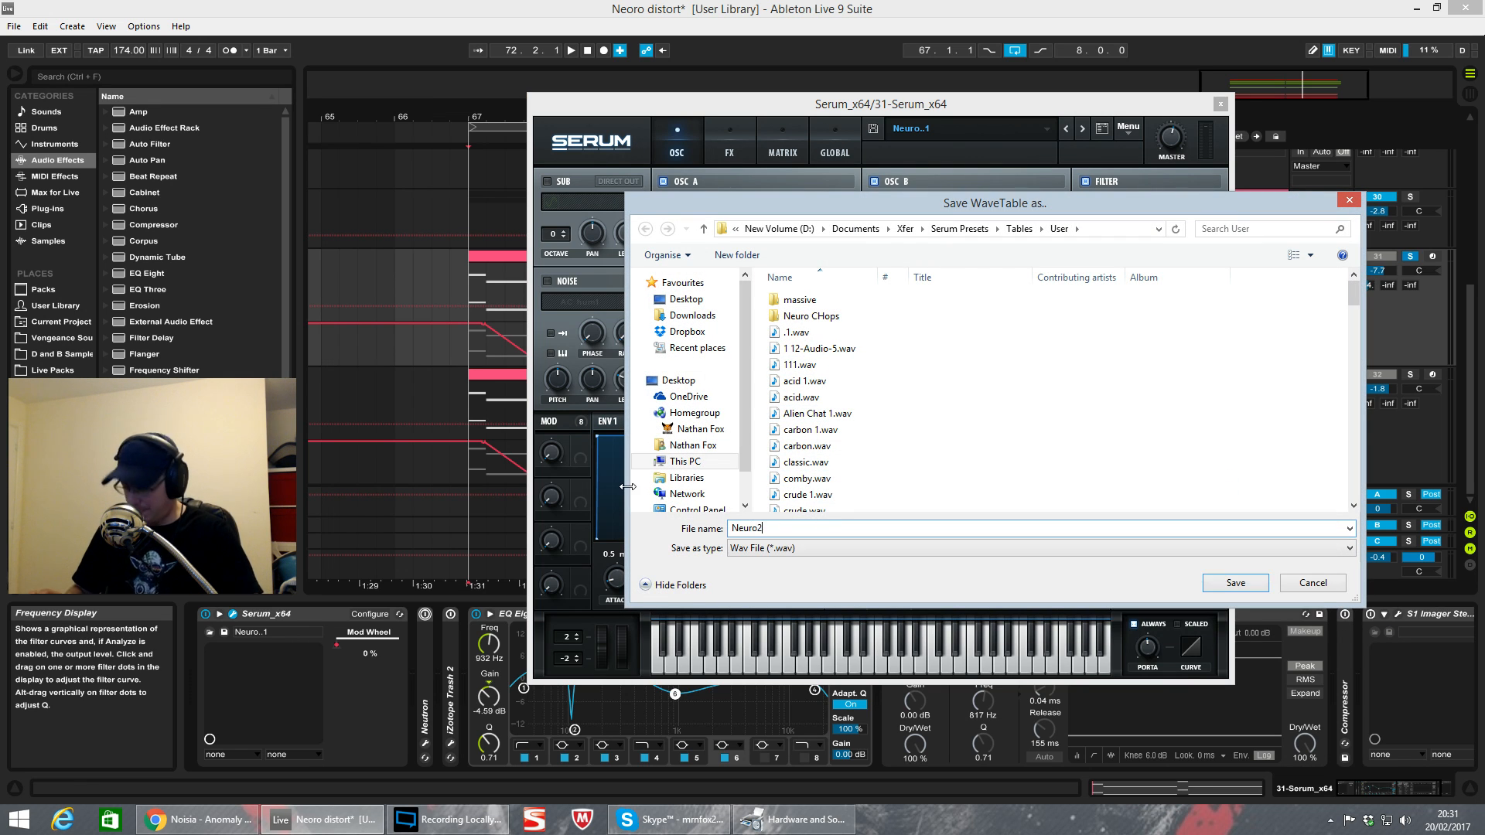
{"action": "key", "text": "Return"}
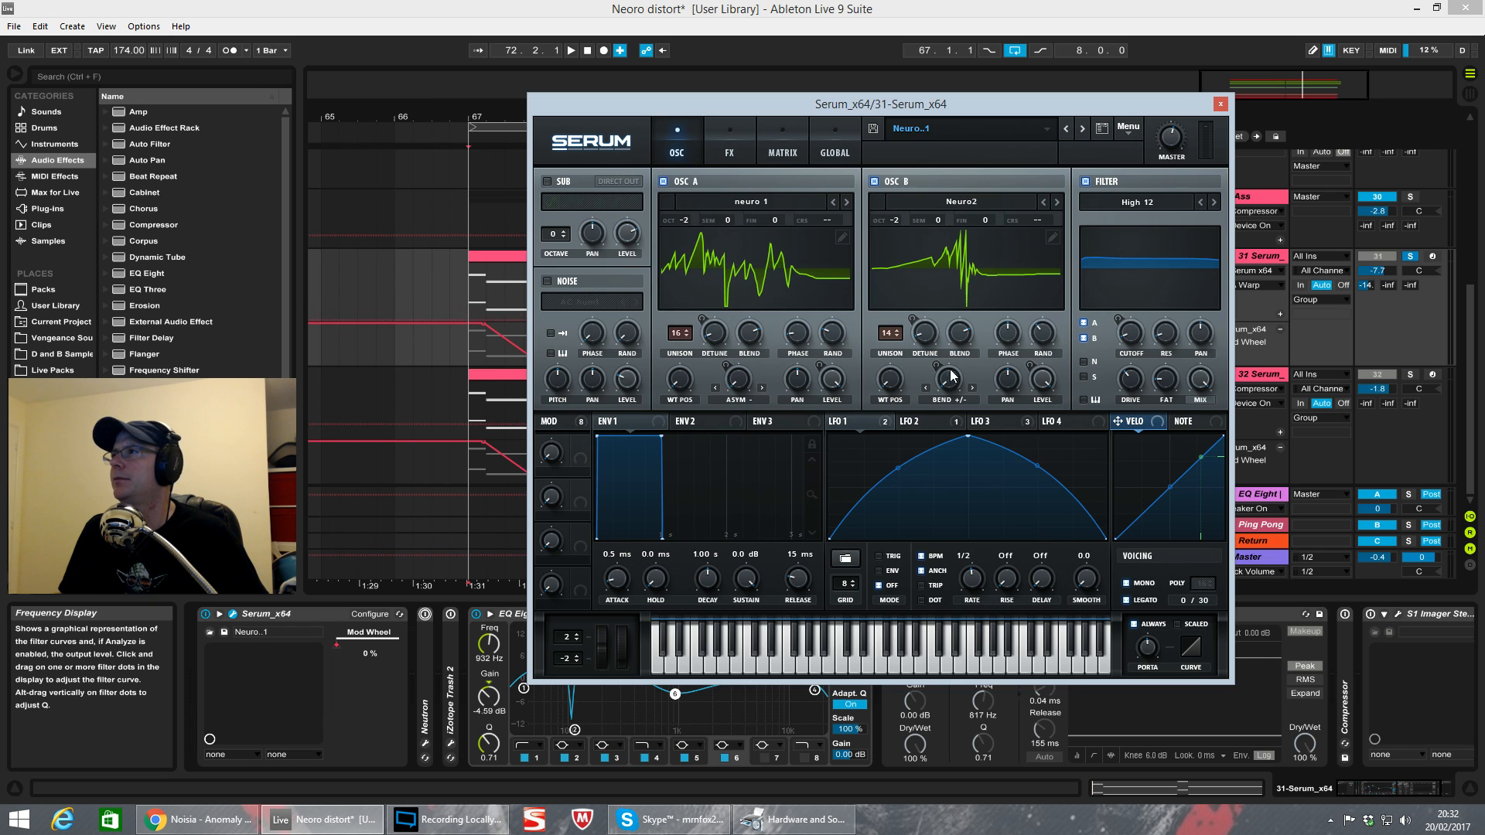
Step: Play short bursts of the bass and check oscillator B's warp, the filter switch and LFO 1's destinations
{"action": "left_click_drag", "start_coordinate": [951, 377], "coordinate": [975, 418]}
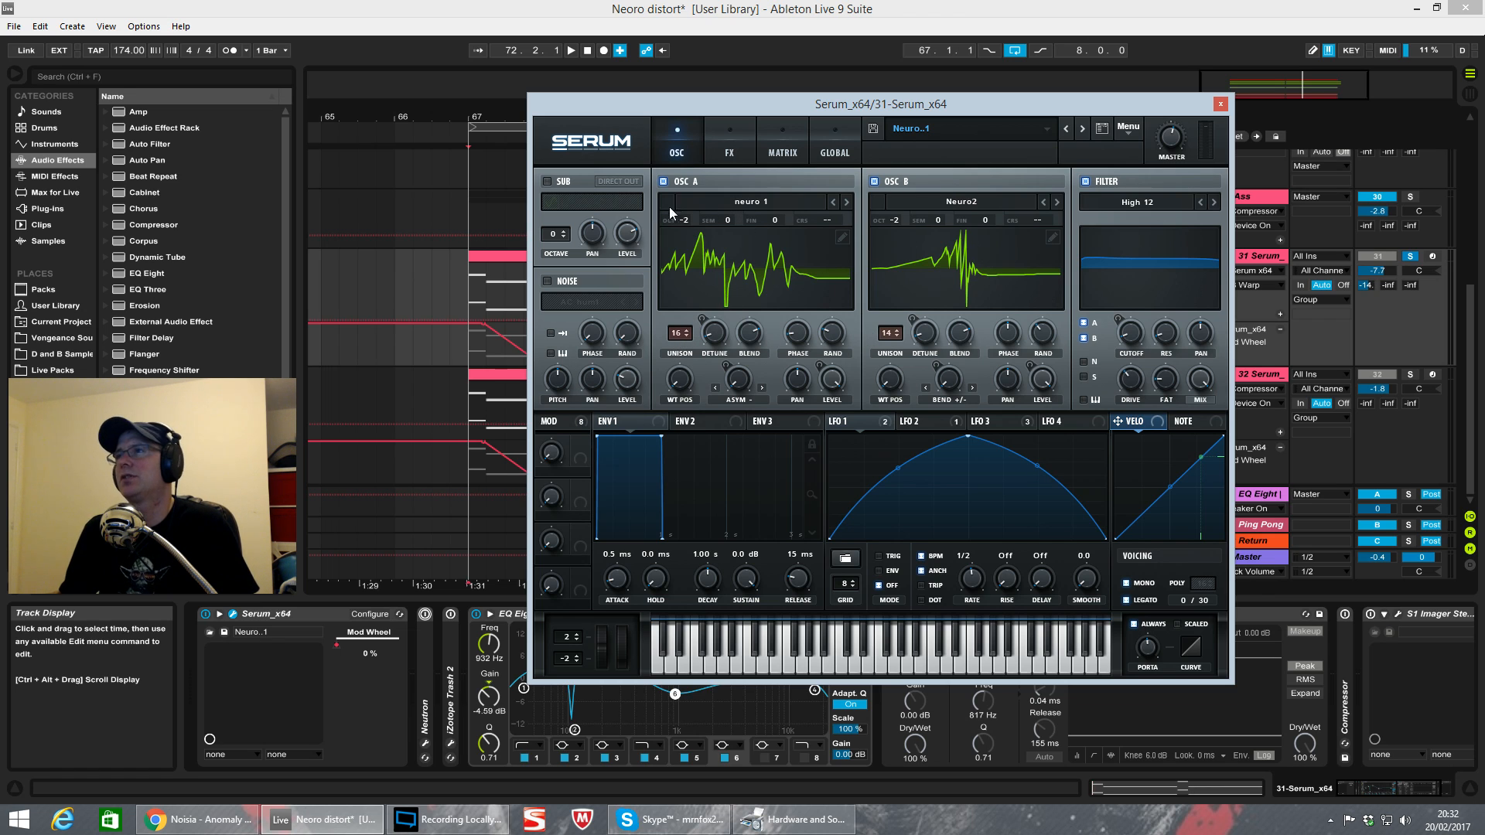
{"action": "key", "text": "space"}
{"action": "key", "text": "space"}
{"action": "double_click", "coordinate": [1086, 182]}
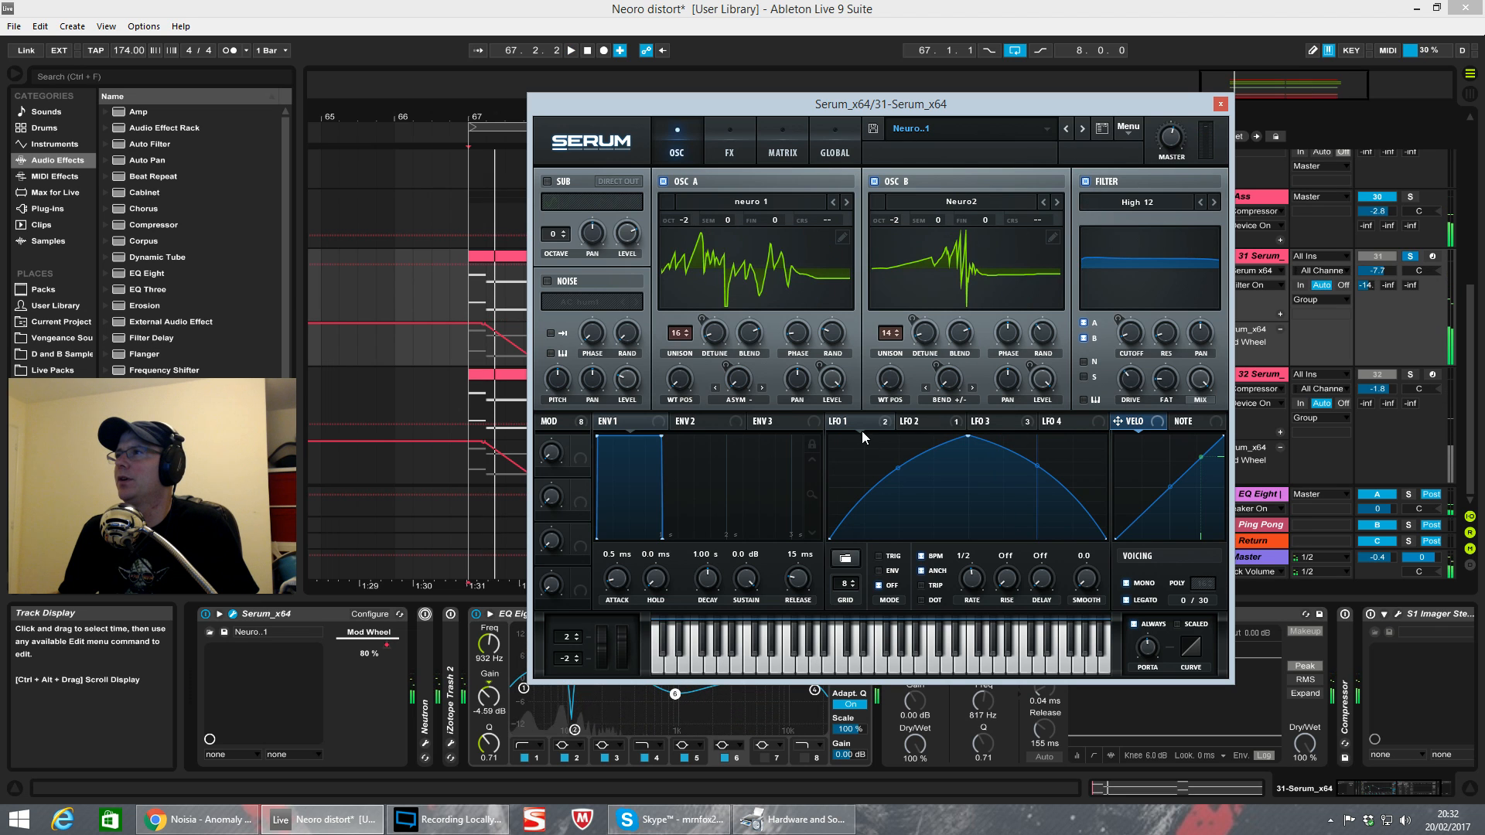
{"action": "key", "text": "space"}
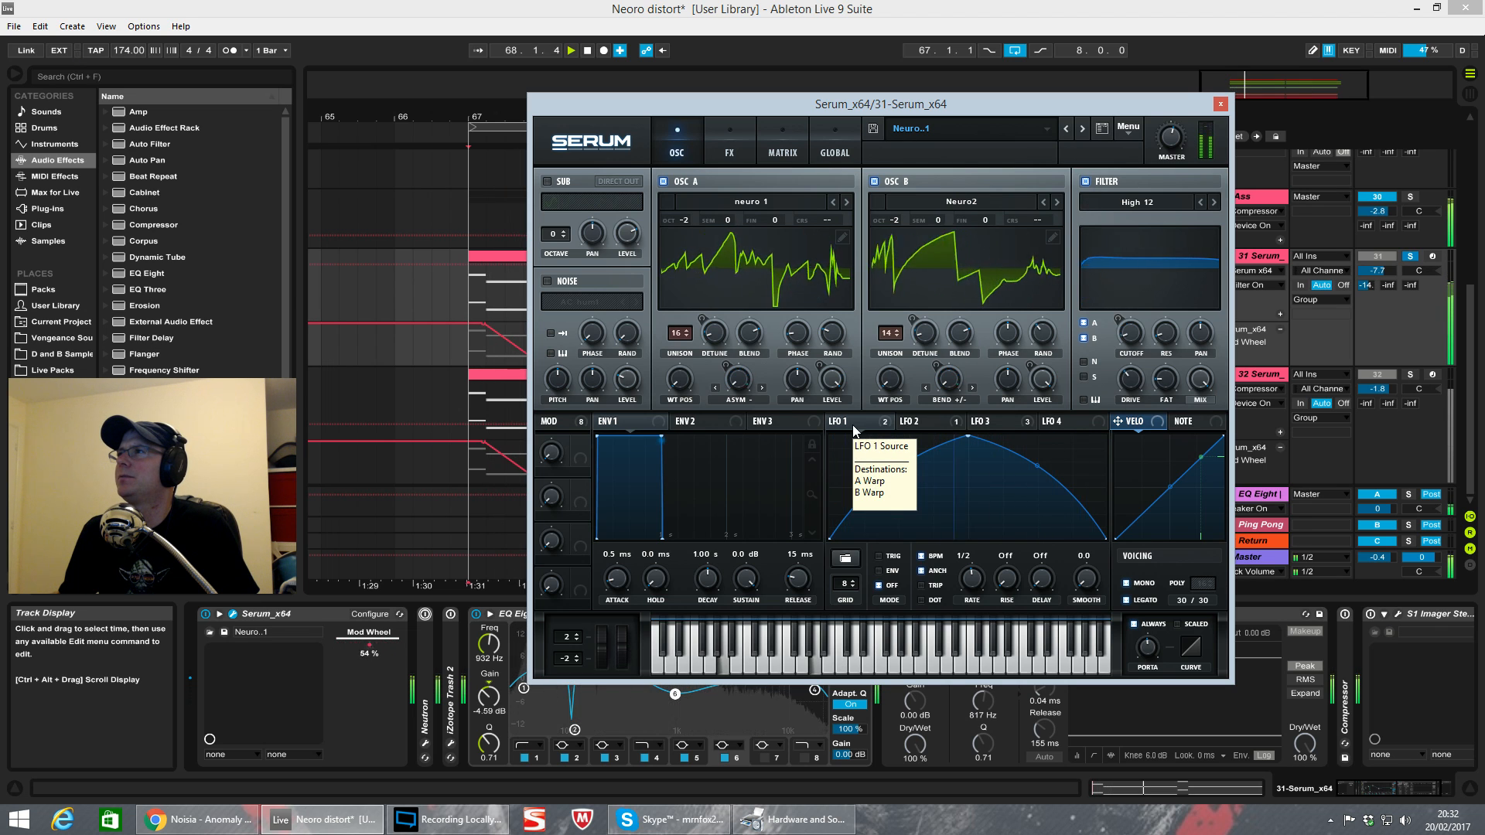
{"action": "key", "text": "space"}
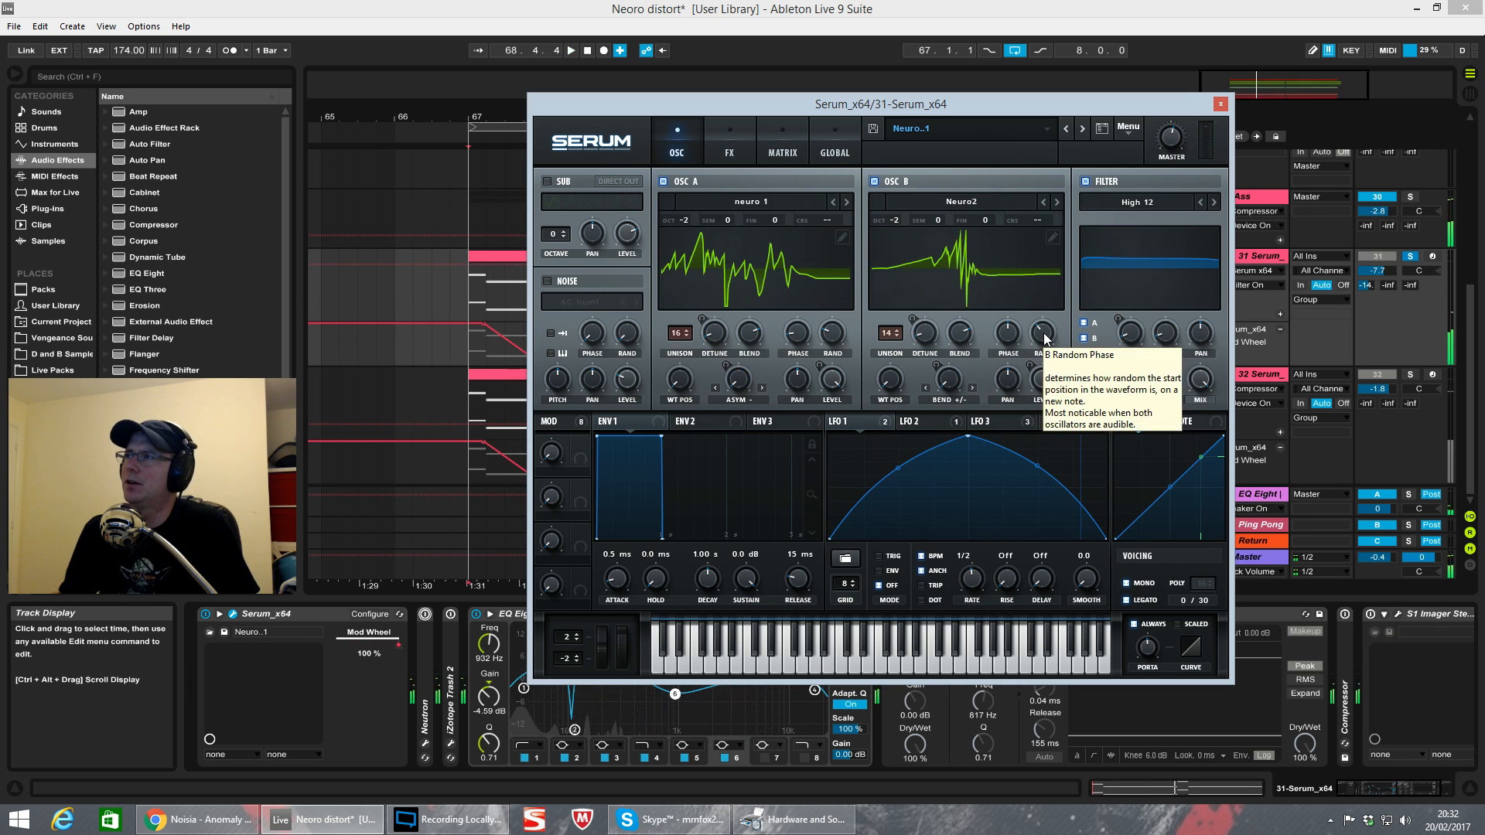
Step: Set oscillator A's random phase to 24% while playing the bass, and stop playback
{"action": "left_click_drag", "start_coordinate": [1046, 338], "coordinate": [1076, 219]}
{"action": "key", "text": "space"}
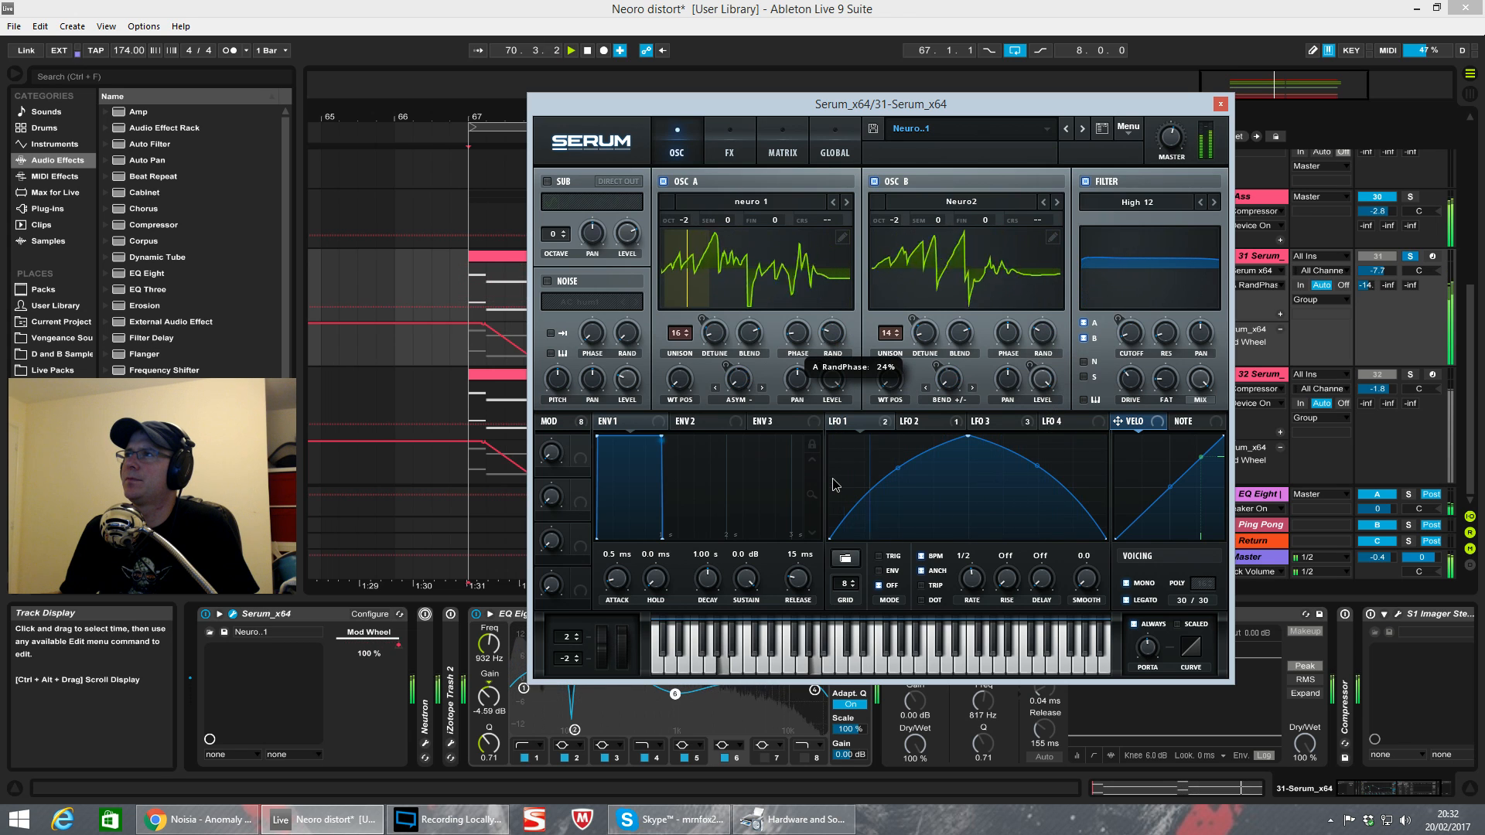
{"action": "key", "text": "space"}
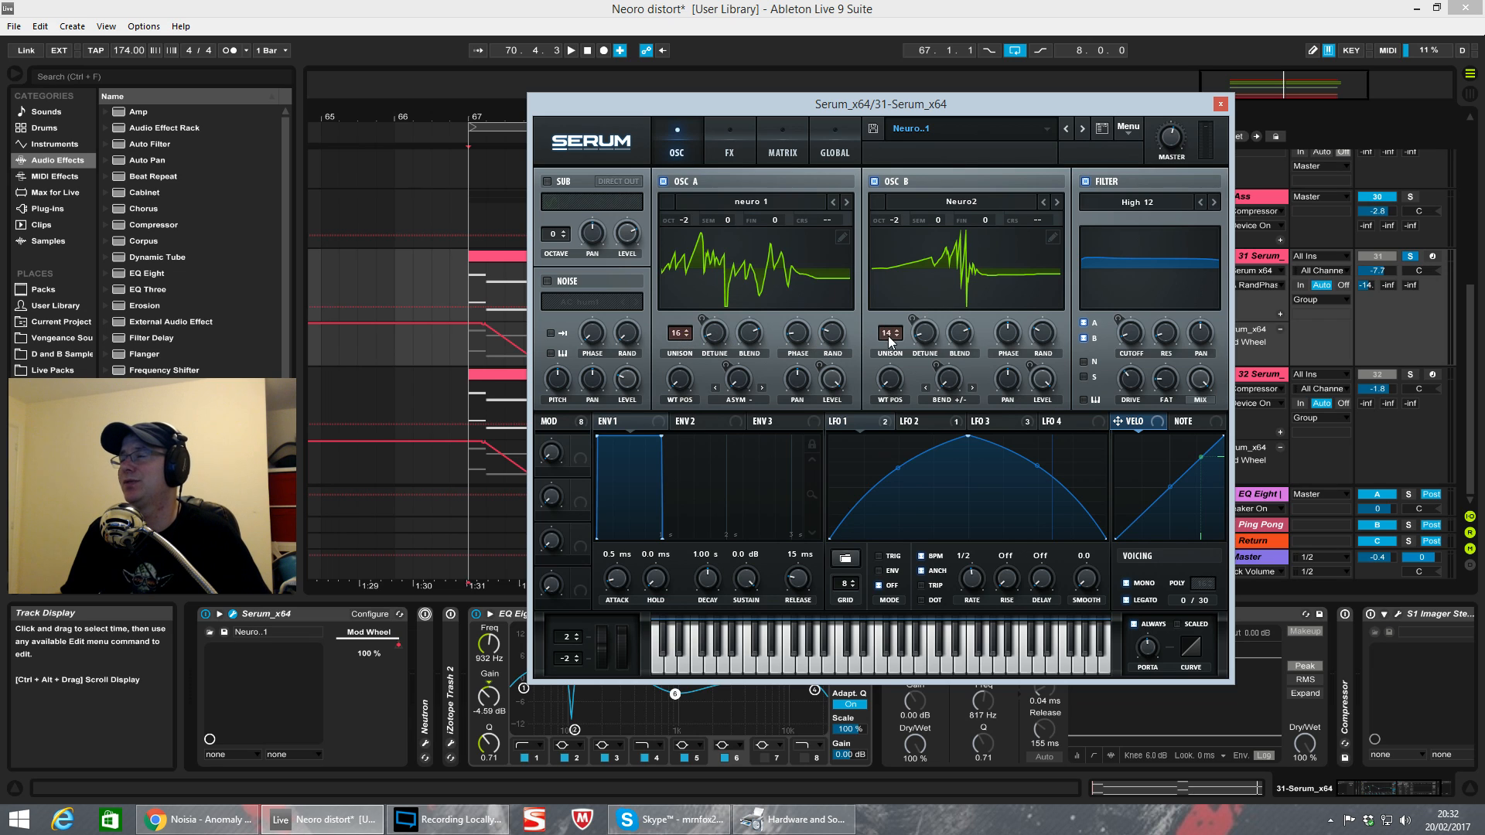
Step: Show the destinations of LFO 1, LFO 3 and the mod wheel, and briefly play the bass
{"action": "left_click", "coordinate": [871, 418]}
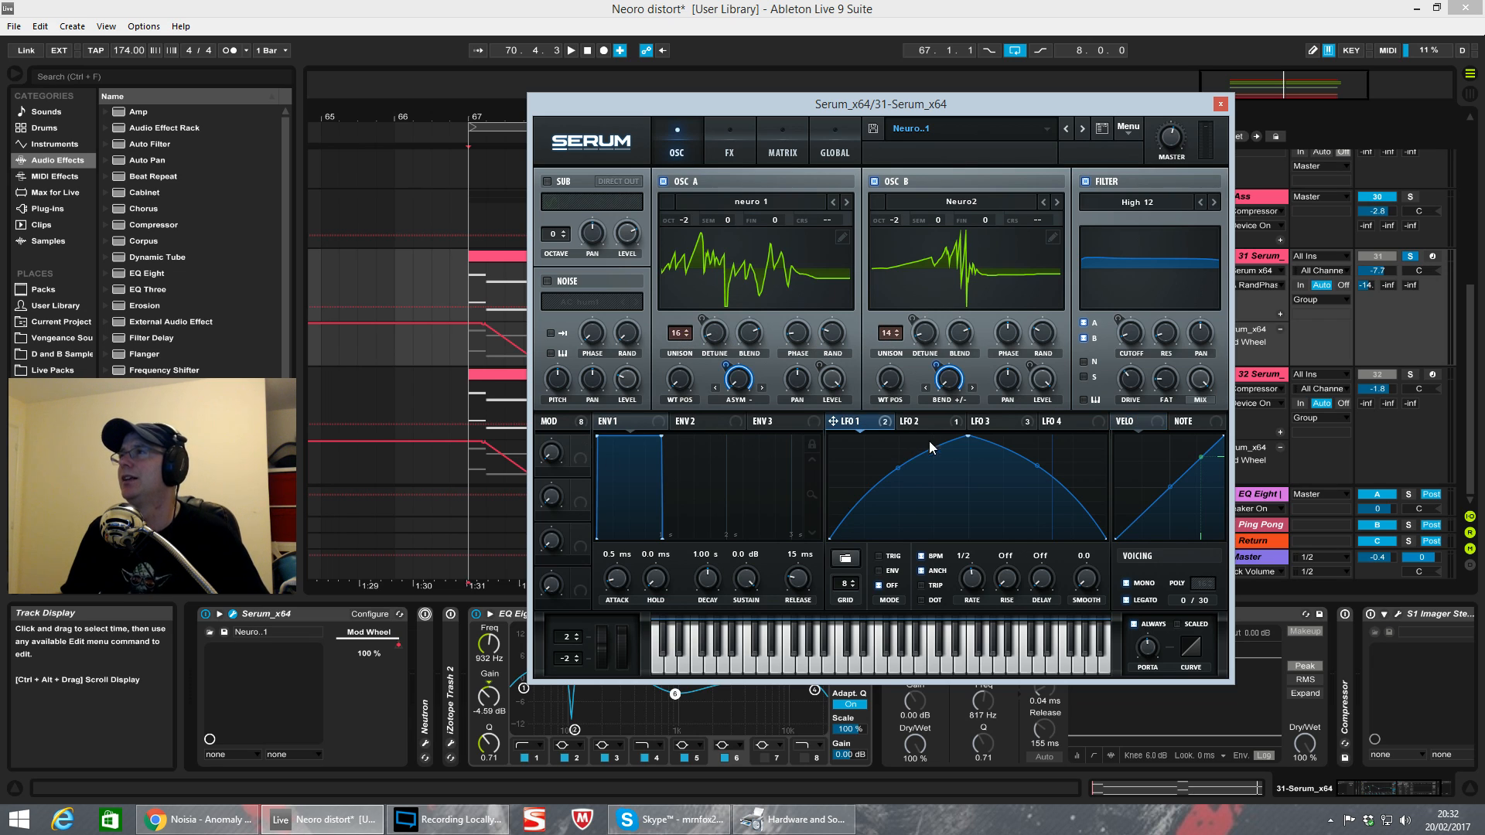
{"action": "left_click", "coordinate": [997, 419]}
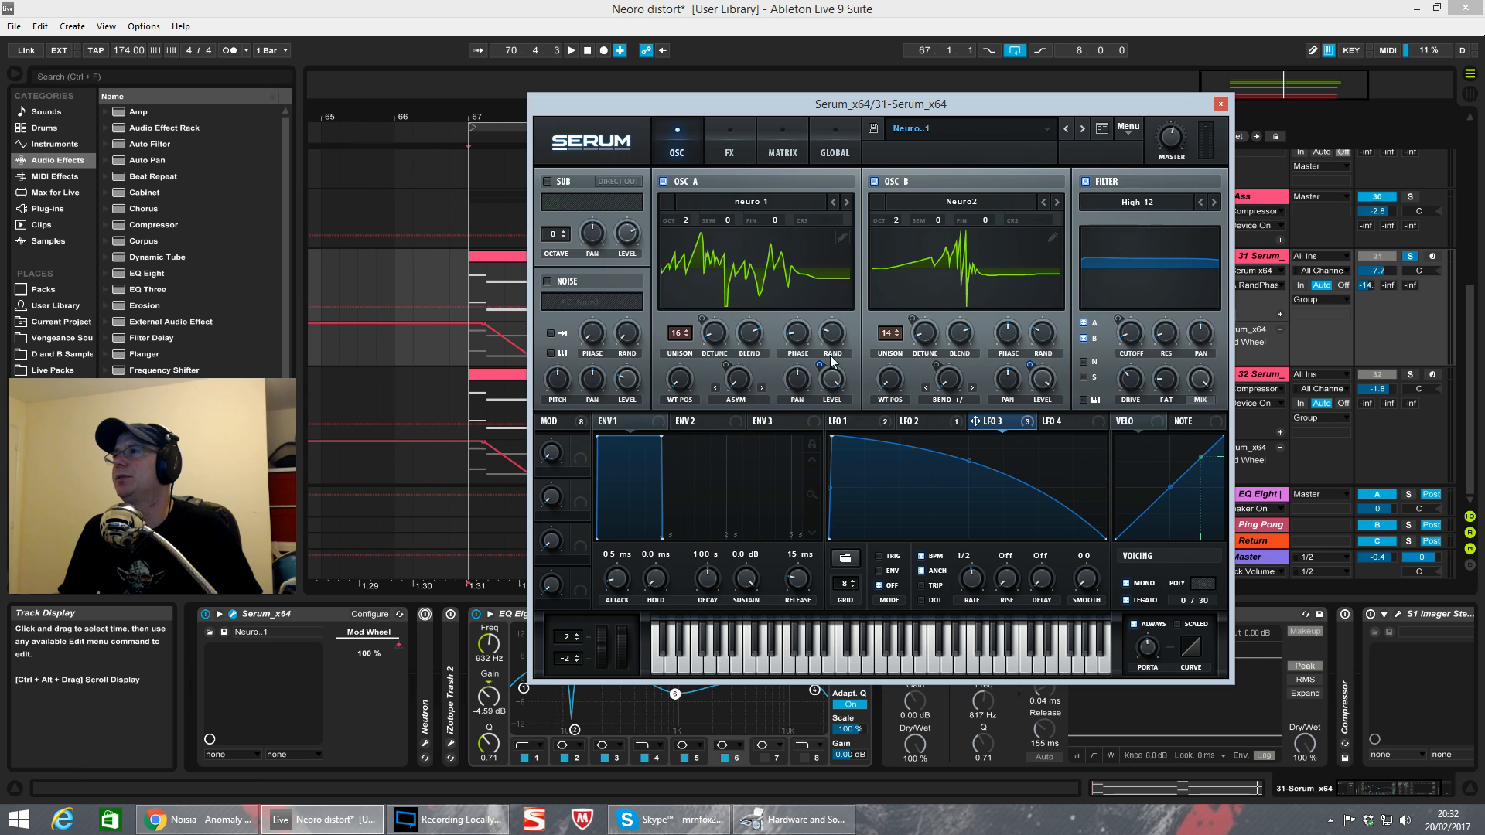
{"action": "left_click", "coordinate": [588, 423]}
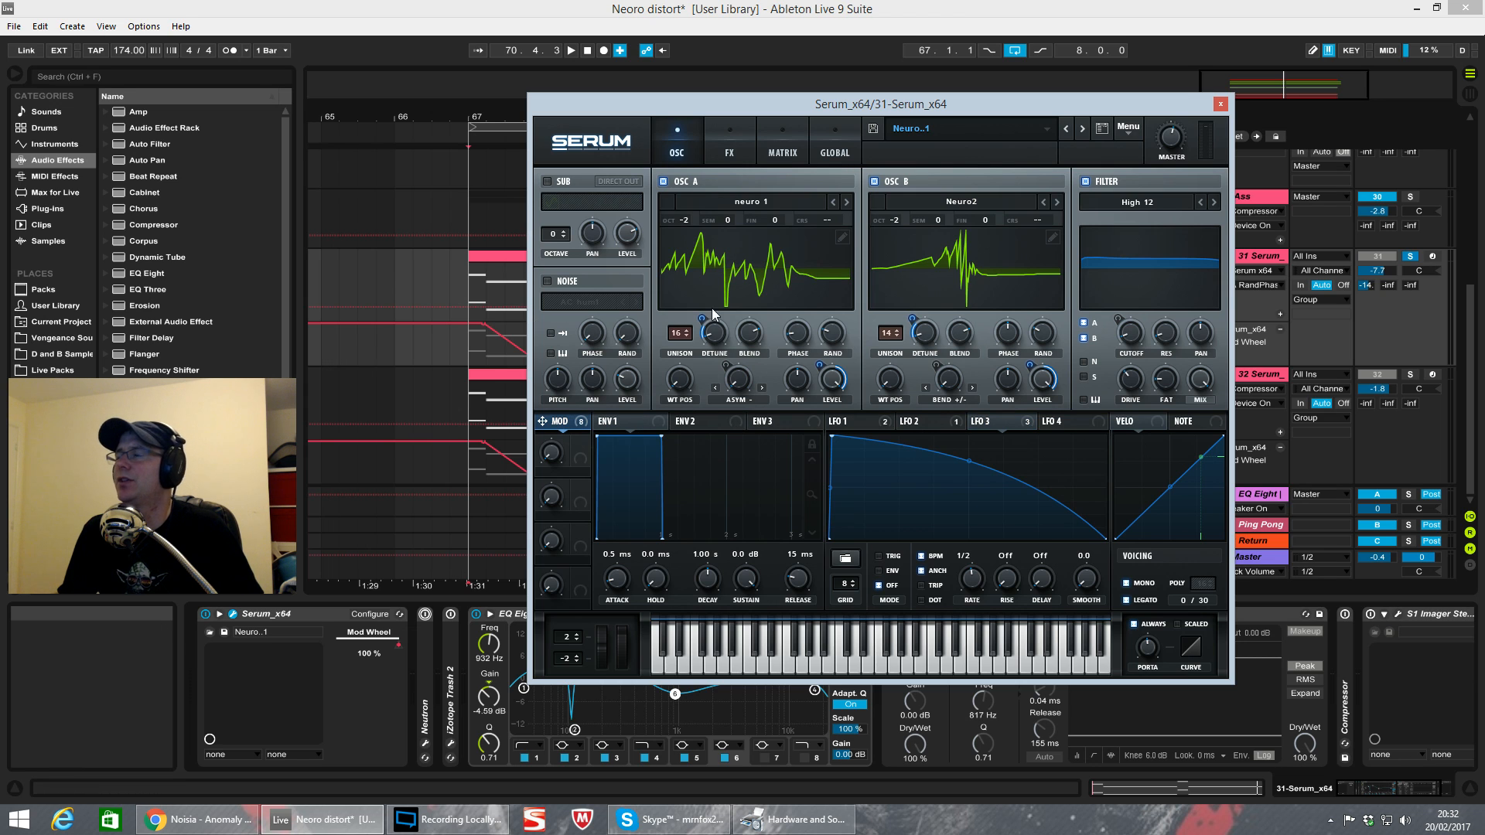
{"action": "key", "text": "space"}
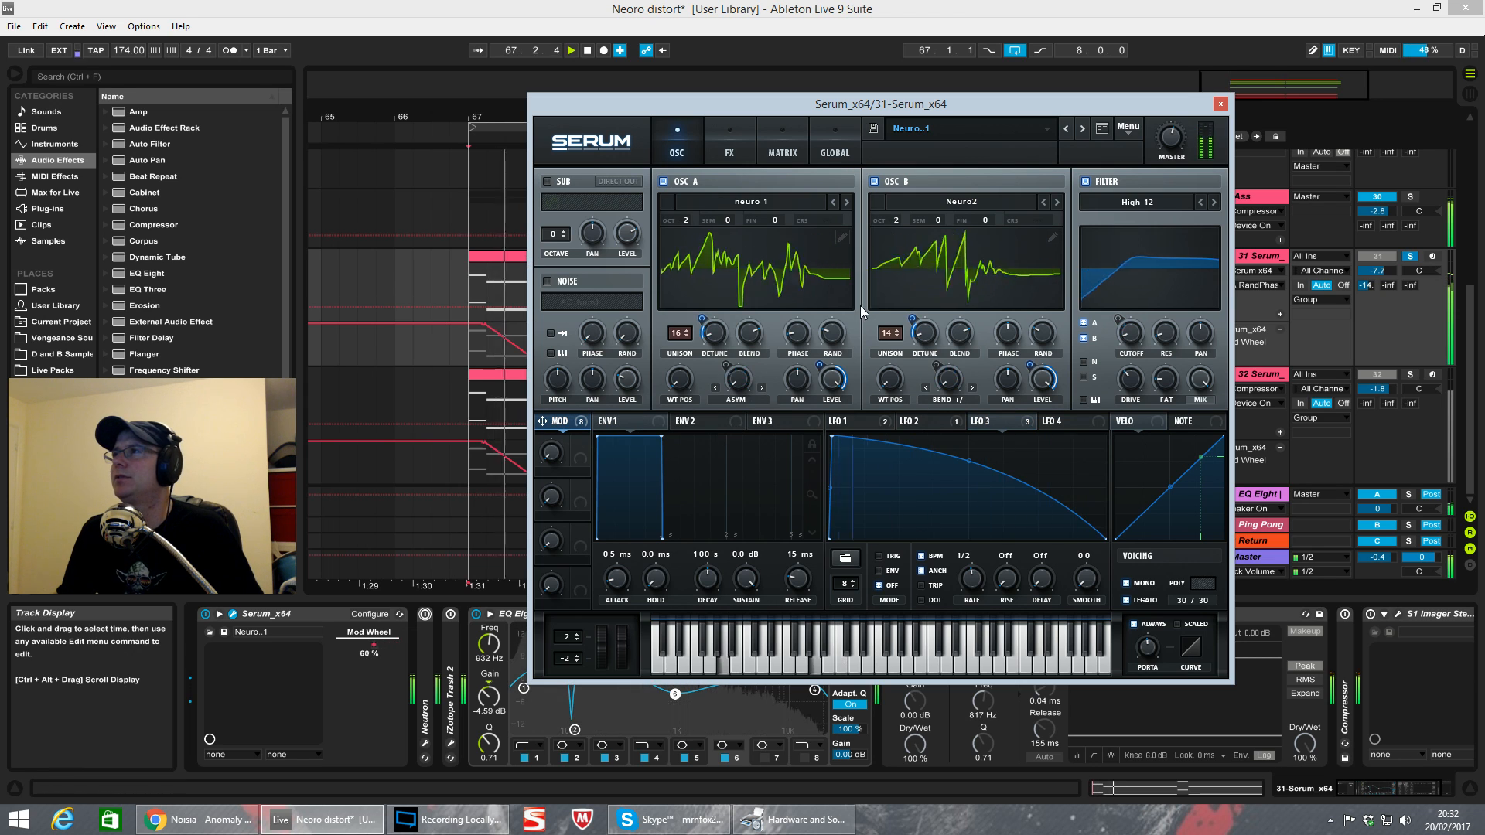
{"action": "key", "text": "space"}
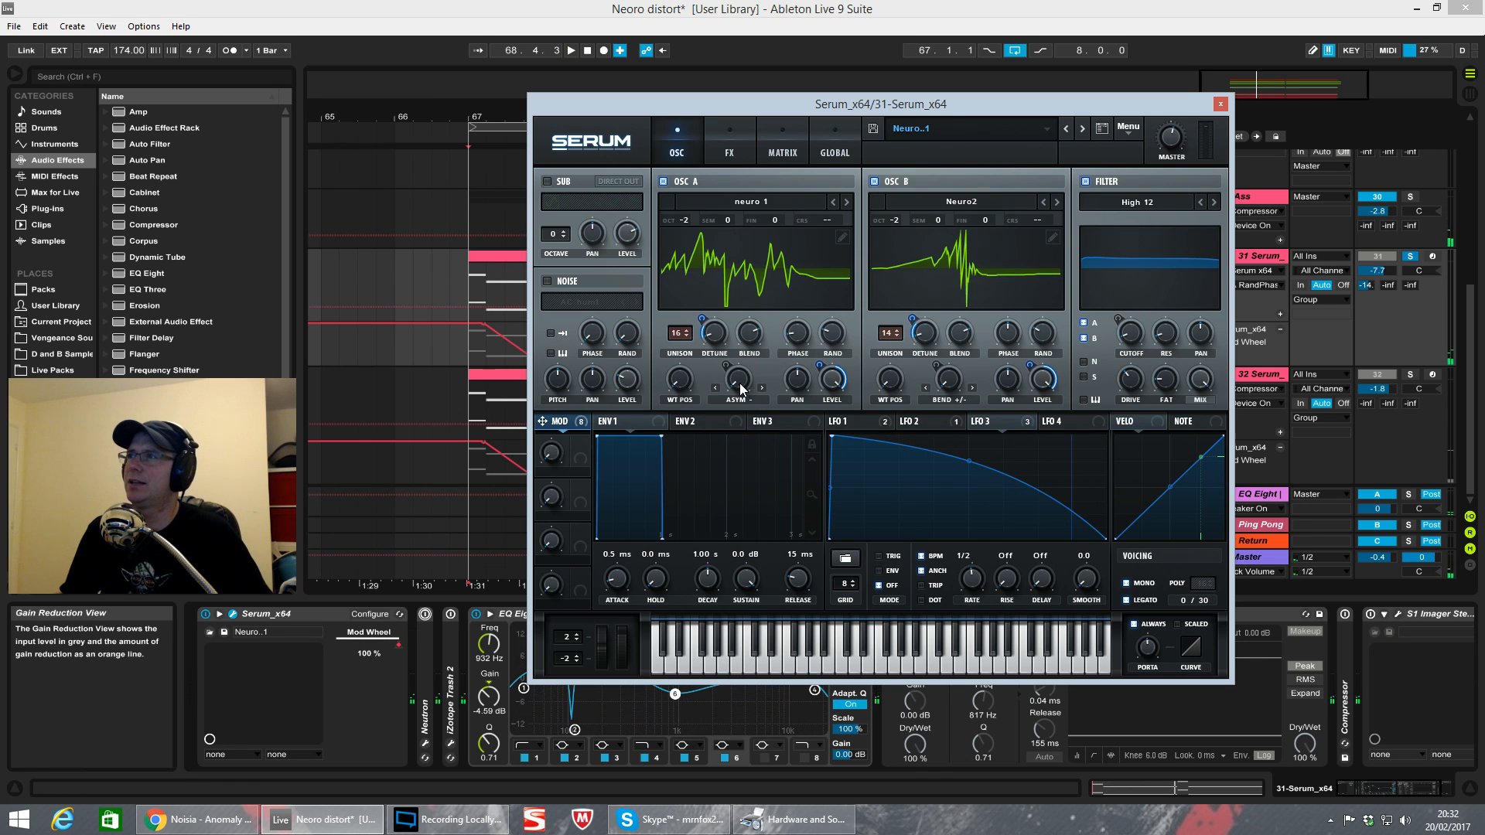
Step: Compare the three LFOs, return to LFO 1 and play the bass to hear its warp modulation
{"action": "left_click", "coordinate": [885, 427]}
{"action": "left_click", "coordinate": [980, 429]}
{"action": "left_click", "coordinate": [940, 424]}
{"action": "left_click", "coordinate": [873, 422]}
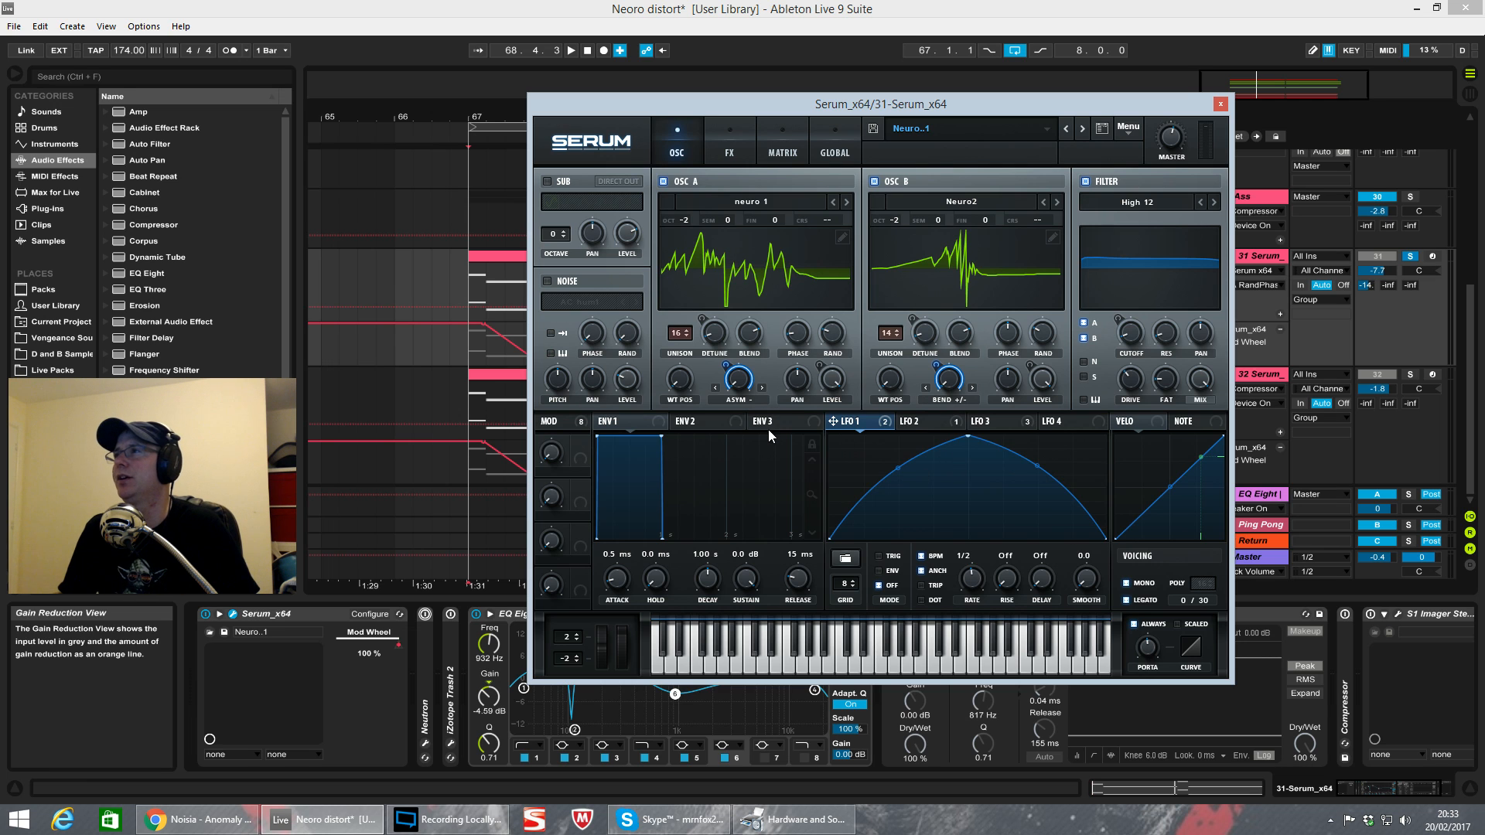
{"action": "key", "text": "space"}
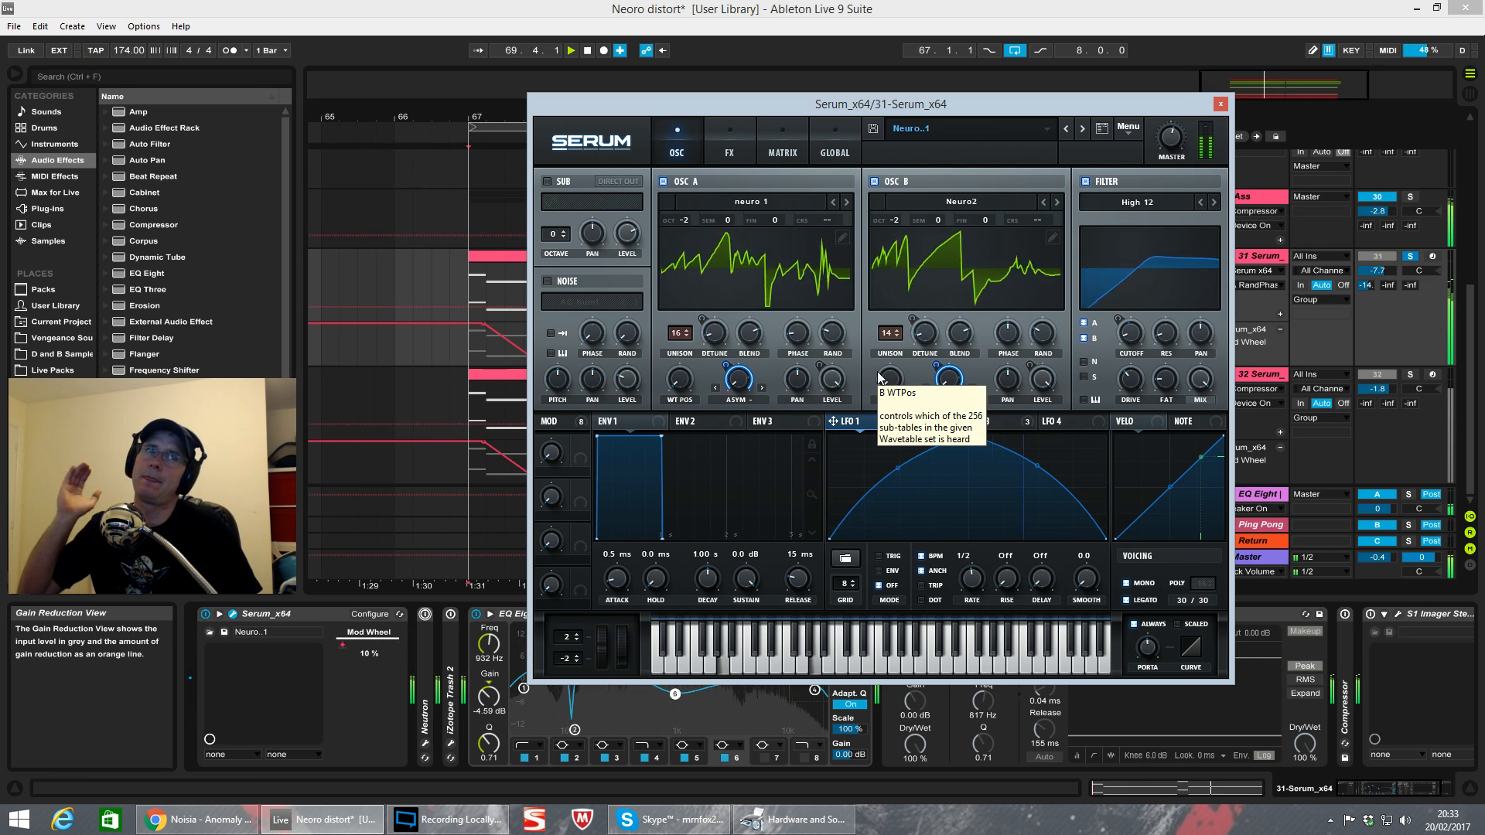
{"action": "key", "text": "space"}
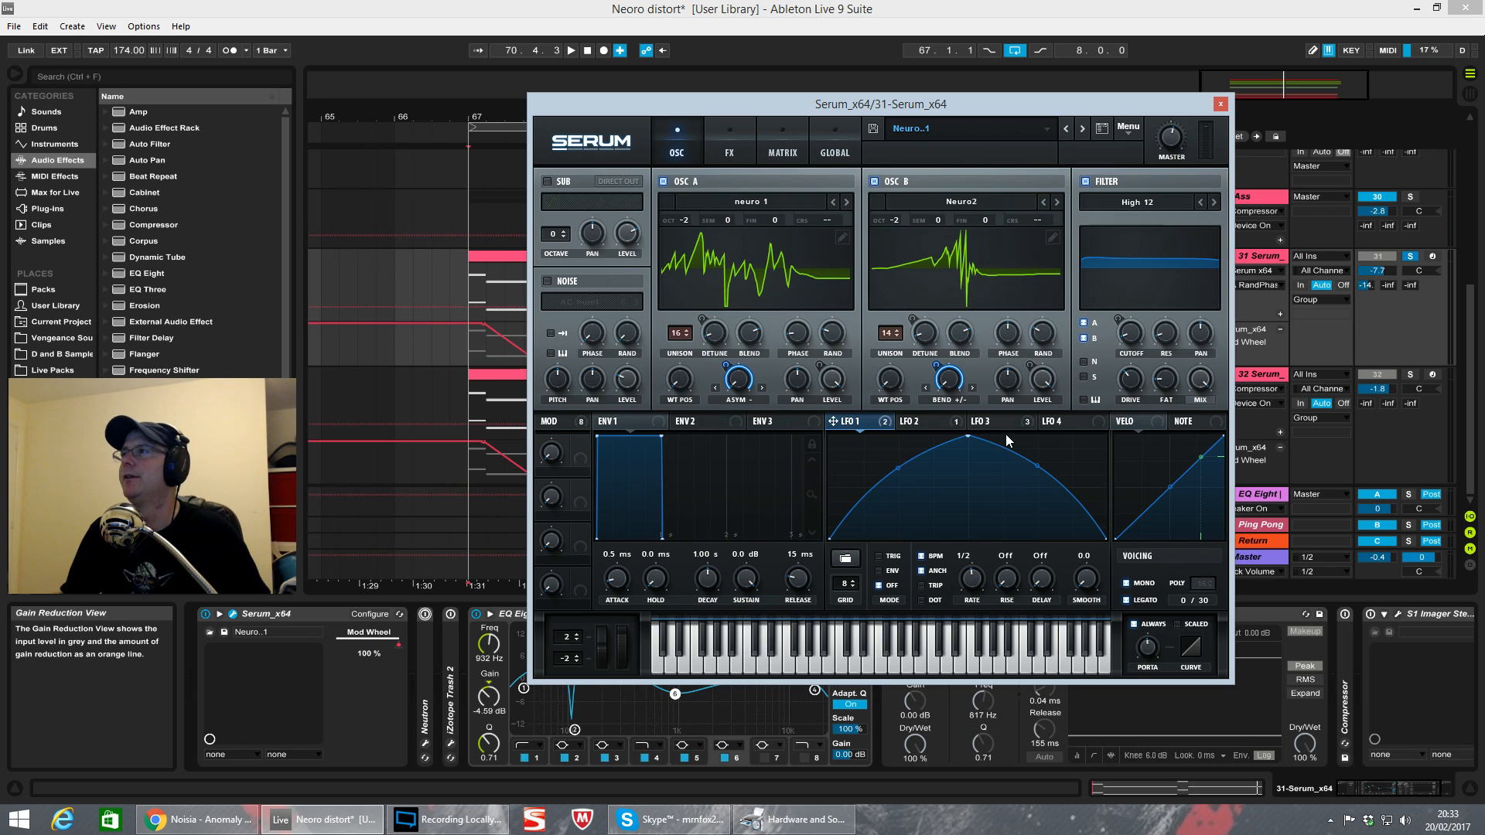
Step: Show LFO 2's shape and filter cutoff modulation, and play the bass to hear it
{"action": "left_click", "coordinate": [921, 423]}
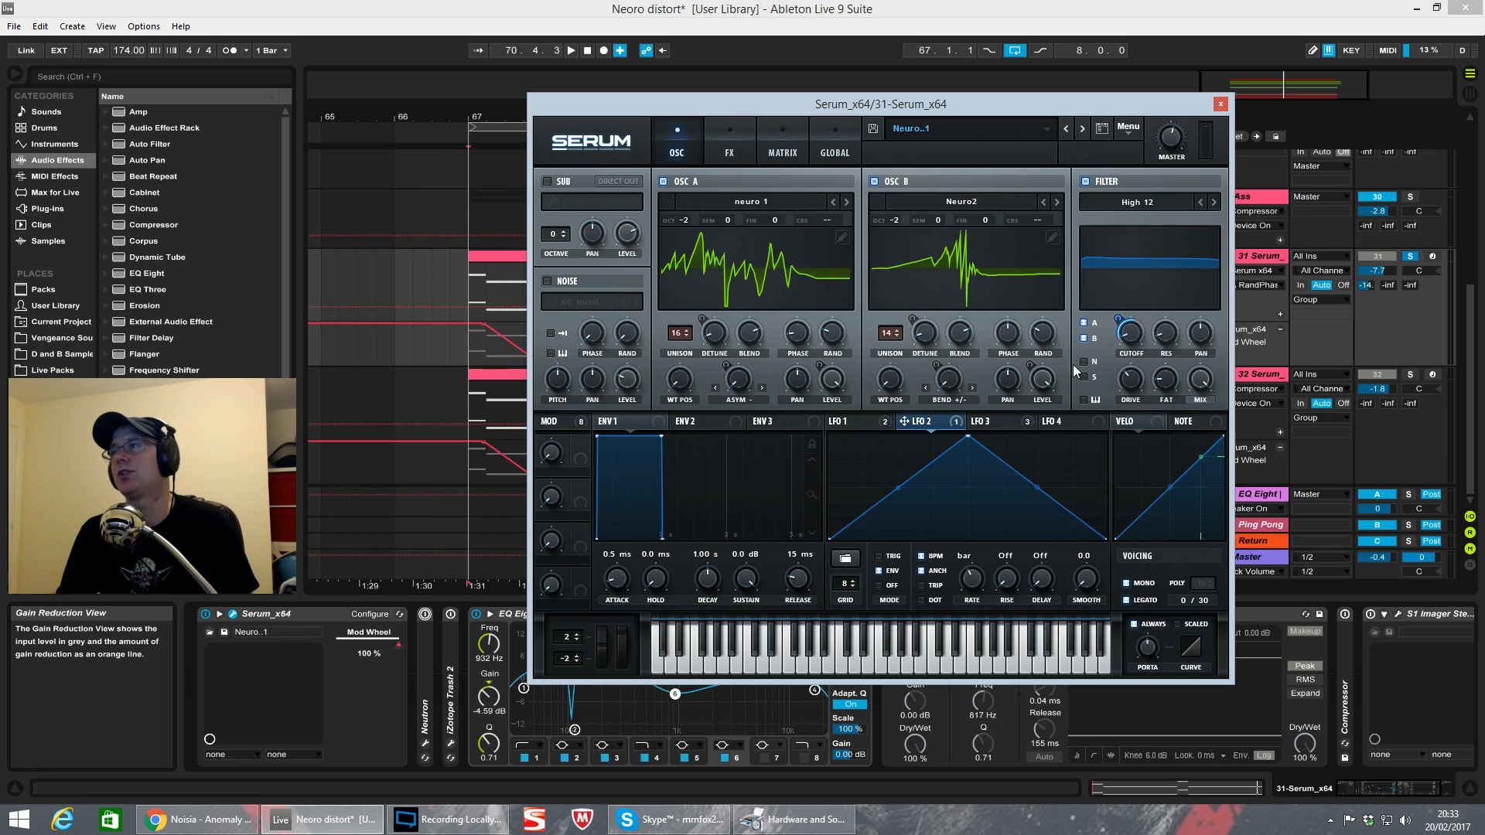
{"action": "key", "text": "space"}
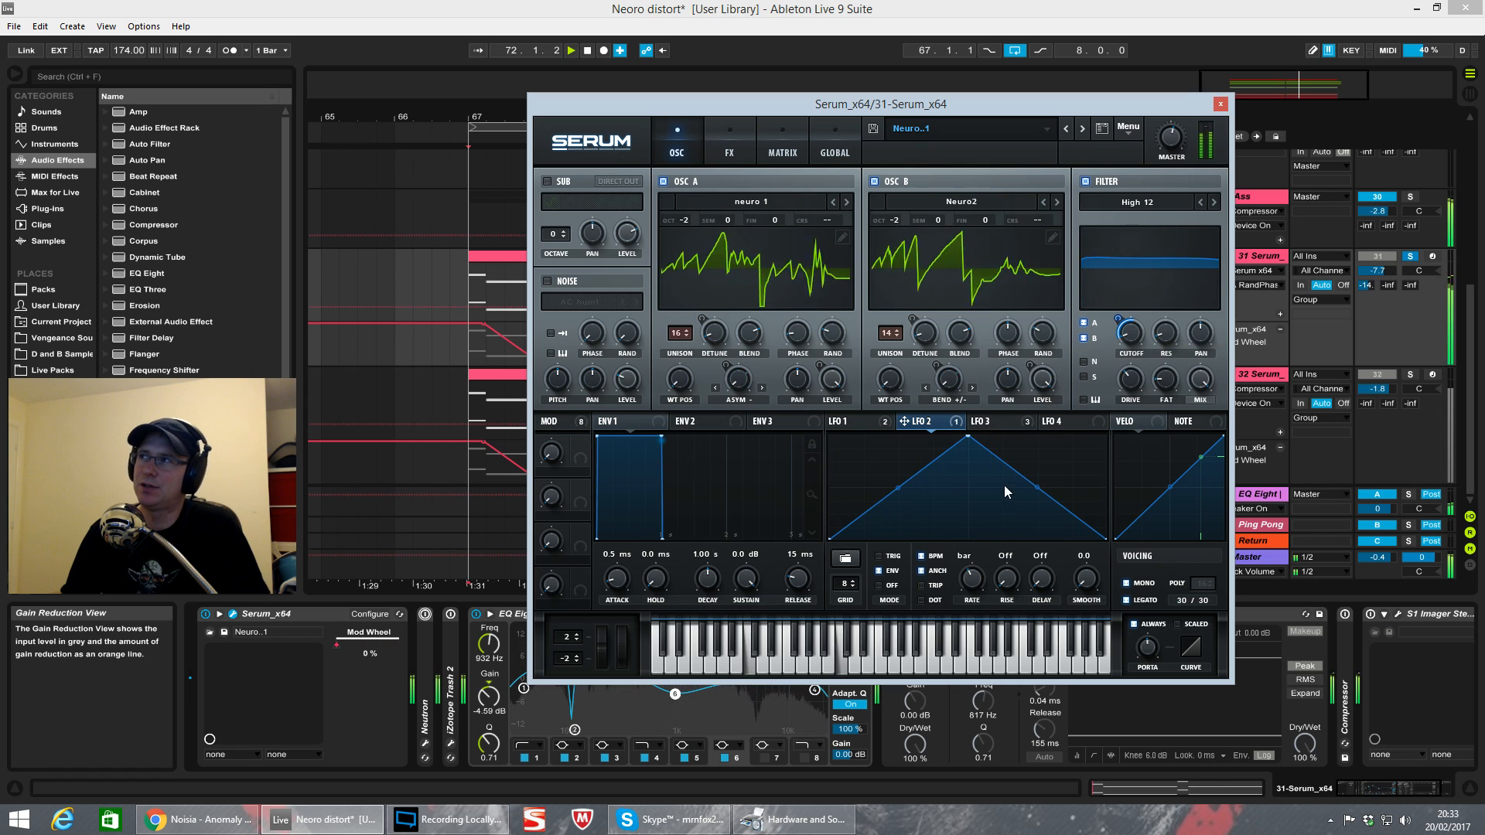
{"action": "key", "text": "space"}
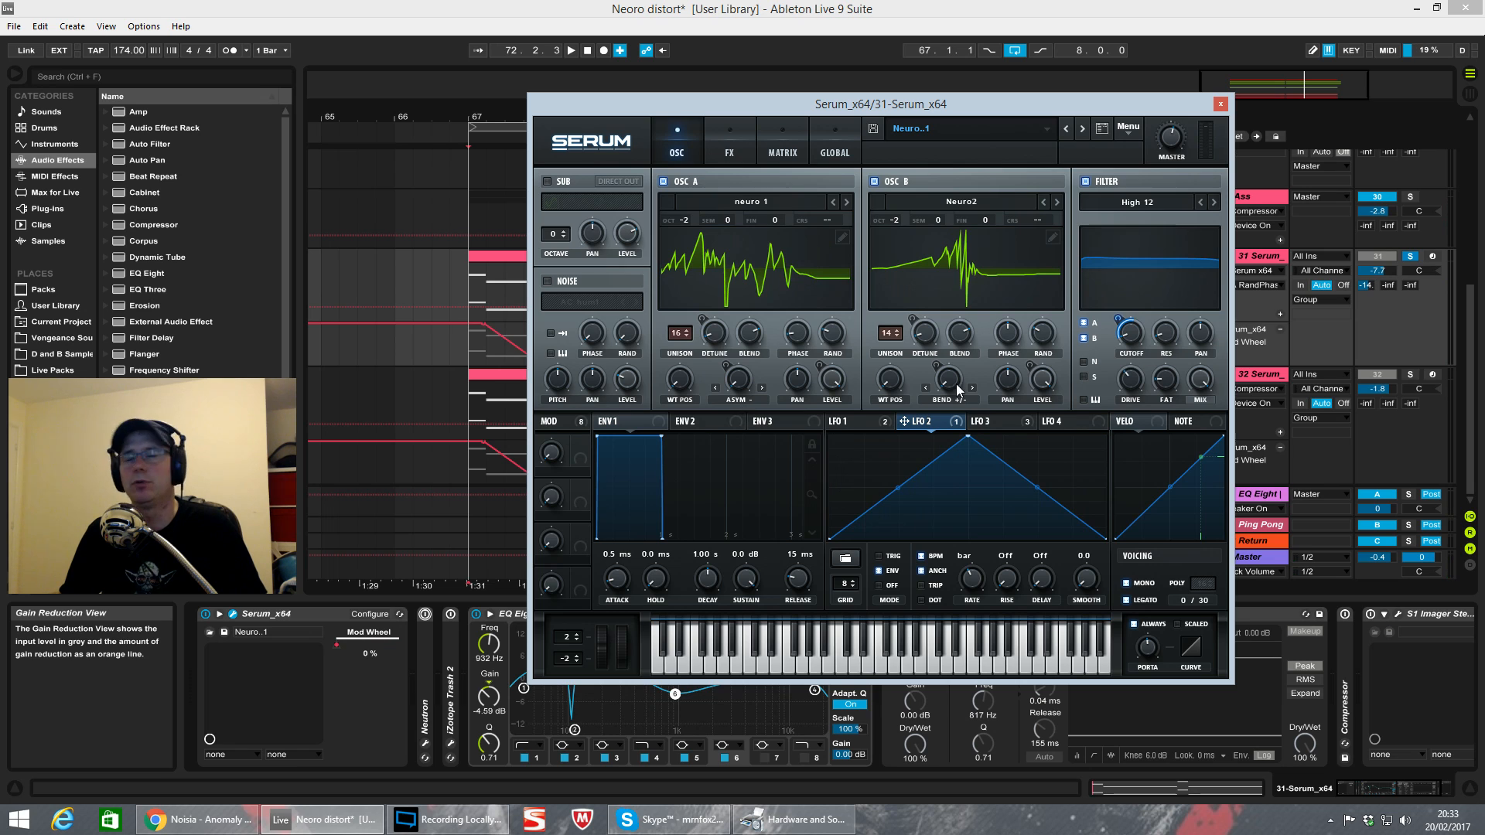
Step: Show LFO 3's shape and its destinations in the modulation matrix while playing the bass, and return to the oscillators
{"action": "left_click", "coordinate": [1001, 425]}
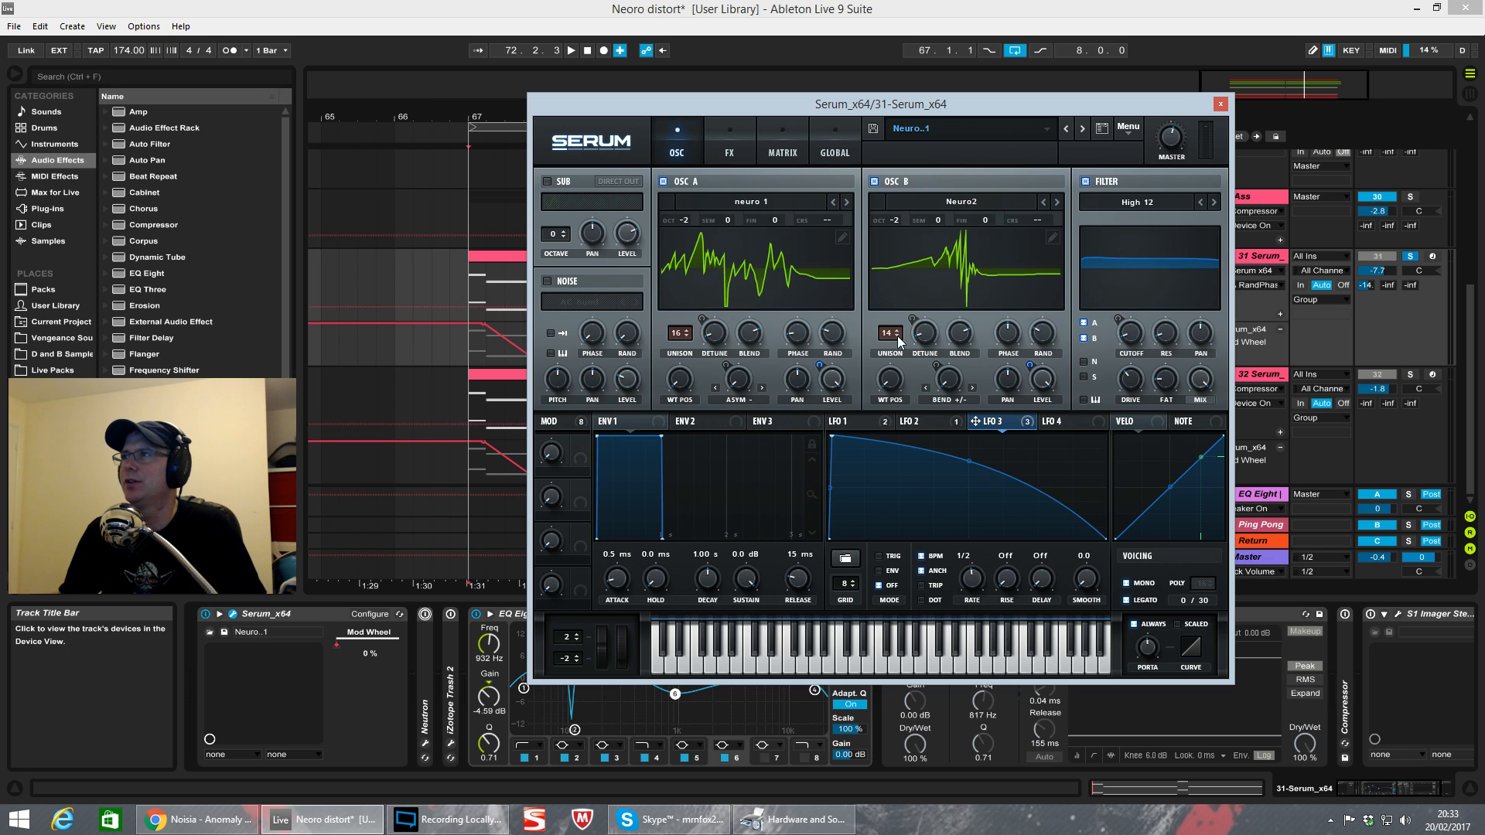
{"action": "key", "text": "space"}
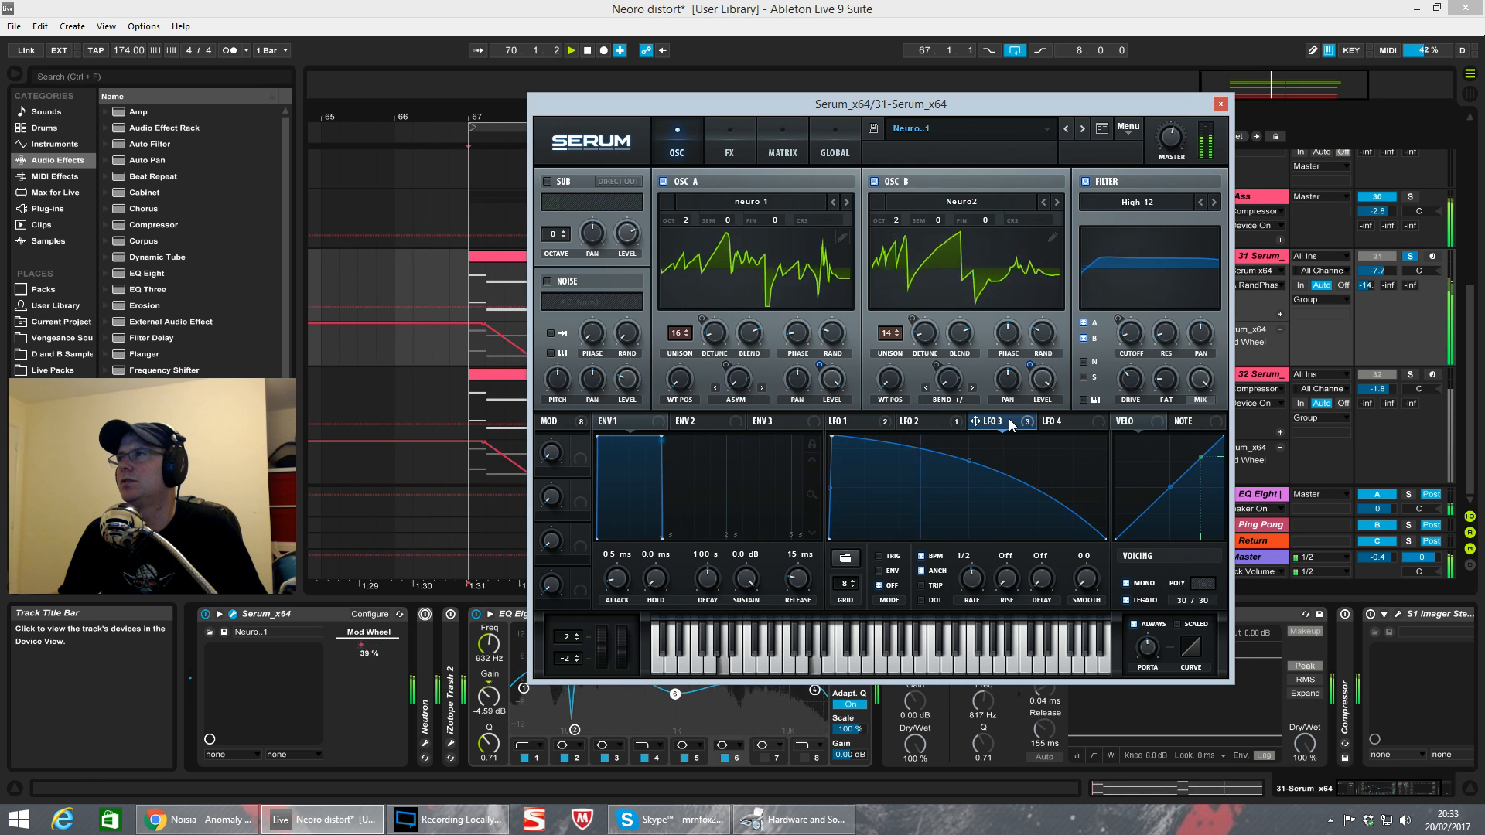
{"action": "left_click", "coordinate": [782, 152]}
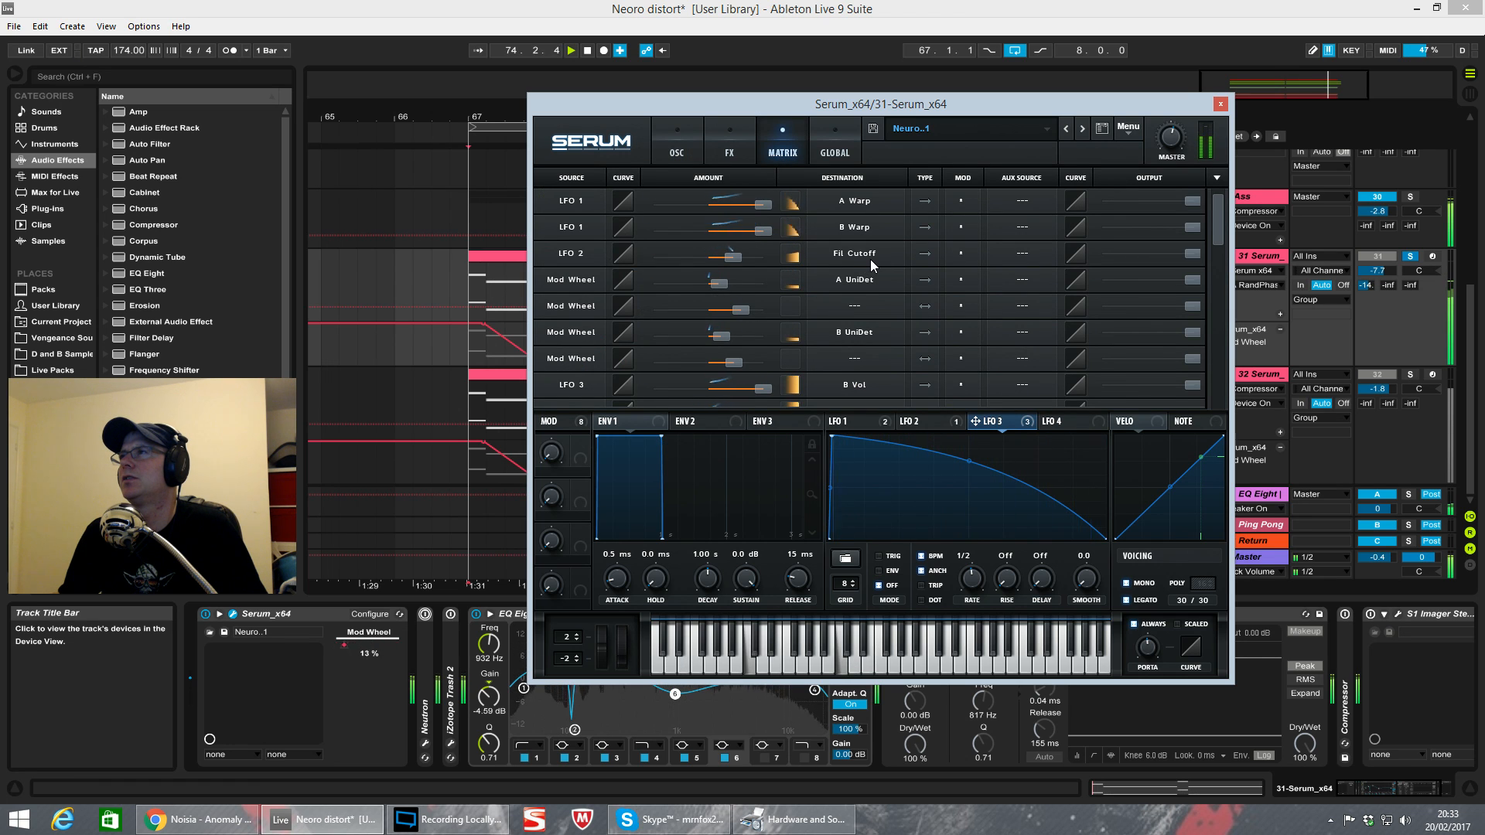
{"action": "scroll", "coordinate": [874, 279], "scroll_direction": "down", "scroll_amount": 2}
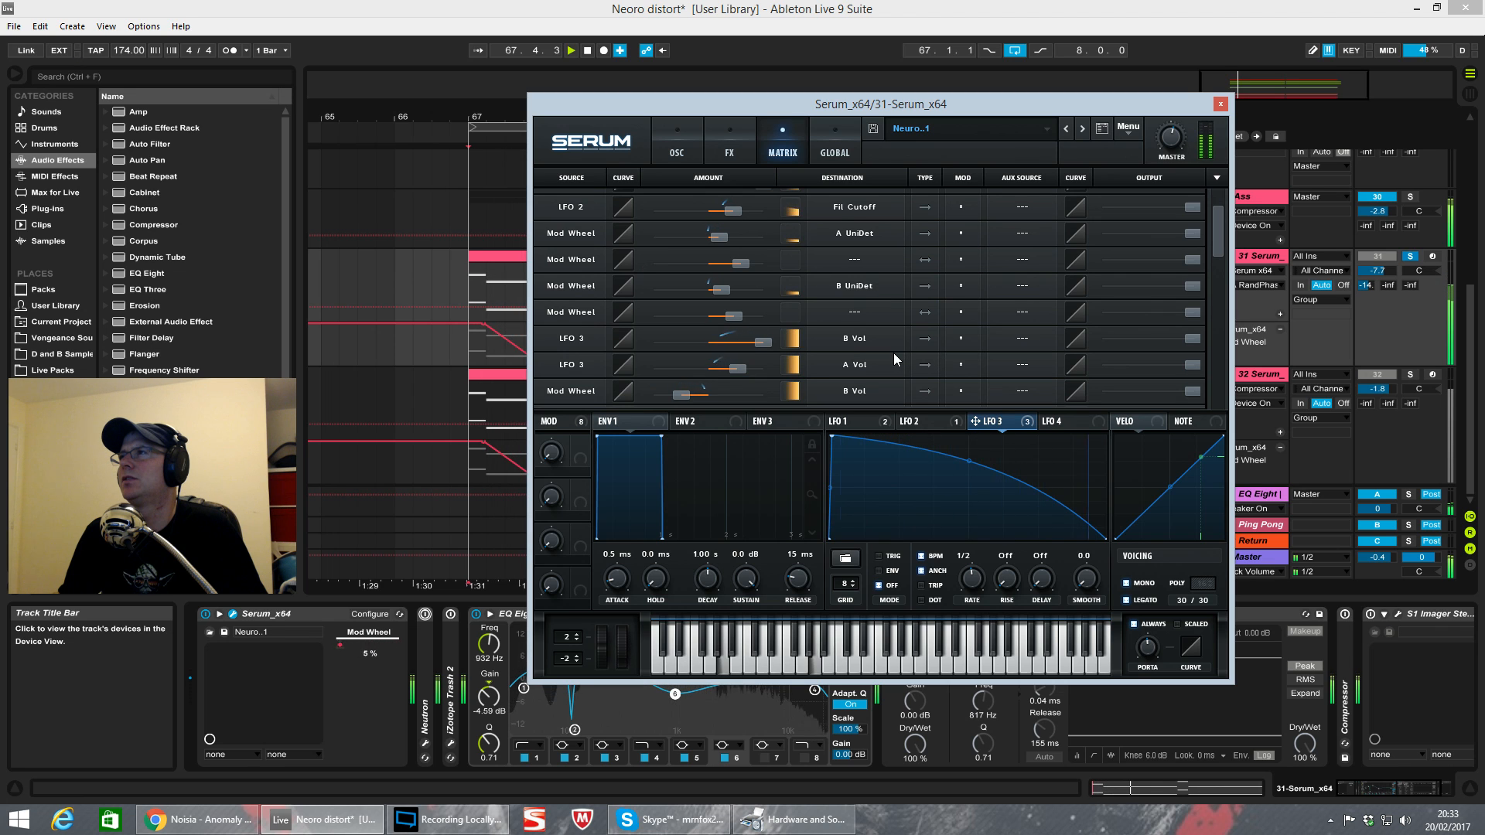
{"action": "left_click", "coordinate": [677, 149]}
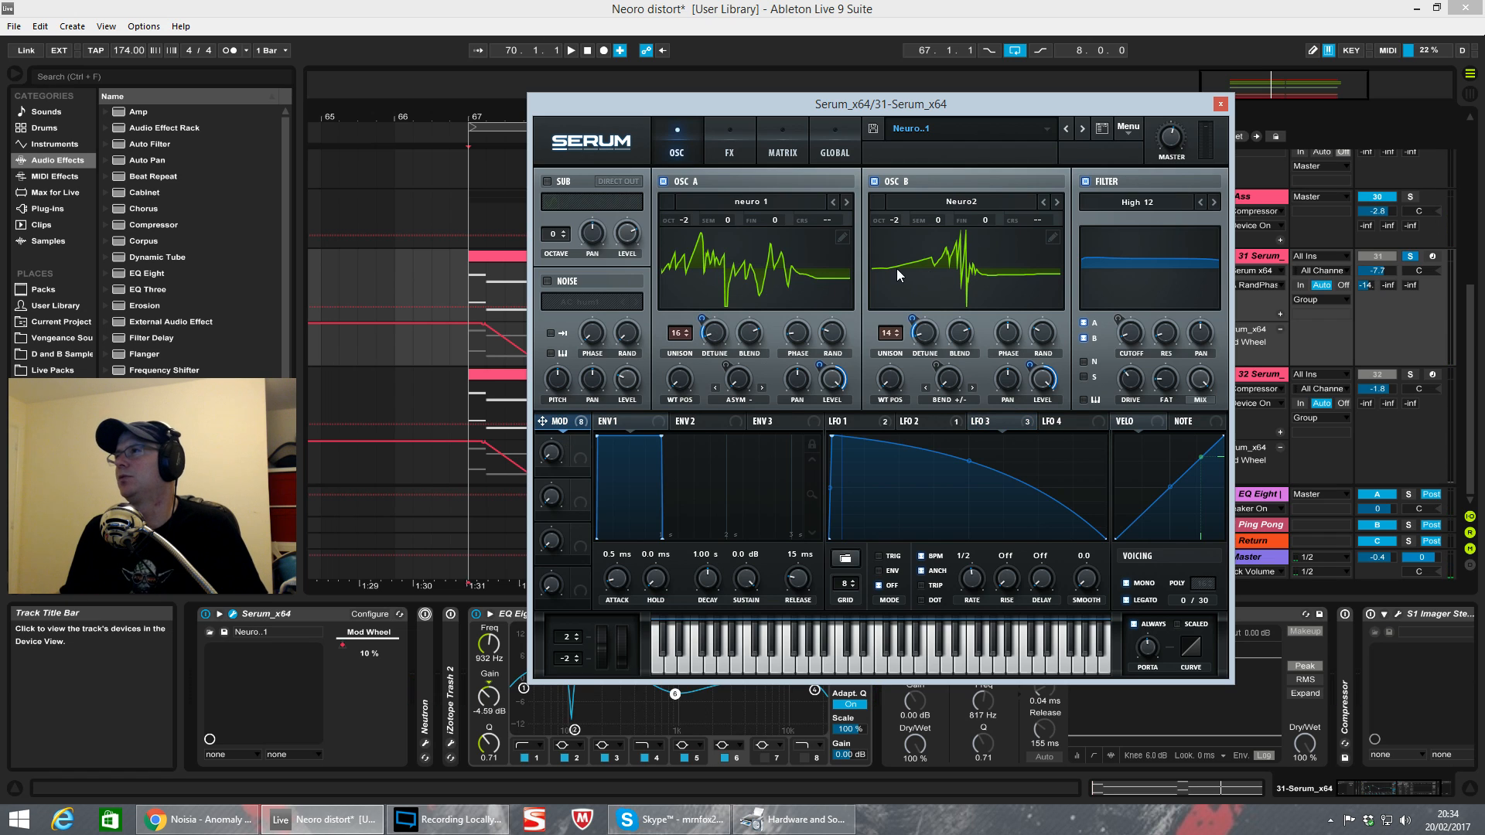
{"action": "left_click_drag", "start_coordinate": [840, 109], "coordinate": [839, 112]}
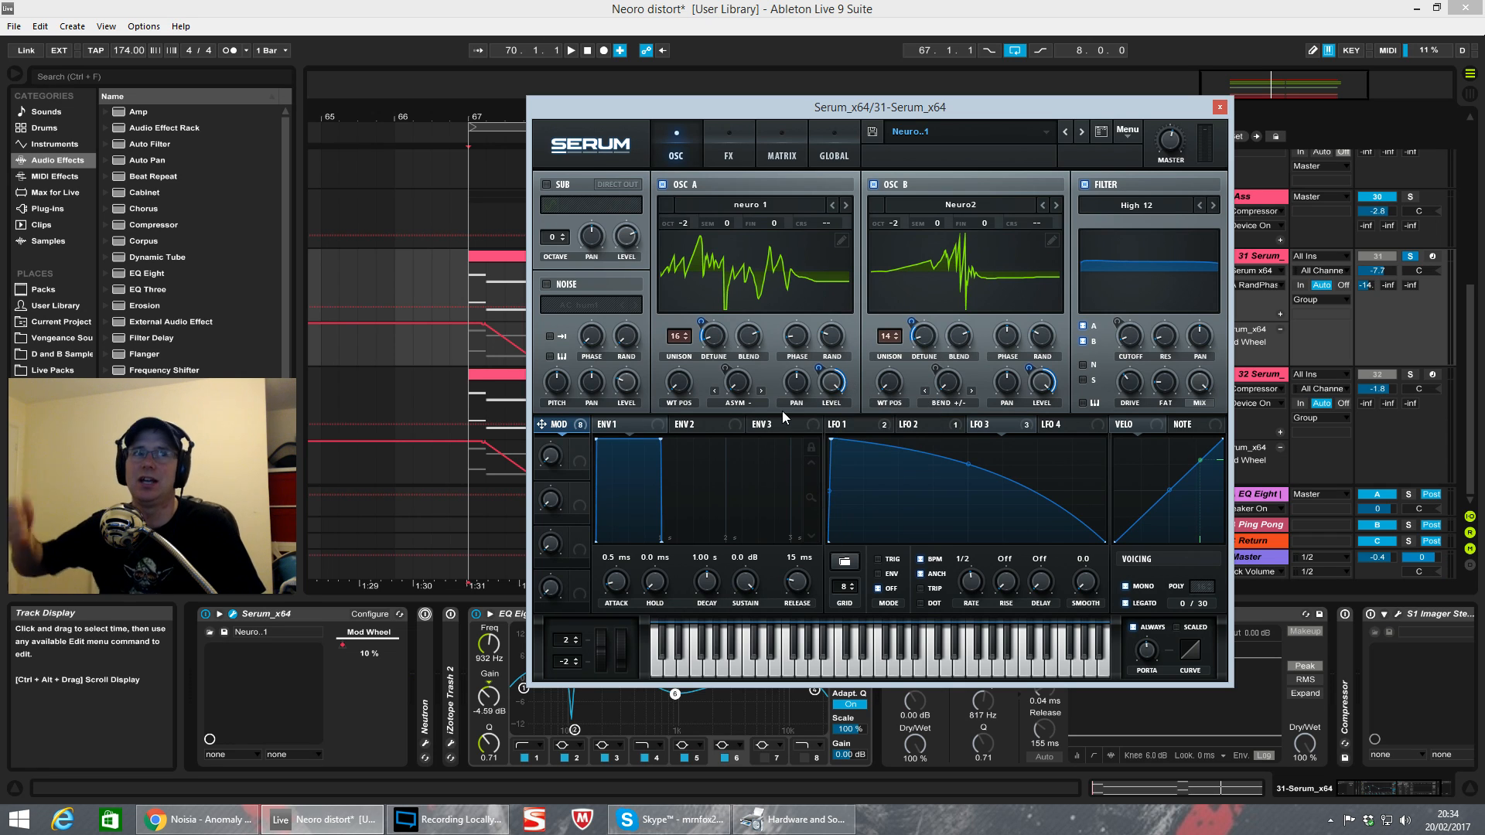
Step: Switch off Serum's Hyper/Dimension, Distortion, Phaser, Filter and Reverb effects, and briefly play the dry bass
{"action": "left_click", "coordinate": [729, 156]}
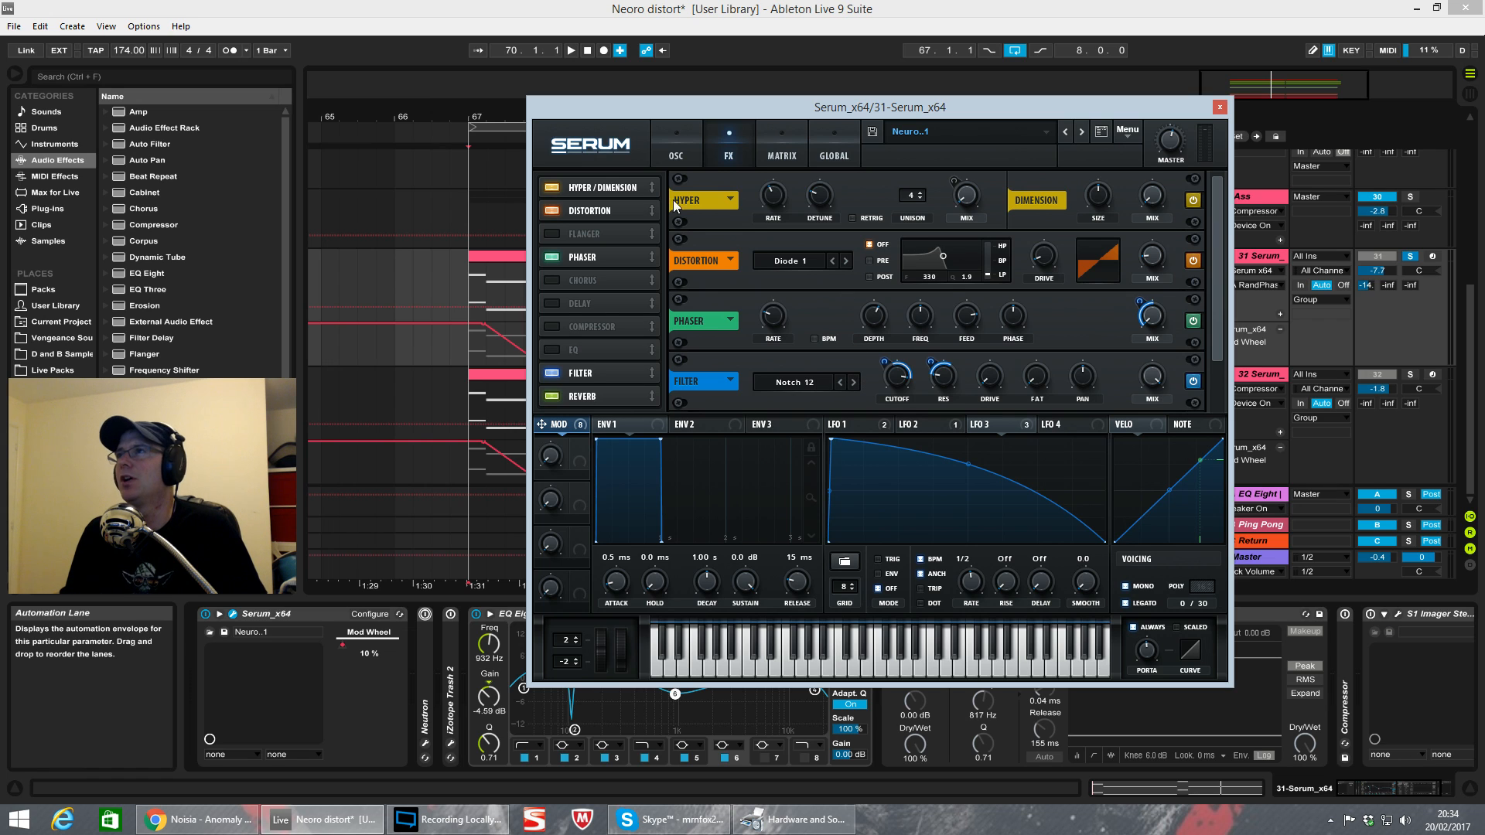
{"action": "left_click", "coordinate": [552, 188]}
{"action": "left_click", "coordinate": [552, 211]}
{"action": "left_click", "coordinate": [552, 257]}
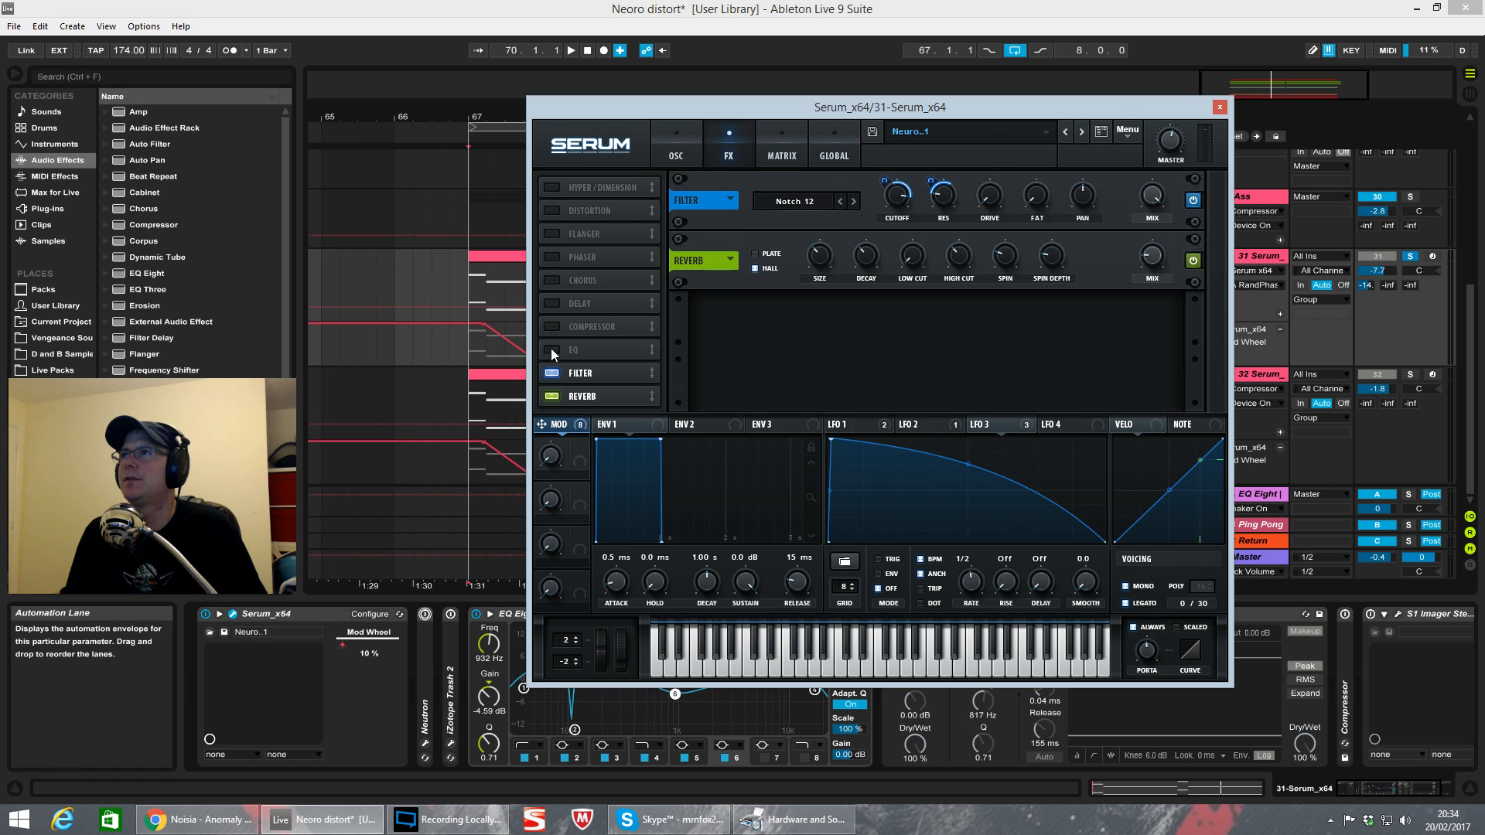
{"action": "left_click", "coordinate": [551, 394]}
{"action": "left_click", "coordinate": [550, 374]}
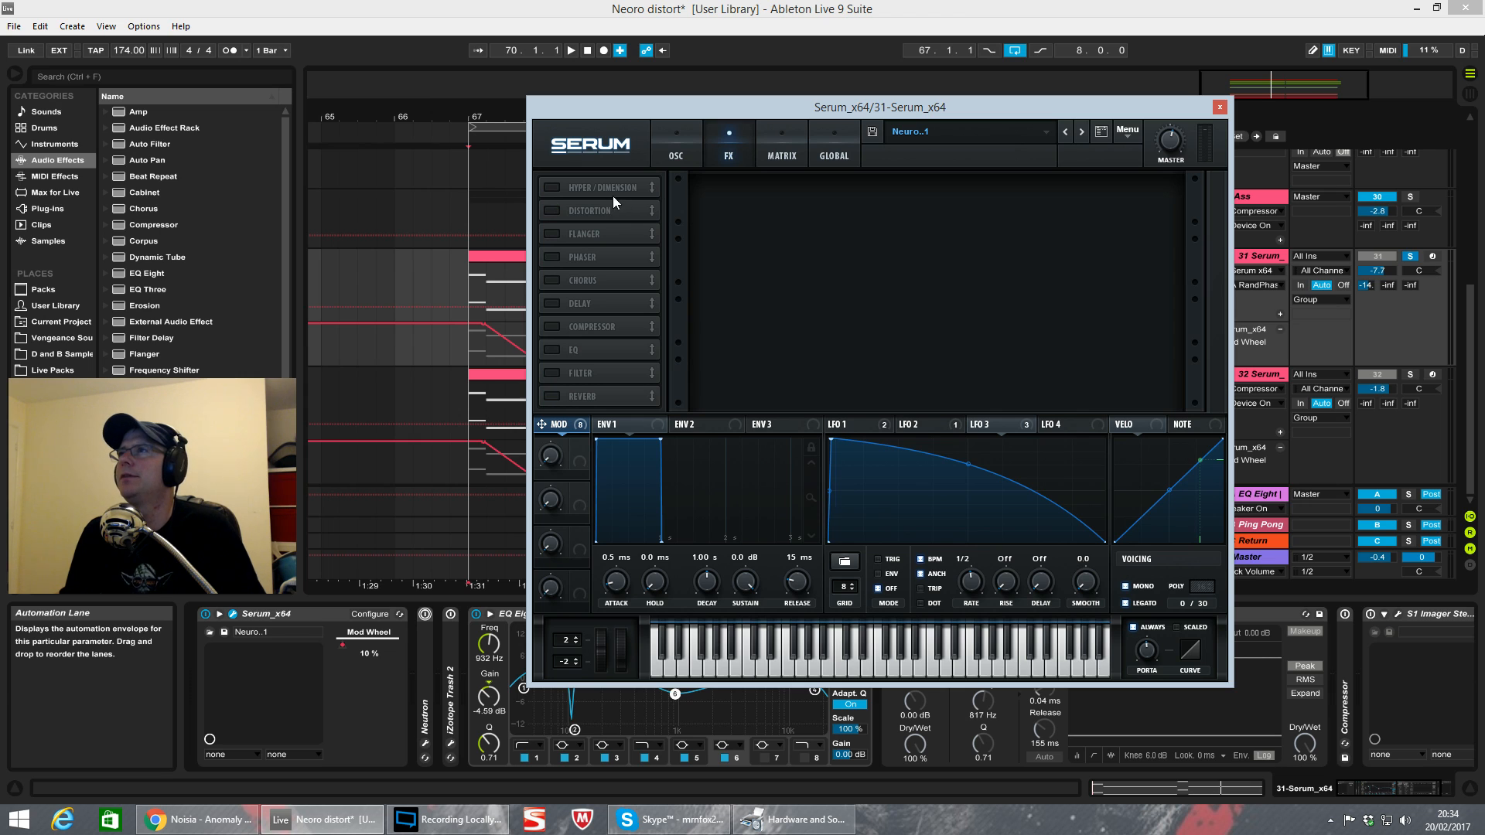
{"action": "key", "text": "space"}
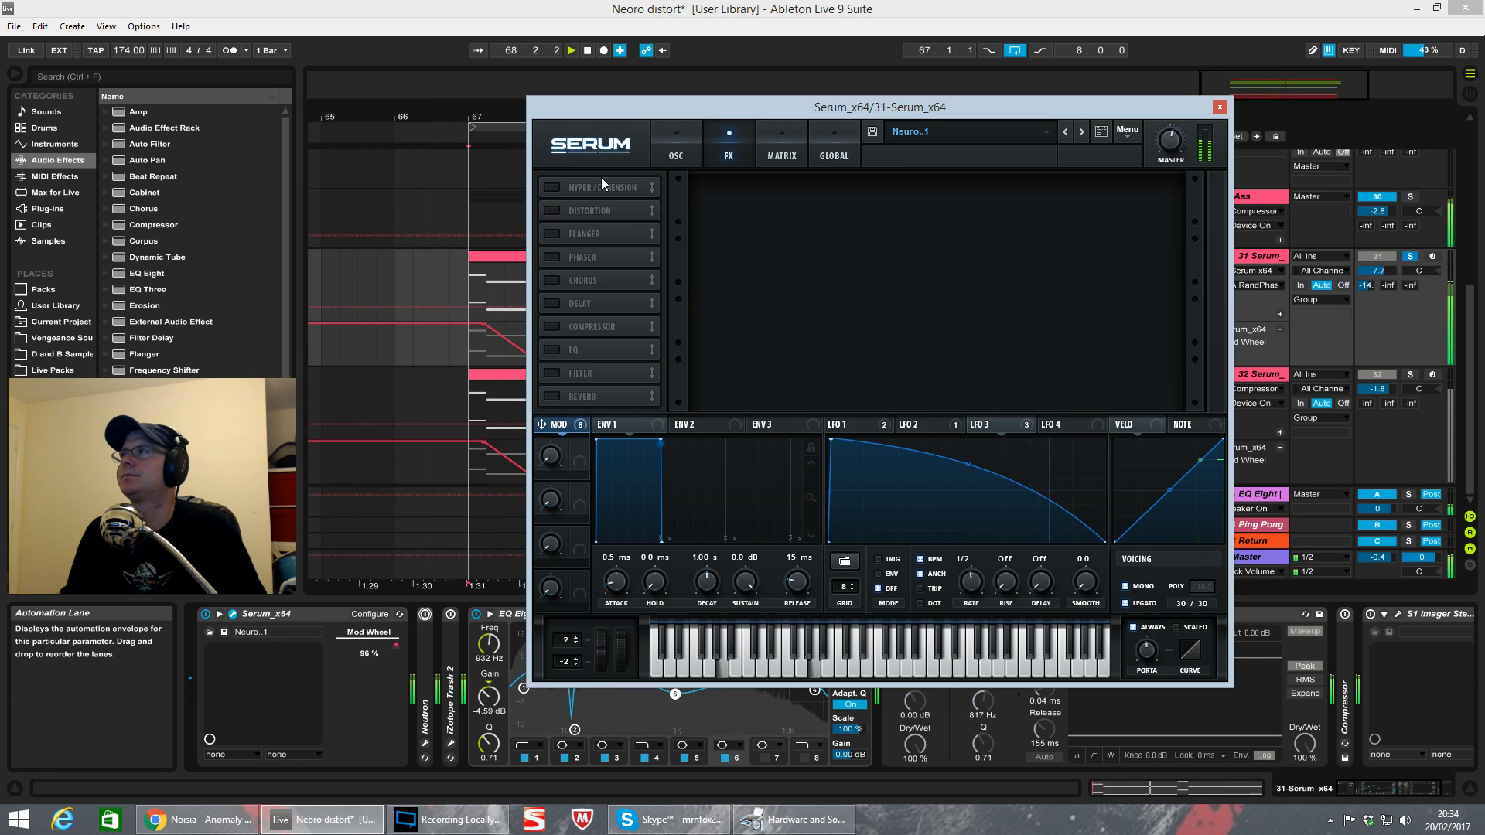
{"action": "key", "text": "space"}
Step: Turn Hyper/Dimension, Distortion and Phaser back on one by one, playing the bass to hear what each adds
{"action": "left_click", "coordinate": [553, 187]}
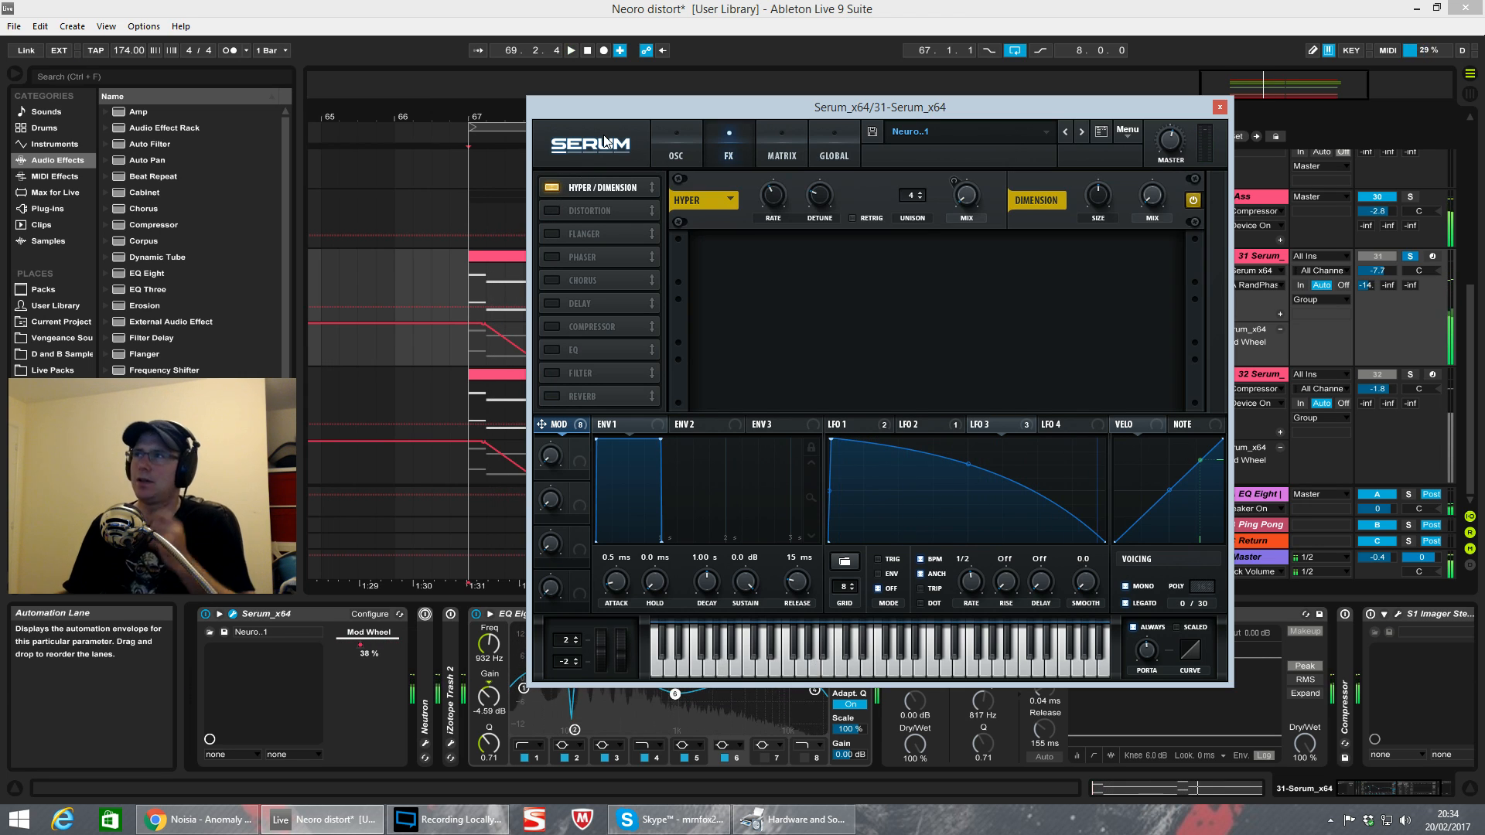
{"action": "key", "text": "space"}
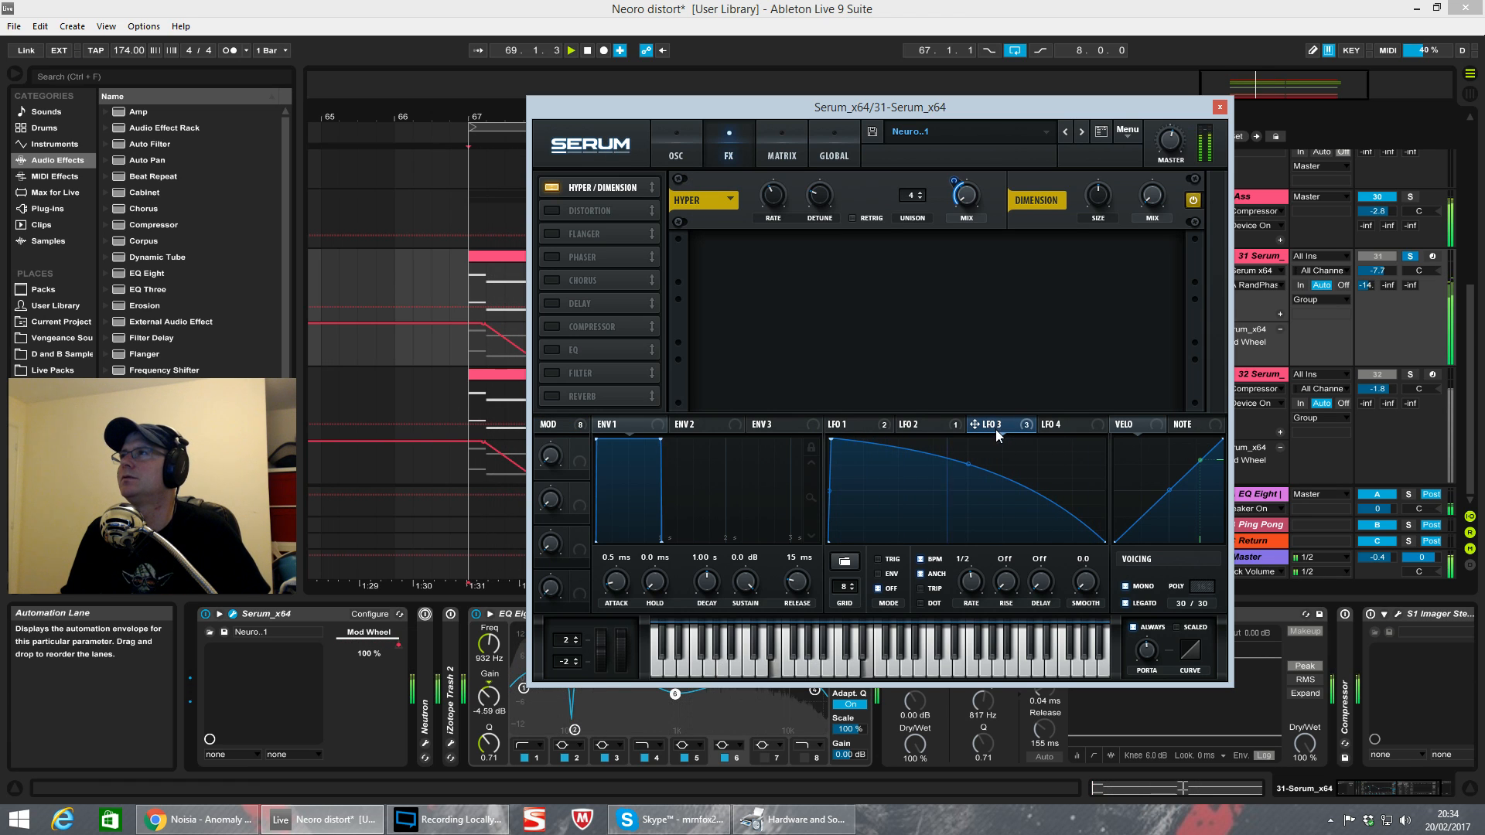
{"action": "key", "text": "space"}
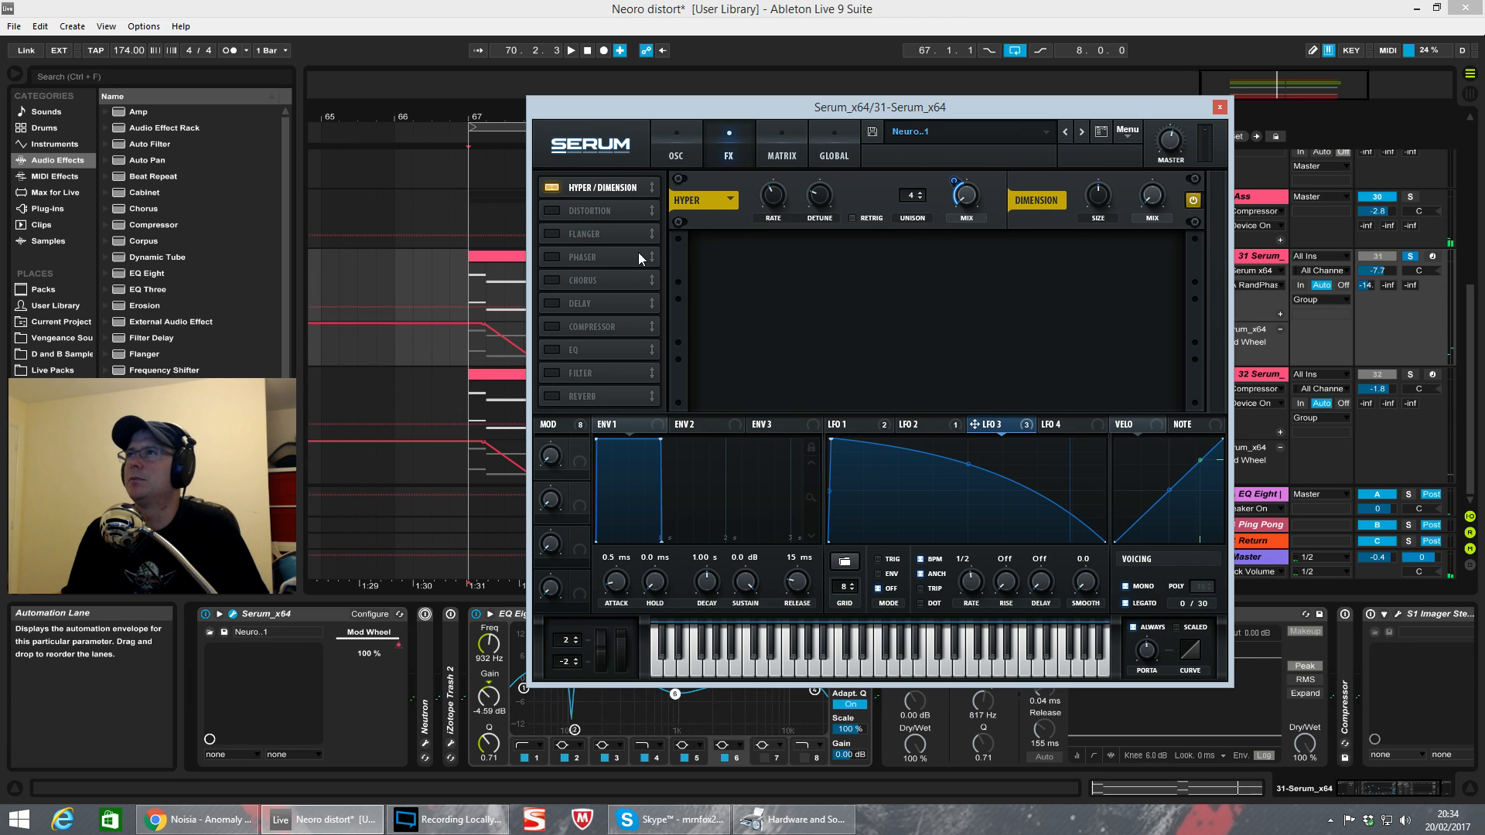
{"action": "left_click", "coordinate": [551, 211]}
{"action": "key", "text": "space"}
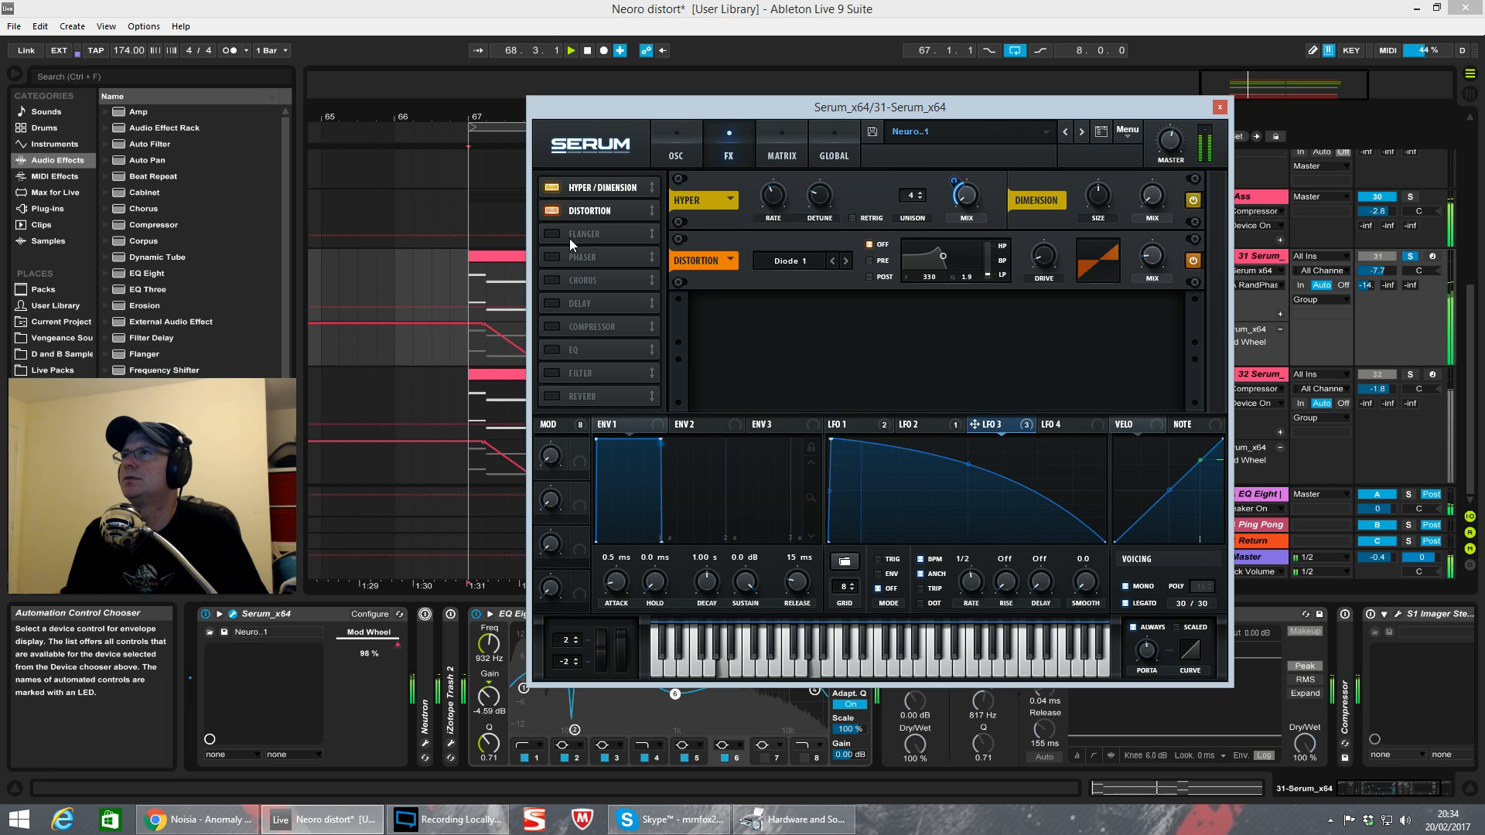
{"action": "left_click", "coordinate": [551, 255]}
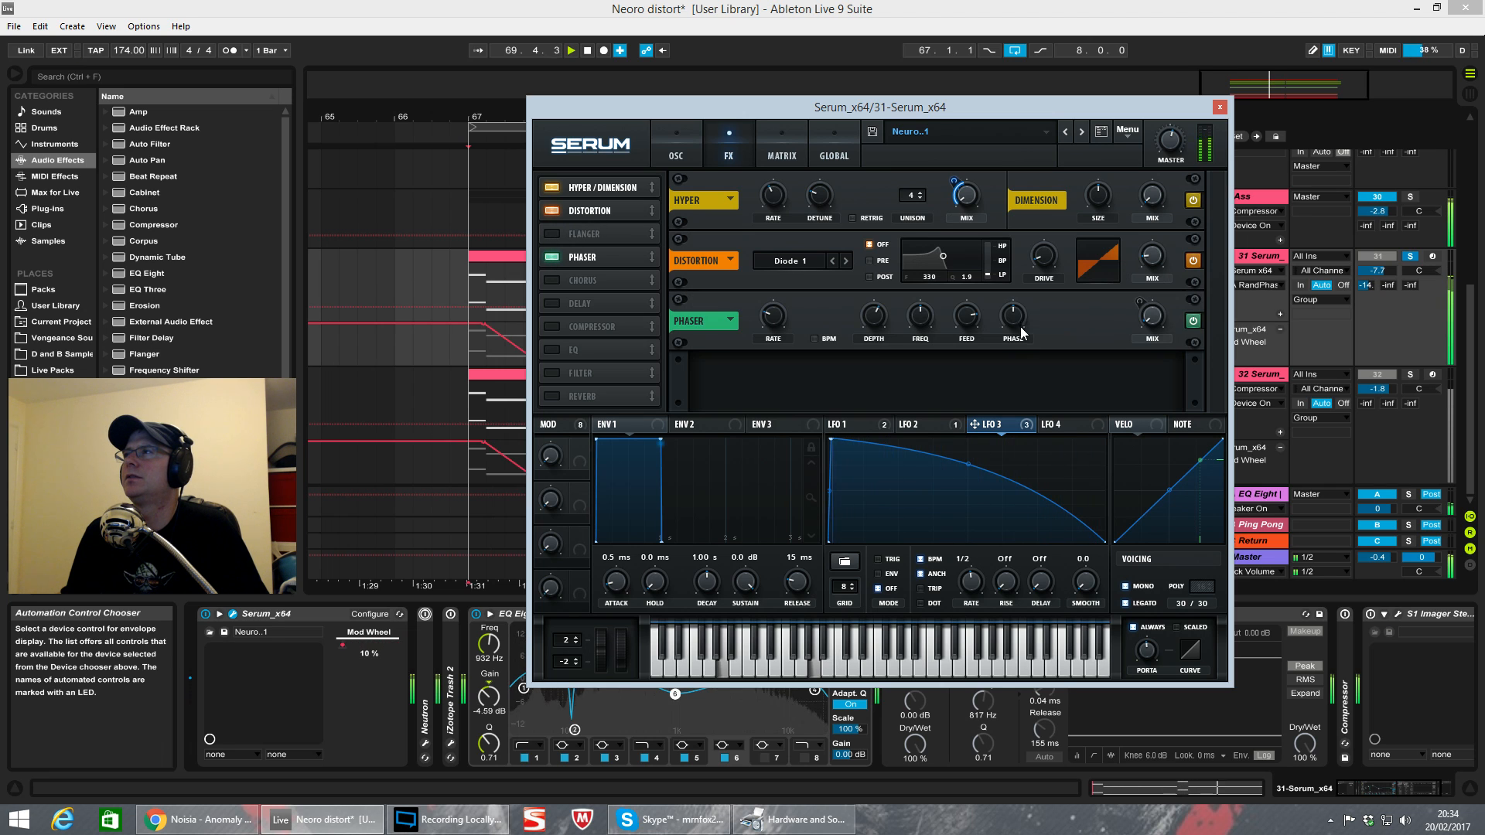
Step: Briefly try Serum's EQ and Compressor effects while the bass plays, switching each off again
{"action": "left_click", "coordinate": [552, 350]}
{"action": "left_click", "coordinate": [554, 349]}
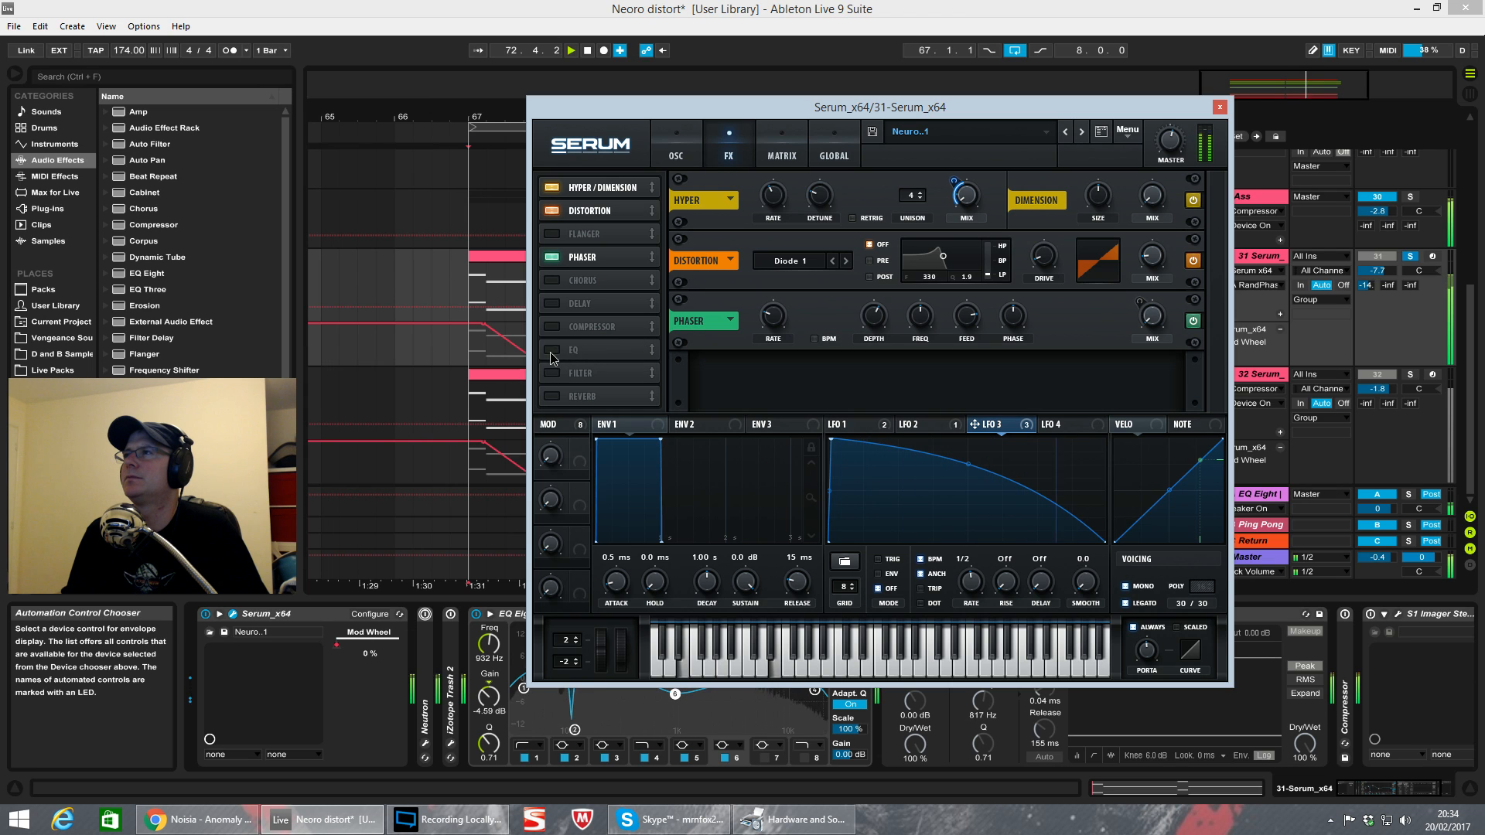
{"action": "left_click", "coordinate": [551, 326]}
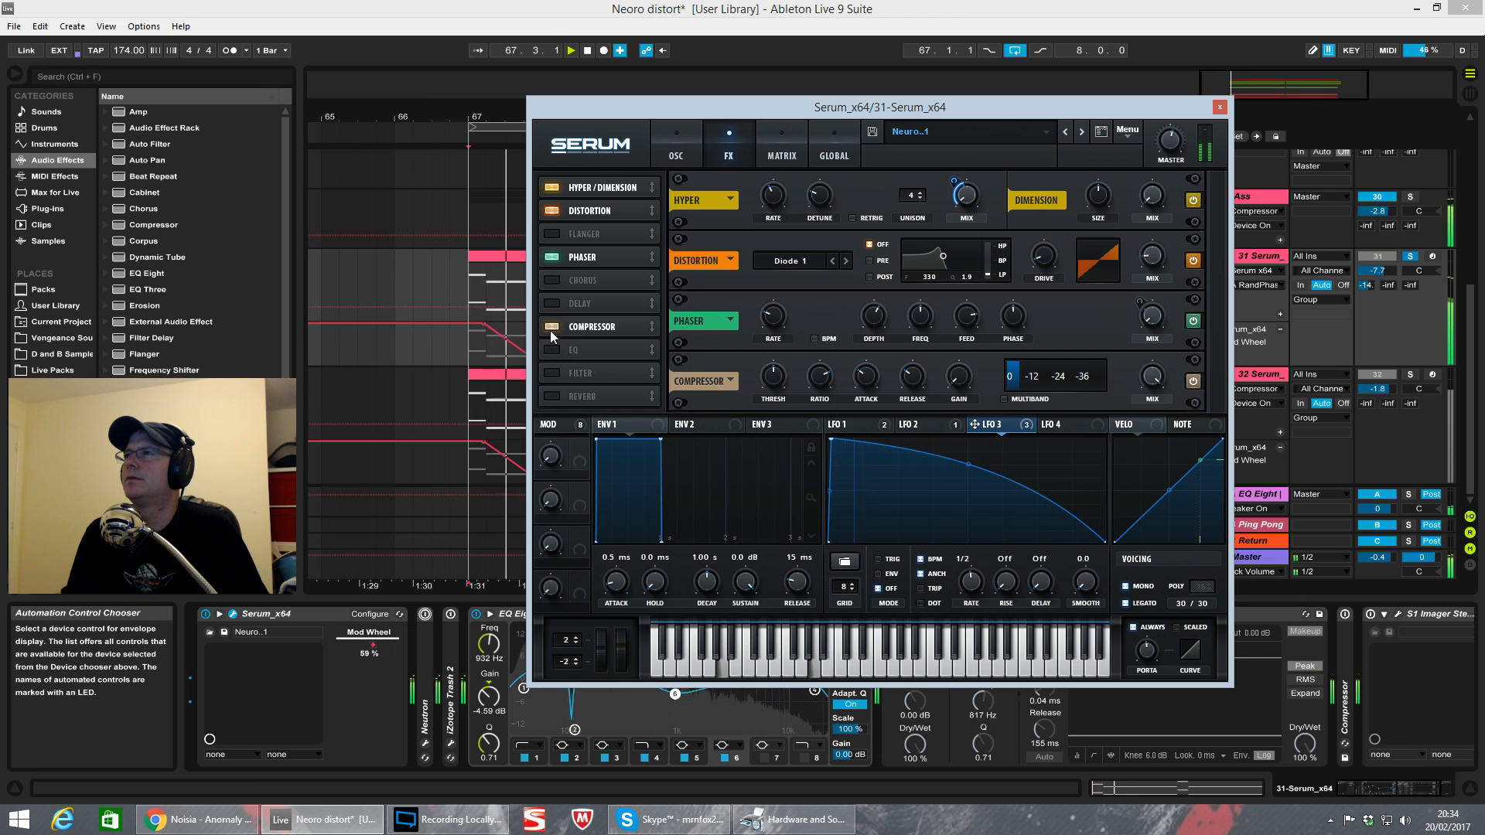
{"action": "left_click", "coordinate": [551, 327]}
Step: Turn on Serum's Filter, Reverb and EQ effects, and play the bass through the effects chain
{"action": "key", "text": "space"}
{"action": "left_click", "coordinate": [573, 376]}
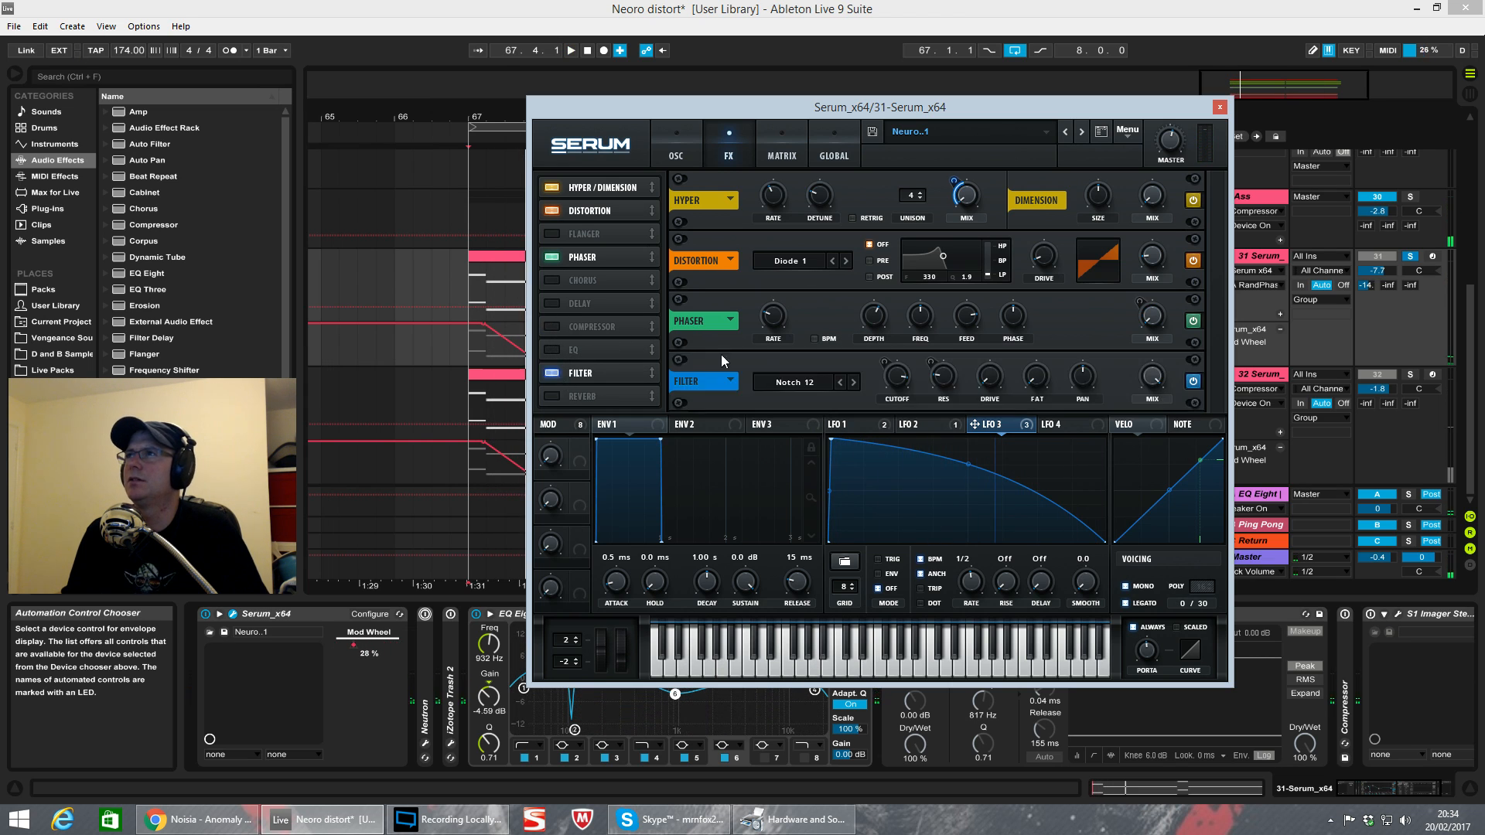
{"action": "left_click", "coordinate": [559, 399]}
{"action": "scroll", "coordinate": [685, 294], "scroll_direction": "down", "scroll_amount": 1}
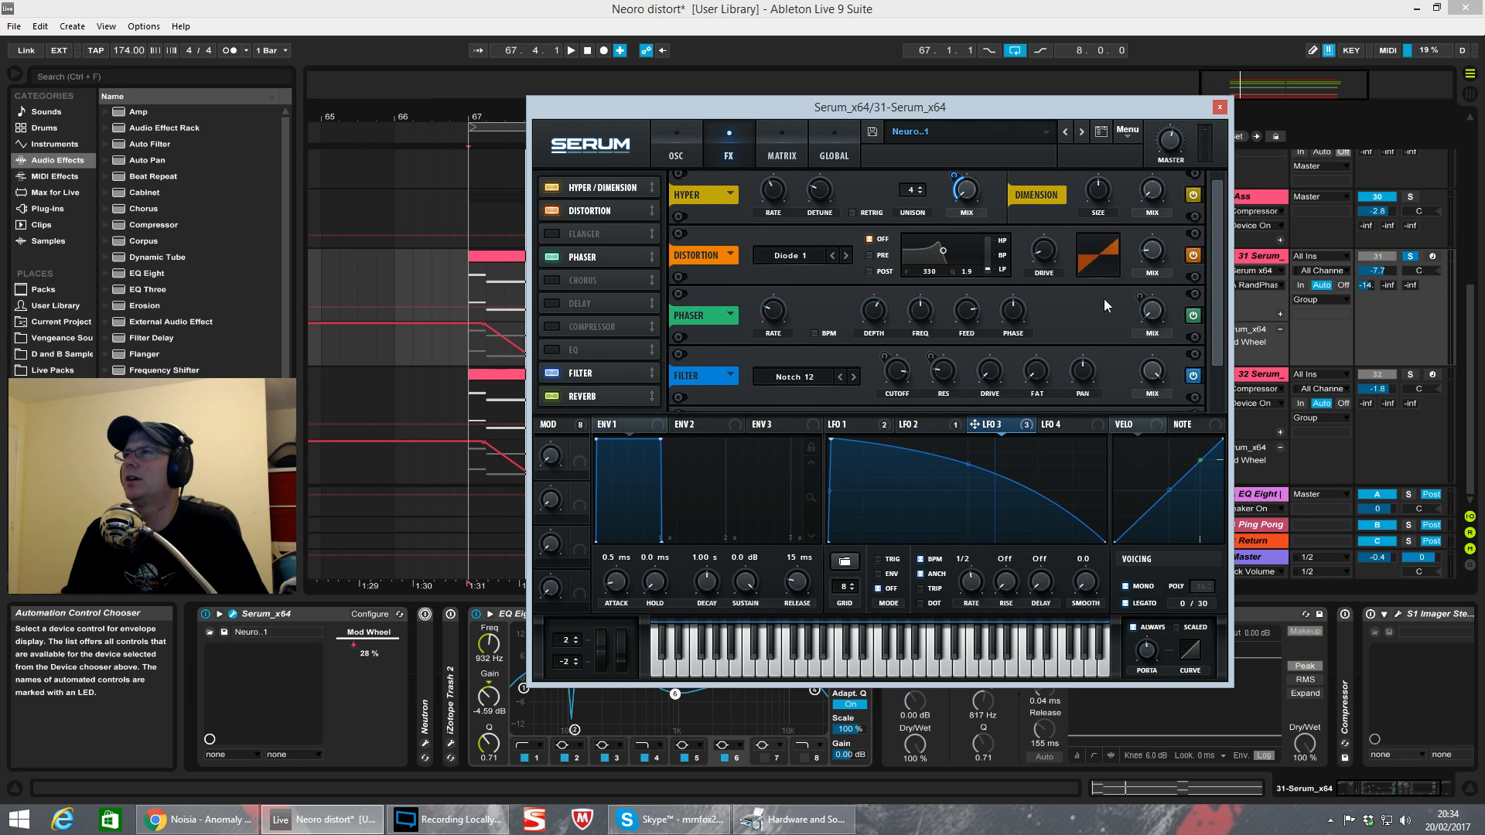
{"action": "scroll", "coordinate": [1222, 318], "scroll_direction": "down", "scroll_amount": 2}
{"action": "key", "text": "space"}
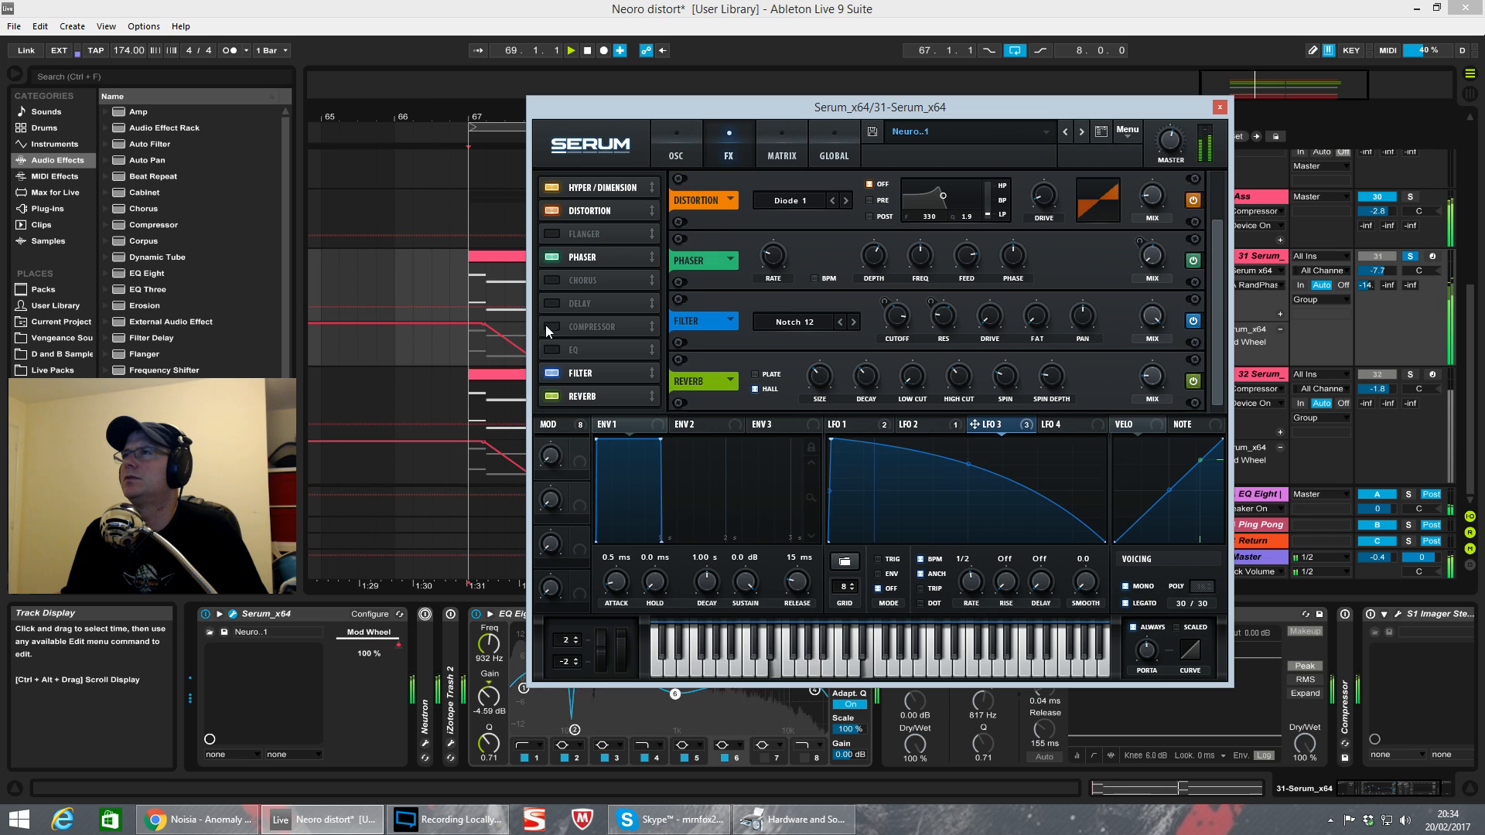
{"action": "left_click", "coordinate": [552, 350]}
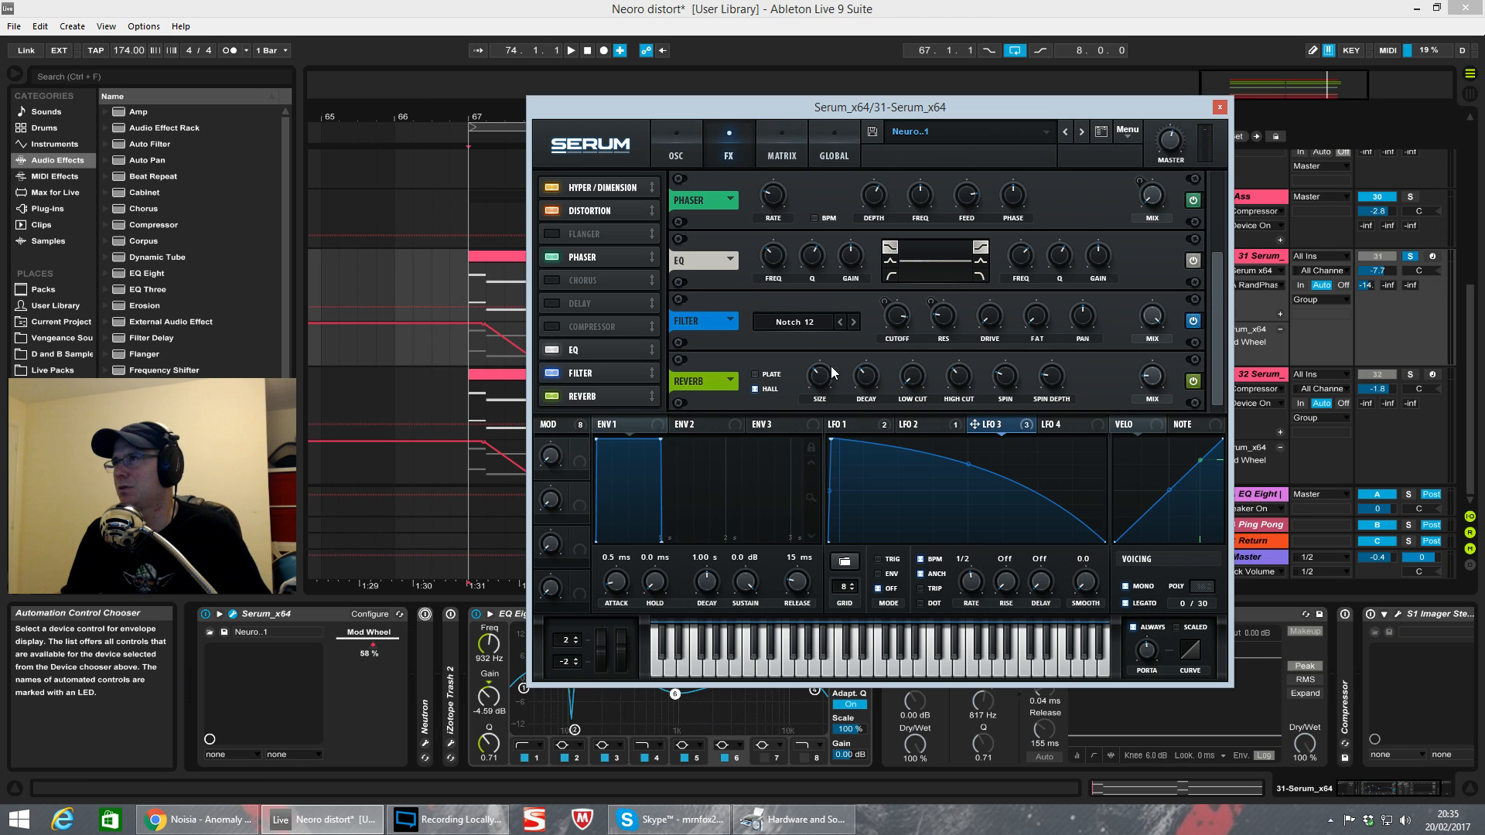
Step: Return to the oscillators and briefly play the bass with the effects active
{"action": "left_click", "coordinate": [679, 152]}
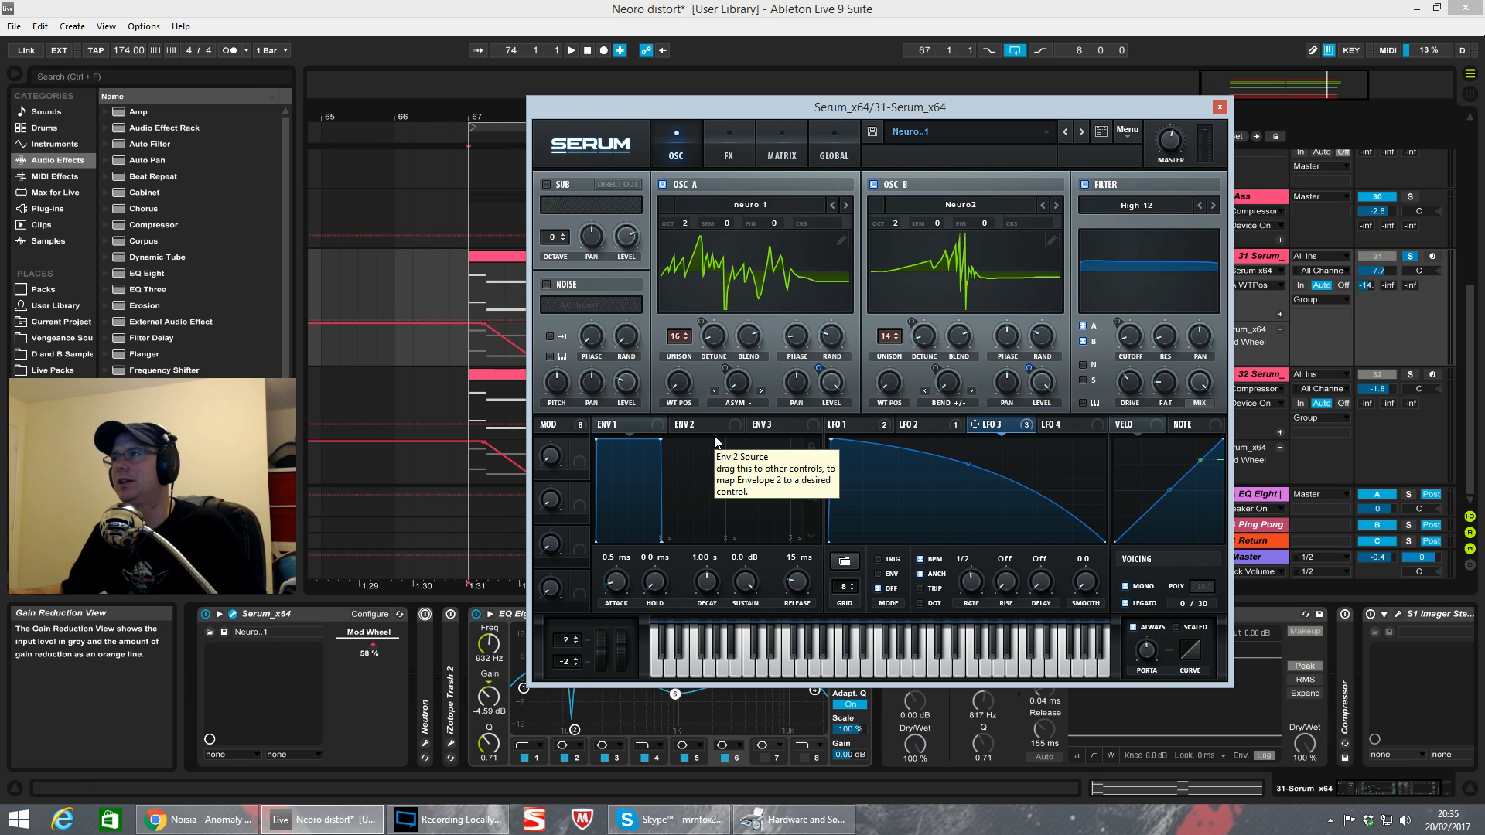
{"action": "key", "text": "space"}
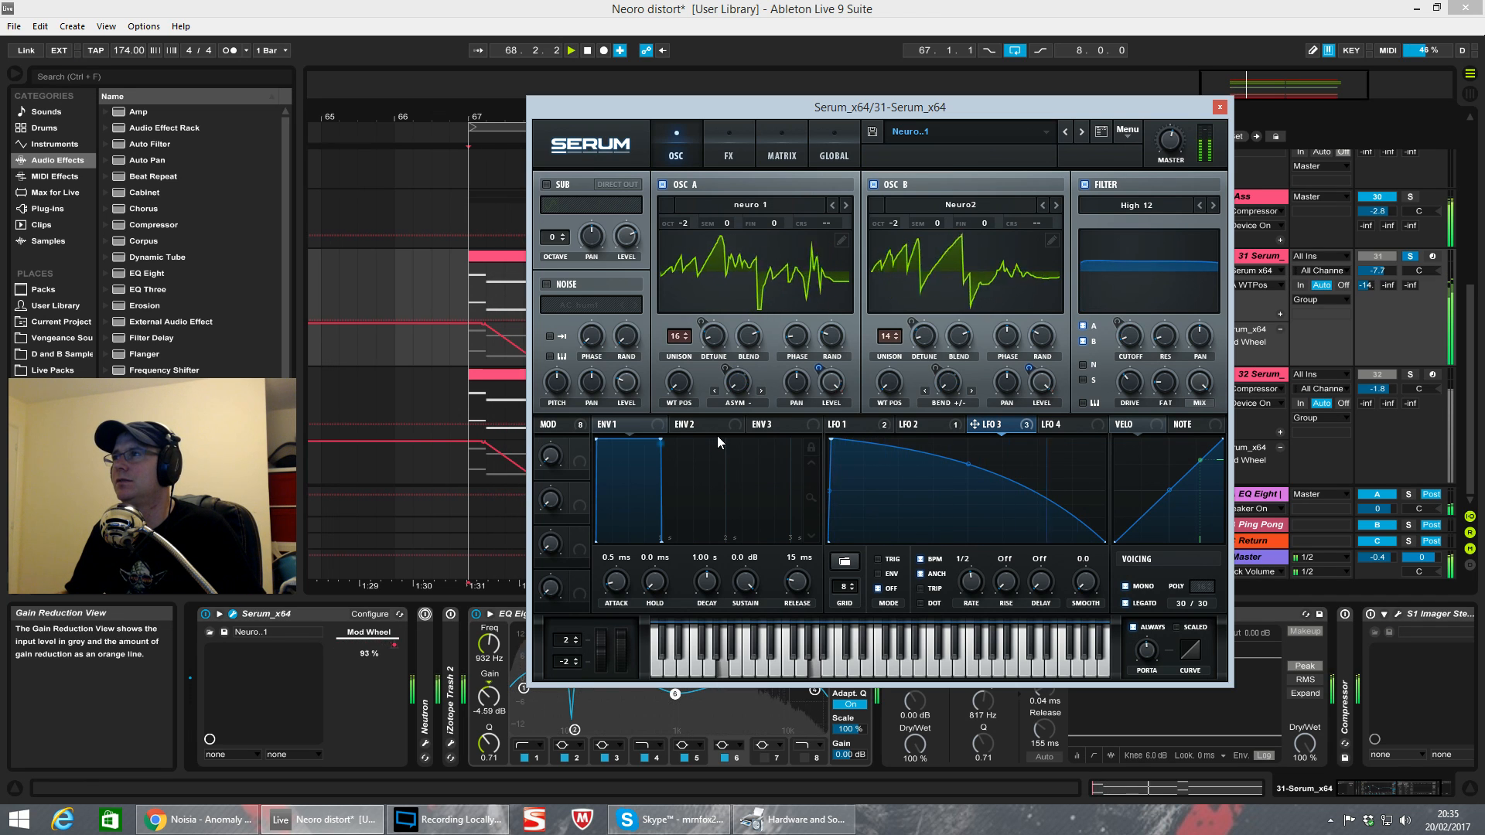
{"action": "key", "text": "space"}
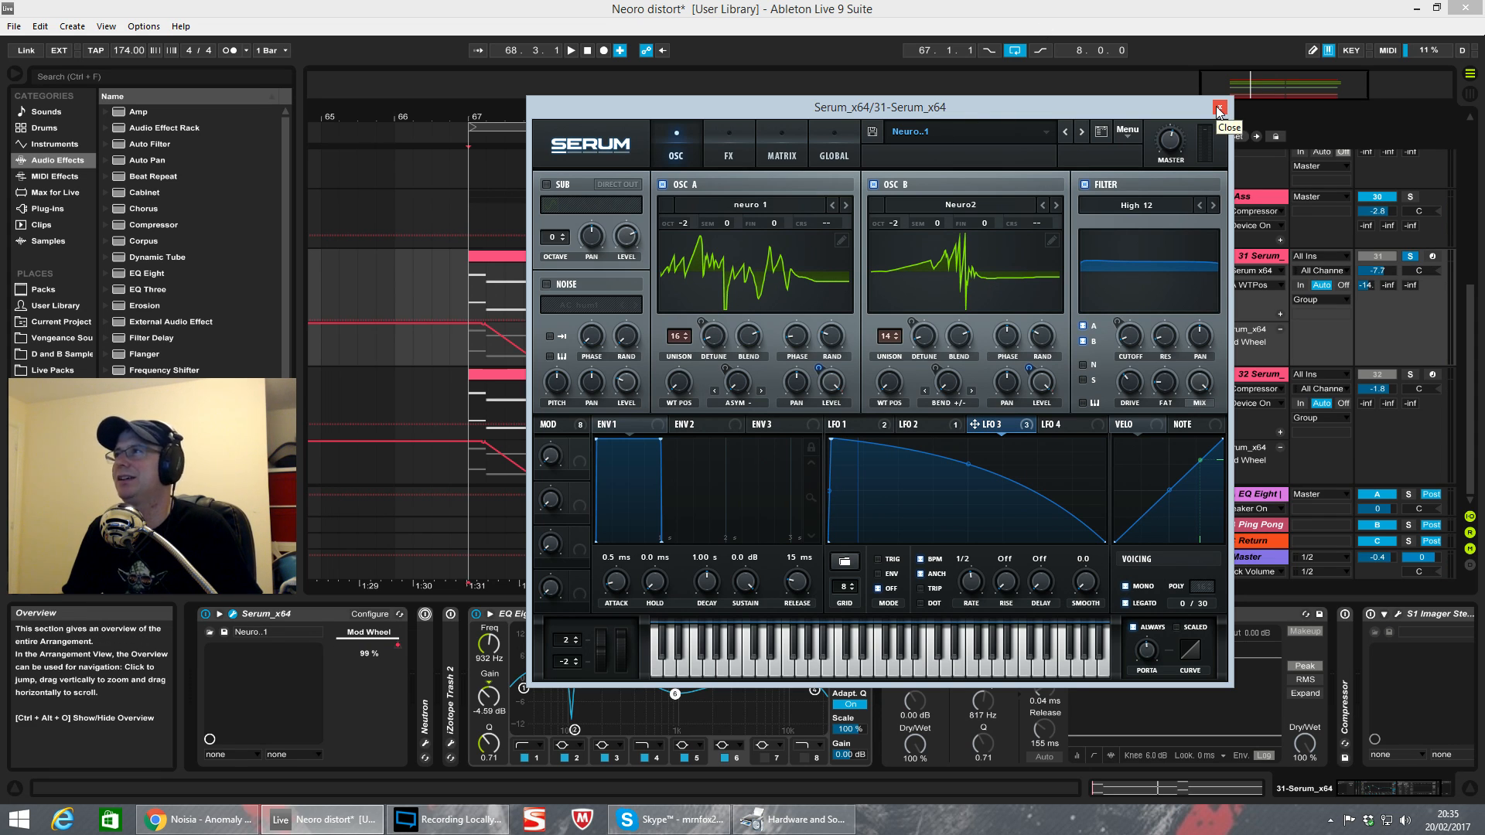
Step: Review the effects chain, compare the bass with the Phaser off and on, and check the effects filter's cutoff options
{"action": "left_click", "coordinate": [729, 157]}
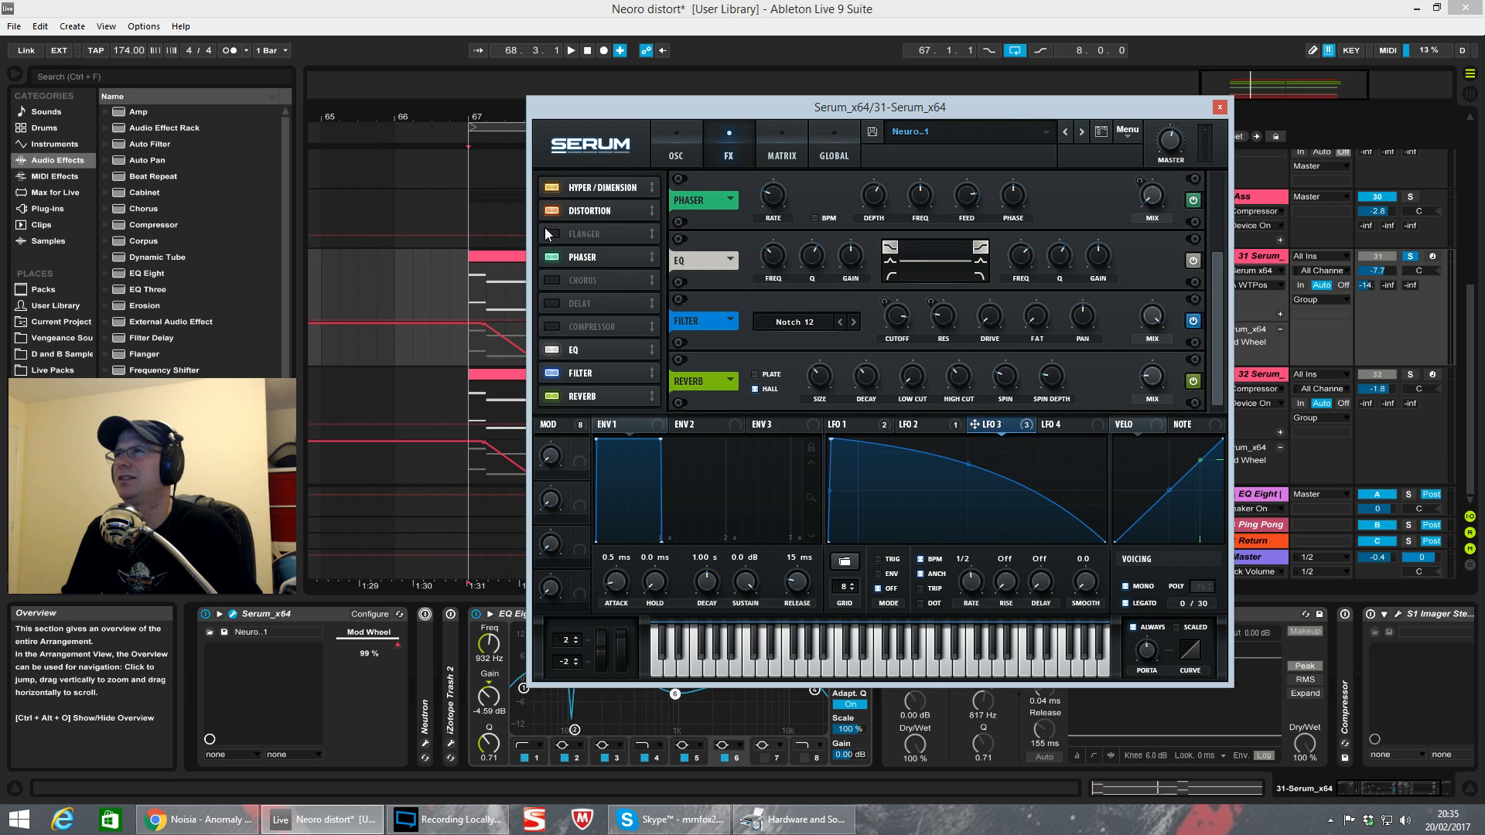
{"action": "left_click_drag", "start_coordinate": [810, 254], "coordinate": [854, 233]}
{"action": "left_click_drag", "start_coordinate": [1219, 267], "coordinate": [1222, 195]}
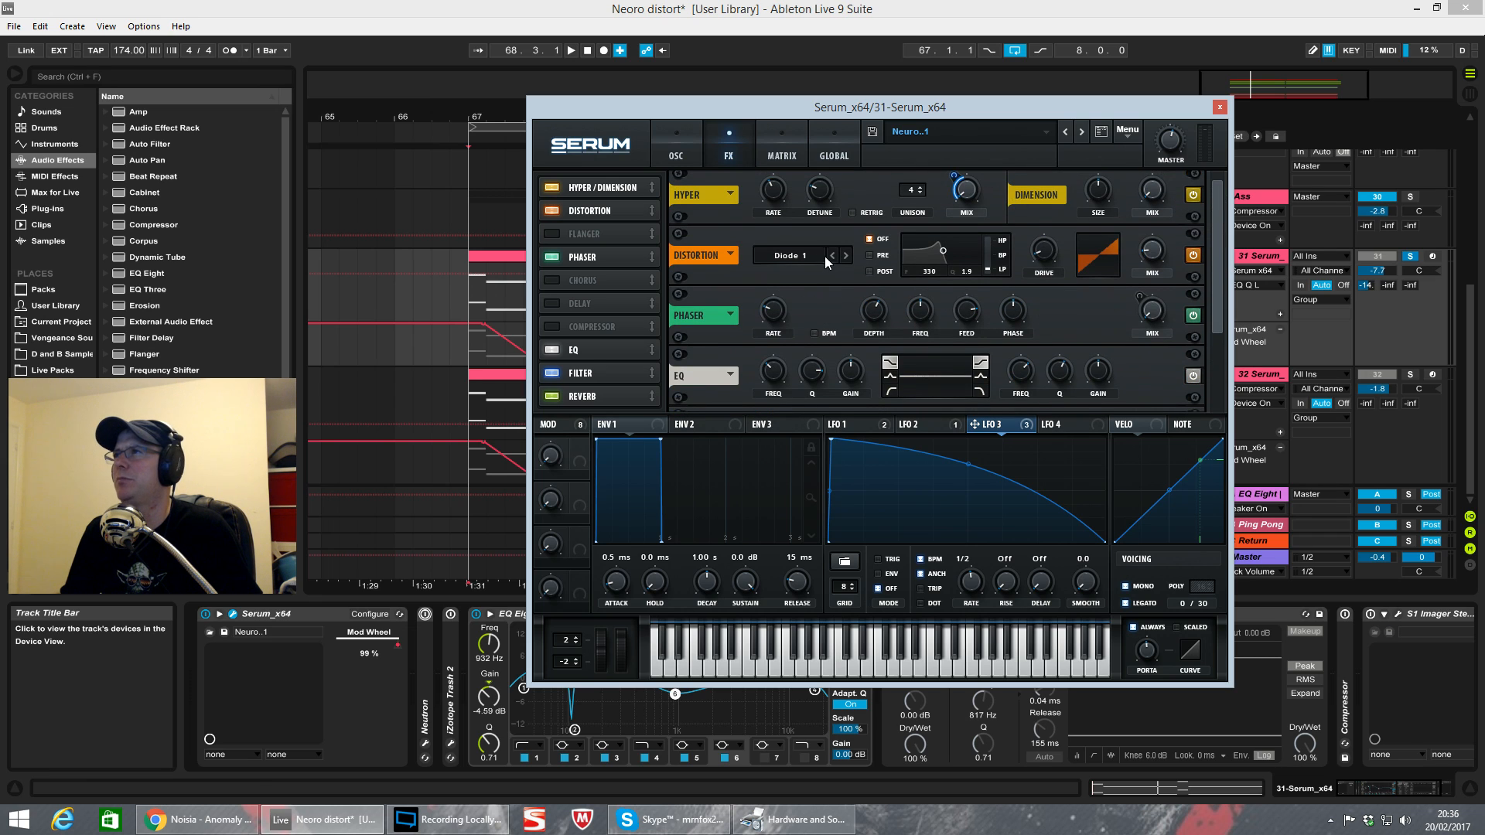
{"action": "scroll", "coordinate": [1220, 245], "scroll_direction": "down", "scroll_amount": 1}
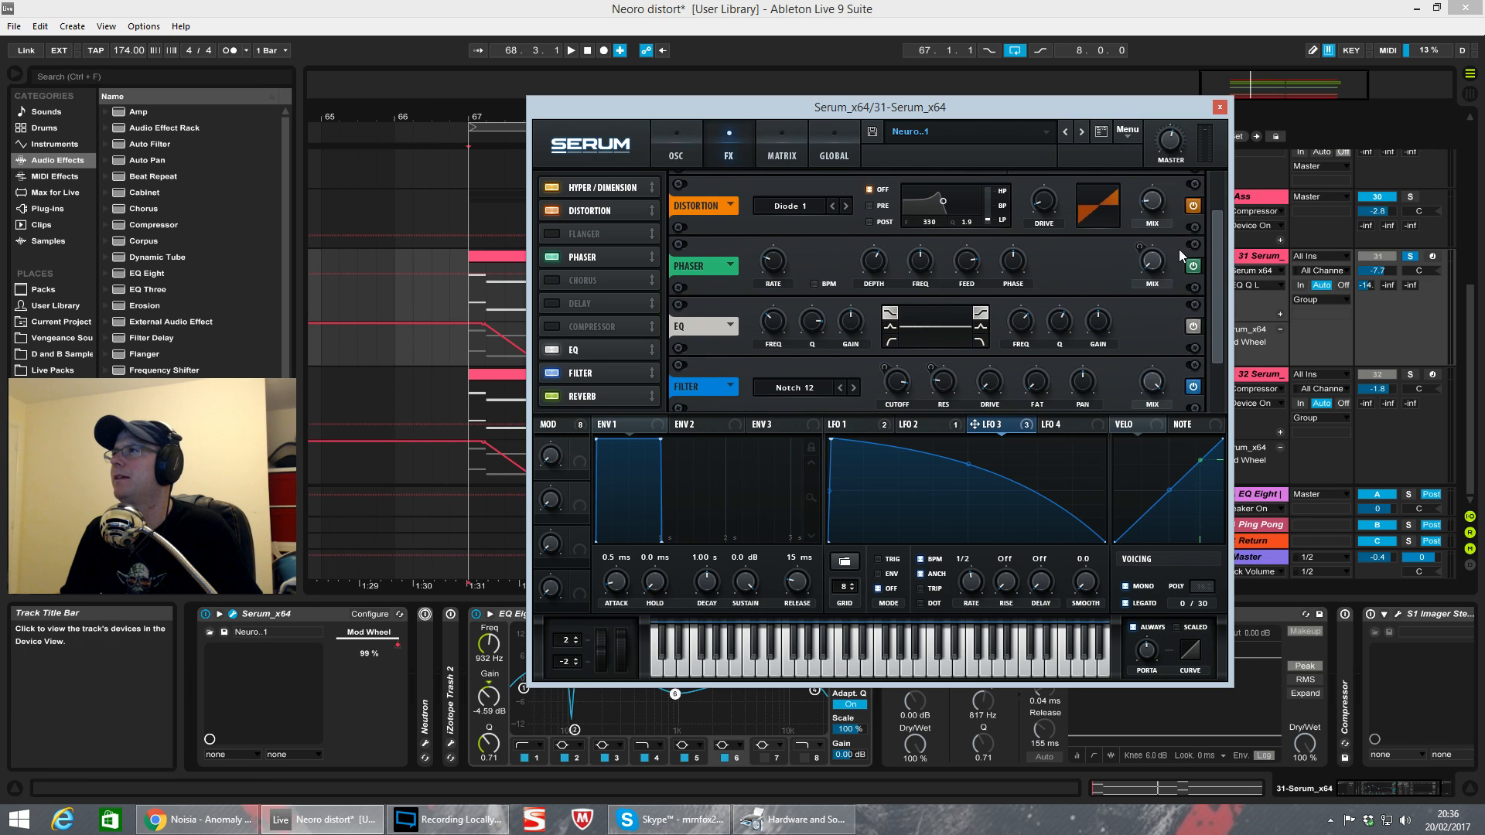
{"action": "key", "text": "space"}
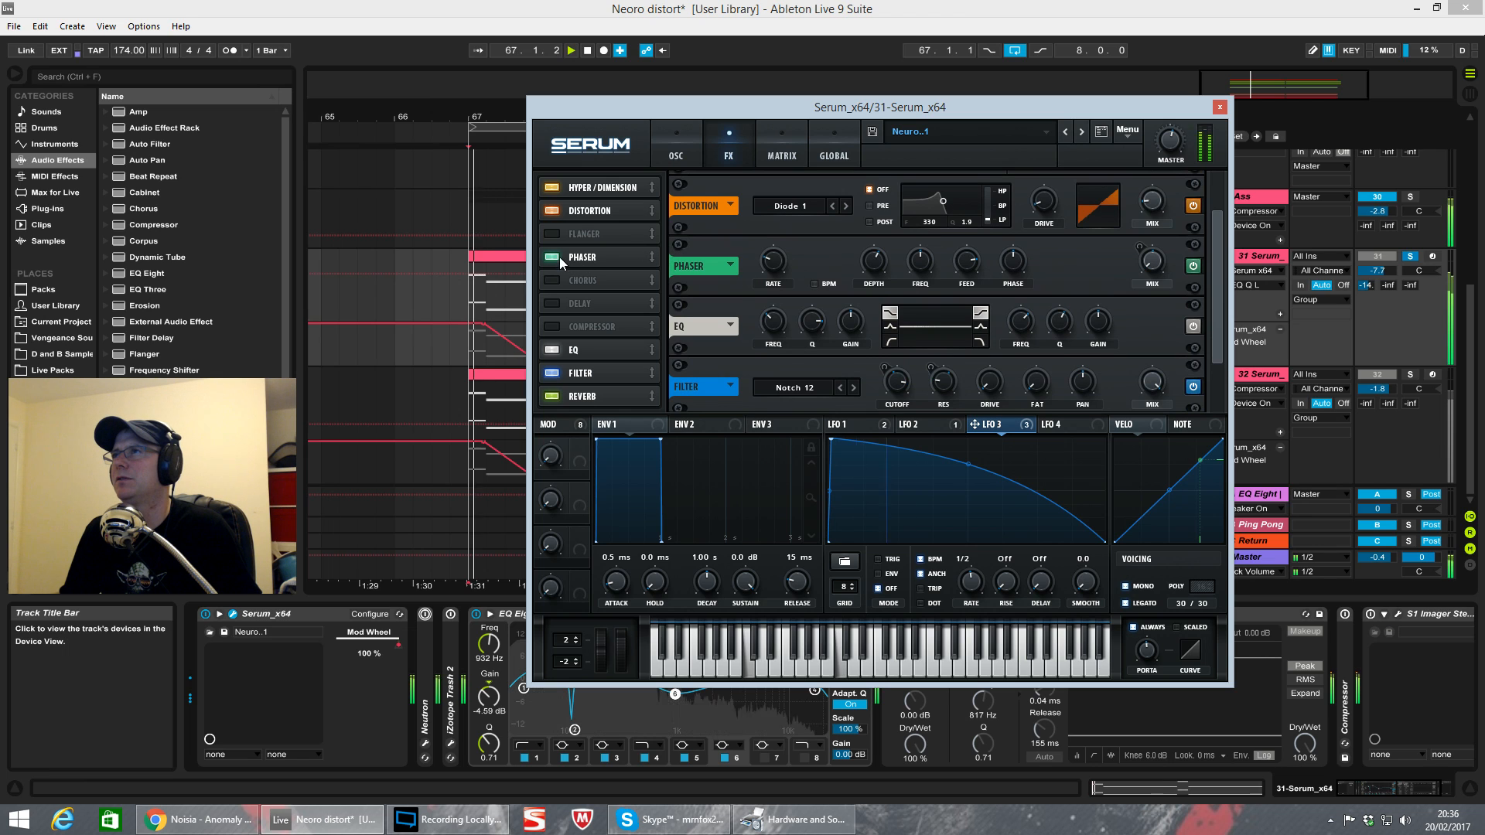
{"action": "left_click", "coordinate": [553, 255]}
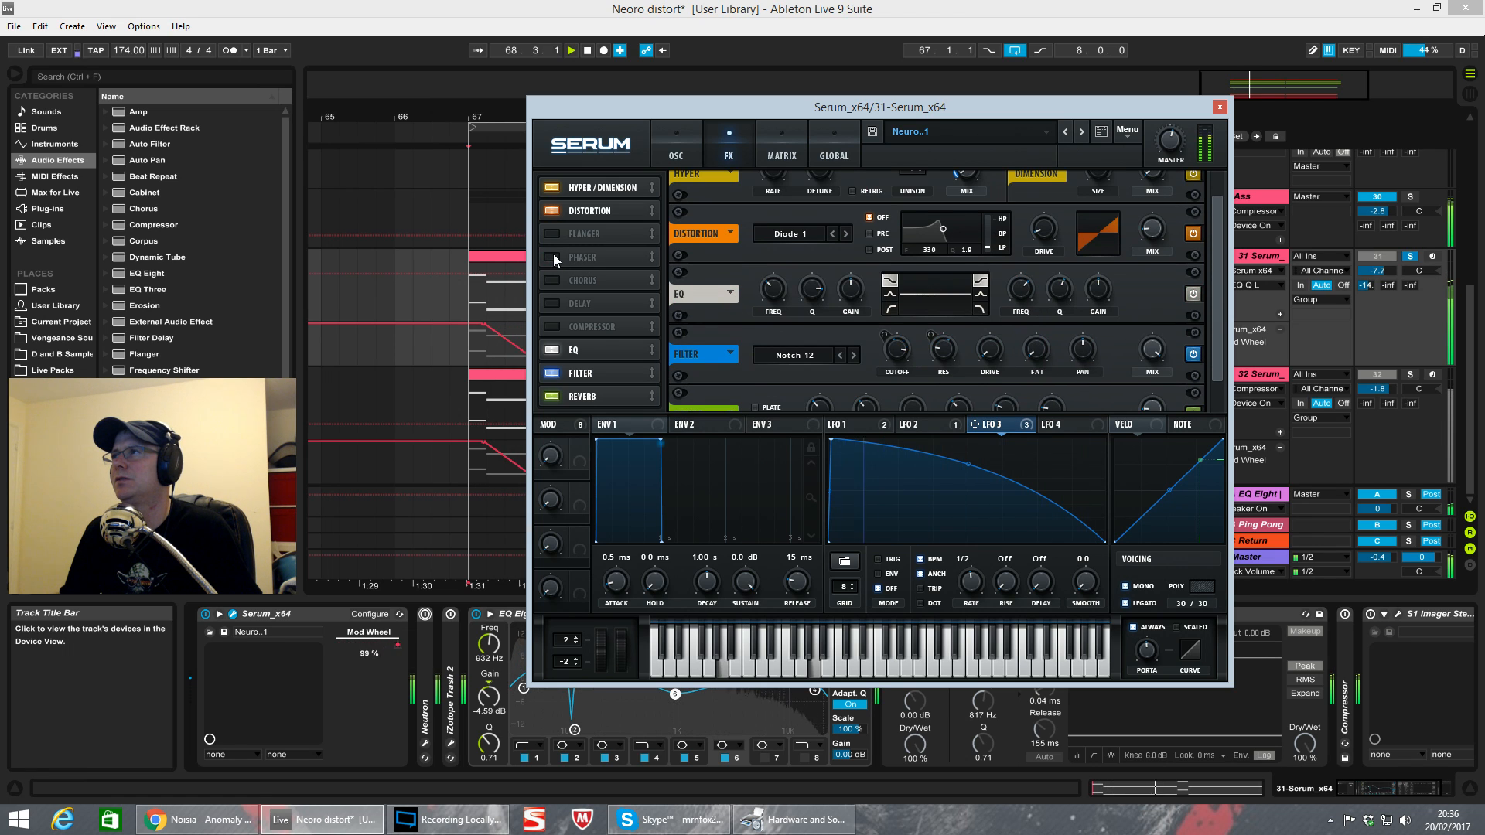
{"action": "left_click", "coordinate": [553, 255]}
{"action": "key", "text": "space"}
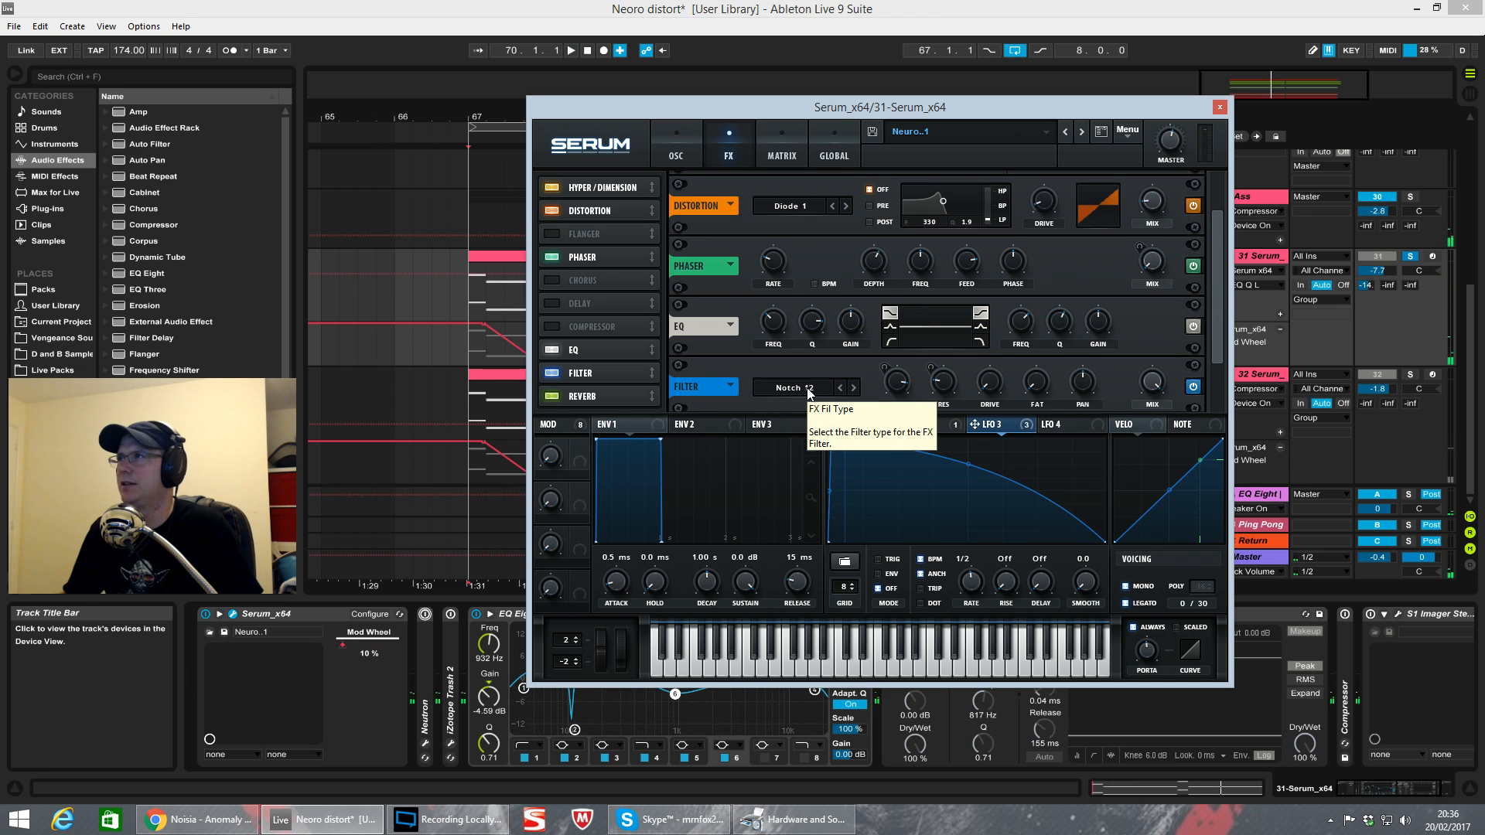
{"action": "right_click", "coordinate": [910, 390]}
{"action": "left_click", "coordinate": [846, 289]}
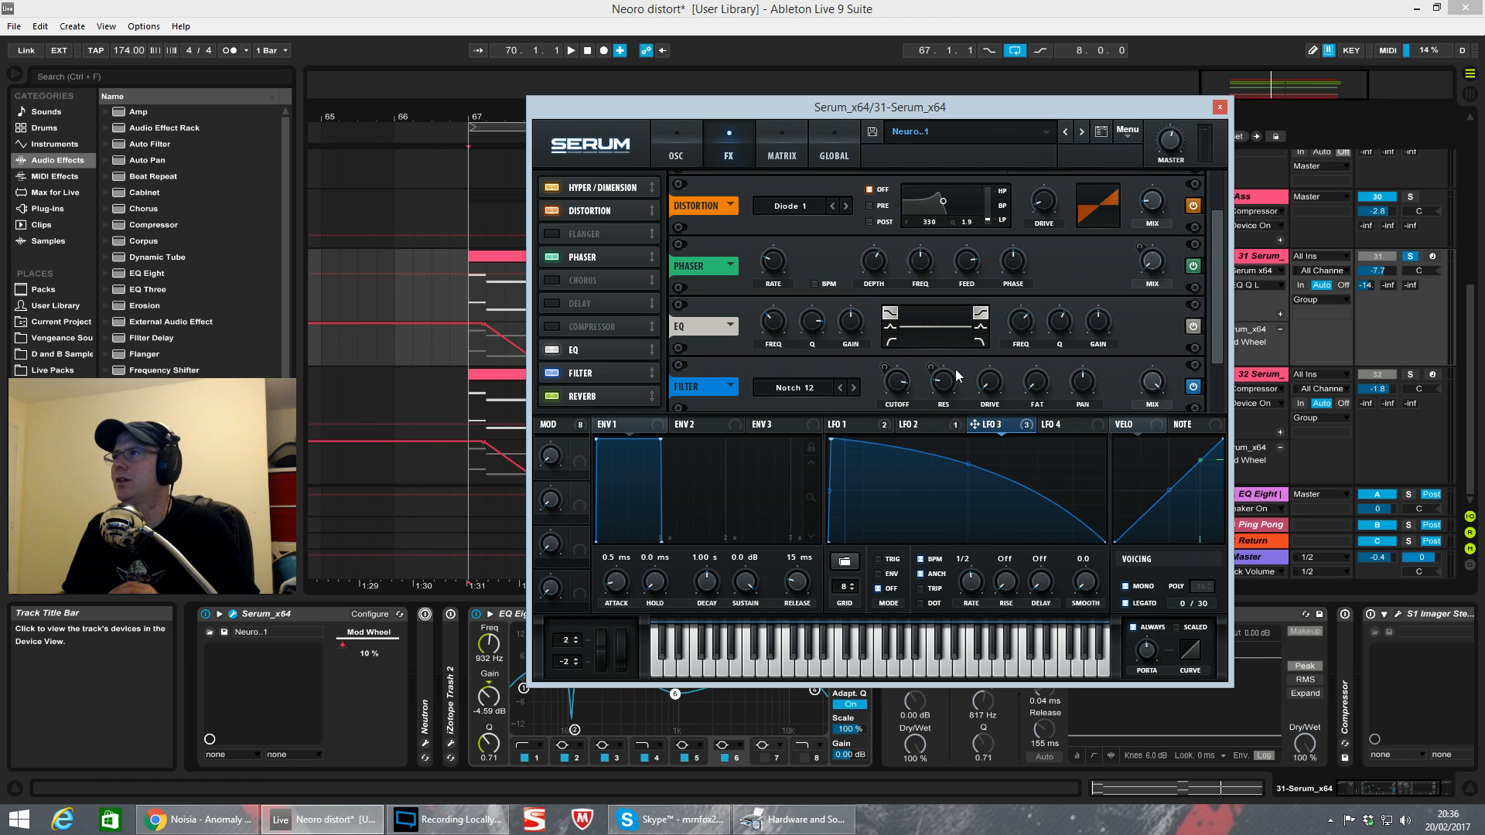
Step: Close Serum, expand the Neutron device on the 31 Serum track, open its plug-in window and move its preset manager aside
{"action": "left_click", "coordinate": [1219, 109]}
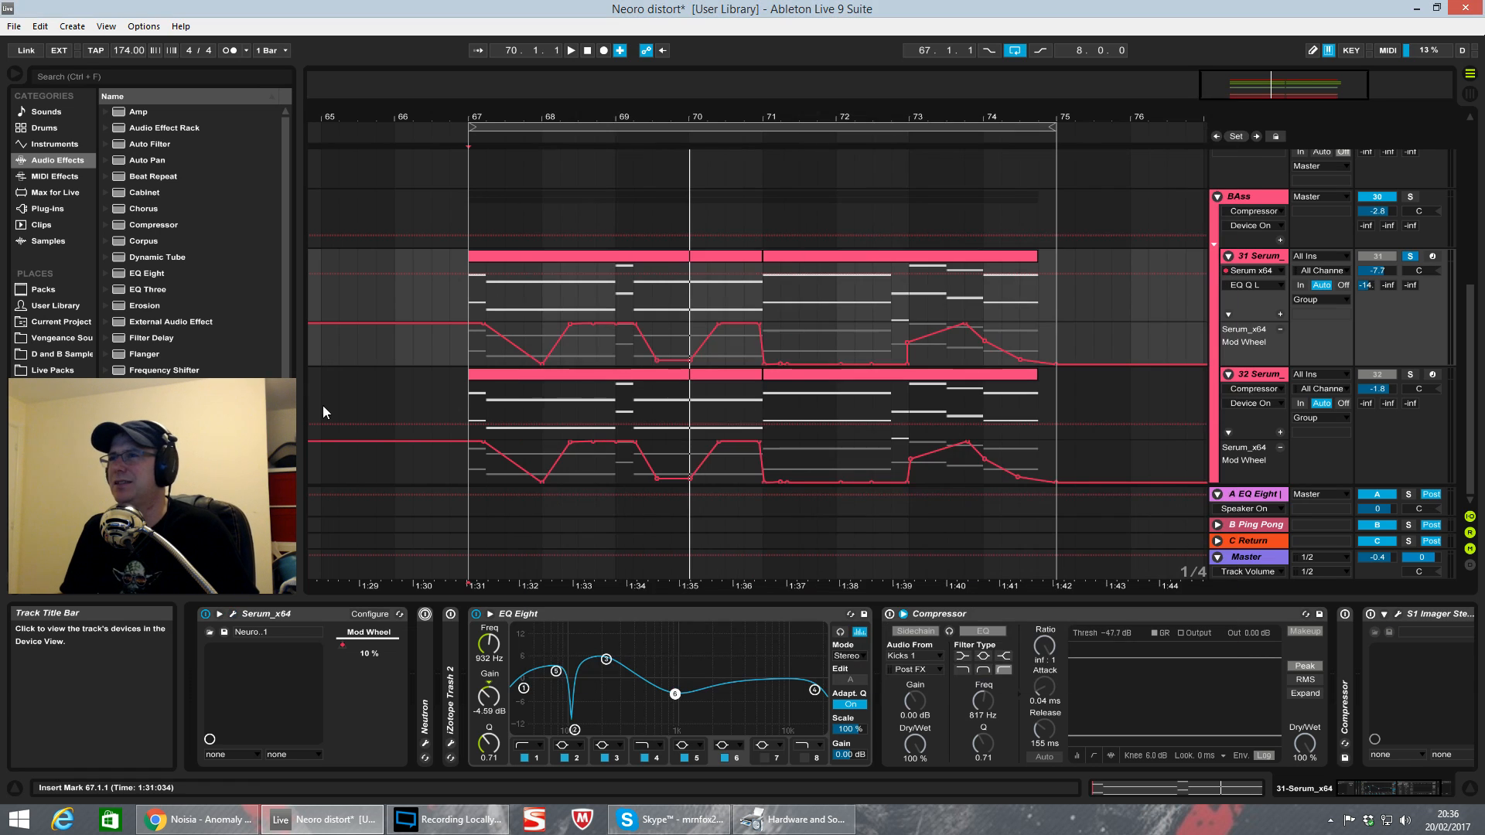
{"action": "left_click", "coordinate": [423, 635]}
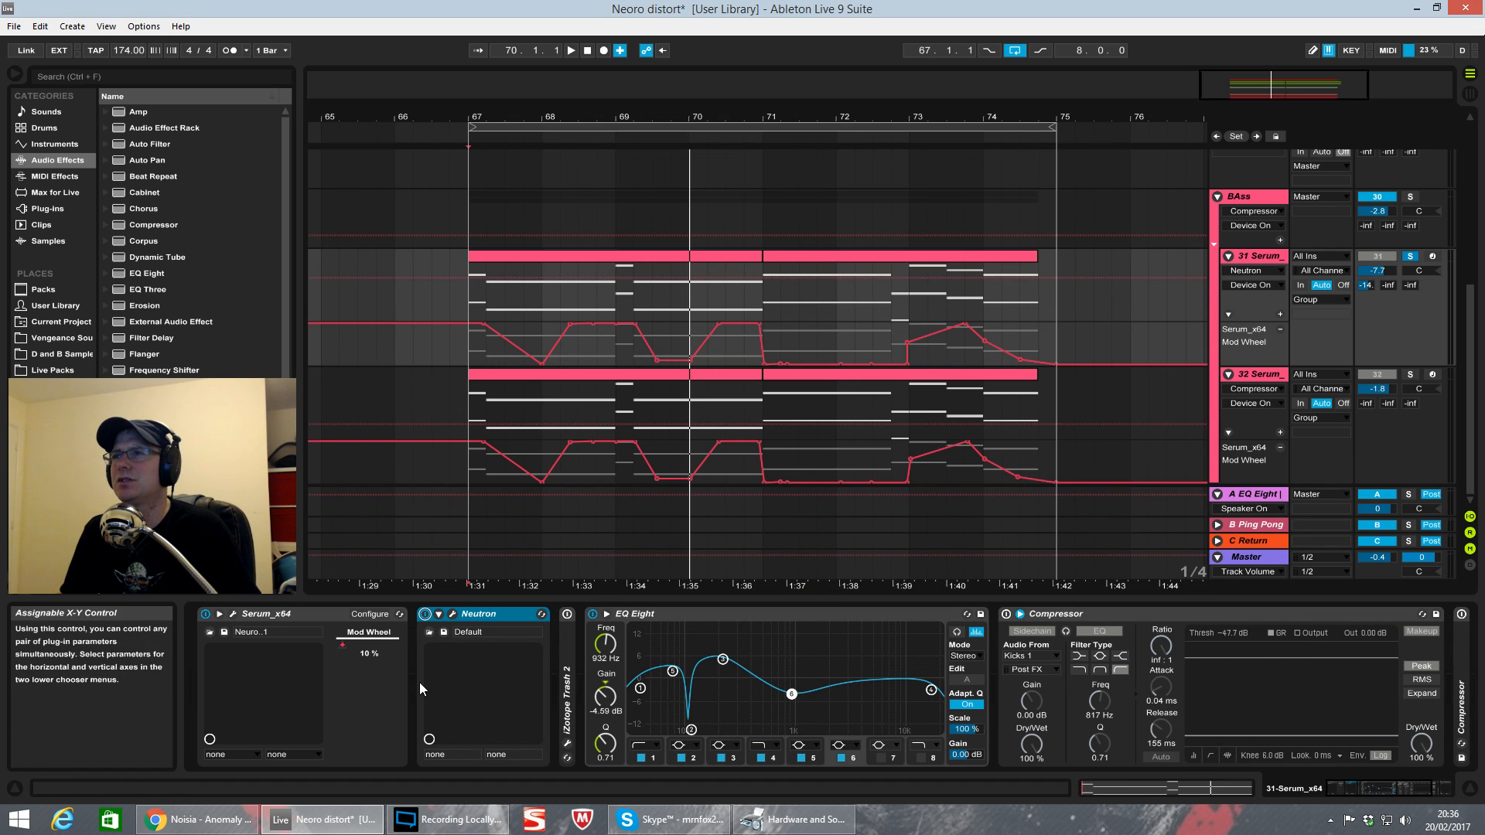
{"action": "left_click", "coordinate": [452, 614]}
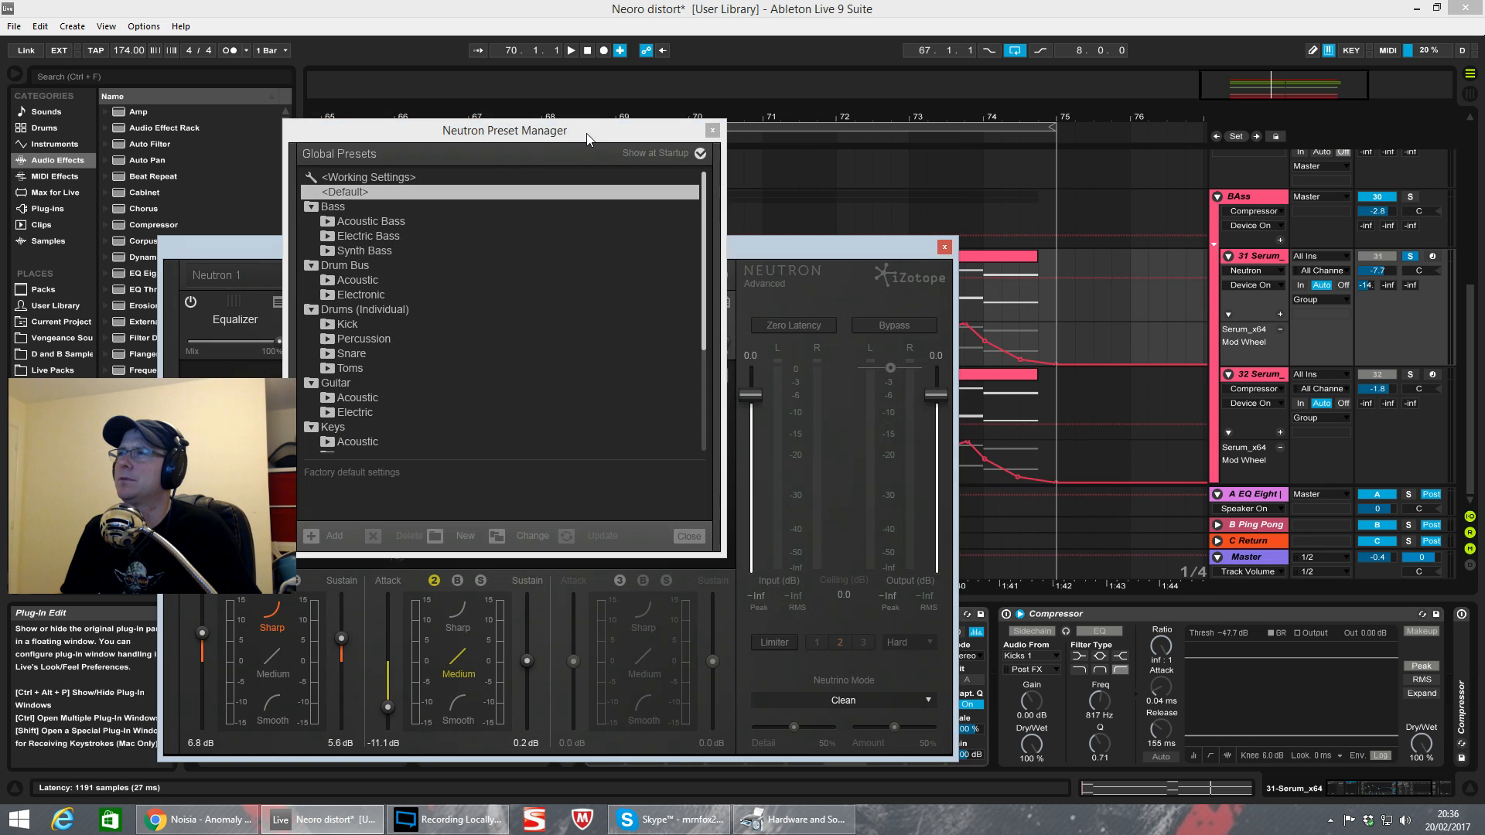
{"action": "left_click_drag", "start_coordinate": [584, 142], "coordinate": [829, 137]}
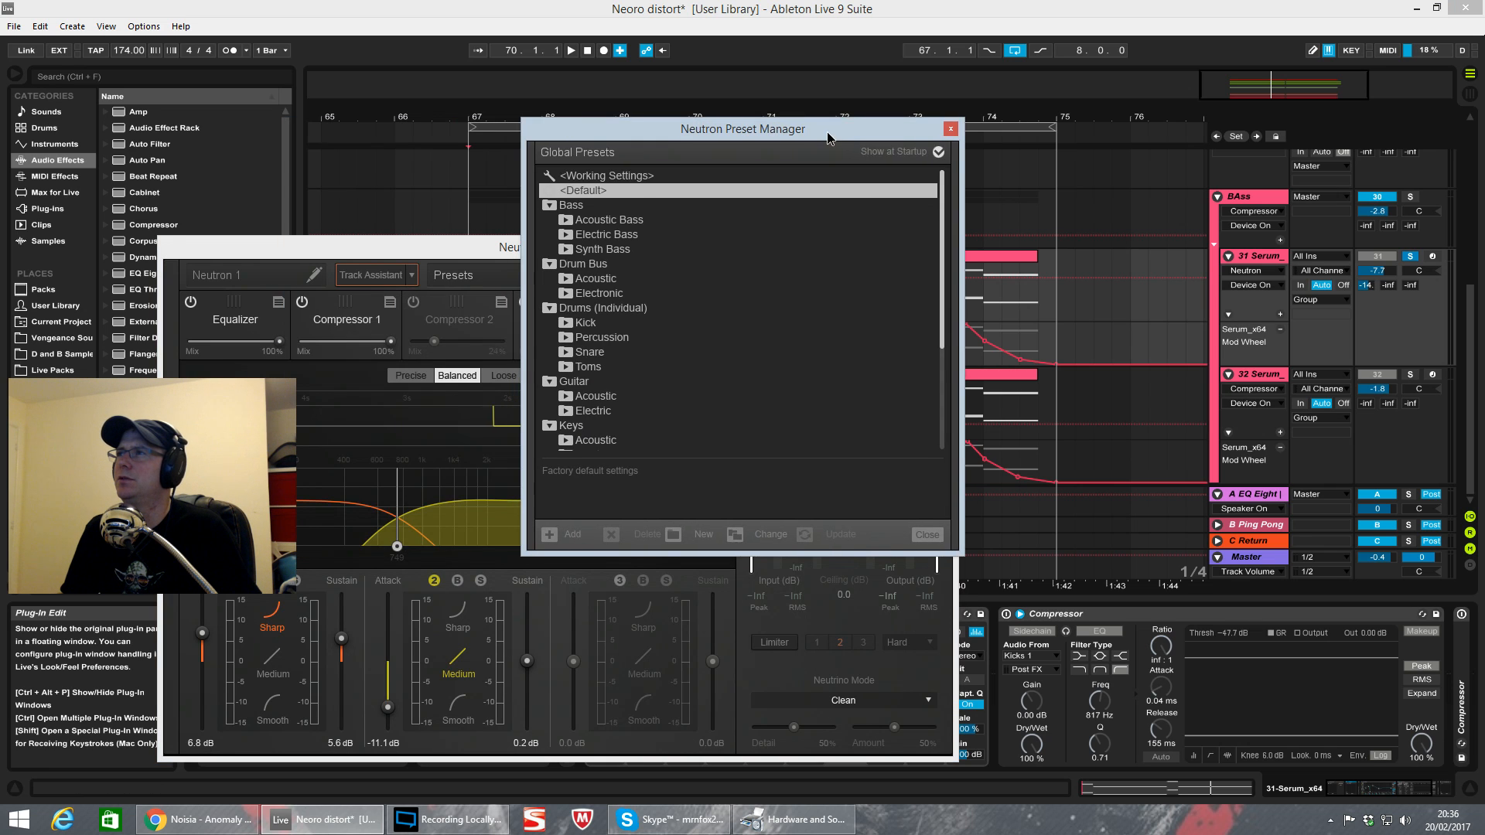
Step: Close the preset manager, open Neutron's Equalizer, check the high-pass filter and set band 1 to about 72 Hz with 6.9 dB gain
{"action": "left_click", "coordinate": [925, 534]}
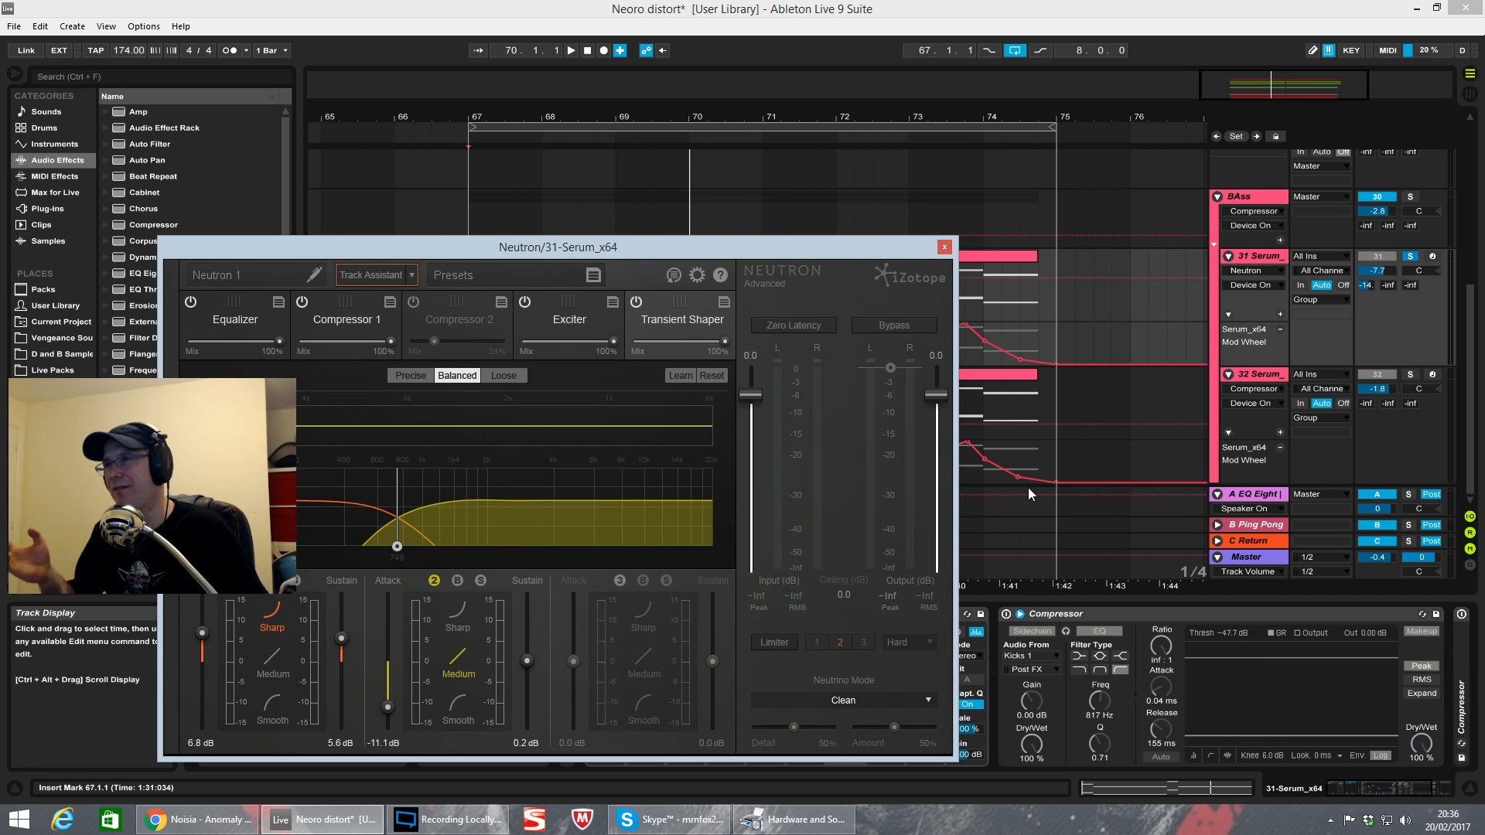
{"action": "left_click", "coordinate": [229, 334]}
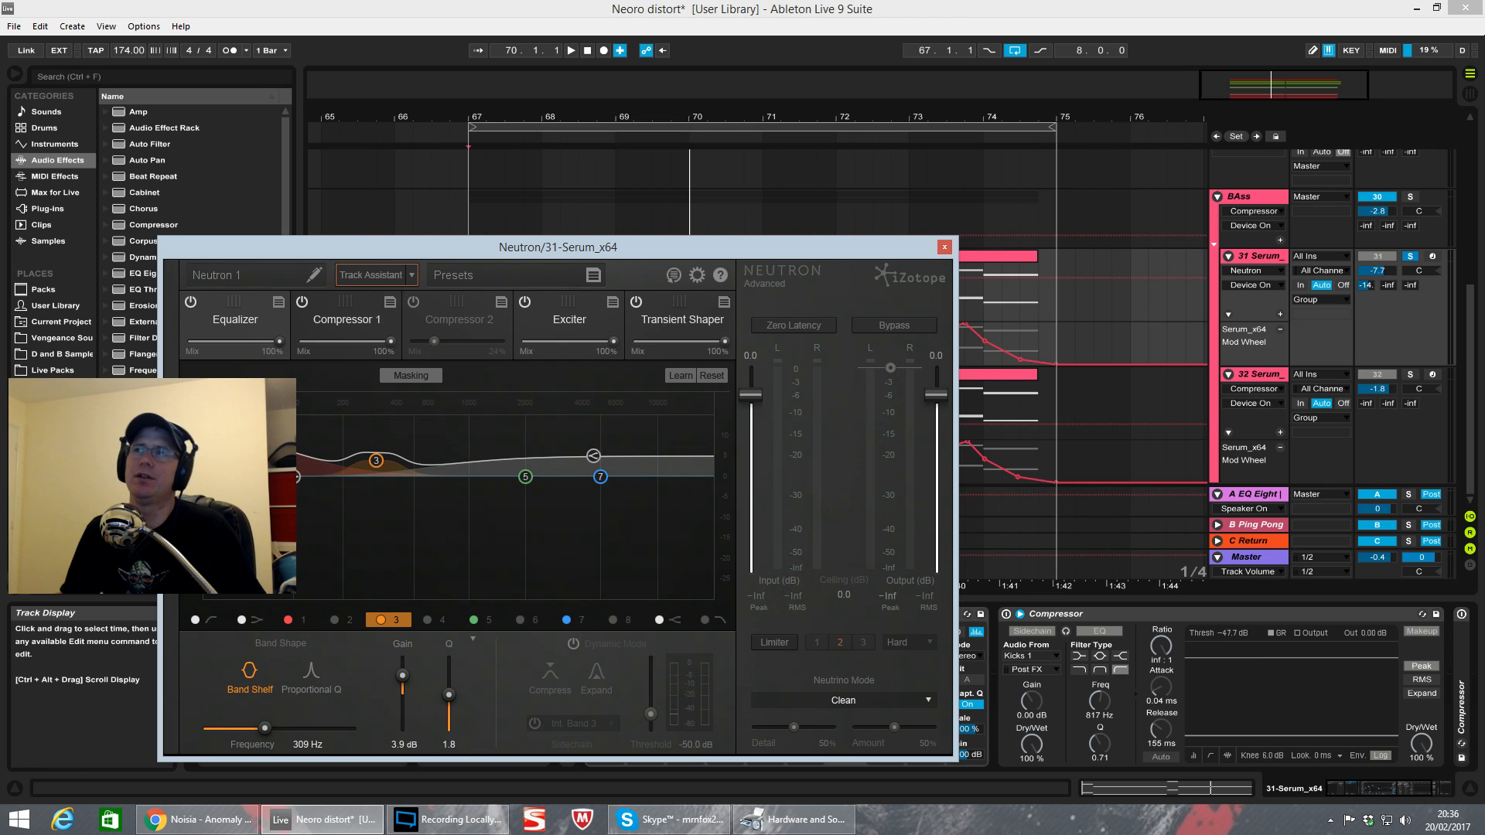
{"action": "left_click", "coordinate": [238, 476]}
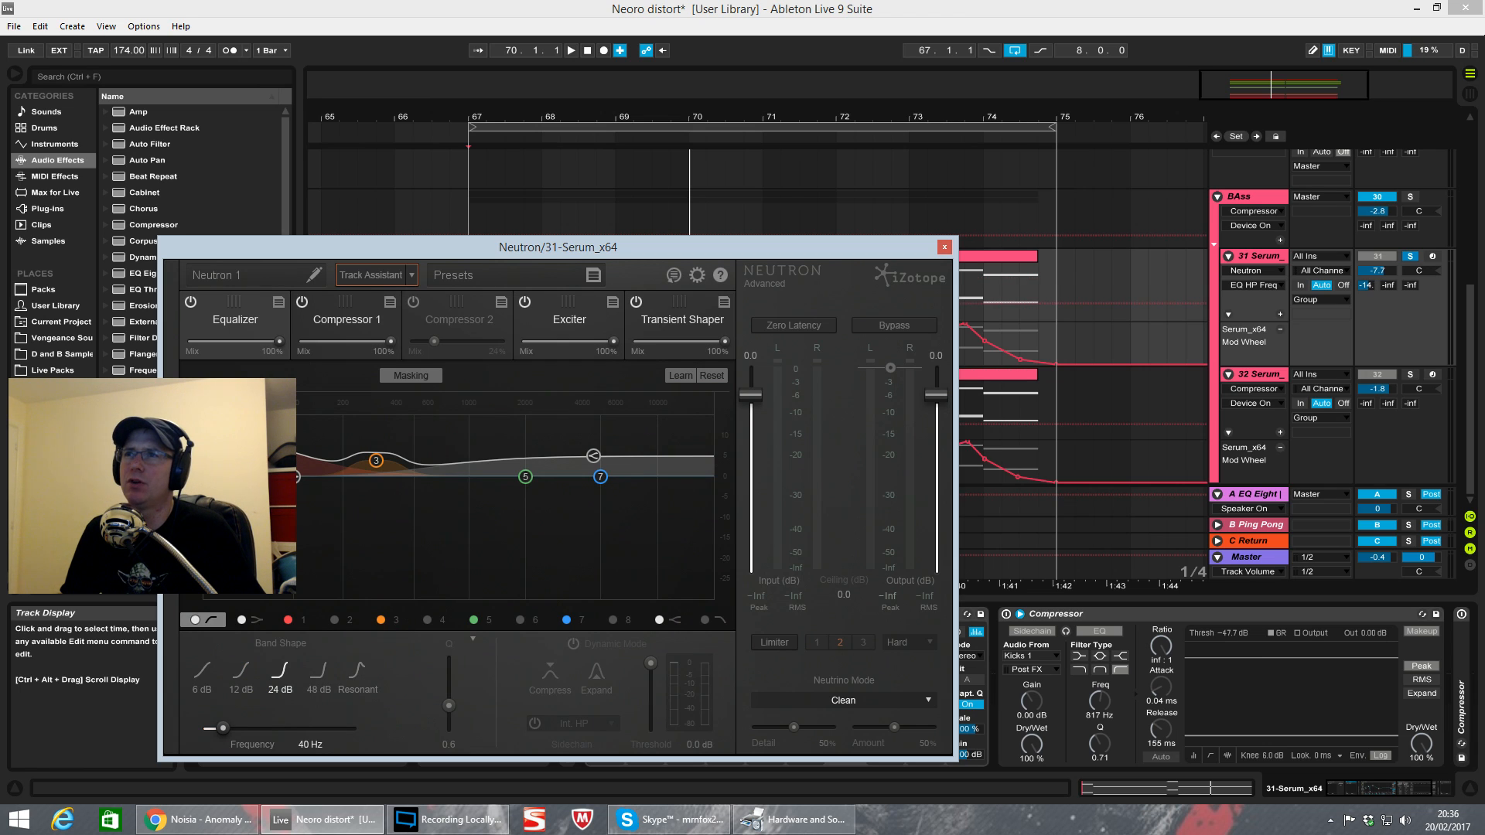
{"action": "left_click", "coordinate": [268, 447]}
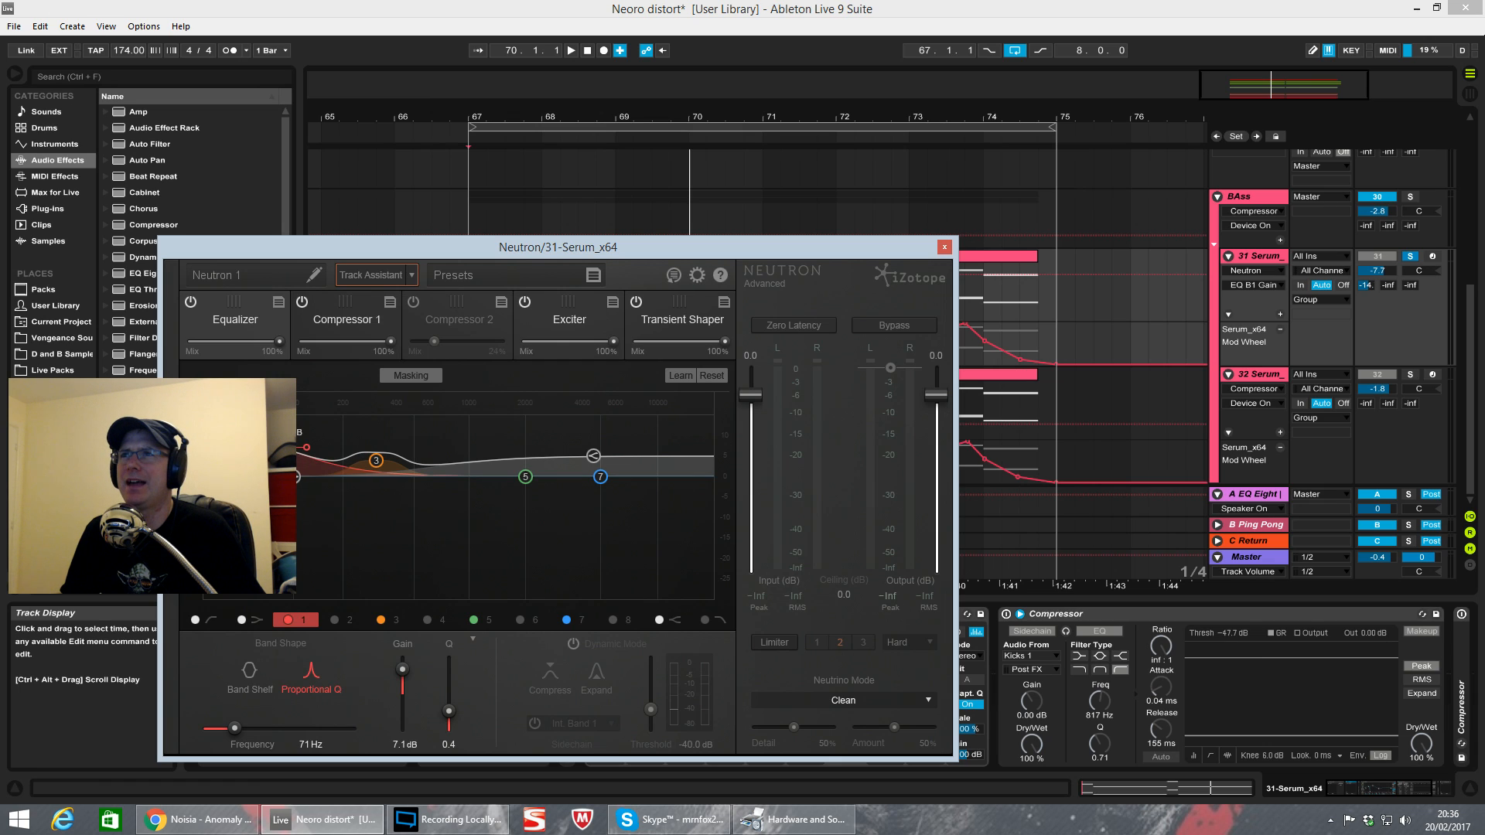
{"action": "left_click_drag", "start_coordinate": [269, 449], "coordinate": [270, 450]}
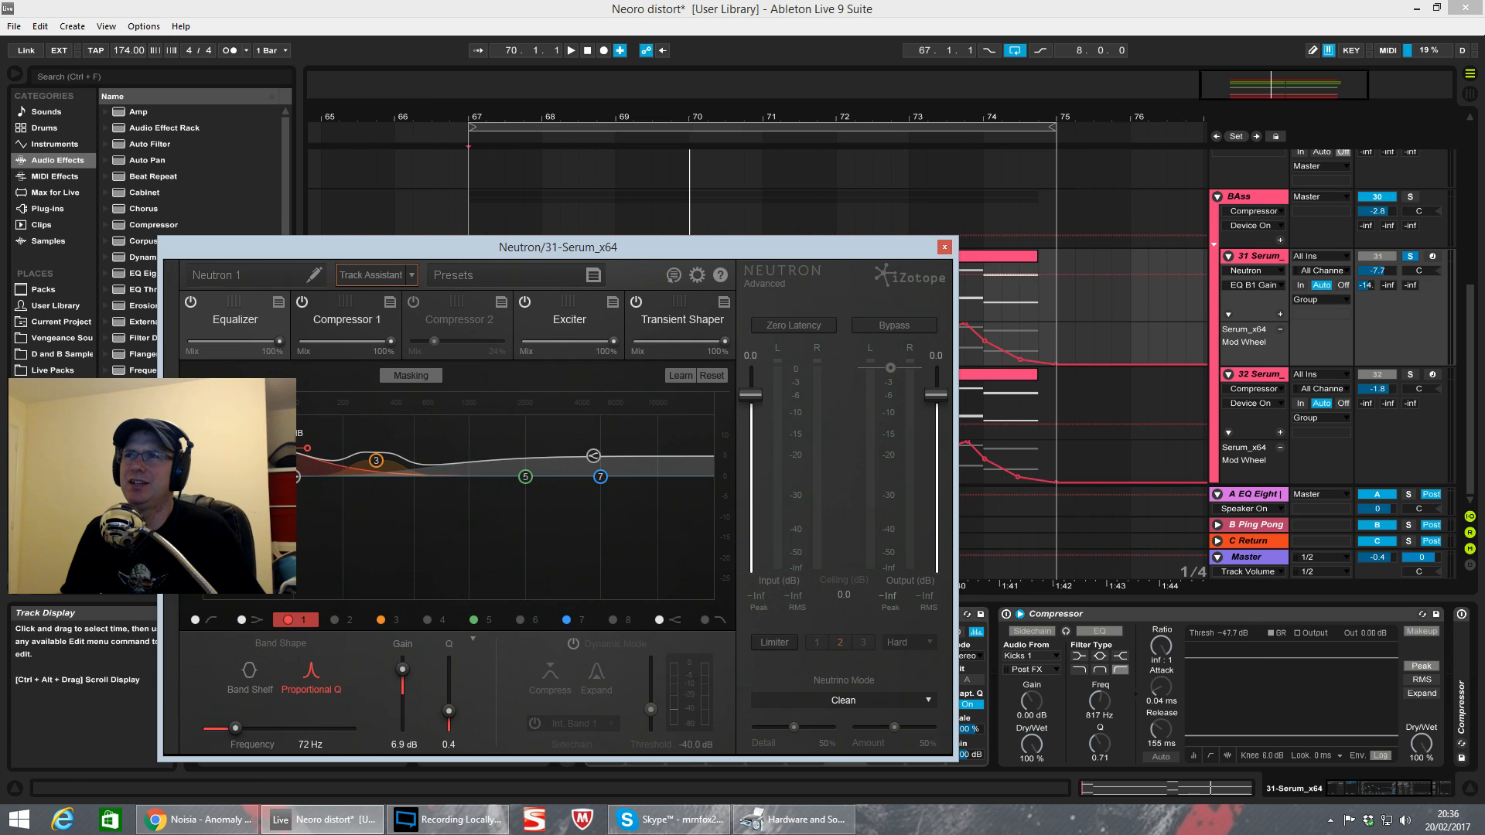
Step: Set Equalizer band 3 to about 306 Hz with 4.1 dB gain, and select the high-shelf band
{"action": "left_click", "coordinate": [376, 461]}
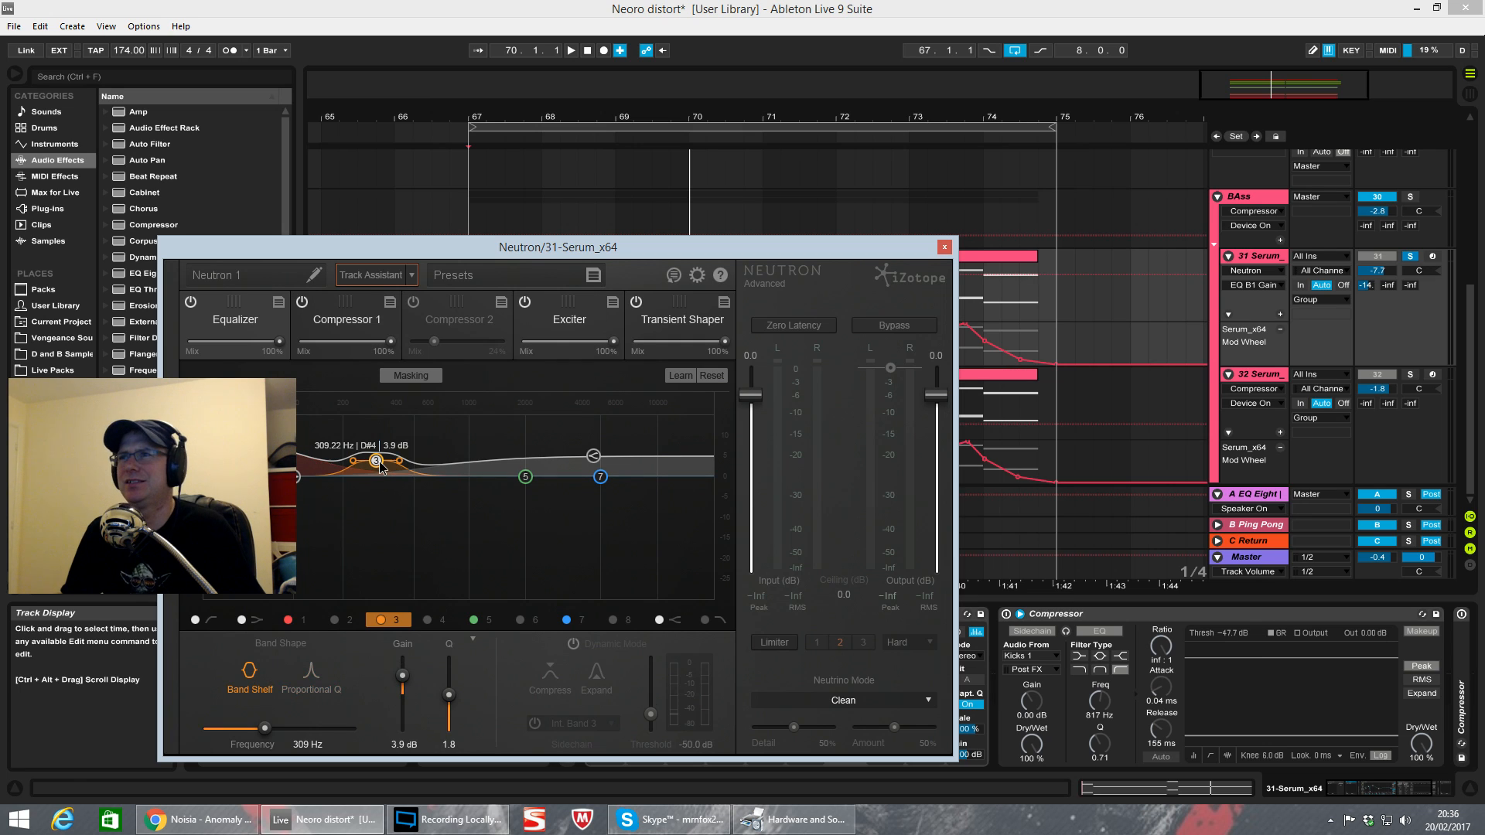
{"action": "left_click_drag", "start_coordinate": [381, 466], "coordinate": [380, 465]}
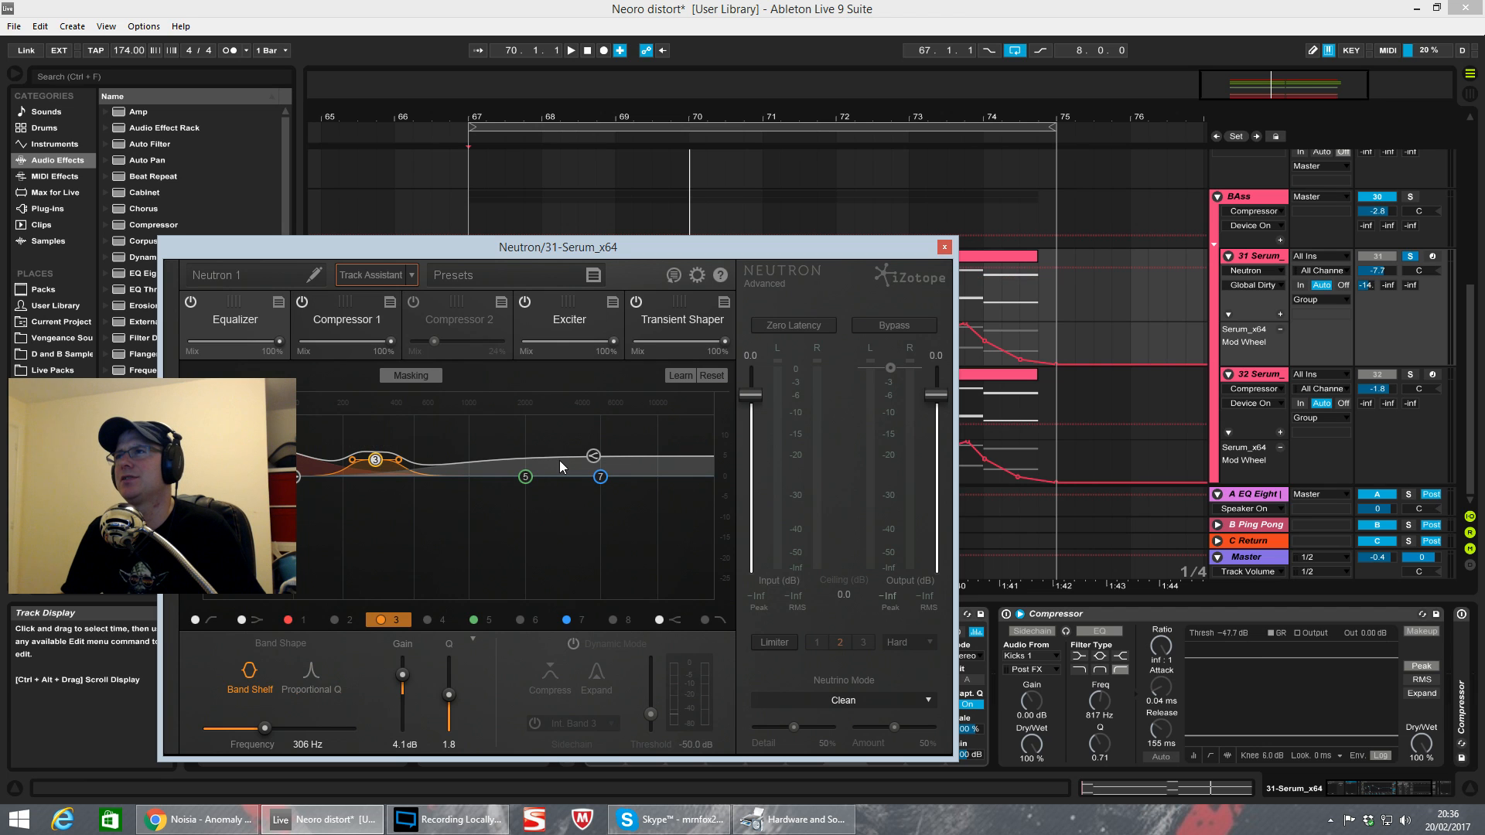
{"action": "left_click", "coordinate": [593, 457]}
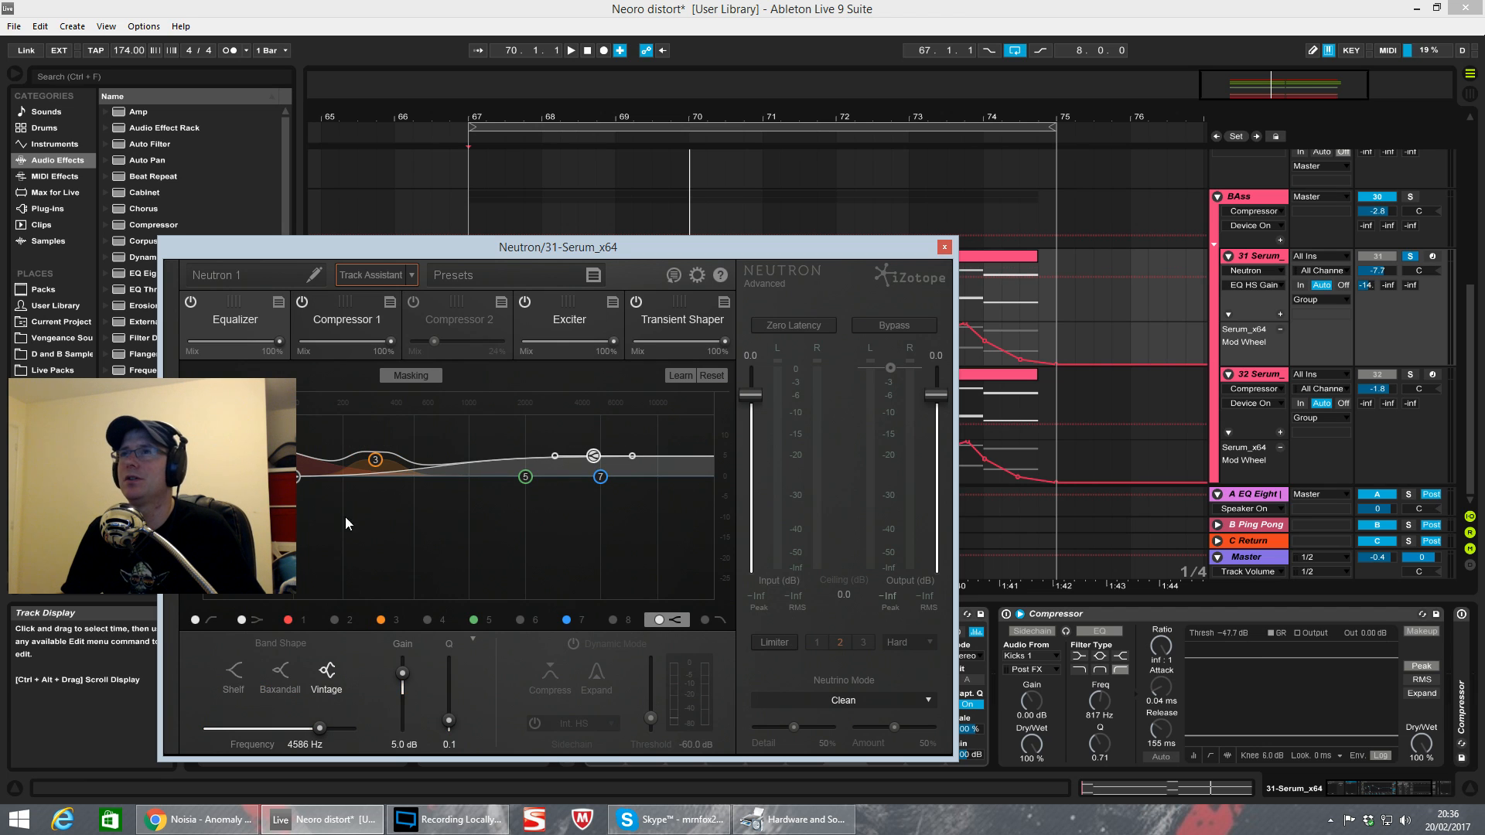
Step: Play the bass while bypassing Neutron's Equalizer, Exciter, Transient Shaper and Compressor 1, and stop playback
{"action": "key", "text": "space"}
{"action": "left_click", "coordinate": [190, 301]}
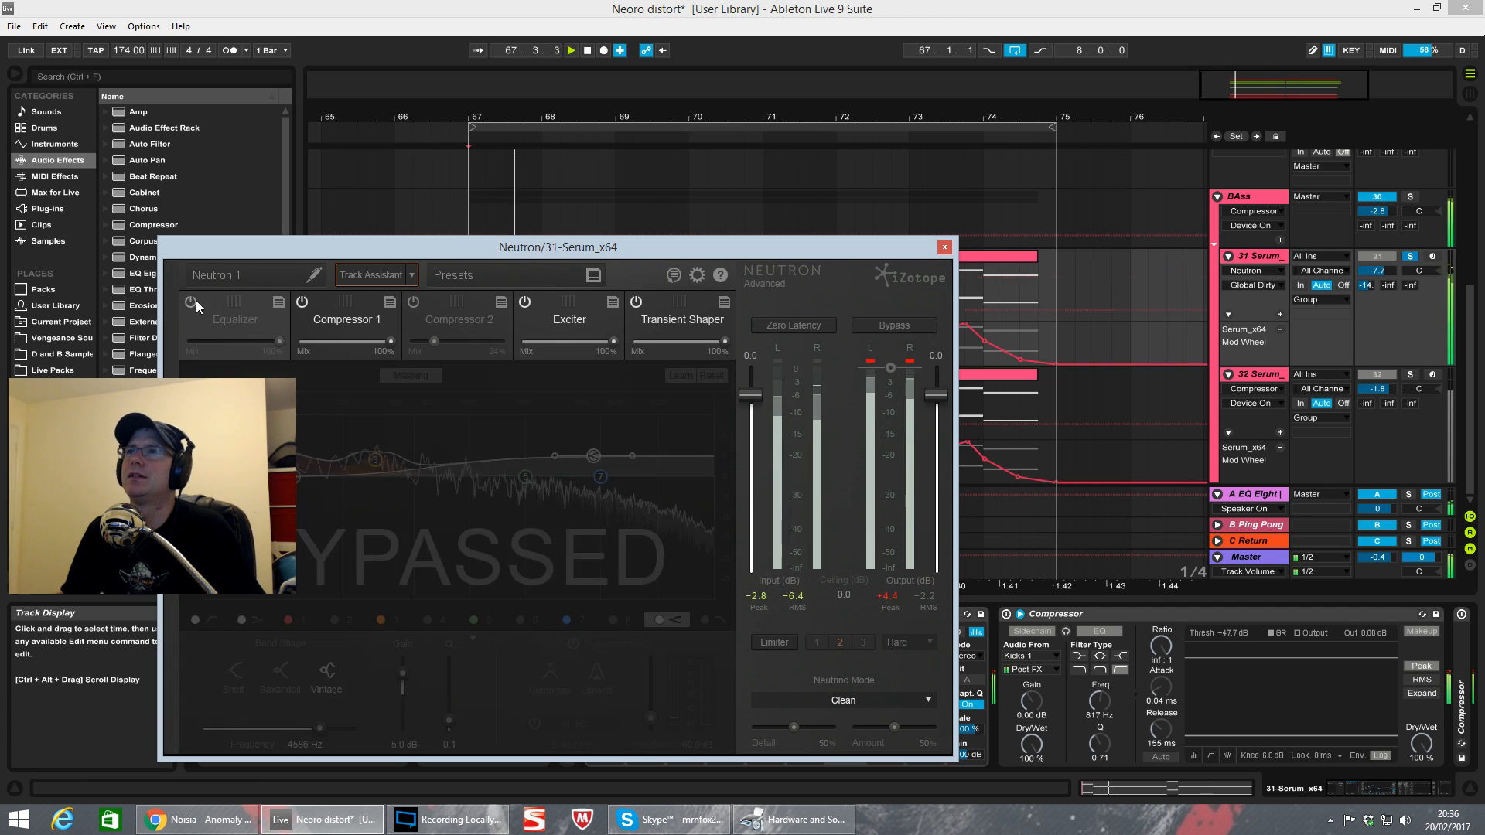
{"action": "left_click", "coordinate": [344, 314]}
{"action": "left_click", "coordinate": [523, 302]}
{"action": "left_click", "coordinate": [682, 319]}
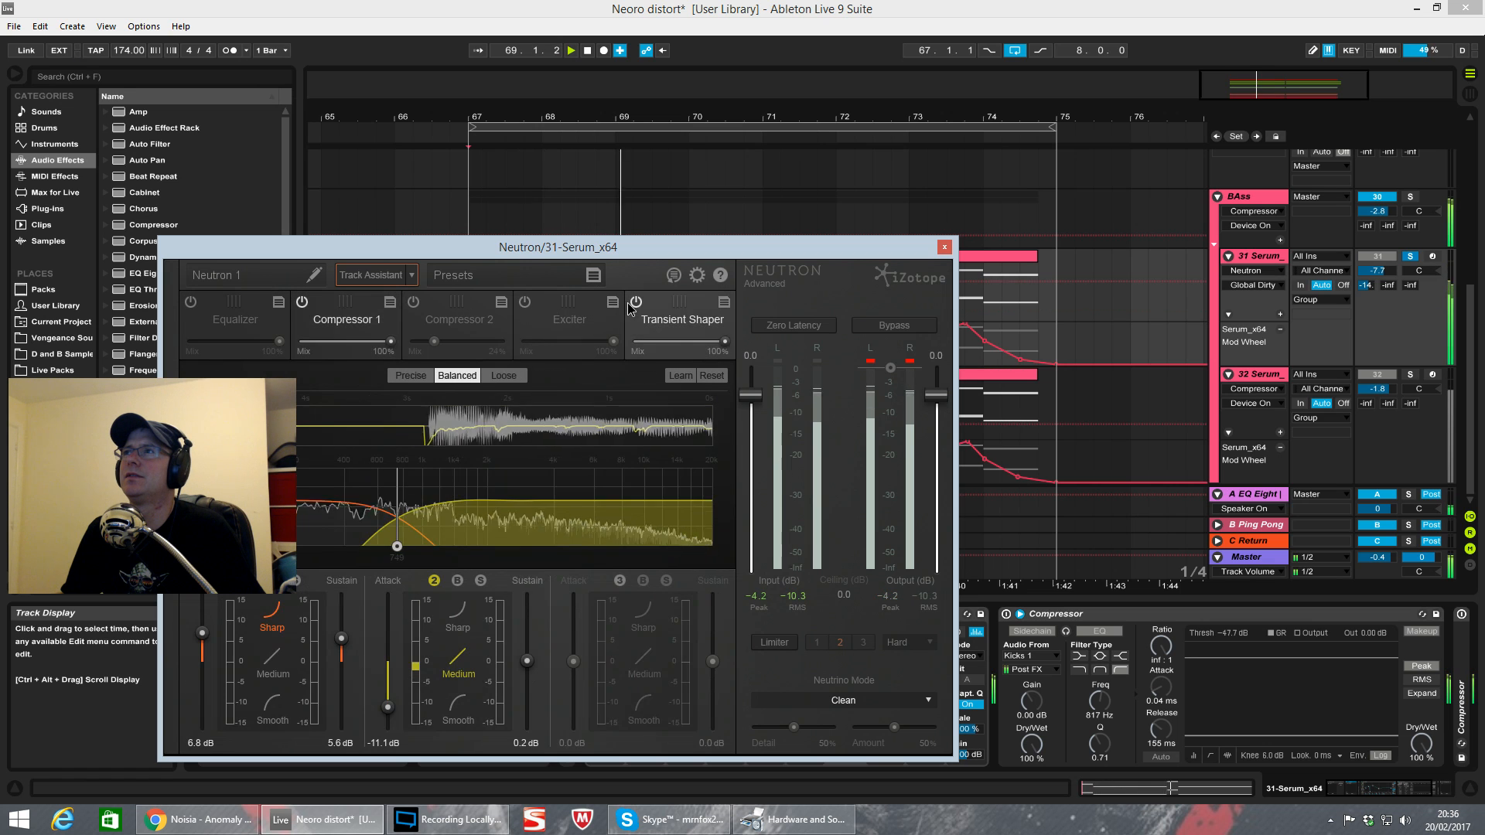
{"action": "left_click", "coordinate": [635, 302]}
{"action": "left_click", "coordinate": [301, 301]}
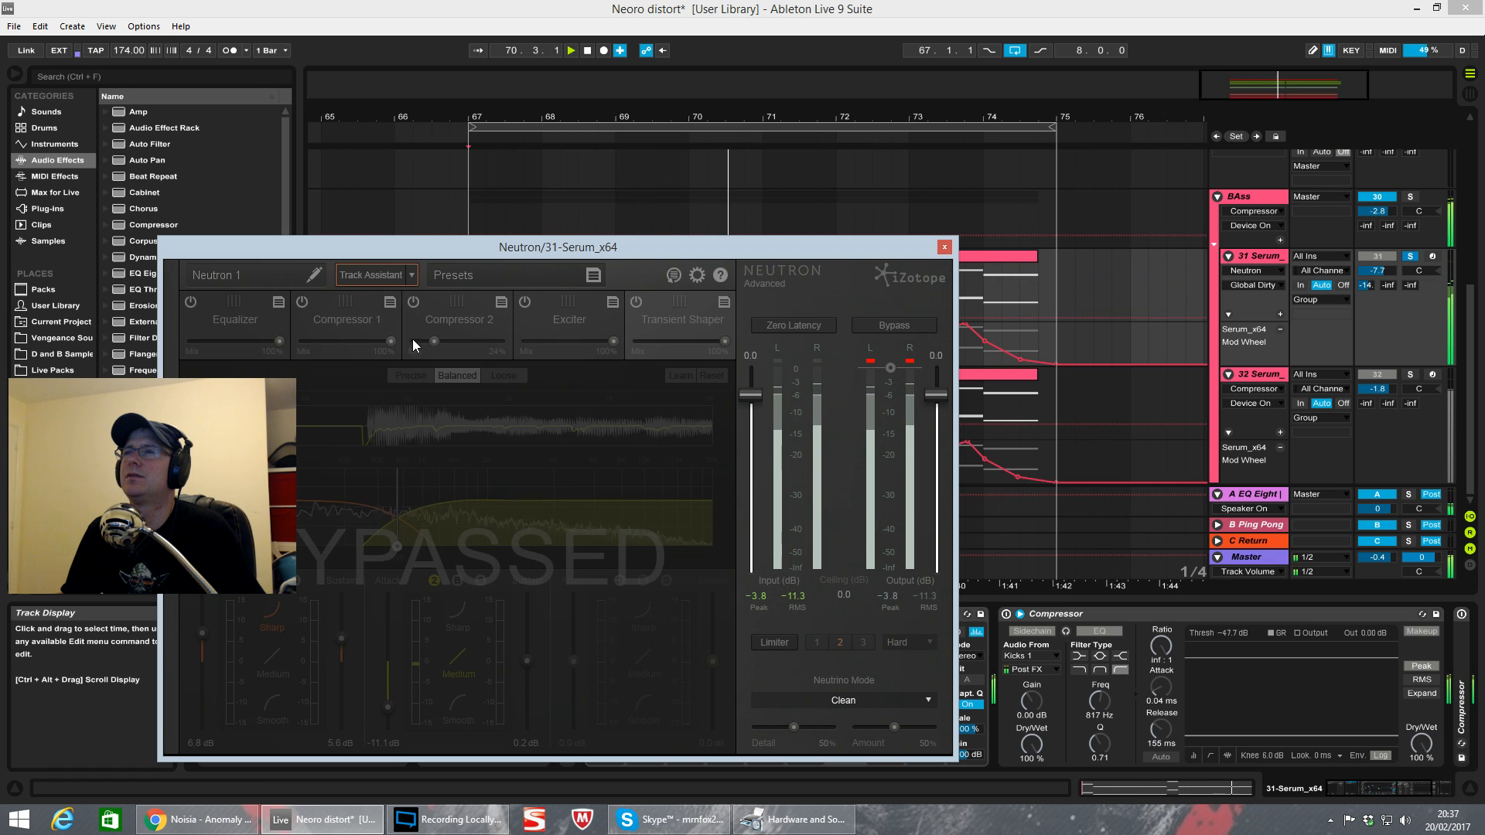
{"action": "key", "text": "space"}
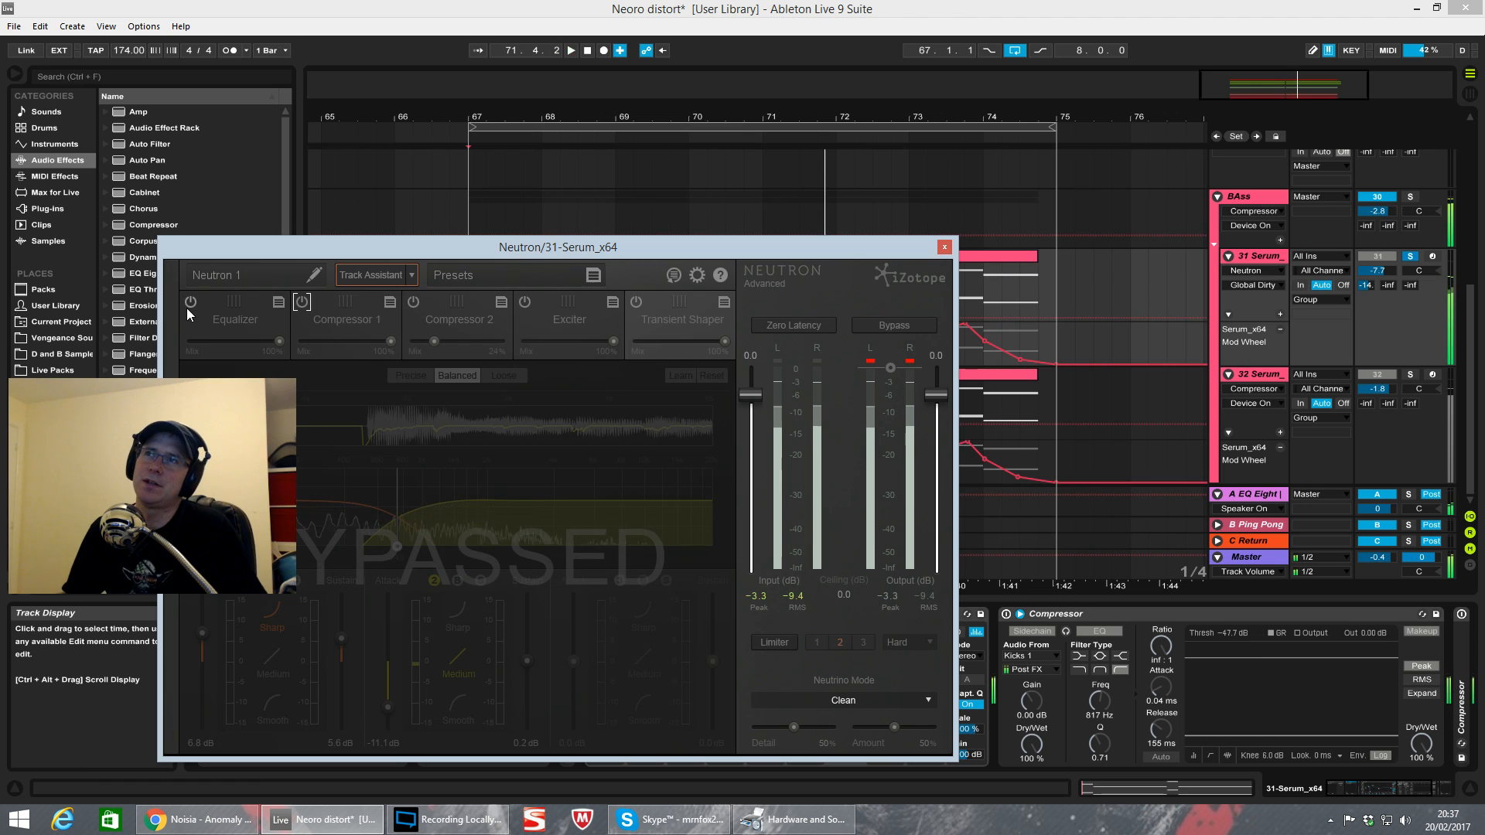
Step: Turn Neutron's Equalizer and Compressor 1 back on one after the other, playing the bass to hear each
{"action": "key", "text": "space"}
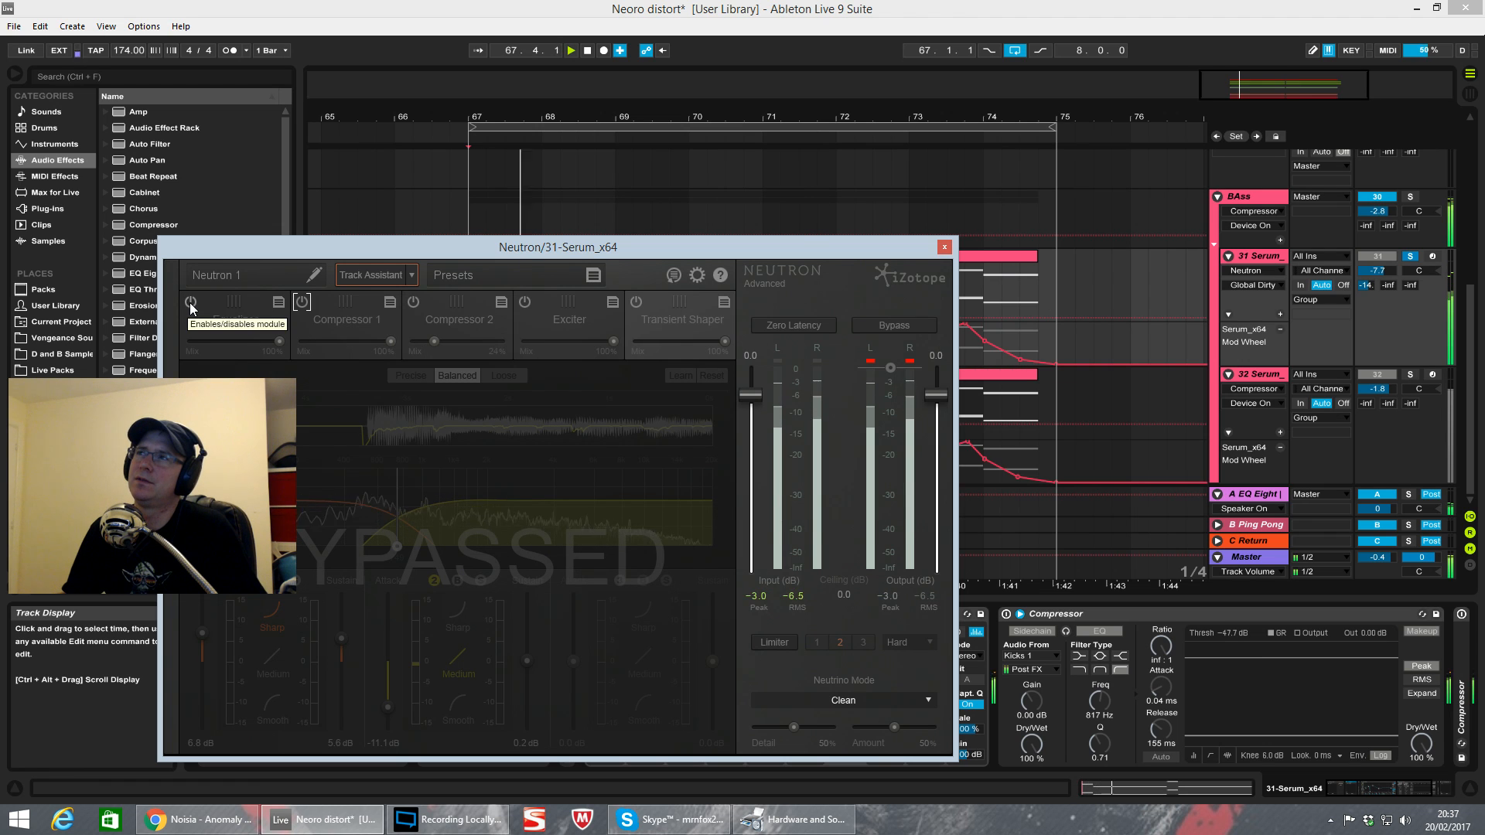
{"action": "left_click", "coordinate": [190, 302]}
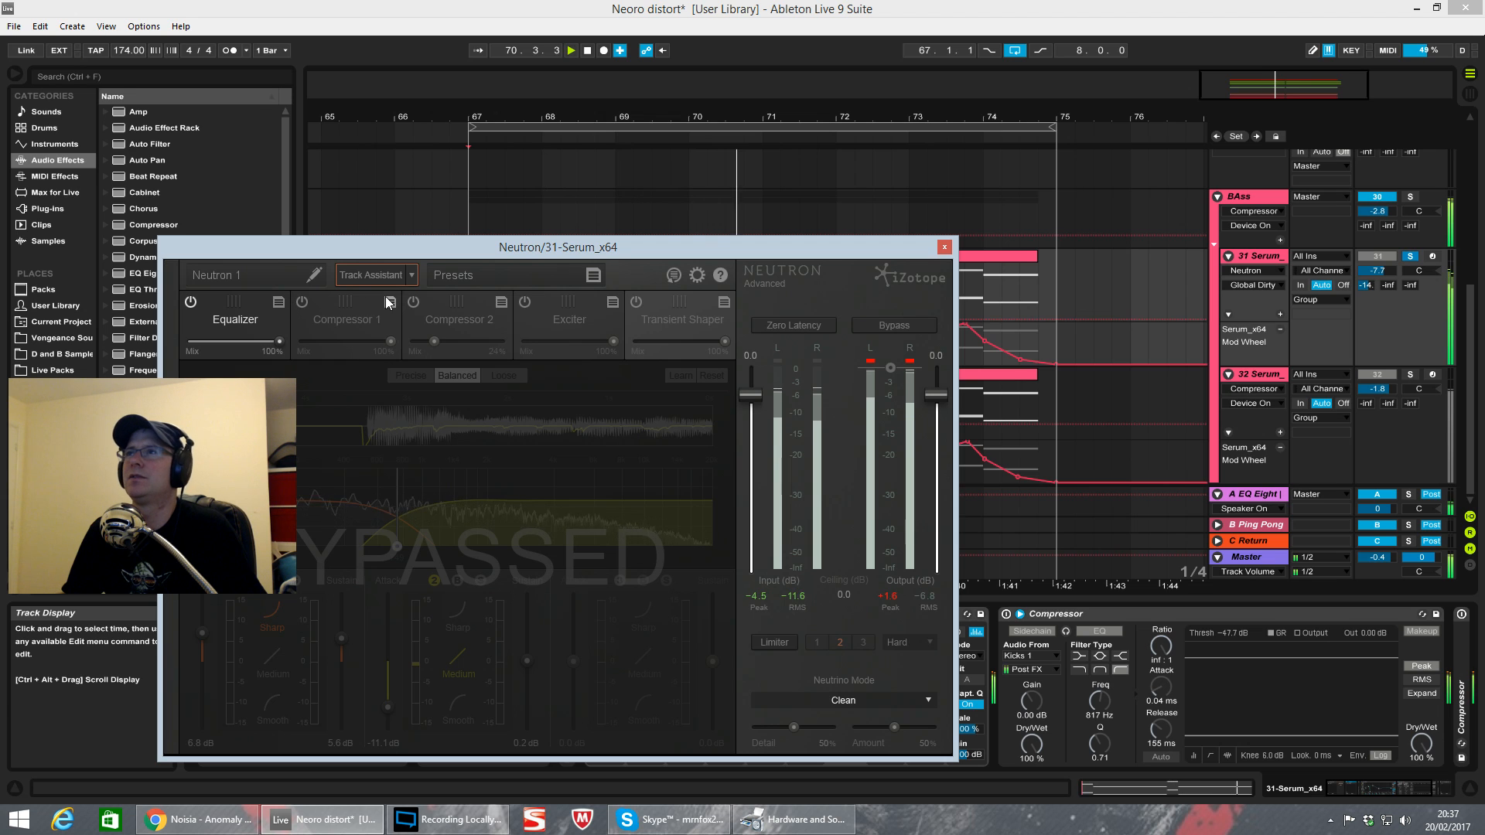
{"action": "left_click", "coordinate": [341, 320]}
{"action": "left_click", "coordinate": [302, 302]}
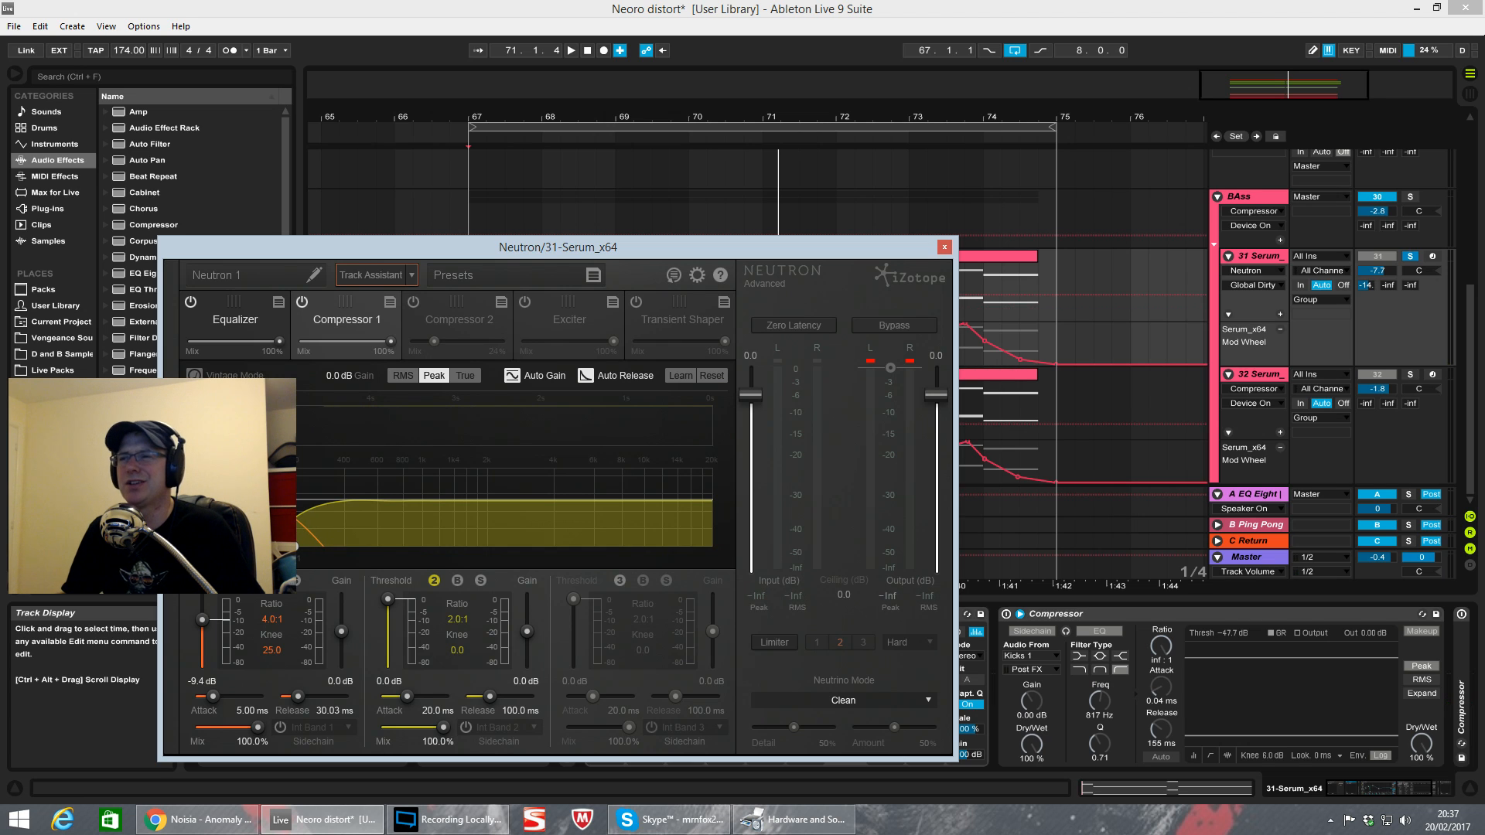
{"action": "key", "text": "space"}
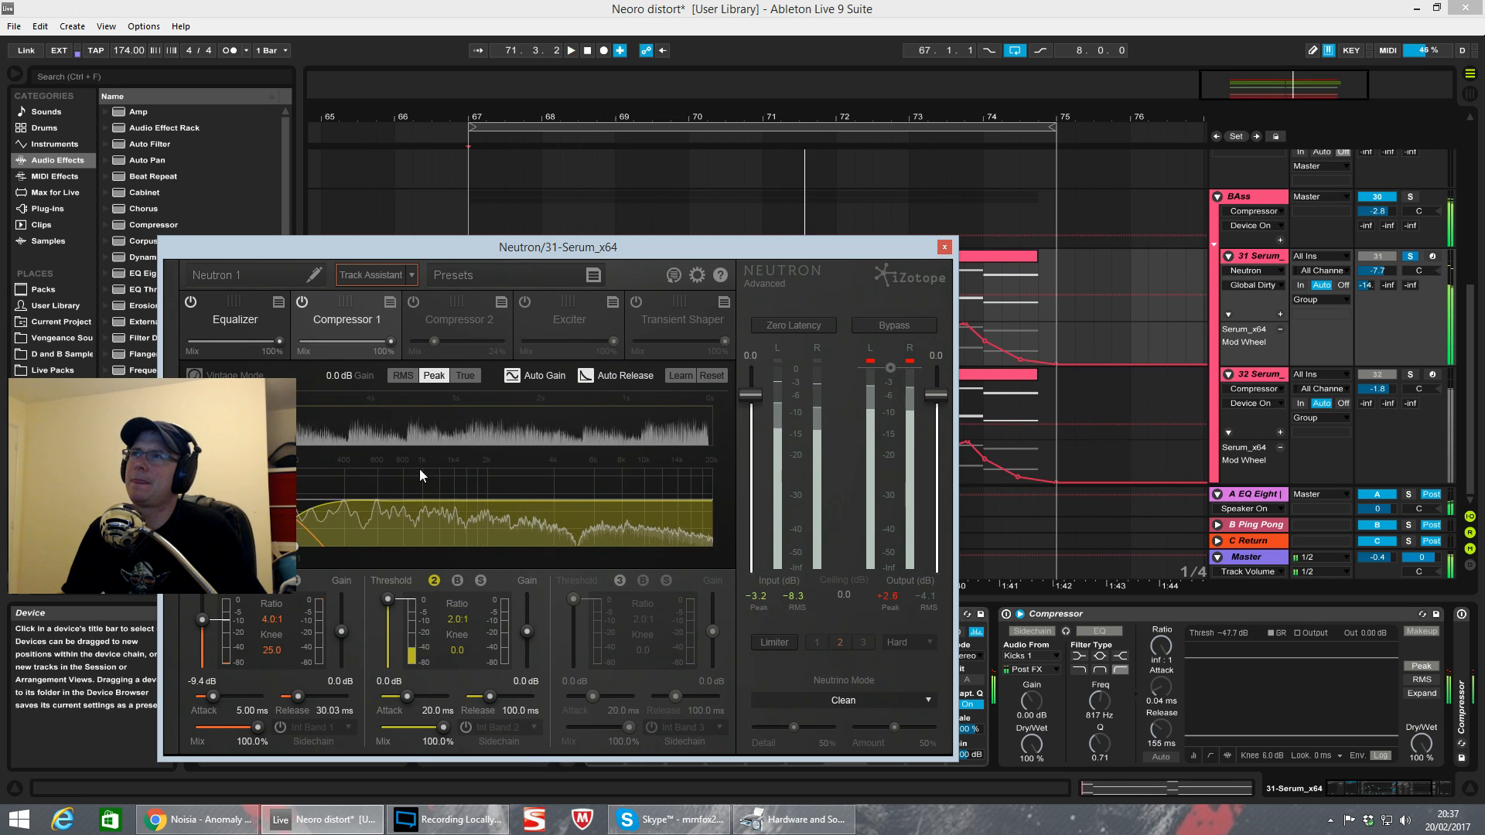
{"action": "key", "text": "space"}
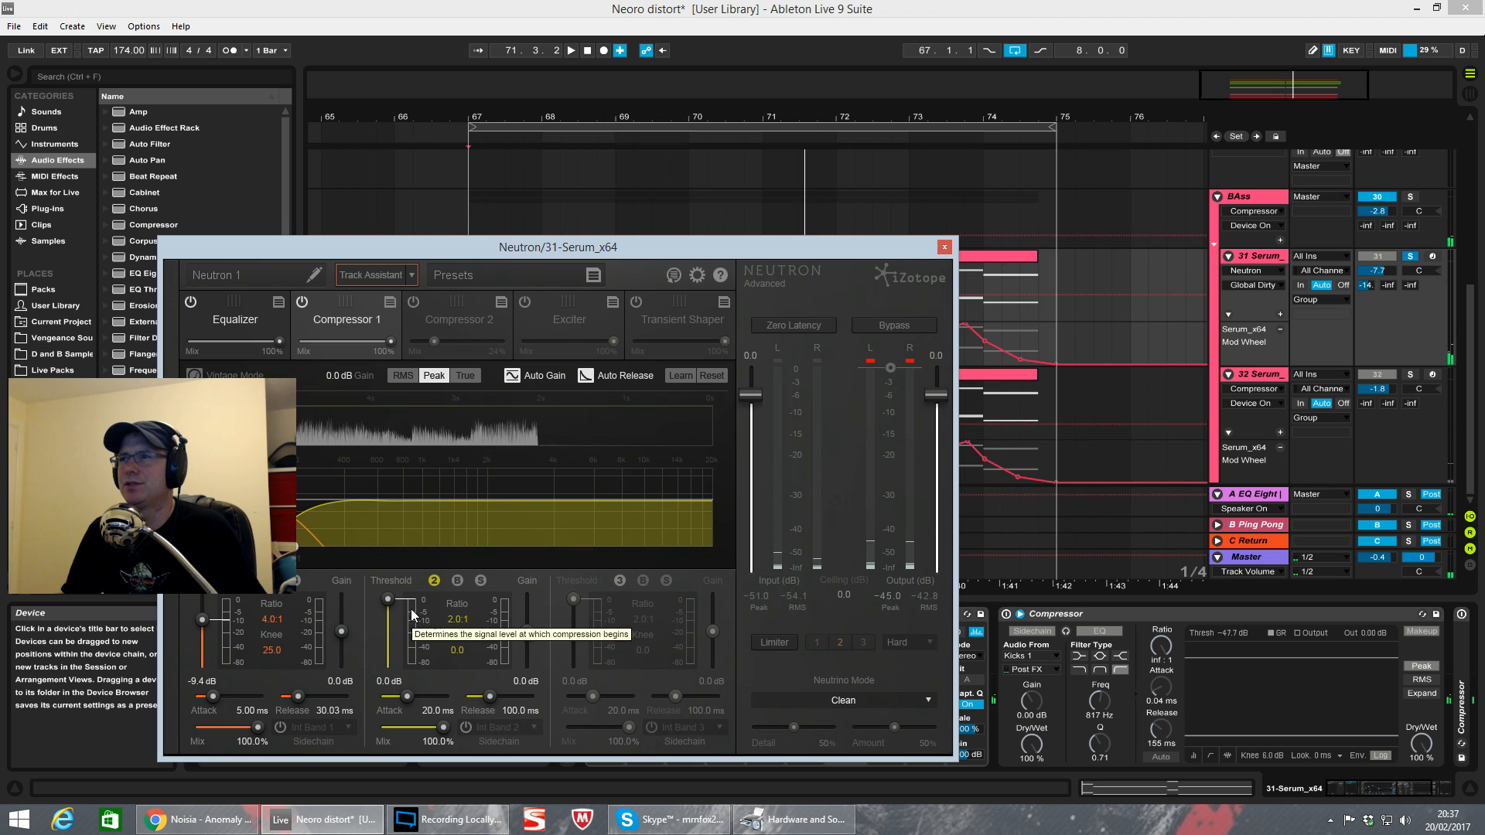
Step: View Compressor 2 and leave it bypassed, turn the Exciter back on and play the bass through it
{"action": "left_click", "coordinate": [442, 319]}
{"action": "left_click", "coordinate": [414, 302]}
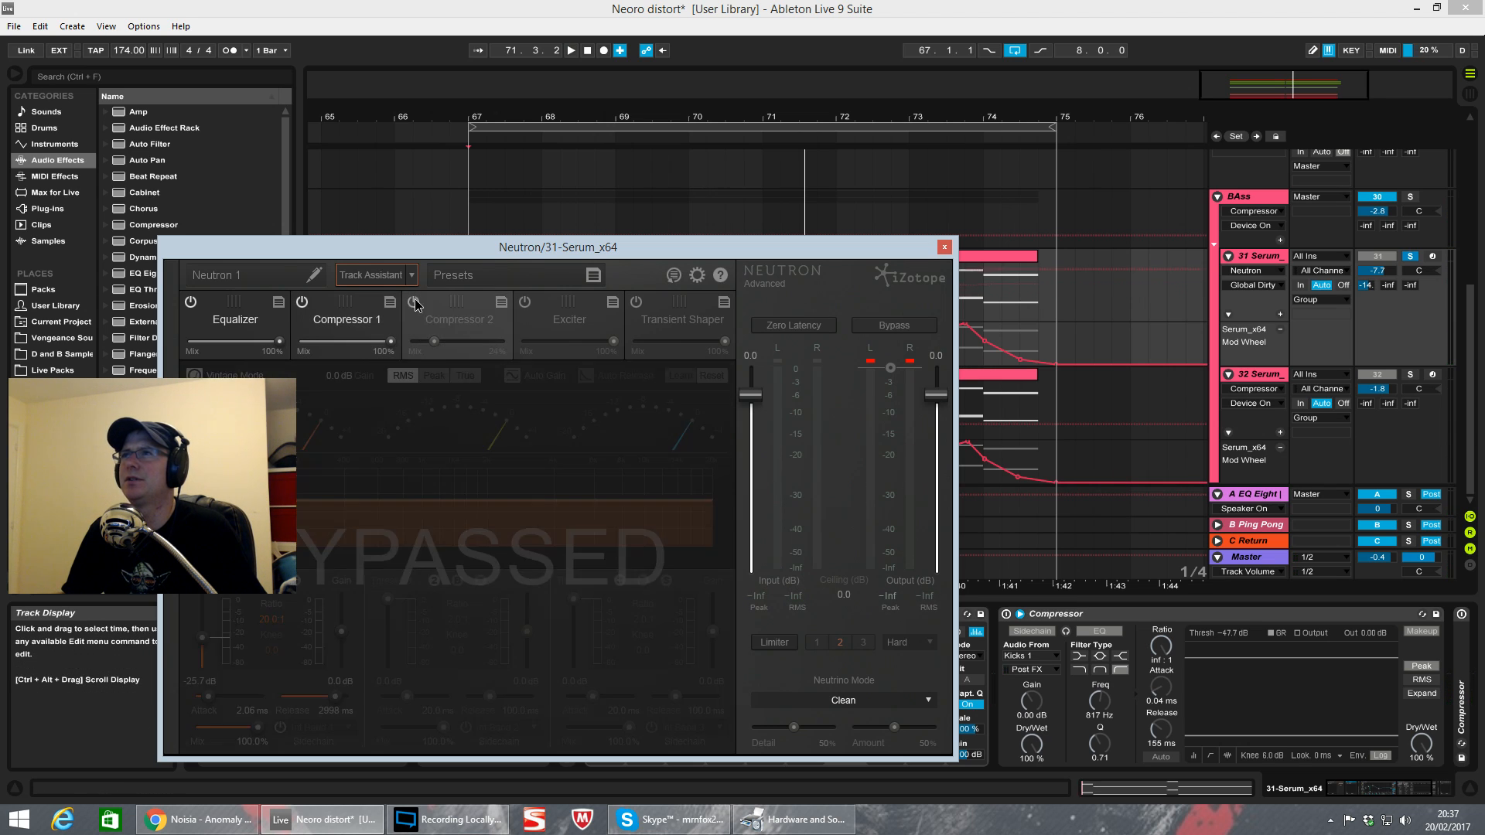
{"action": "left_click", "coordinate": [587, 317]}
{"action": "left_click", "coordinate": [525, 302]}
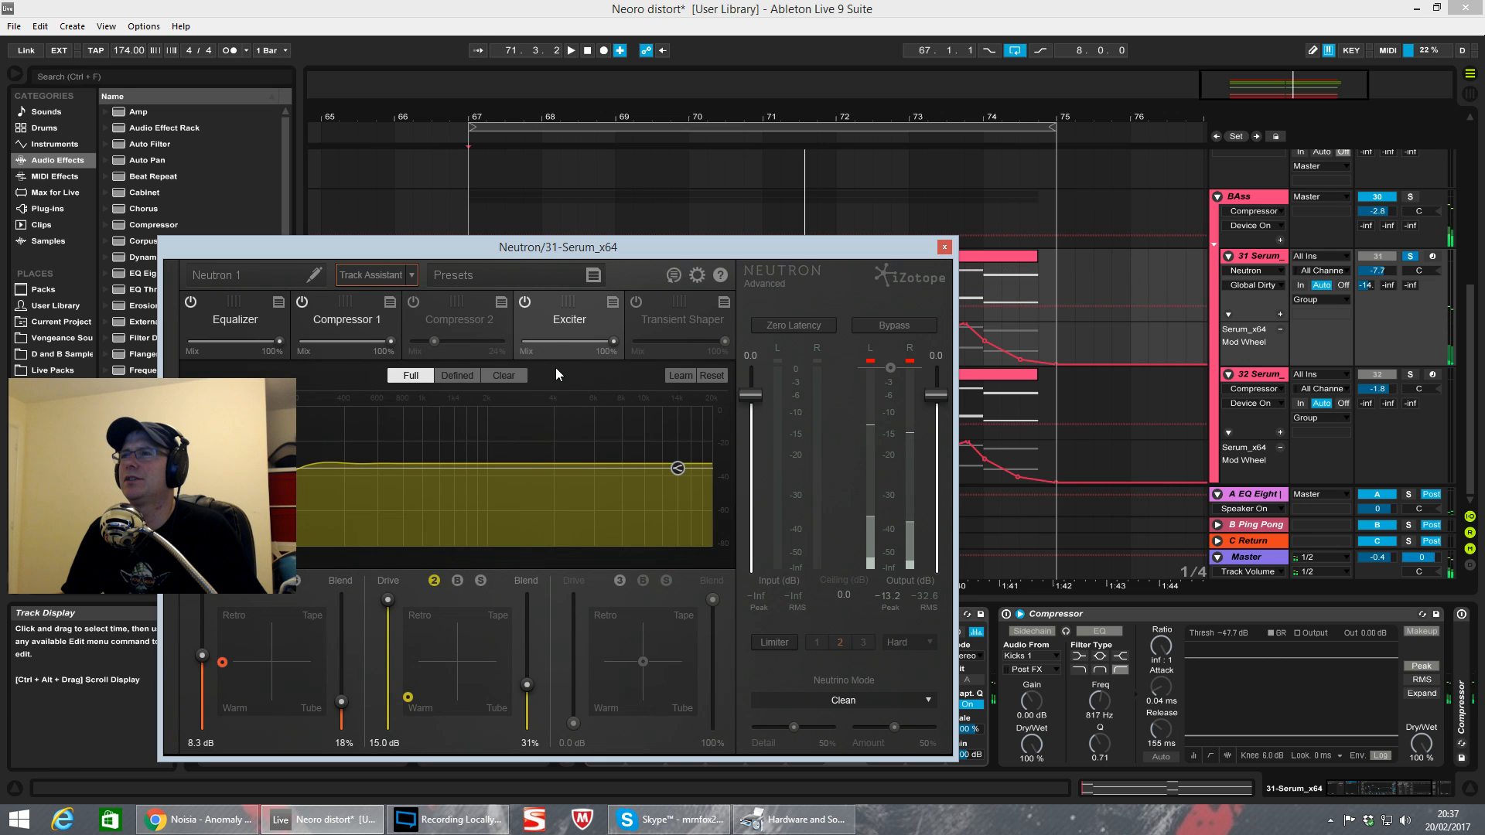
{"action": "key", "text": "space"}
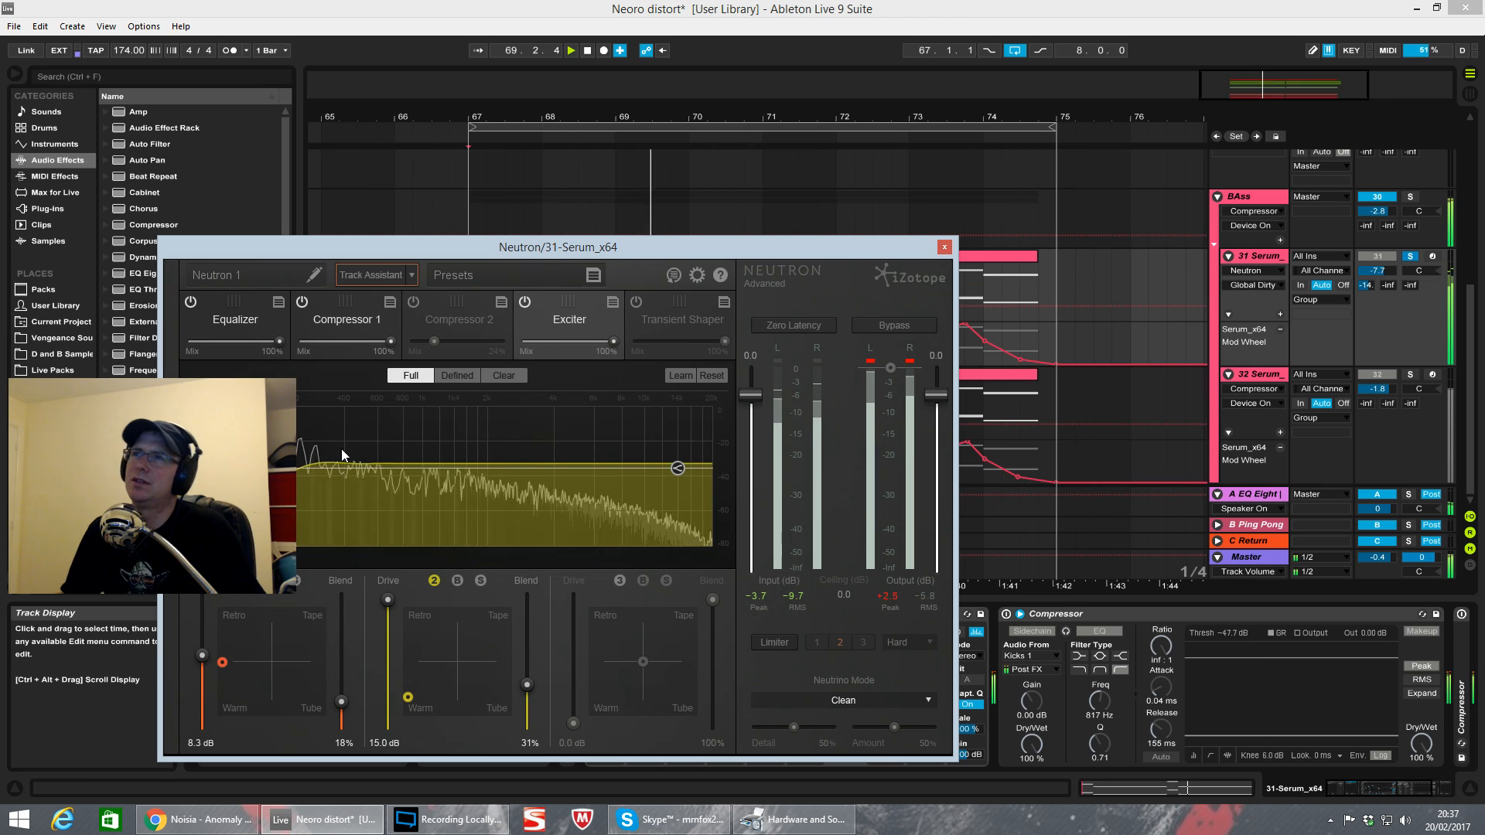
{"action": "key", "text": "space"}
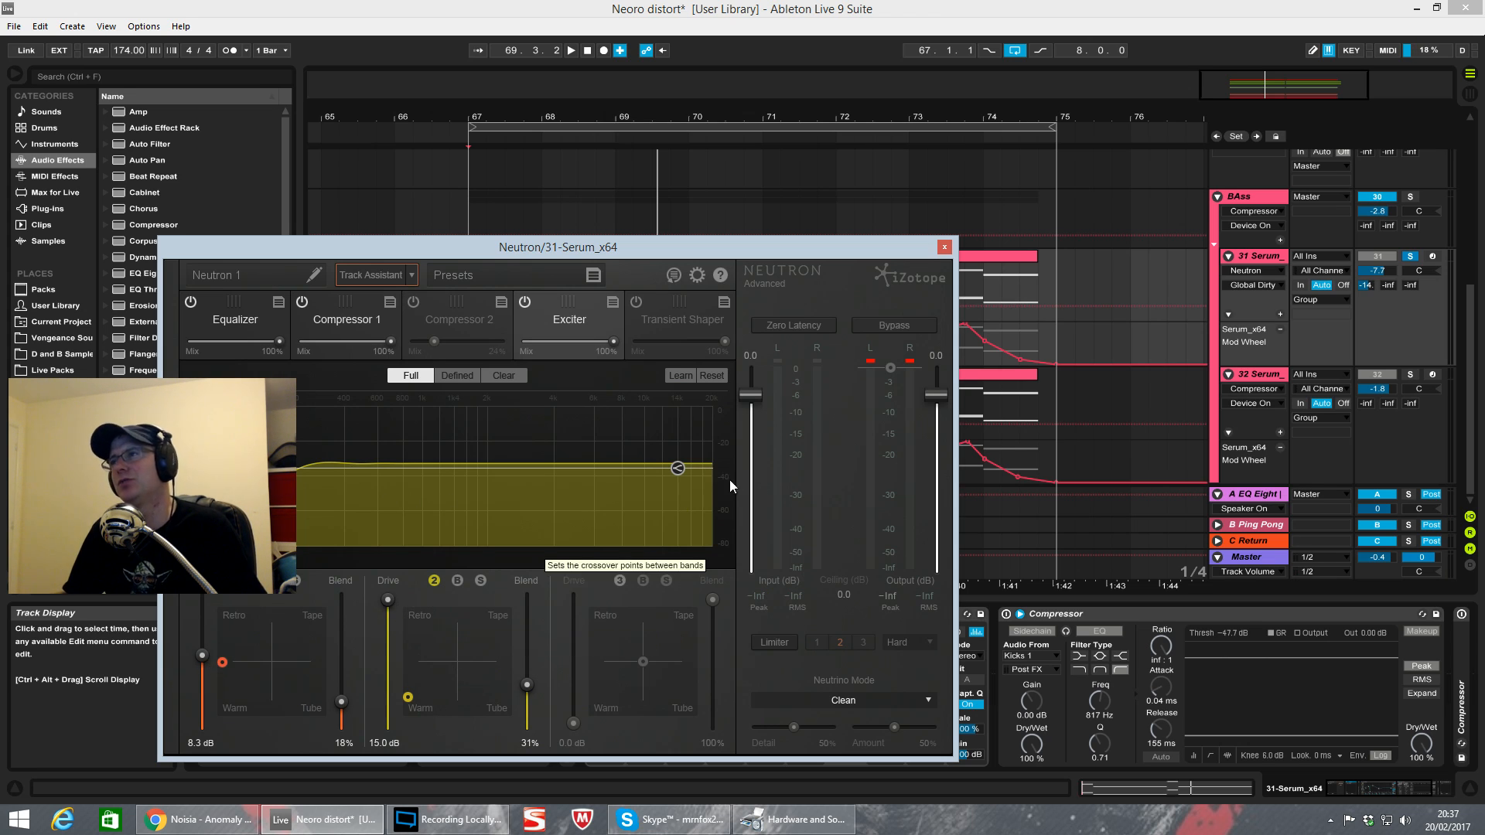
Step: Turn the Transient Shaper back on and play the bass through it
{"action": "left_click", "coordinate": [637, 302]}
{"action": "key", "text": "space"}
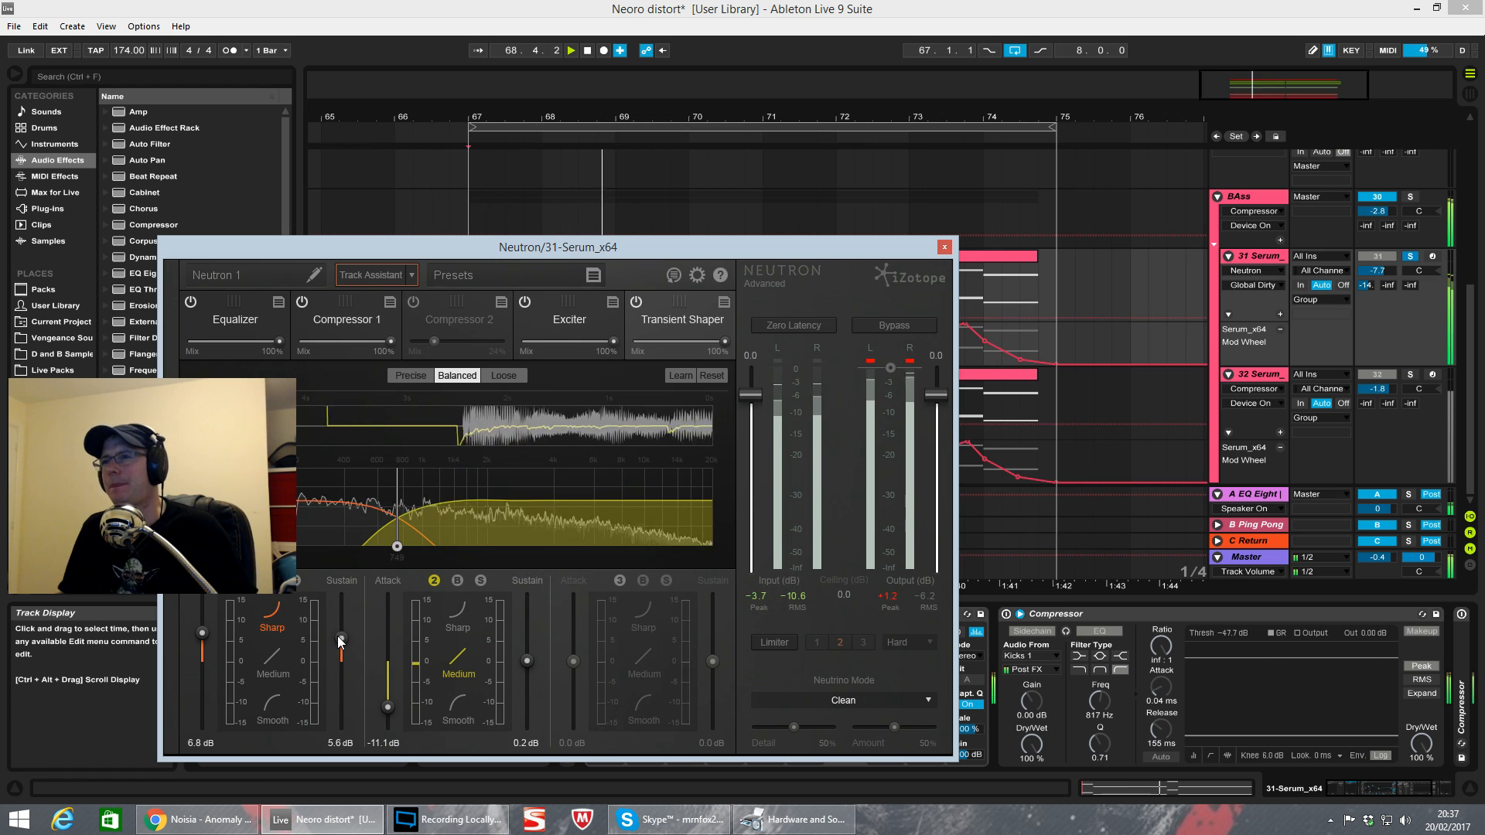
{"action": "key", "text": "space"}
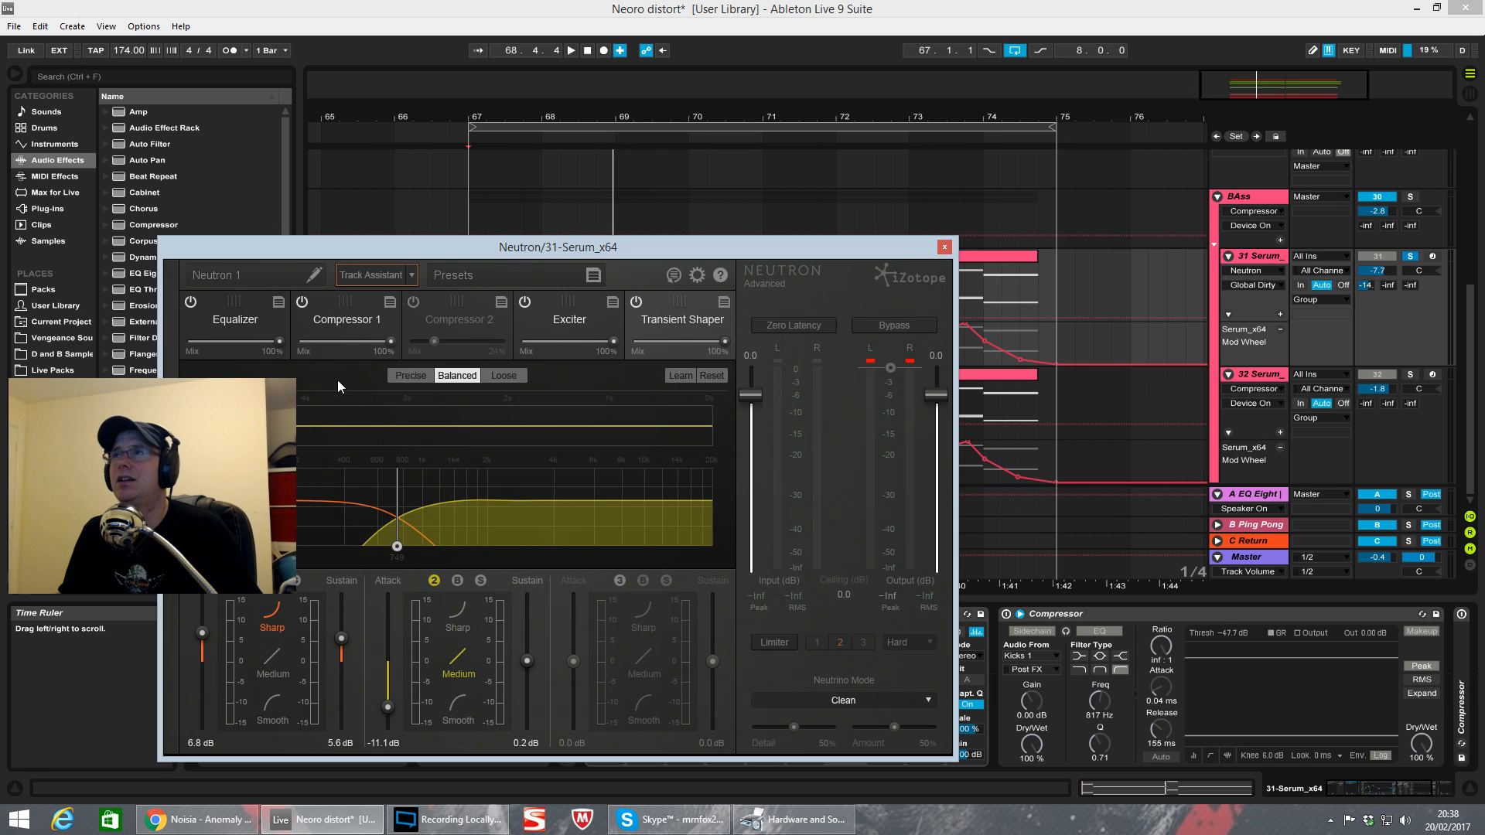
Step: Compare the playing bass with Compressor 2 switched on and off
{"action": "key", "text": "space"}
{"action": "left_click", "coordinate": [413, 302]}
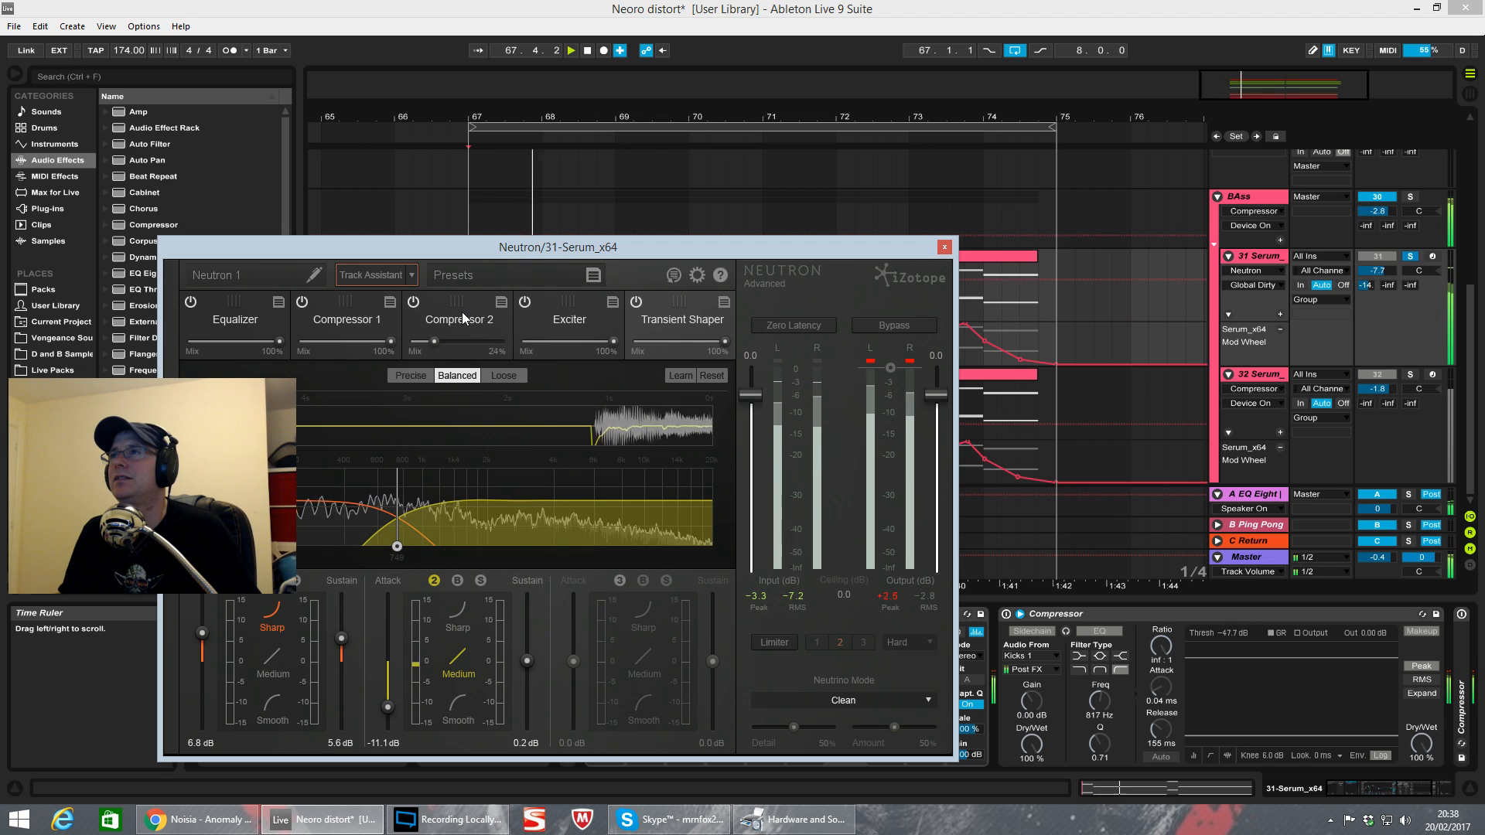
{"action": "left_click", "coordinate": [413, 303]}
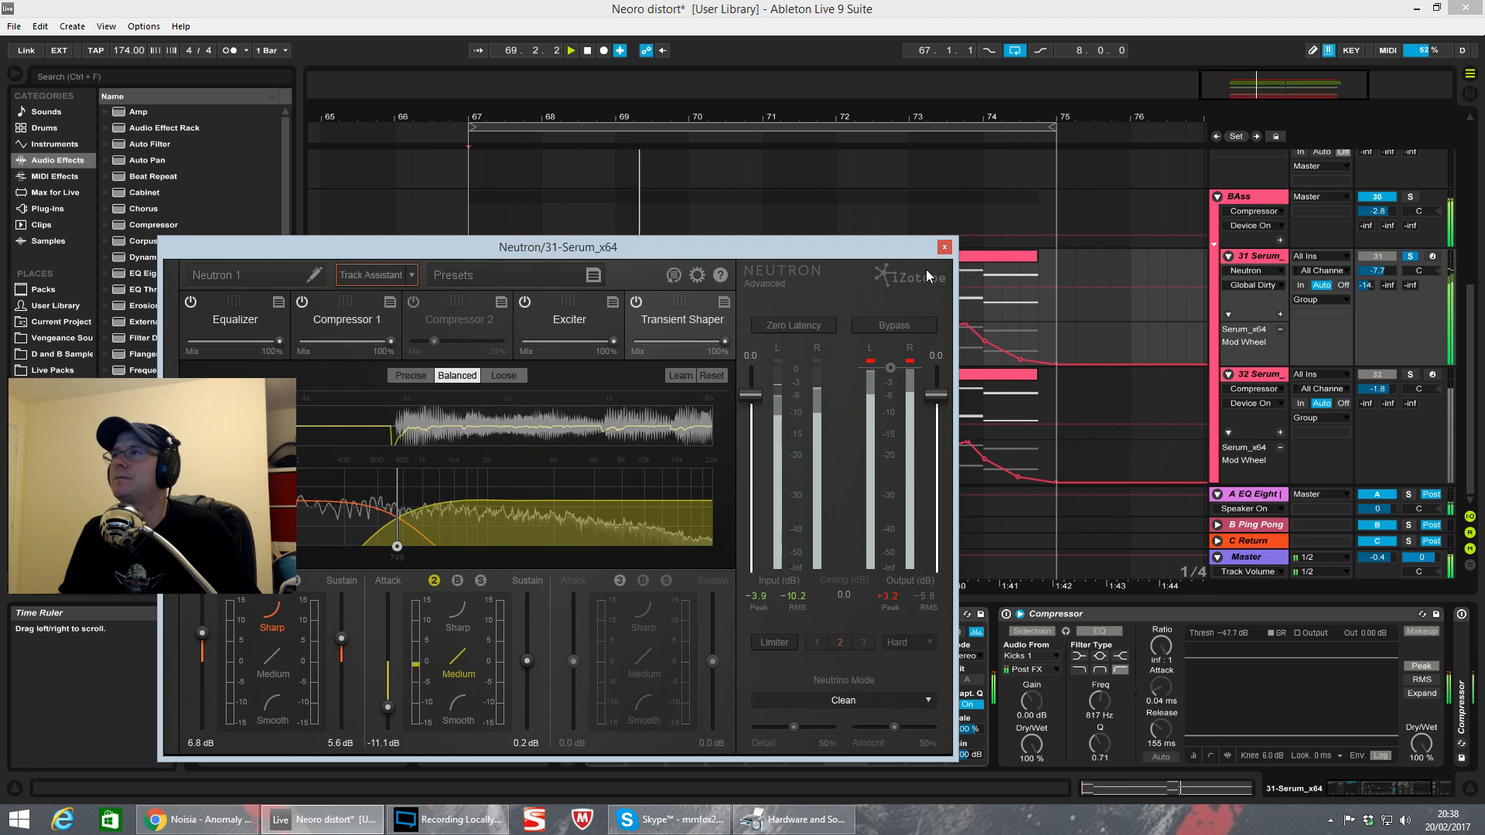
{"action": "key", "text": "space"}
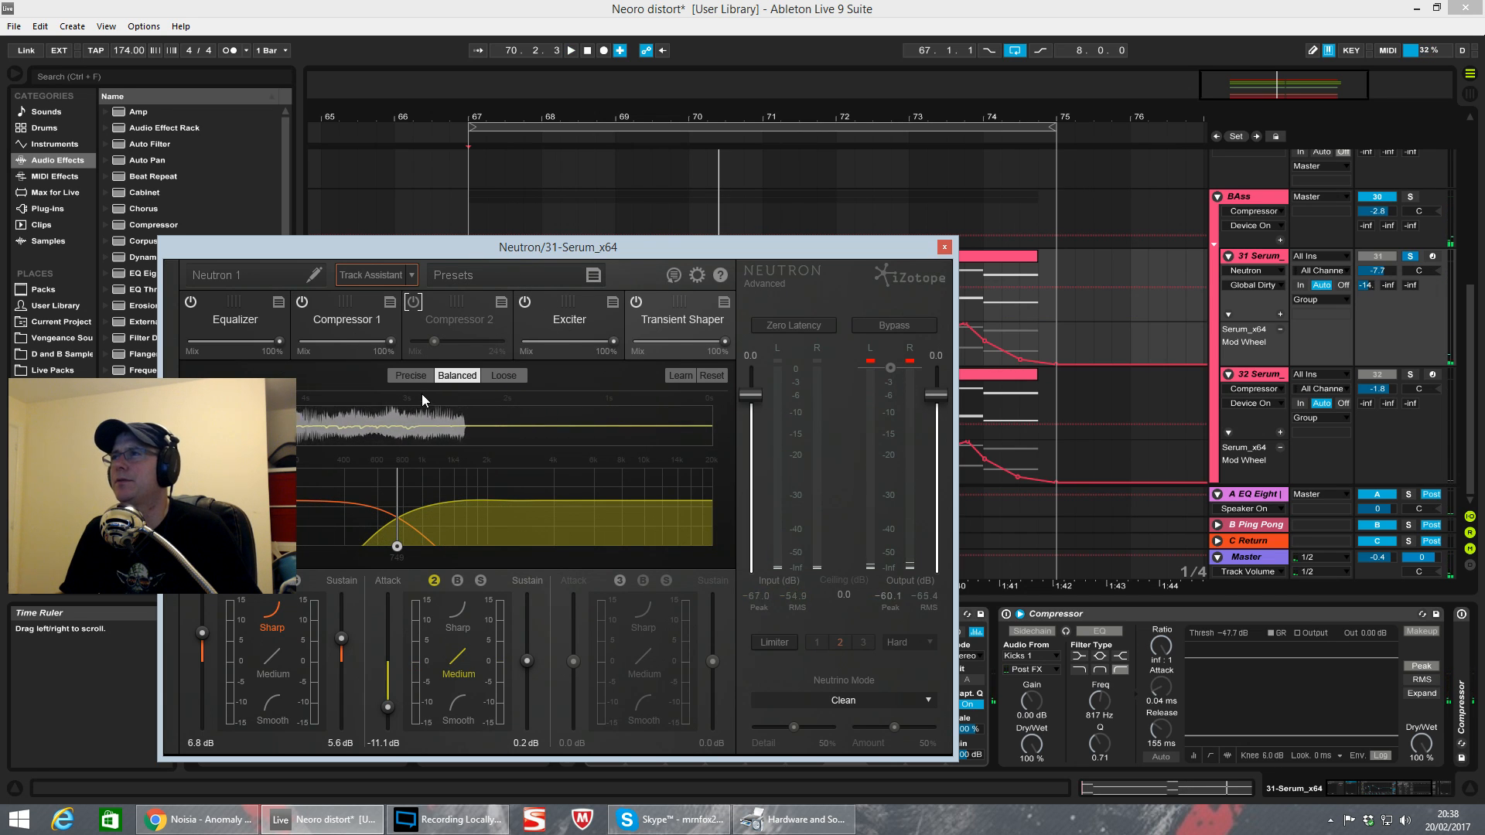
Step: Open Neutron's global presets, look through the Electric Bass presets, and close the preset manager without loading one
{"action": "left_click", "coordinate": [593, 276]}
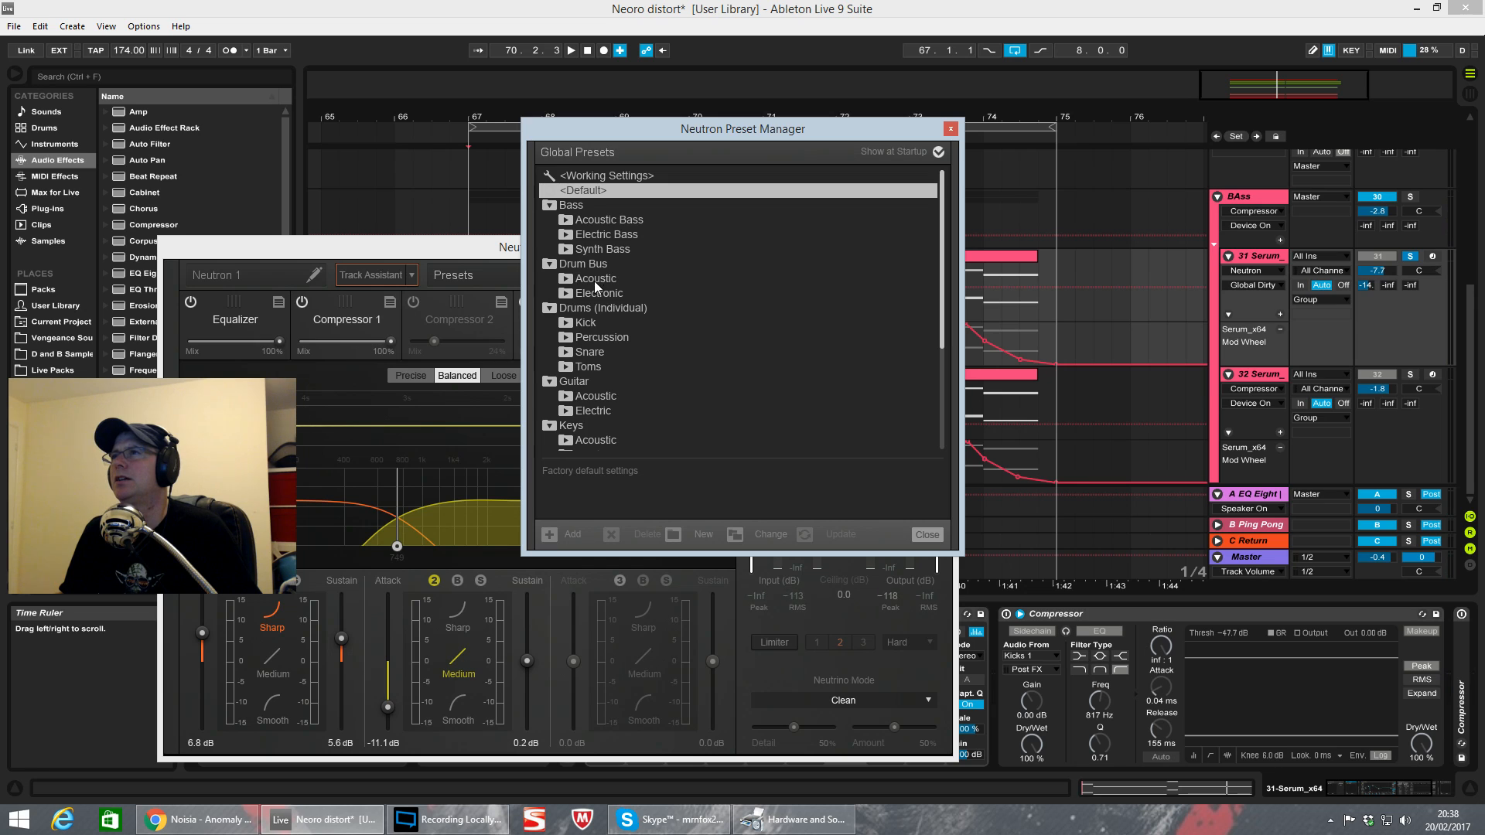
{"action": "left_click", "coordinate": [566, 235]}
{"action": "left_click", "coordinate": [566, 235]}
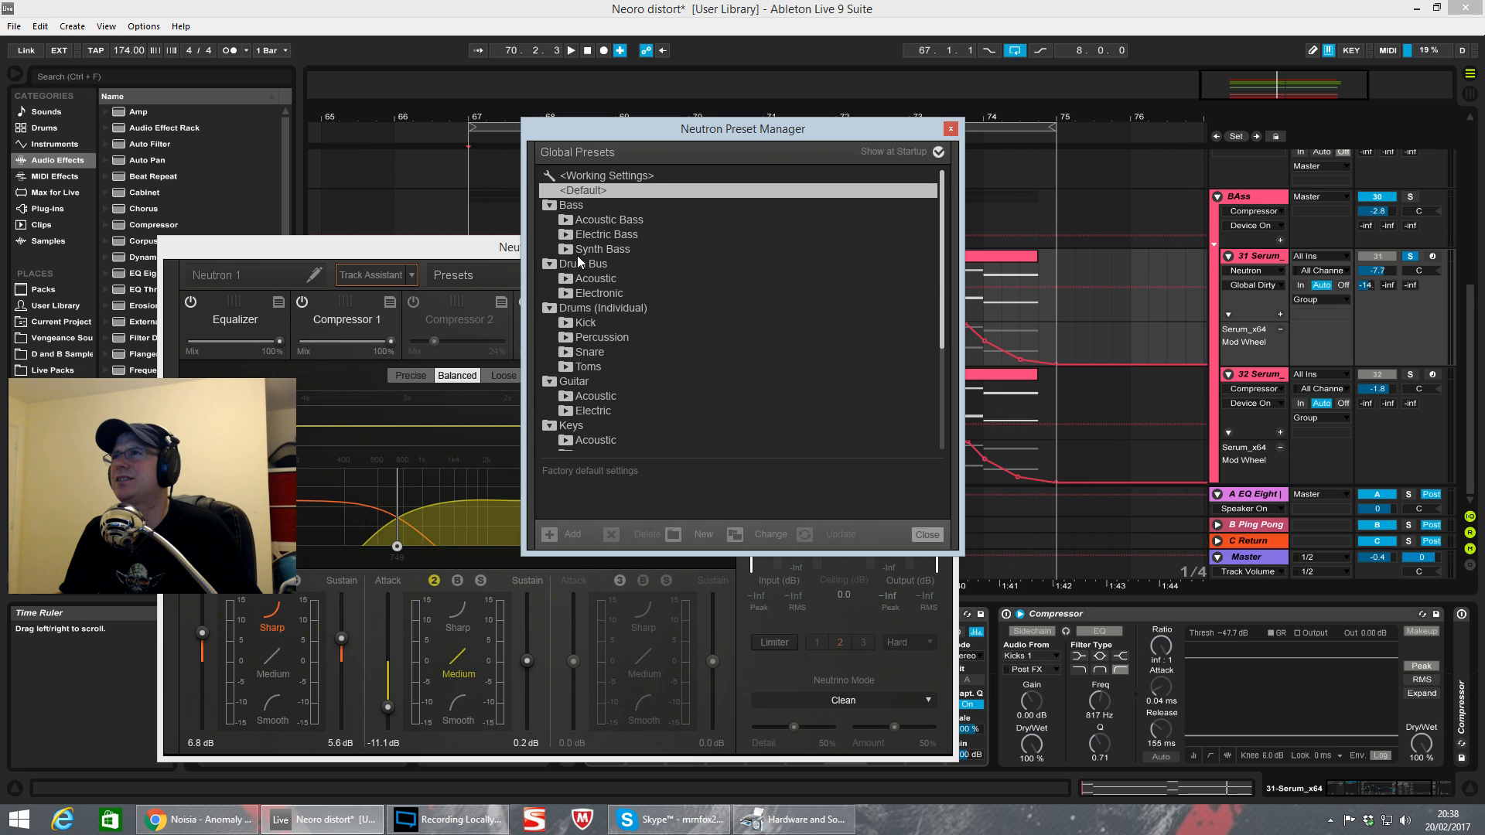
{"action": "left_click", "coordinate": [573, 251]}
{"action": "left_click", "coordinate": [566, 235]}
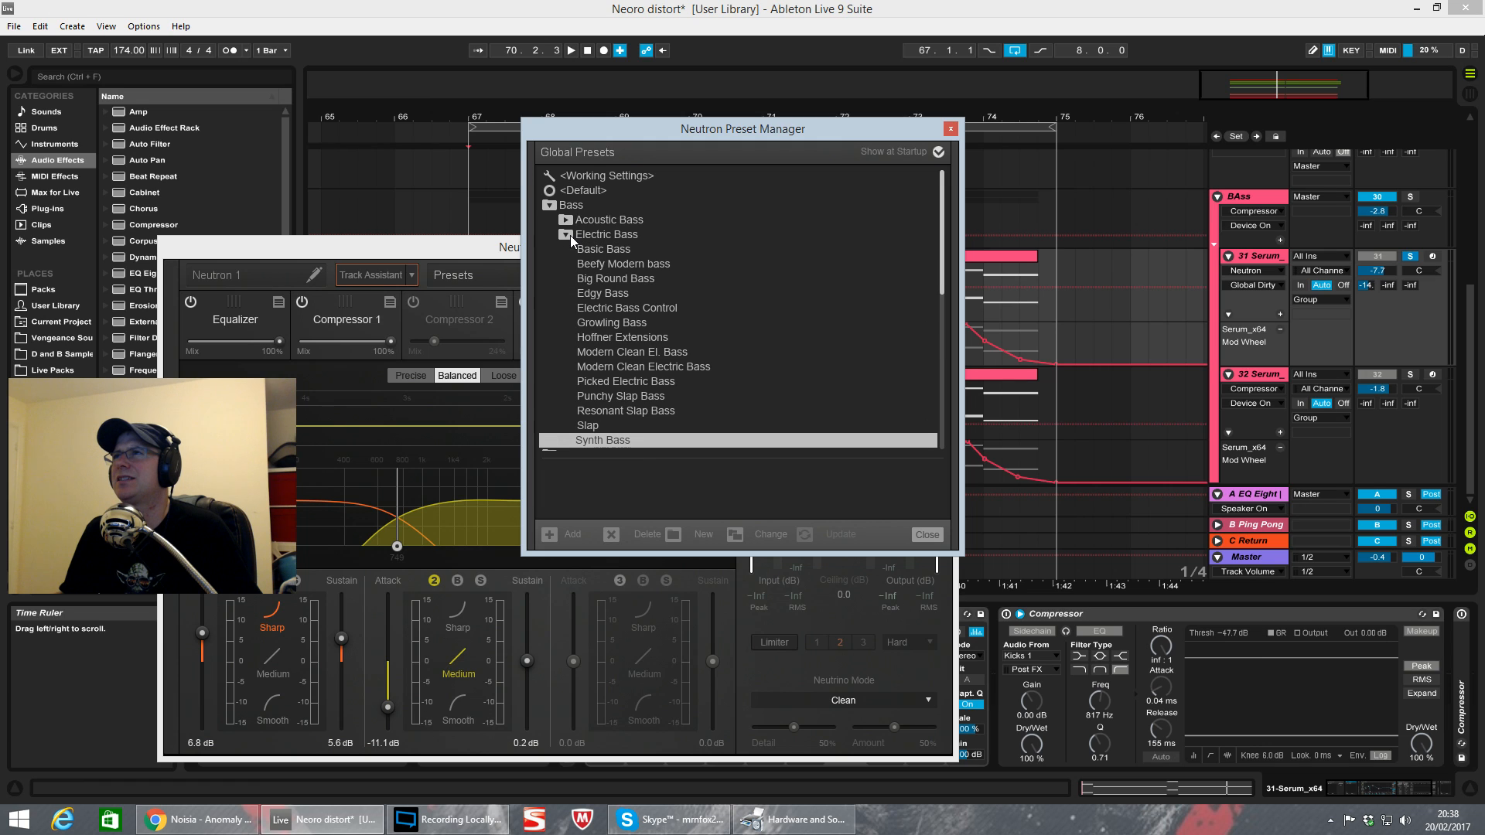
{"action": "left_click_drag", "start_coordinate": [942, 270], "coordinate": [941, 280]}
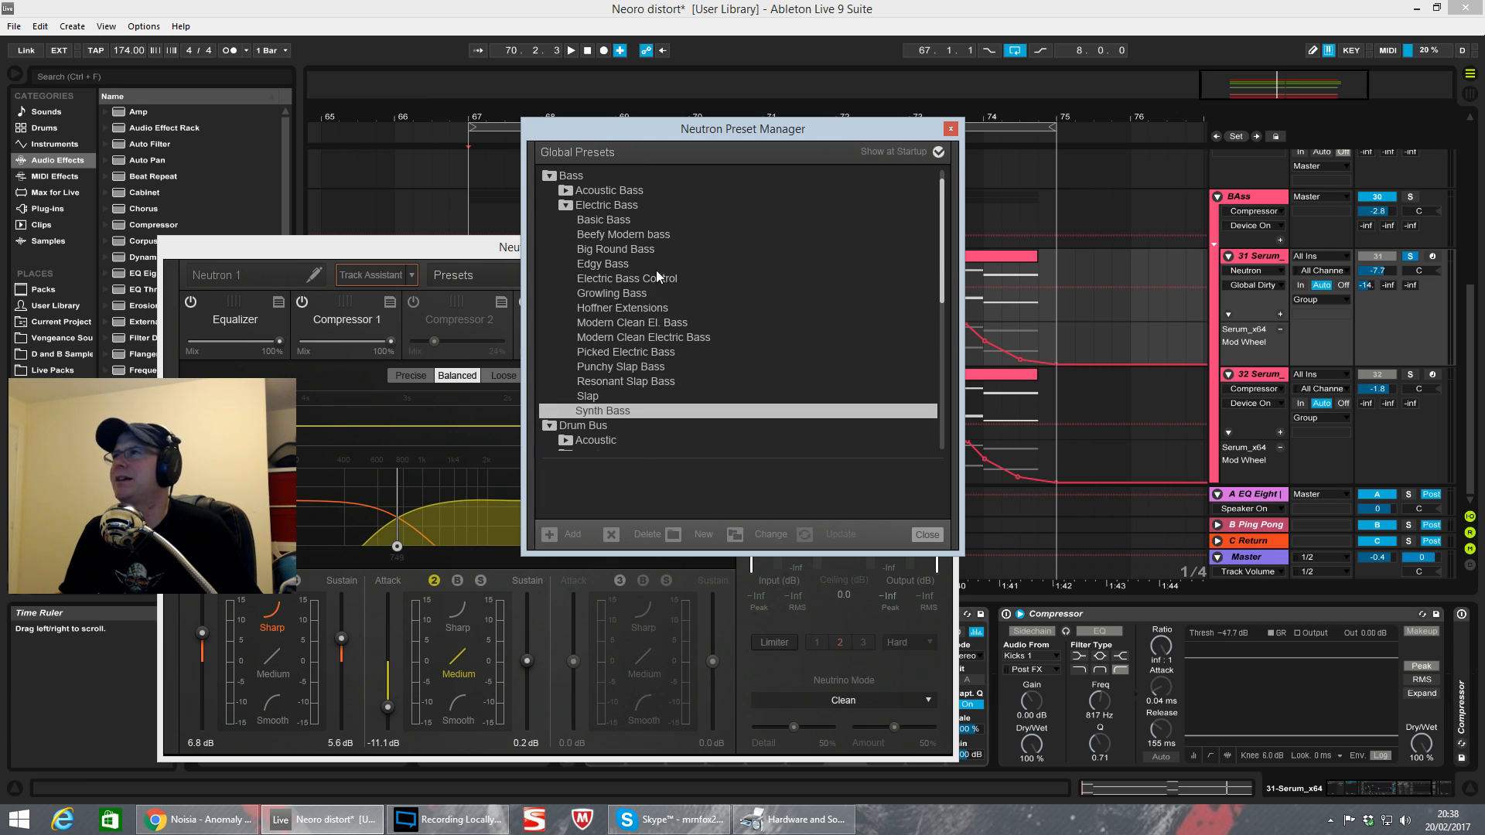
{"action": "left_click", "coordinate": [949, 129]}
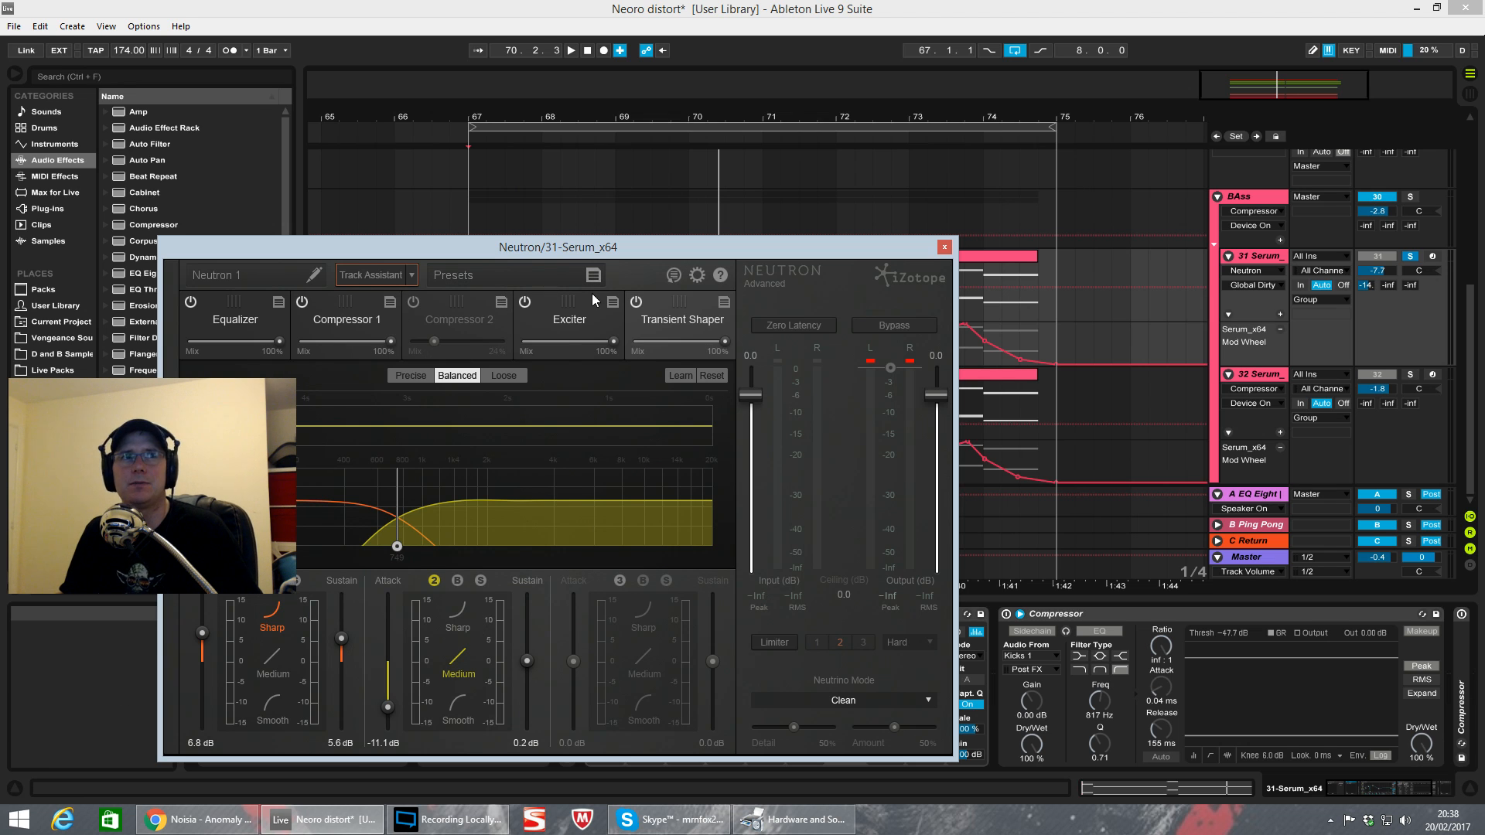
Step: List the Izotope plug-ins in the browser, look through them down to the RX 5 tools, and collapse the folder again
{"action": "left_click_drag", "start_coordinate": [743, 249], "coordinate": [881, 98]}
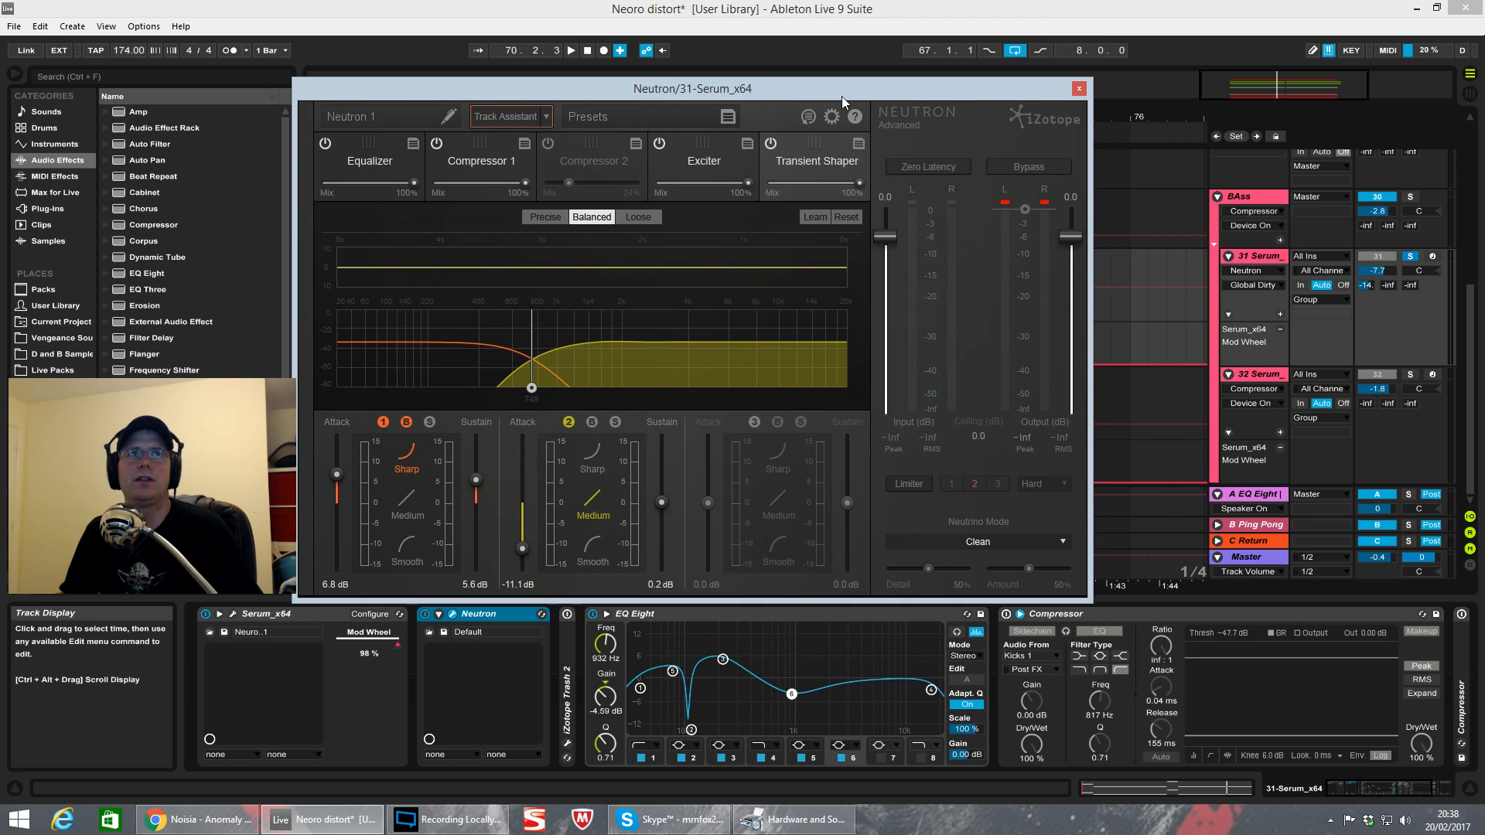
{"action": "left_click", "coordinate": [54, 208]}
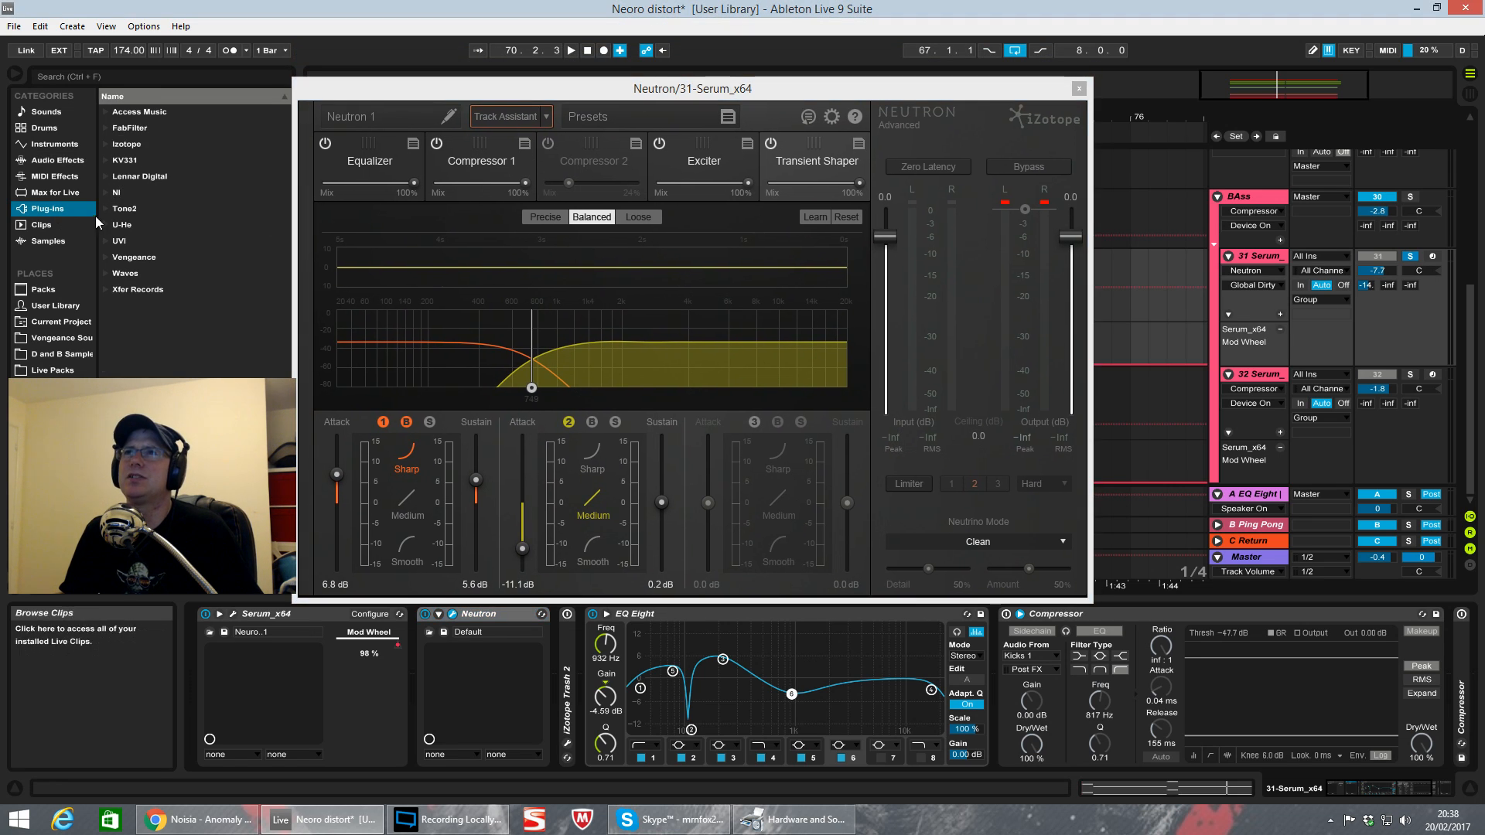
{"action": "left_click", "coordinate": [109, 145]}
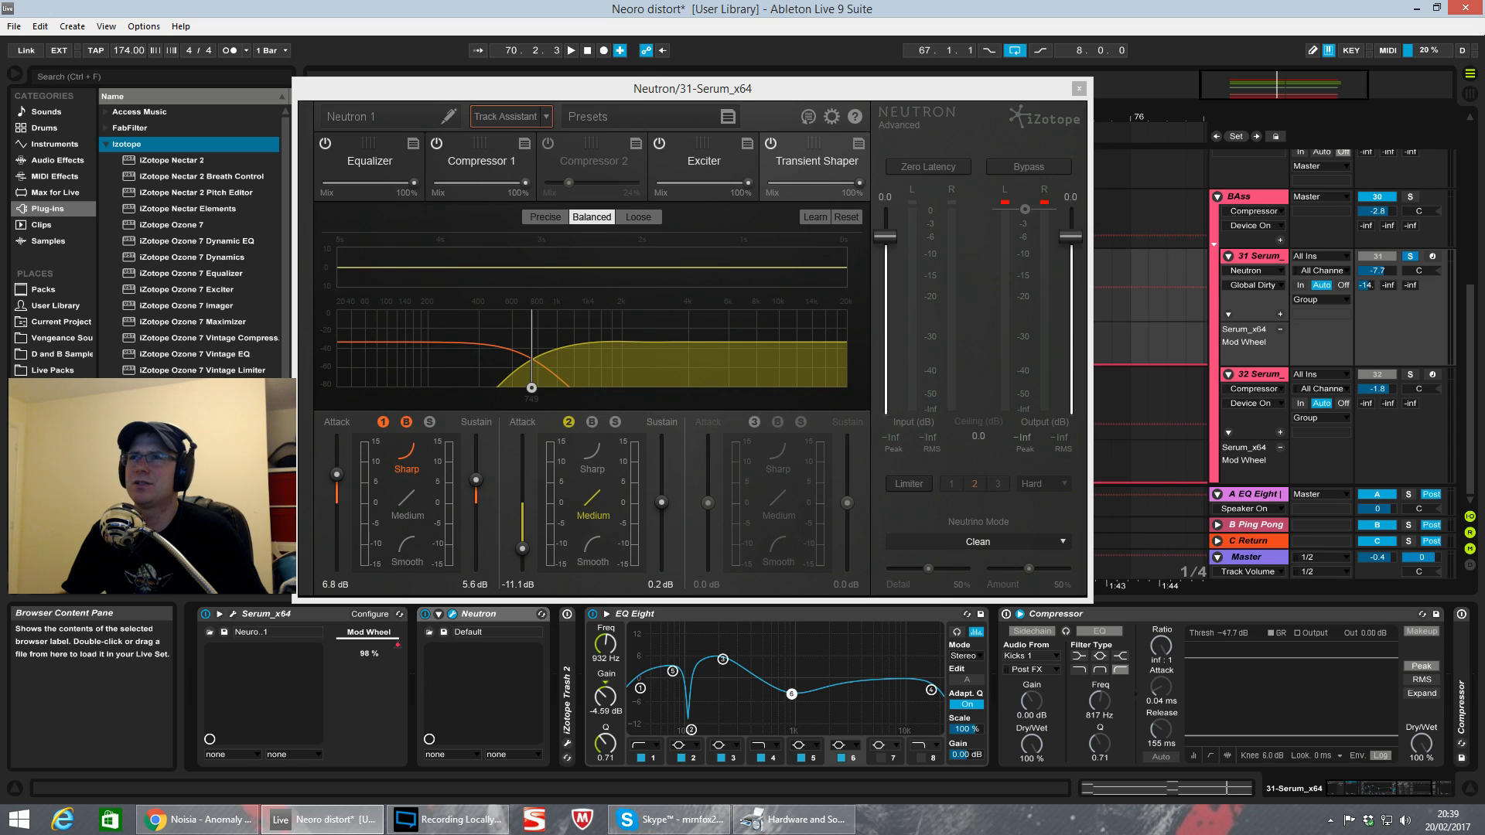
{"action": "scroll", "coordinate": [193, 240], "scroll_direction": "down", "scroll_amount": 3}
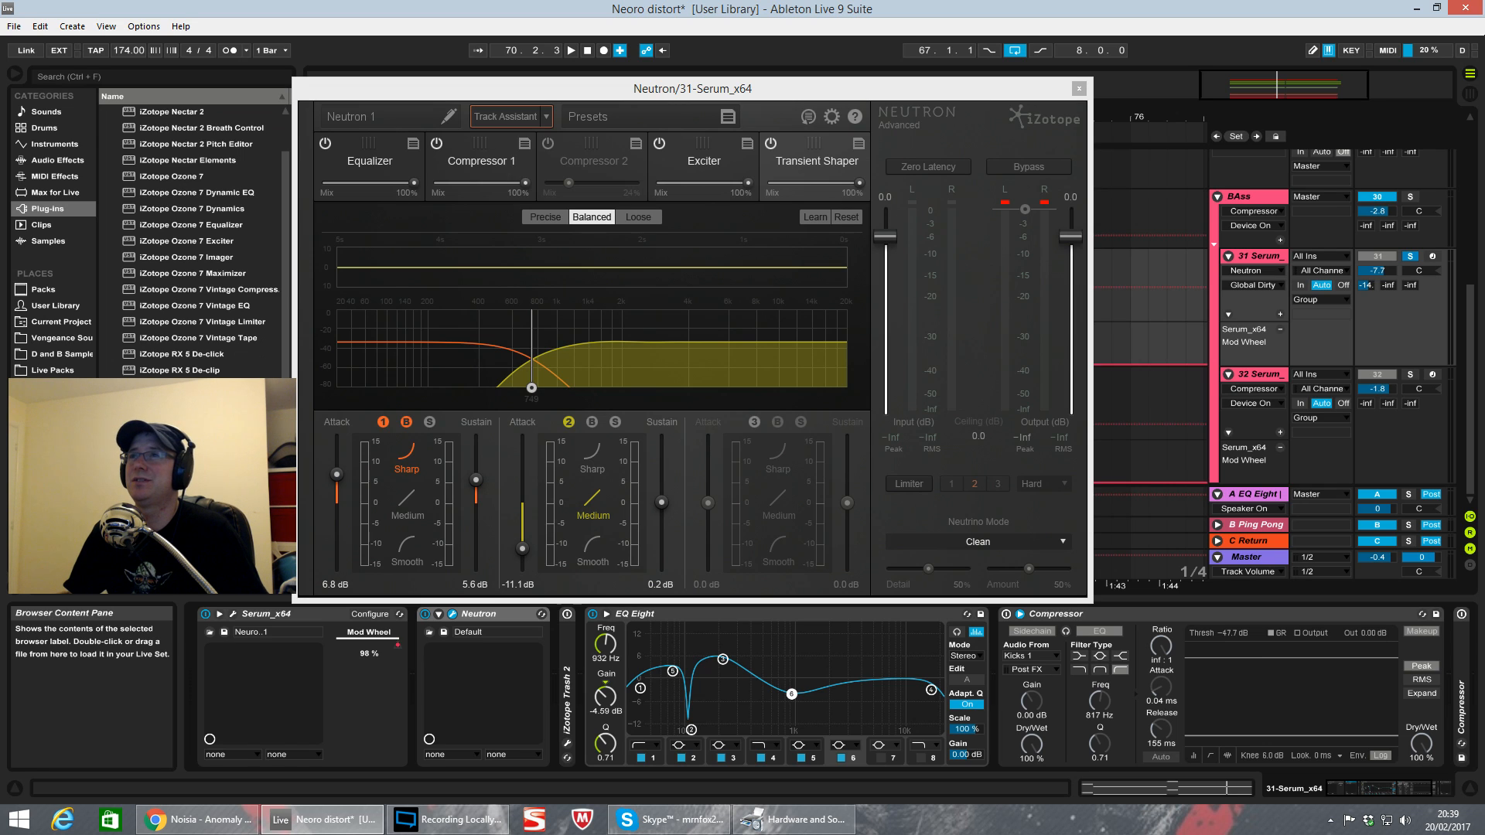
{"action": "scroll", "coordinate": [193, 239], "scroll_direction": "up", "scroll_amount": 2}
{"action": "left_click", "coordinate": [102, 127]}
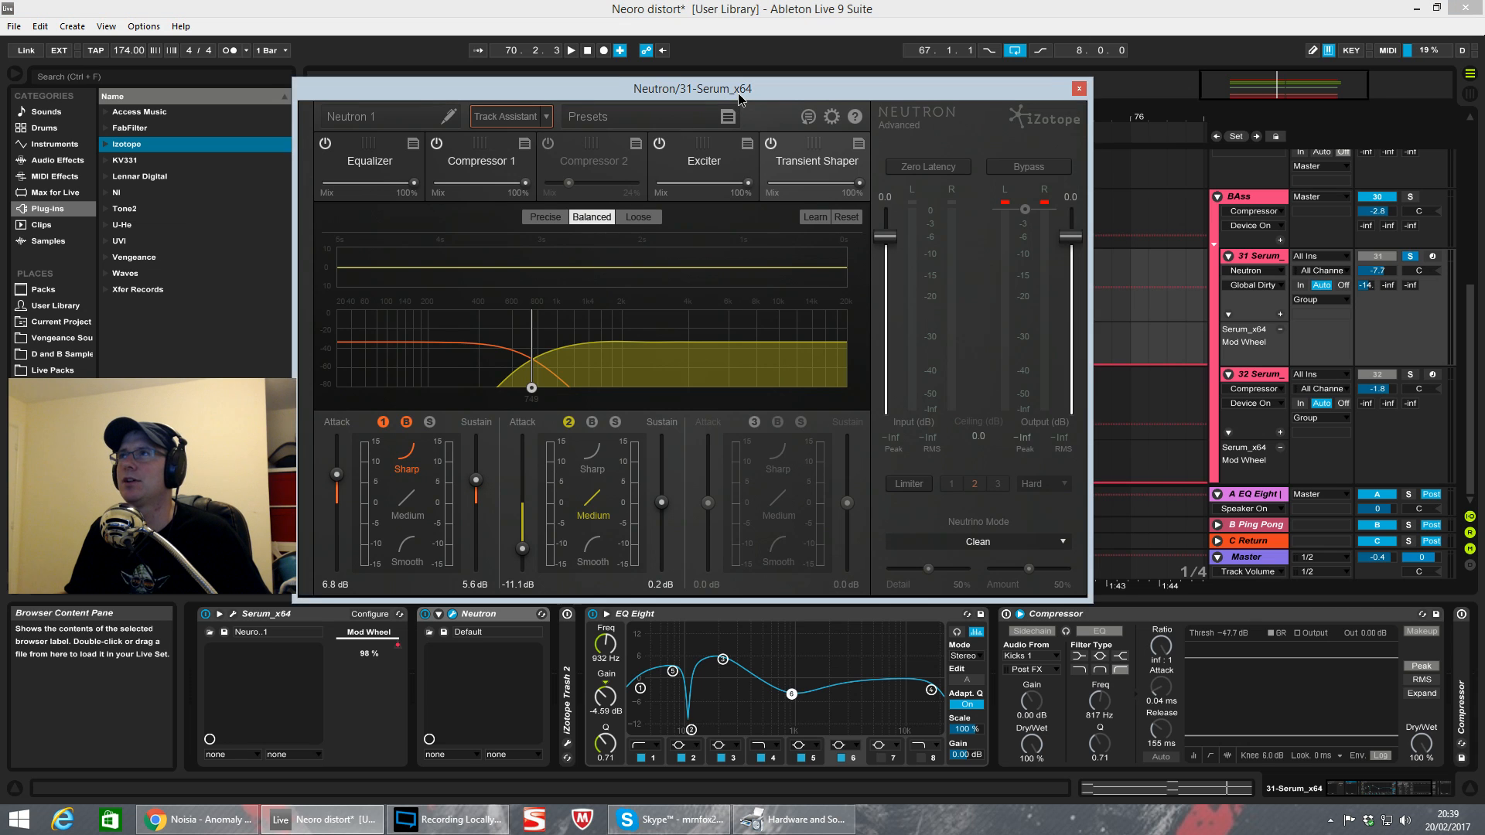
Step: Close the Neutron window, fold the Neutron device, and unfold the iZotope Trash 2 device in the track 31 Serum chain
{"action": "left_click_drag", "start_coordinate": [737, 92], "coordinate": [767, 82]}
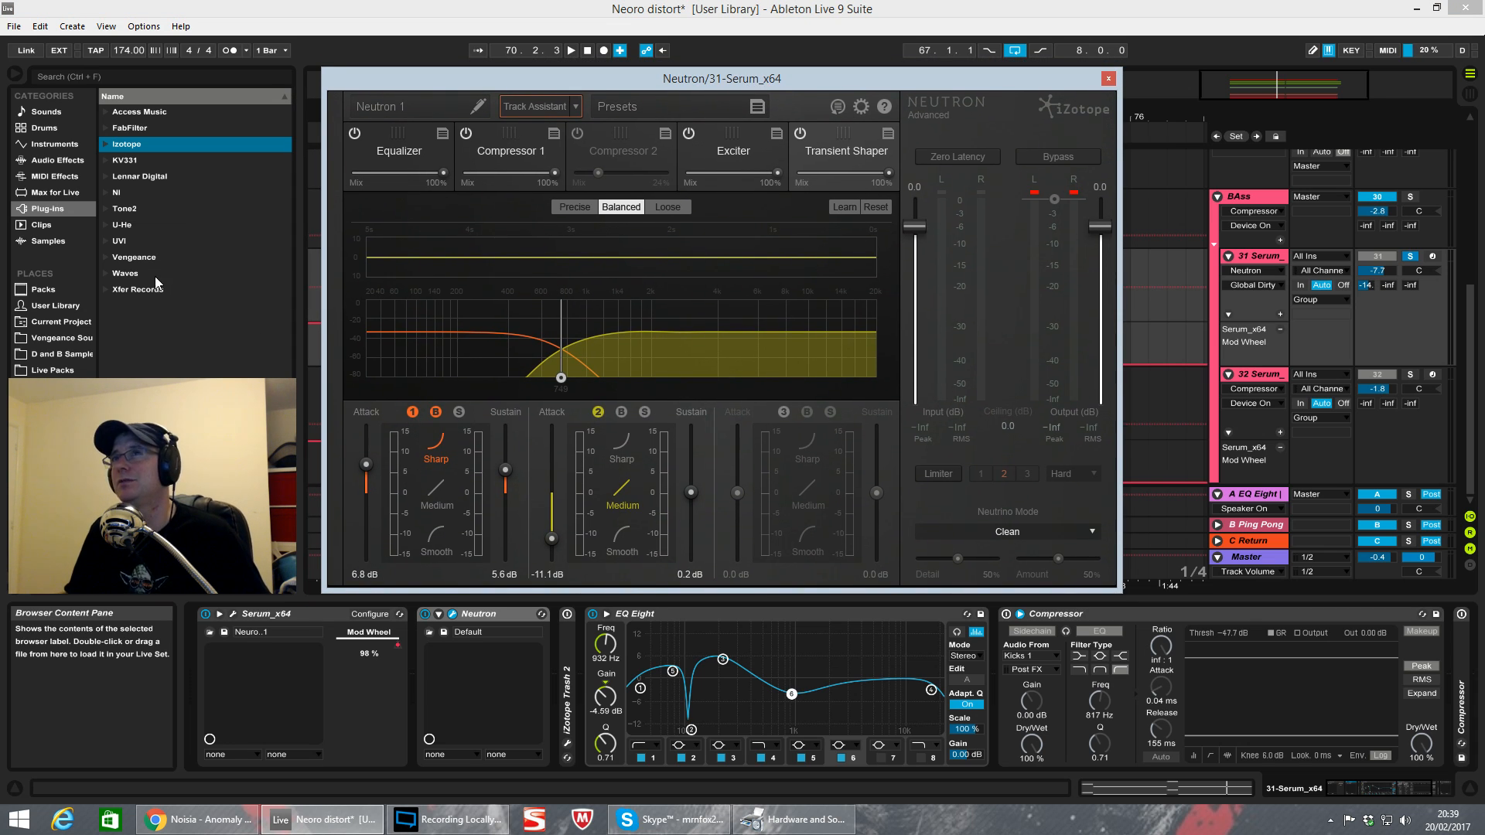
{"action": "left_click", "coordinate": [1108, 79]}
{"action": "double_click", "coordinate": [495, 612]}
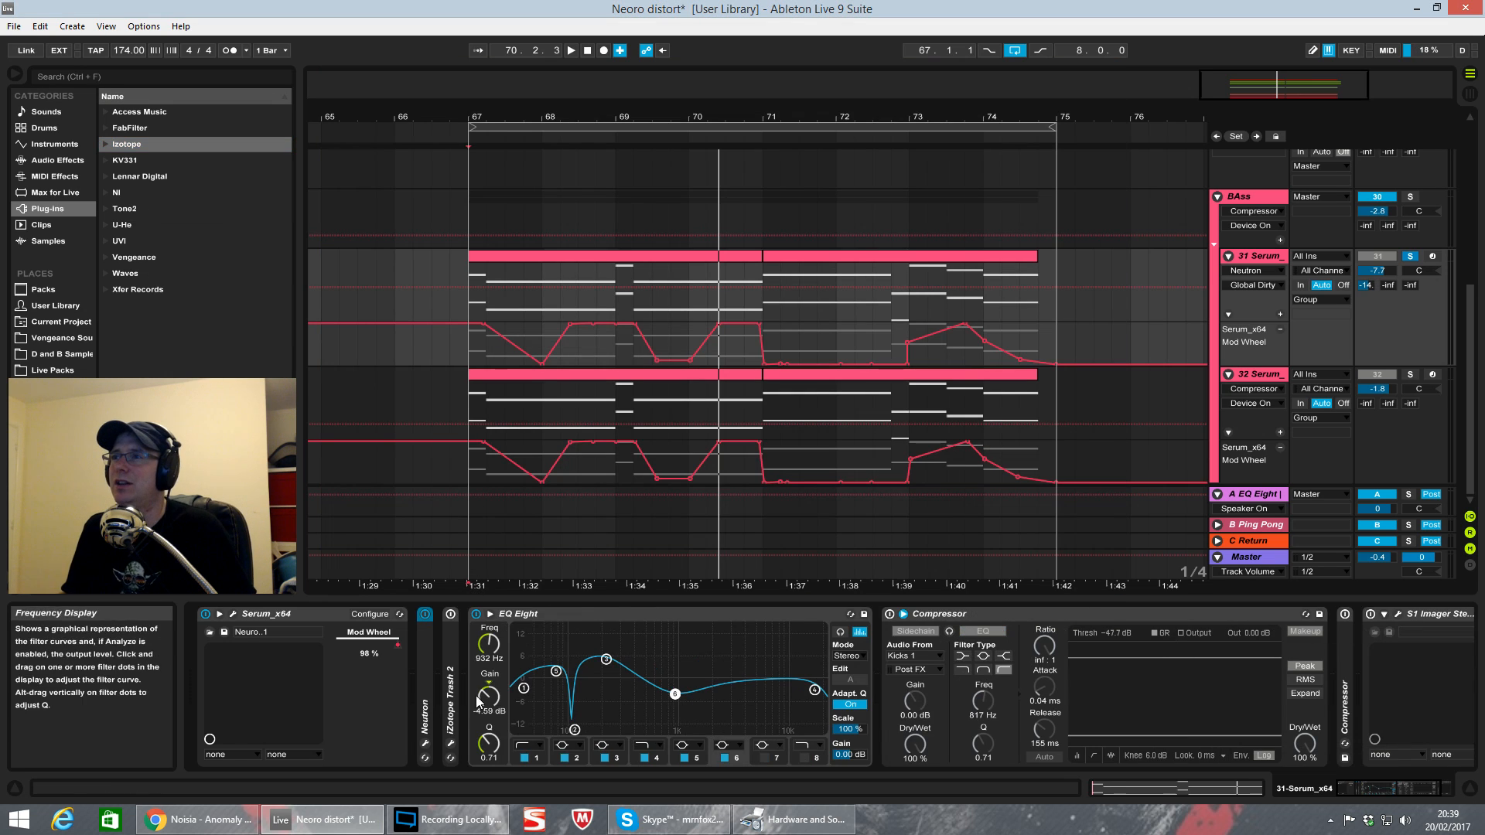
{"action": "double_click", "coordinate": [450, 650]}
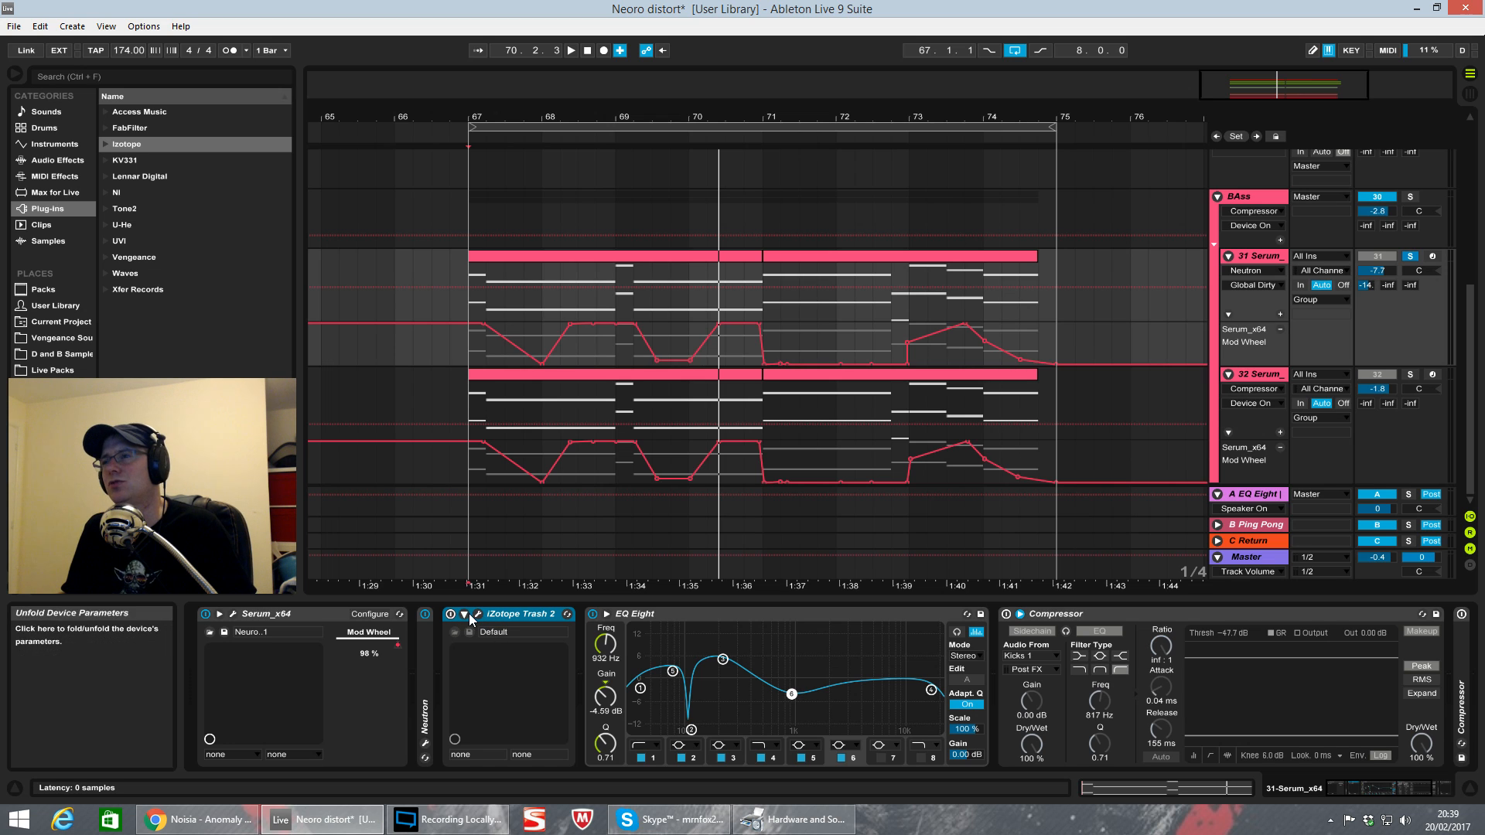
Step: Play the bass loop, switch iZotope Trash 2 on during playback, and stop after hearing the effect
{"action": "key", "text": "space"}
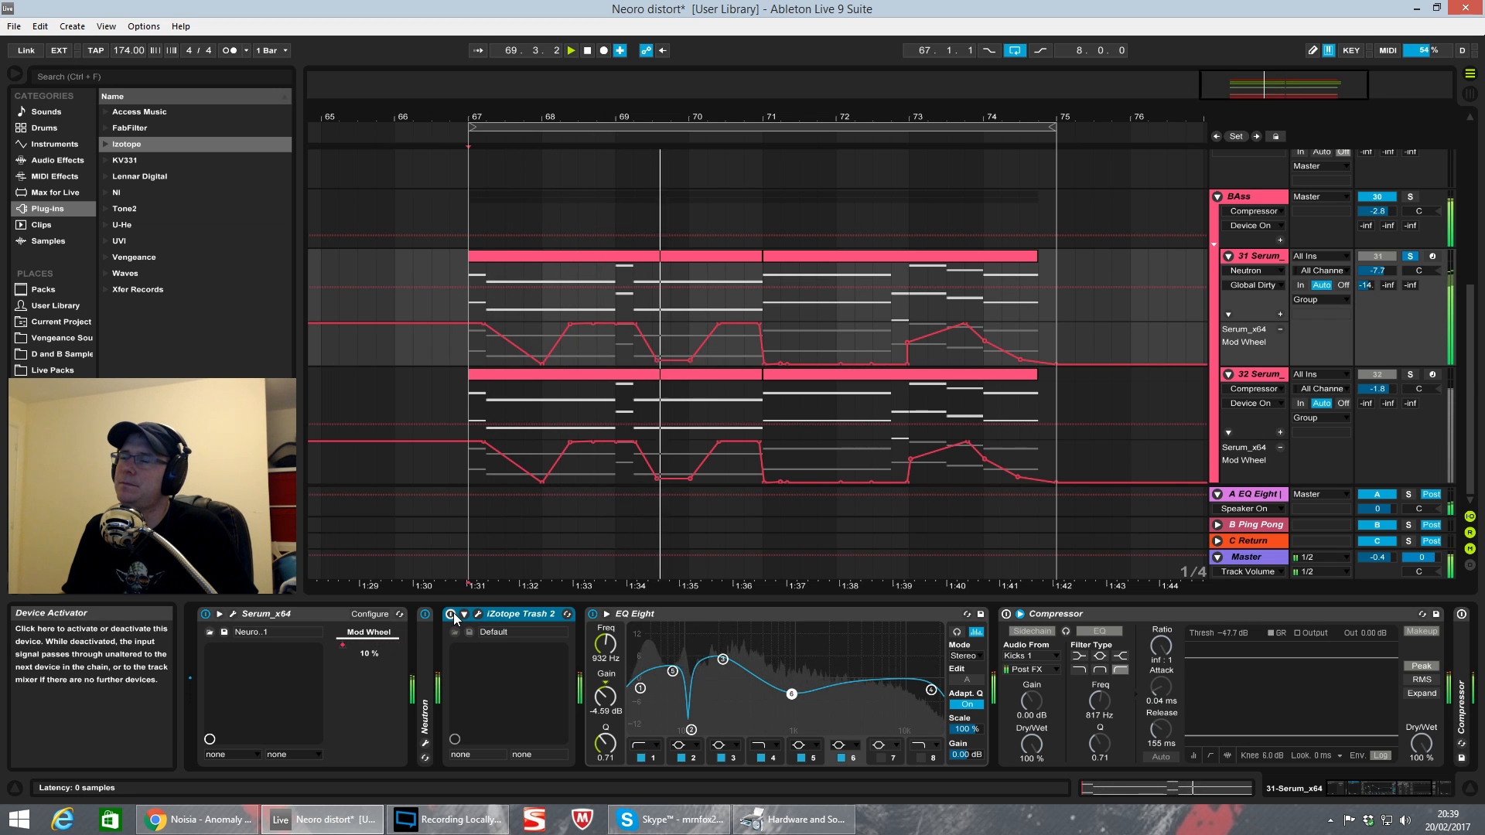
{"action": "left_click", "coordinate": [452, 614]}
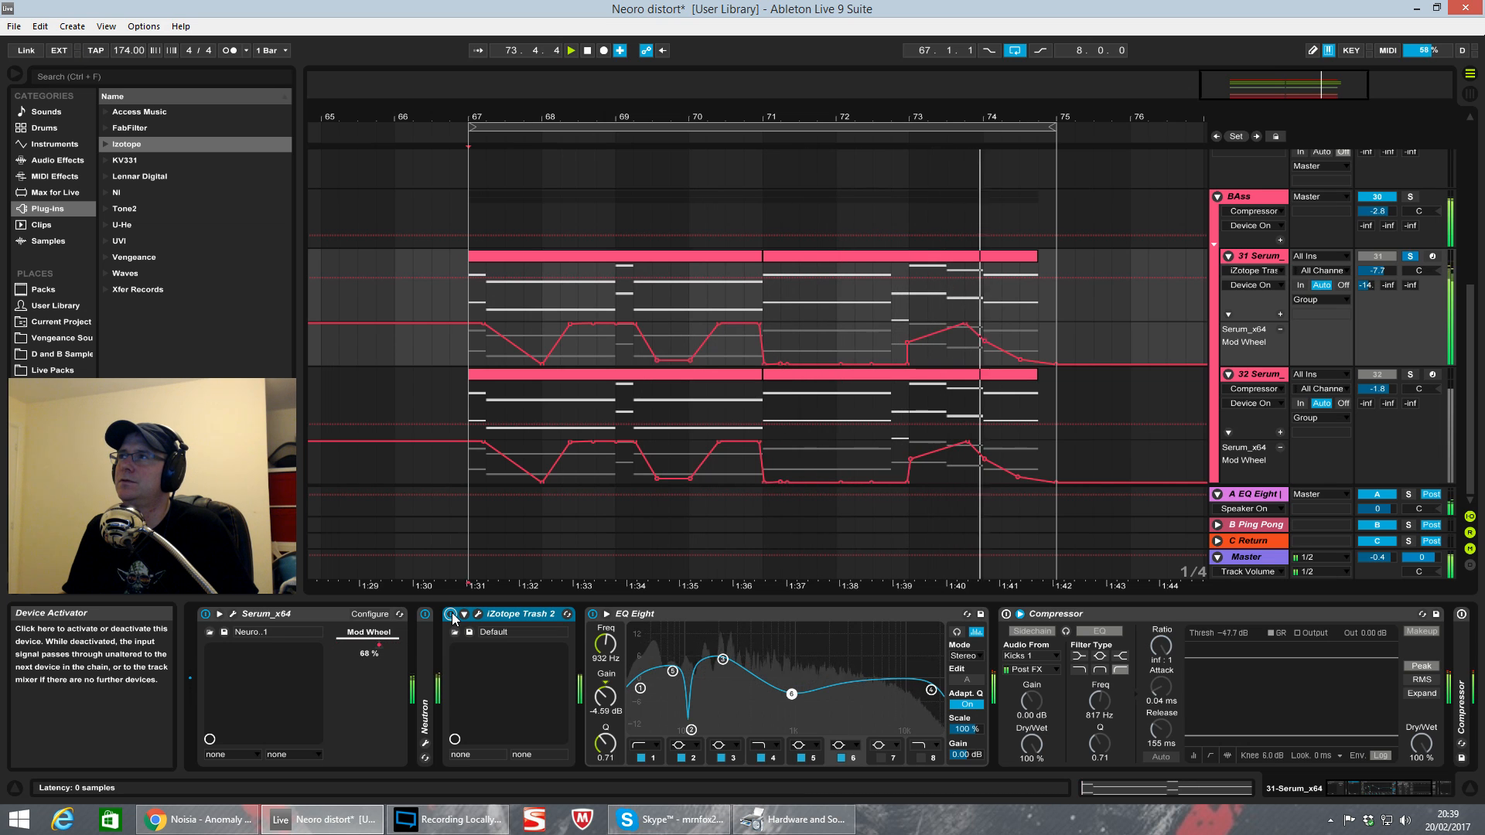
{"action": "key", "text": "space"}
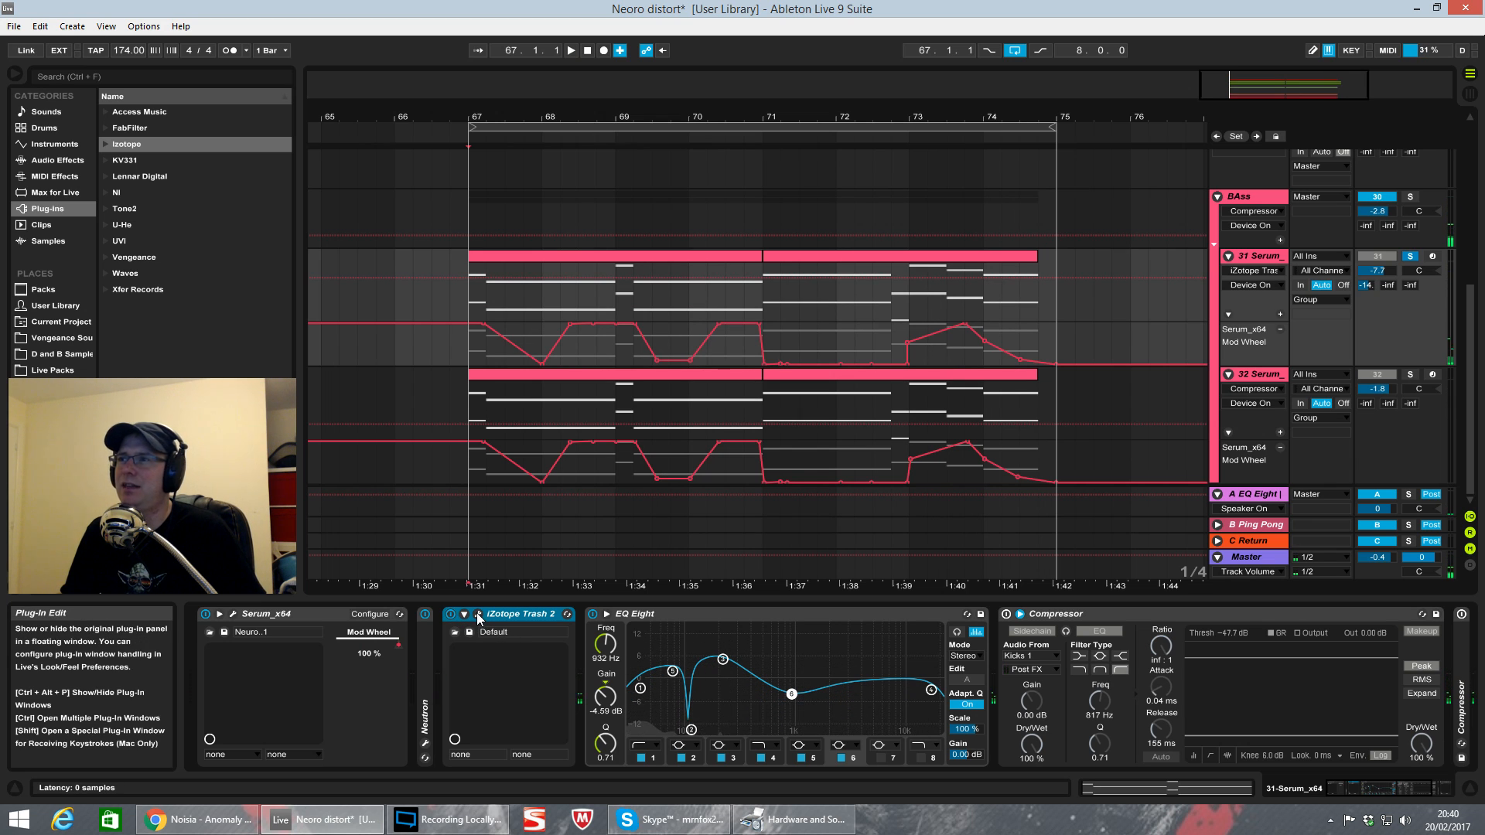
Step: Open the Trash 2 plug-in window, dismiss its preset manager, and place the window clear of the device chain
{"action": "left_click", "coordinate": [478, 613]}
{"action": "left_click", "coordinate": [728, 545]}
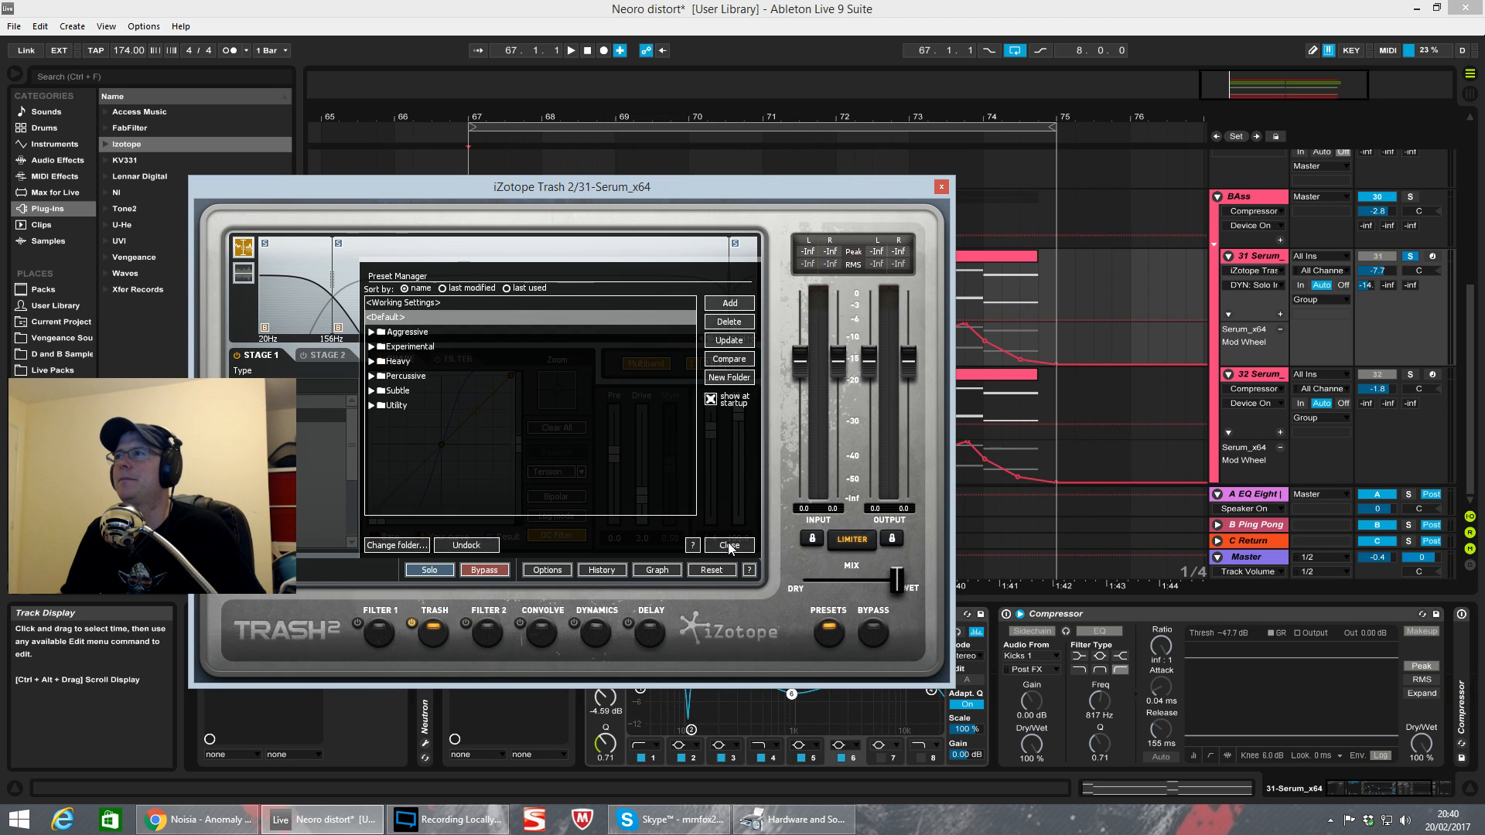
{"action": "left_click_drag", "start_coordinate": [535, 188], "coordinate": [670, 104]}
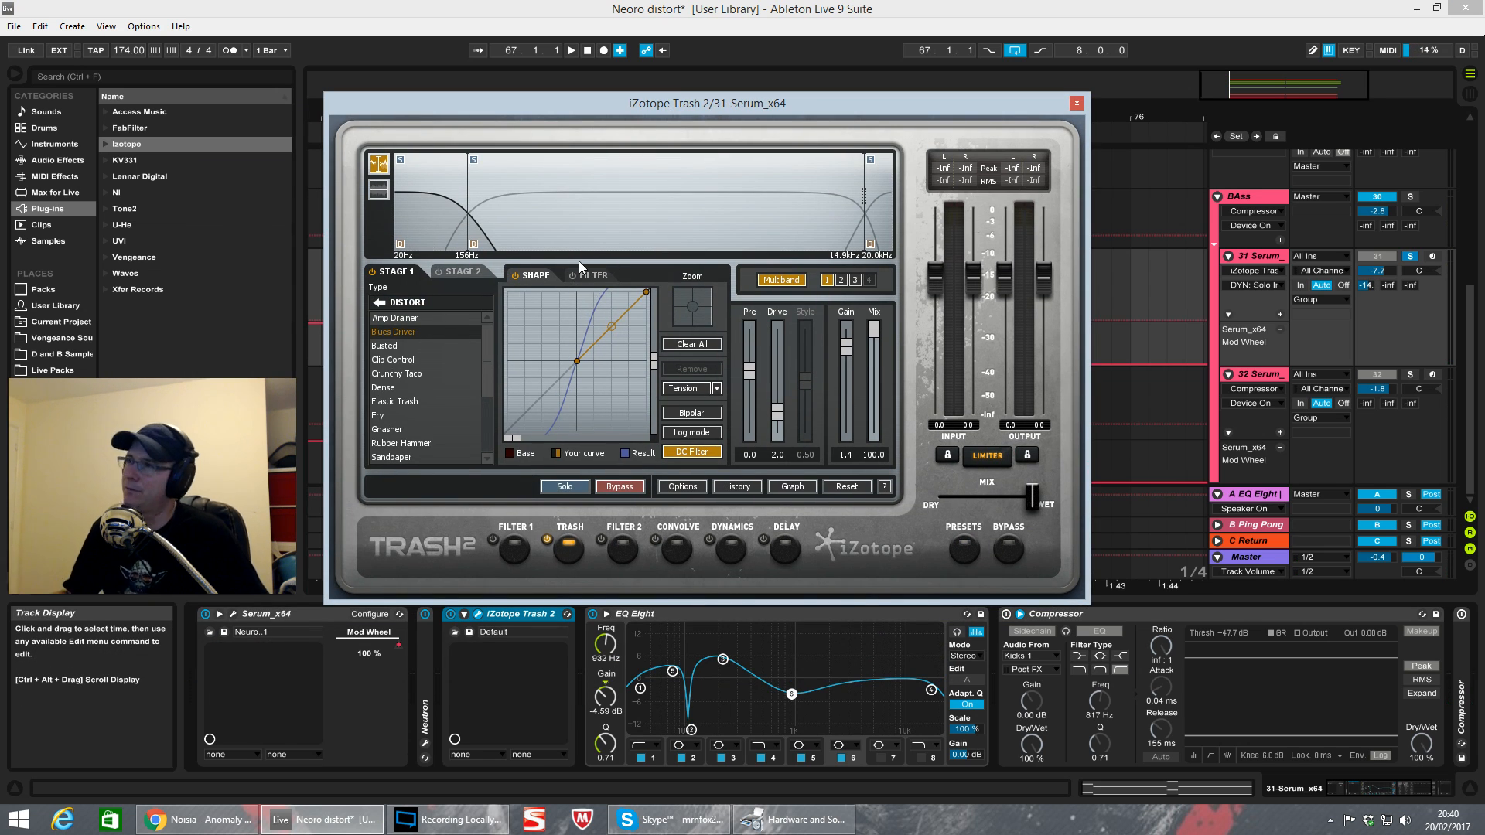
Step: Switch Trash 2's multiband mode off and back on, and play the bass loop through the three bands
{"action": "left_click", "coordinate": [794, 278]}
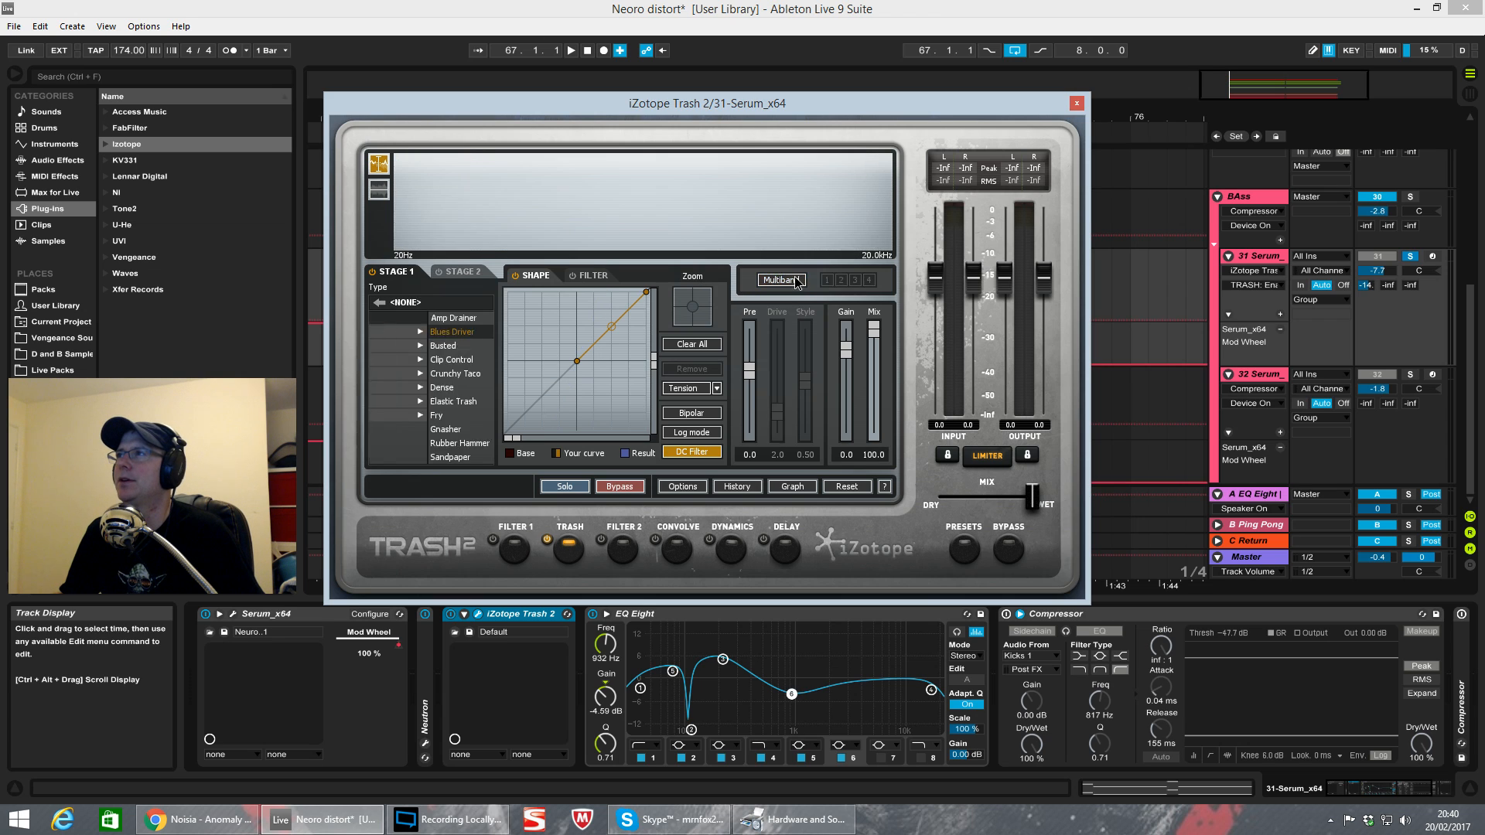
{"action": "left_click", "coordinate": [794, 277]}
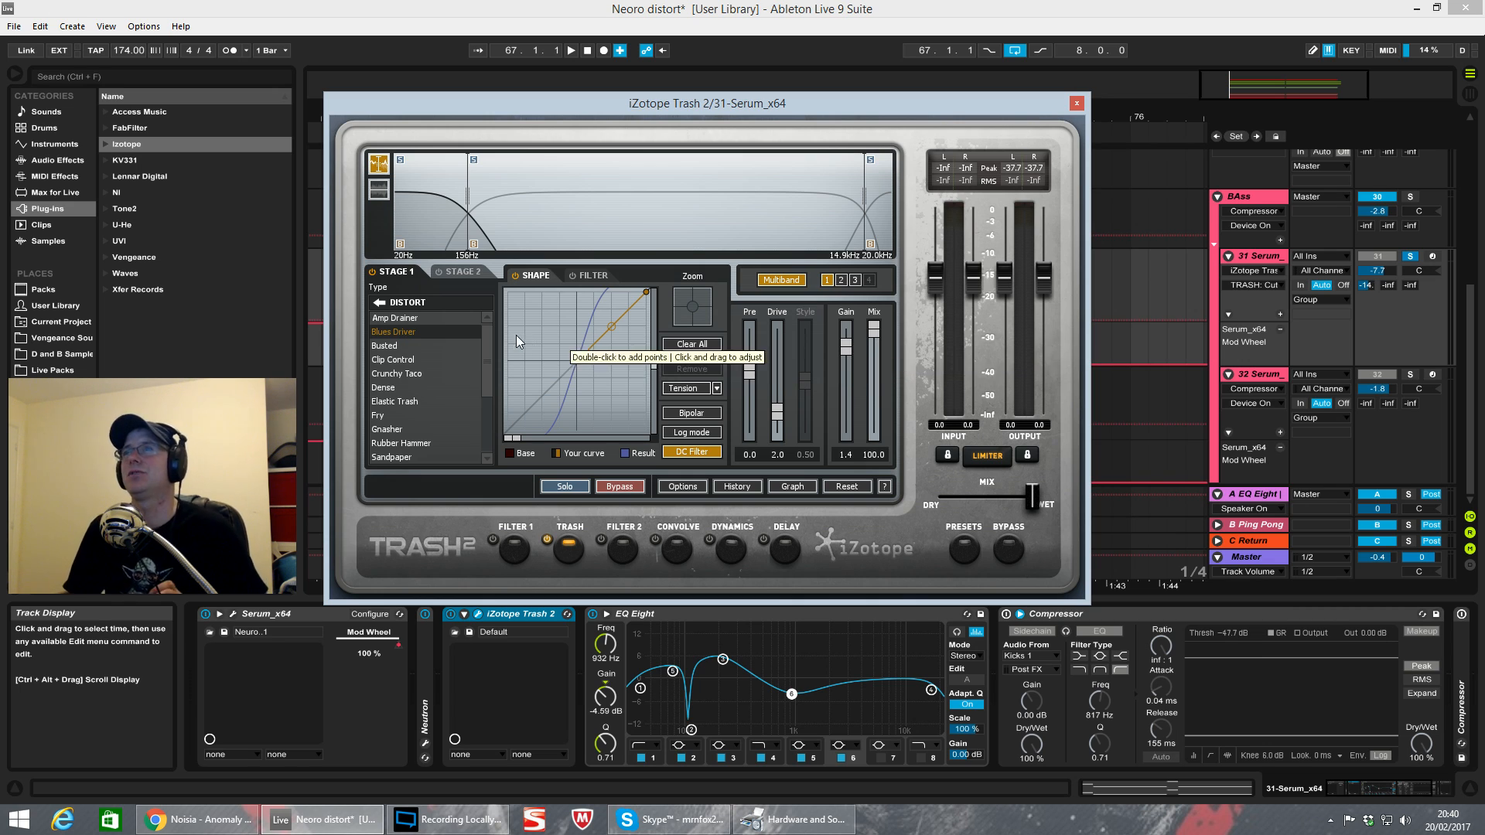
{"action": "key", "text": "space"}
{"action": "mouse_move", "coordinate": [871, 347]}
{"action": "left_mouse_down"}
{"action": "mouse_move", "coordinate": [872, 463]}
{"action": "mouse_move", "coordinate": [879, 334]}
{"action": "left_mouse_up"}
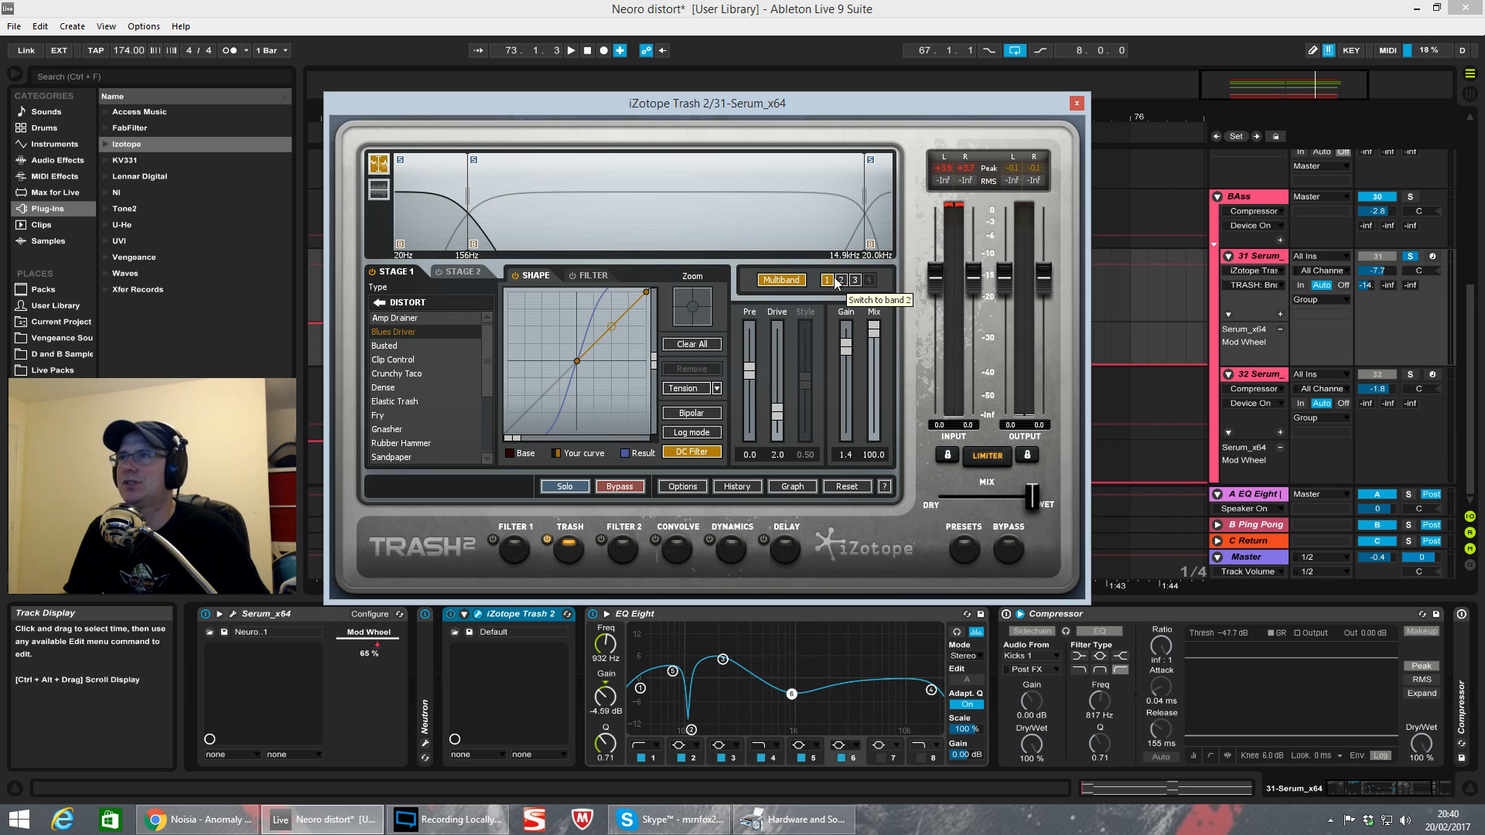
Step: Examine the distortion type categories for bands 1 and 2 in Trash 2, keeping Blues Driver and the Saturate type
{"action": "left_click", "coordinate": [382, 302]}
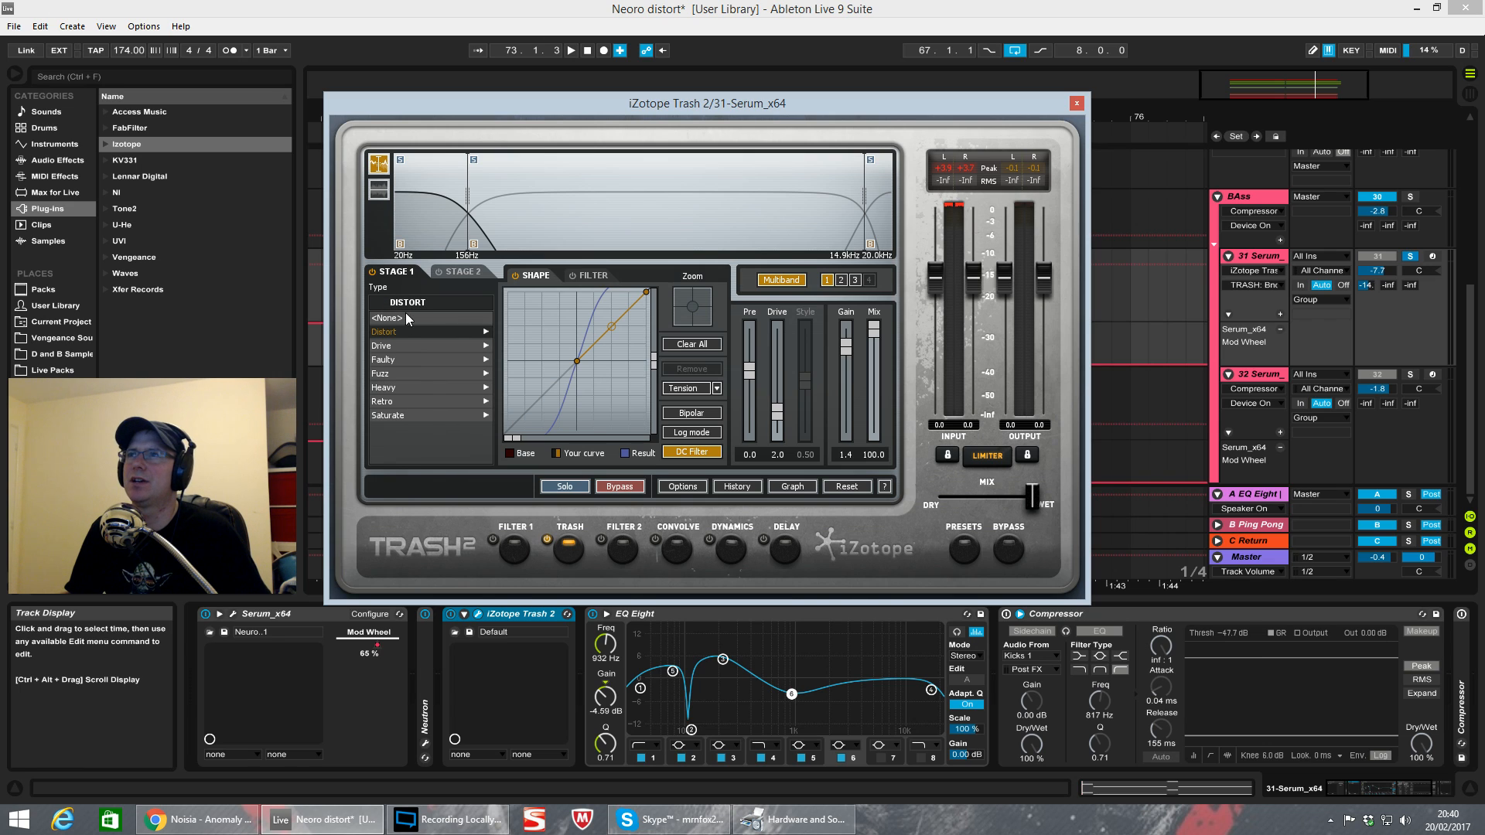
{"action": "left_click", "coordinate": [422, 331]}
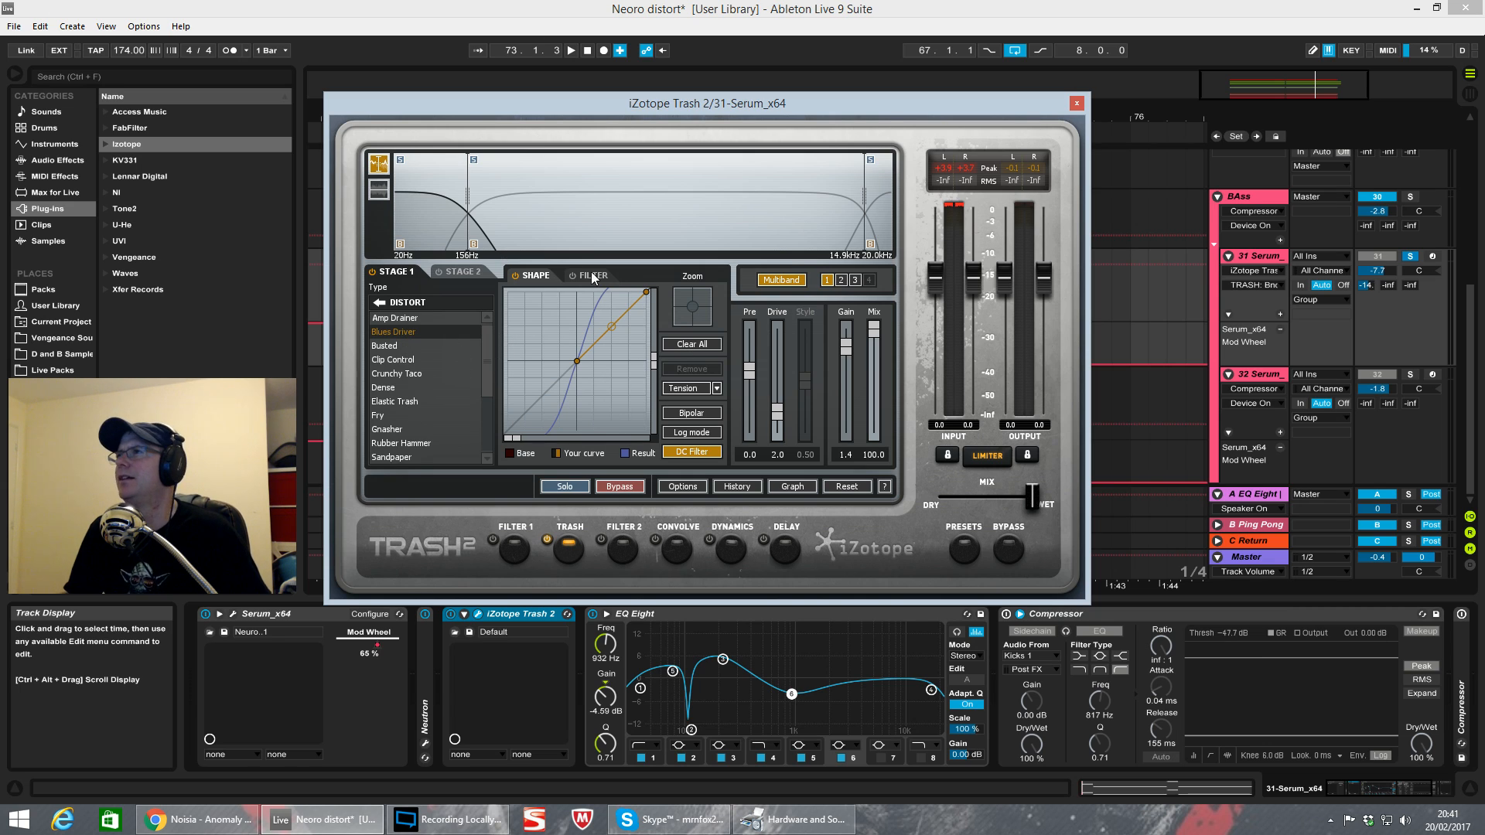
{"action": "left_click", "coordinate": [842, 280]}
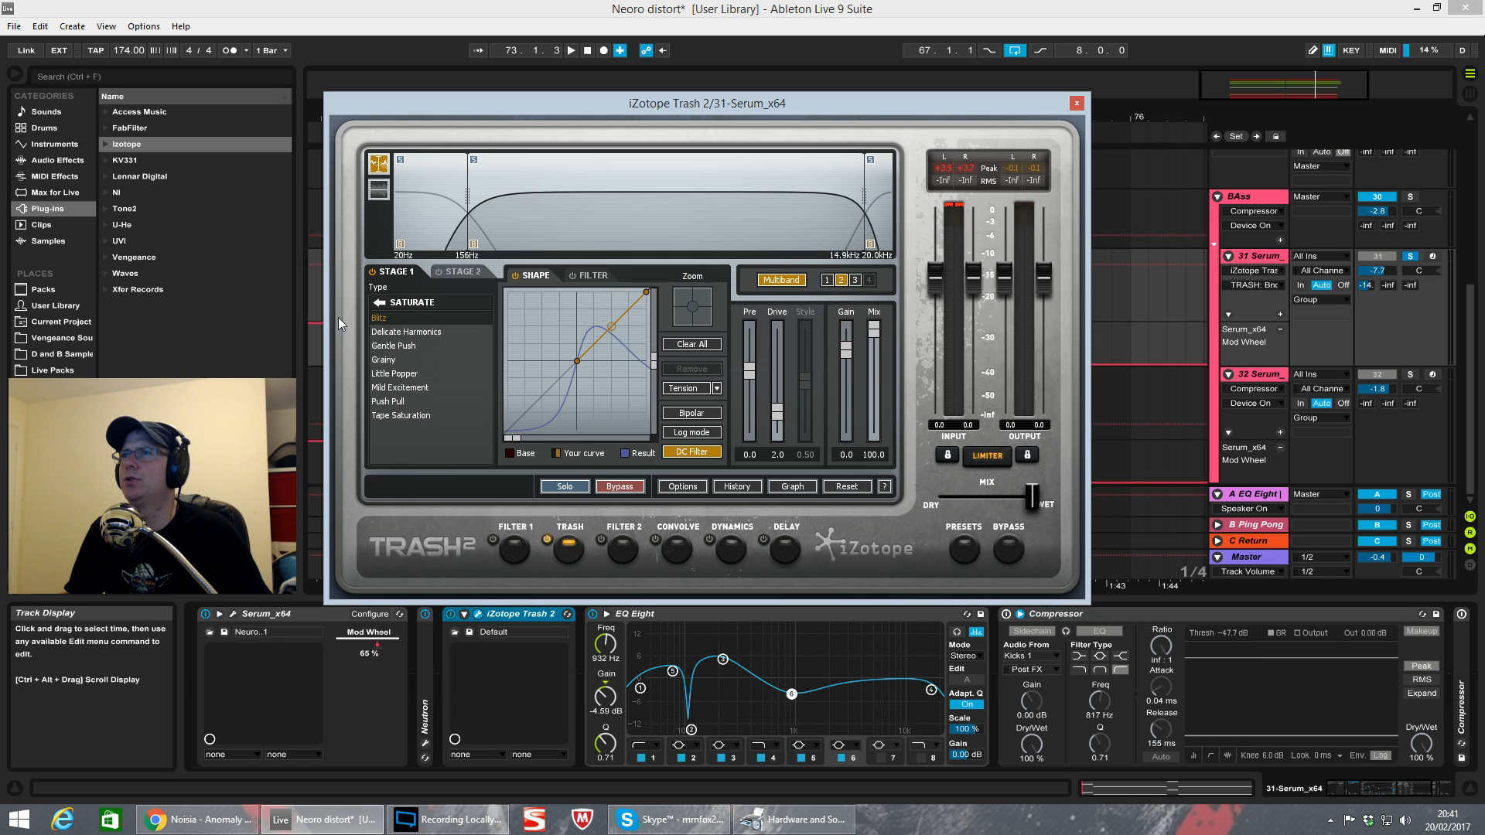
{"action": "left_click", "coordinate": [379, 303]}
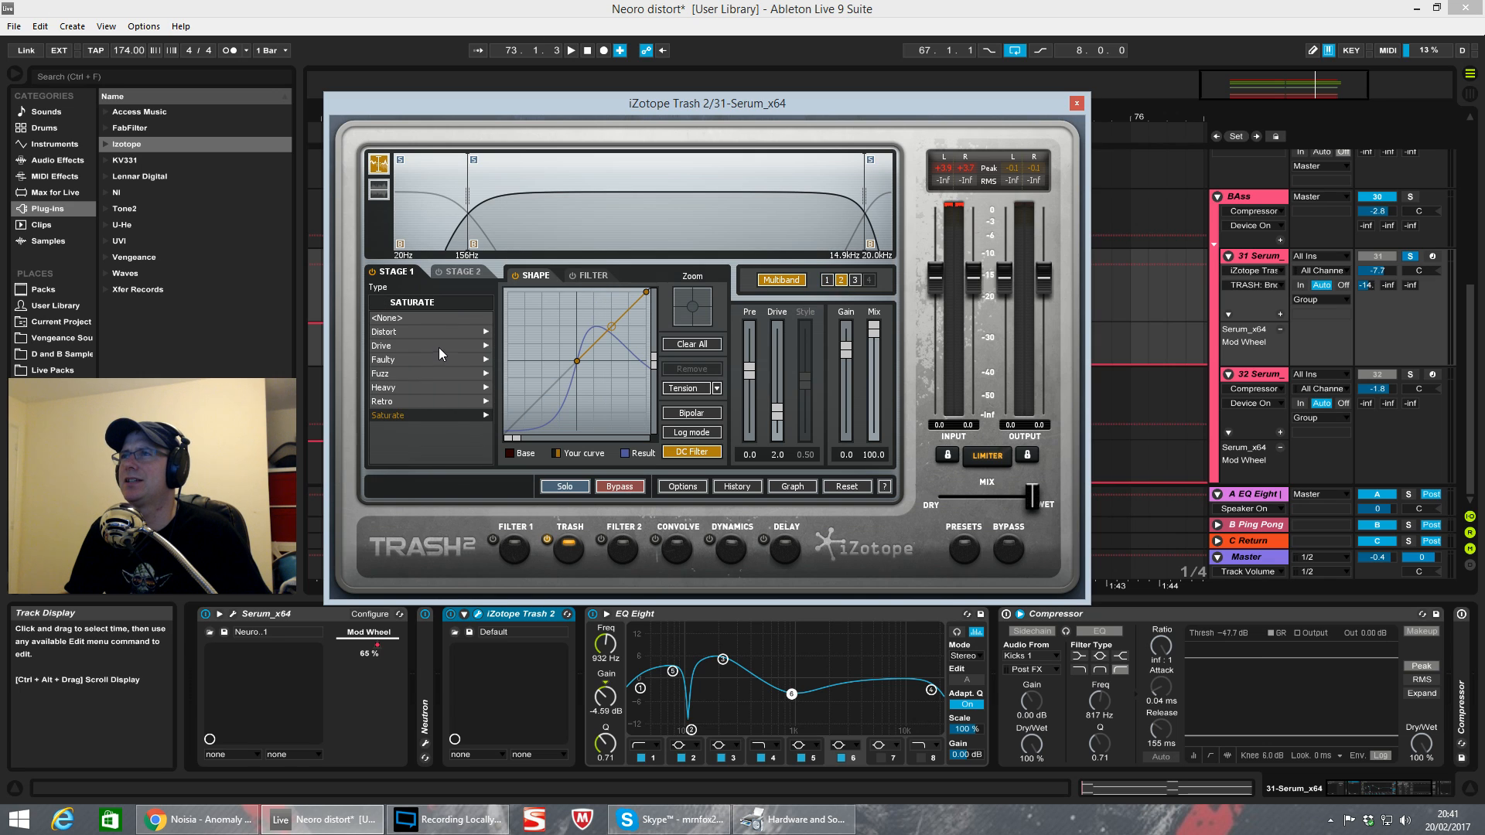
{"action": "left_click", "coordinate": [430, 415]}
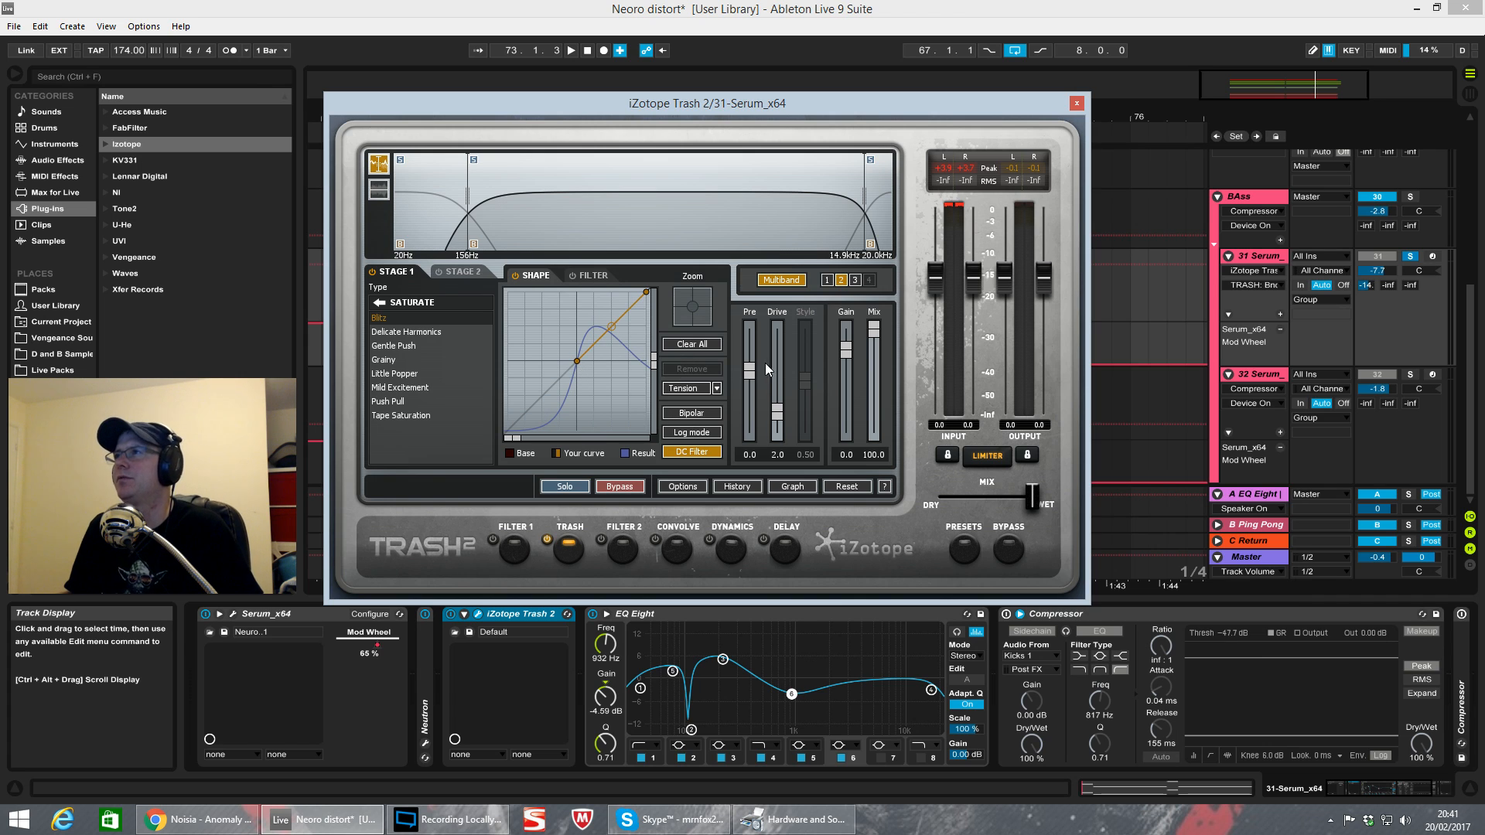
Step: Play the bass through Trash 2 with band 2 shown, checking its gain and mix controls and the spectrum
{"action": "key", "text": "space"}
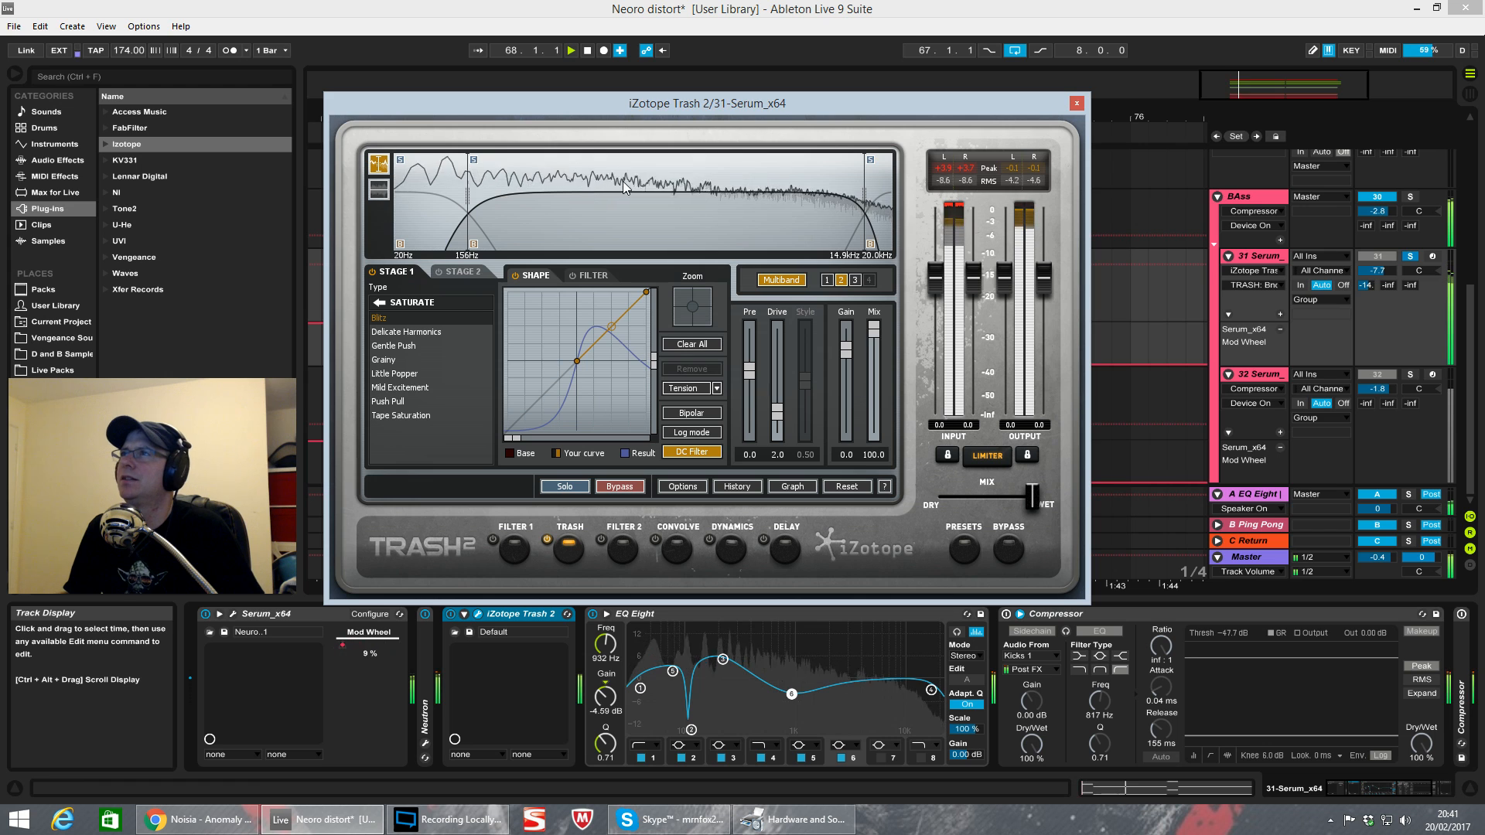
{"action": "key", "text": "space"}
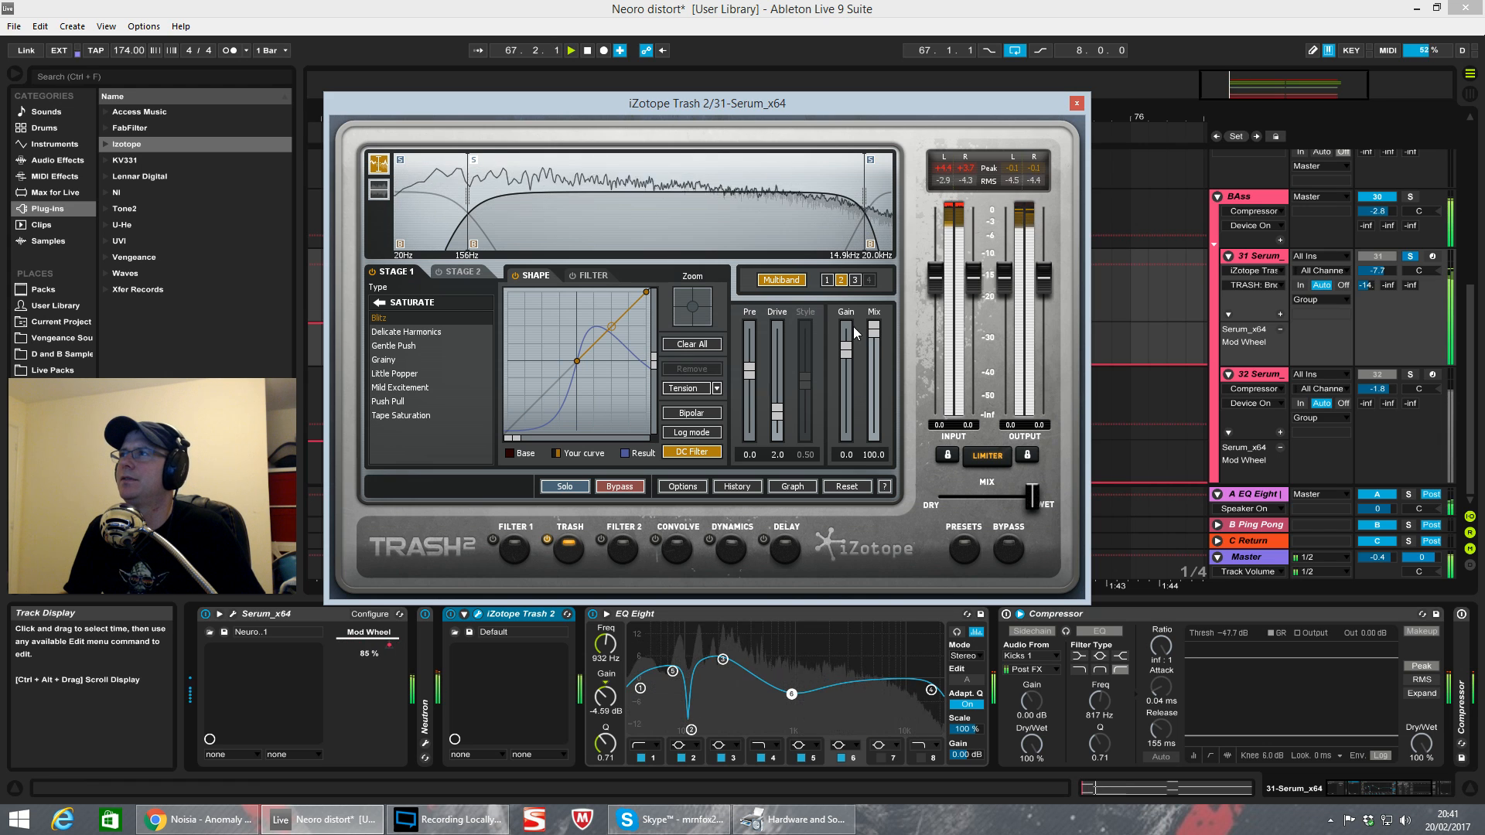
{"action": "mouse_move", "coordinate": [877, 327]}
{"action": "left_mouse_down"}
{"action": "mouse_move", "coordinate": [883, 447]}
{"action": "mouse_move", "coordinate": [878, 330]}
{"action": "left_mouse_up"}
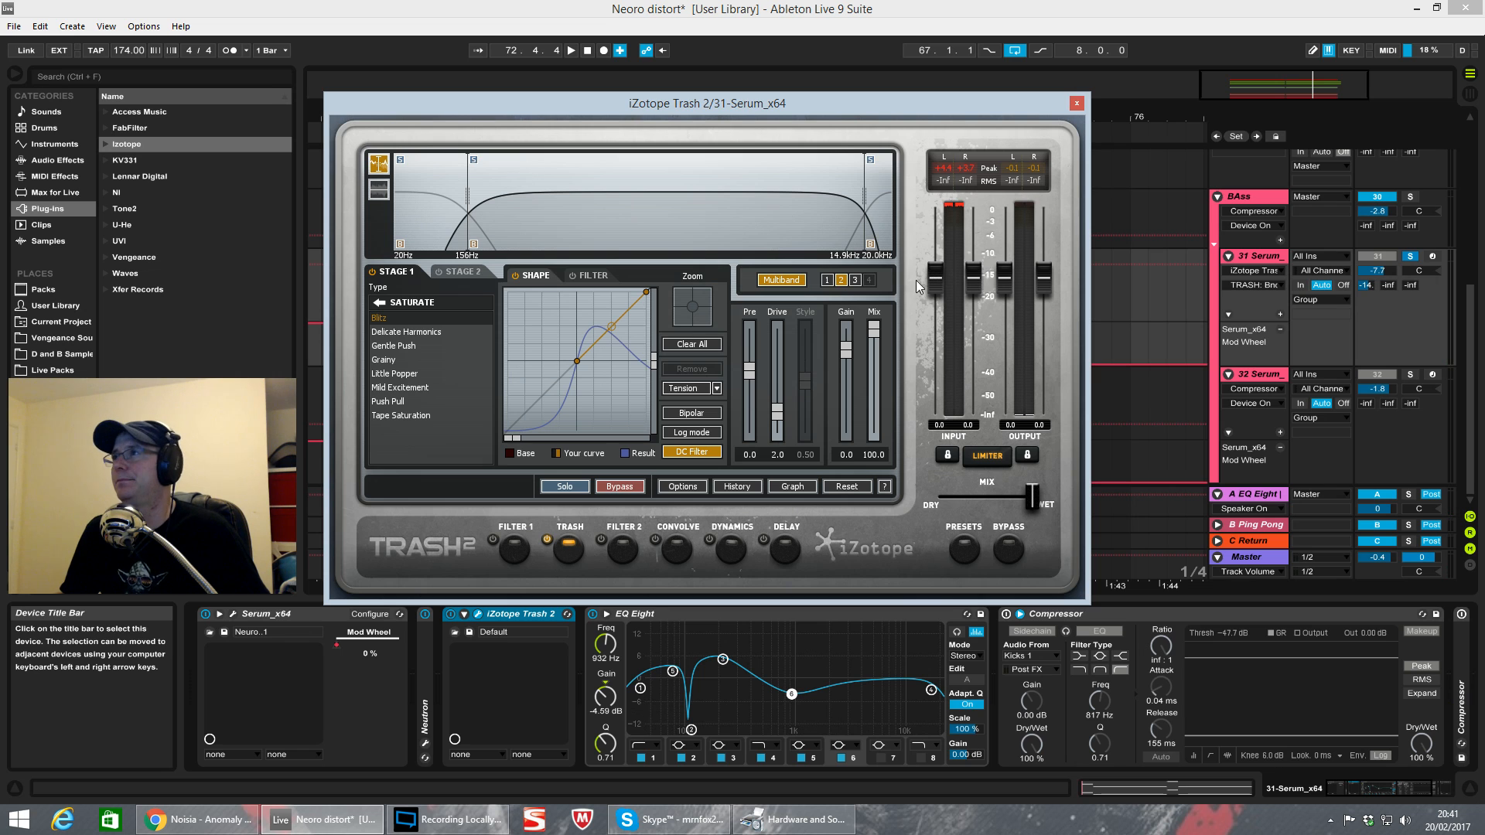
{"action": "key", "text": "space"}
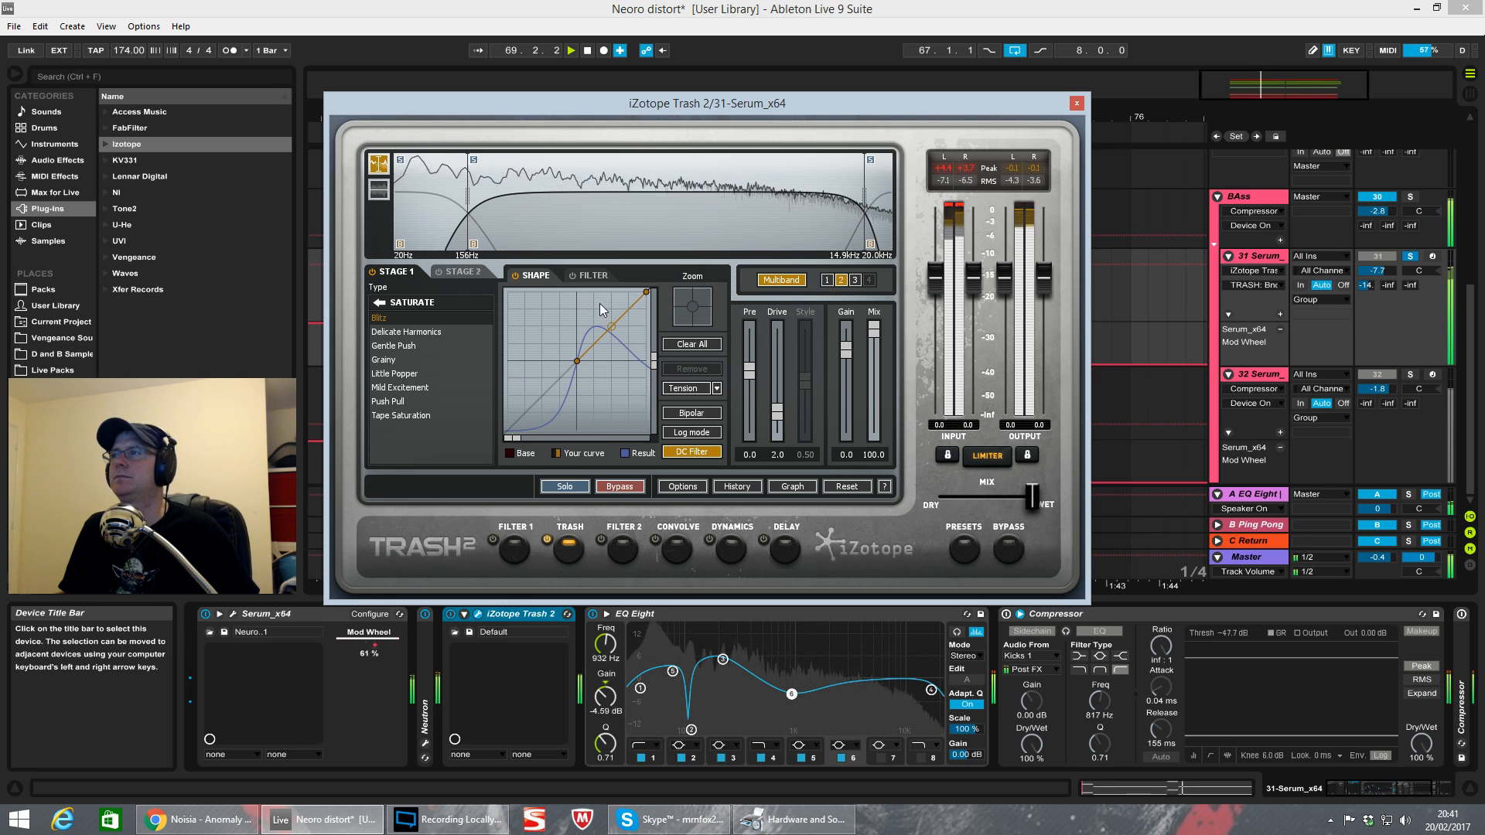
{"action": "key", "text": "space"}
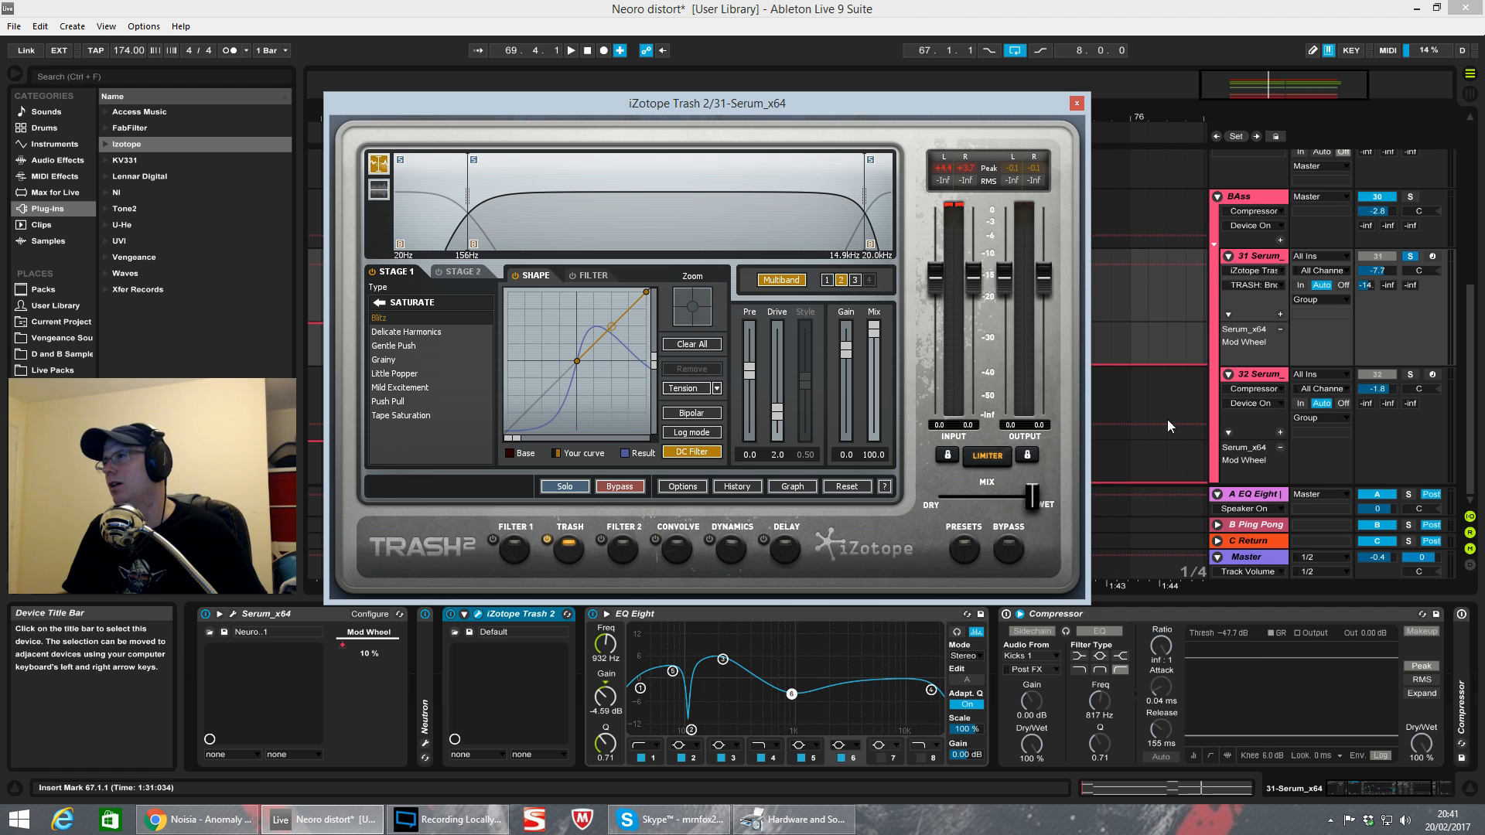
Step: Move the Trash 2 window aside and compare the device chains of Serum tracks 31 and 32, ending on track 31
{"action": "left_click_drag", "start_coordinate": [976, 95], "coordinate": [491, 268]}
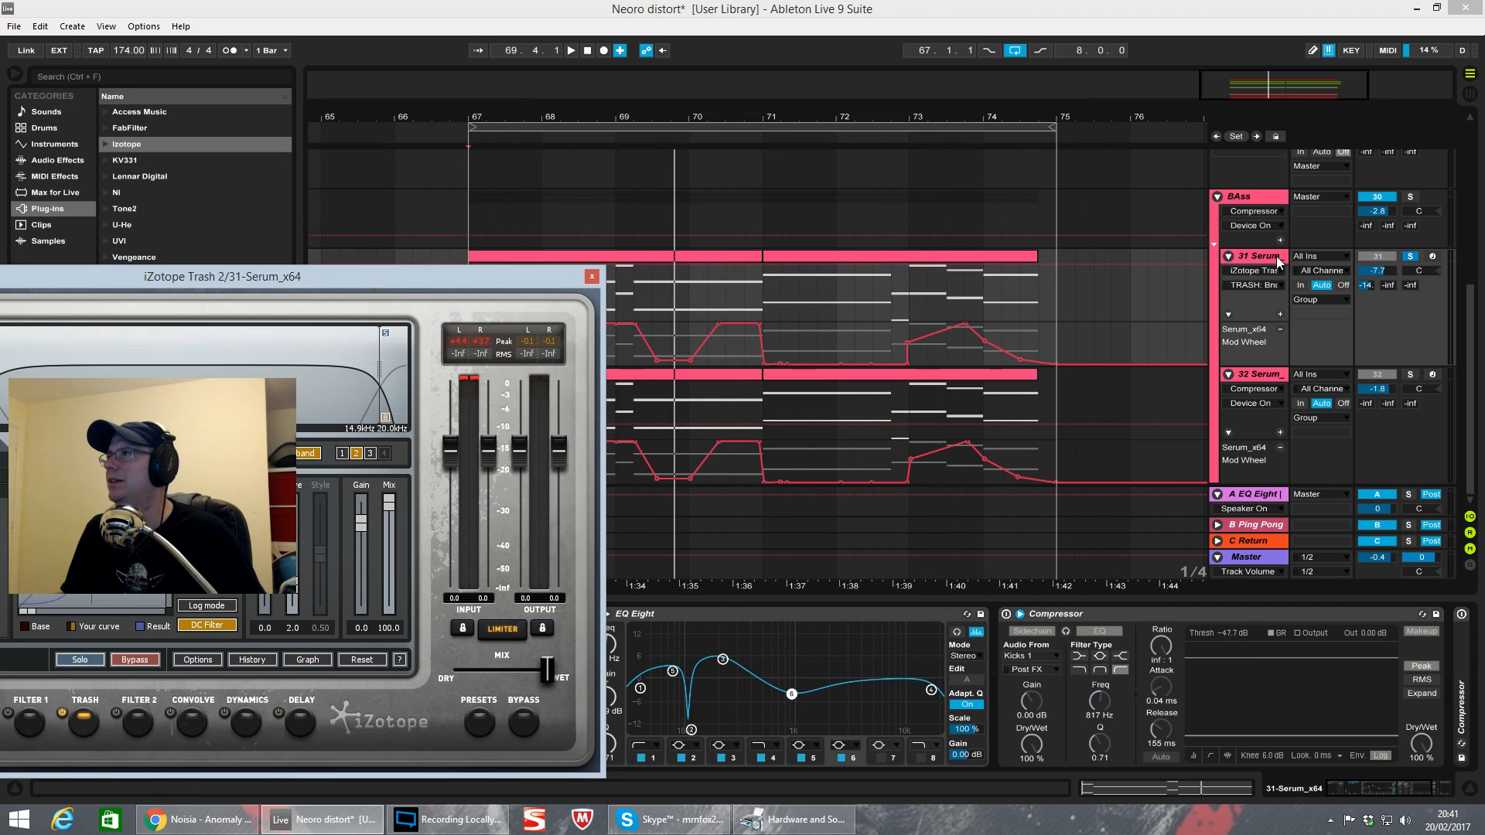
{"action": "left_click_drag", "start_coordinate": [1373, 790], "coordinate": [1332, 792]}
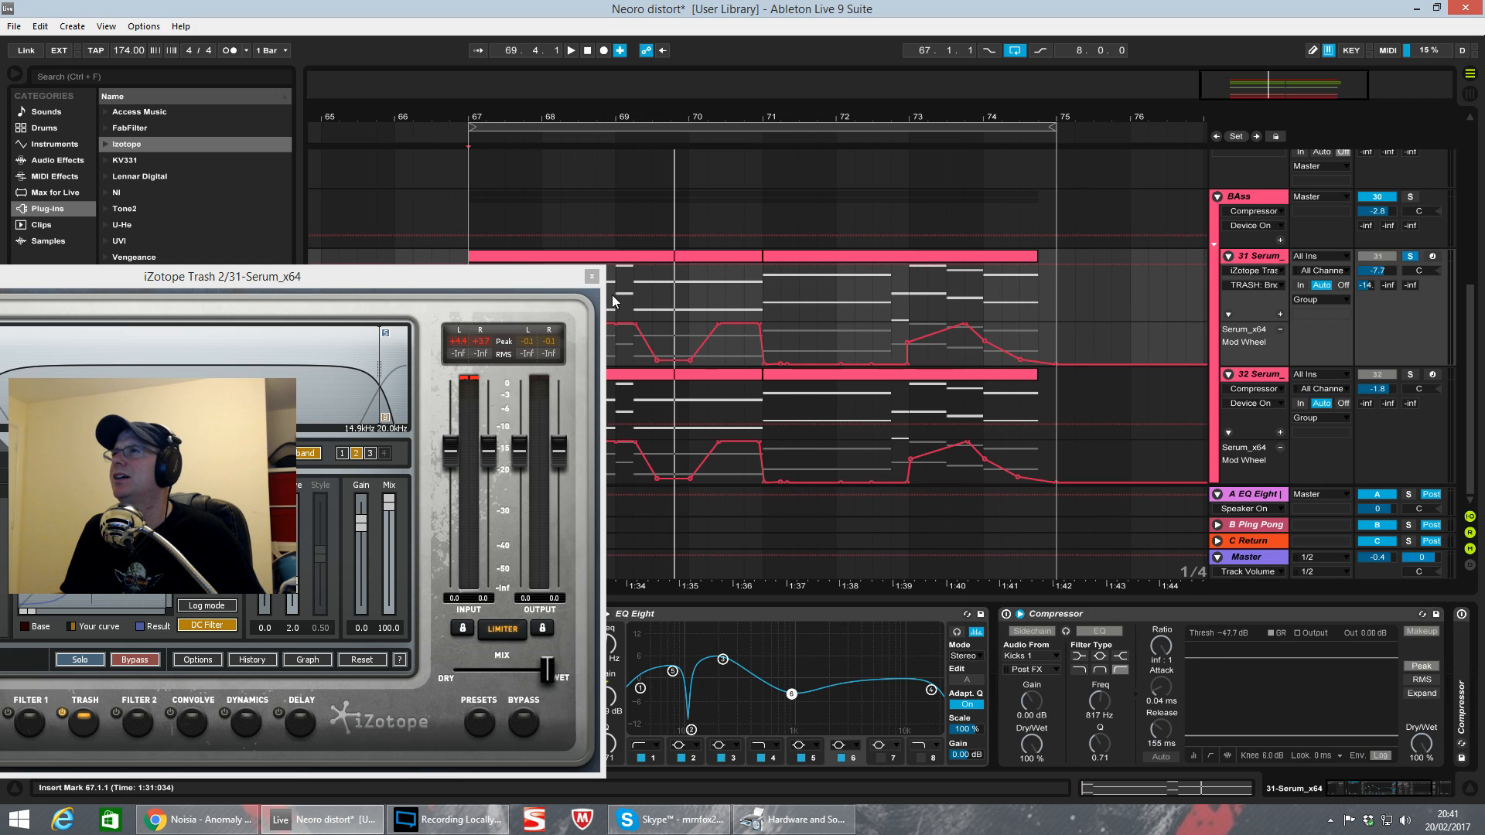
{"action": "left_click_drag", "start_coordinate": [567, 279], "coordinate": [443, 286]}
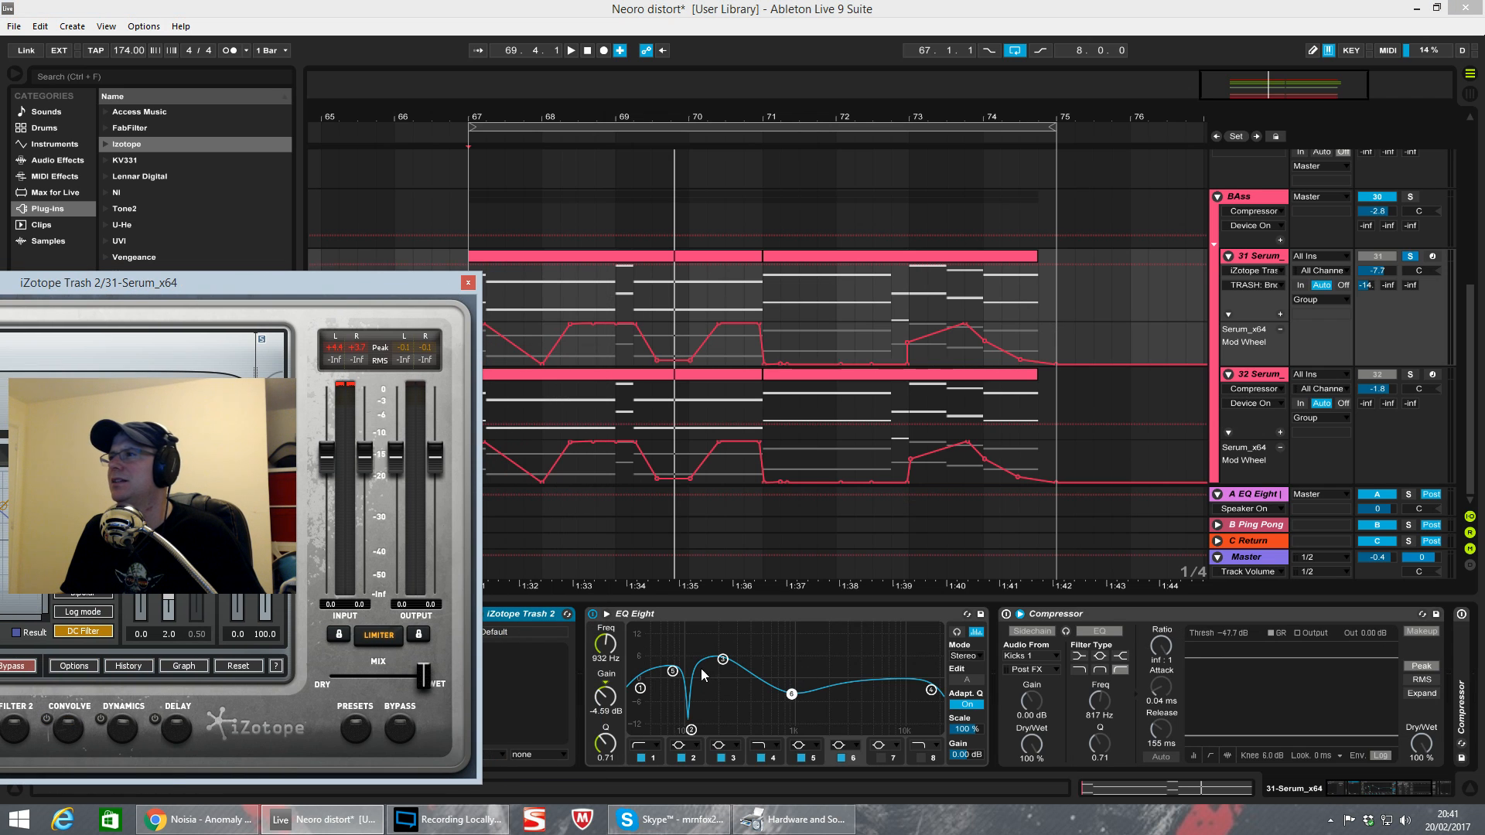
{"action": "left_click", "coordinate": [1253, 376]}
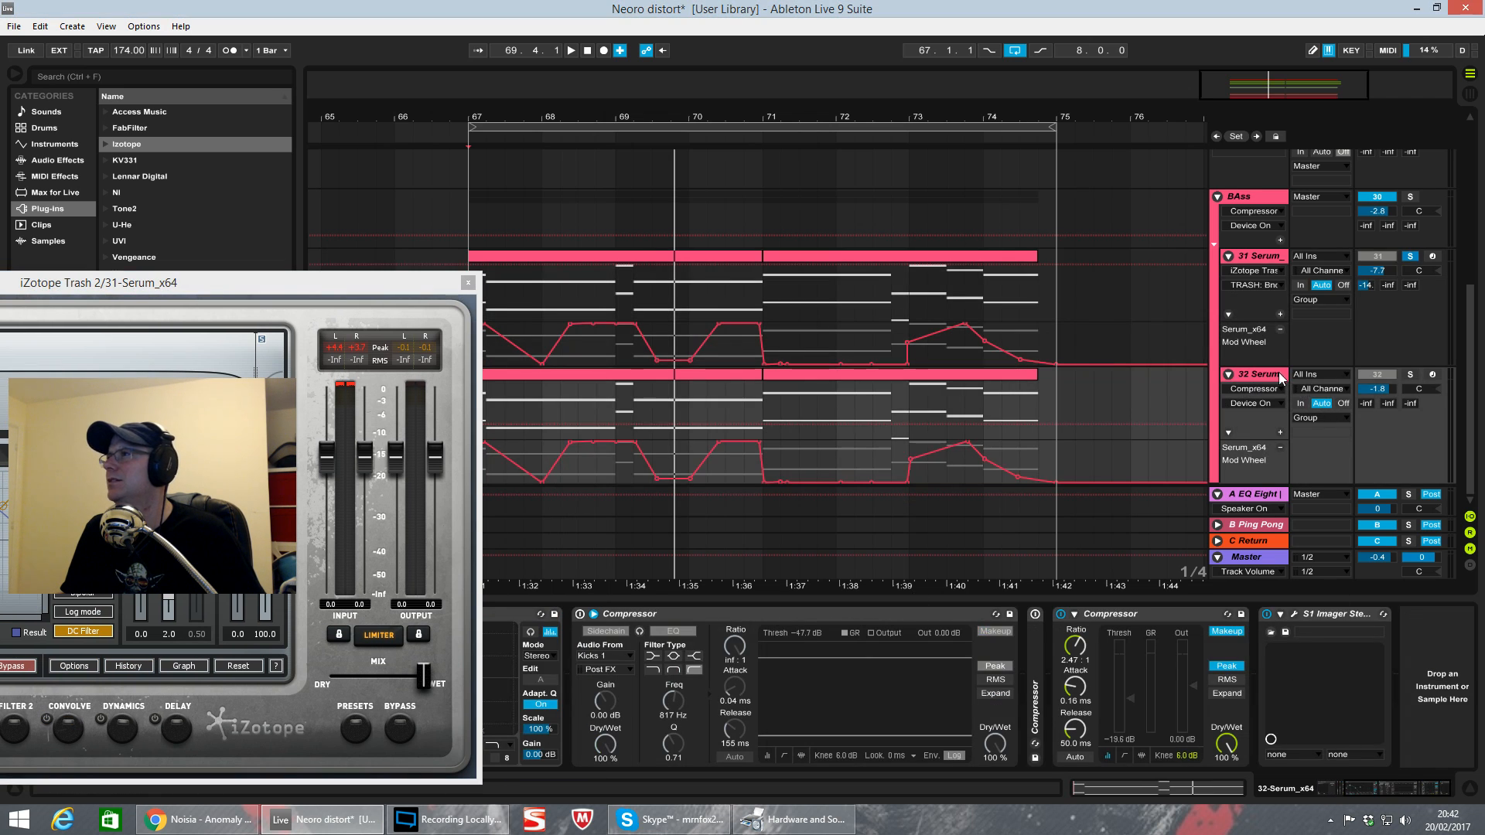
{"action": "left_click", "coordinate": [1256, 260]}
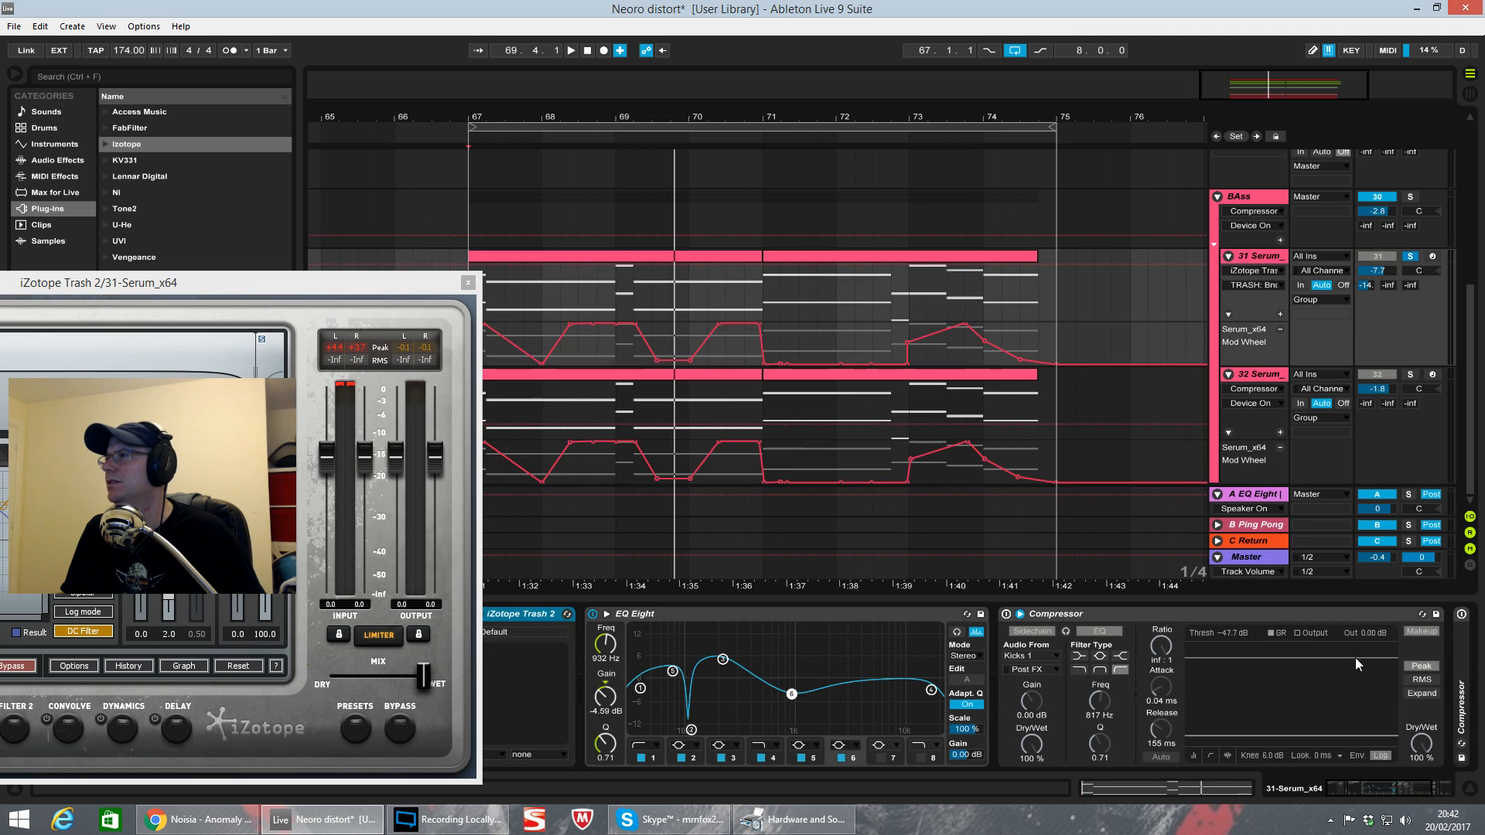
{"action": "left_click", "coordinate": [1377, 794]}
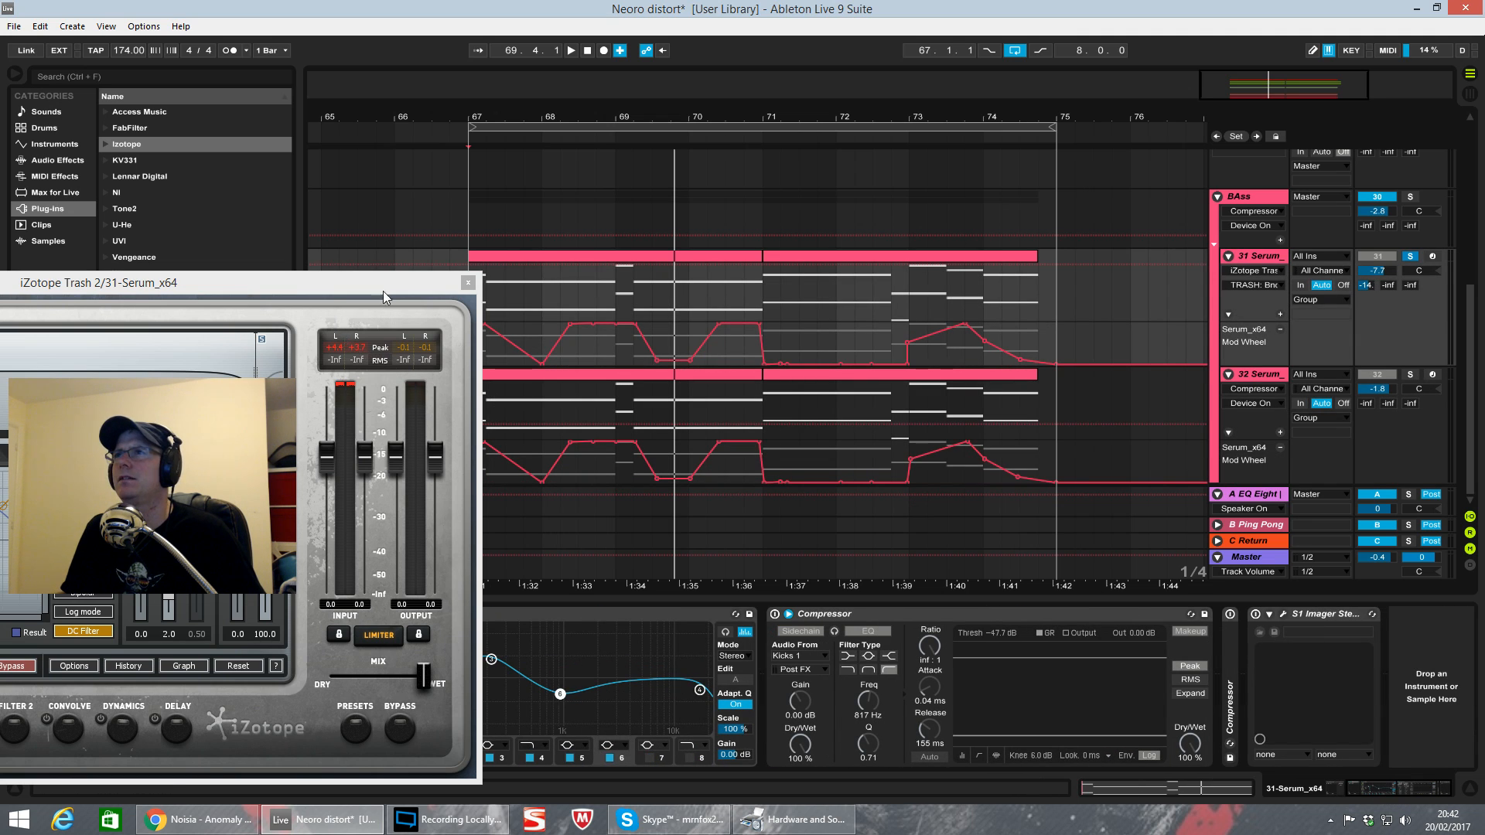
{"action": "left_click_drag", "start_coordinate": [383, 291], "coordinate": [0, 317]}
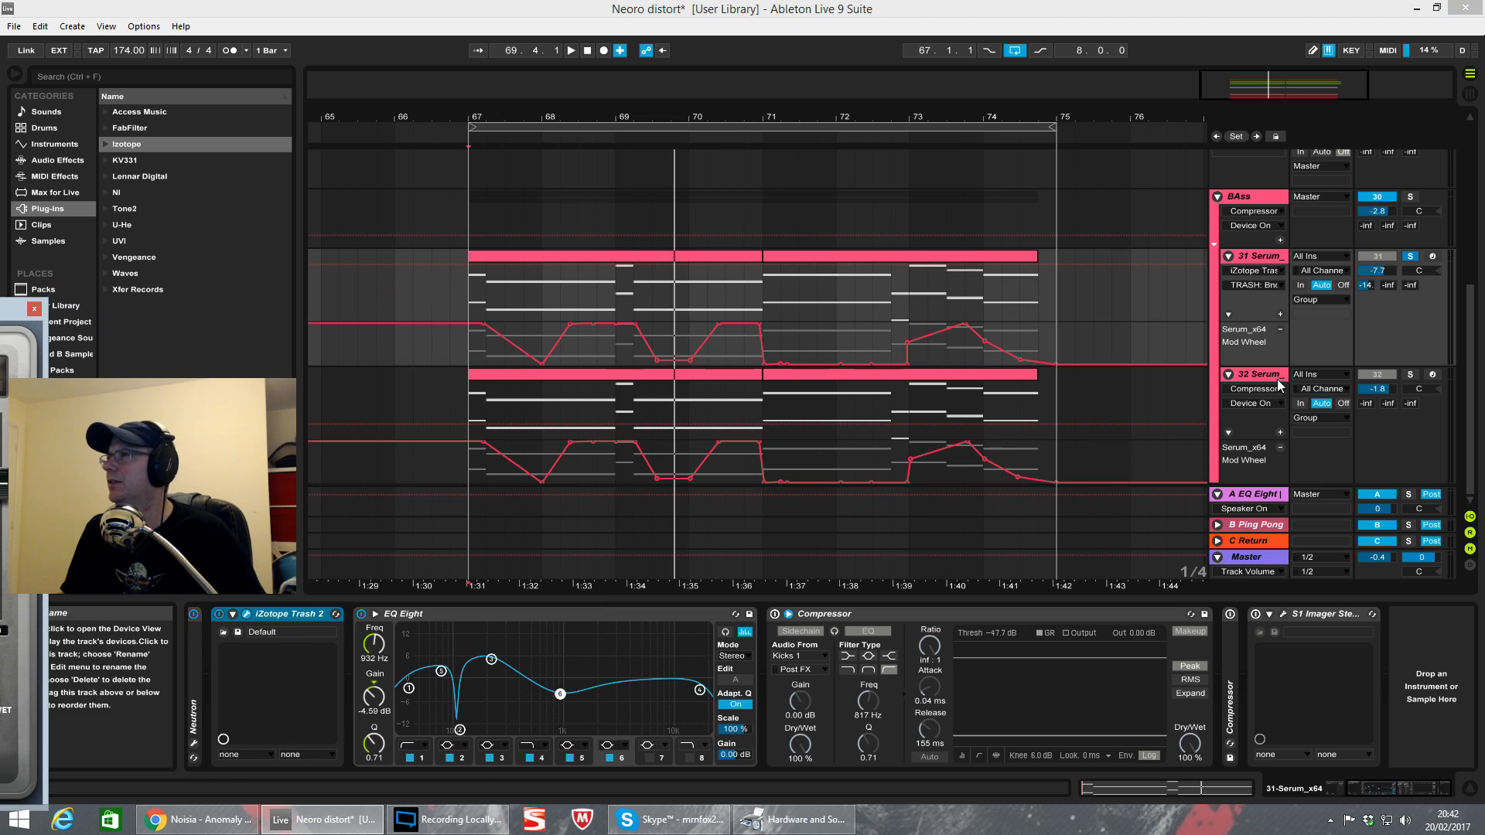
Step: Set EQ Eight's band 1 to 42.5 Hz with a Q of 0.66, and bring the Trash 2 window back into view
{"action": "left_click_drag", "start_coordinate": [409, 688], "coordinate": [416, 693]}
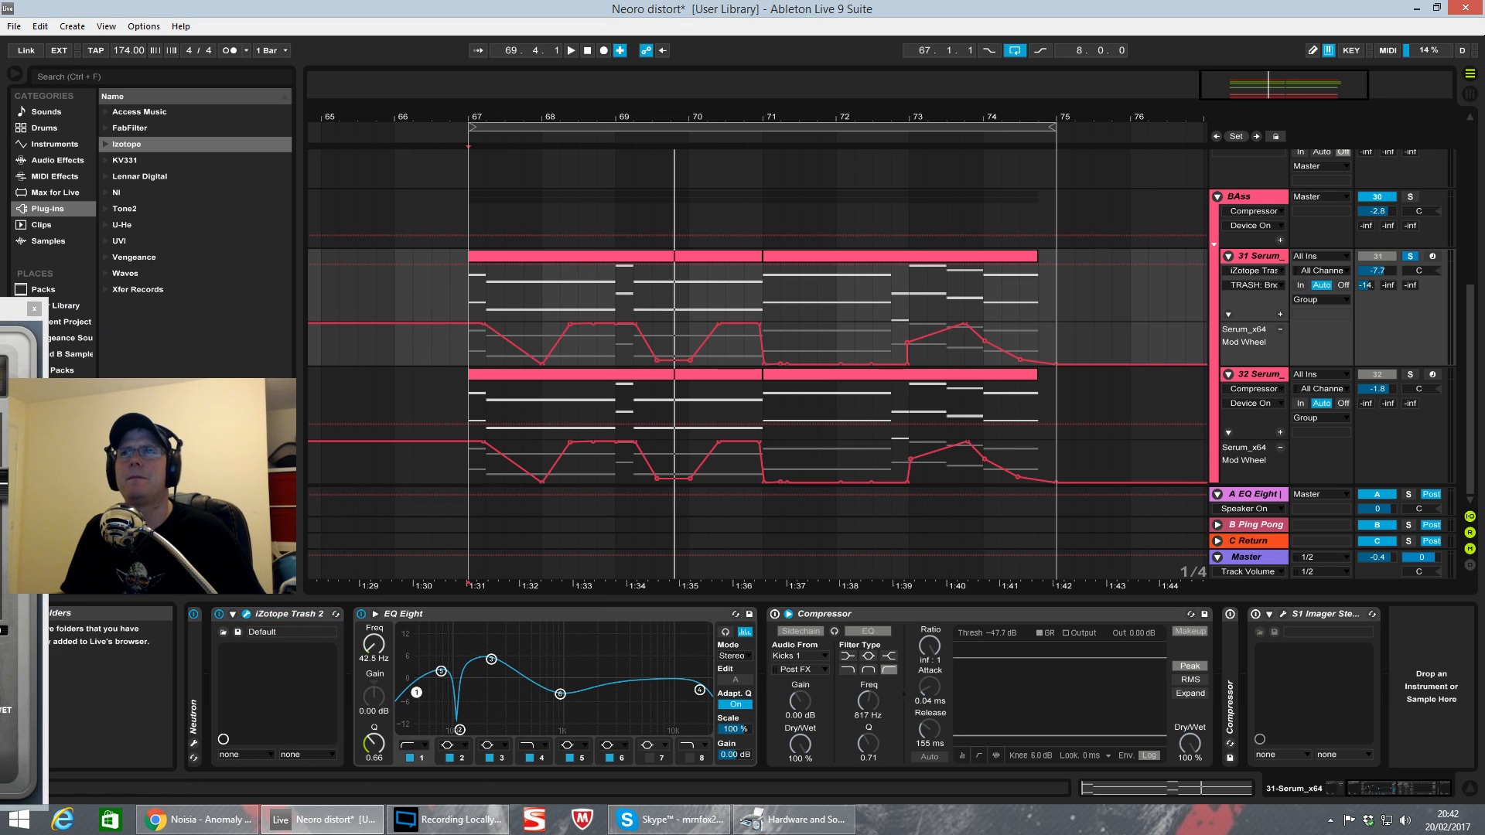
{"action": "left_click_drag", "start_coordinate": [0, 312], "coordinate": [1009, 227]}
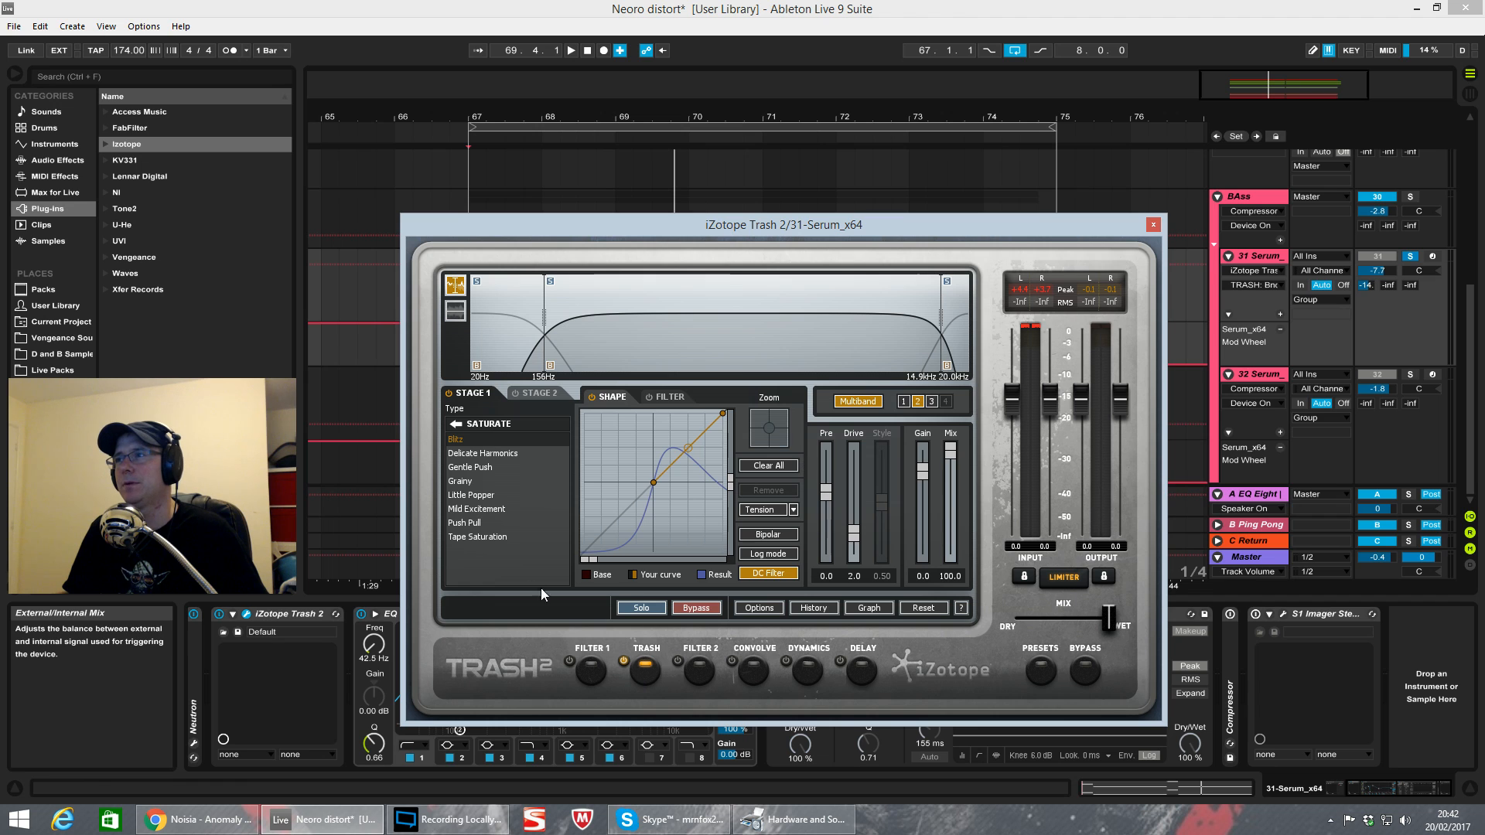
Step: Close the Trash 2 window, play the soloed Serum track 31 through its device chain, and unsolo it
{"action": "left_click", "coordinate": [1154, 227]}
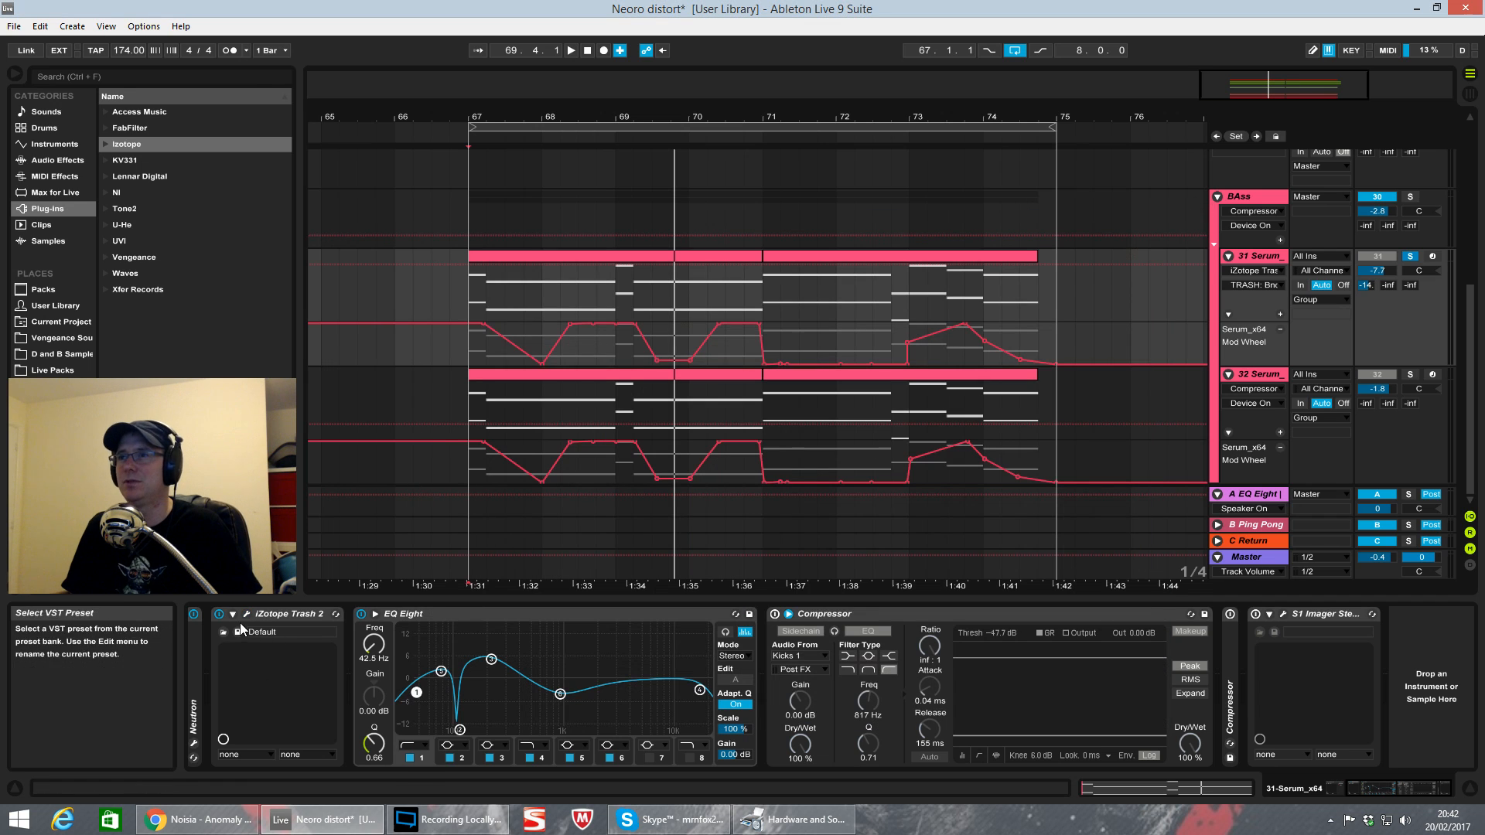
{"action": "left_click", "coordinate": [1312, 789]}
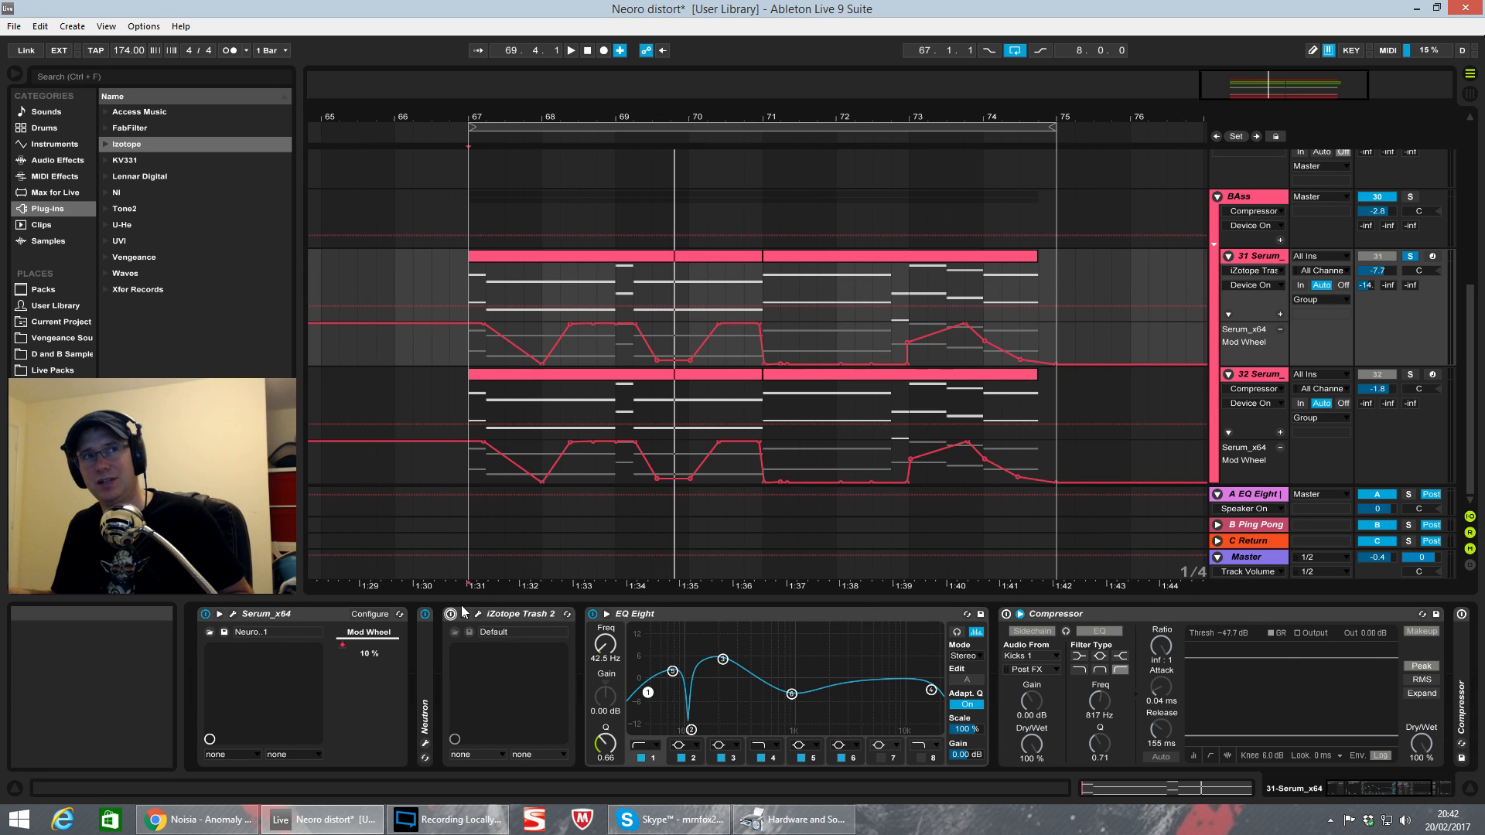
{"action": "key", "text": "space"}
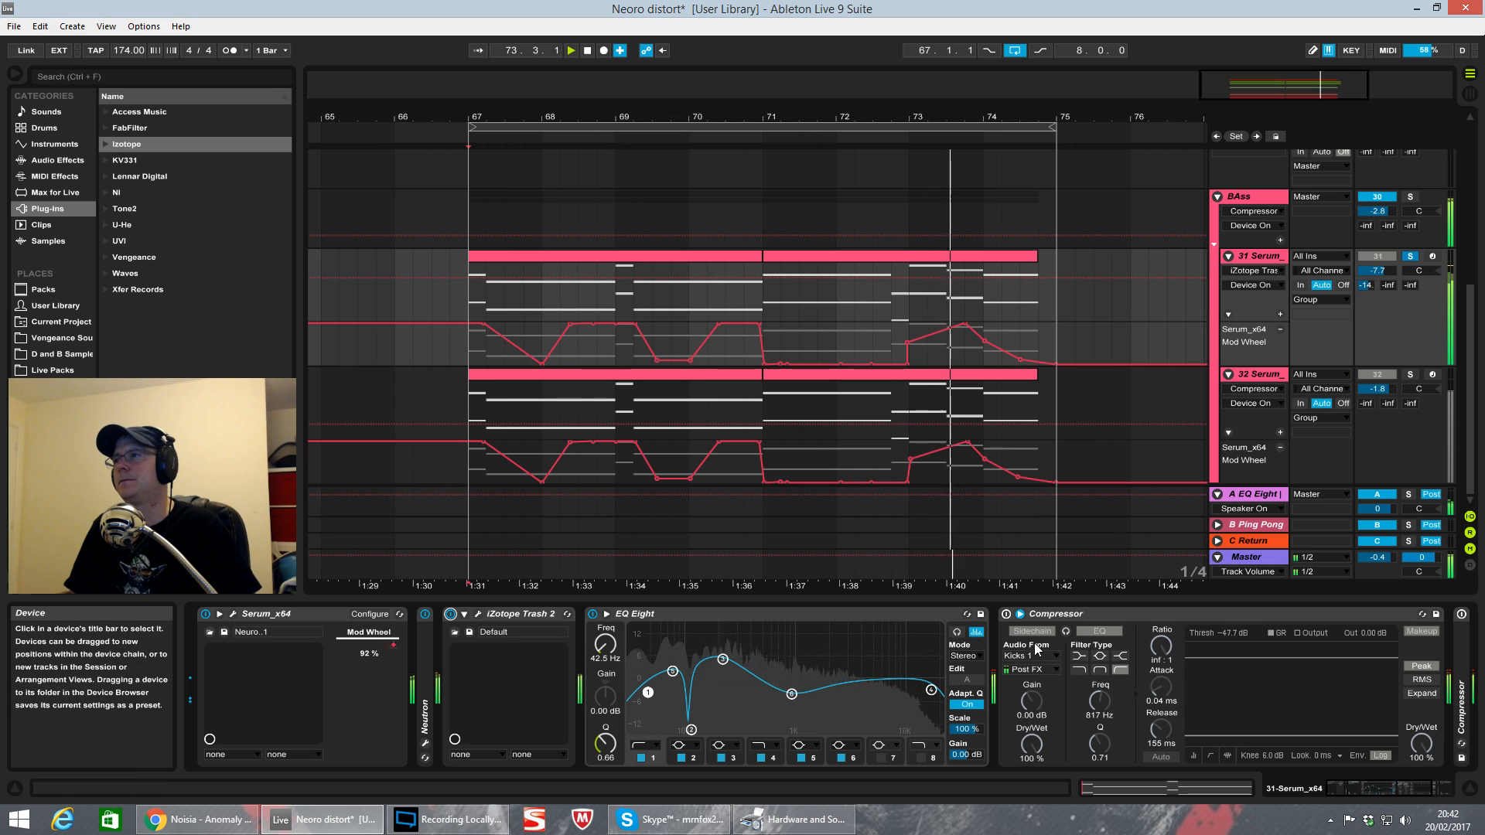
{"action": "key", "text": "space"}
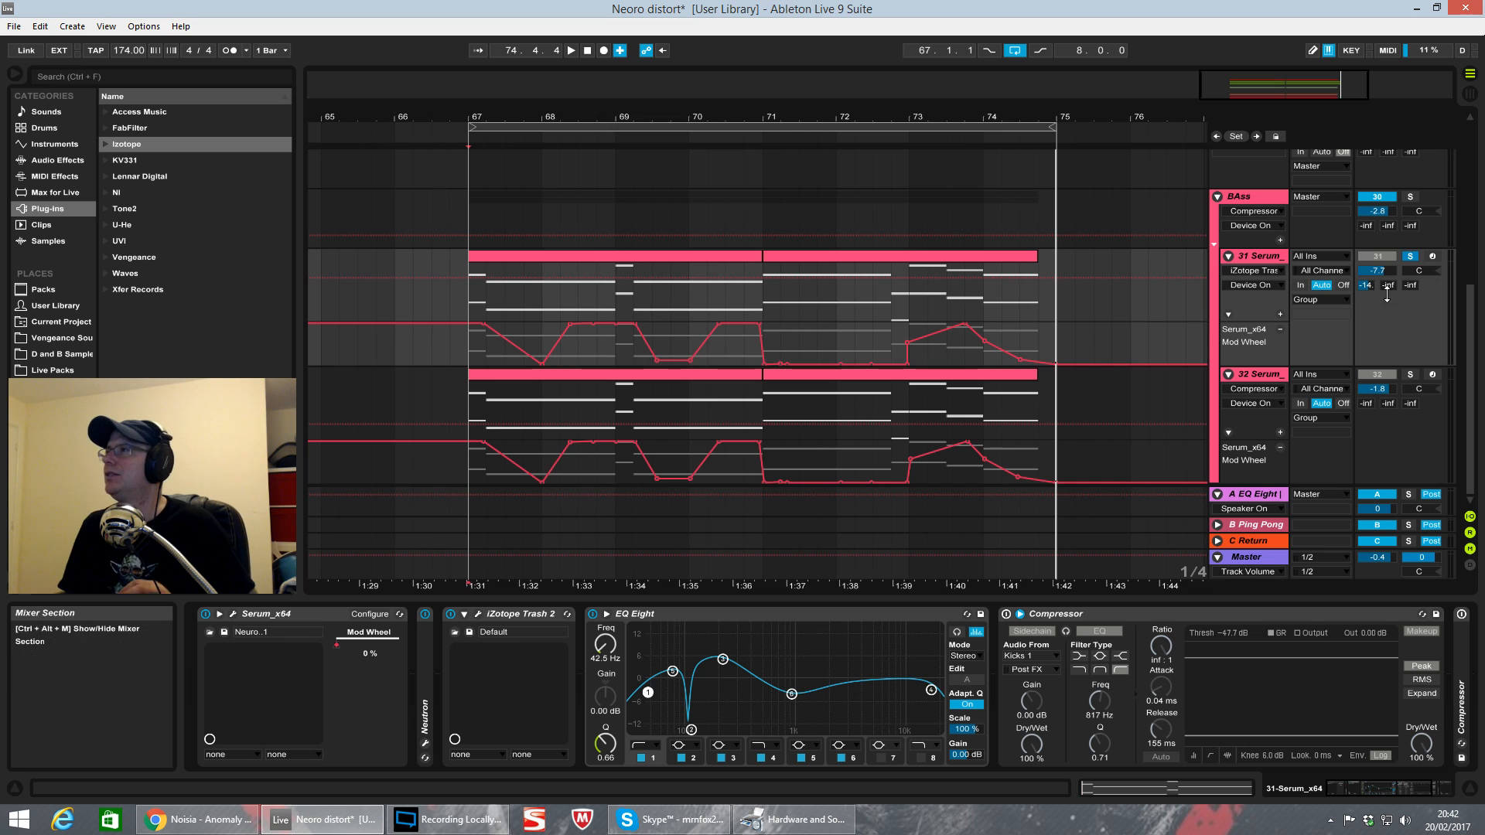
{"action": "left_click", "coordinate": [1410, 256]}
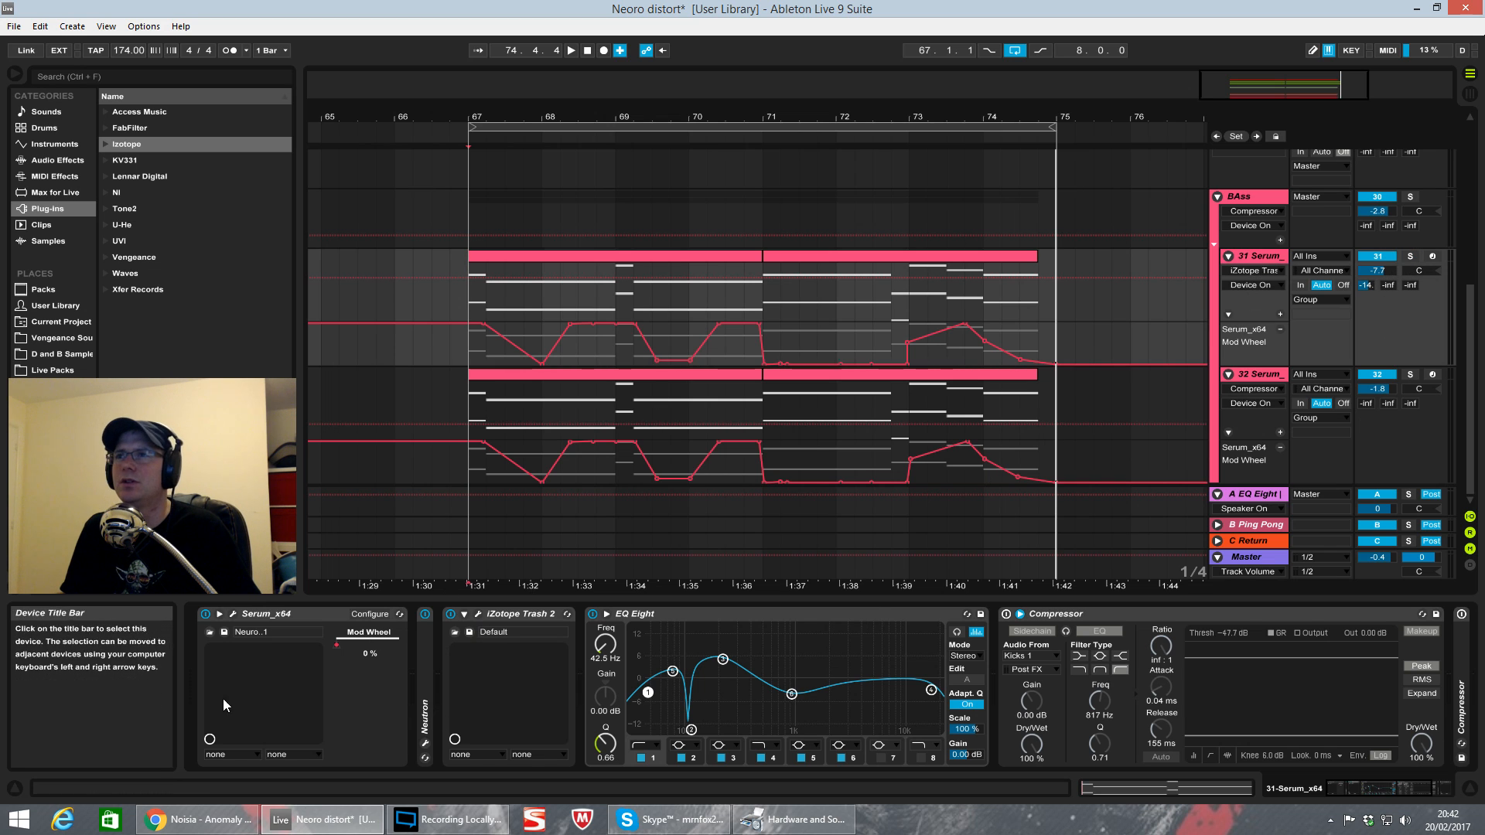
Step: Review Serum's effects rack on track 31 down to the reverb's low cut, playing the bass before closing the window
{"action": "left_click", "coordinate": [232, 613]}
{"action": "left_click", "coordinate": [727, 158]}
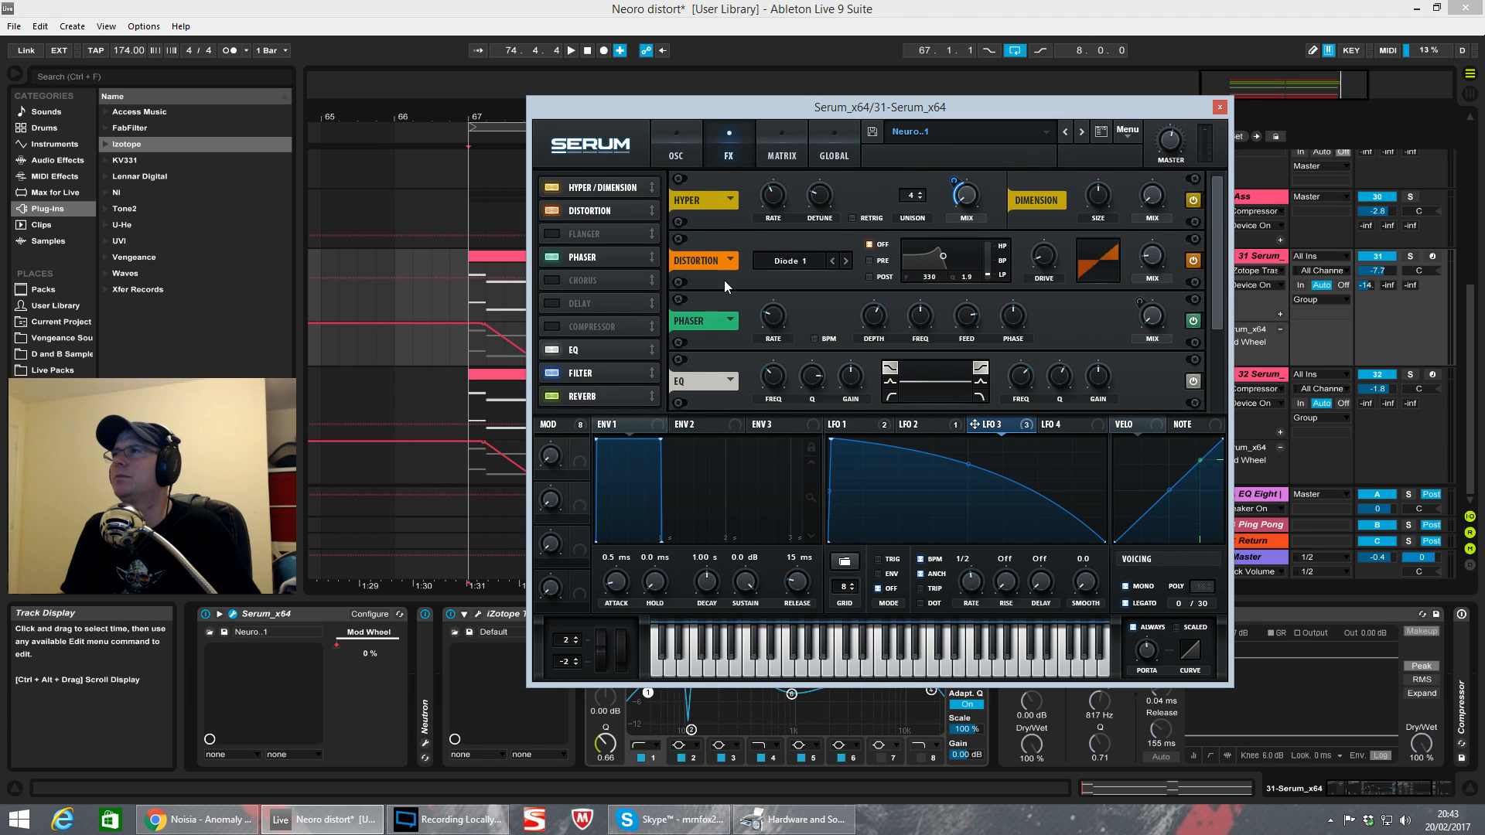
{"action": "scroll", "coordinate": [1152, 318], "scroll_direction": "down", "scroll_amount": 2}
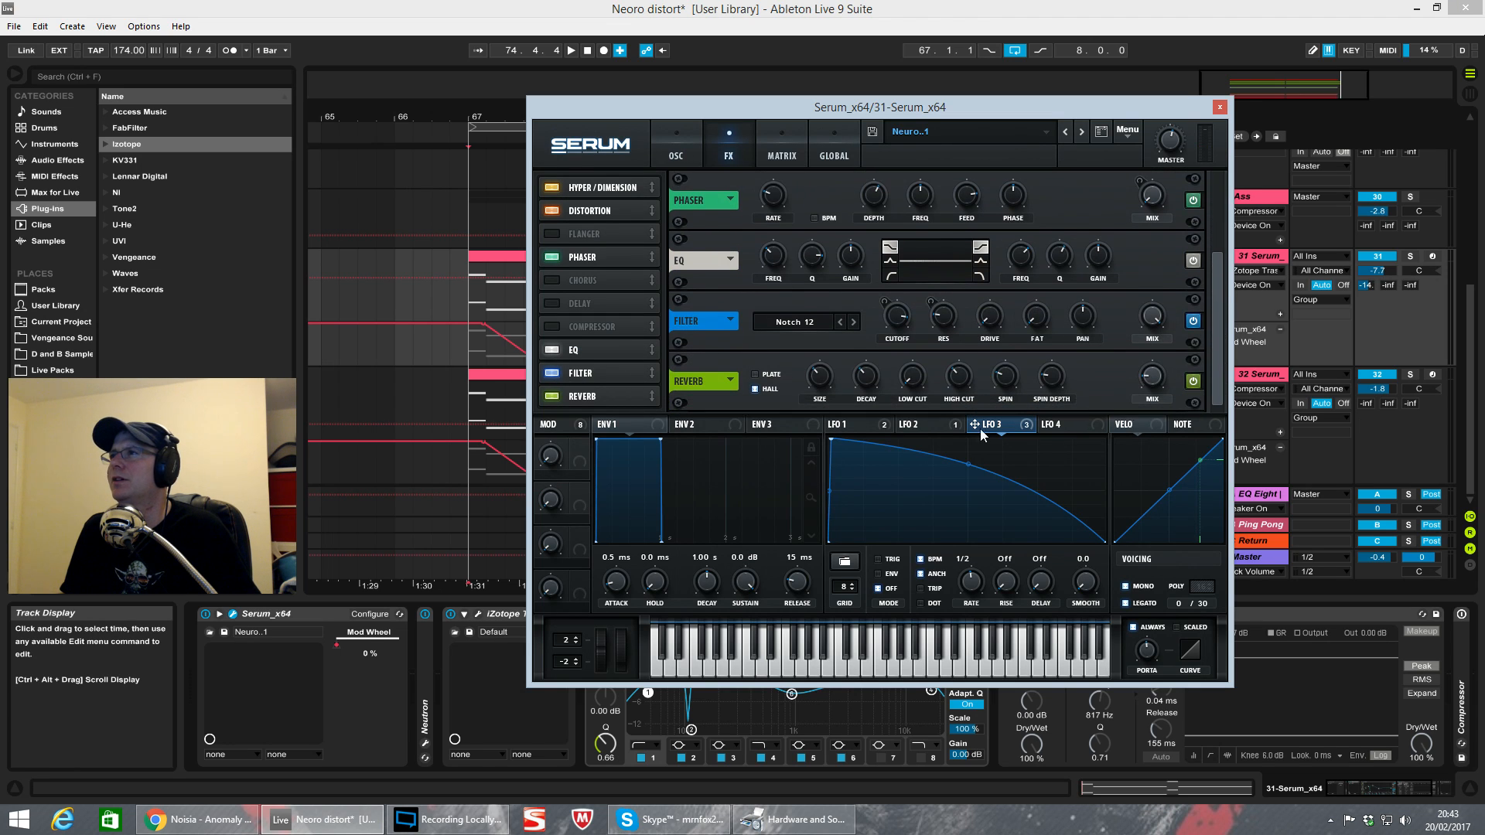
{"action": "left_click", "coordinate": [915, 382]}
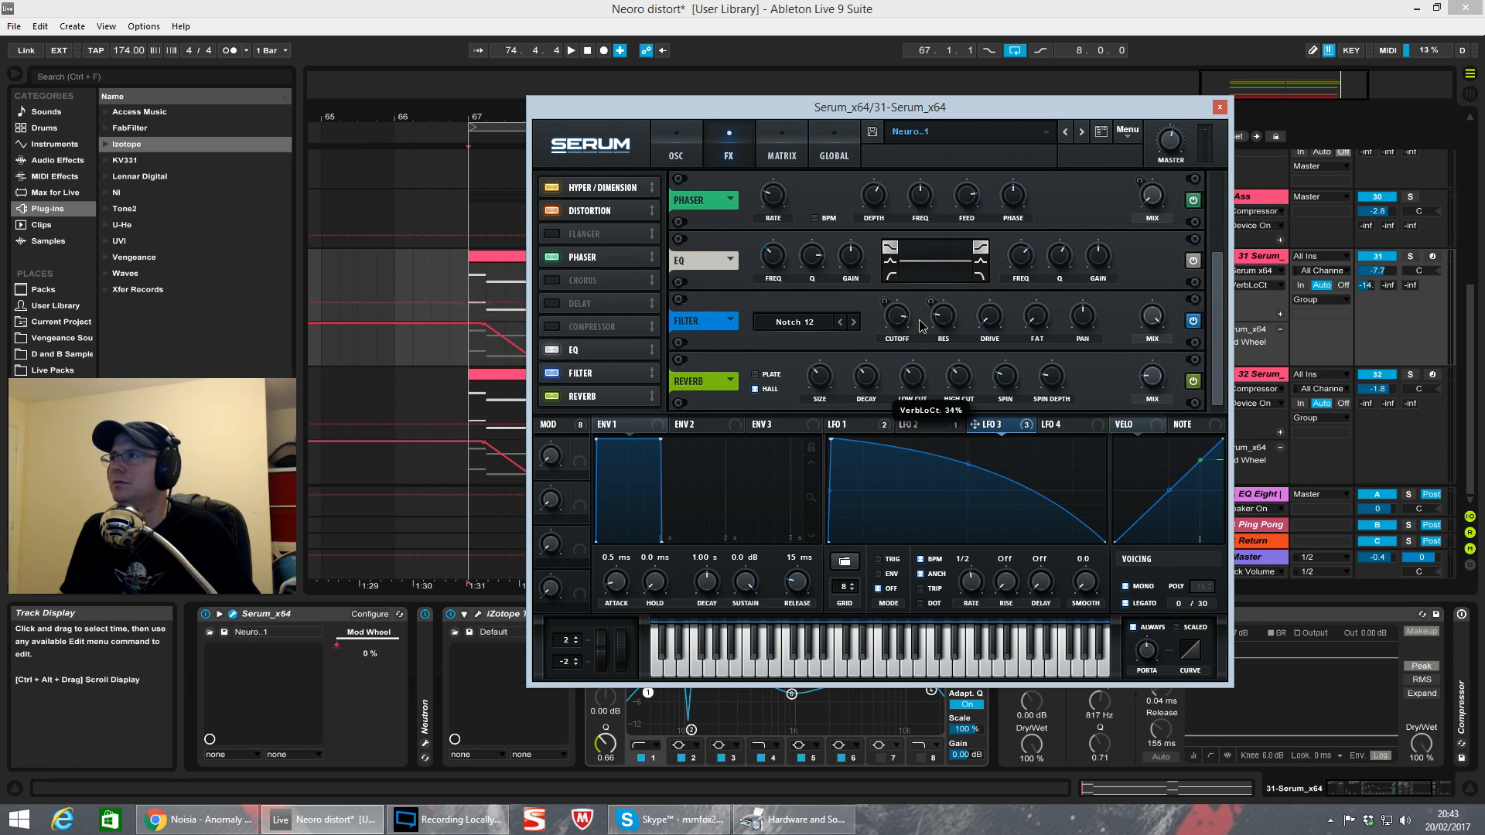
{"action": "key", "text": "space"}
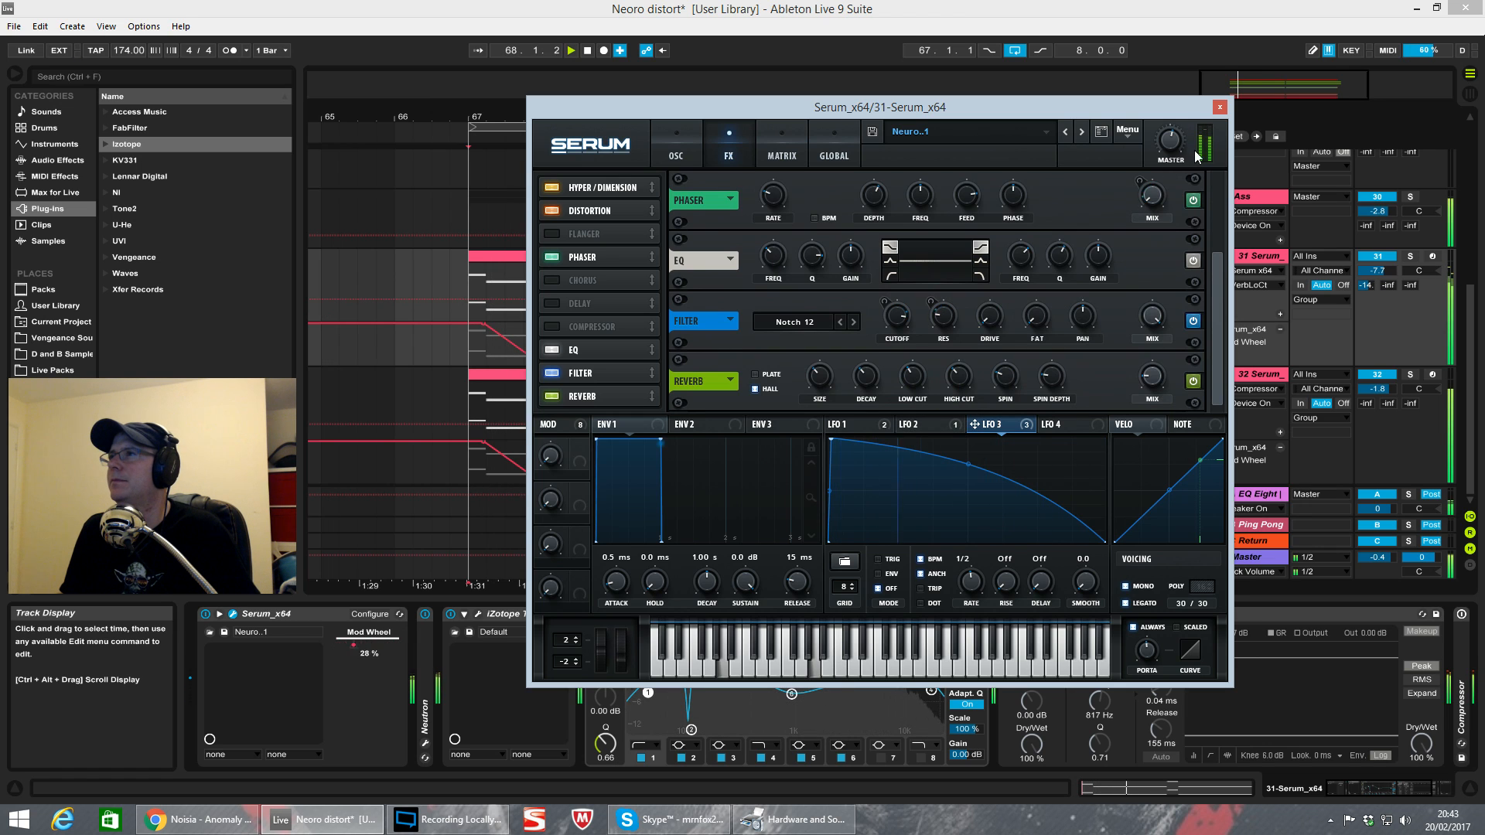
{"action": "left_click", "coordinate": [1220, 107]}
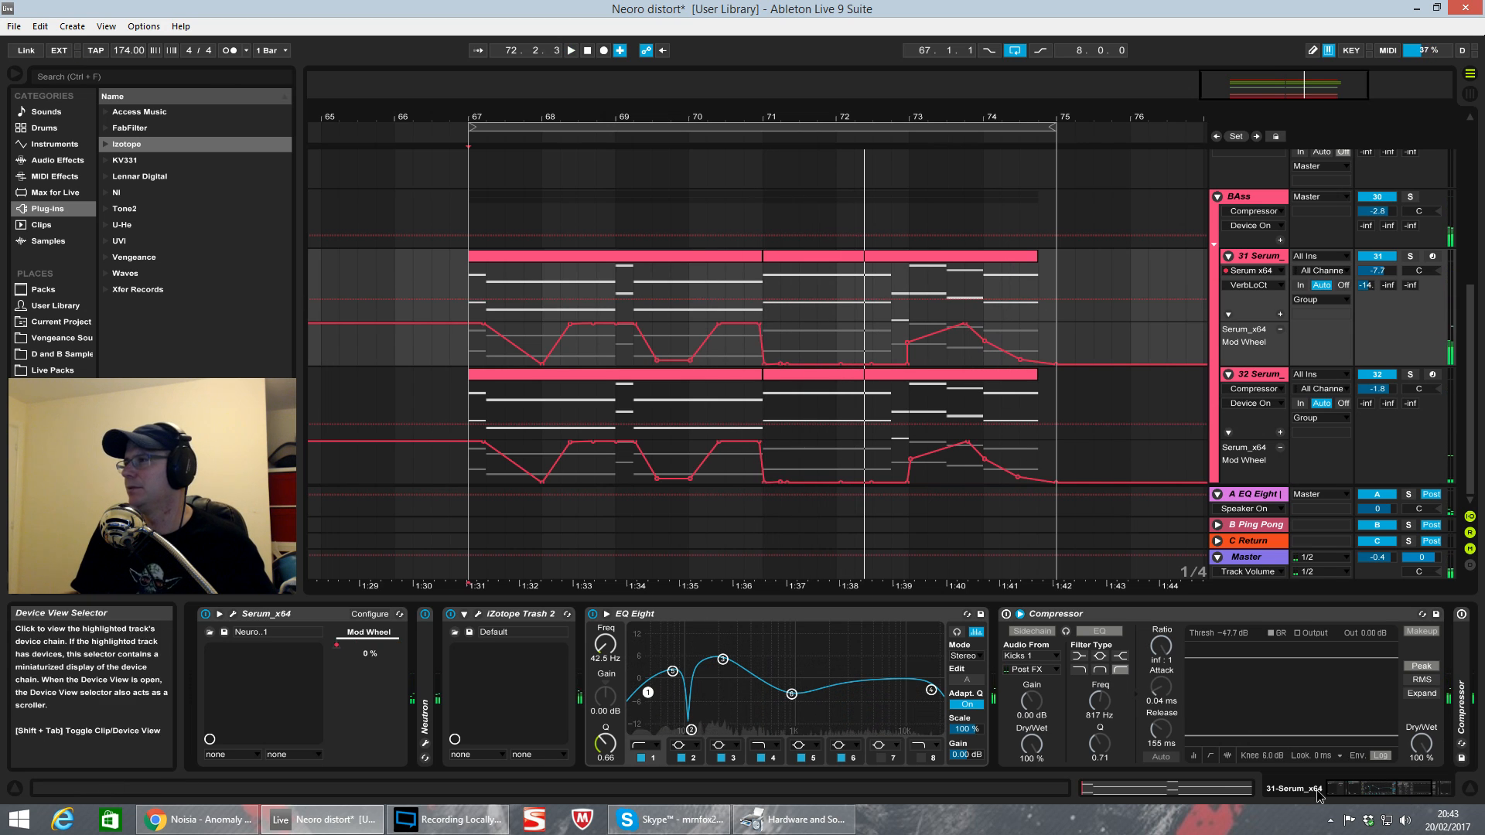
Step: Collapse the EQ Eight and Trash 2 devices in track 31's chain to expose the Compressor
{"action": "left_click", "coordinate": [652, 615]}
{"action": "double_click", "coordinate": [652, 614]}
{"action": "double_click", "coordinate": [530, 612]}
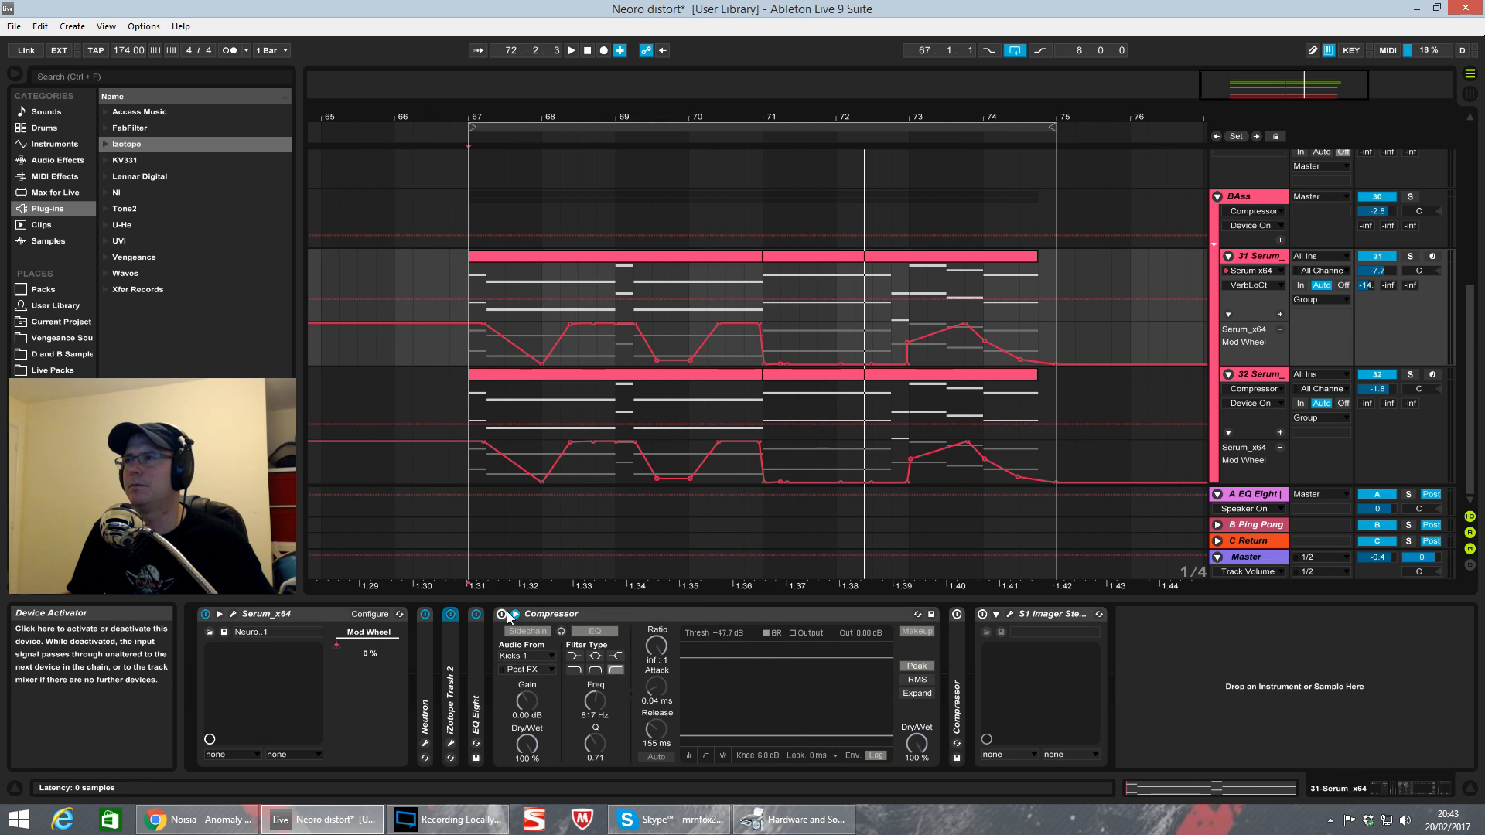
Step: Unfold the Drums group and locate the Kicks 1 track that feeds the bass compressor's sidechain
{"action": "scroll", "coordinate": [857, 317], "scroll_direction": "up", "scroll_amount": 8}
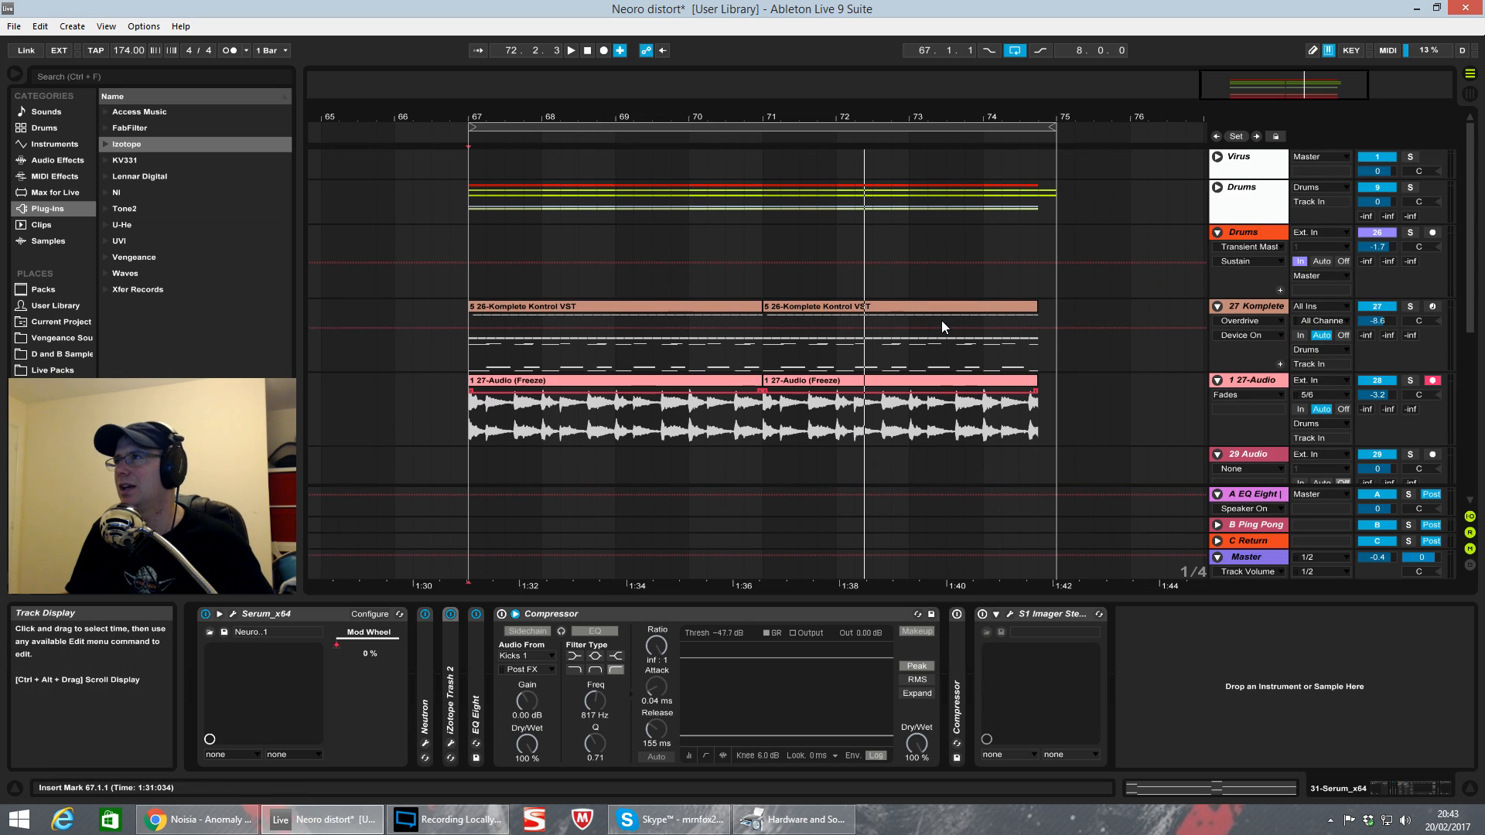
{"action": "left_click", "coordinate": [1217, 188]}
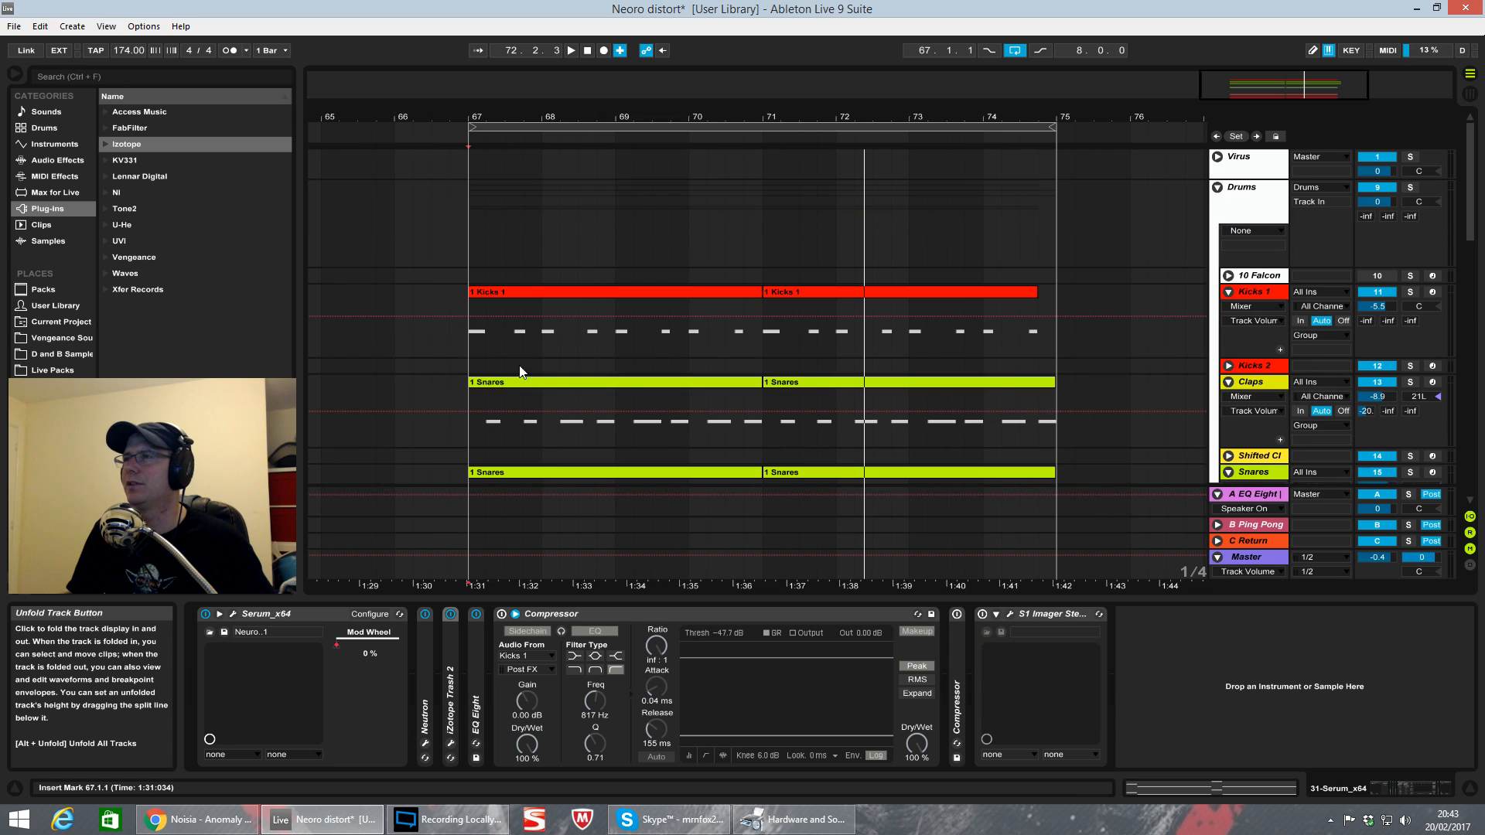
{"action": "scroll", "coordinate": [681, 294], "scroll_direction": "down", "scroll_amount": 10}
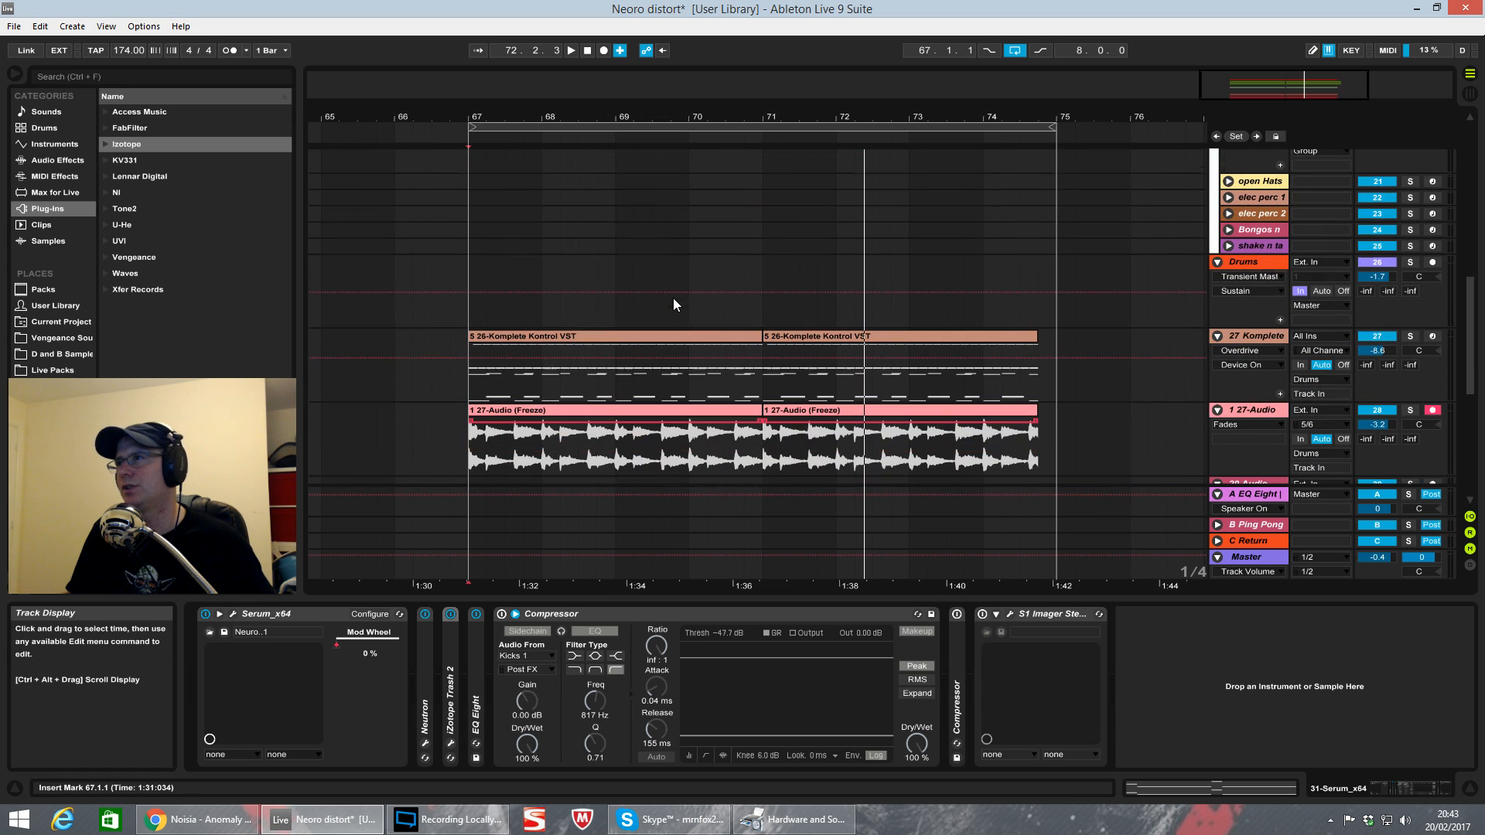
{"action": "scroll", "coordinate": [795, 344], "scroll_direction": "up", "scroll_amount": 10}
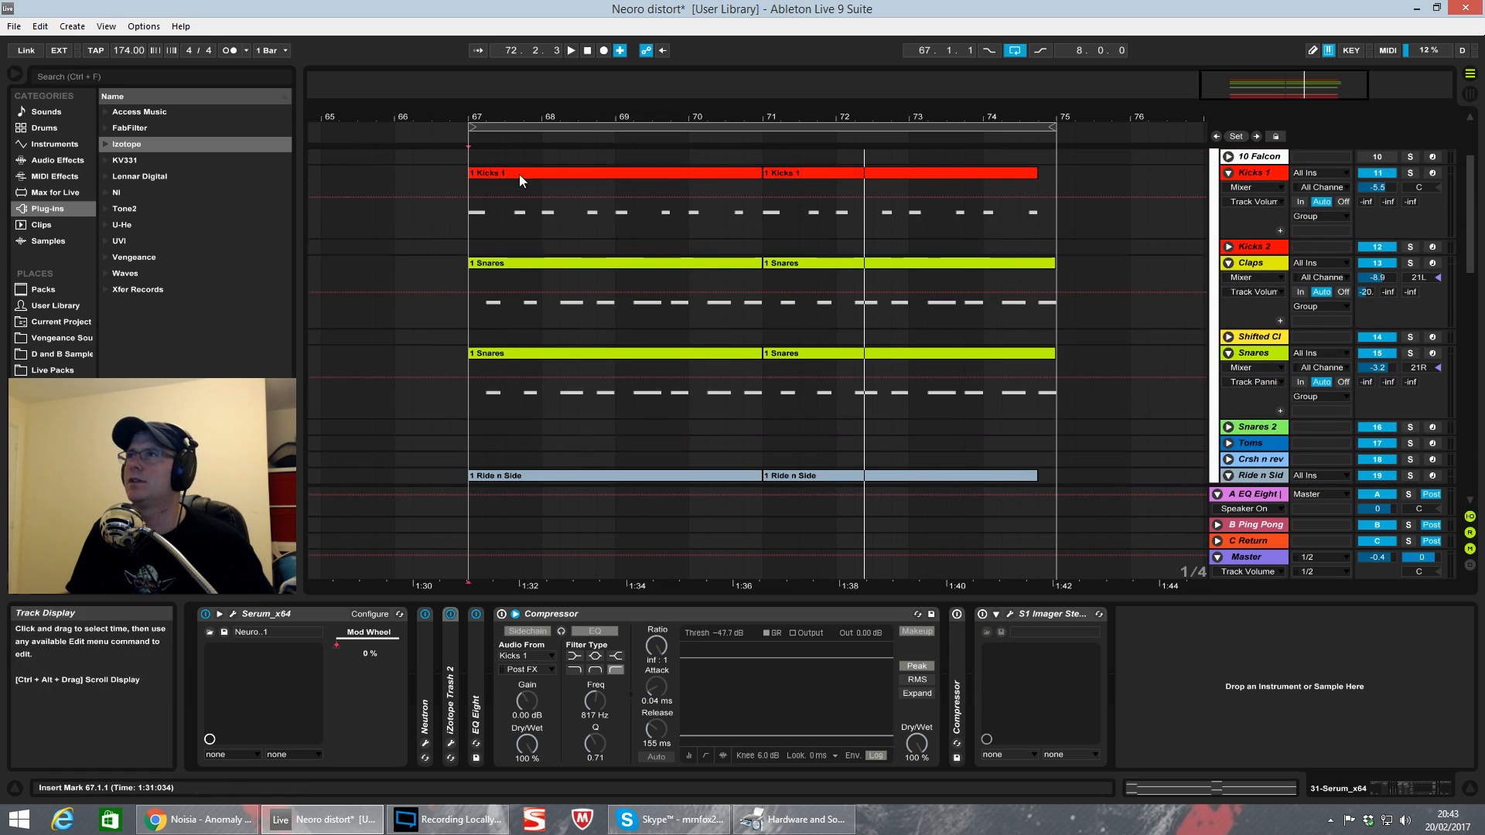
Step: Solo the Kicks 1 track, play it briefly, and show its device chain
{"action": "left_click", "coordinate": [1410, 172]}
{"action": "key", "text": "space"}
{"action": "key", "text": "space"}
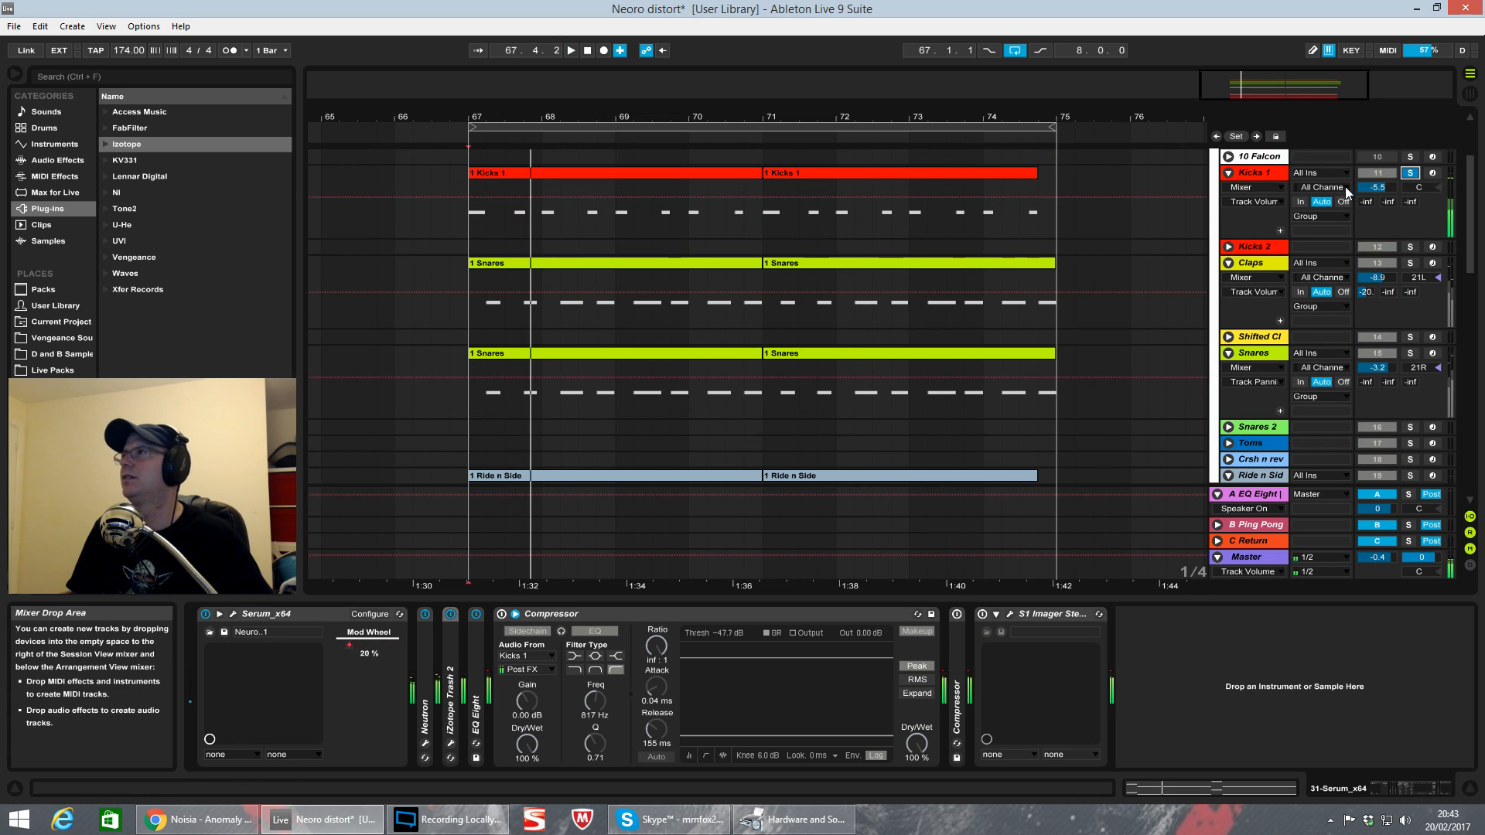
{"action": "left_click", "coordinate": [1273, 181]}
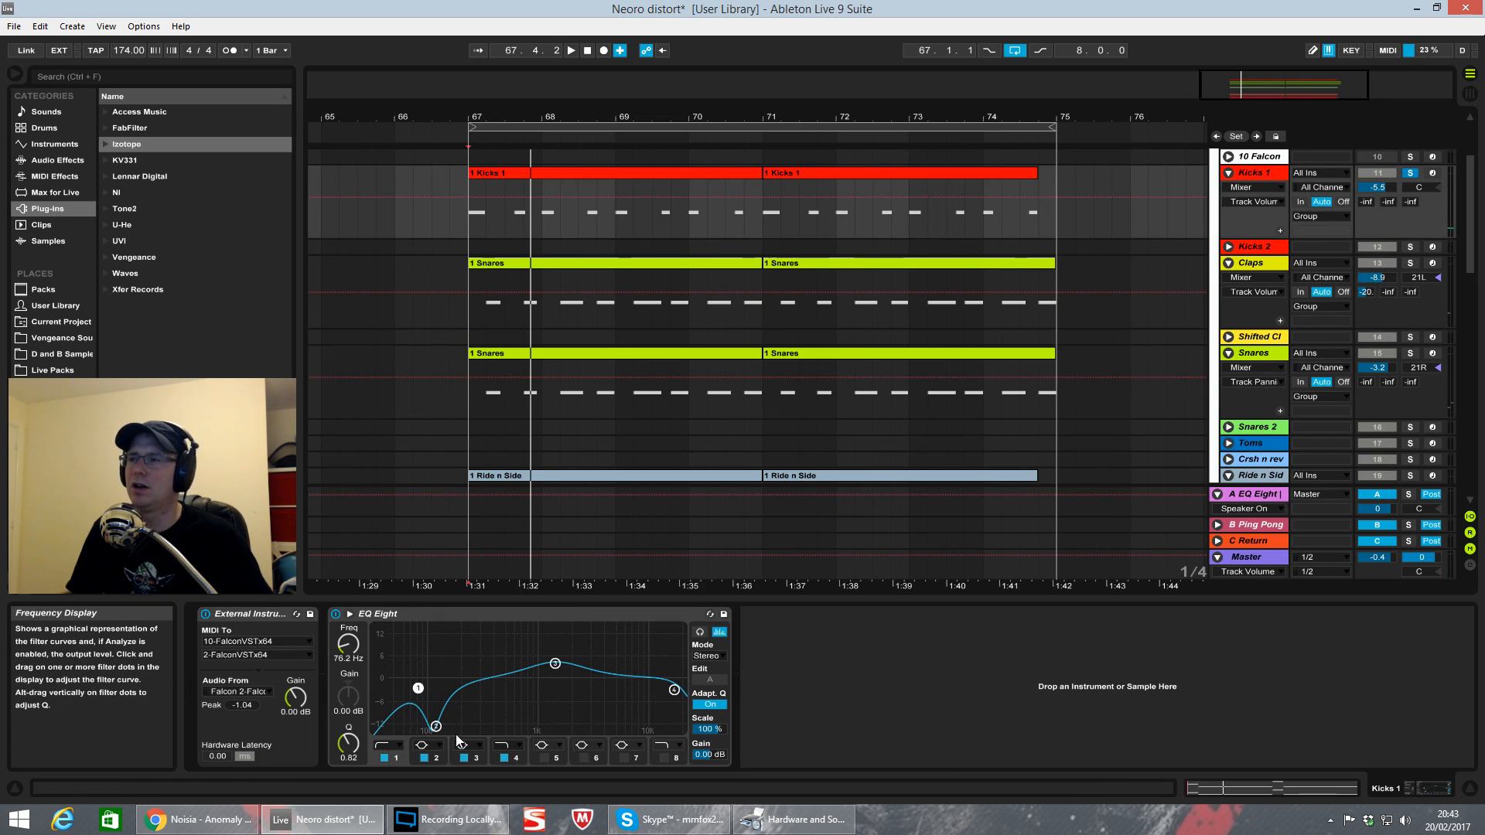
Step: Look over the drum tracks around Kicks 1, unsolo Kicks 1, and return to the BAss group
{"action": "scroll", "coordinate": [652, 523], "scroll_direction": "down", "scroll_amount": 10}
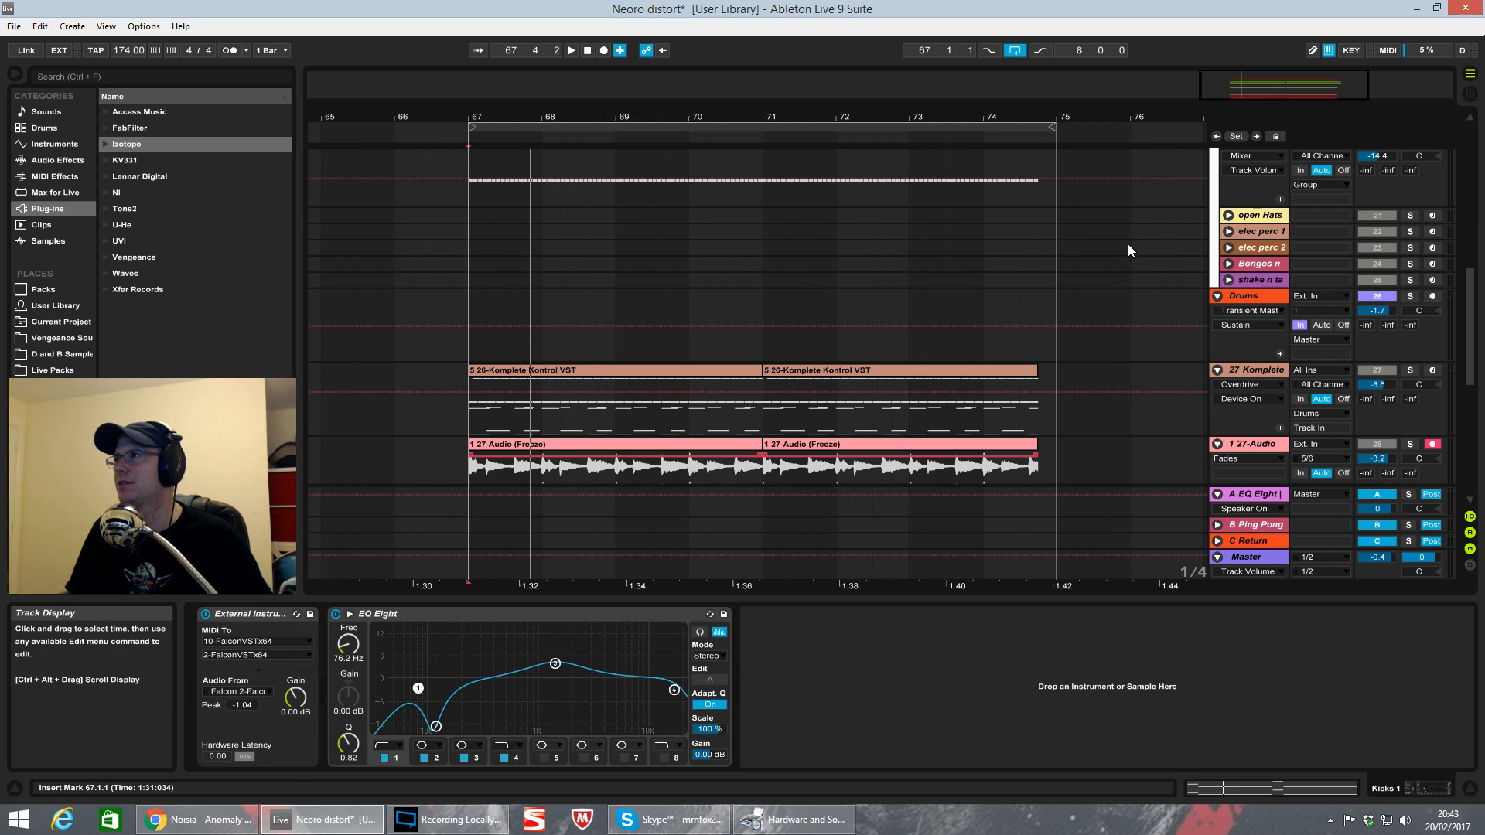
{"action": "scroll", "coordinate": [1127, 244], "scroll_direction": "up", "scroll_amount": 8}
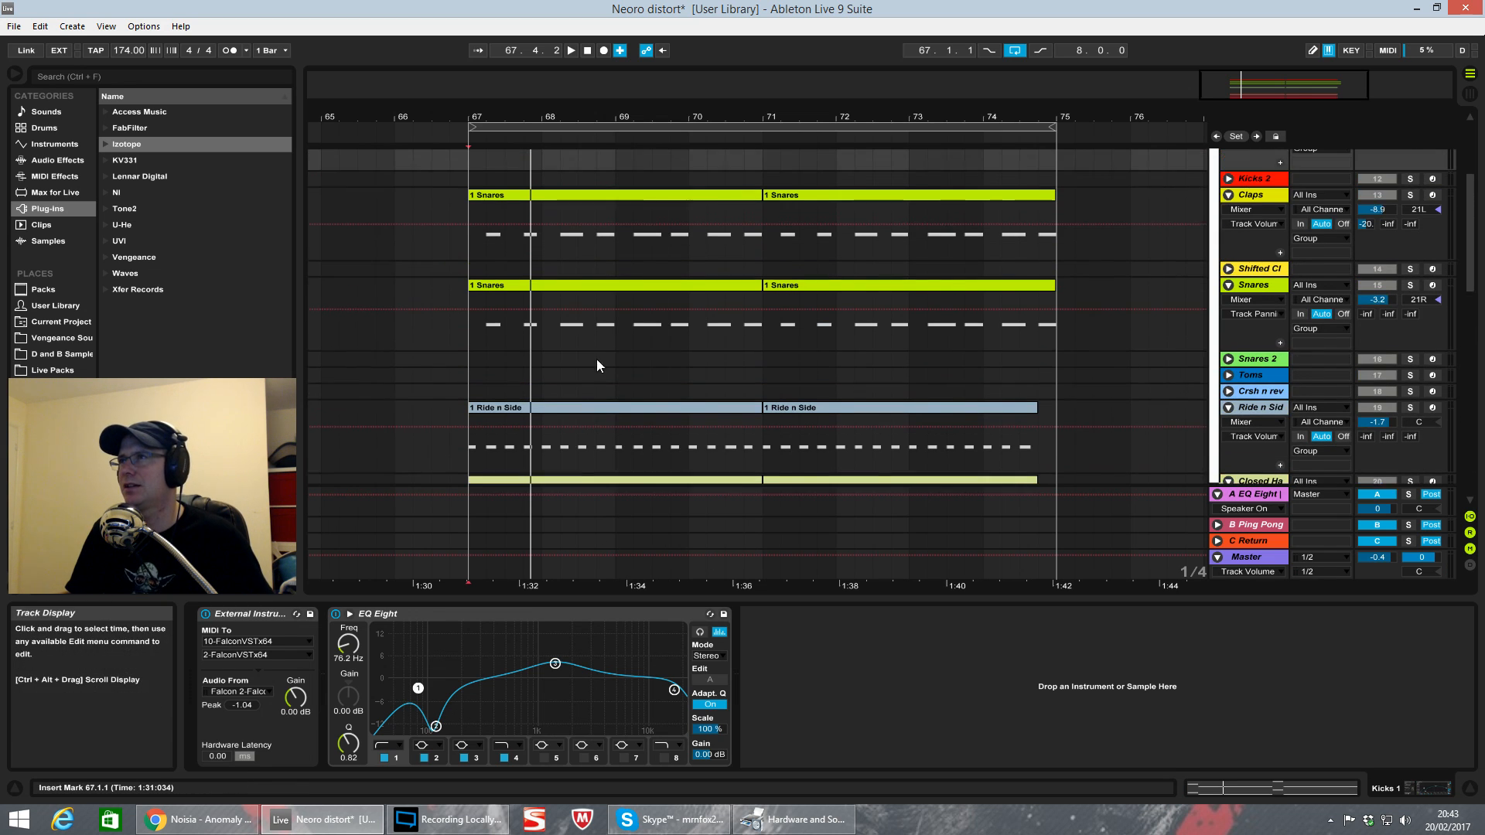
{"action": "scroll", "coordinate": [603, 348], "scroll_direction": "up", "scroll_amount": 4}
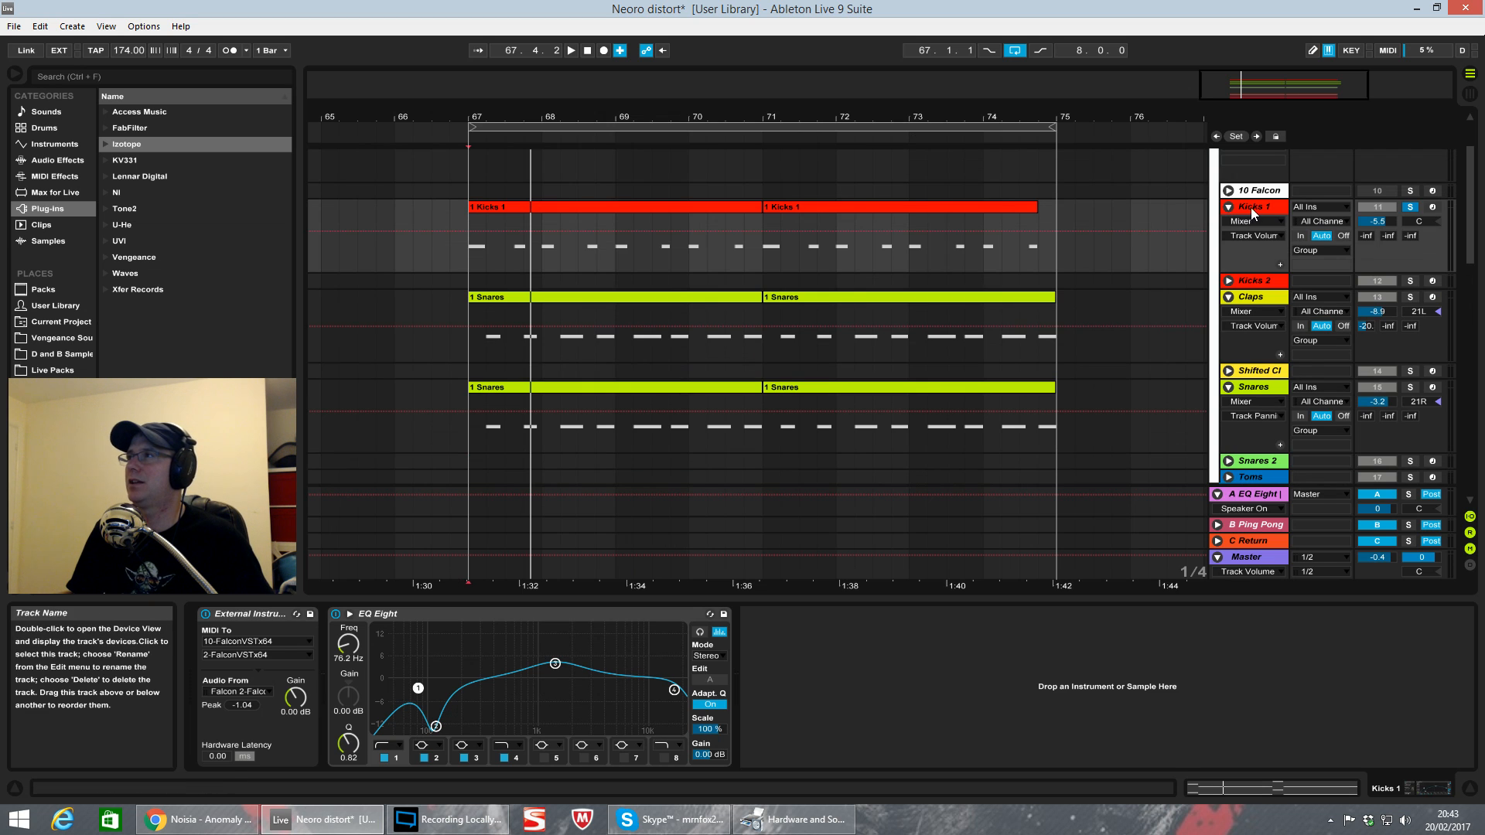
{"action": "scroll", "coordinate": [1200, 272], "scroll_direction": "down", "scroll_amount": 10}
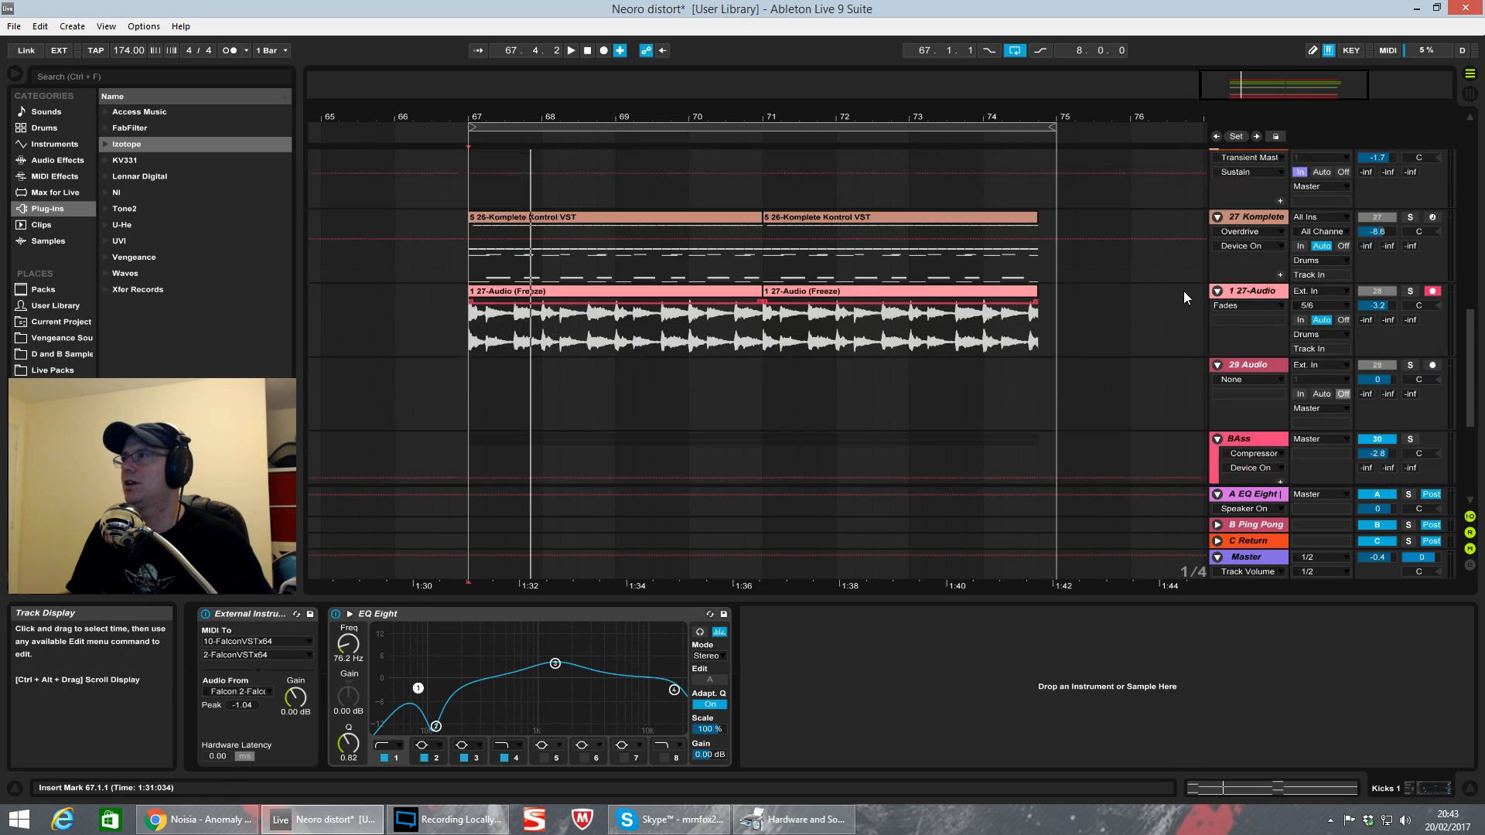
{"action": "scroll", "coordinate": [1188, 241], "scroll_direction": "up", "scroll_amount": 10}
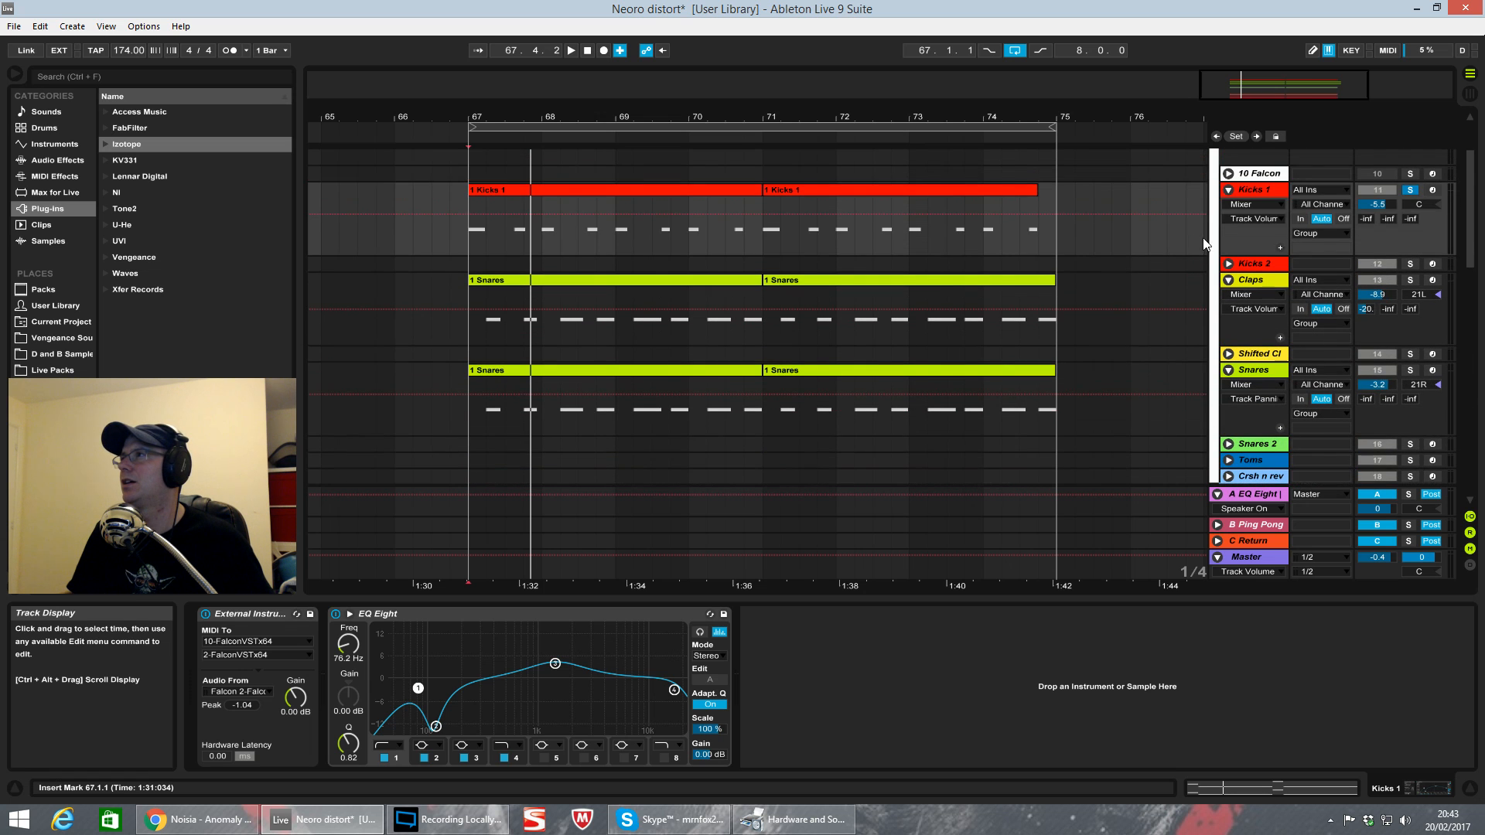
{"action": "scroll", "coordinate": [1241, 276], "scroll_direction": "down", "scroll_amount": 12}
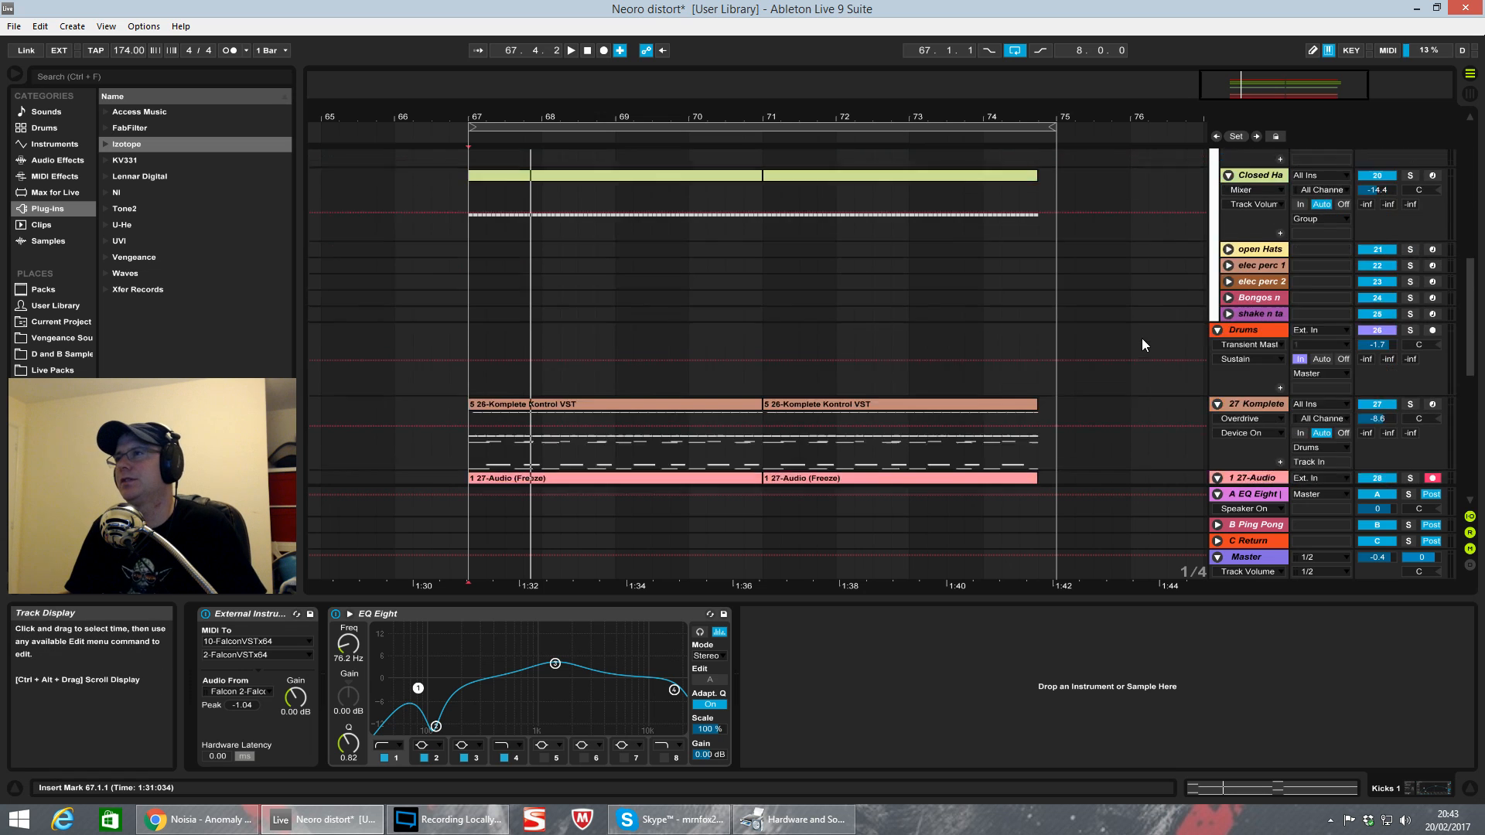
{"action": "scroll", "coordinate": [1138, 350], "scroll_direction": "down", "scroll_amount": 5}
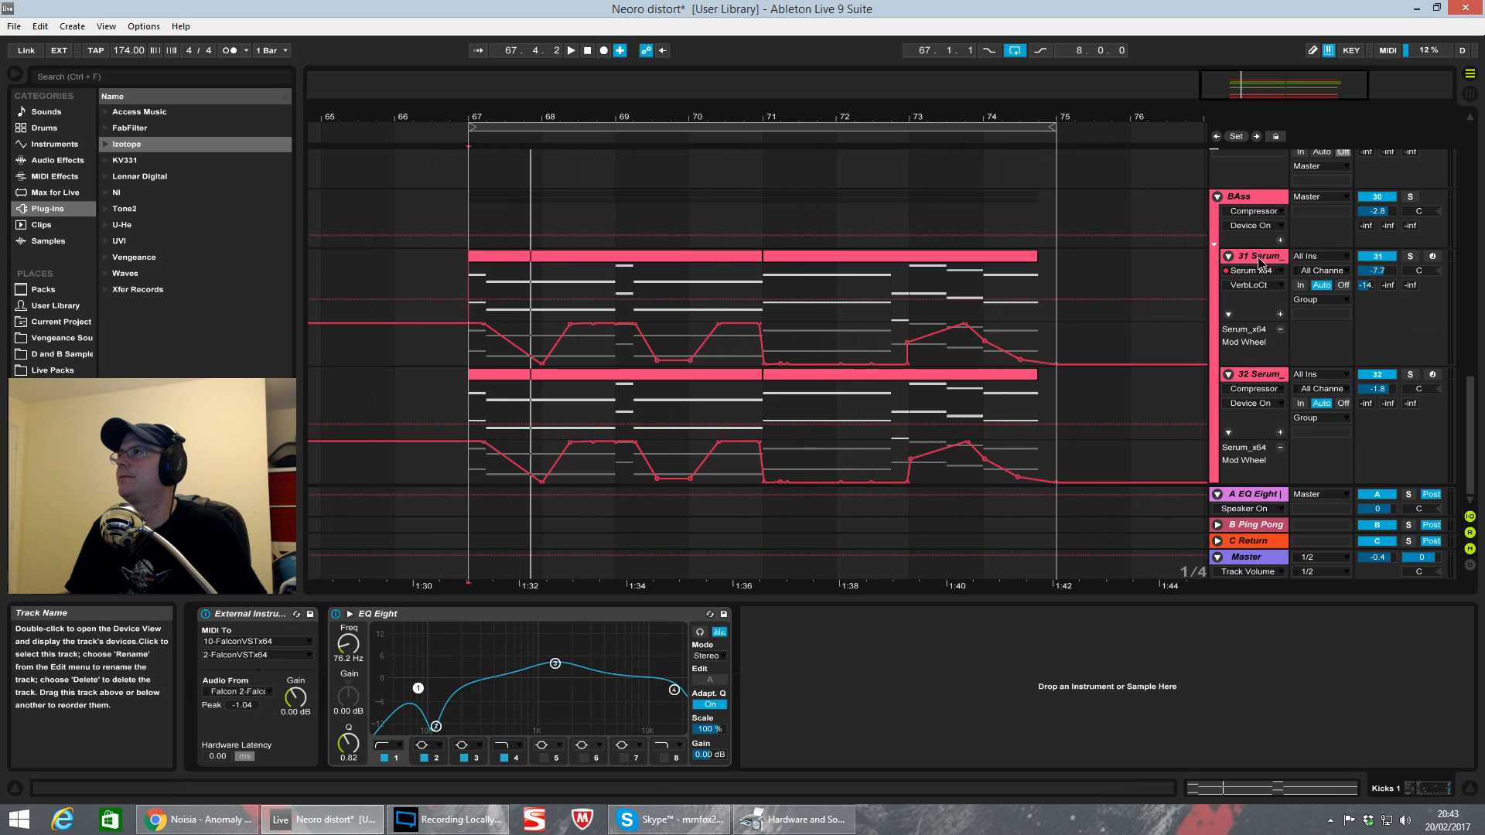
Step: Enable the Compressor sidechained from Kicks 1 on Serum track 31 and play the loop to check its ducking
{"action": "left_click", "coordinate": [1257, 256]}
{"action": "left_click", "coordinate": [502, 614]}
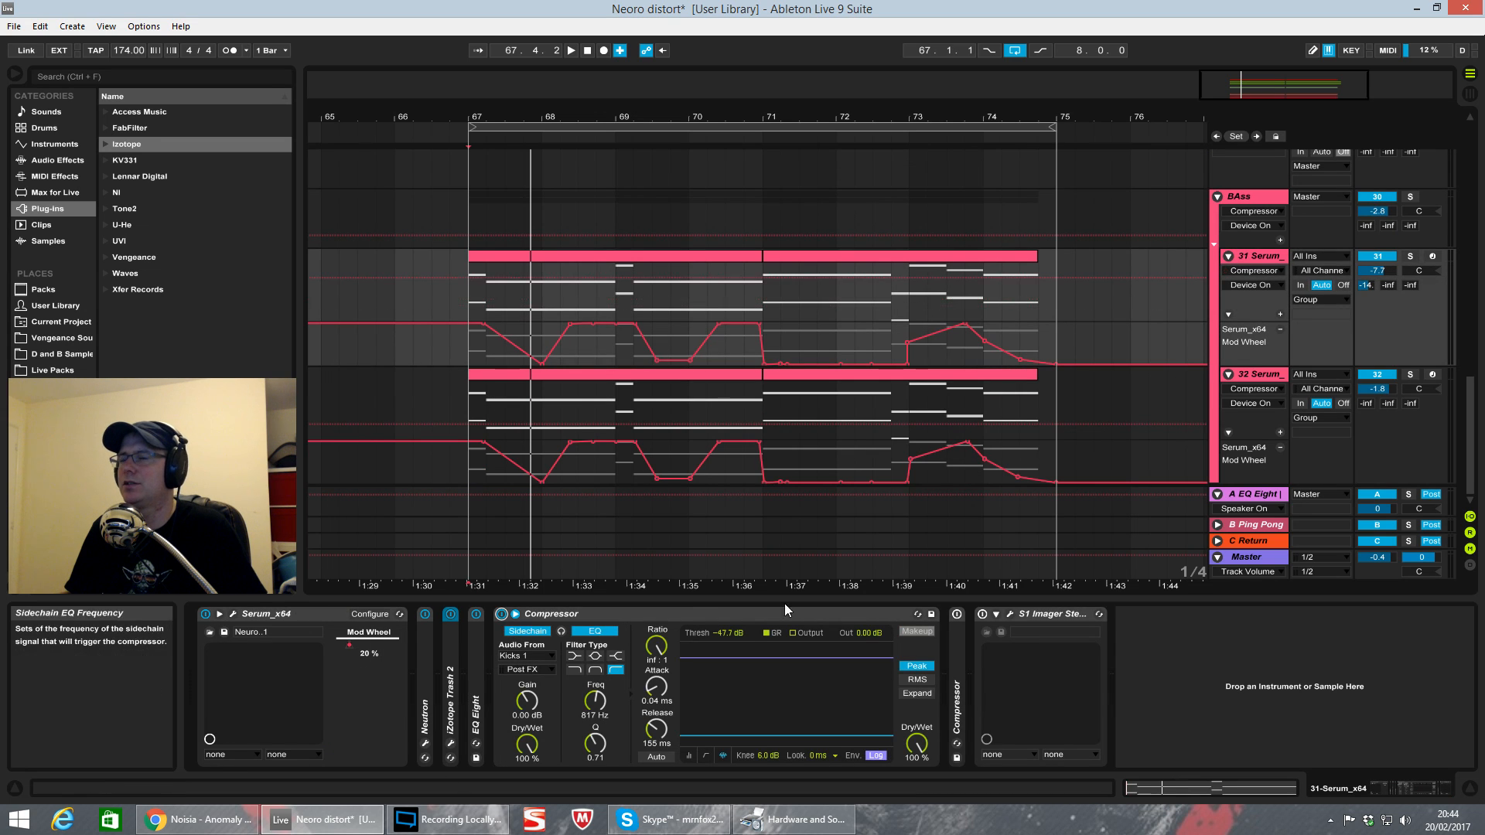
{"action": "key", "text": "space"}
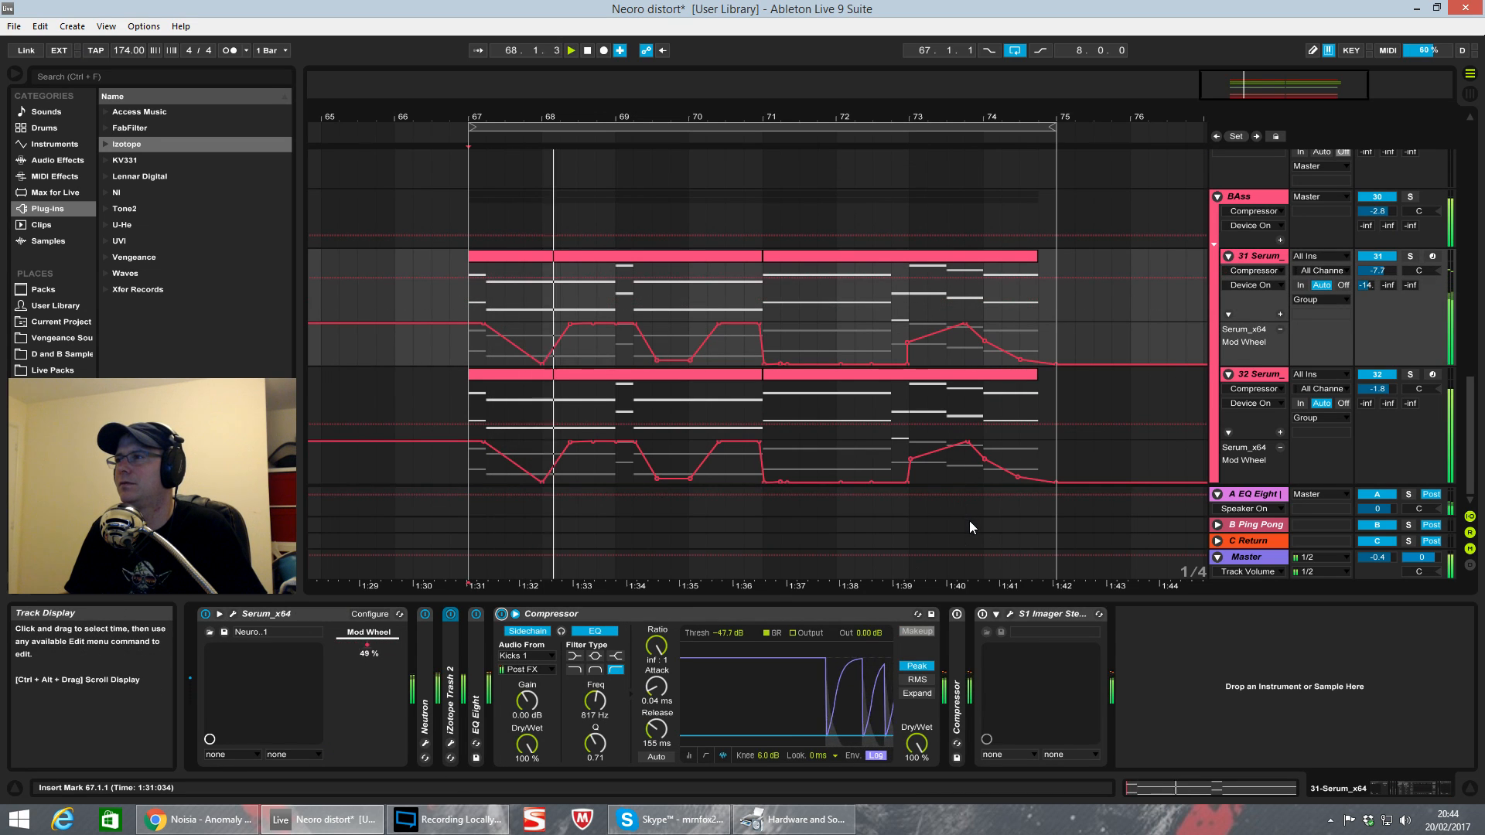
Step: Expand and enable the second Compressor, sidechained from Snares, on track 31 and play the loop through it
{"action": "double_click", "coordinate": [954, 648]}
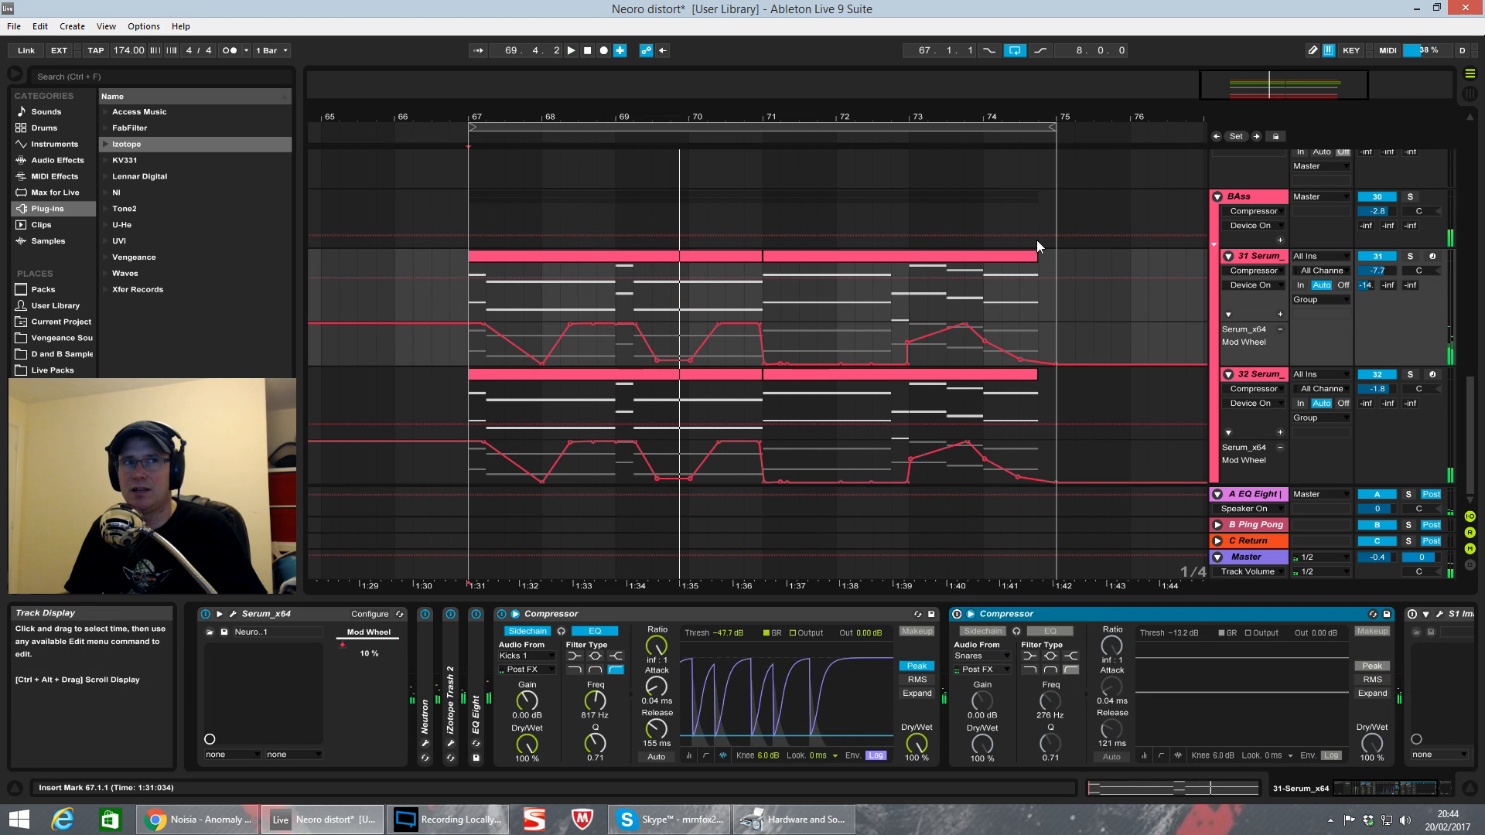
{"action": "left_click", "coordinate": [958, 615]}
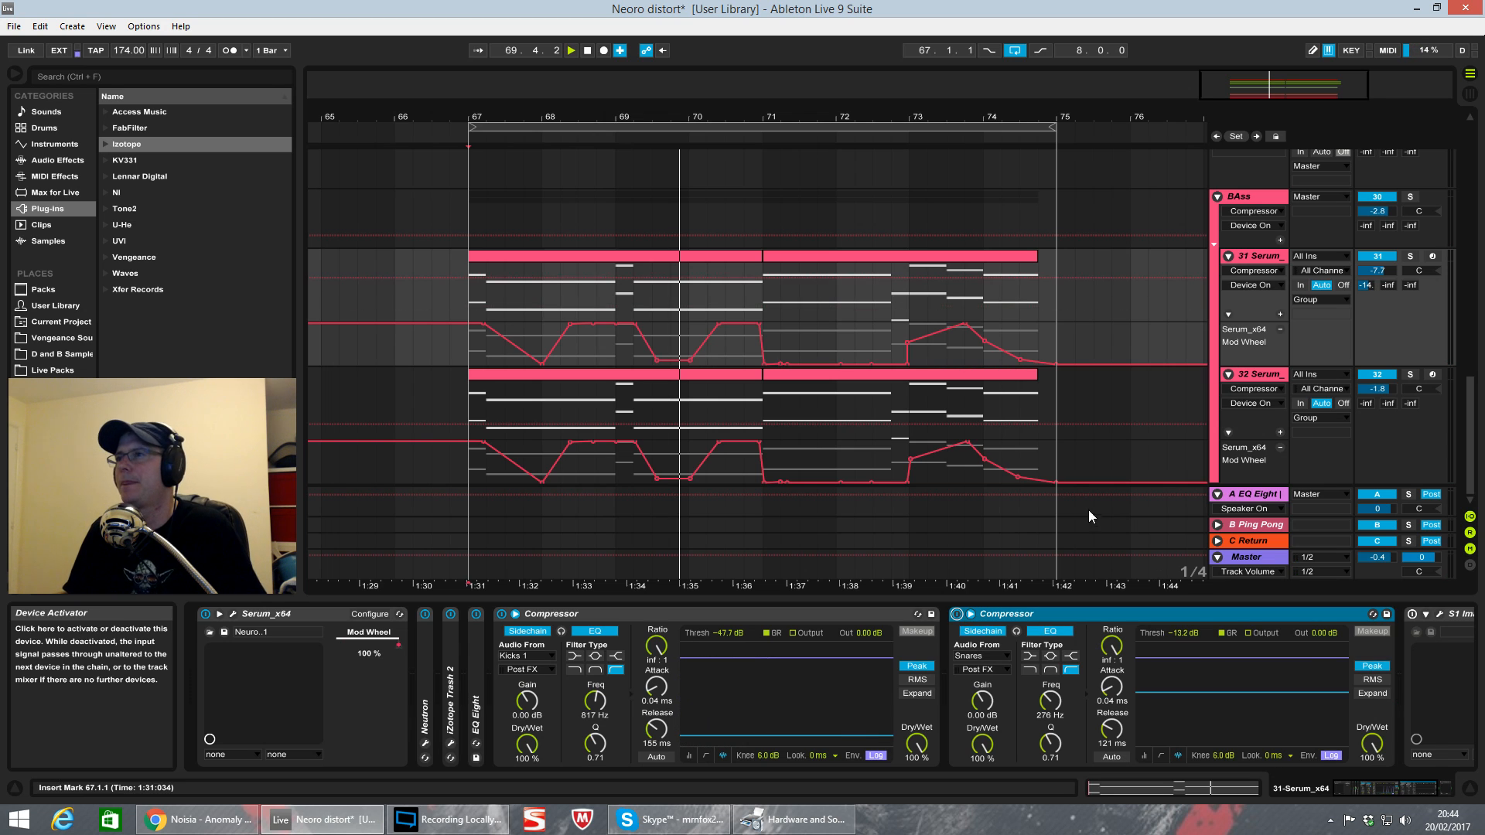
{"action": "key", "text": "space"}
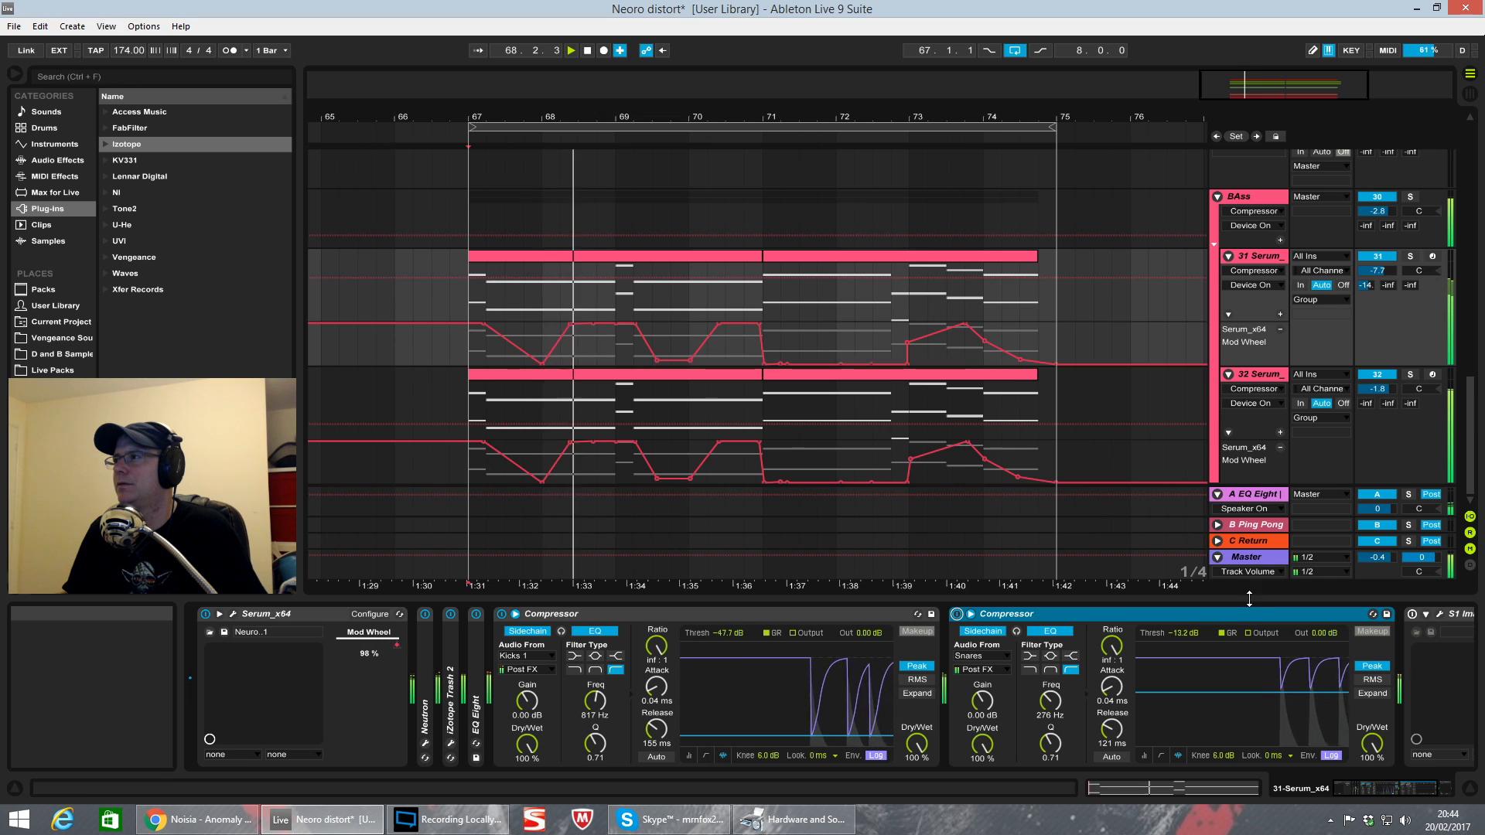
Step: Solo Serum track 31 and enable the S1 Imager Stereo at the end of its chain during playback
{"action": "left_click_drag", "start_coordinate": [1406, 789], "coordinate": [1424, 789]}
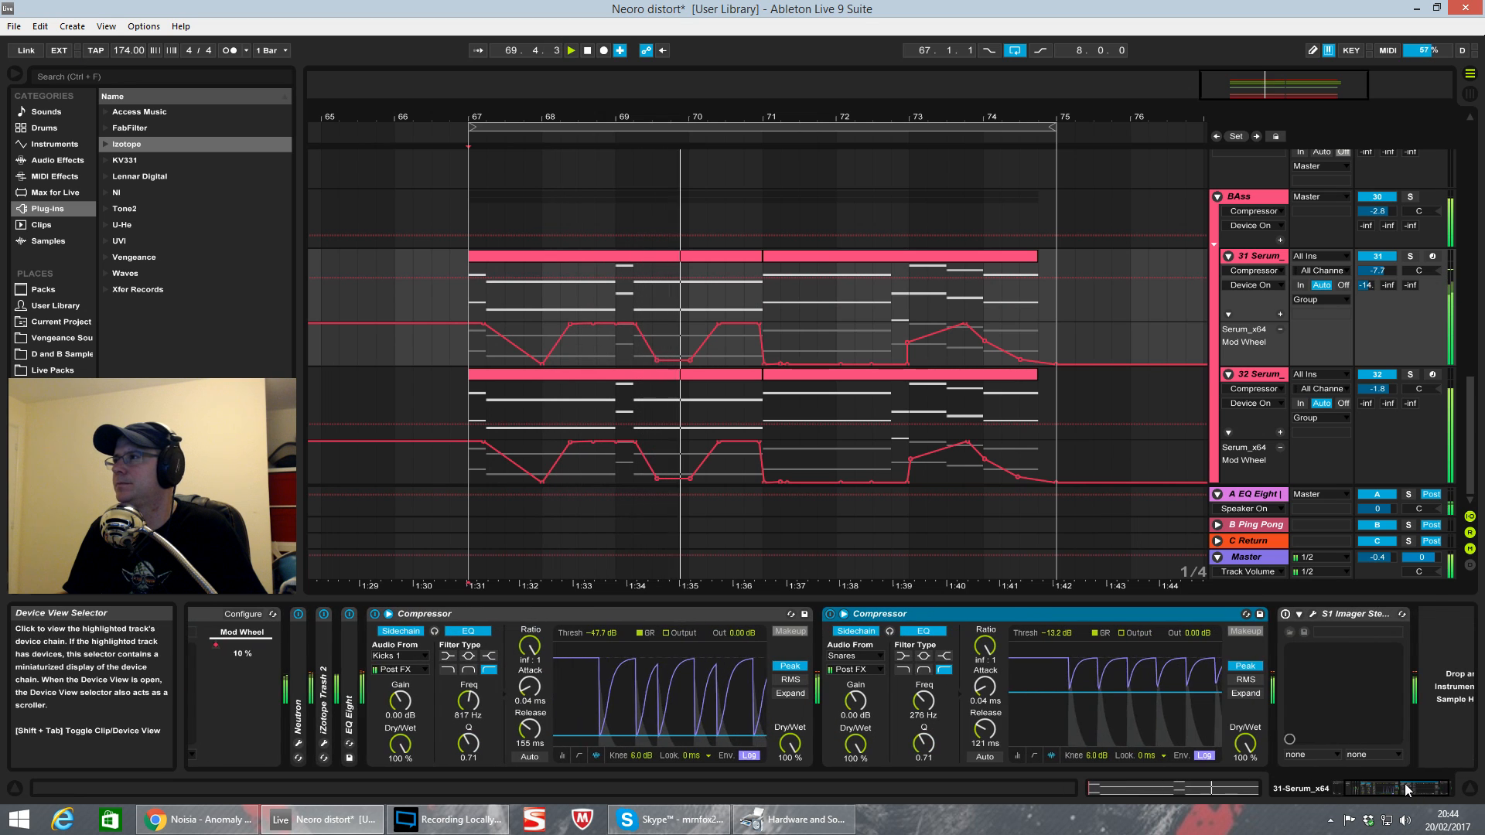
{"action": "left_click", "coordinate": [1410, 256]}
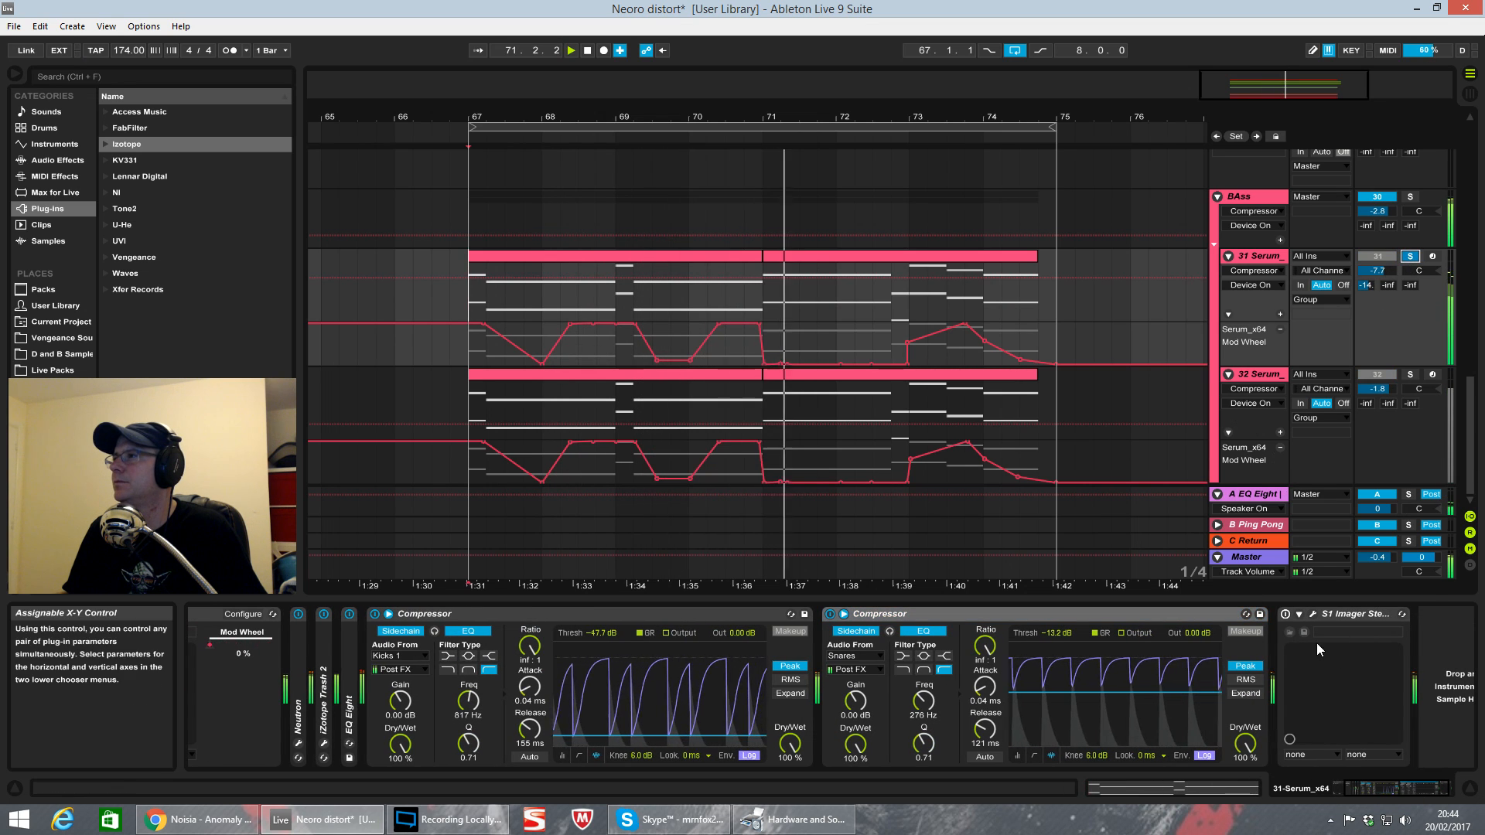
{"action": "left_click", "coordinate": [1372, 642]}
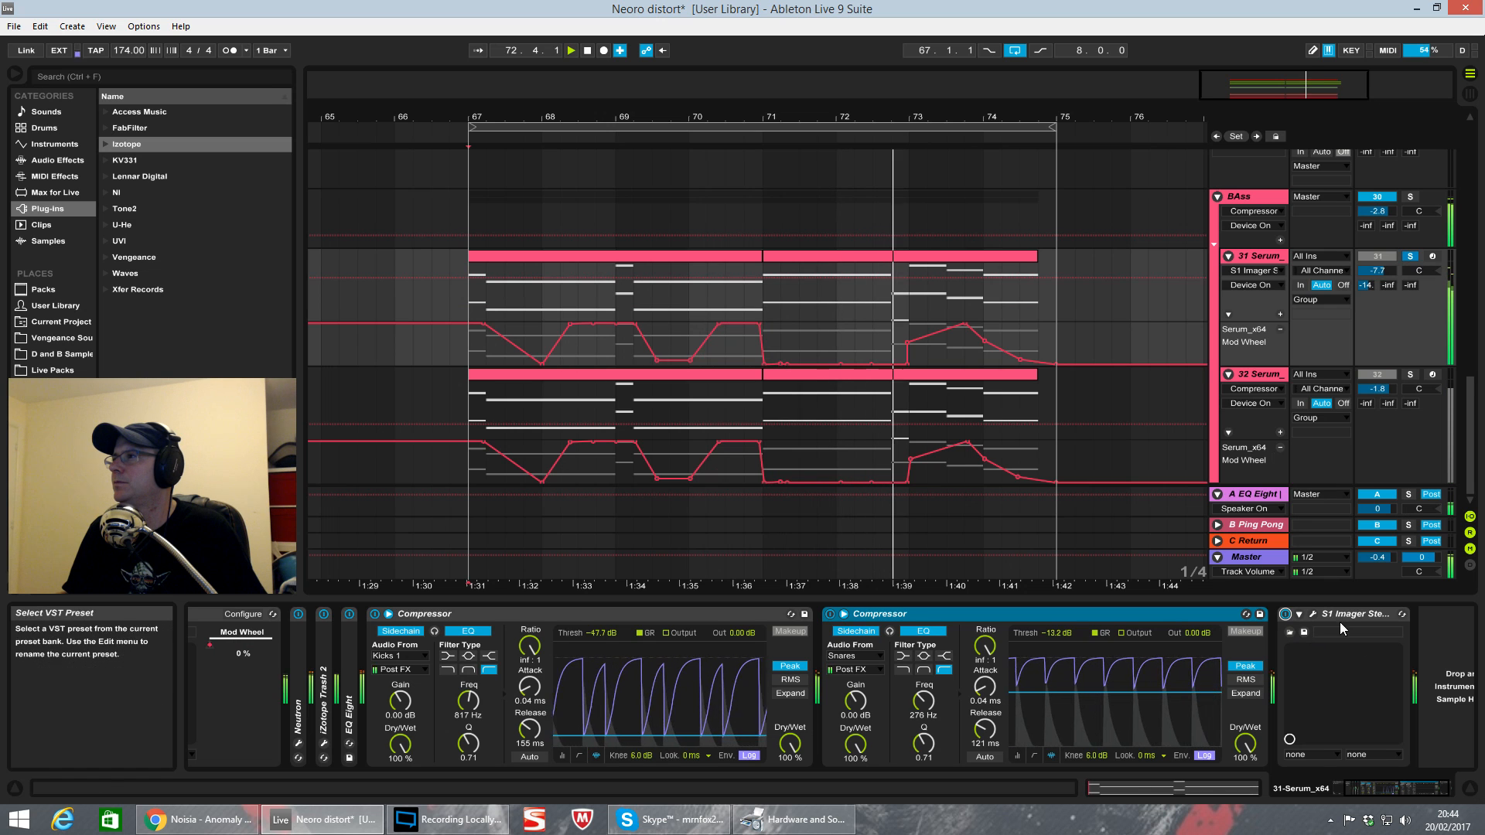
Step: Open the S1 Imager Stereo window, move it clear of the overlay to examine its stereo width settings, and close it
{"action": "left_click", "coordinate": [1311, 615]}
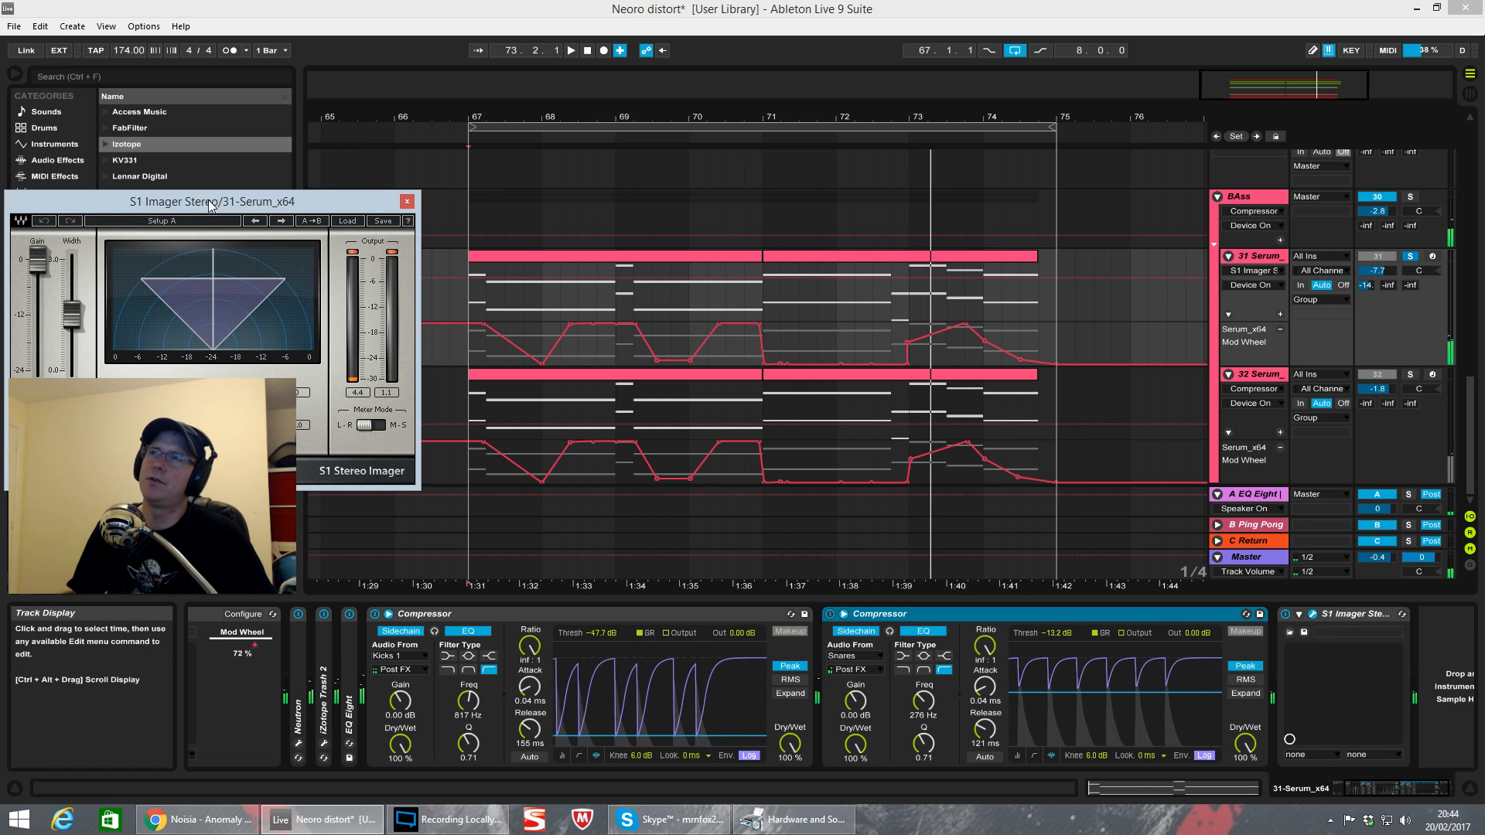
{"action": "left_click_drag", "start_coordinate": [232, 201], "coordinate": [383, 201]}
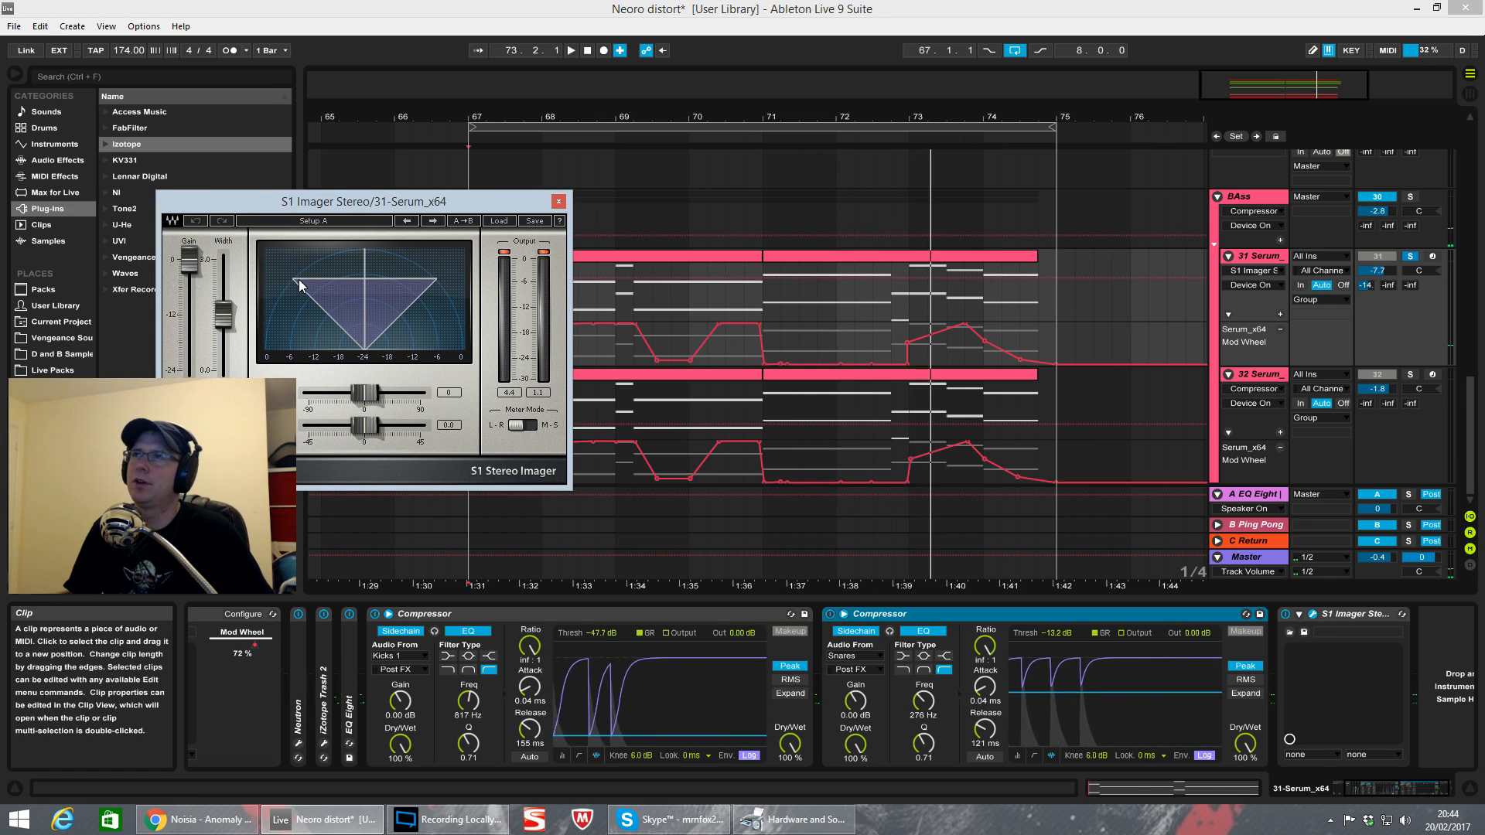
{"action": "left_click", "coordinate": [558, 201]}
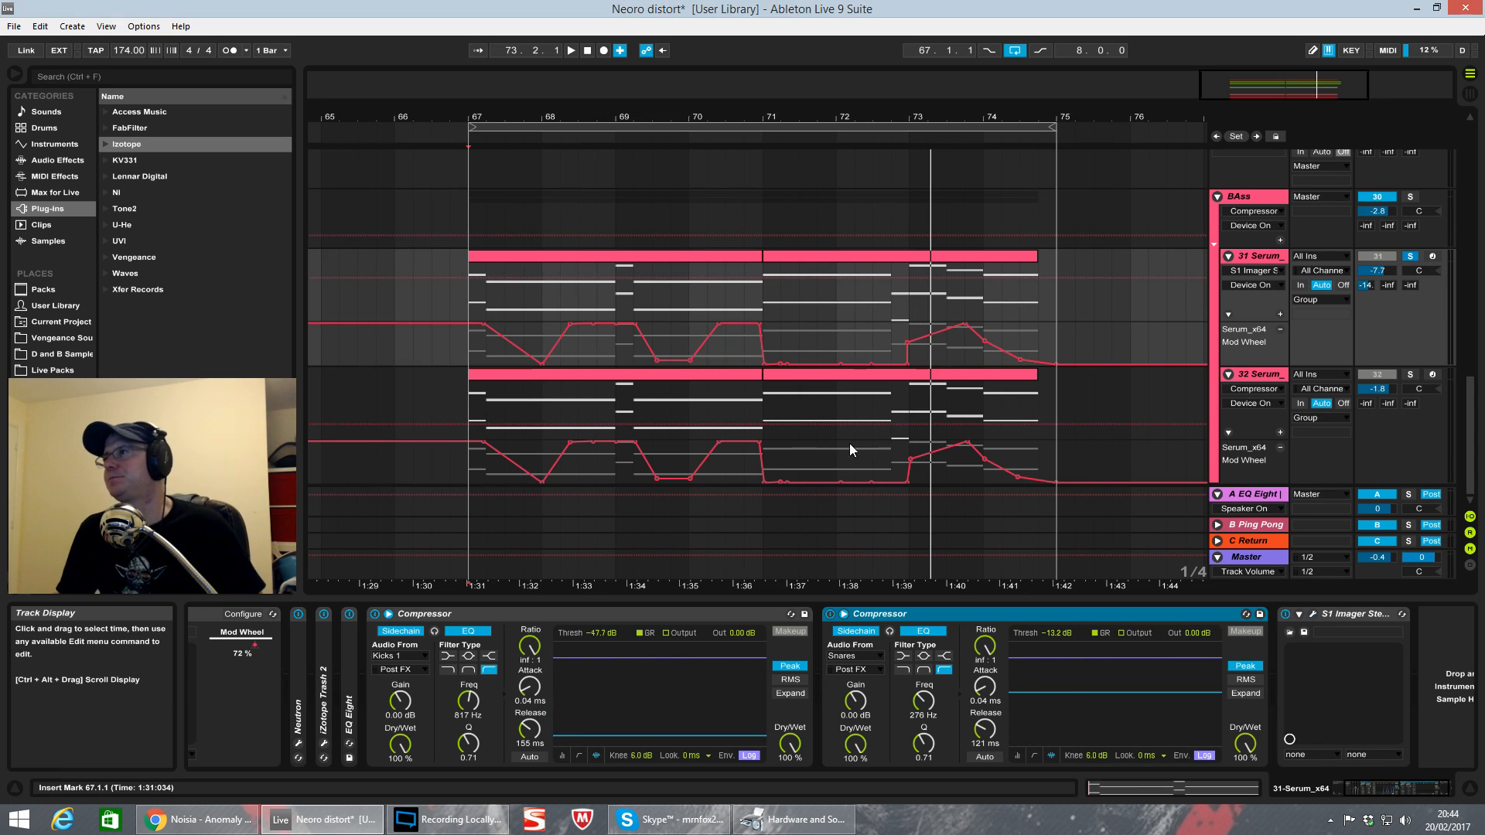
Step: Compare the device chains of Serum tracks 32 and 31, ending with track 32 selected
{"action": "left_click", "coordinate": [1273, 378]}
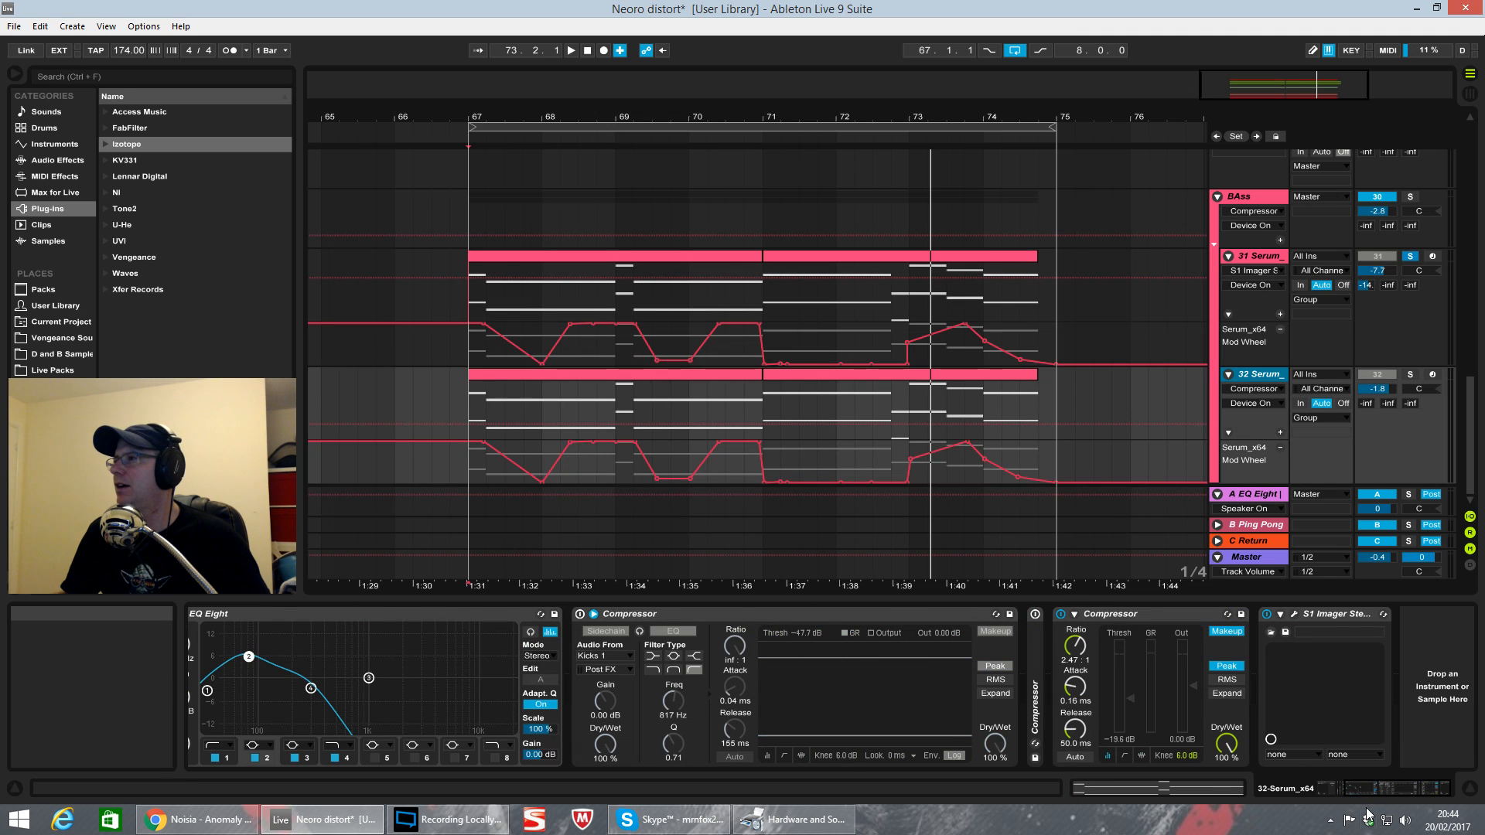
{"action": "left_click_drag", "start_coordinate": [1352, 790], "coordinate": [1299, 802]}
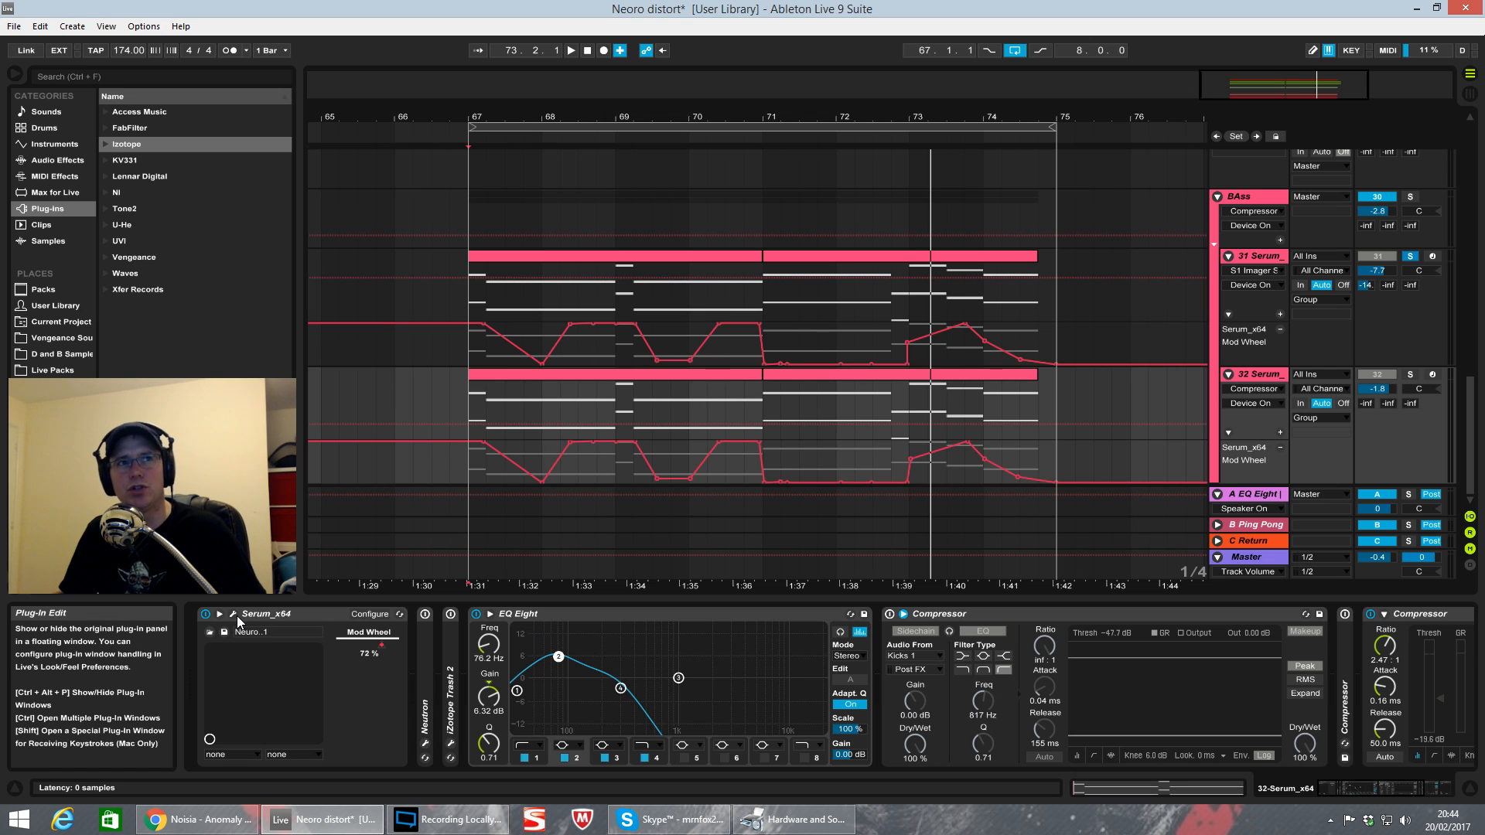
{"action": "left_click", "coordinate": [1269, 259]}
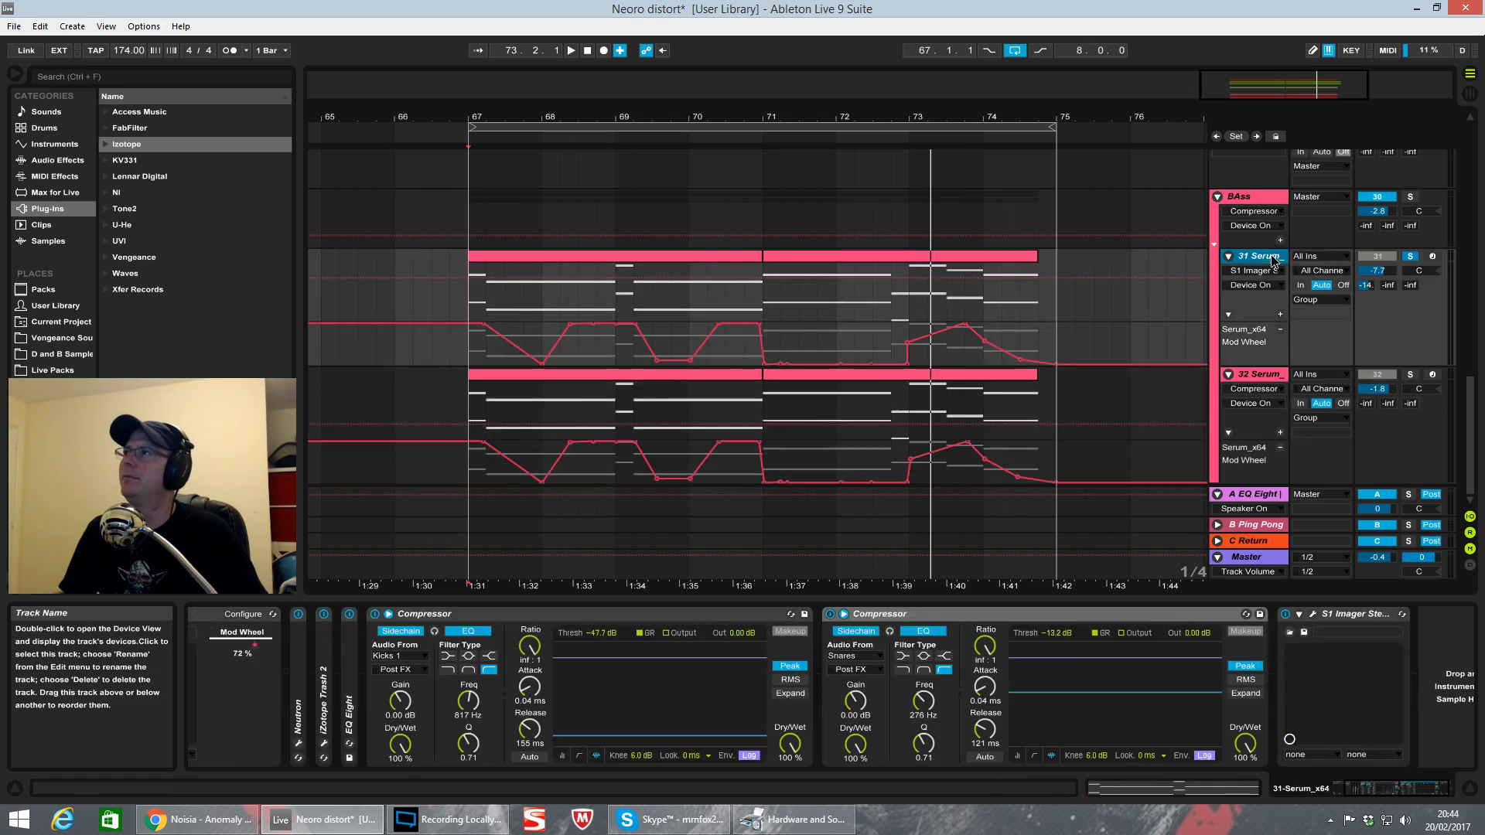
{"action": "left_click_drag", "start_coordinate": [1369, 790], "coordinate": [1164, 789]}
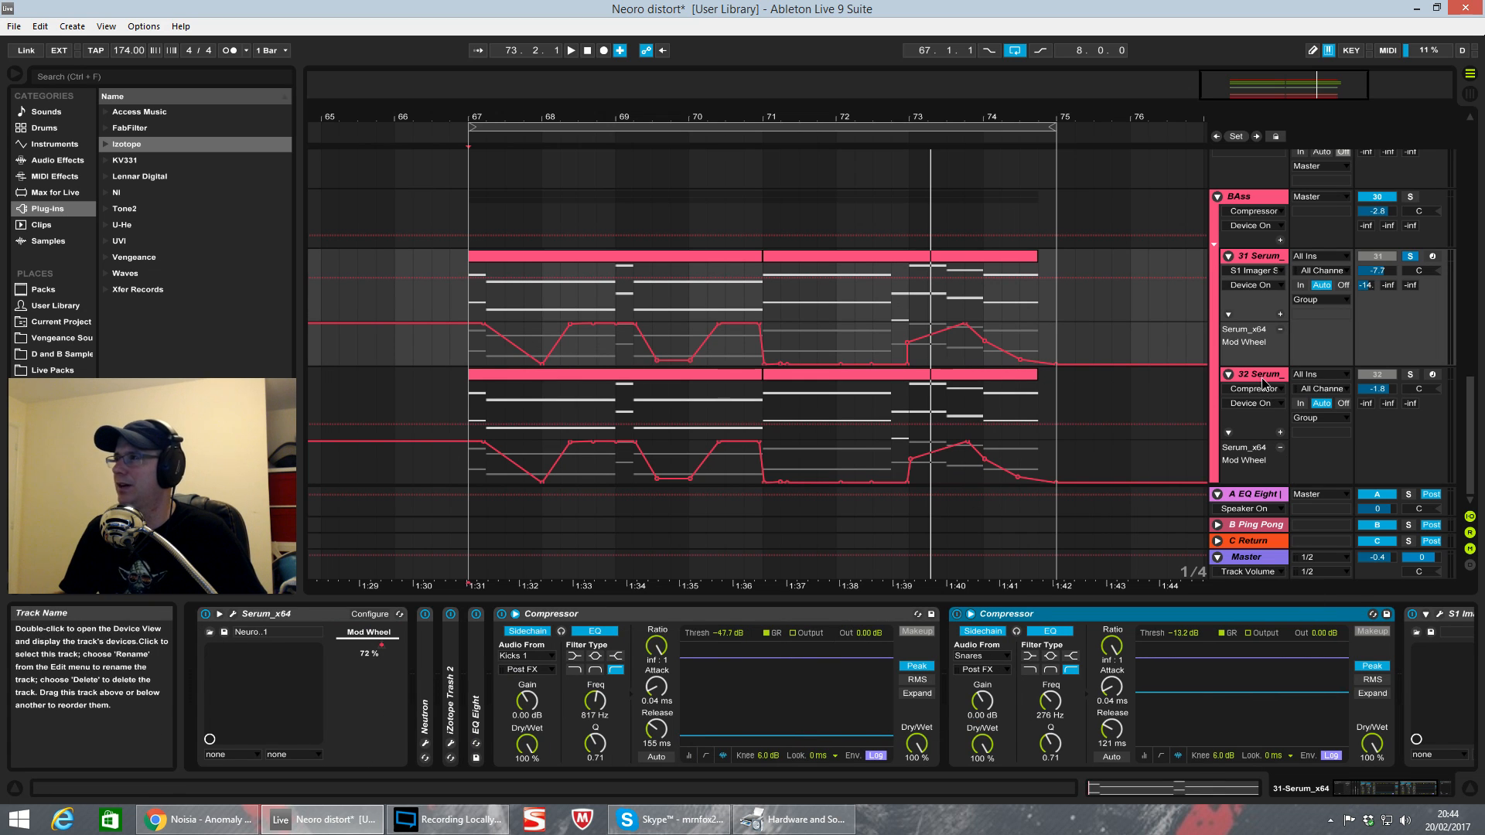
{"action": "left_click", "coordinate": [1287, 467]}
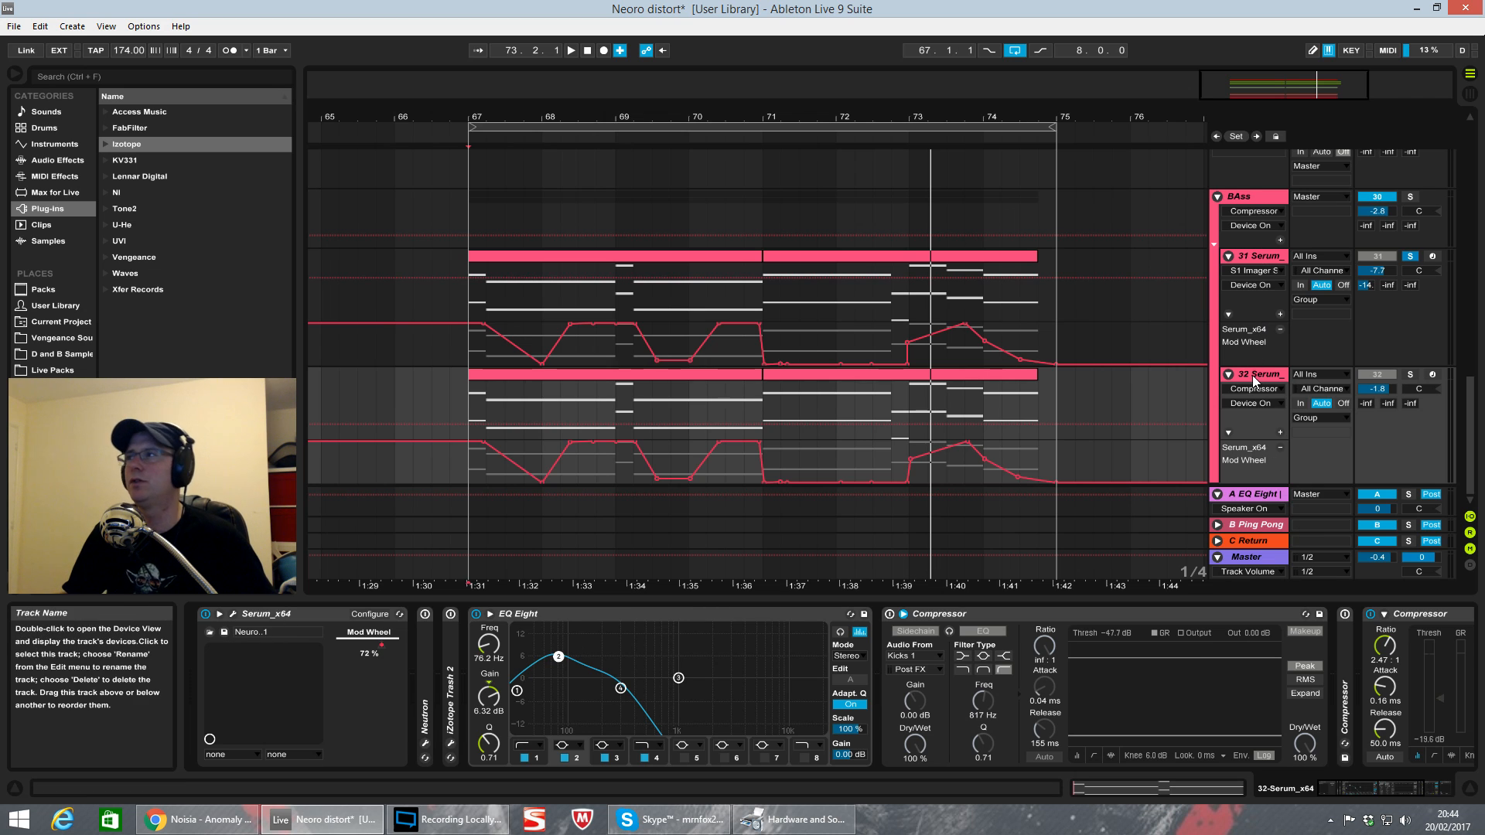
Step: Open the Serum instrument on track 32 and review the Mod Wheel and LFO 3 assignments in its modulation matrix
{"action": "left_click", "coordinate": [233, 614]}
{"action": "left_click_drag", "start_coordinate": [578, 195], "coordinate": [970, 199]}
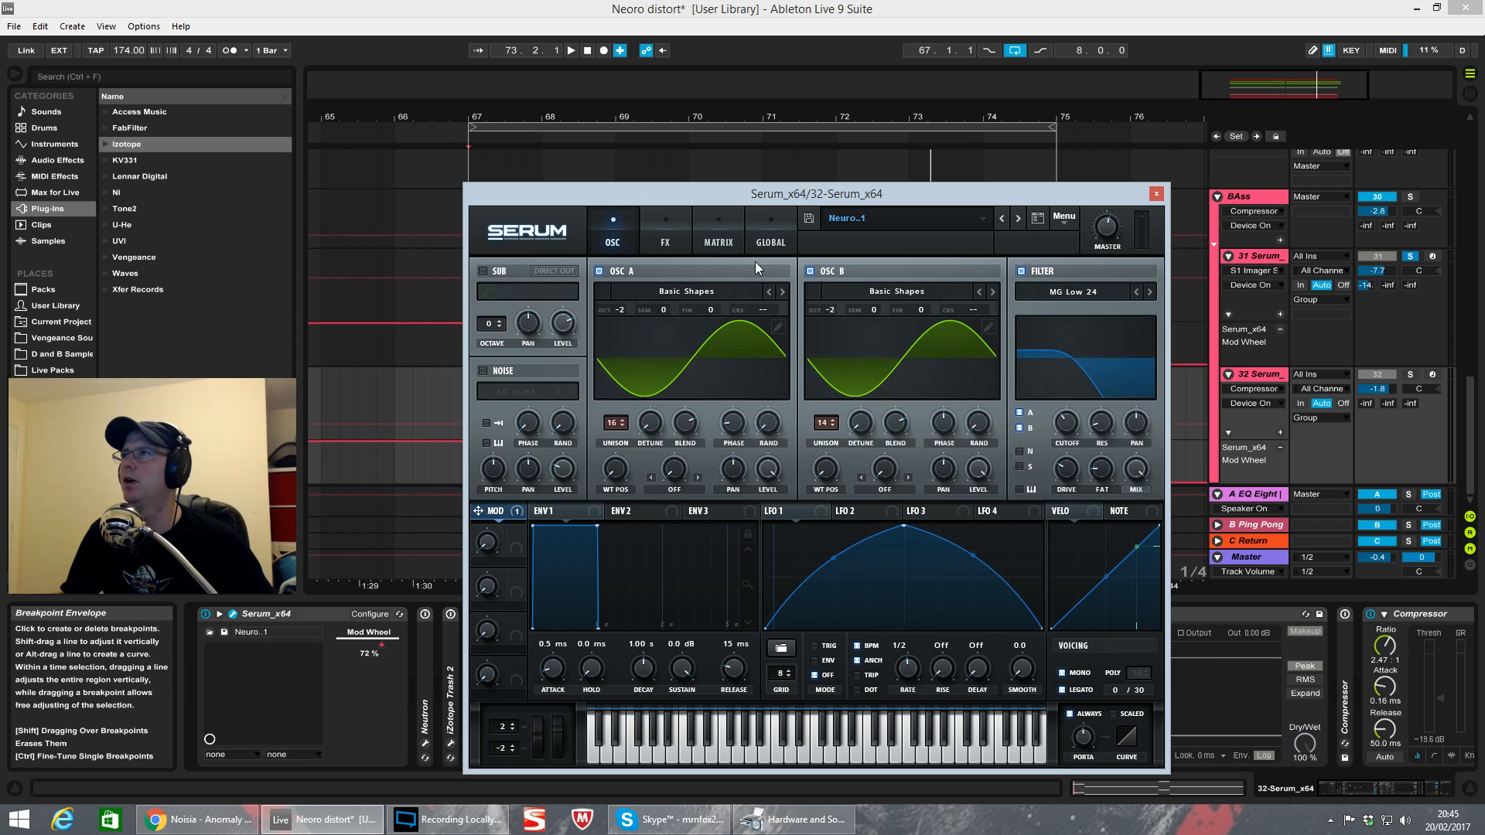
{"action": "left_click", "coordinate": [718, 232]}
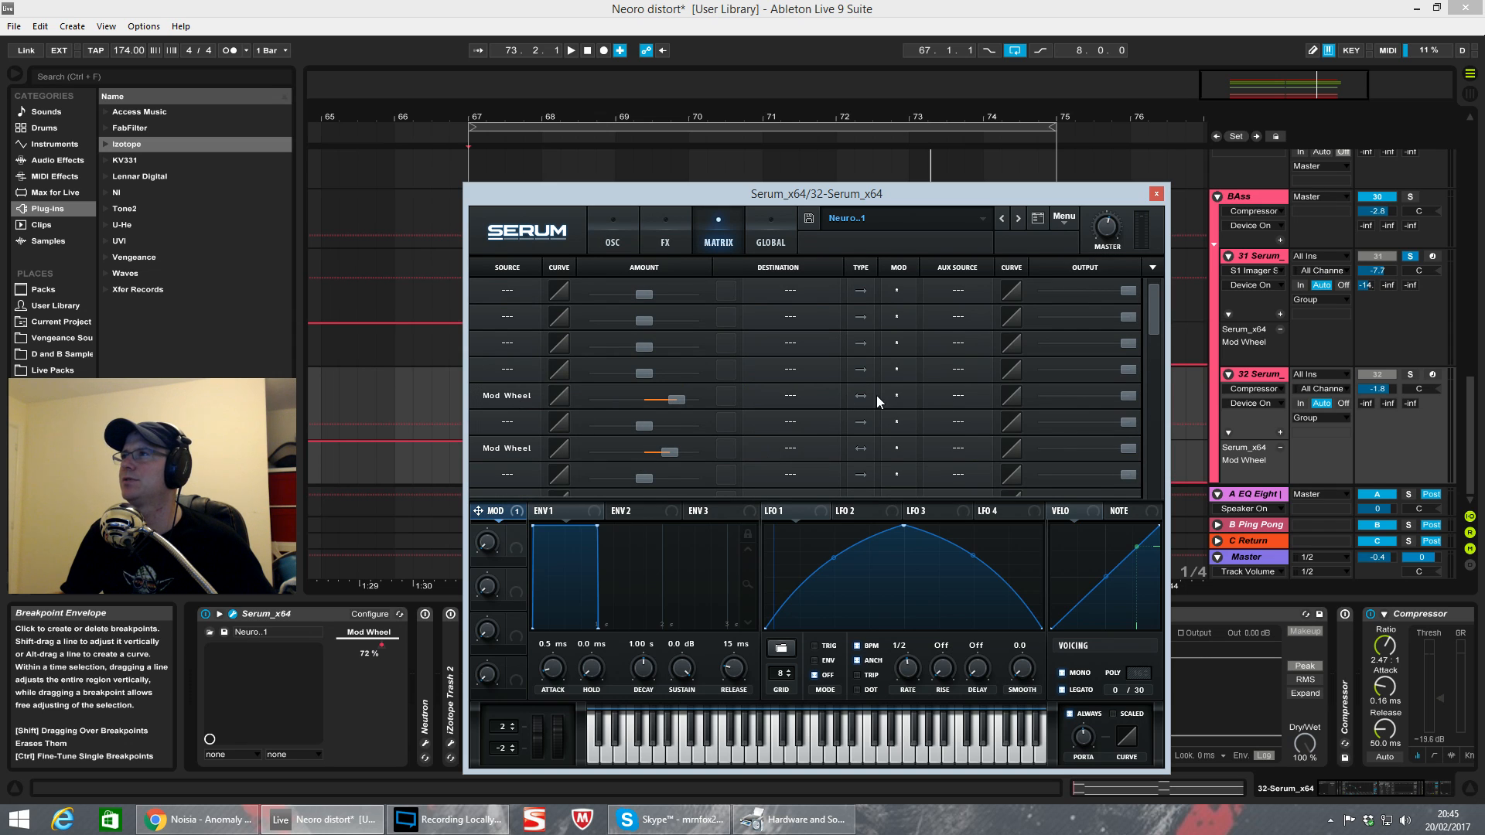
{"action": "scroll", "coordinate": [800, 468], "scroll_direction": "down", "scroll_amount": 5}
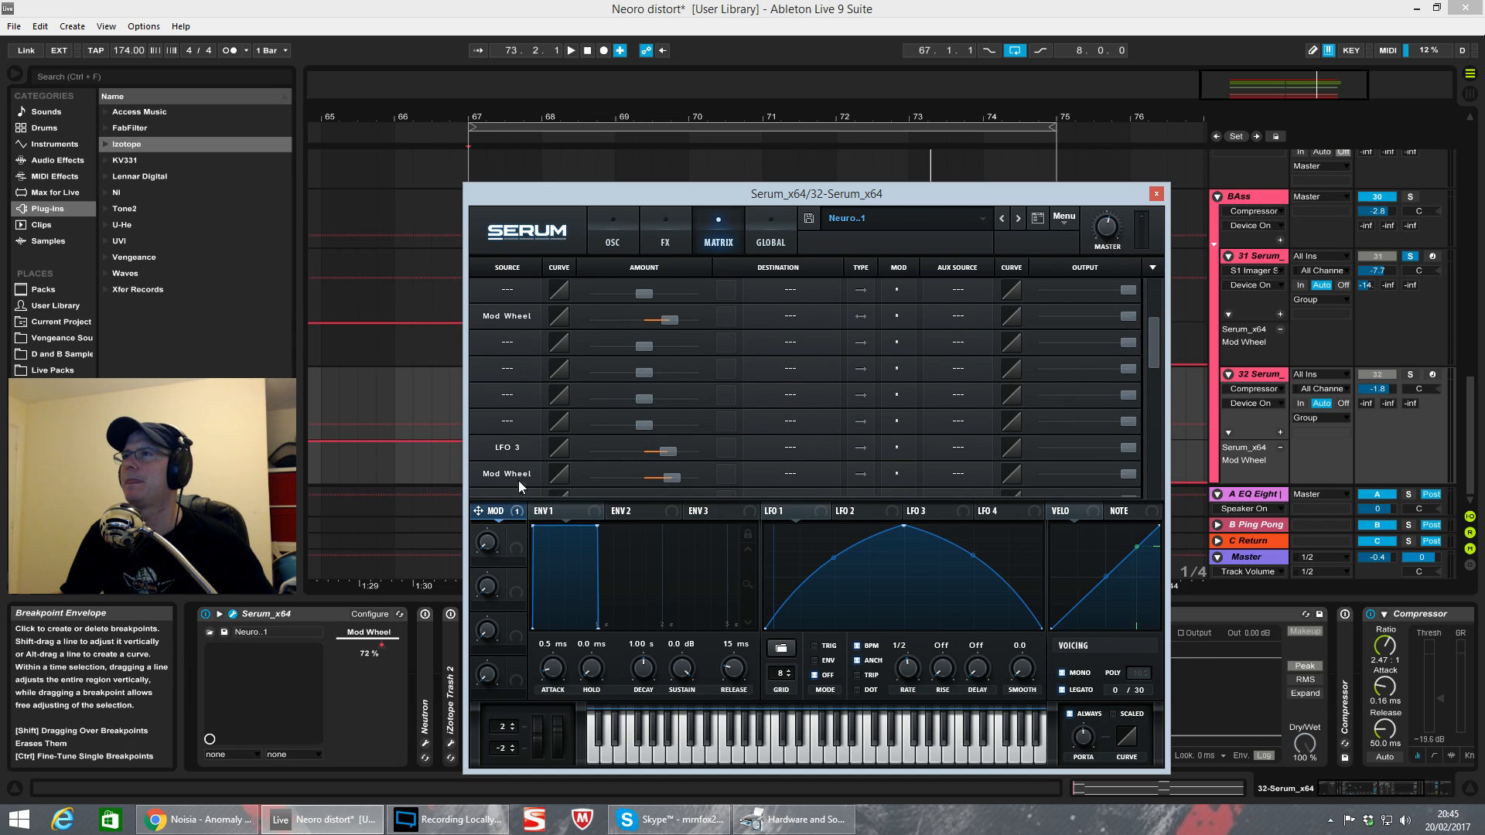
{"action": "scroll", "coordinate": [904, 444], "scroll_direction": "up", "scroll_amount": 3}
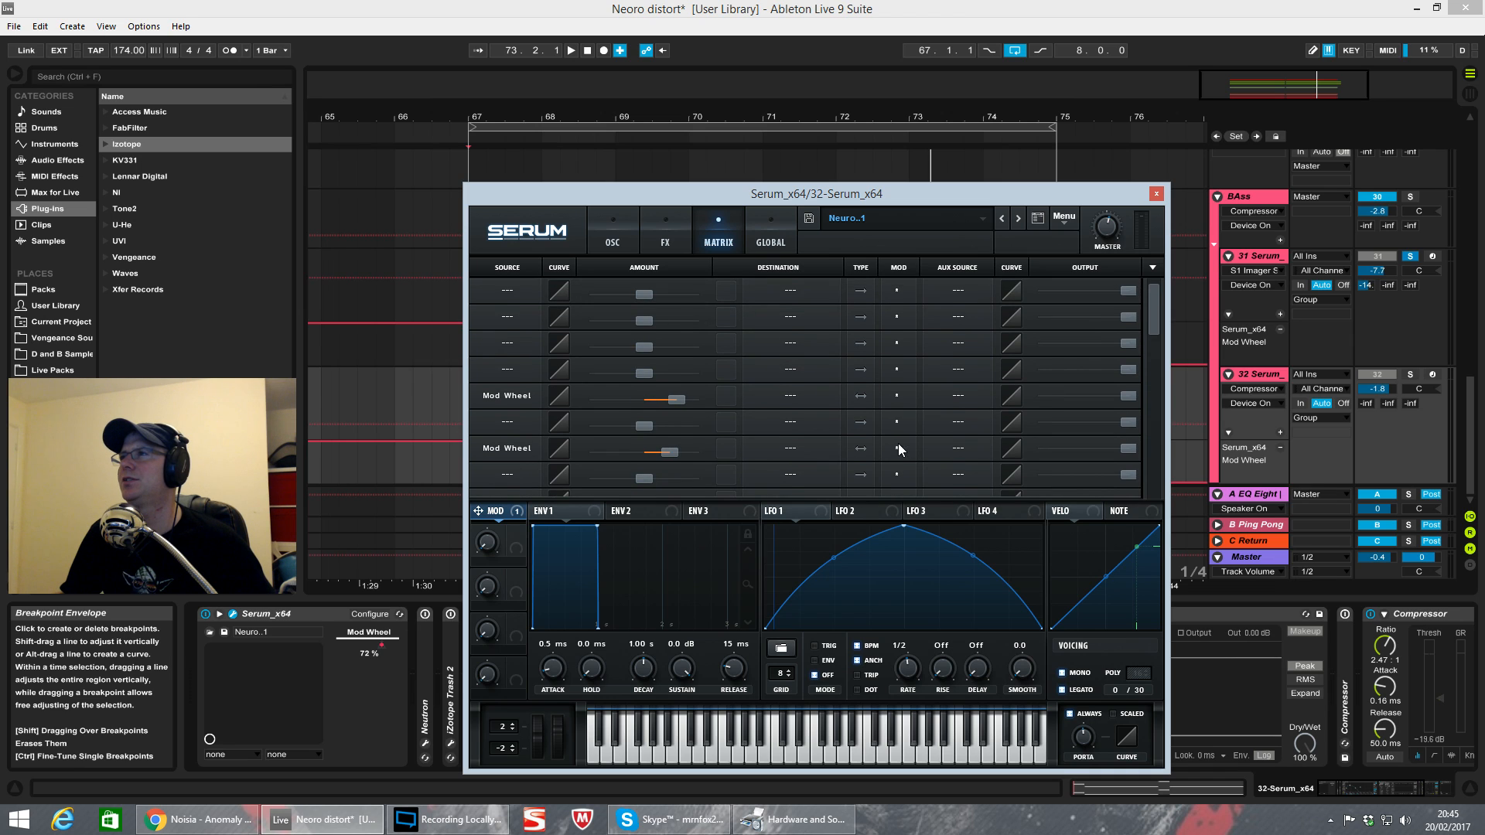
{"action": "scroll", "coordinate": [846, 406], "scroll_direction": "down", "scroll_amount": 4}
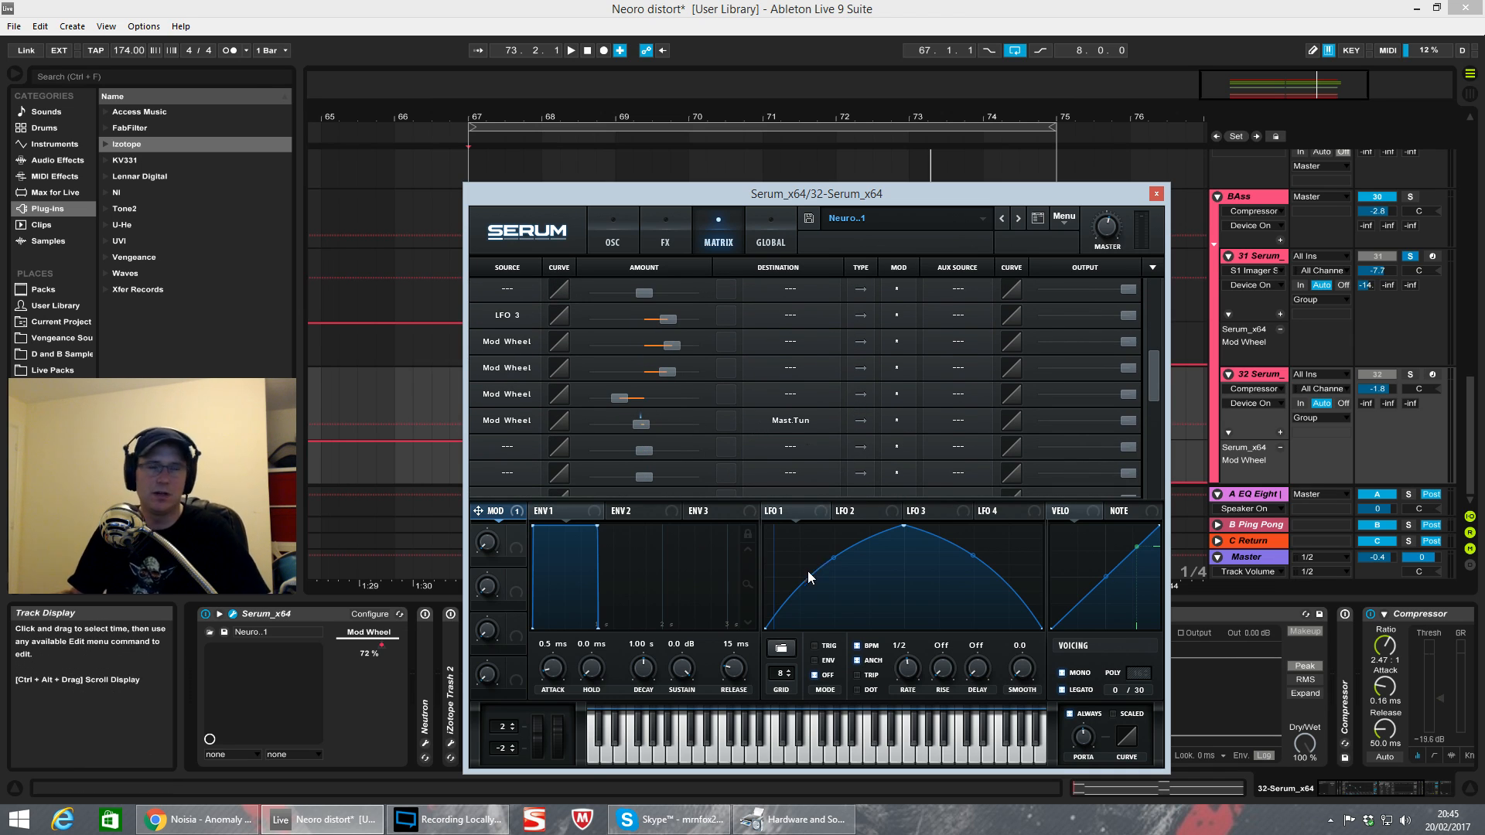
{"action": "left_click_drag", "start_coordinate": [969, 197], "coordinate": [958, 229]}
{"action": "left_click", "coordinate": [1146, 226]}
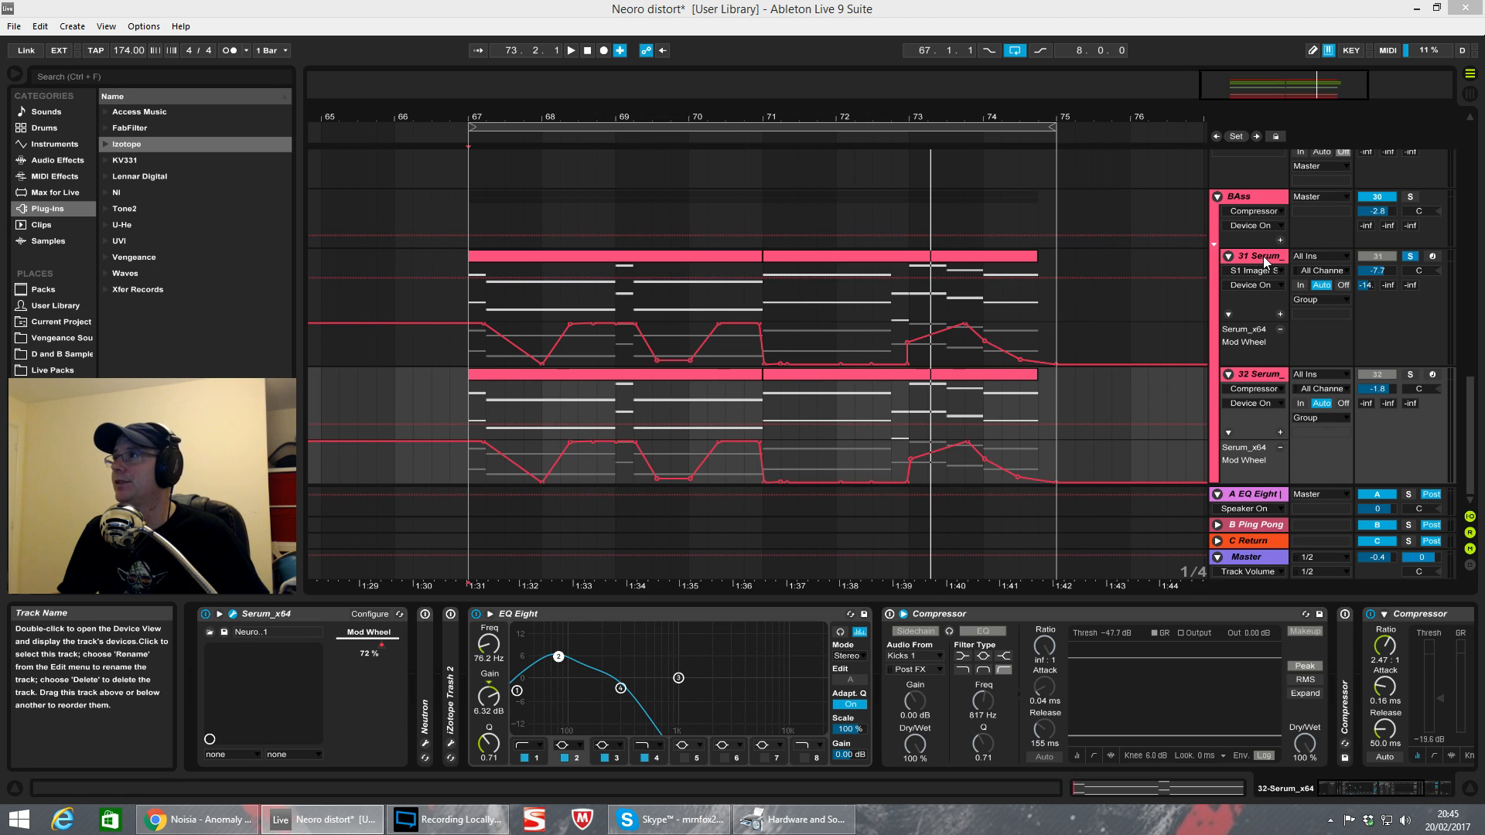
Step: Check the unison detune of oscillators A and B and the filter cutoff in track 32's Serum, and close its window
{"action": "left_click_drag", "start_coordinate": [1484, 249], "coordinate": [517, 243]}
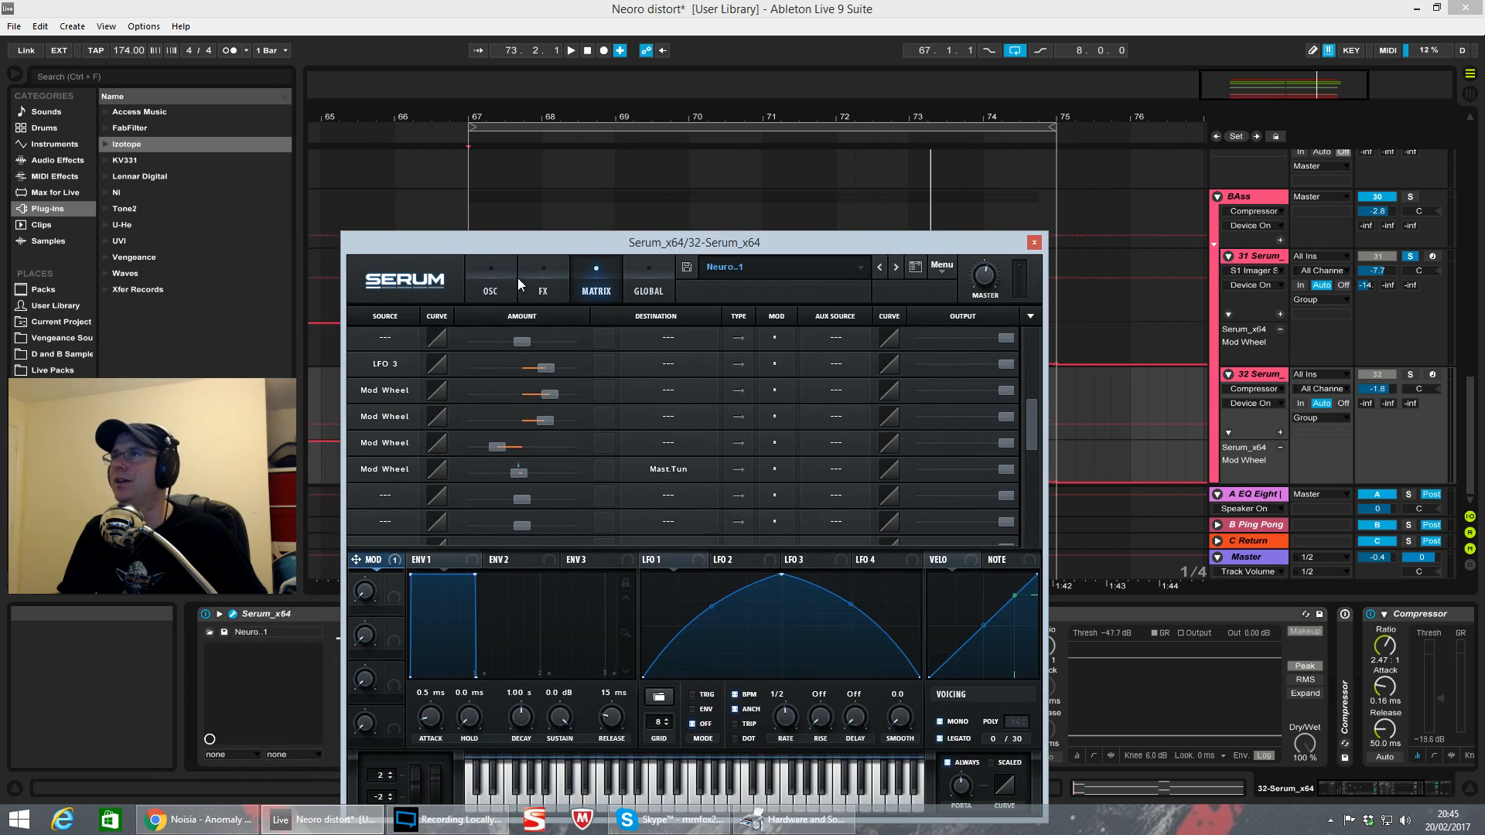
{"action": "left_click", "coordinate": [493, 290]}
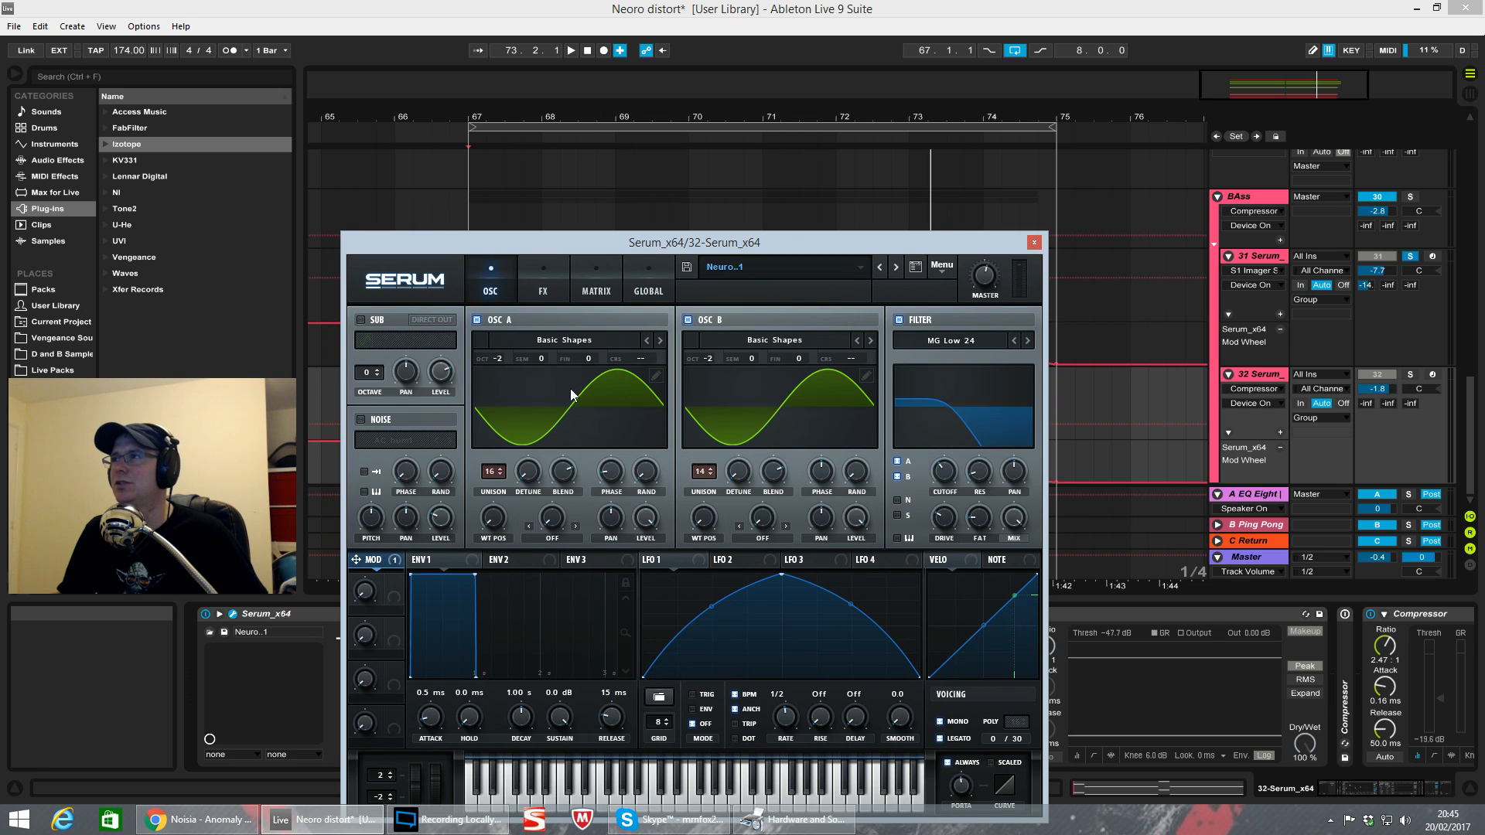
{"action": "left_click", "coordinate": [532, 478]}
{"action": "left_click", "coordinate": [541, 458]}
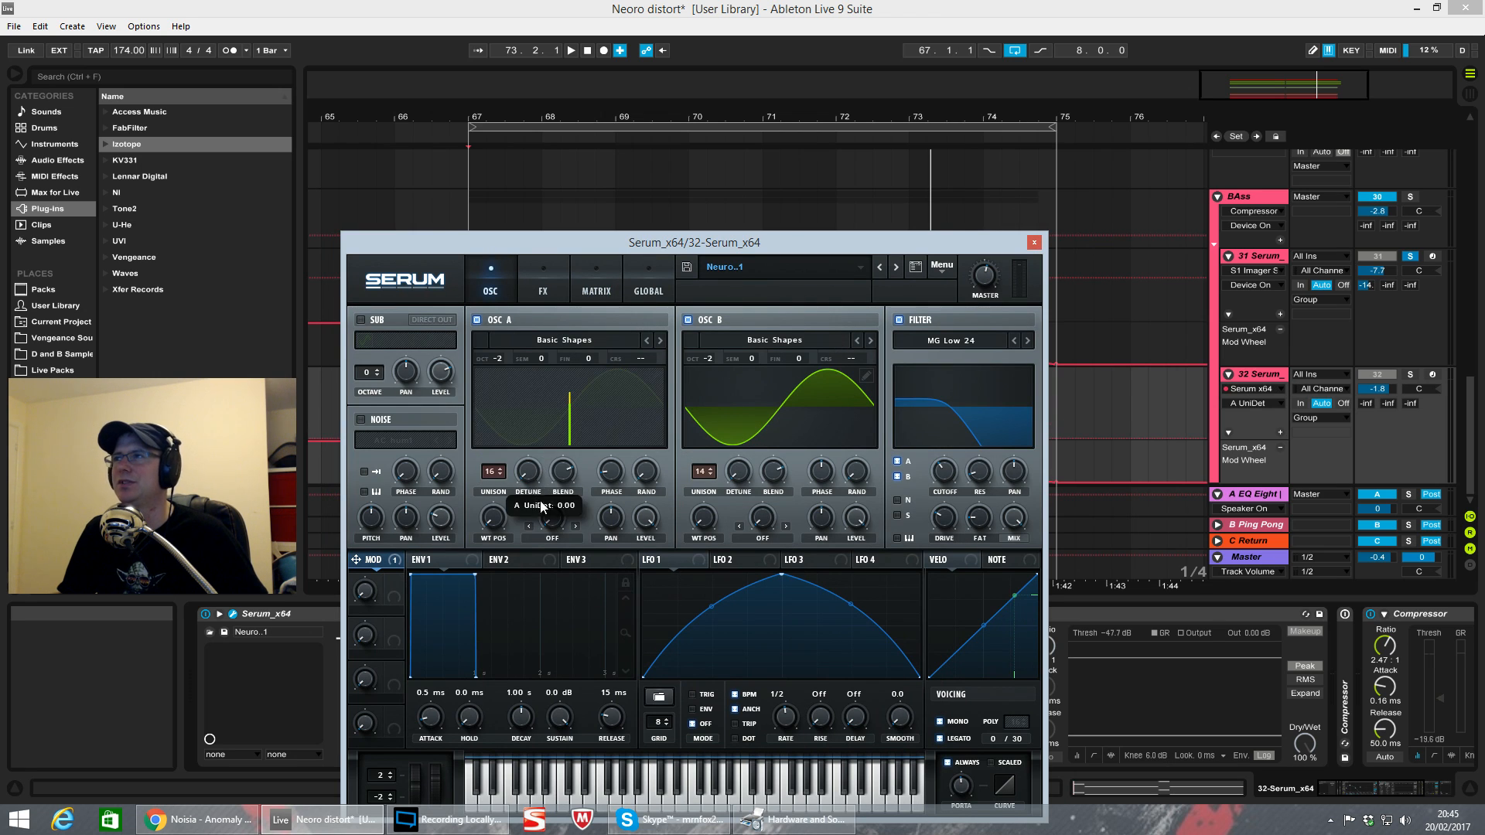
{"action": "left_click", "coordinate": [750, 473]}
{"action": "left_click_drag", "start_coordinate": [532, 516], "coordinate": [532, 518]}
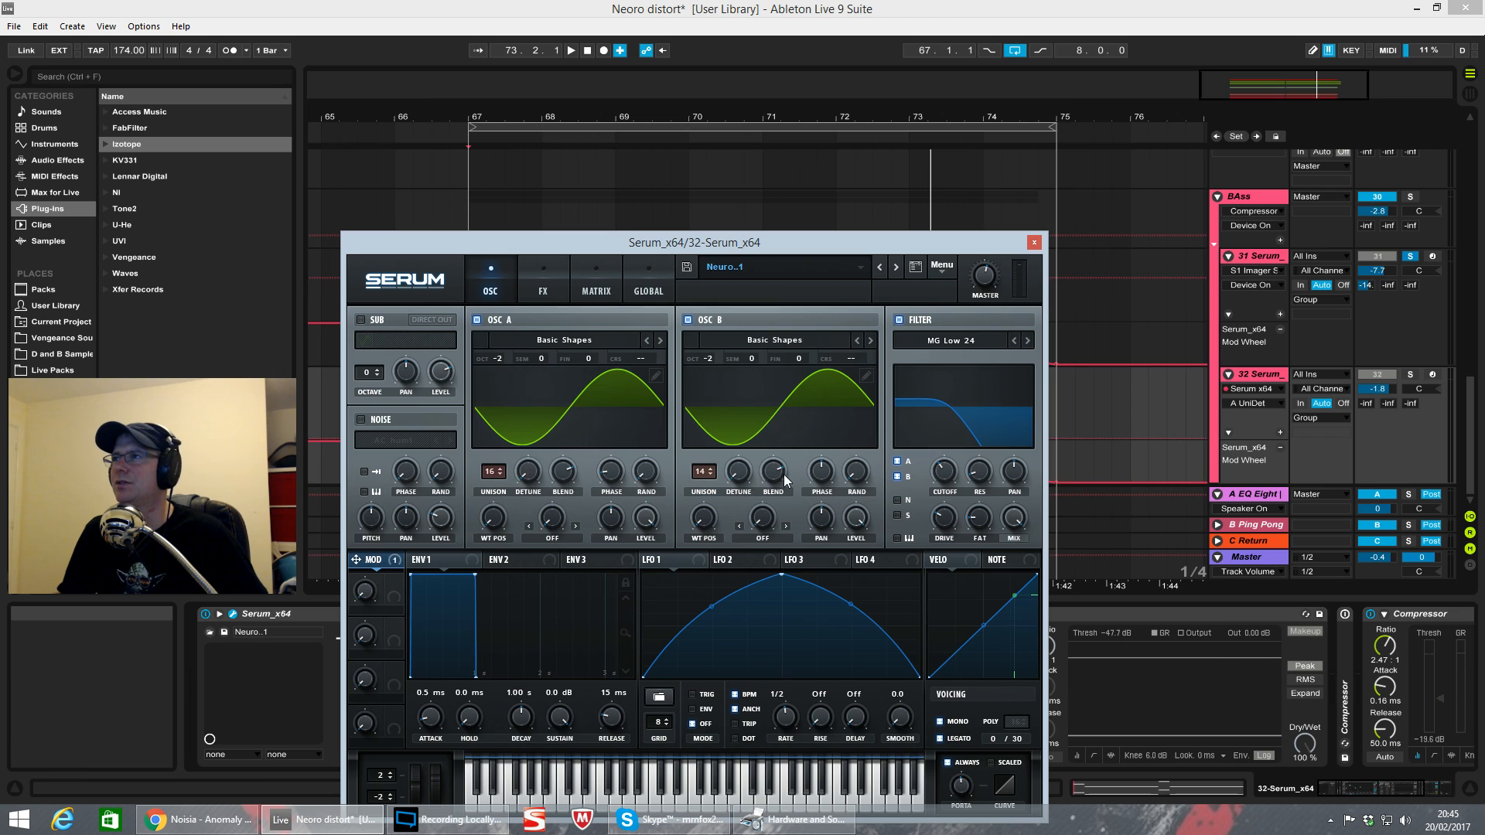
{"action": "left_click_drag", "start_coordinate": [740, 474], "coordinate": [740, 517]}
{"action": "left_click_drag", "start_coordinate": [936, 474], "coordinate": [940, 472]}
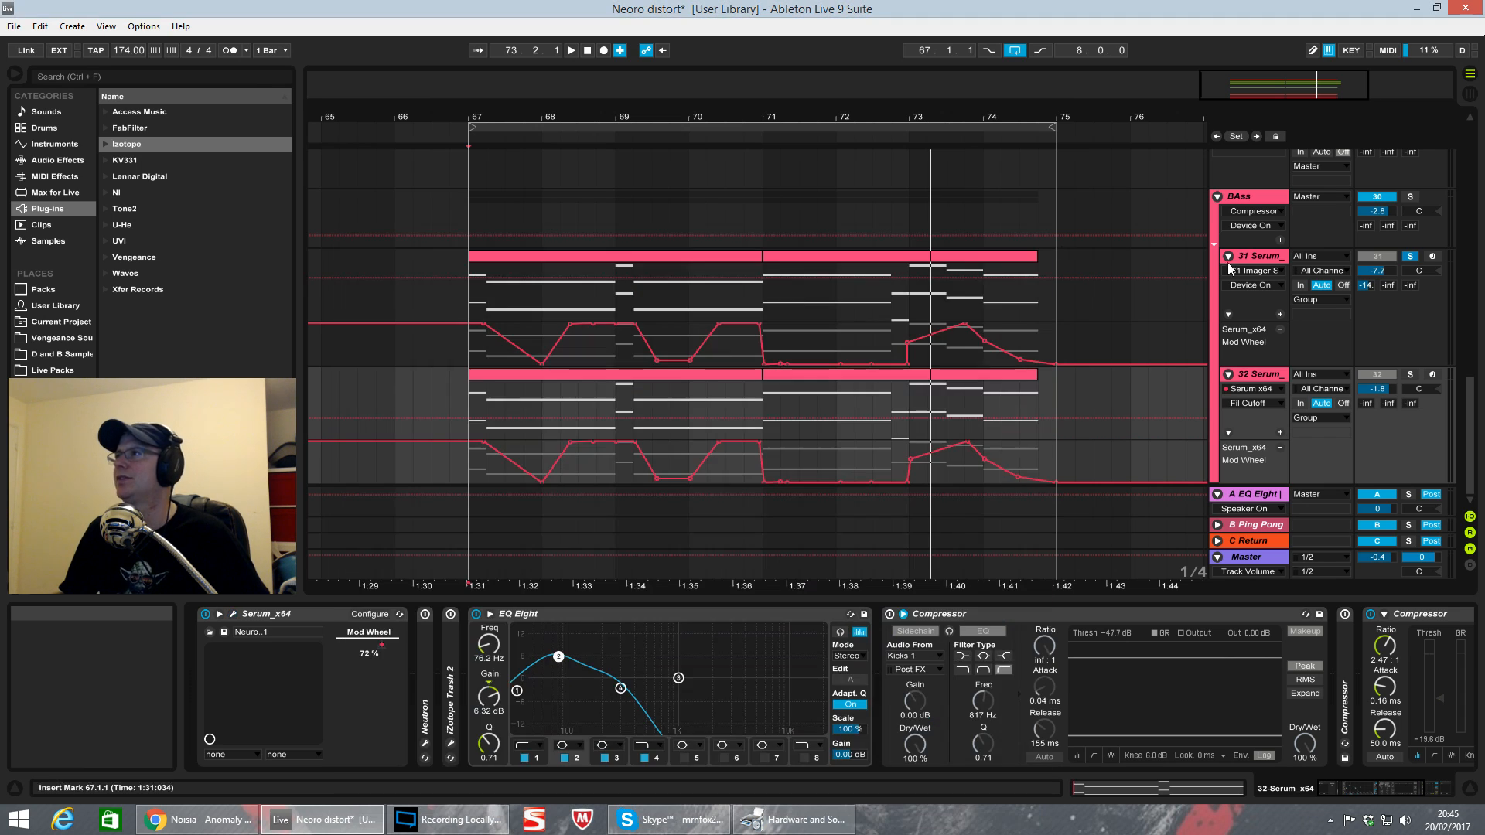
{"action": "left_click", "coordinate": [1034, 242]}
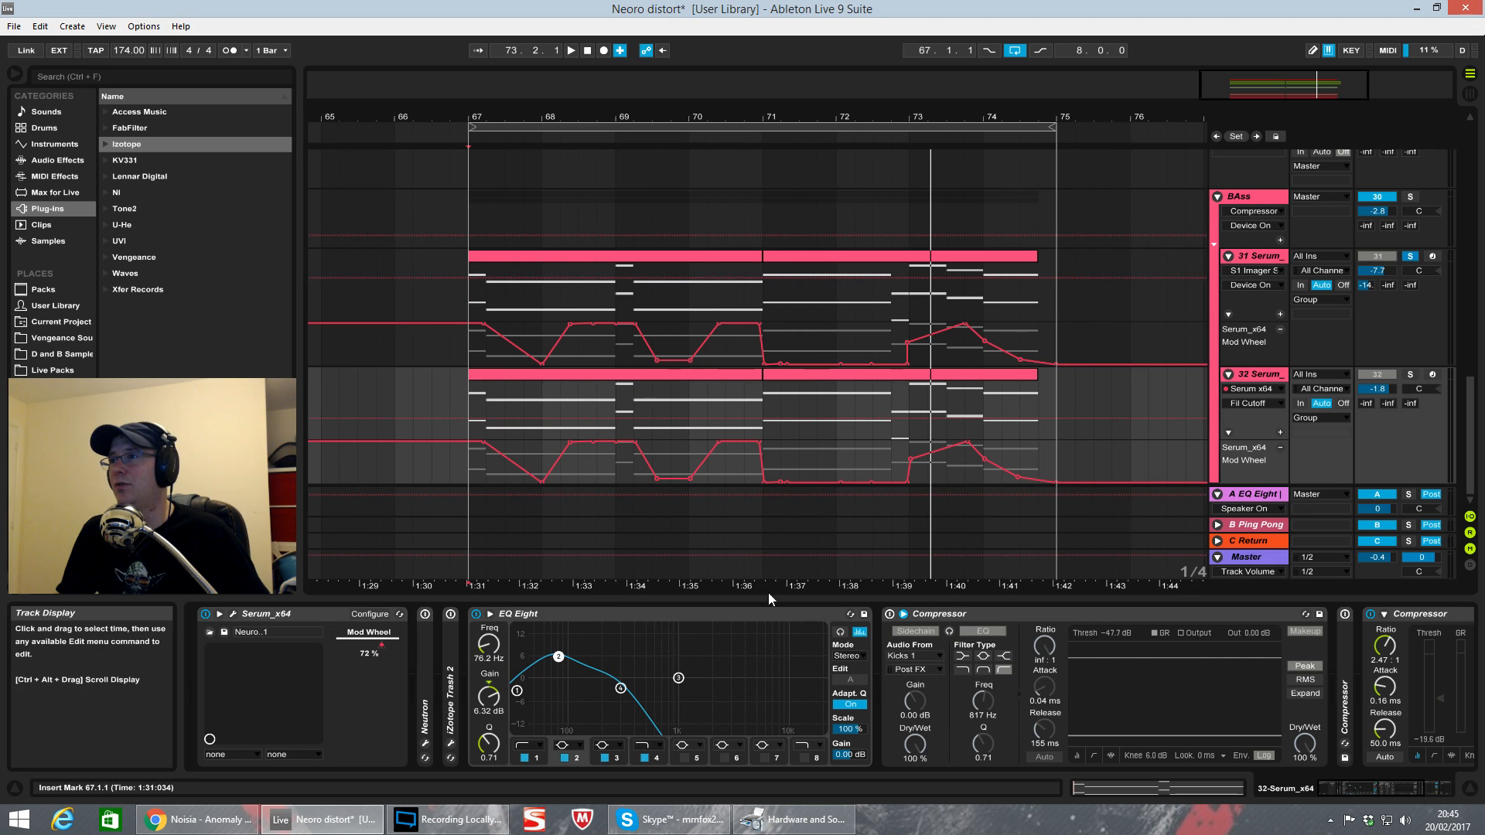
Step: Sweep the band 4 high cut of track 32's EQ Eight down to about 85 Hz and return it to 289 Hz
{"action": "left_click", "coordinate": [620, 688]}
{"action": "left_click", "coordinate": [559, 657]}
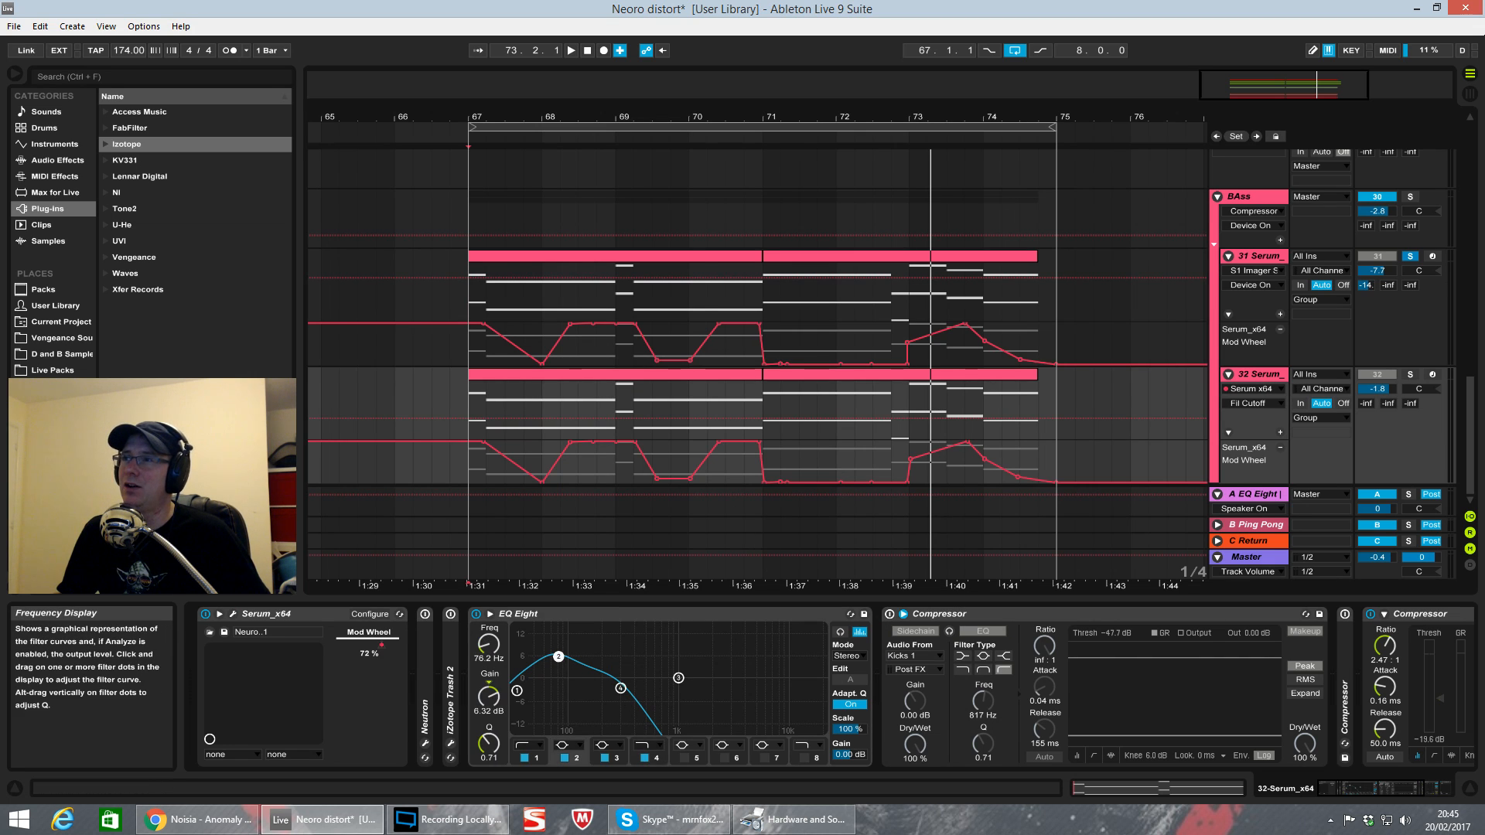
{"action": "left_click", "coordinate": [620, 685]}
{"action": "left_click", "coordinate": [559, 656]}
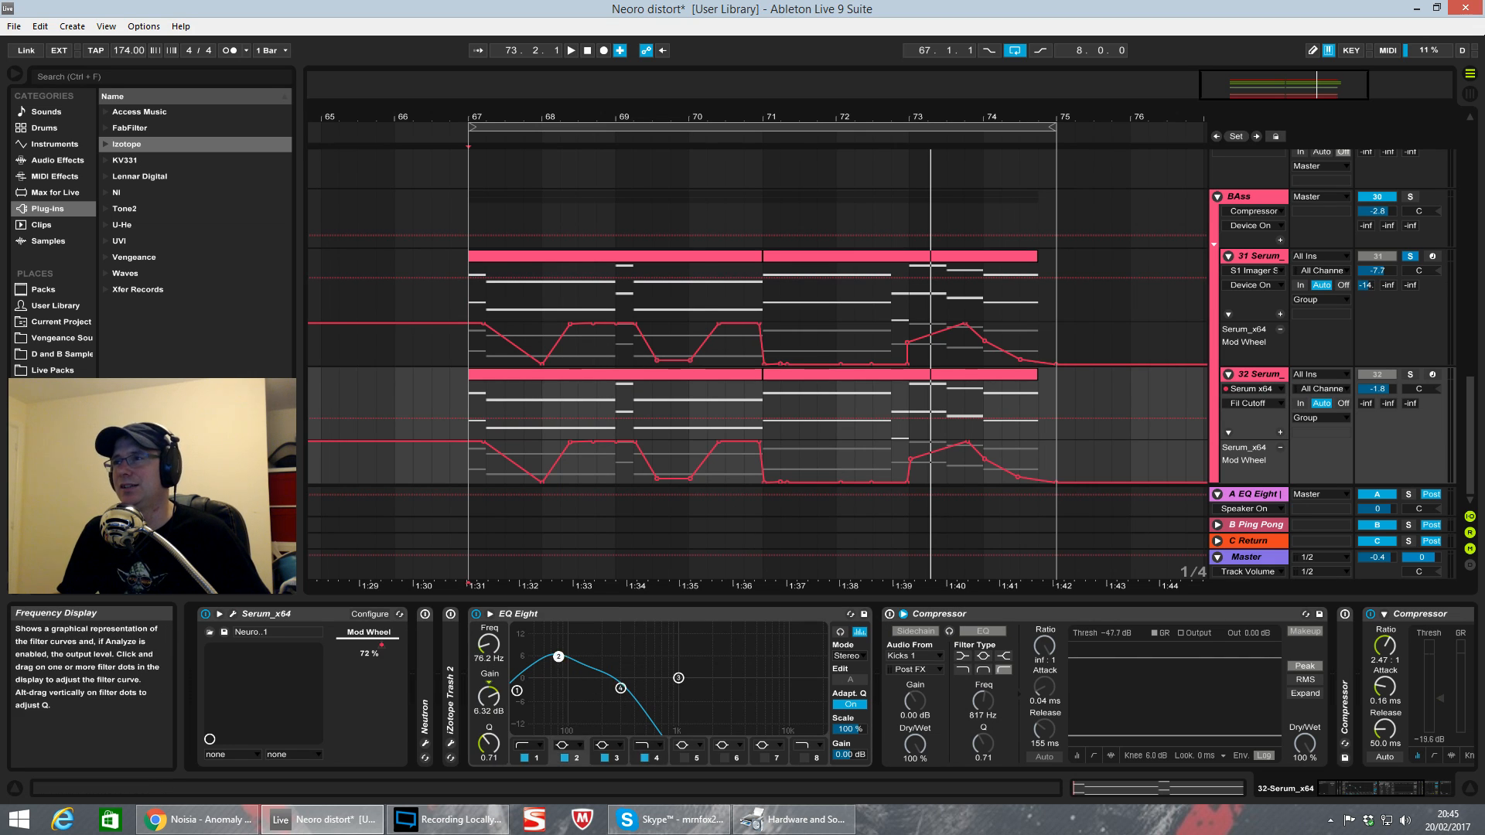
{"action": "left_click", "coordinate": [618, 688]}
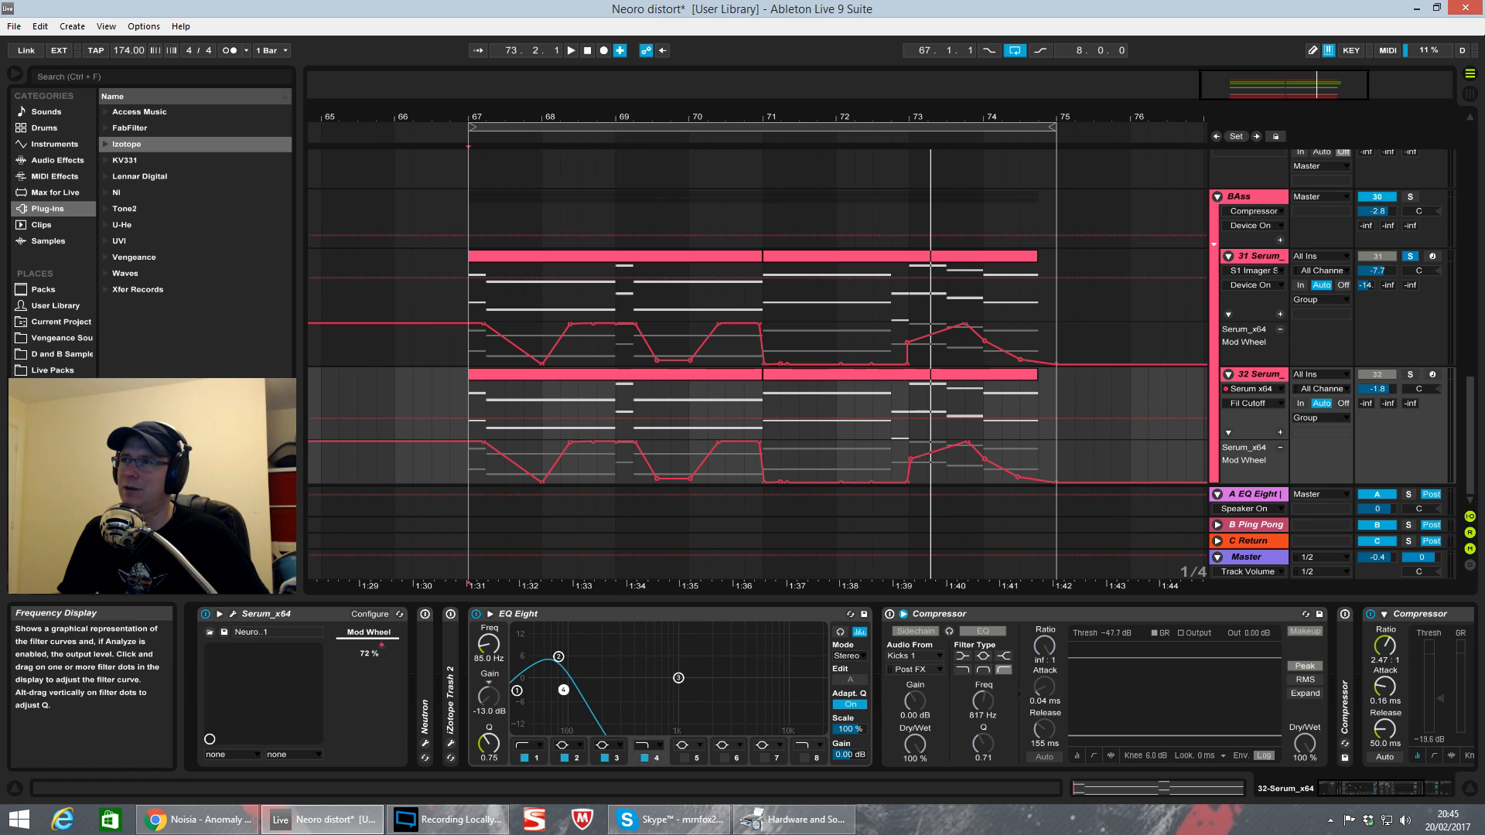
{"action": "left_click_drag", "start_coordinate": [659, 695], "coordinate": [620, 688]}
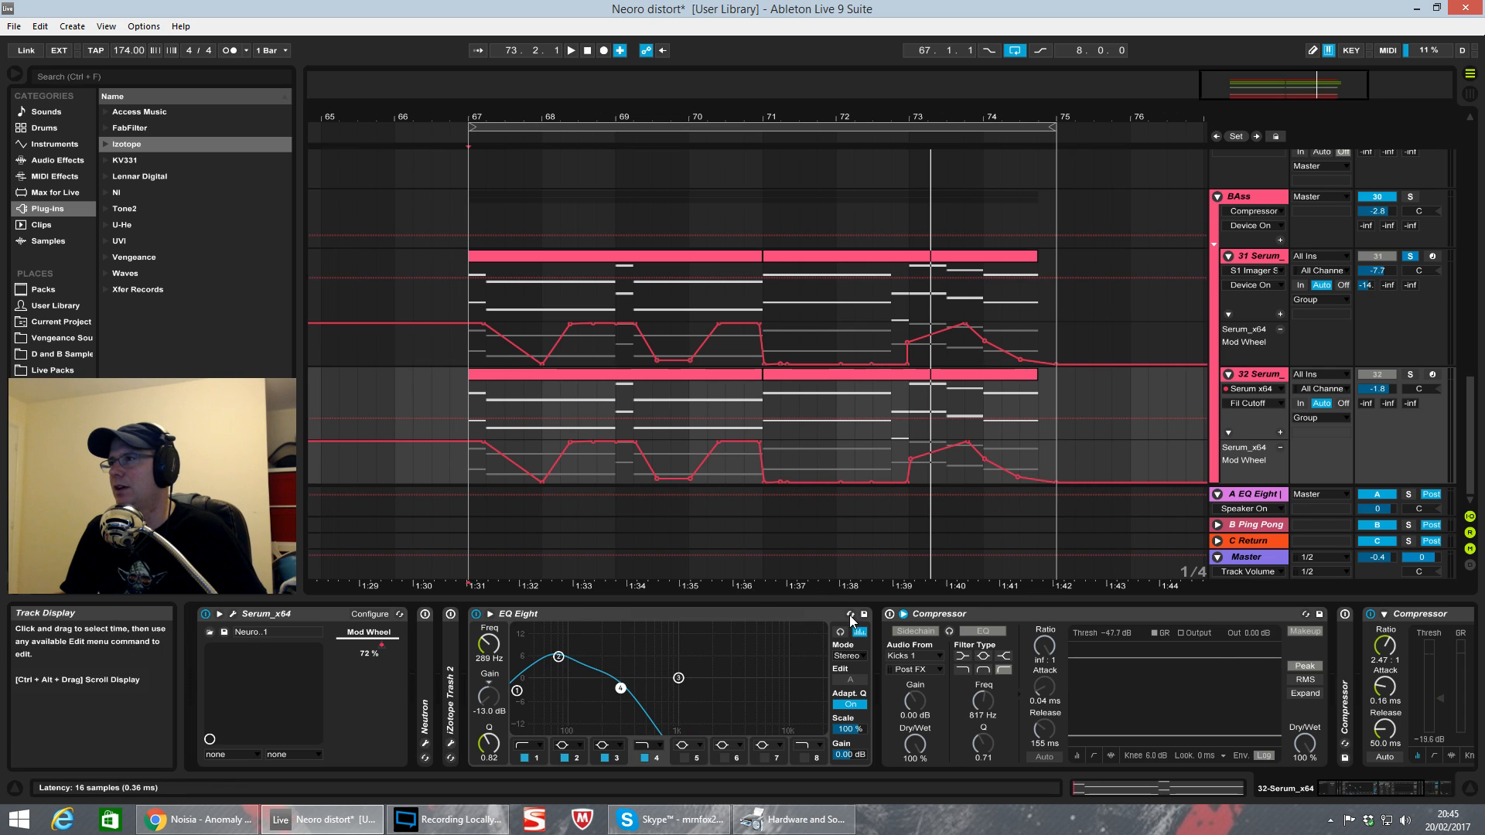
Step: Enable the Kicks 1 Compressor and the folded Compressor after it on track 32, and play the loop with the track soloed
{"action": "left_click", "coordinate": [903, 614]}
{"action": "left_click", "coordinate": [889, 615]}
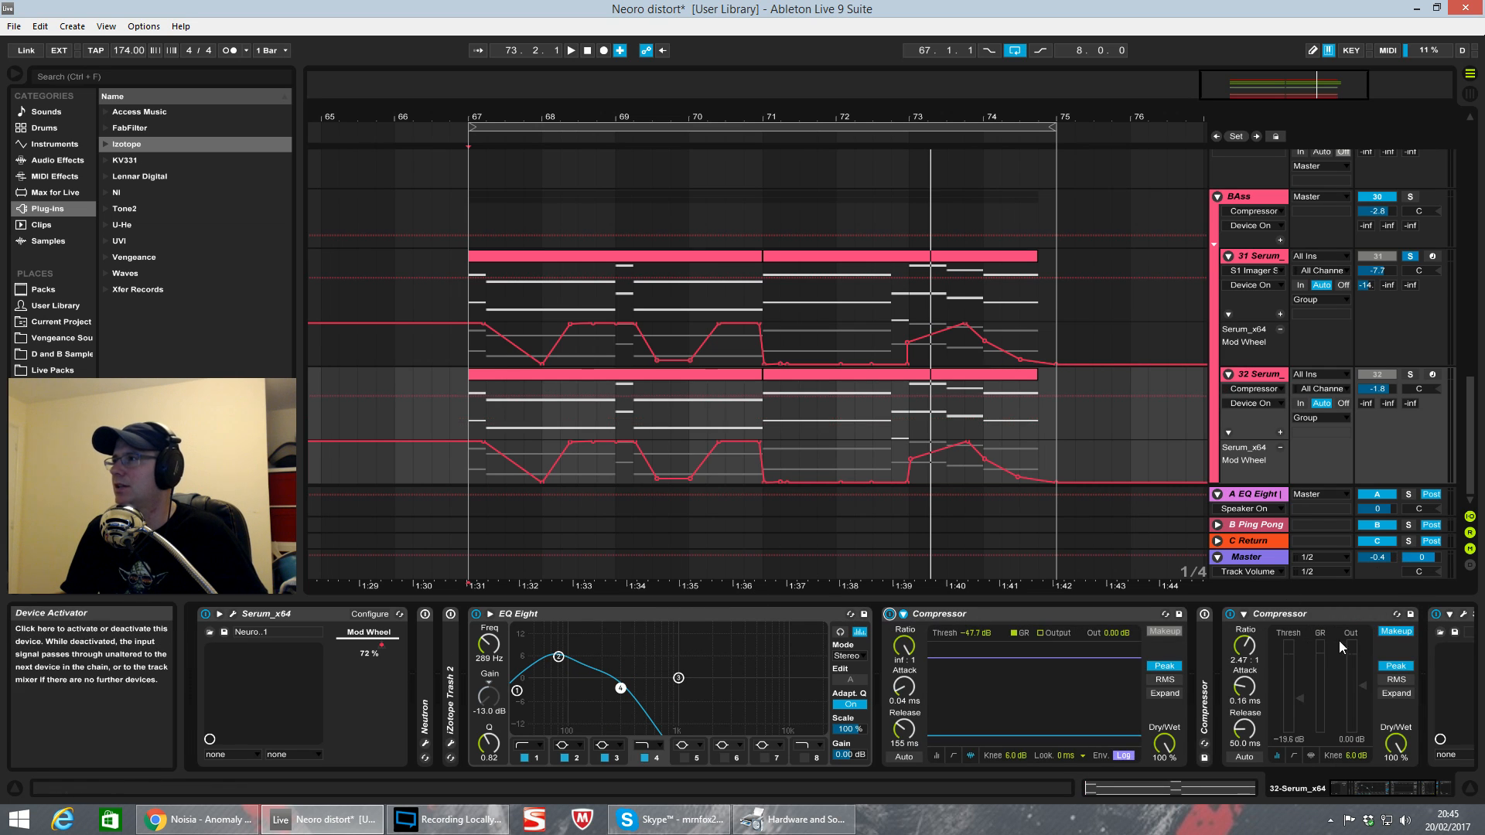
{"action": "left_click", "coordinate": [1204, 614]}
{"action": "key", "text": "space"}
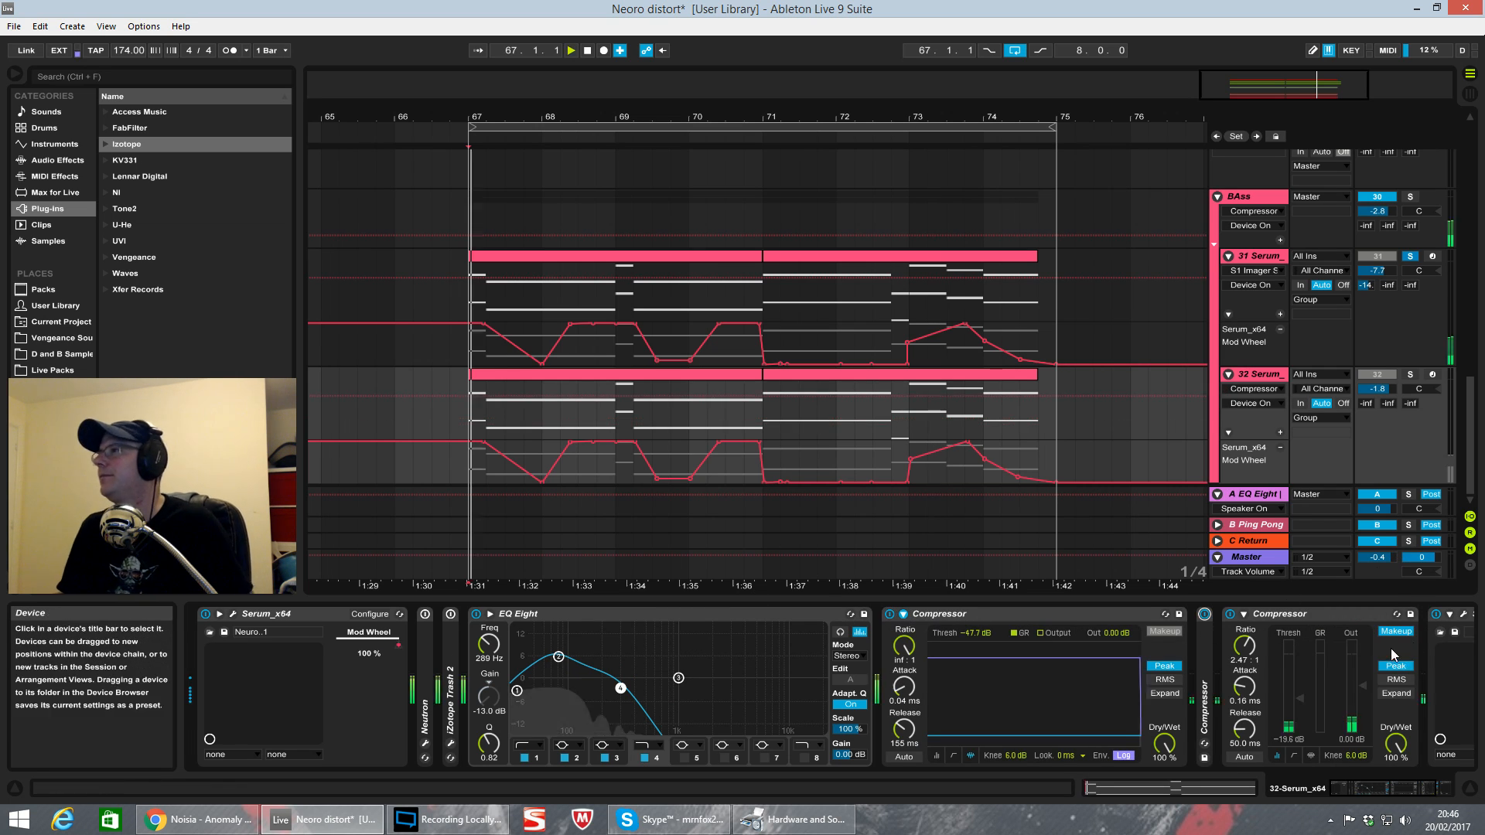
{"action": "left_click", "coordinate": [1410, 374]}
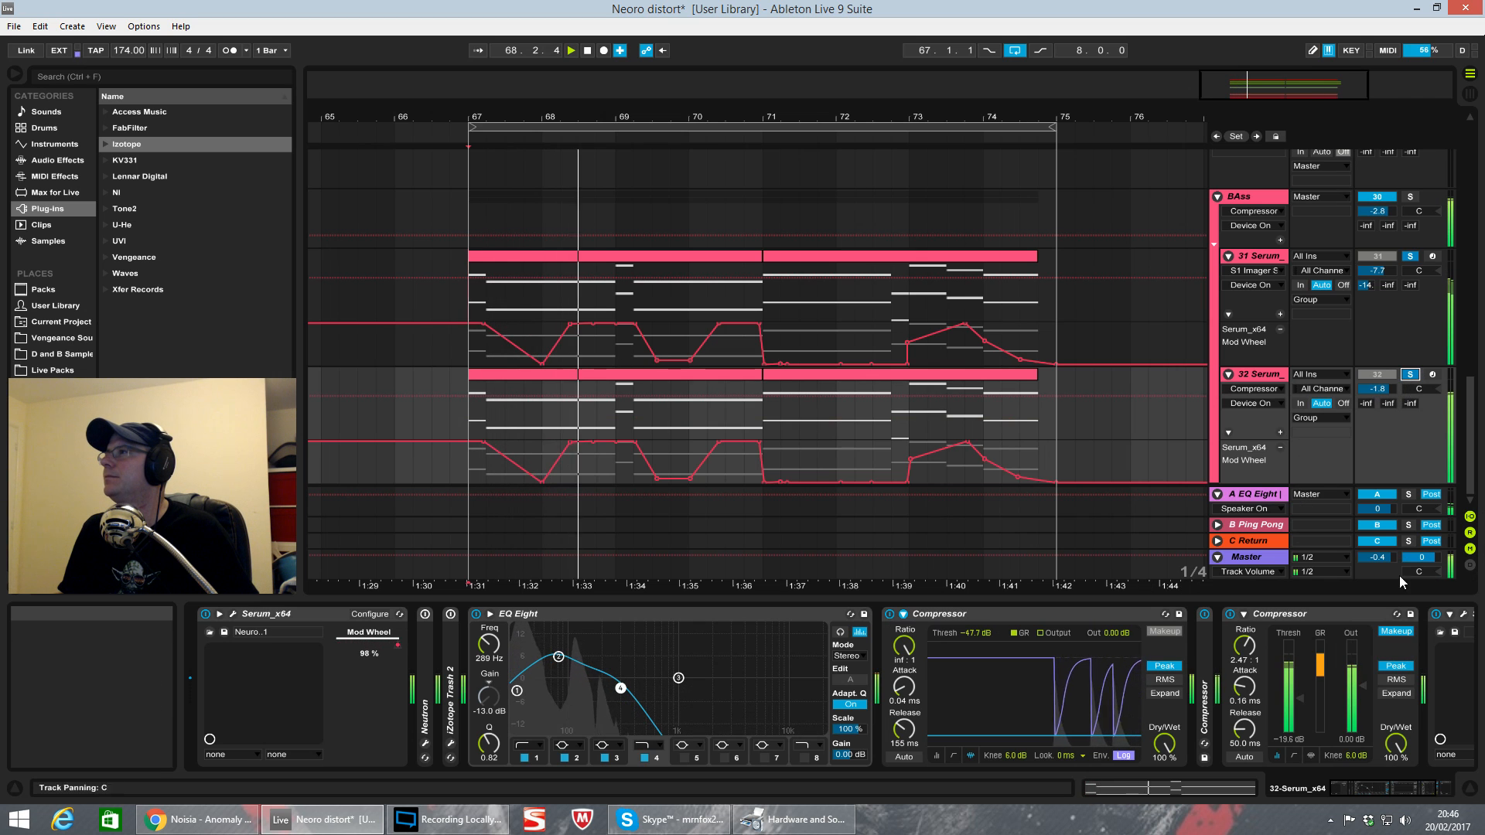
{"action": "left_click", "coordinate": [1425, 795]}
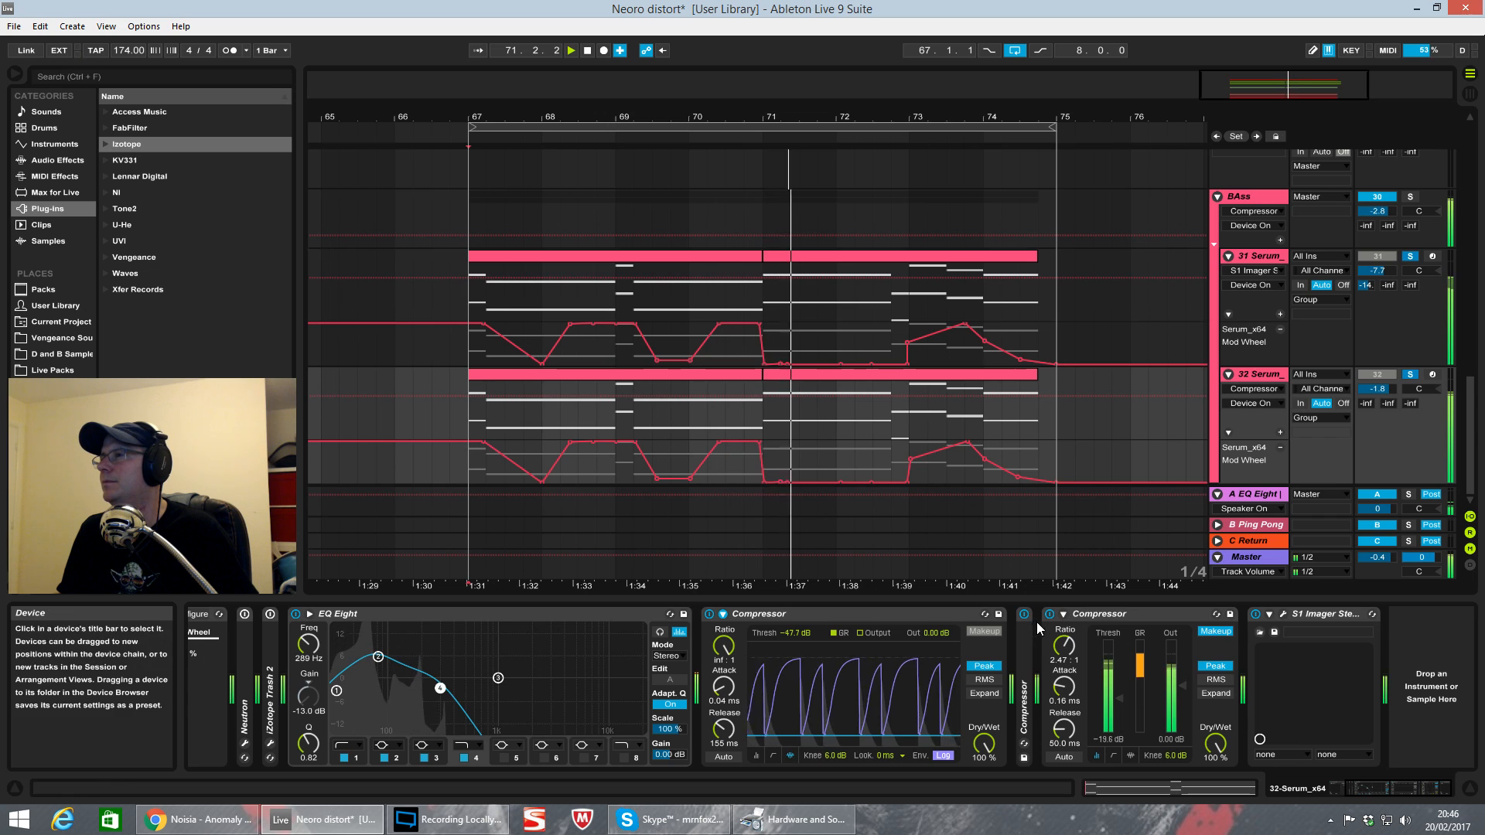
Step: Open the S1 Imager Stereo on track 32 and set its width to 0.21 while playing the loop with only that track soloed
{"action": "left_click", "coordinate": [1283, 614]}
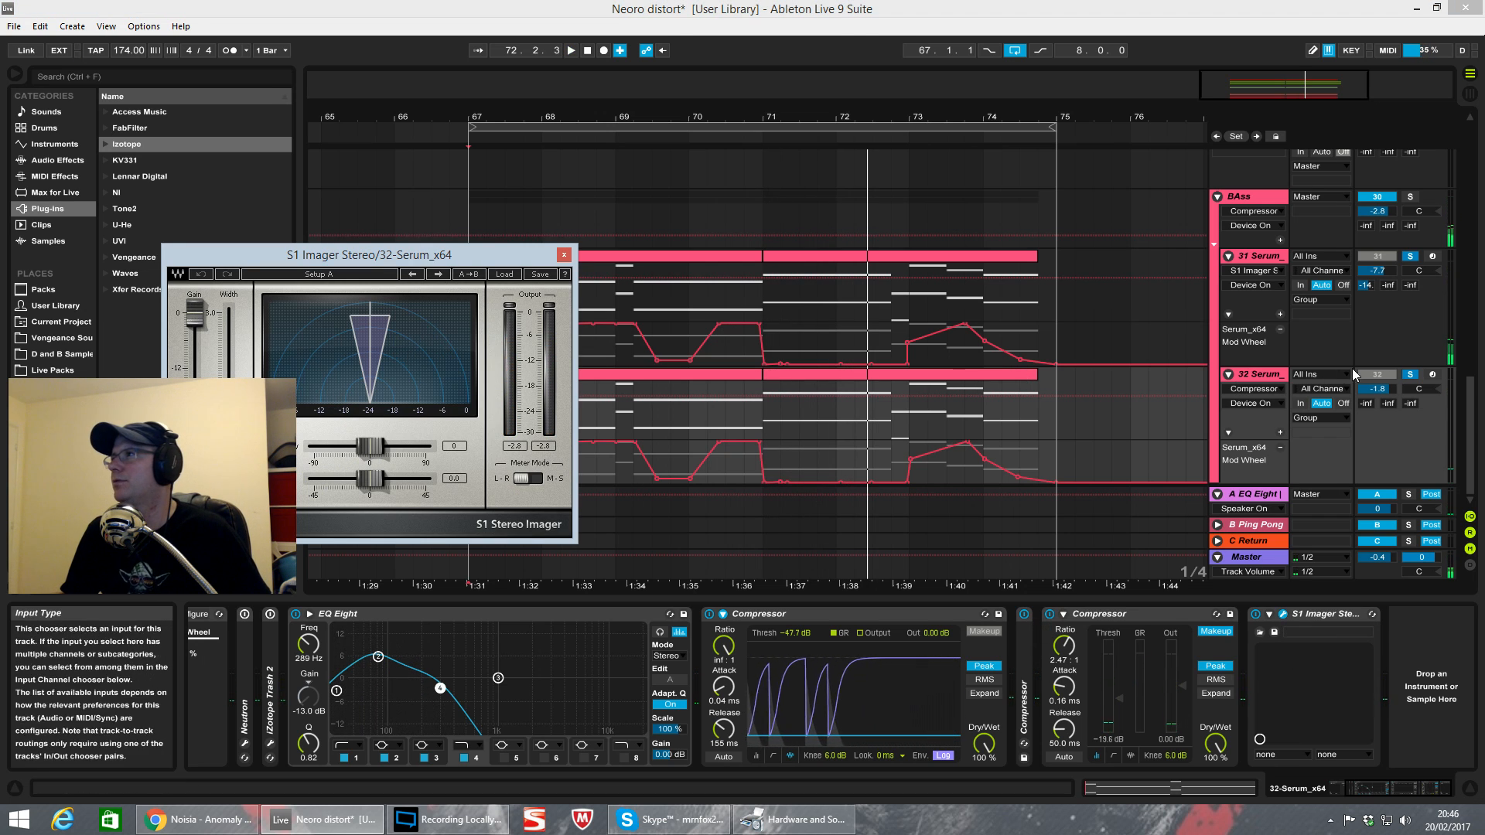
{"action": "left_click", "coordinate": [1410, 375]}
{"action": "key", "text": "space"}
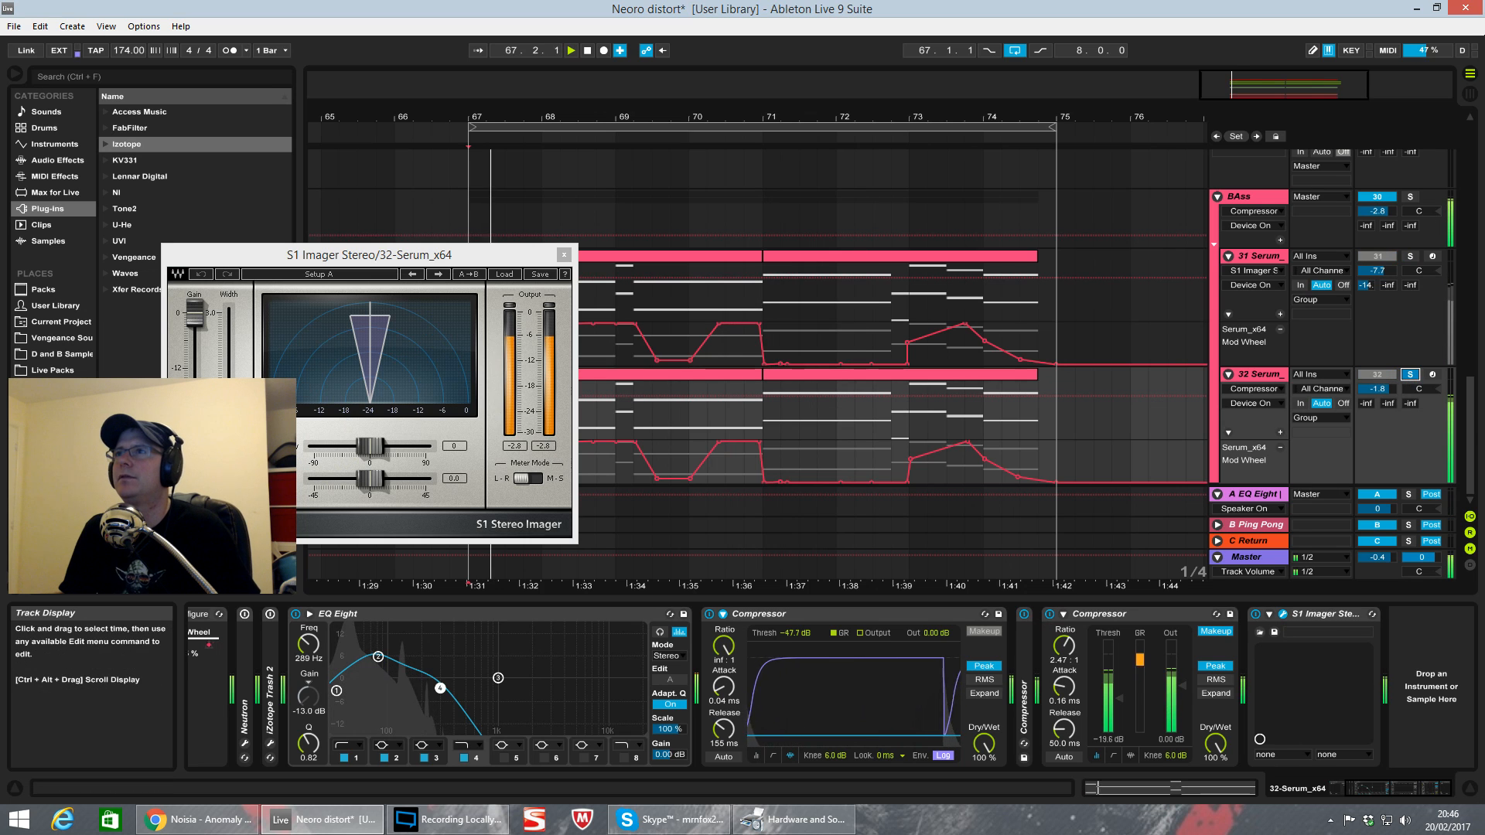
{"action": "left_click_drag", "start_coordinate": [229, 411], "coordinate": [228, 464]}
{"action": "key", "text": "space"}
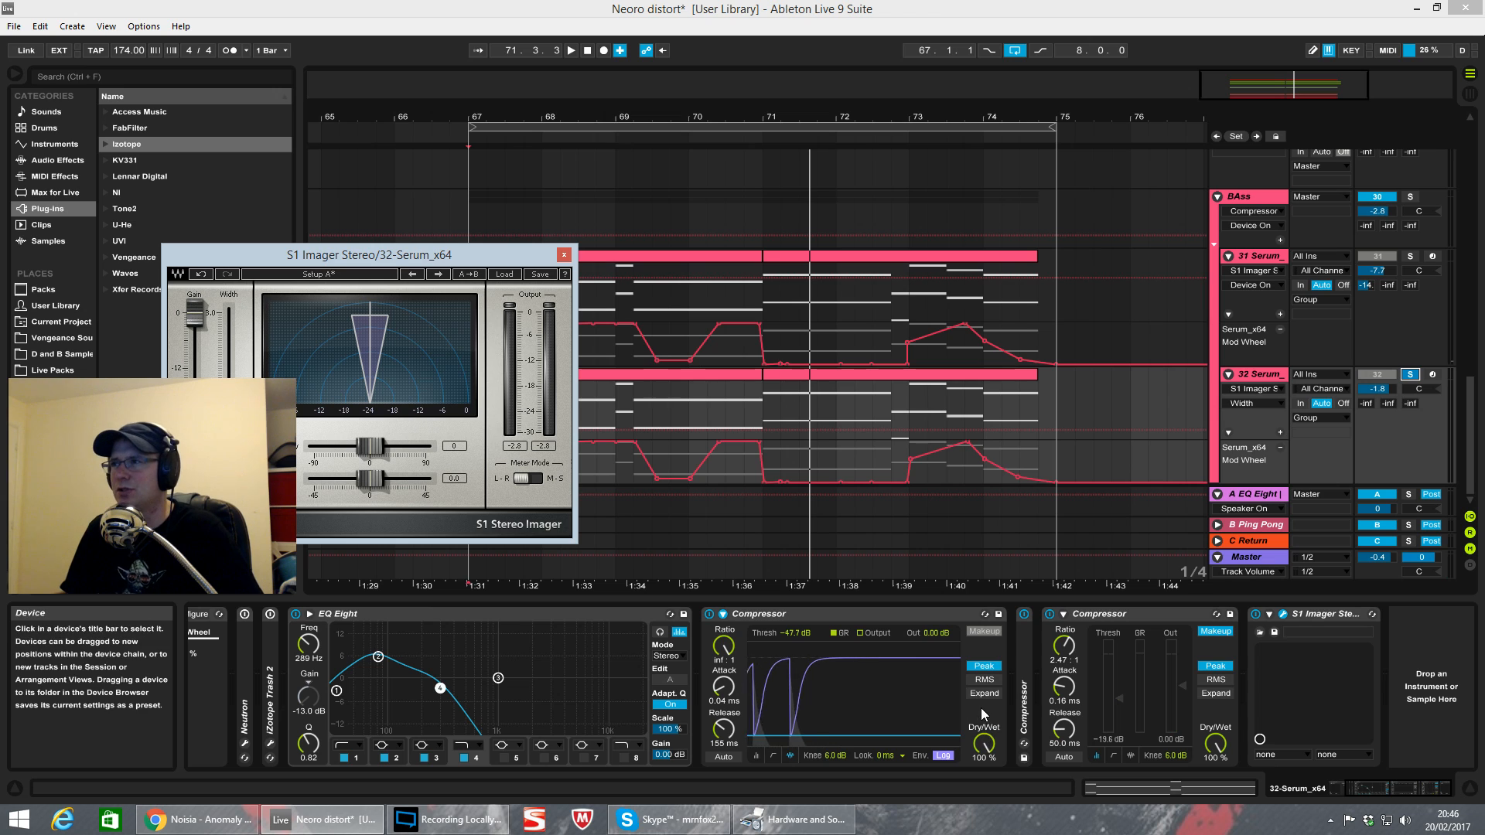
Step: Show the sidechain settings of track 32's Kicks 1 Compressor and move the S1 Imager window clear of the clips
{"action": "left_click_drag", "start_coordinate": [431, 255], "coordinate": [556, 253]}
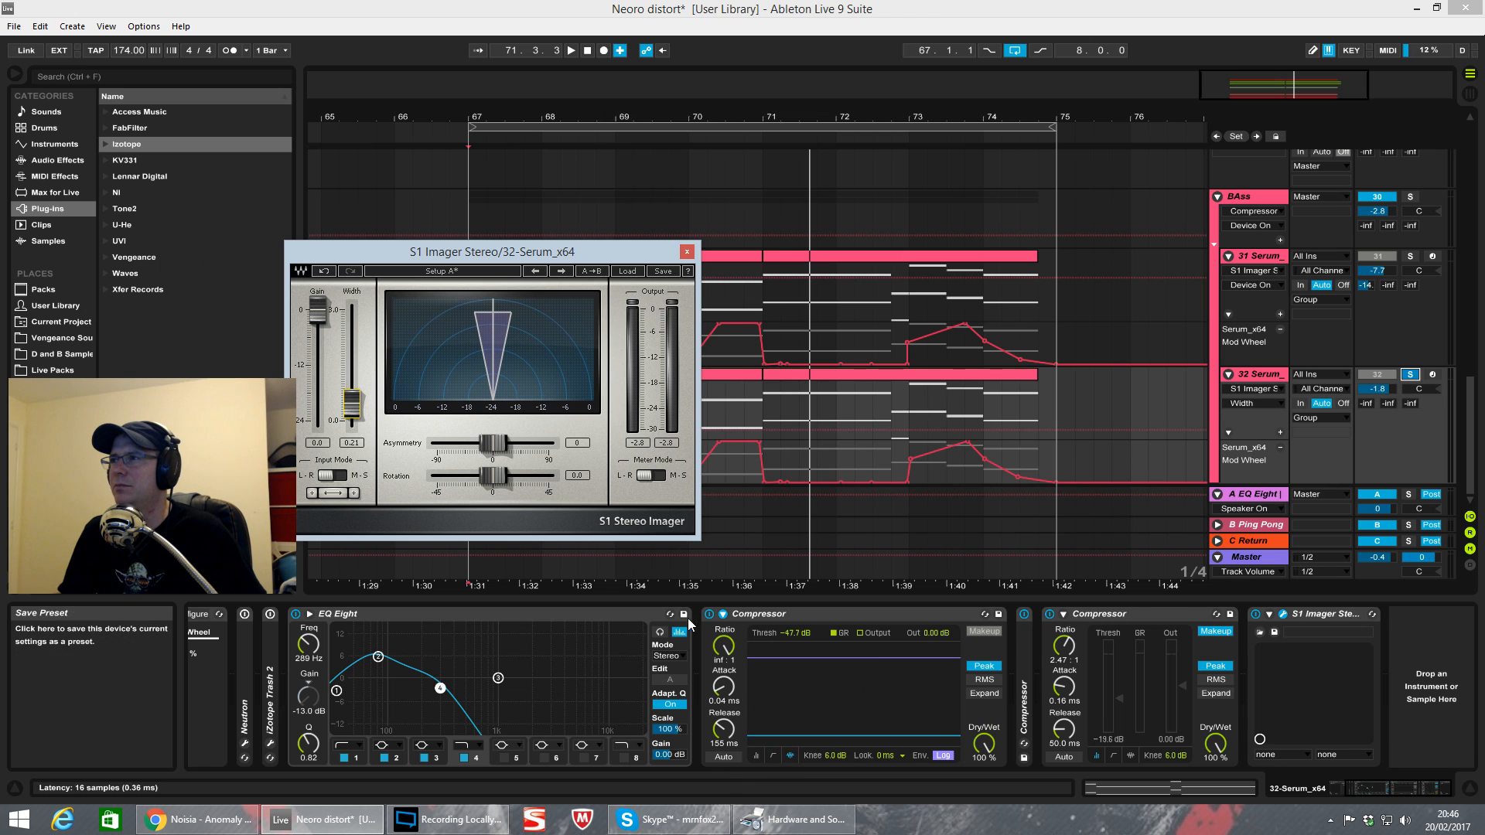
{"action": "left_click", "coordinate": [723, 614]}
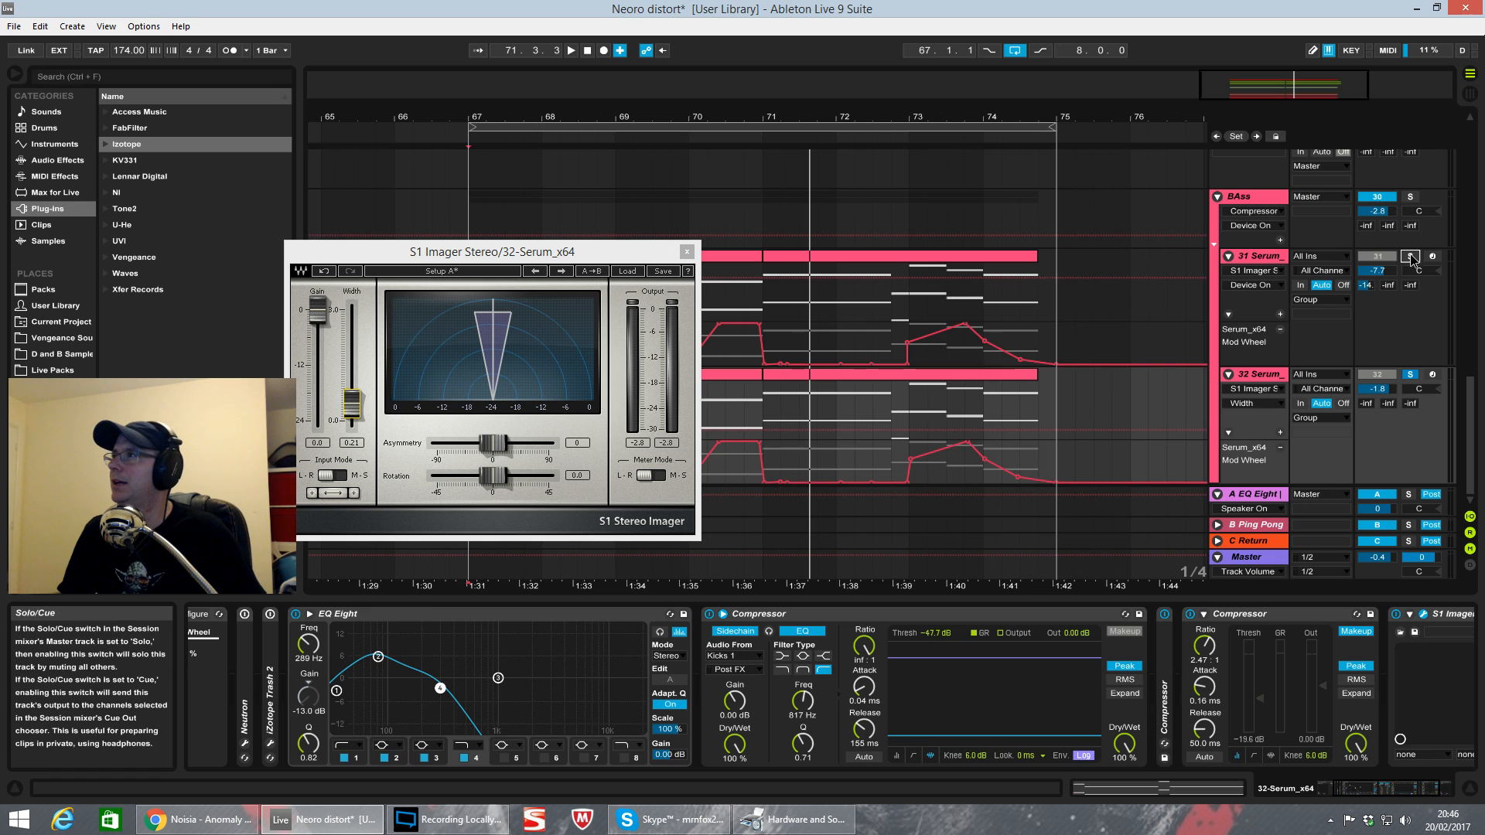
{"action": "left_click", "coordinate": [749, 349]}
{"action": "left_click_drag", "start_coordinate": [622, 249], "coordinate": [454, 140]}
Step: Expand the EQ Eight on track 31, raise its band 1 low cut to about 46 Hz and start playback
{"action": "left_click", "coordinate": [1265, 256]}
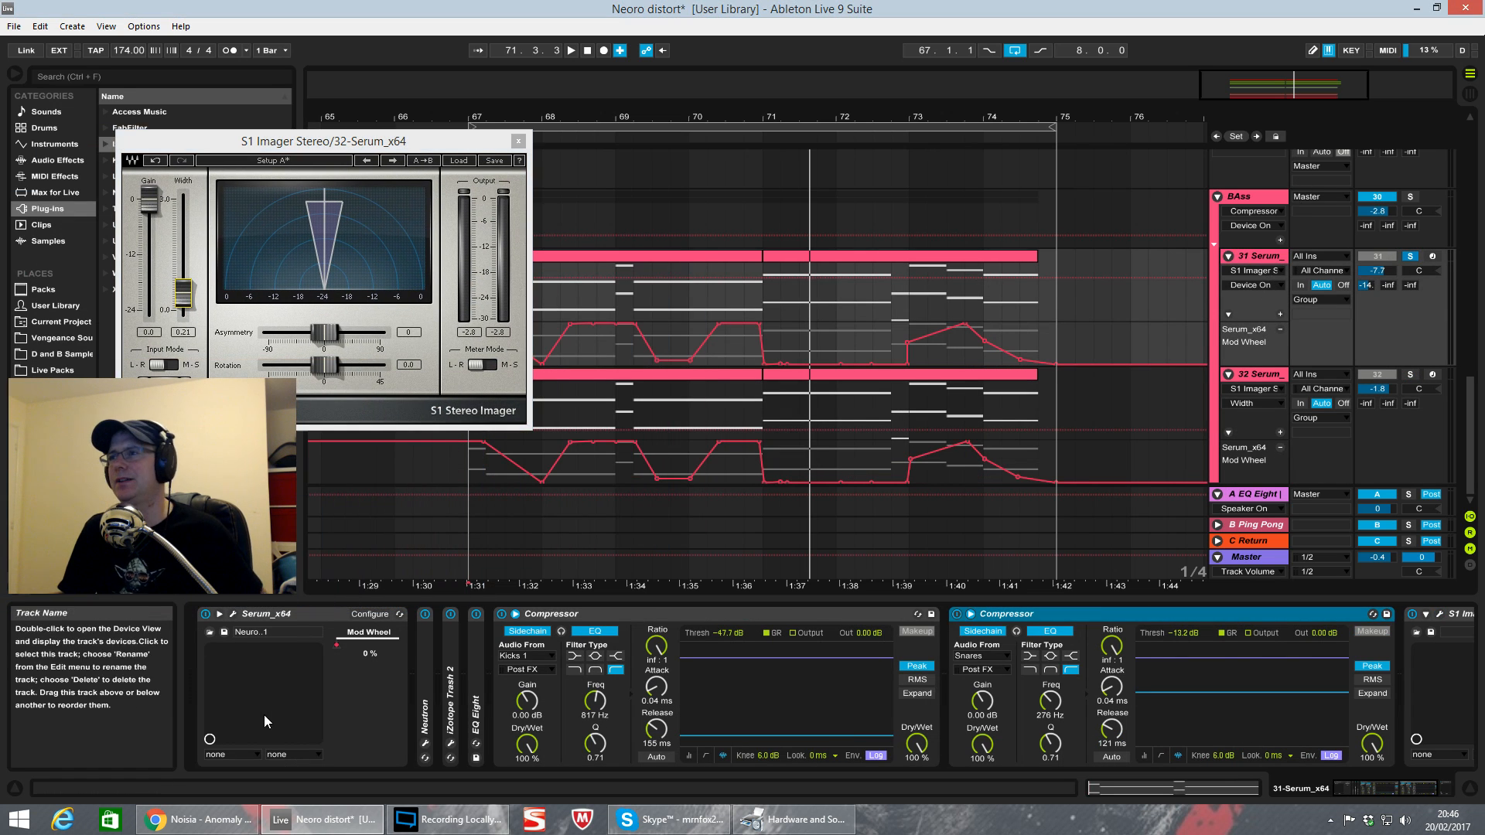
{"action": "double_click", "coordinate": [469, 708]}
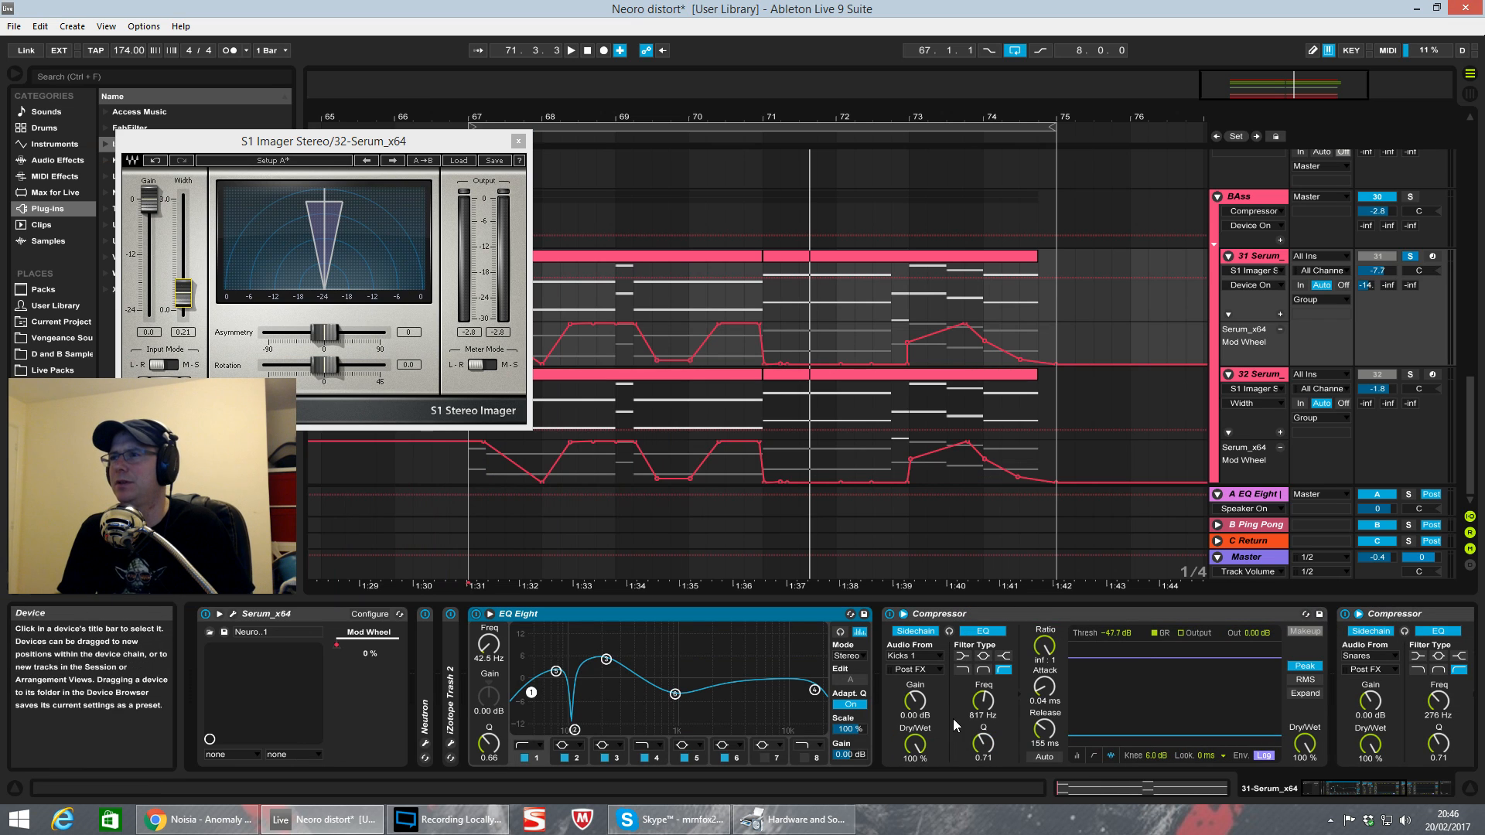
{"action": "left_click_drag", "start_coordinate": [531, 693], "coordinate": [535, 691]}
{"action": "key", "text": "space"}
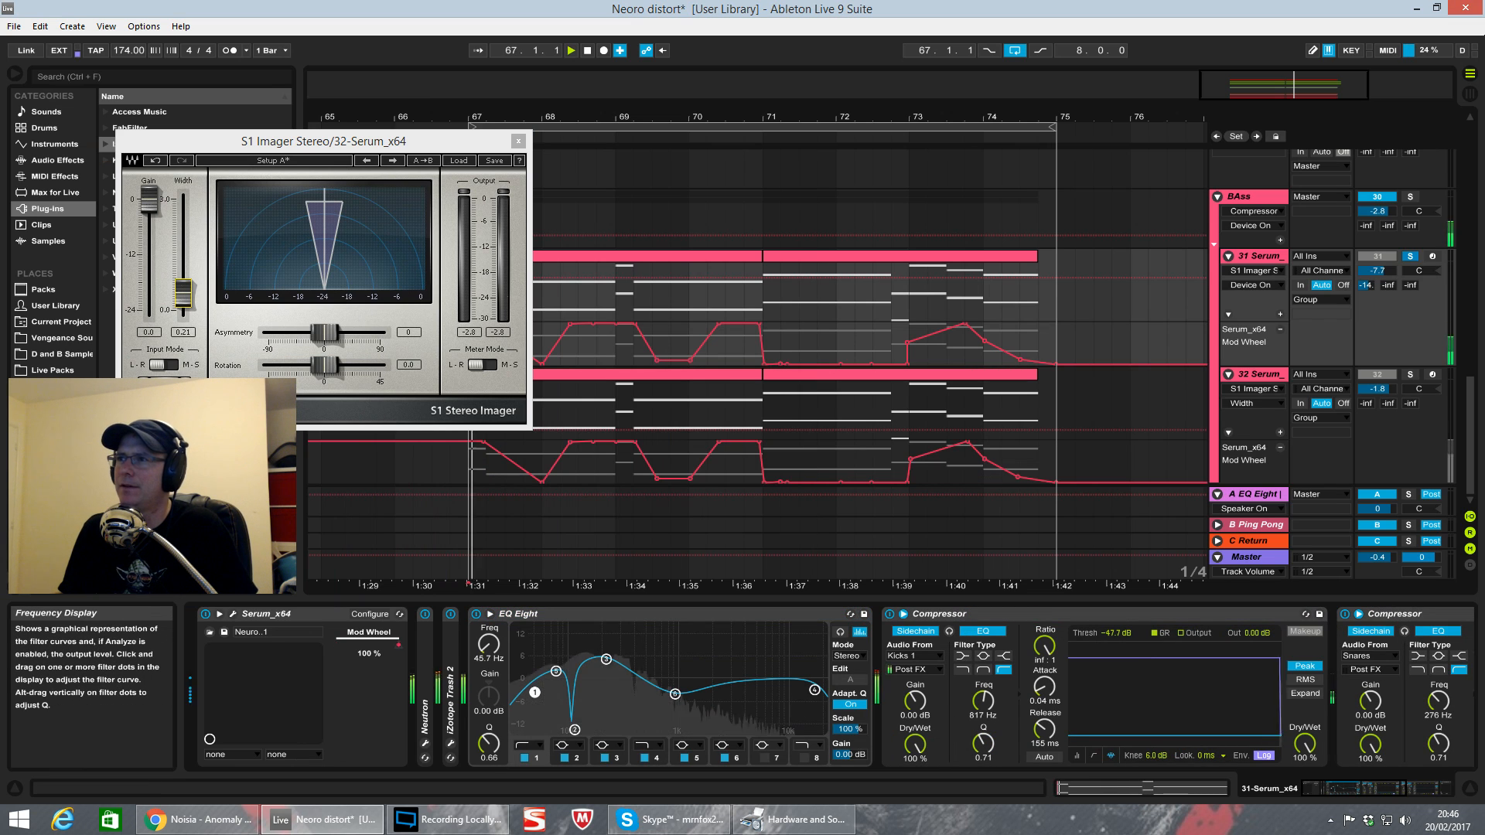
Step: Unsolo track 31, solo the whole BAss group and play the loop
{"action": "left_click", "coordinate": [1410, 256]}
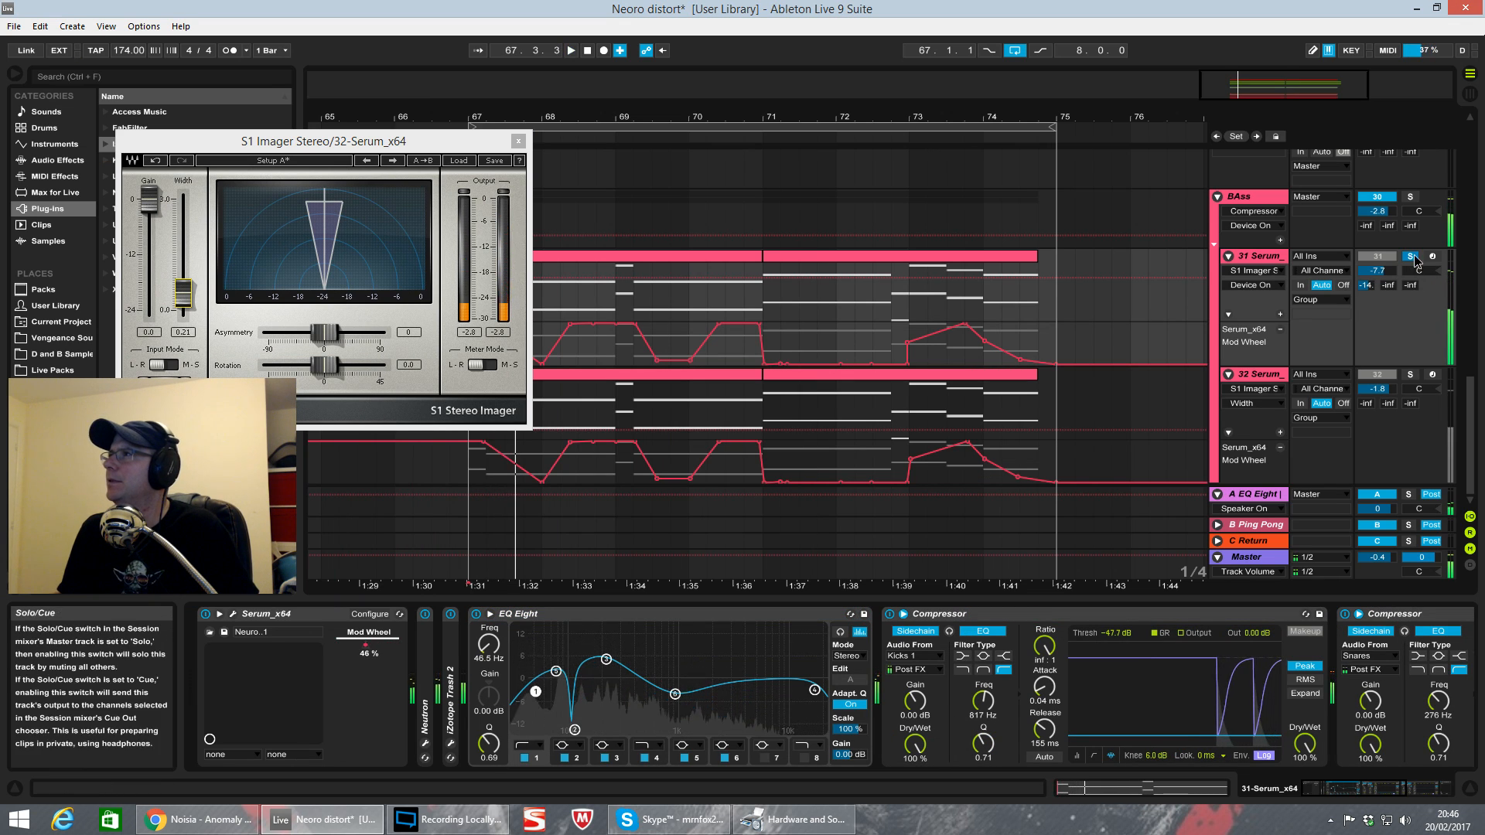
{"action": "left_click", "coordinate": [1410, 198]}
{"action": "key", "text": "space"}
Step: Retune the low bands of track 31's EQ Eight against the playing loop, setting the band 5 boost to 72.1 Hz and 2.11 dB
{"action": "left_click_drag", "start_coordinate": [535, 691], "coordinate": [595, 692]}
{"action": "left_click", "coordinate": [575, 730]}
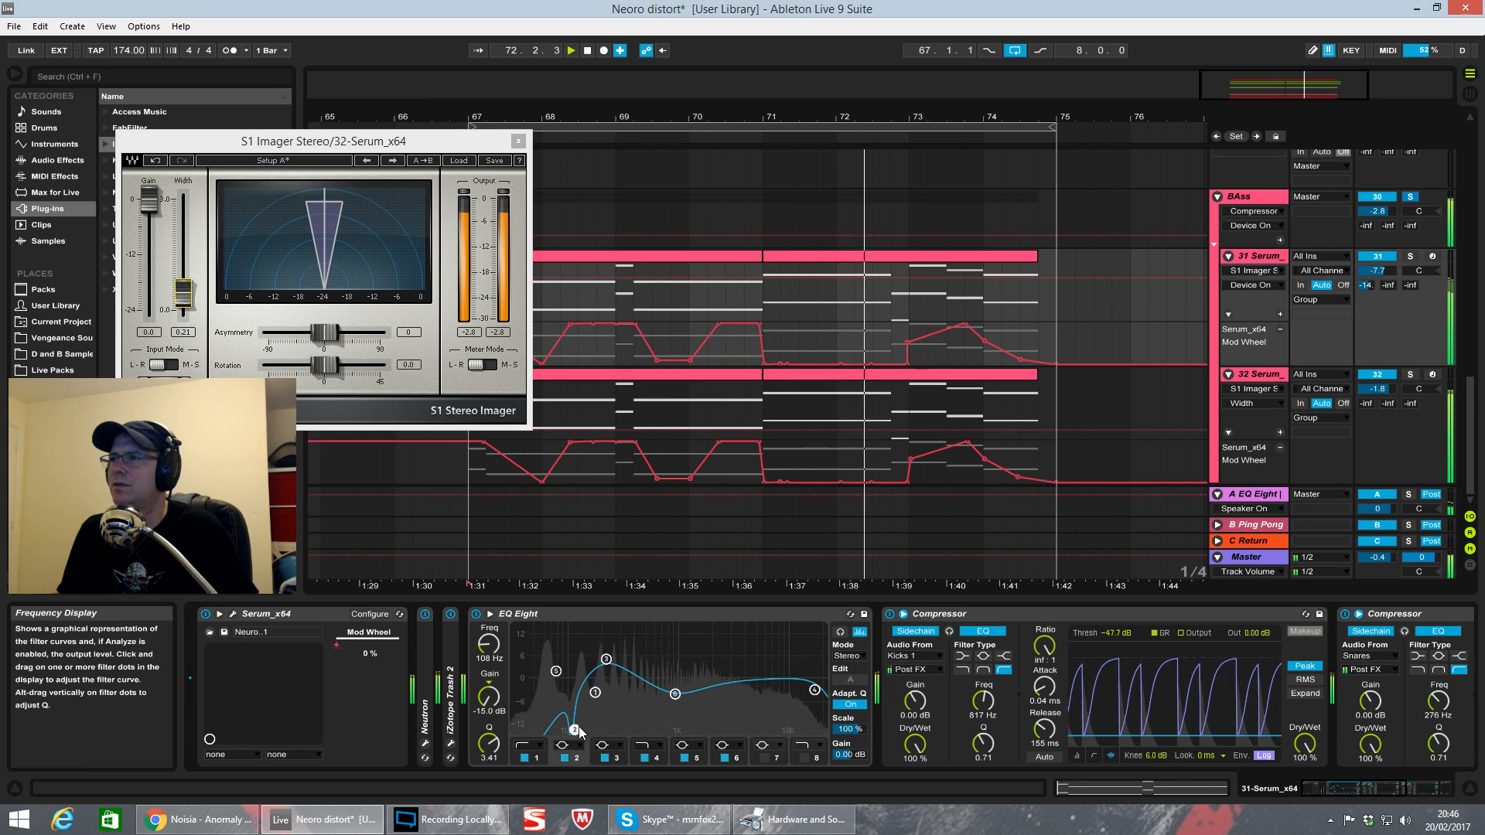
{"action": "mouse_move", "coordinate": [574, 727]}
{"action": "left_mouse_down"}
{"action": "mouse_move", "coordinate": [566, 685]}
{"action": "mouse_move", "coordinate": [580, 730]}
{"action": "left_mouse_up"}
{"action": "mouse_move", "coordinate": [557, 672]}
{"action": "left_mouse_down"}
{"action": "mouse_move", "coordinate": [527, 661]}
{"action": "mouse_move", "coordinate": [563, 674]}
{"action": "left_mouse_up"}
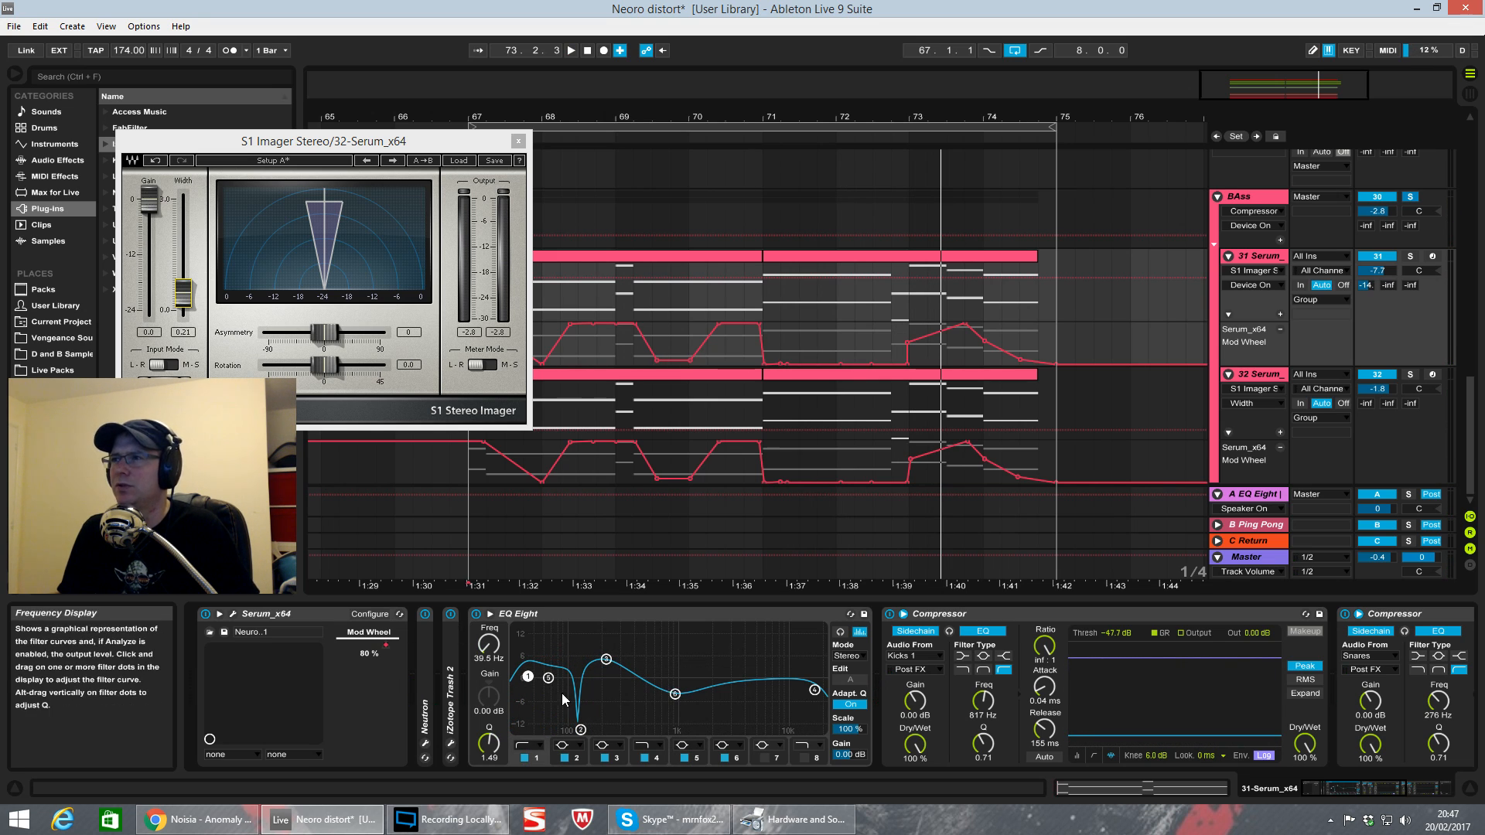
{"action": "left_click", "coordinate": [527, 676]}
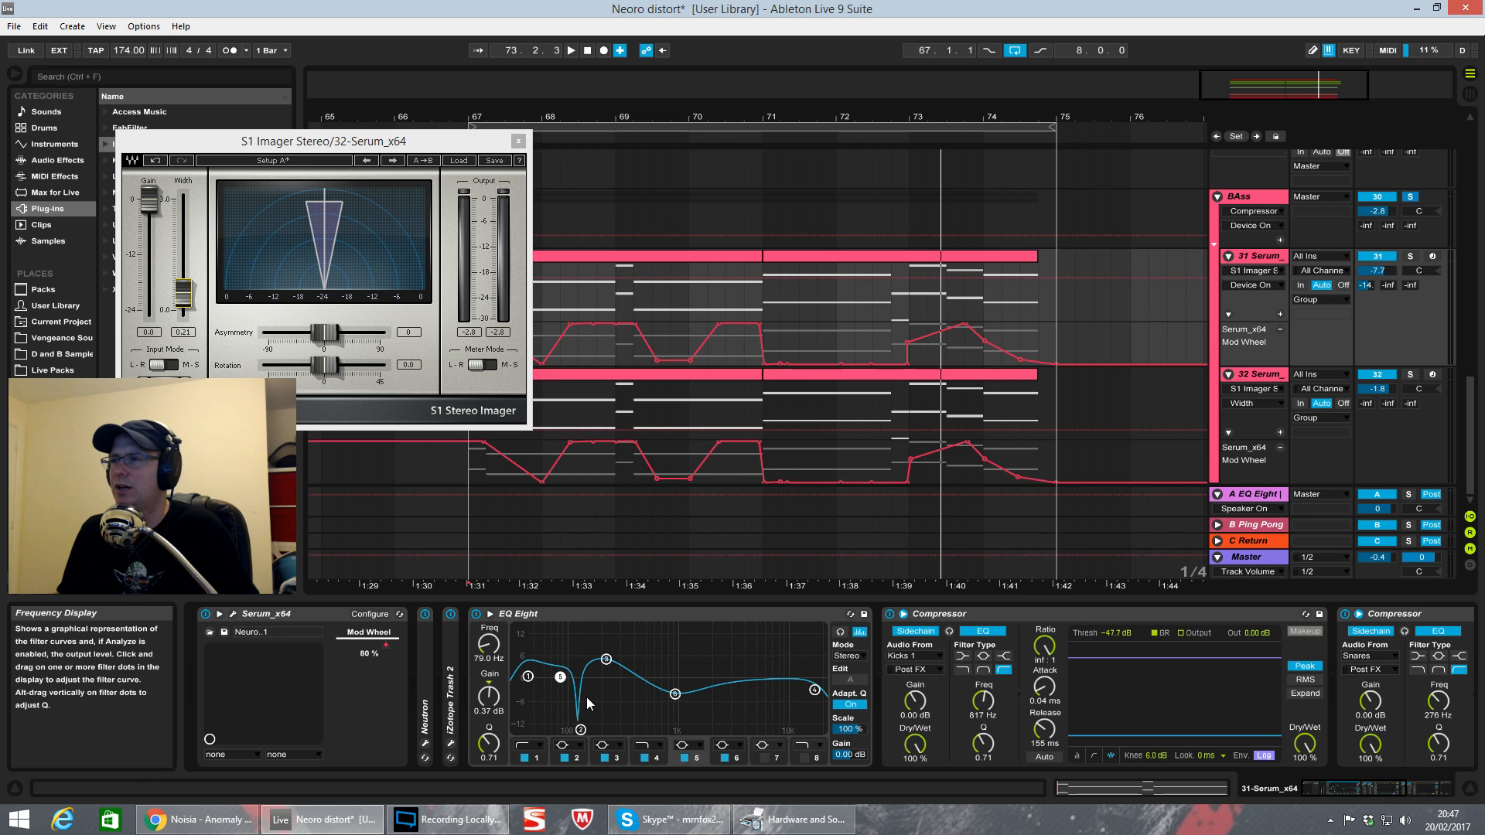
{"action": "key", "text": "space"}
{"action": "left_click_drag", "start_coordinate": [560, 677], "coordinate": [556, 671]}
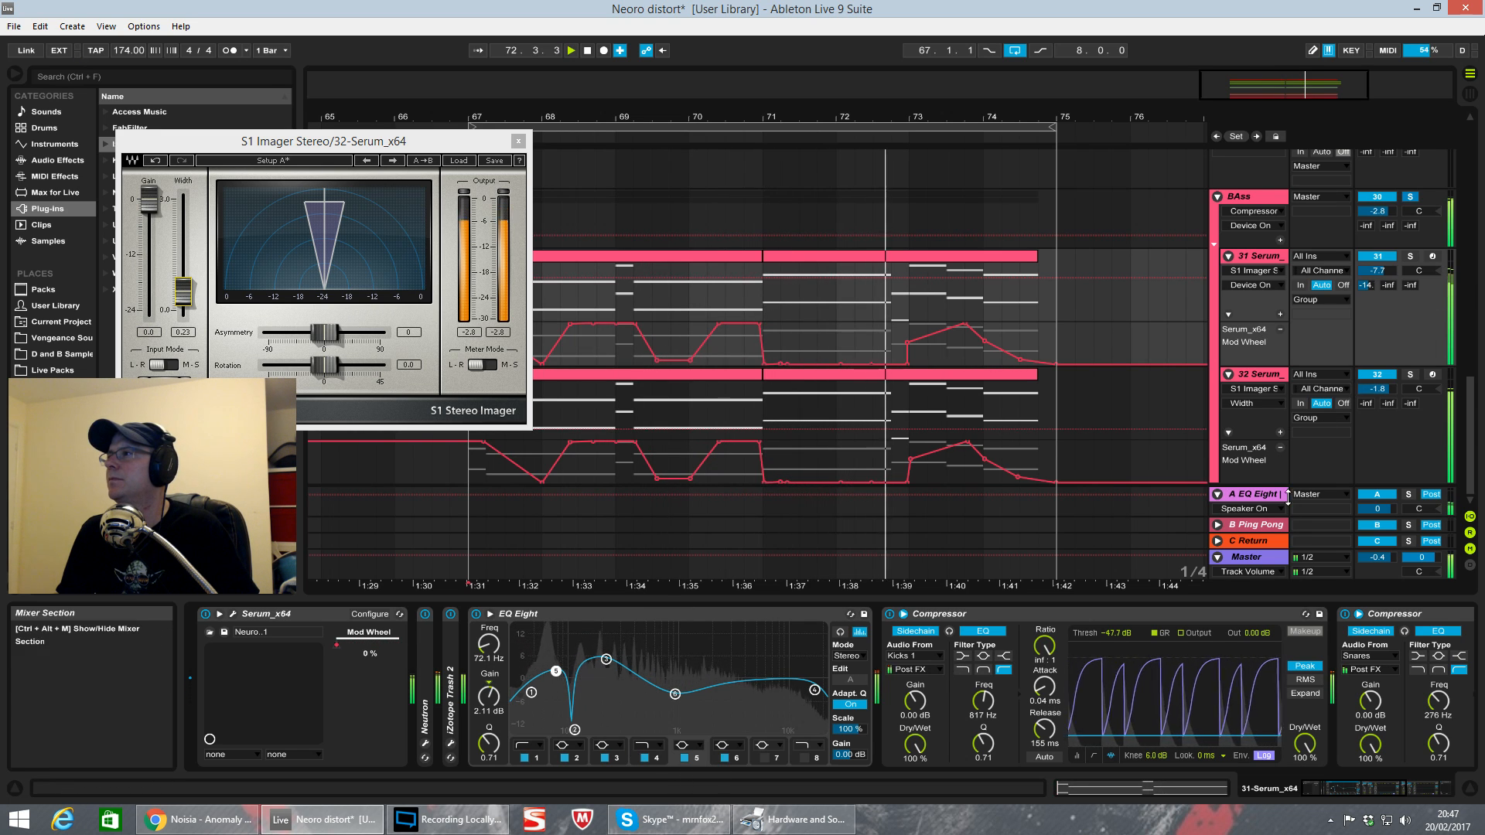
Step: Toggle the folded Compressor on track 32 while the loop plays, and stop playback
{"action": "left_click", "coordinate": [1268, 378]}
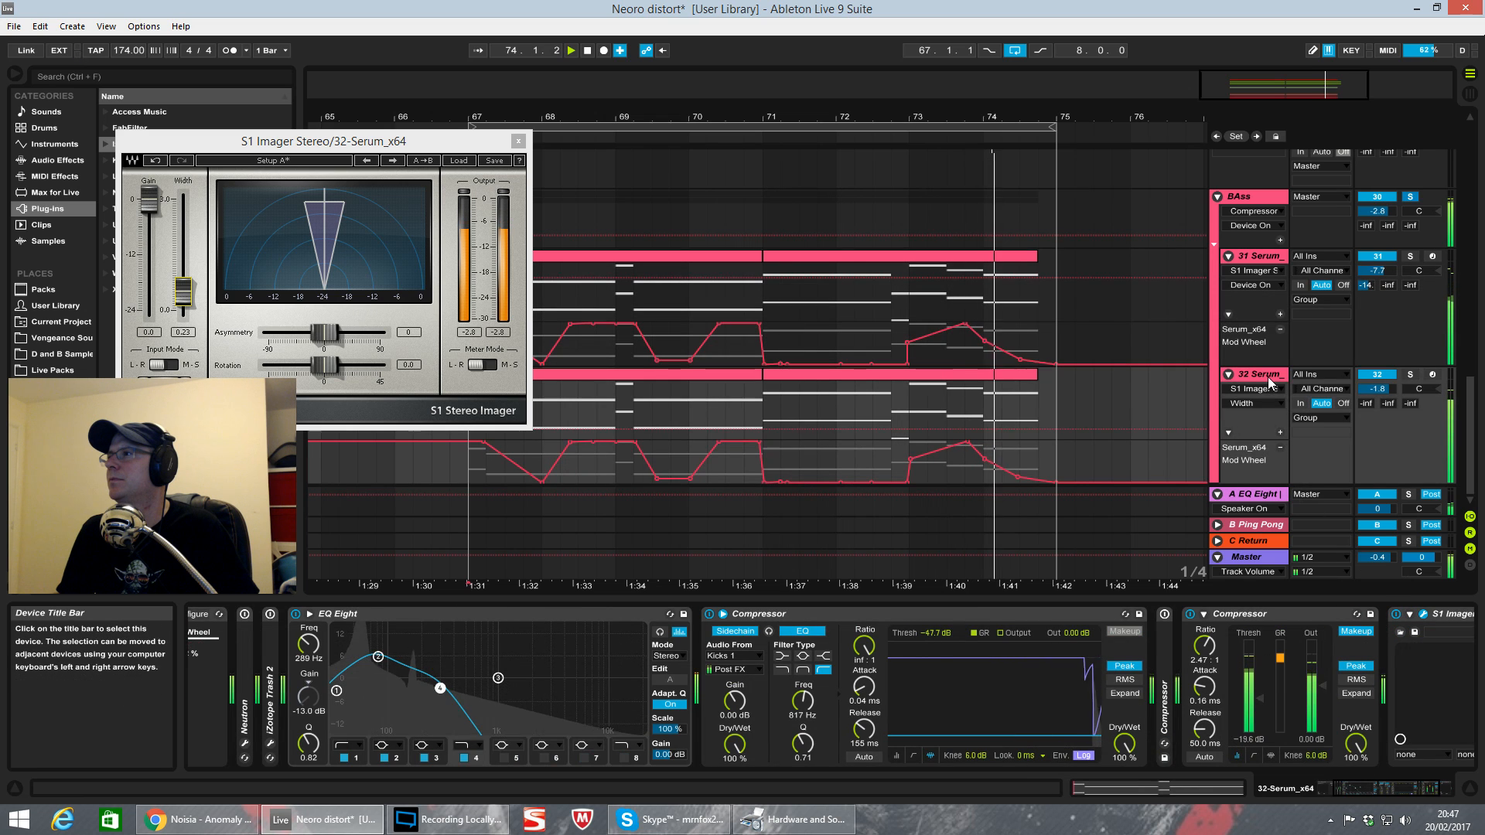
{"action": "left_click", "coordinate": [1165, 614]}
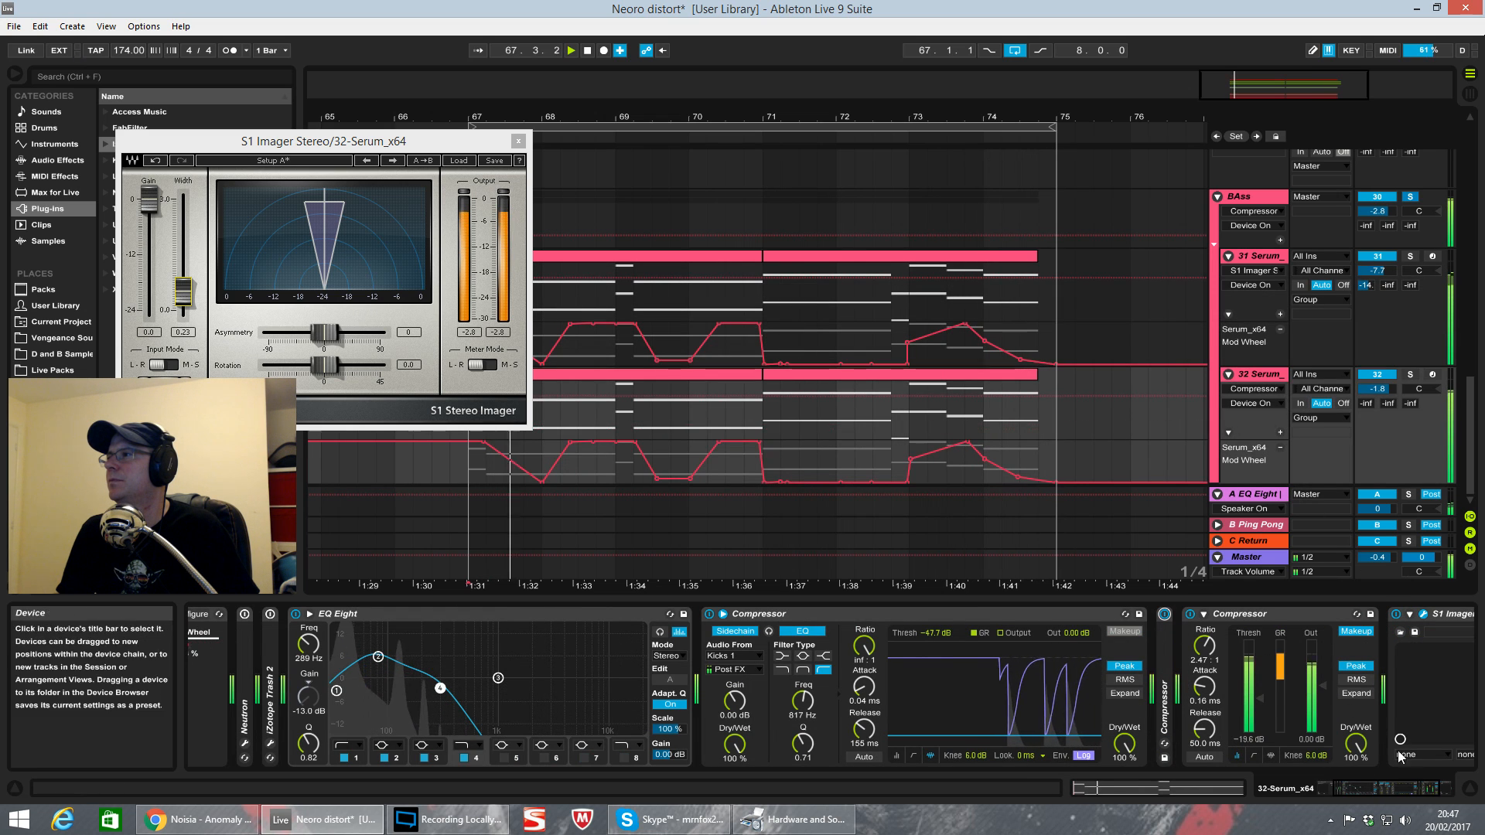
{"action": "key", "text": "space"}
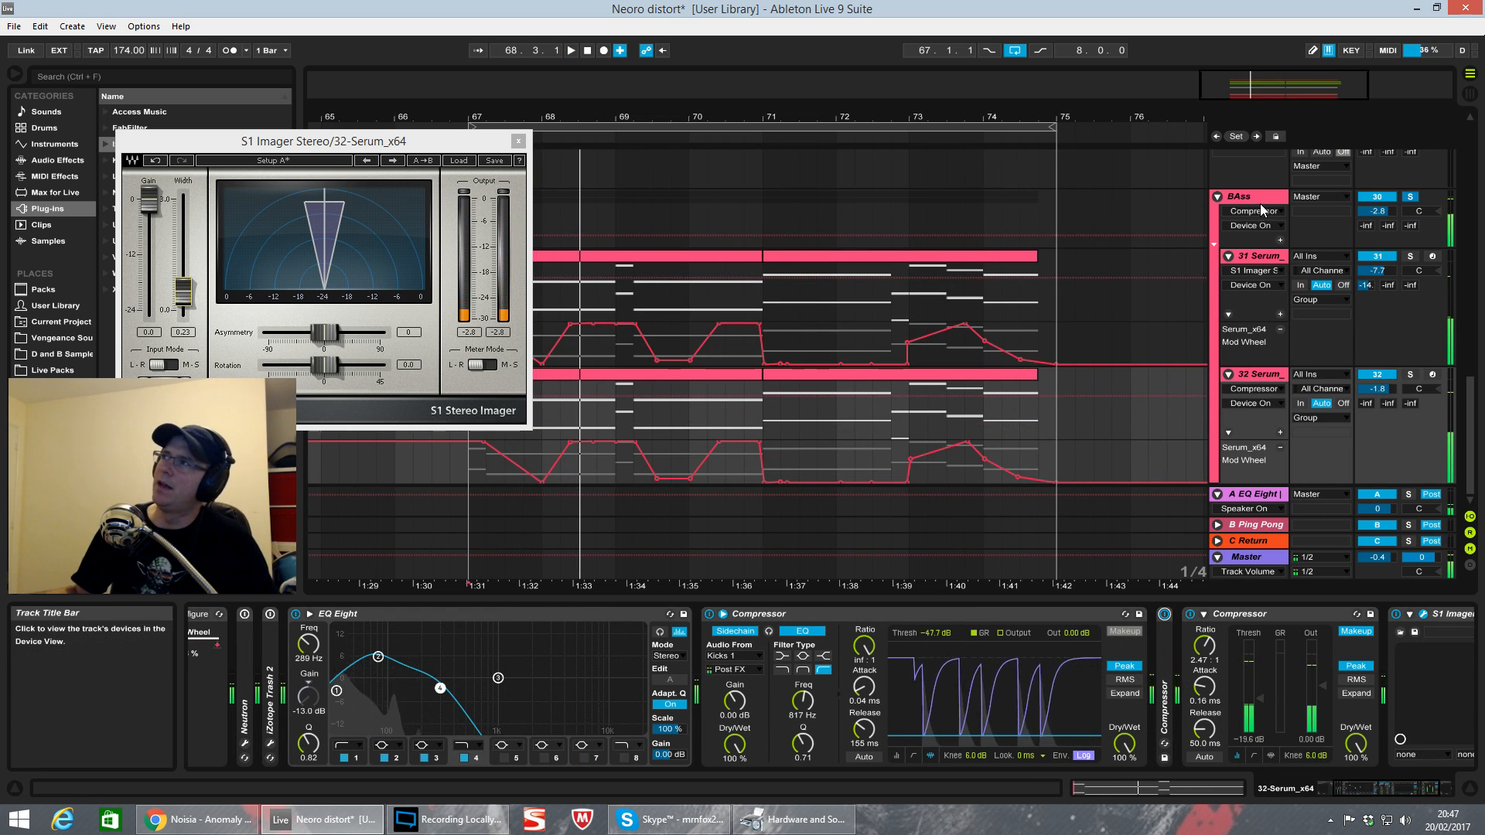
Step: Enable the Snares sidechain Compressor on the BAss group and bring the start of its device chain into view
{"action": "left_click", "coordinate": [1260, 207]}
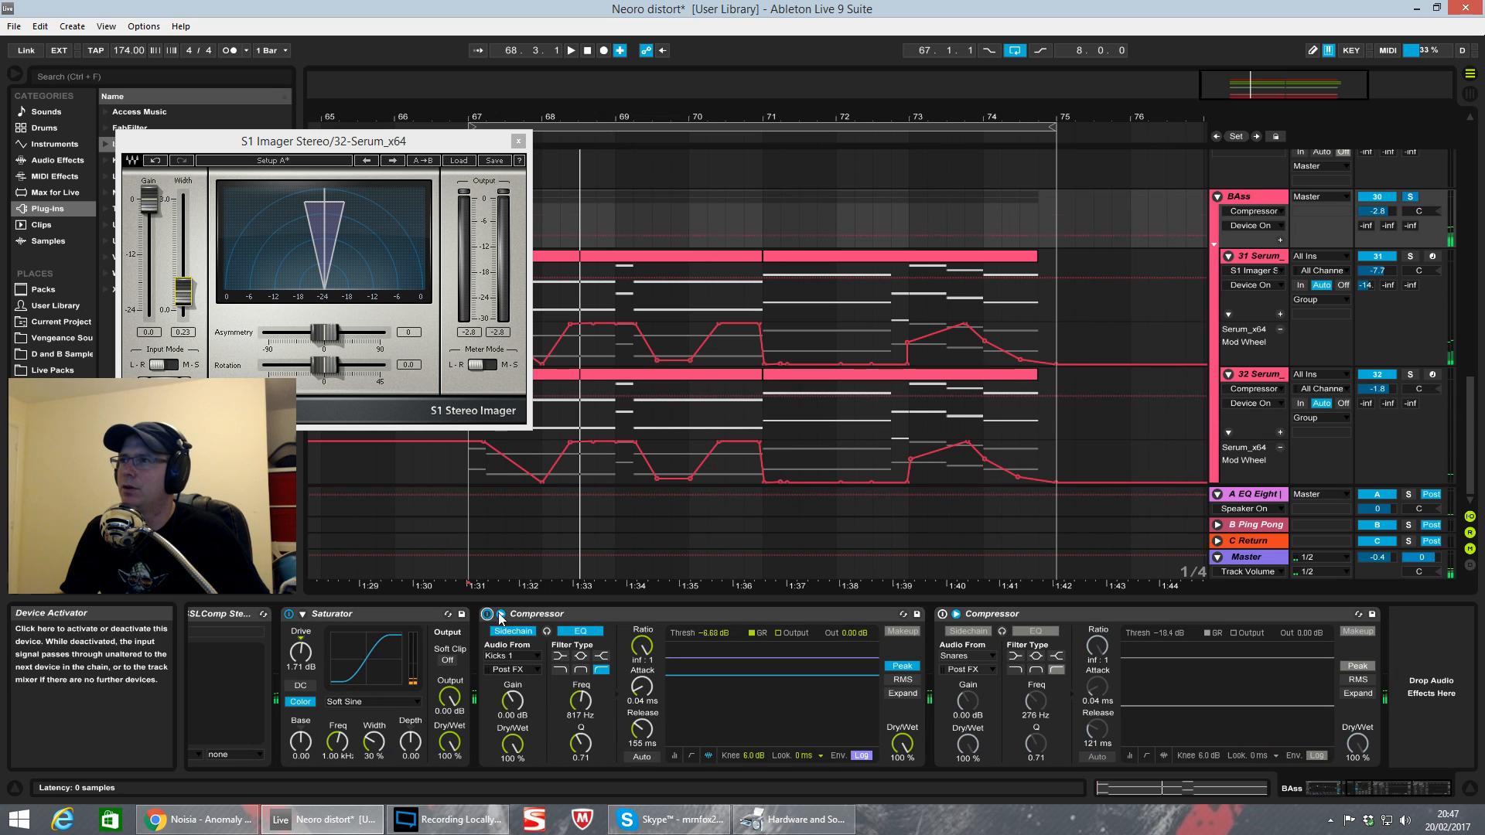
{"action": "left_click", "coordinate": [943, 615]}
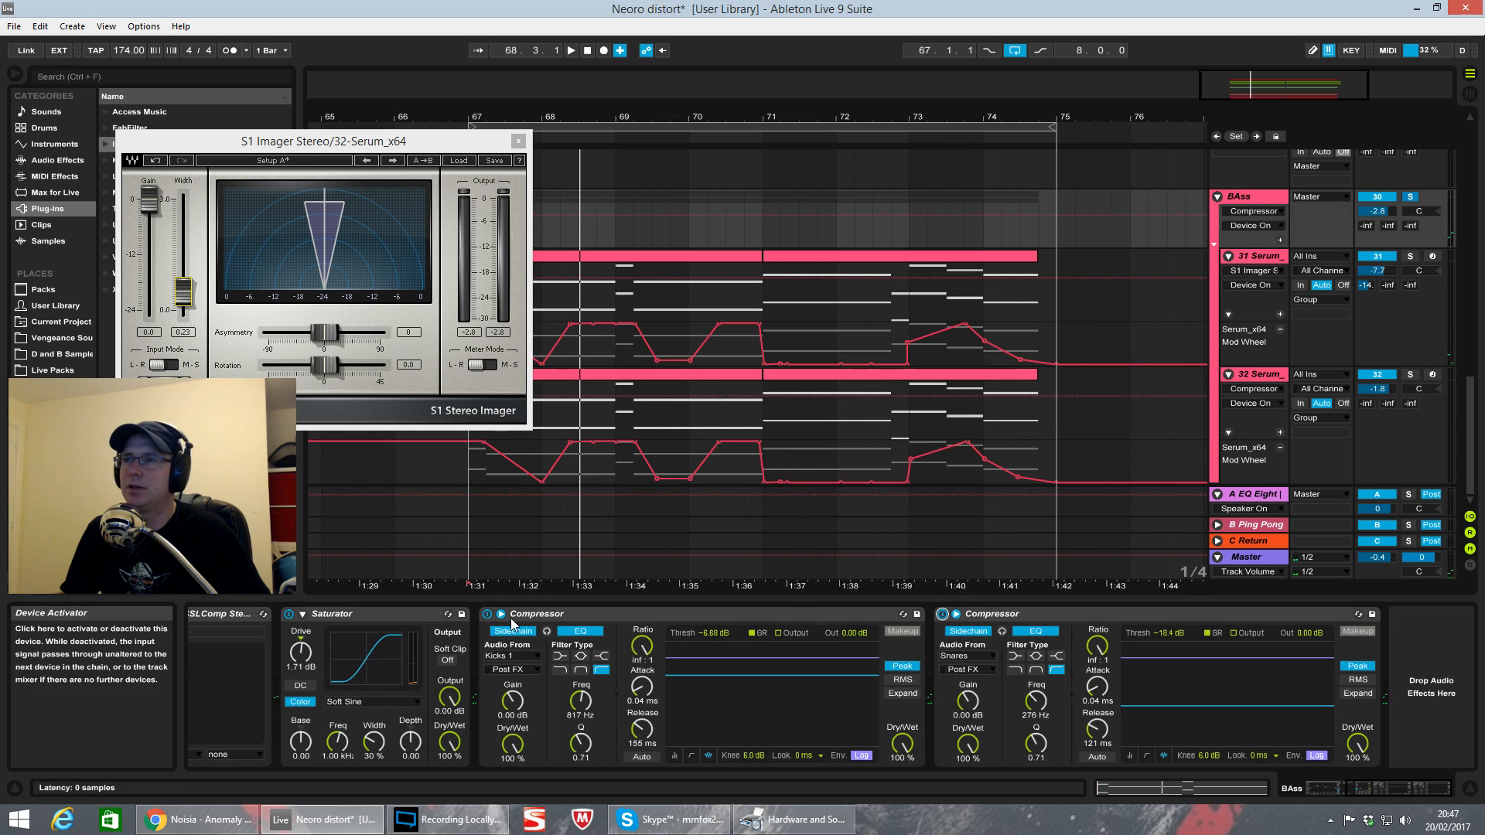
{"action": "left_click", "coordinate": [1307, 787]}
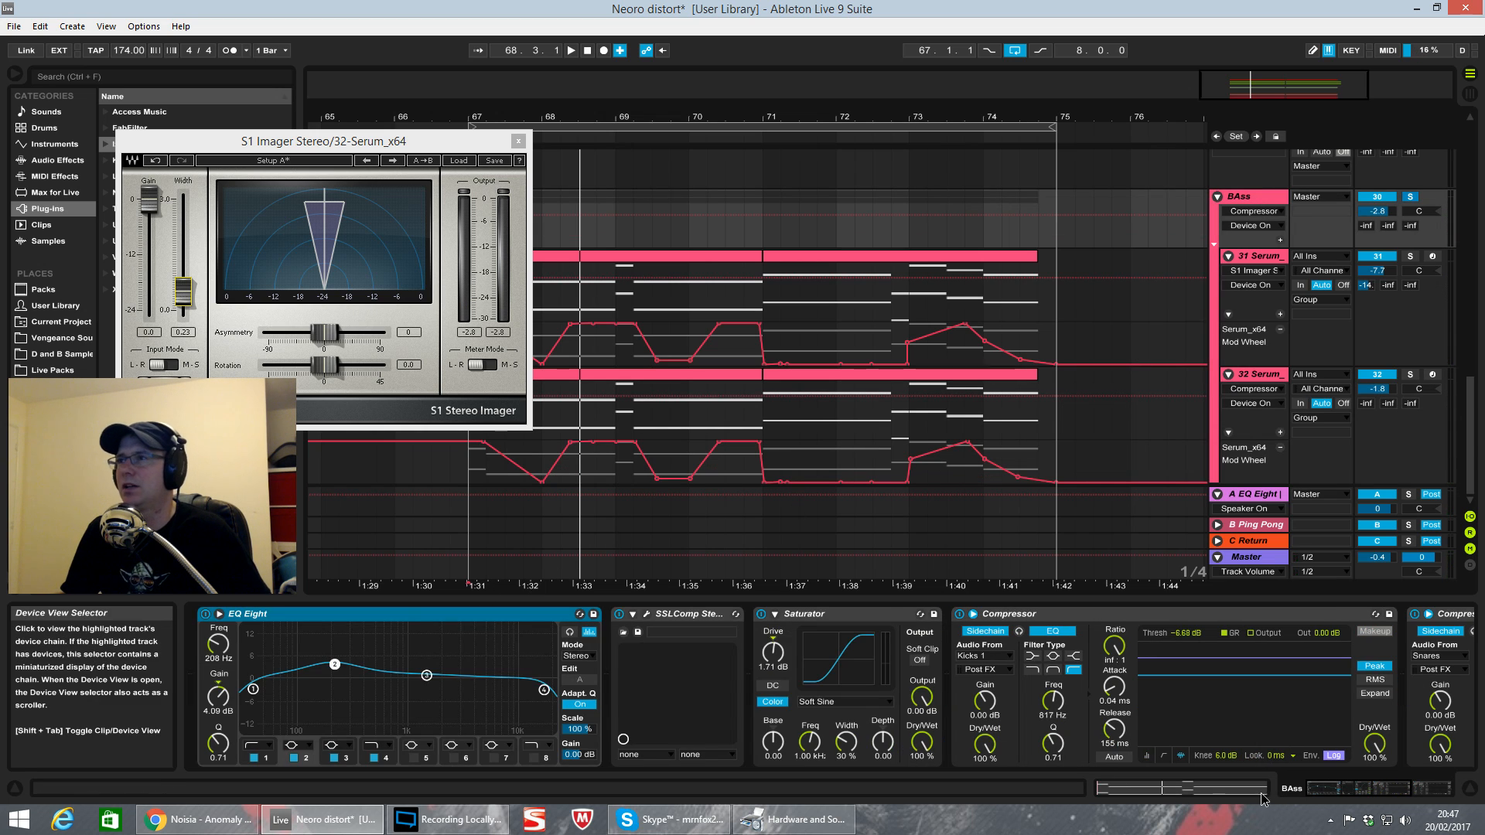
Step: Open the SSLComp Stereo on the BAss group, examine its controls and gain reduction while playing the loop, and close it
{"action": "left_click", "coordinate": [646, 615]}
{"action": "left_click_drag", "start_coordinate": [569, 207], "coordinate": [669, 196]}
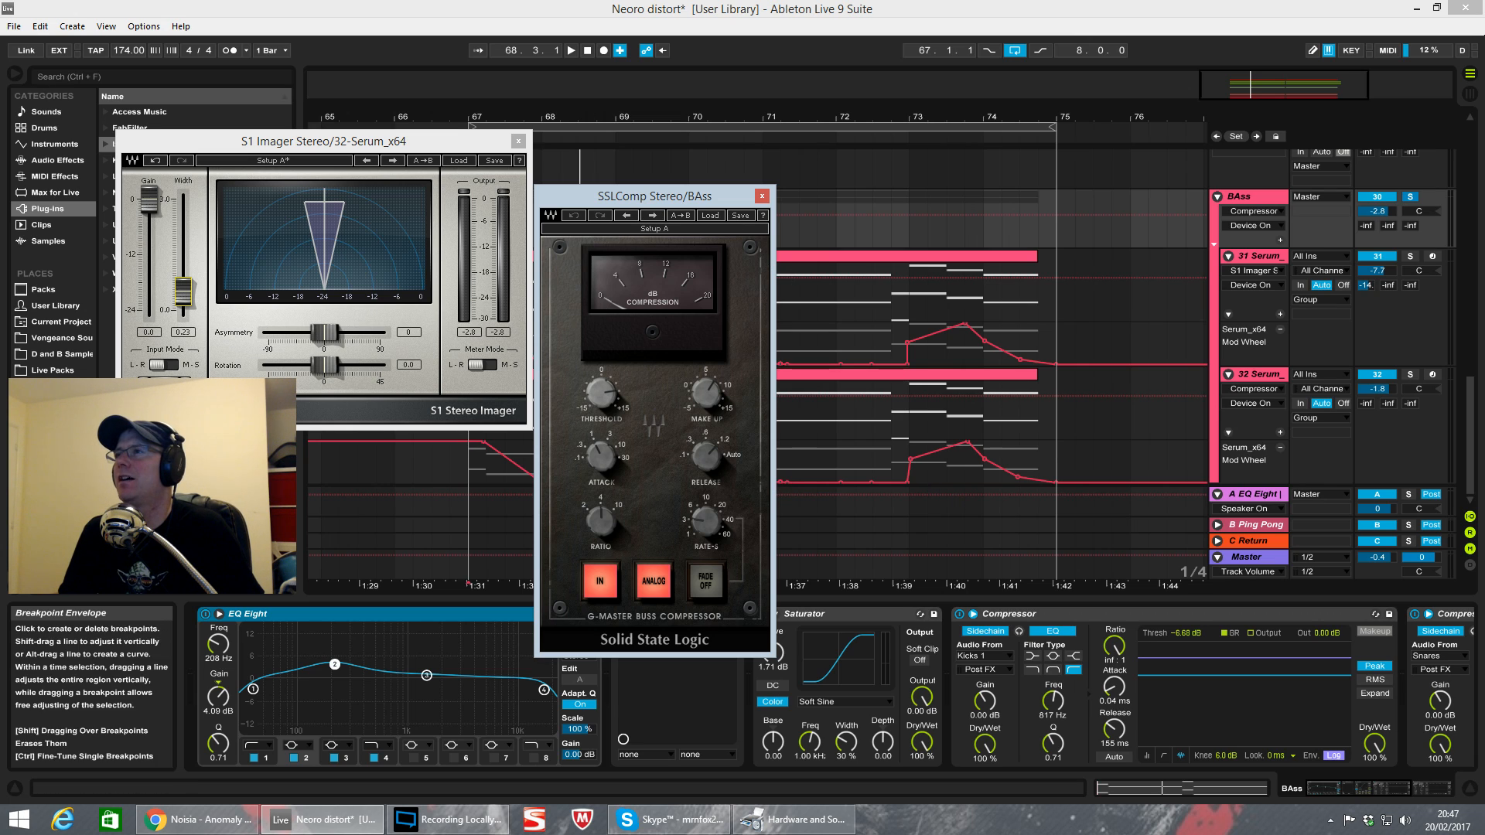
{"action": "key", "text": "space"}
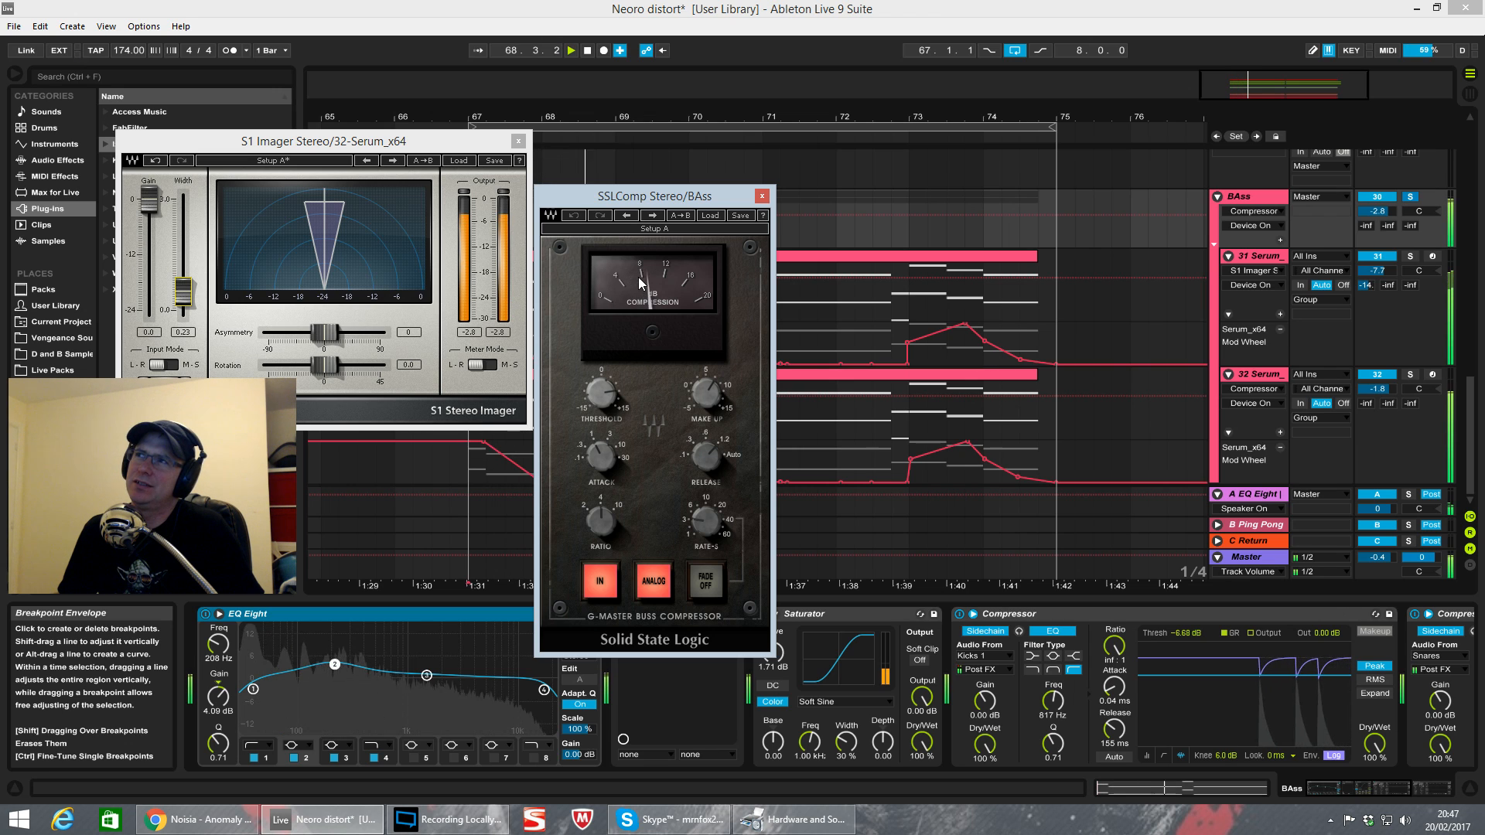
{"action": "key", "text": "space"}
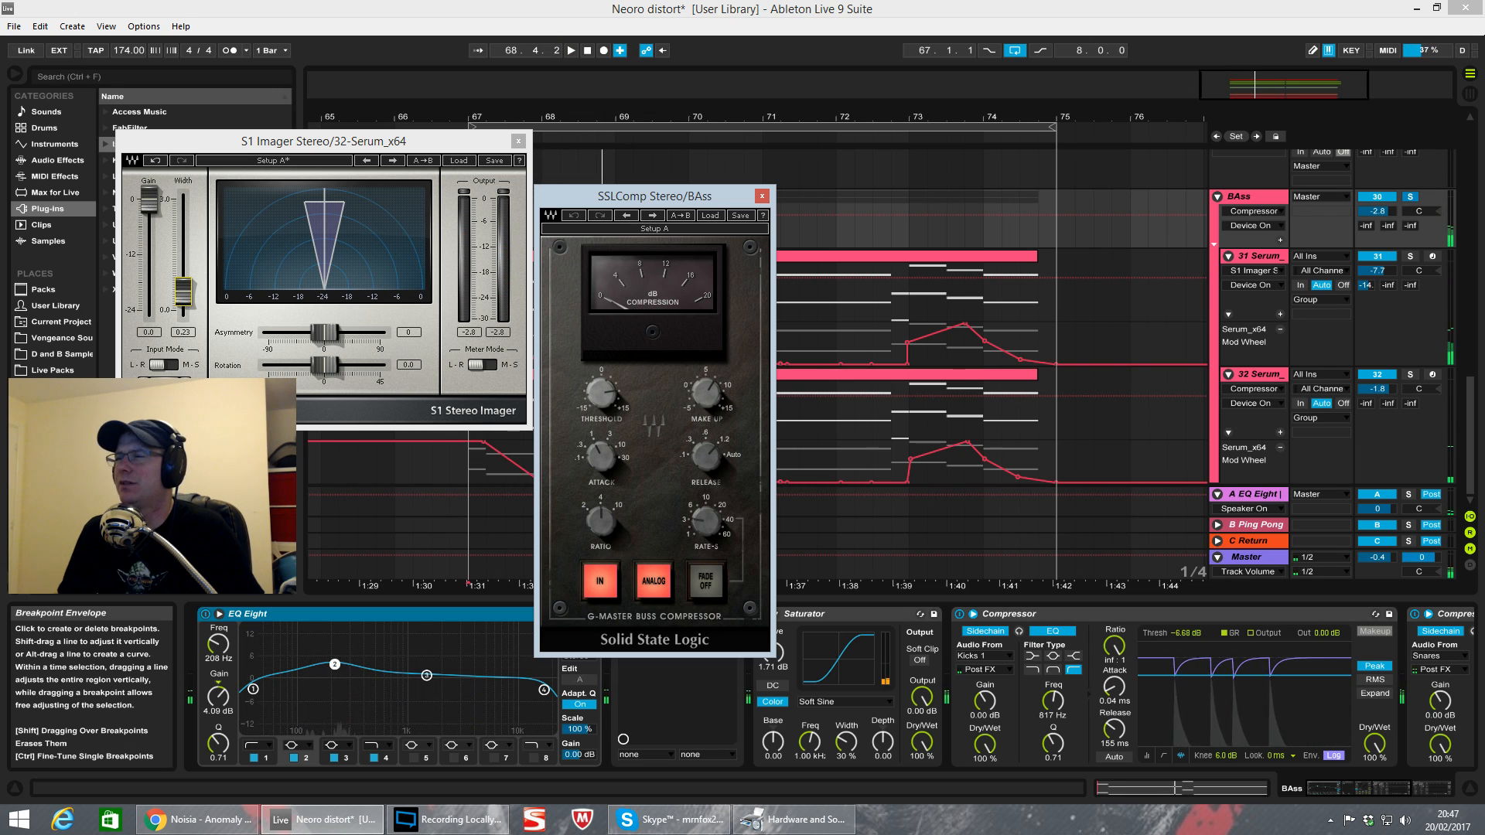
{"action": "mouse_move", "coordinate": [707, 392]}
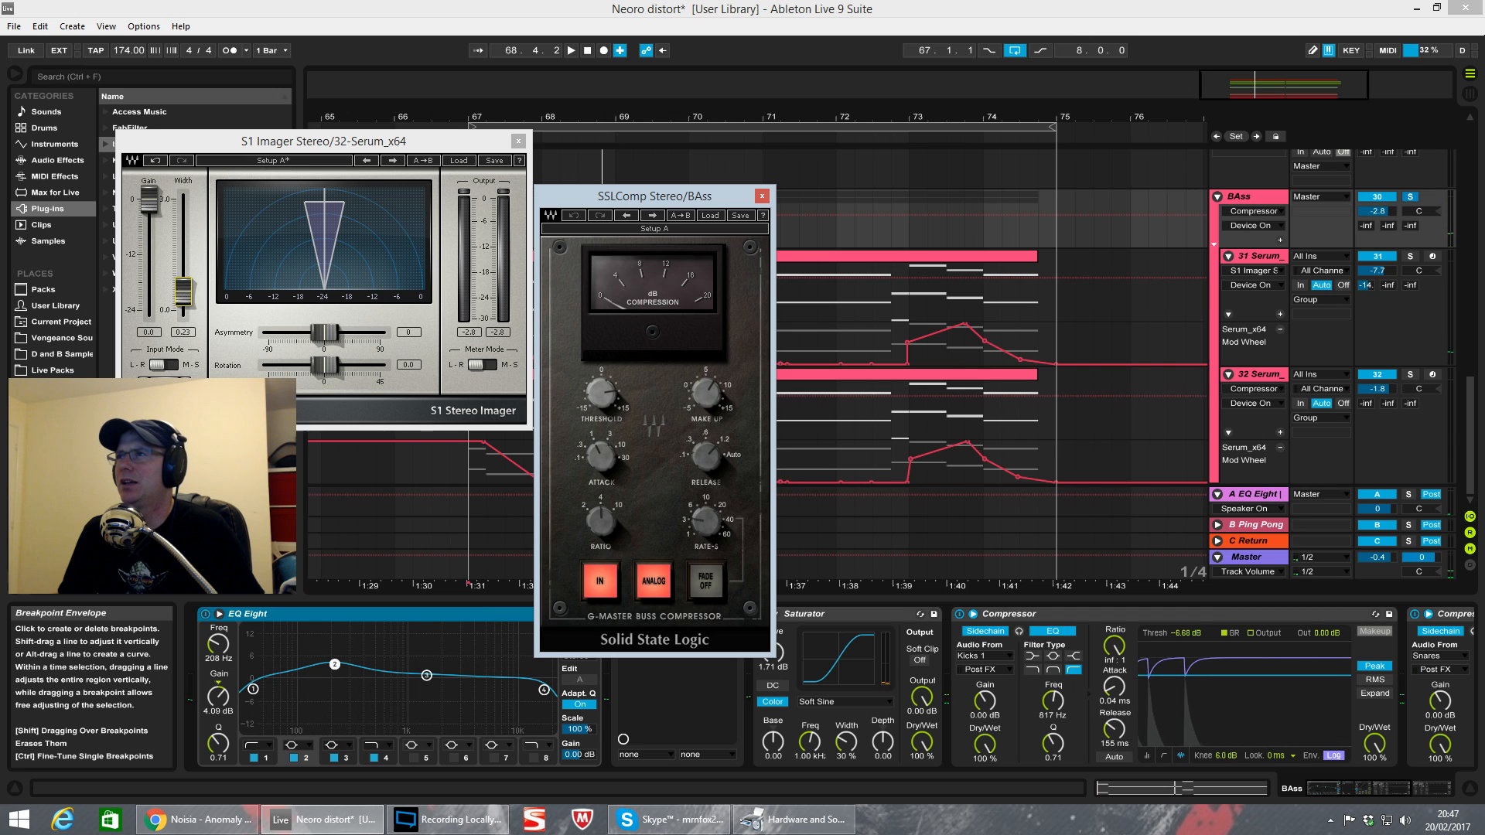
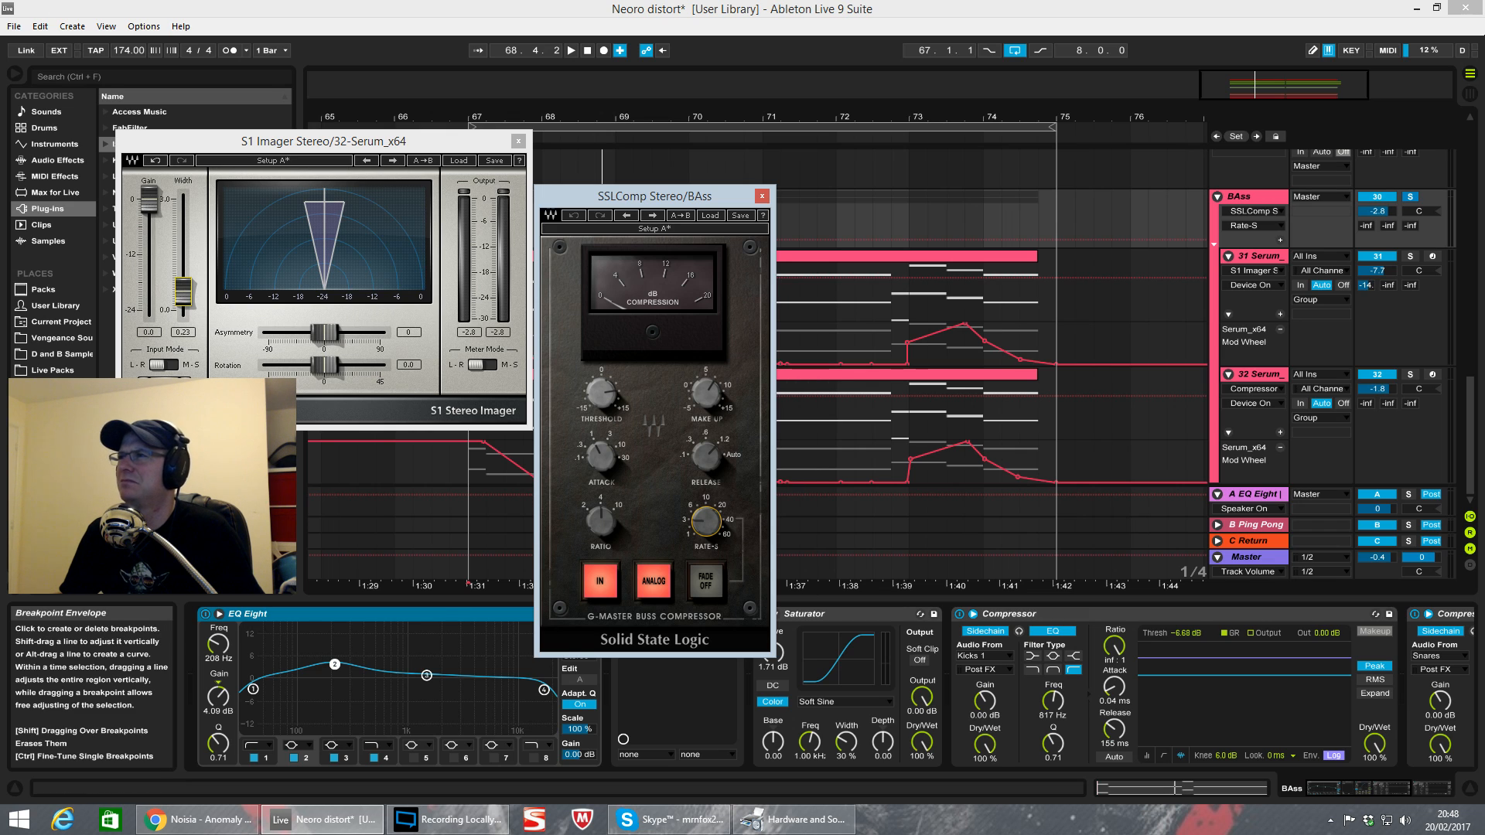
{"action": "key", "text": "space"}
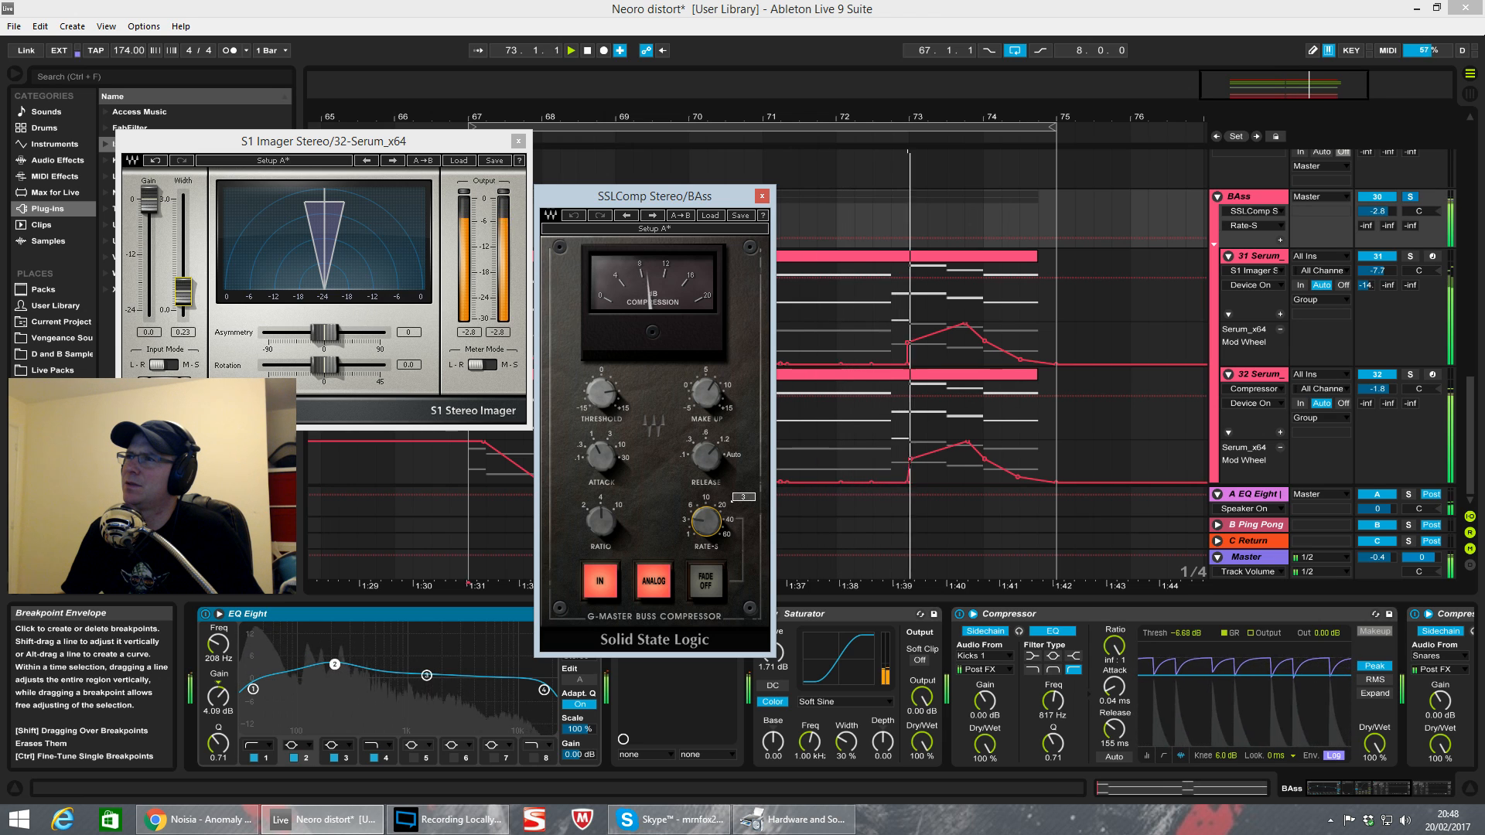
{"action": "key", "text": "space"}
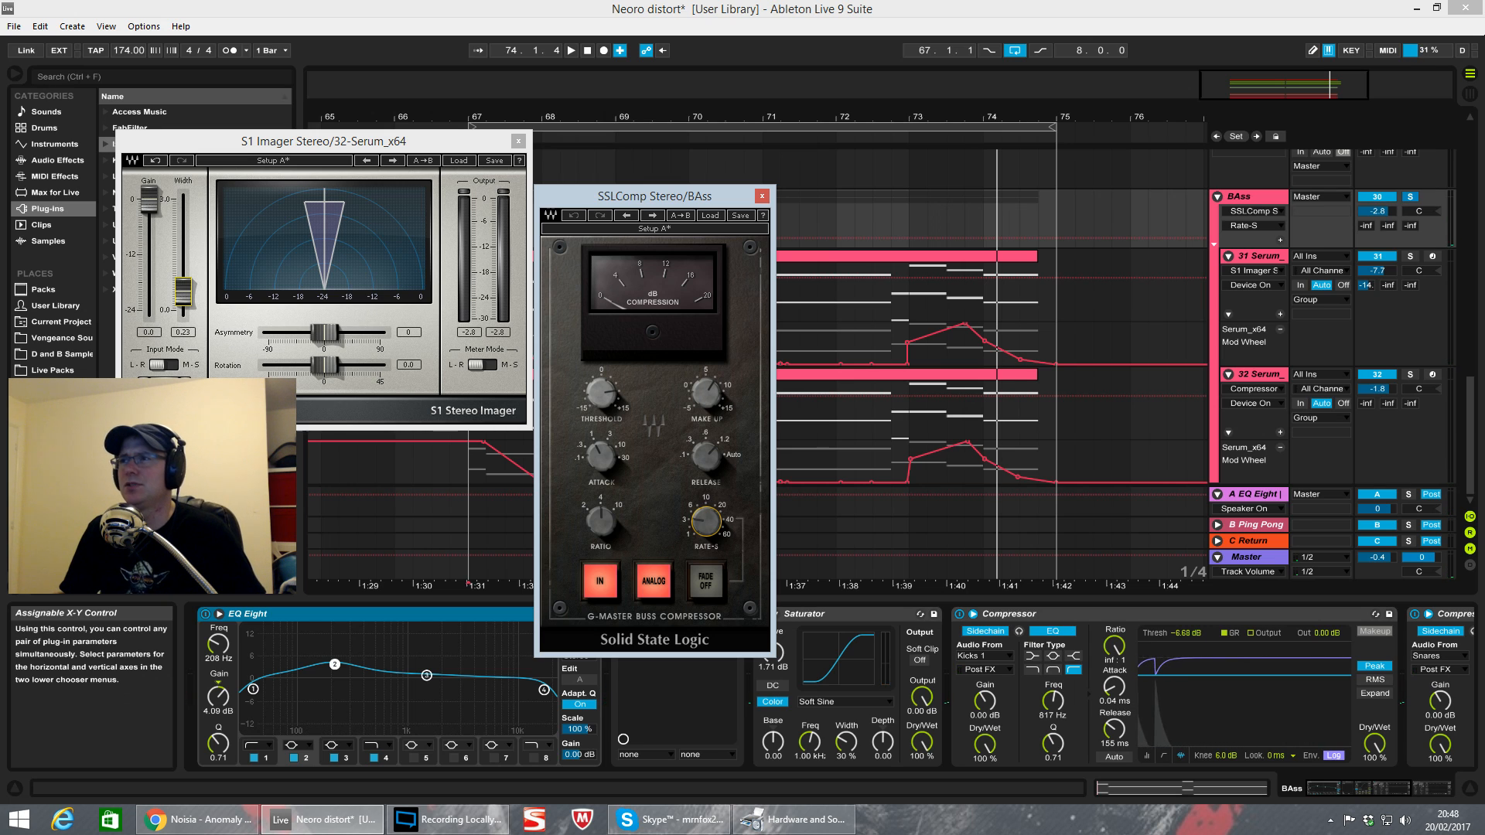
{"action": "left_click", "coordinate": [762, 195]}
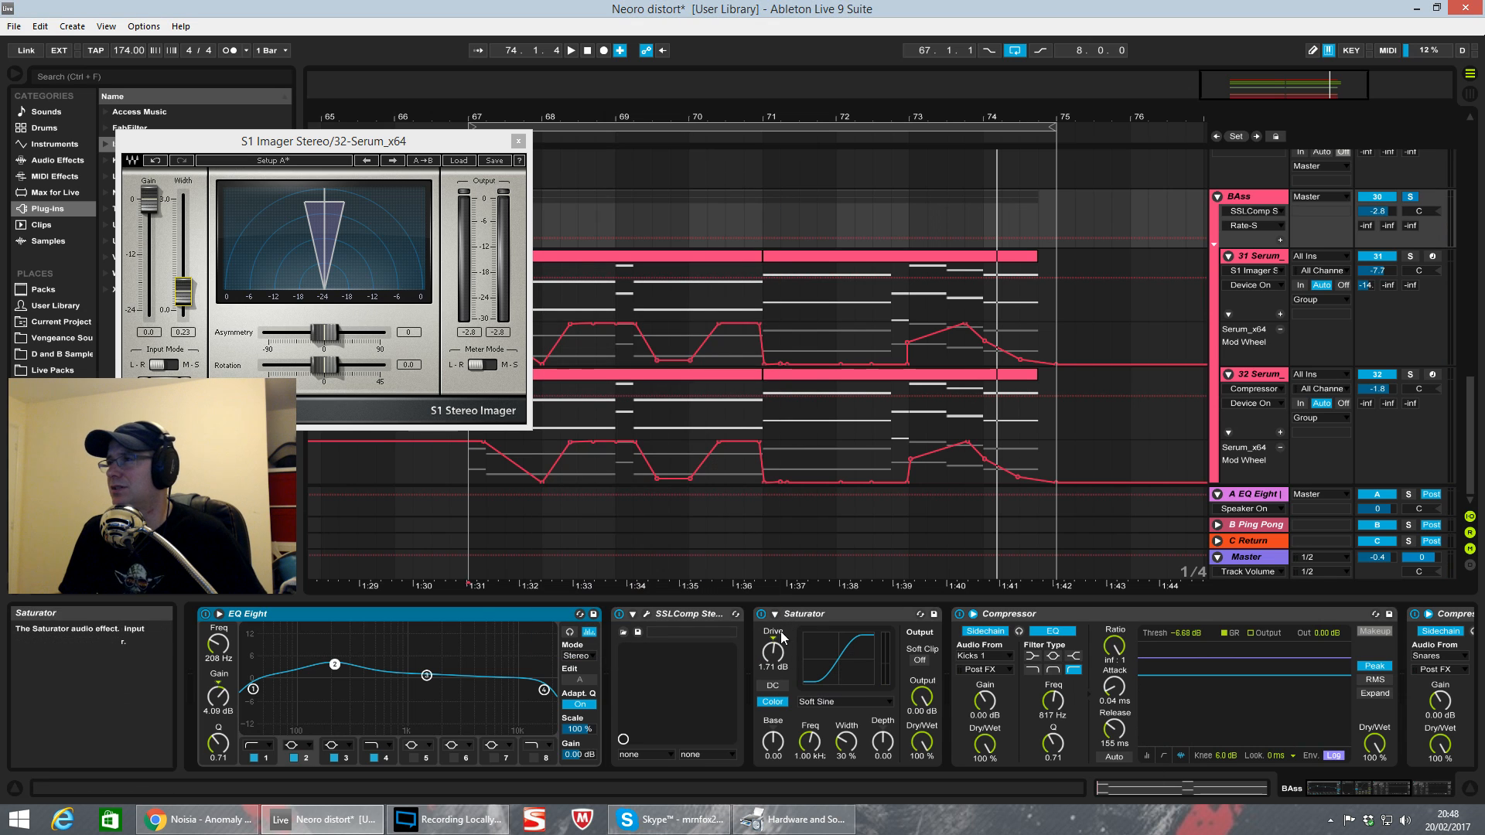
Step: Compare the BAss group with its Saturator bypassed and enabled during playback, and close the S1 Imager window
{"action": "left_click", "coordinate": [762, 614]}
{"action": "key", "text": "space"}
{"action": "left_click", "coordinate": [762, 614]}
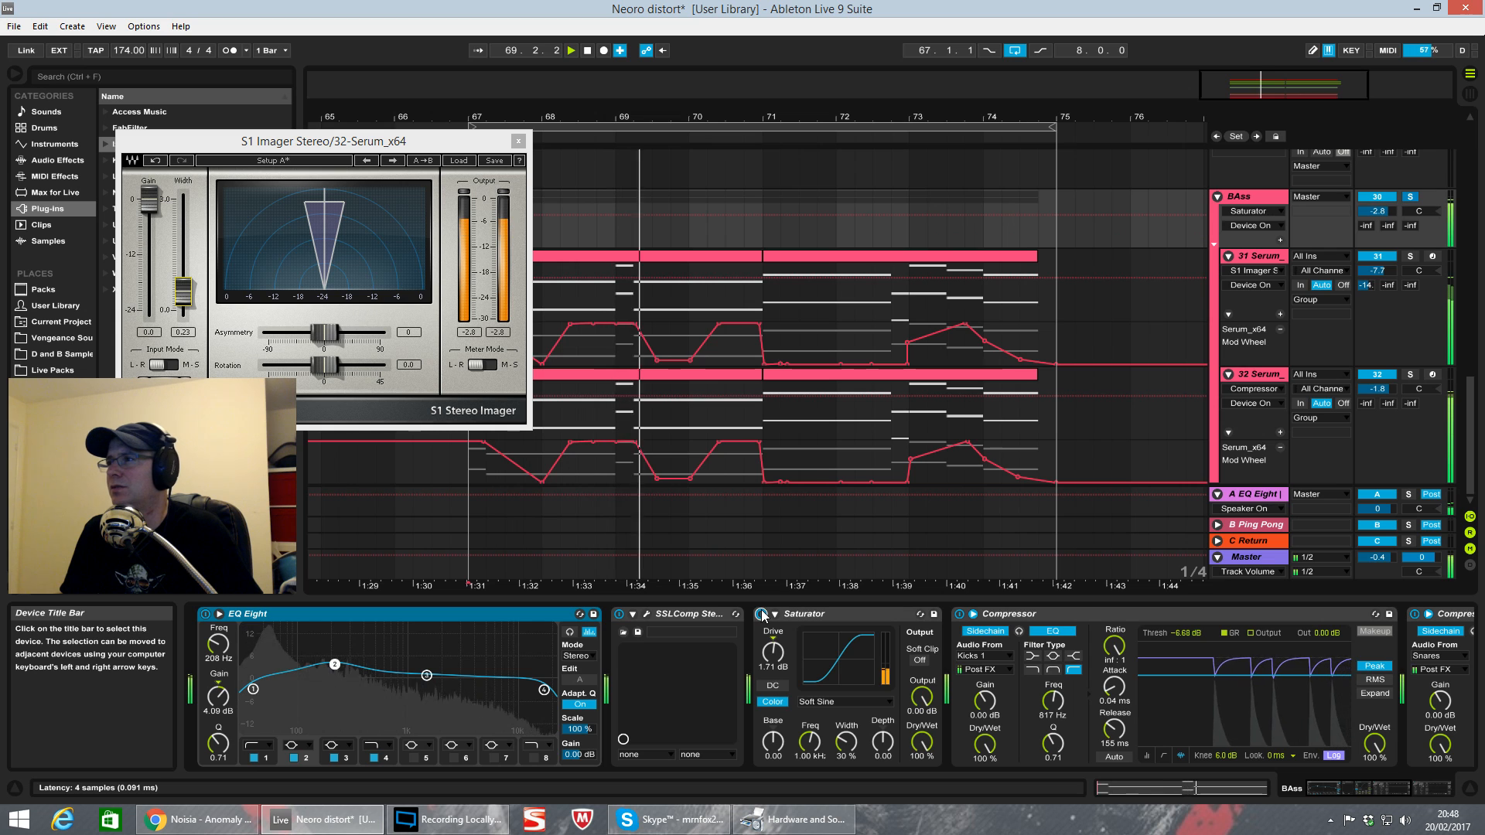
{"action": "key", "text": "space"}
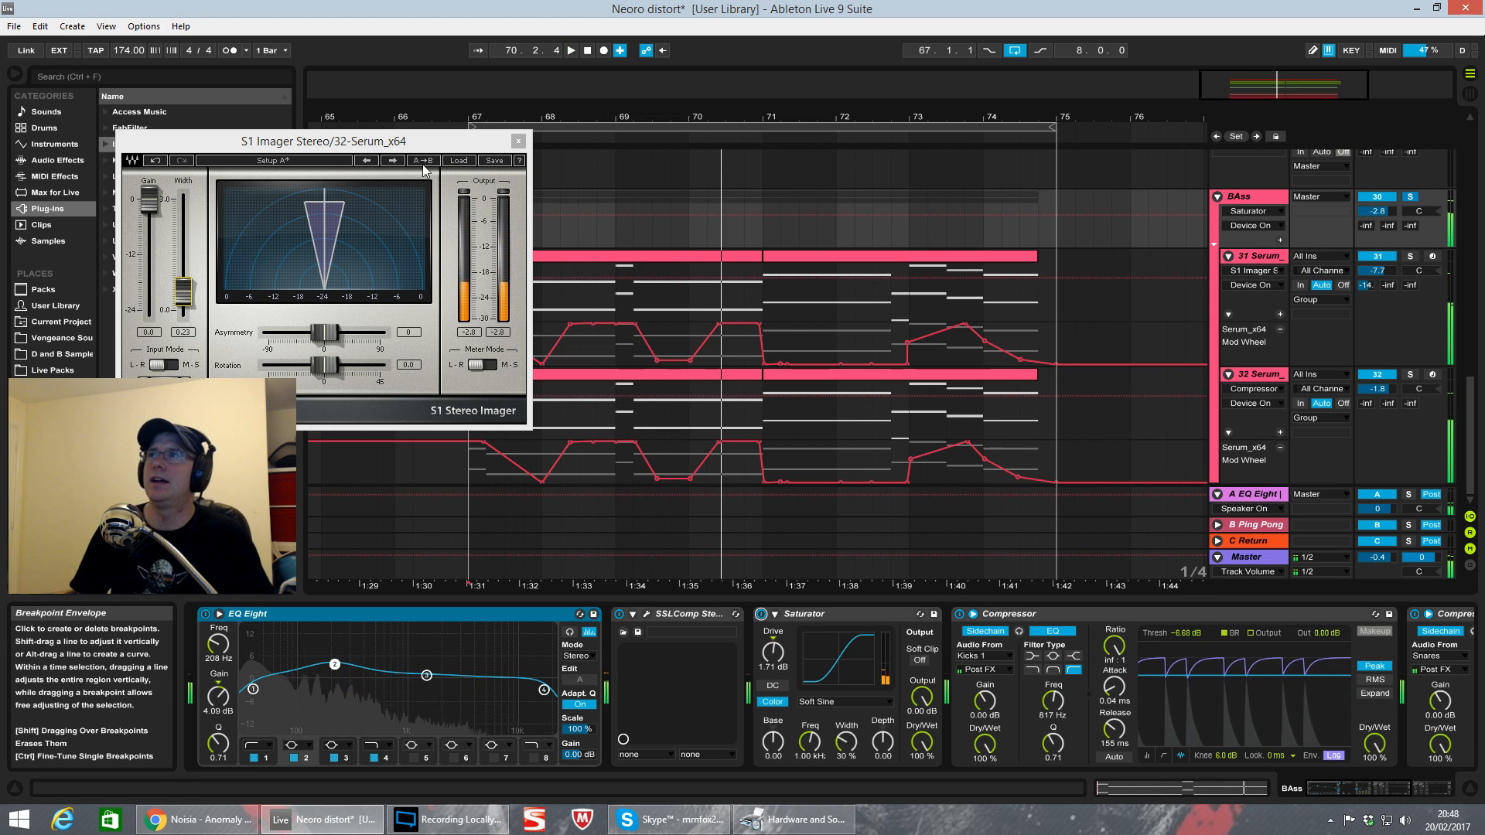
{"action": "left_click", "coordinate": [518, 141]}
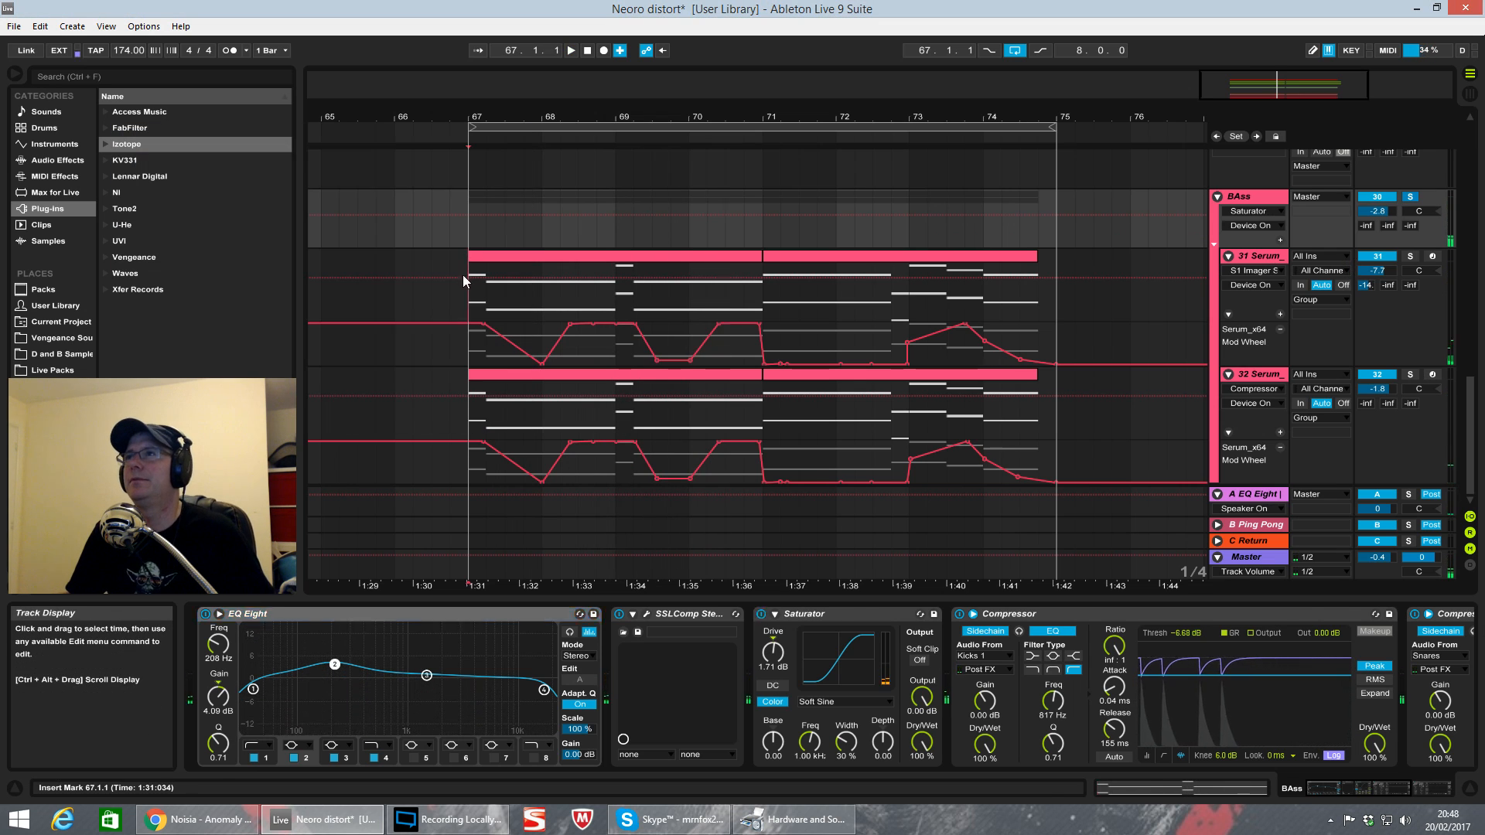
Step: Place the insert mark at 67.1.1, unsolo the BAss group and play the full mix from there
{"action": "left_click", "coordinate": [462, 276]}
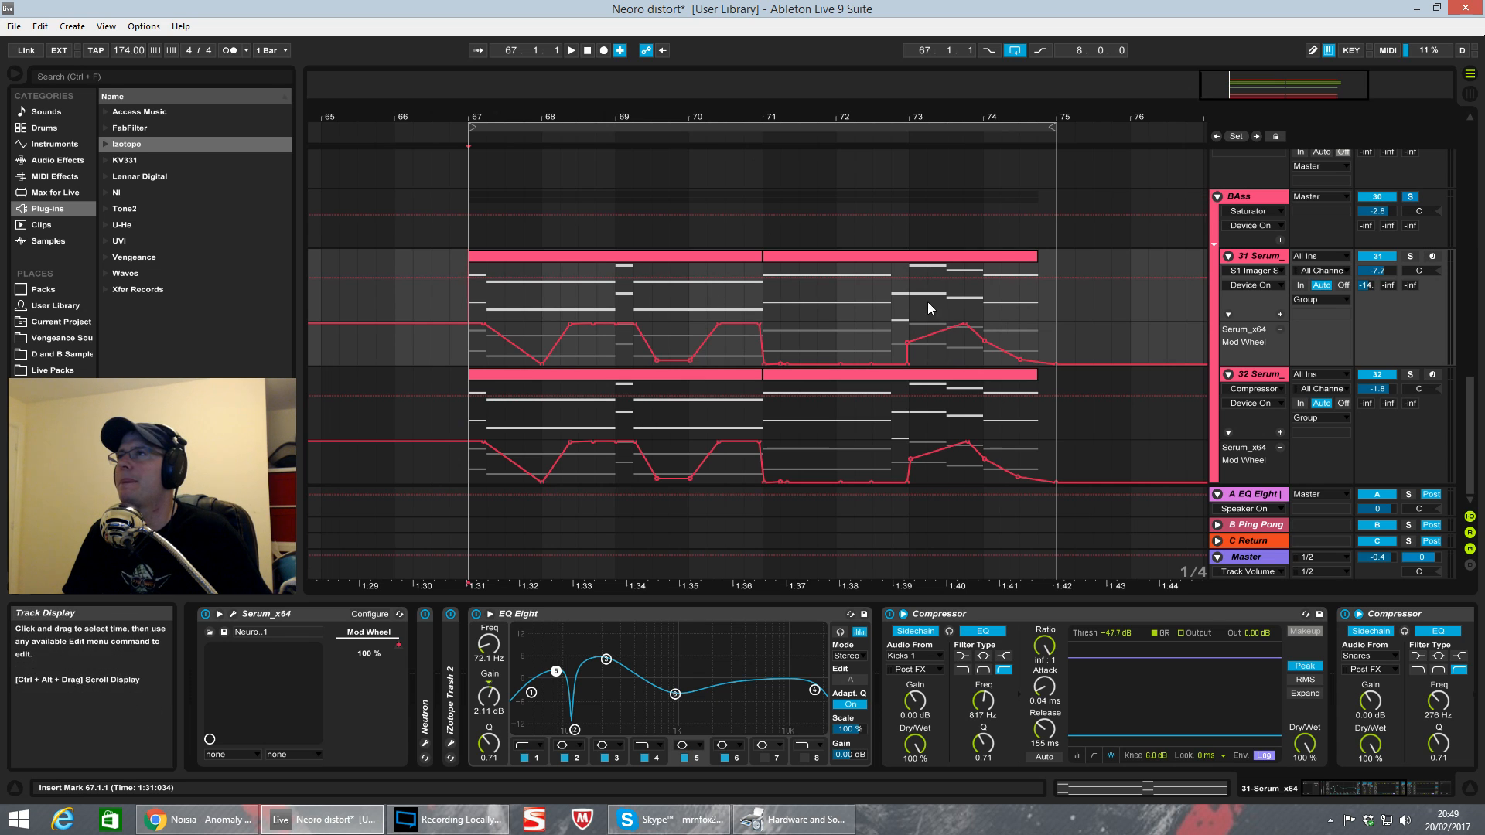
{"action": "left_click", "coordinate": [467, 229]}
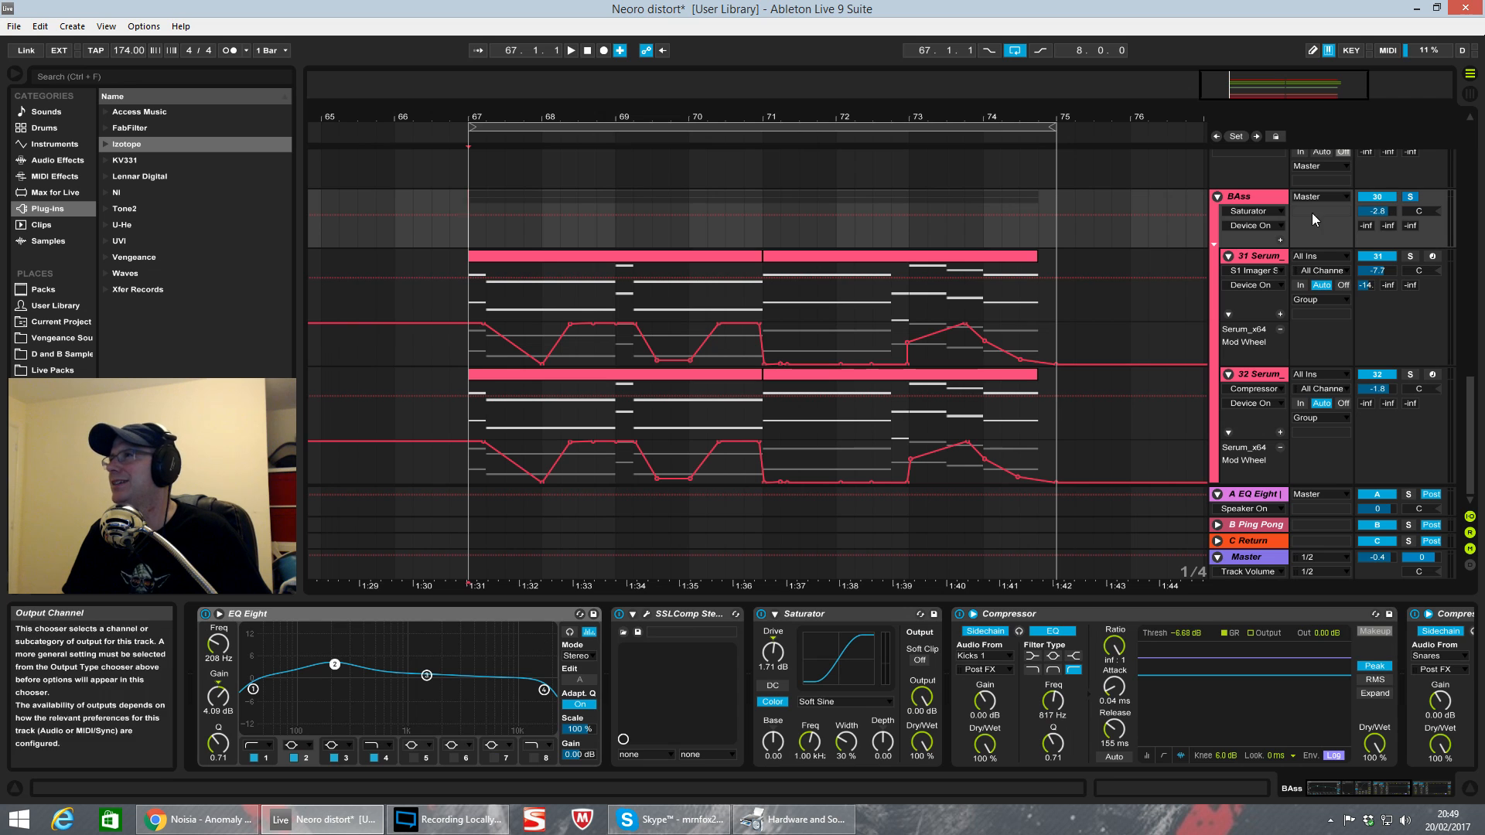
{"action": "key", "text": "space"}
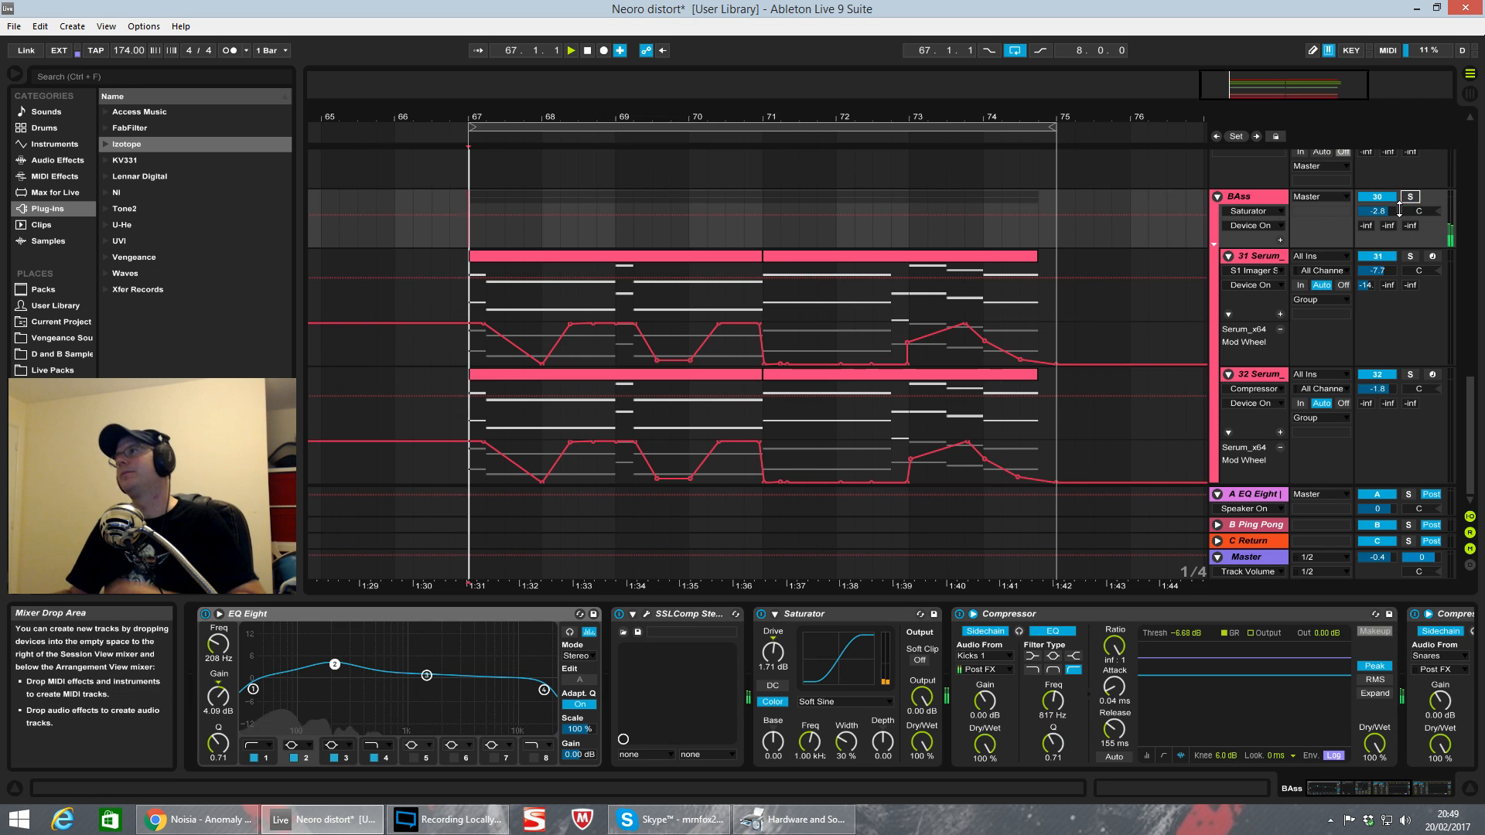
Step: Look over the drum, percussion and bass tracks in the arrangement while the full mix plays
{"action": "scroll", "coordinate": [1187, 305], "scroll_direction": "up", "scroll_amount": 2}
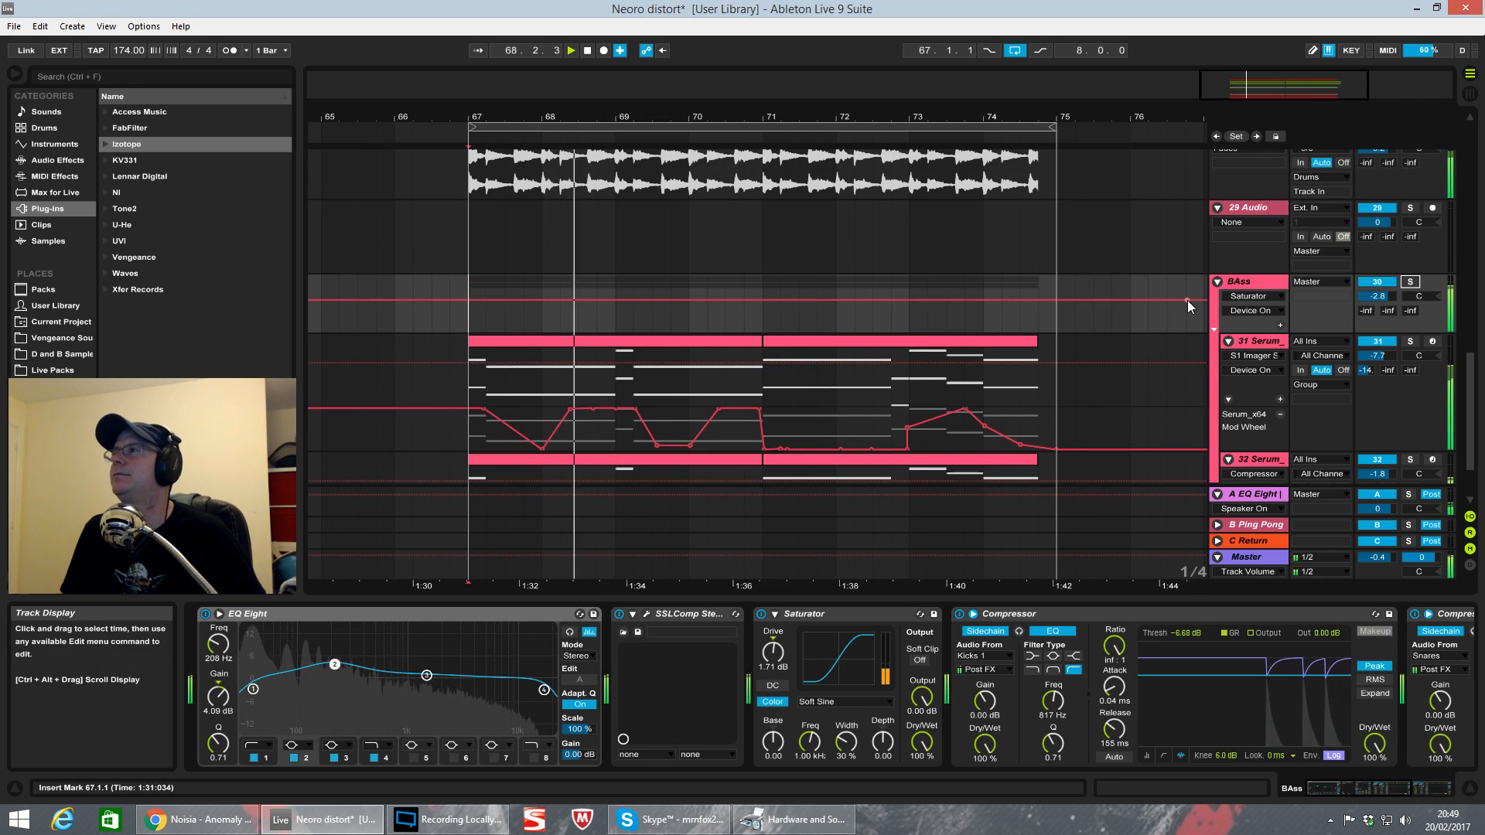
{"action": "scroll", "coordinate": [1187, 301], "scroll_direction": "up", "scroll_amount": 2}
{"action": "scroll", "coordinate": [1186, 300], "scroll_direction": "up", "scroll_amount": 3}
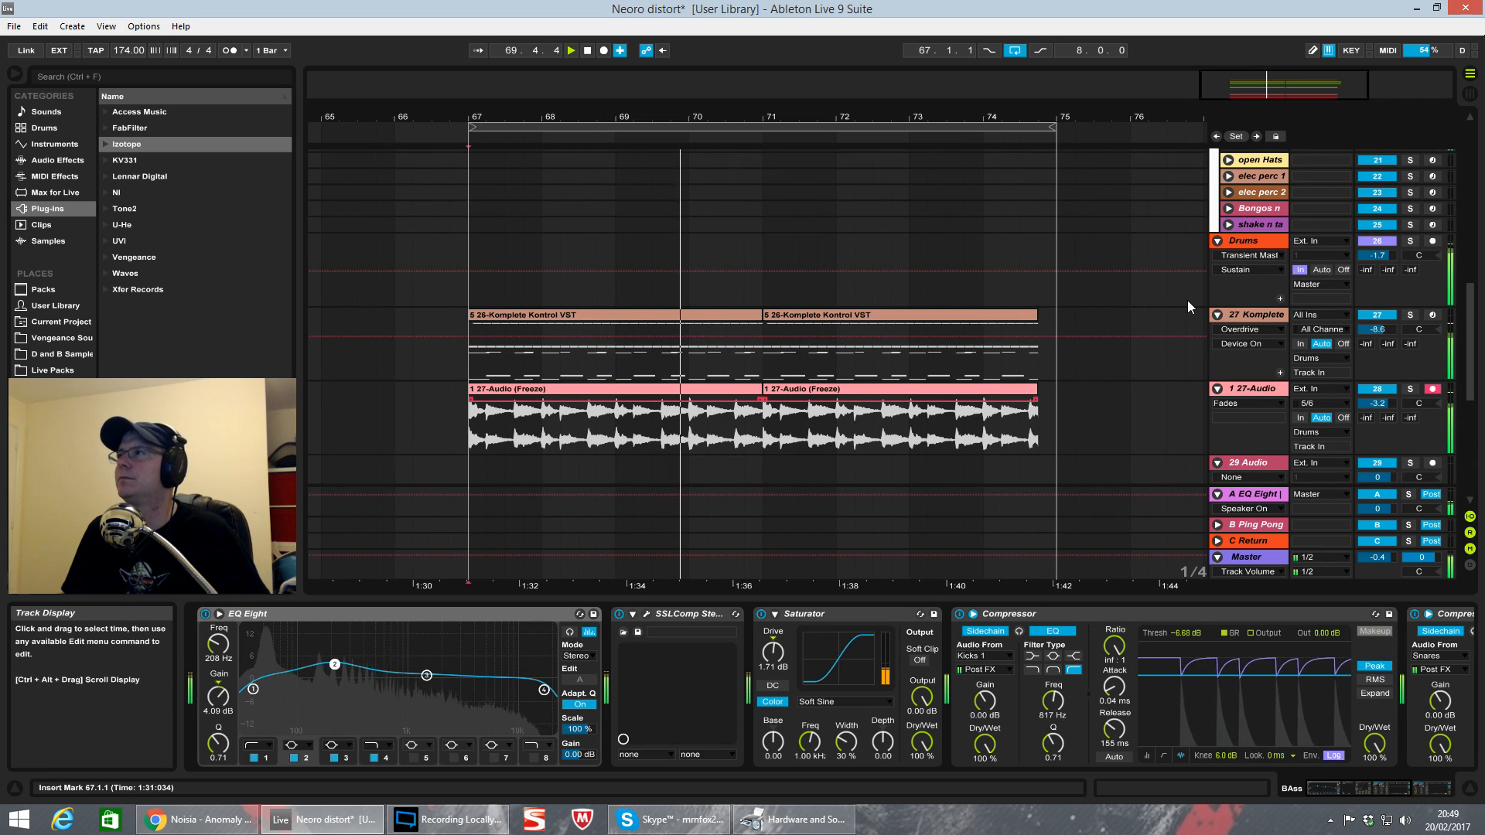
{"action": "scroll", "coordinate": [1186, 302], "scroll_direction": "down", "scroll_amount": 1}
{"action": "scroll", "coordinate": [1185, 308], "scroll_direction": "down", "scroll_amount": 2}
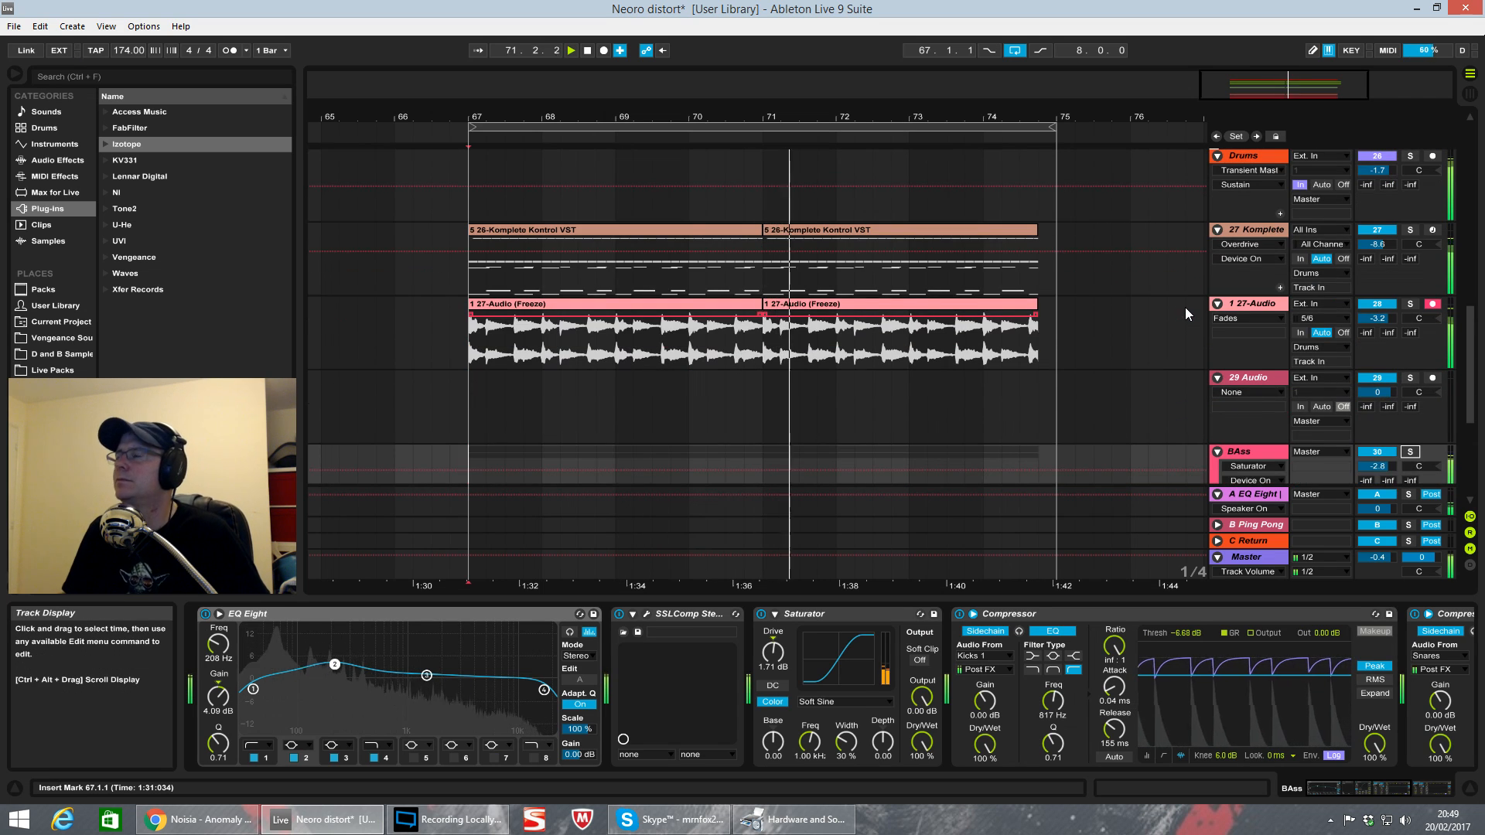
{"action": "scroll", "coordinate": [1185, 286], "scroll_direction": "down", "scroll_amount": 2}
{"action": "scroll", "coordinate": [1187, 278], "scroll_direction": "down", "scroll_amount": 2}
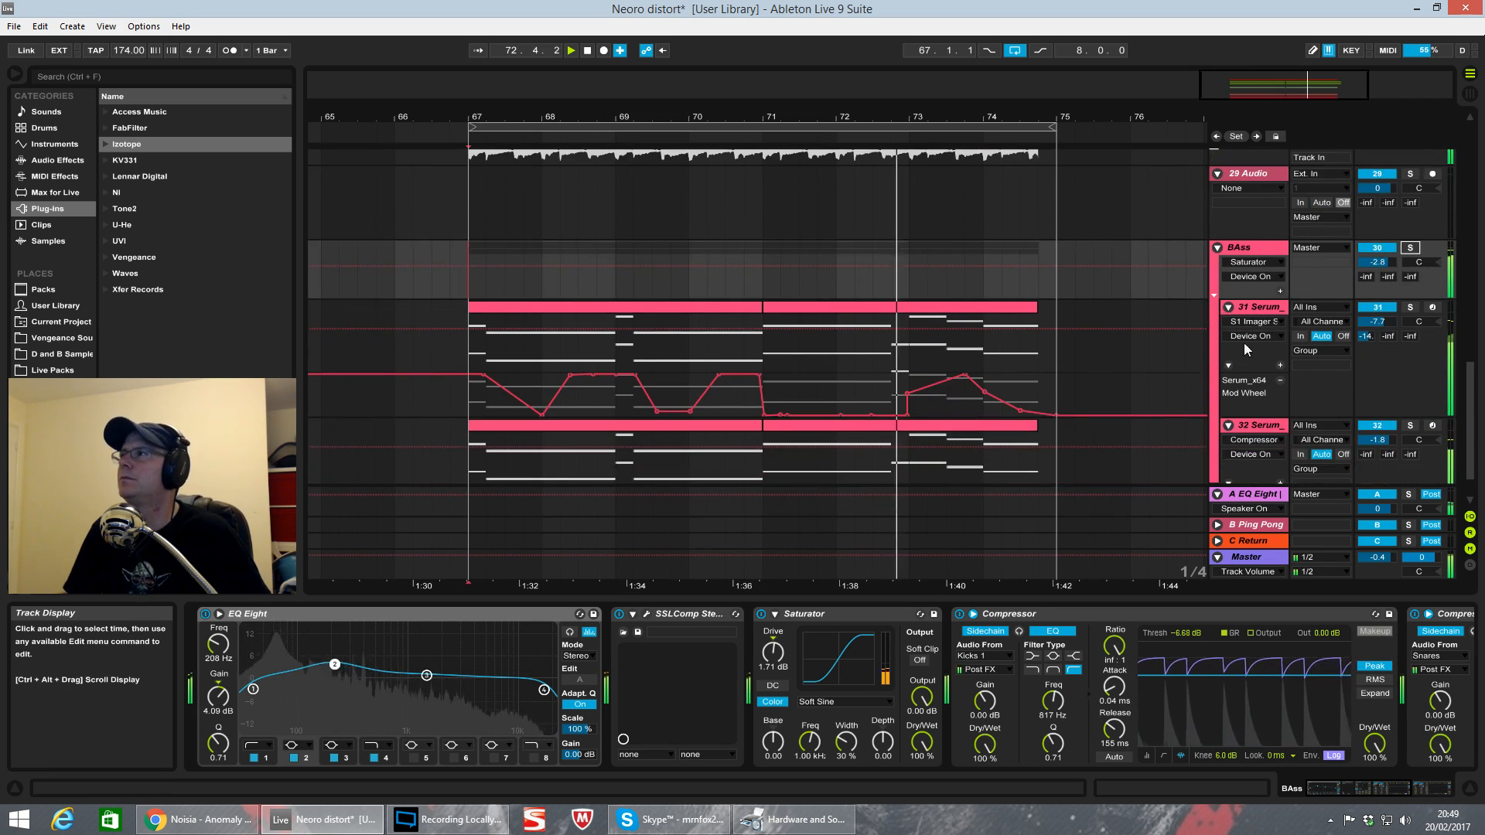
{"action": "scroll", "coordinate": [1187, 291], "scroll_direction": "down", "scroll_amount": 2}
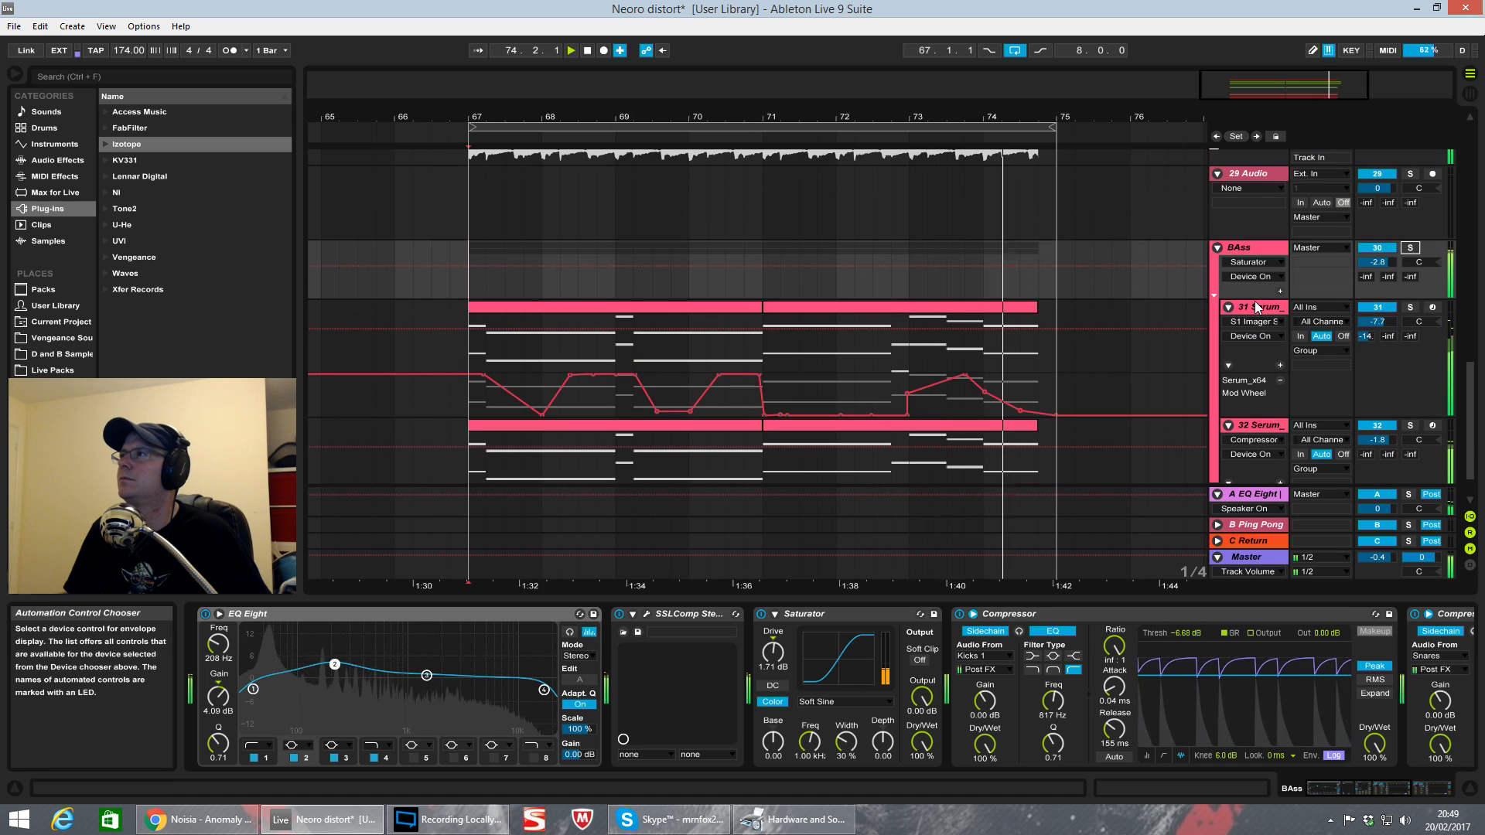
Step: Open the Serum instrument on track 31 and show its effects rack
{"action": "left_click", "coordinate": [1201, 370]}
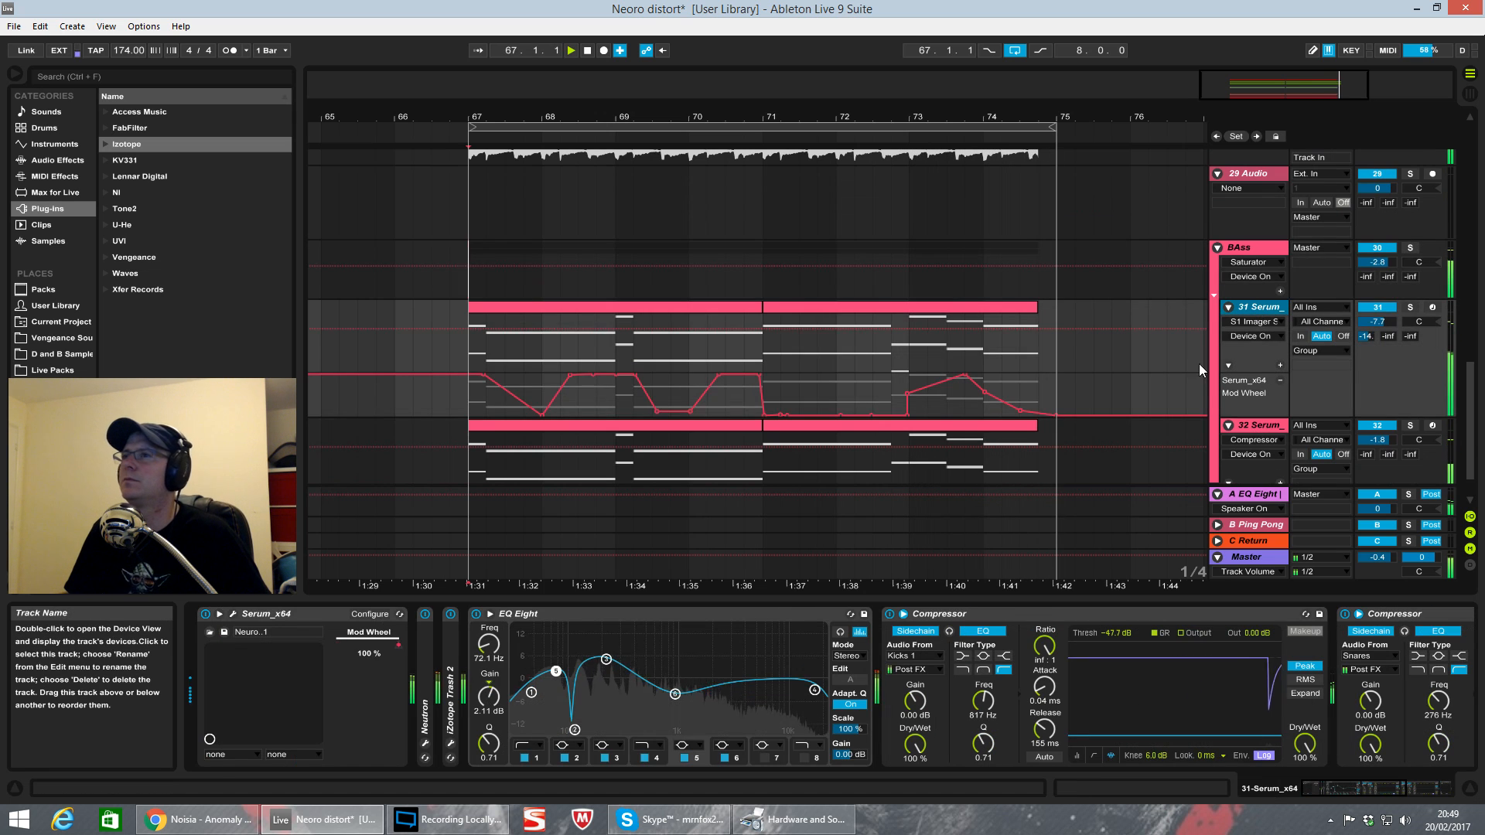
{"action": "left_click", "coordinate": [232, 615]}
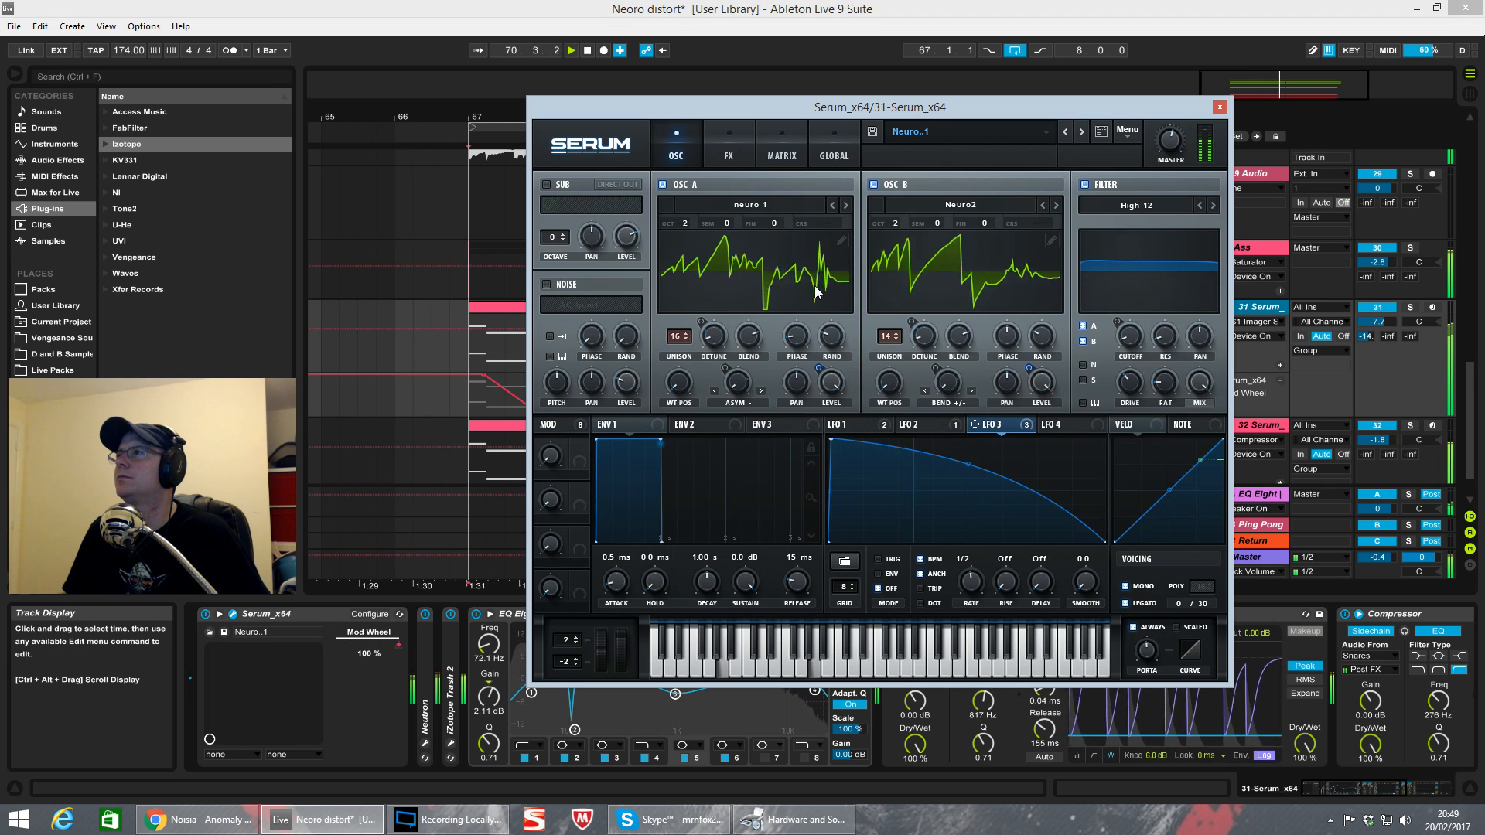
{"action": "left_click", "coordinate": [731, 152]}
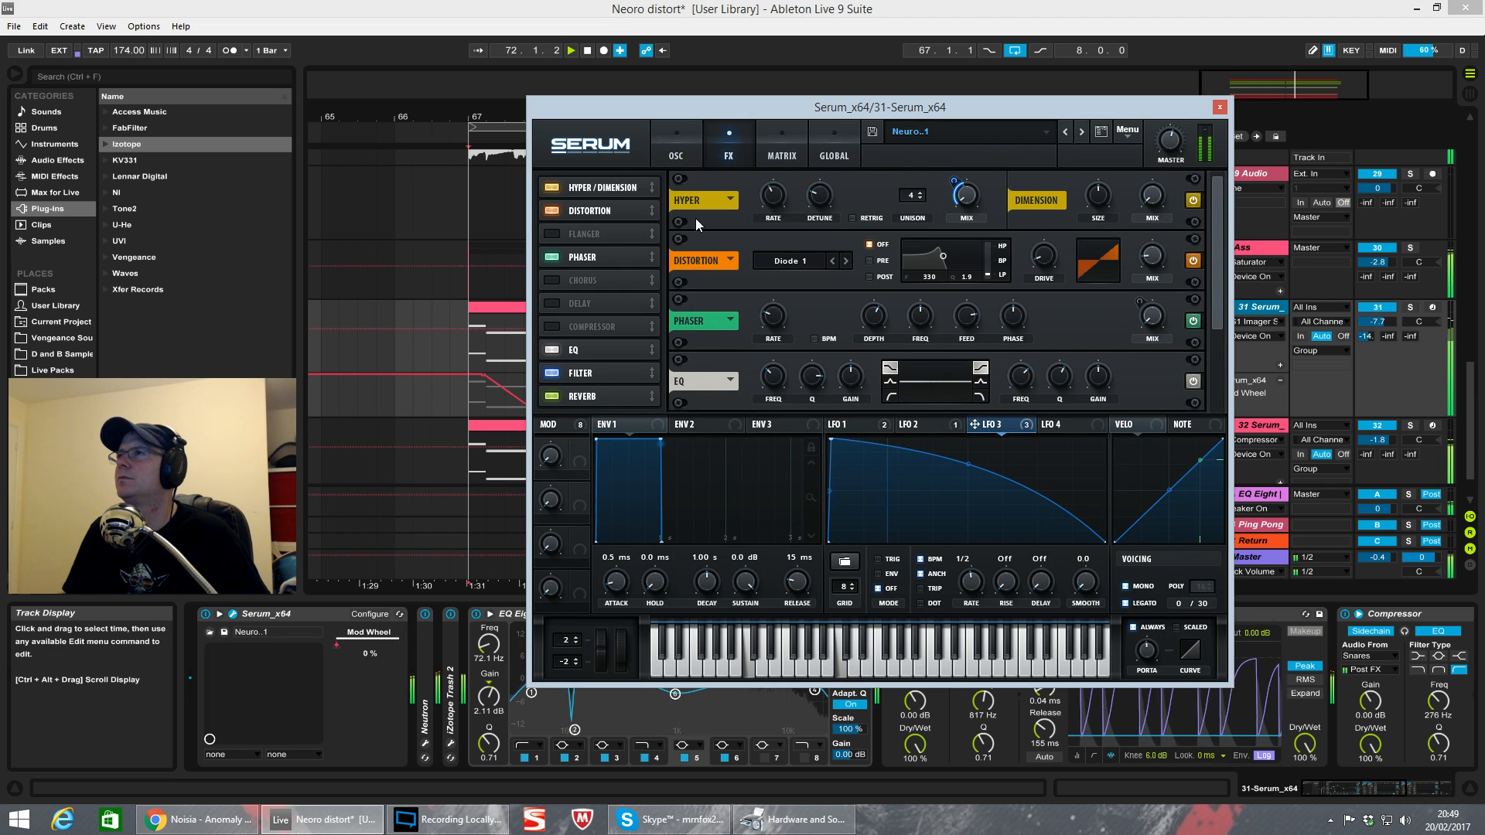
Step: Audition Serum's Chorus, Compressor and Flanger one at a time, switching each off again, and close Serum and stop playback
{"action": "left_click", "coordinate": [552, 282]}
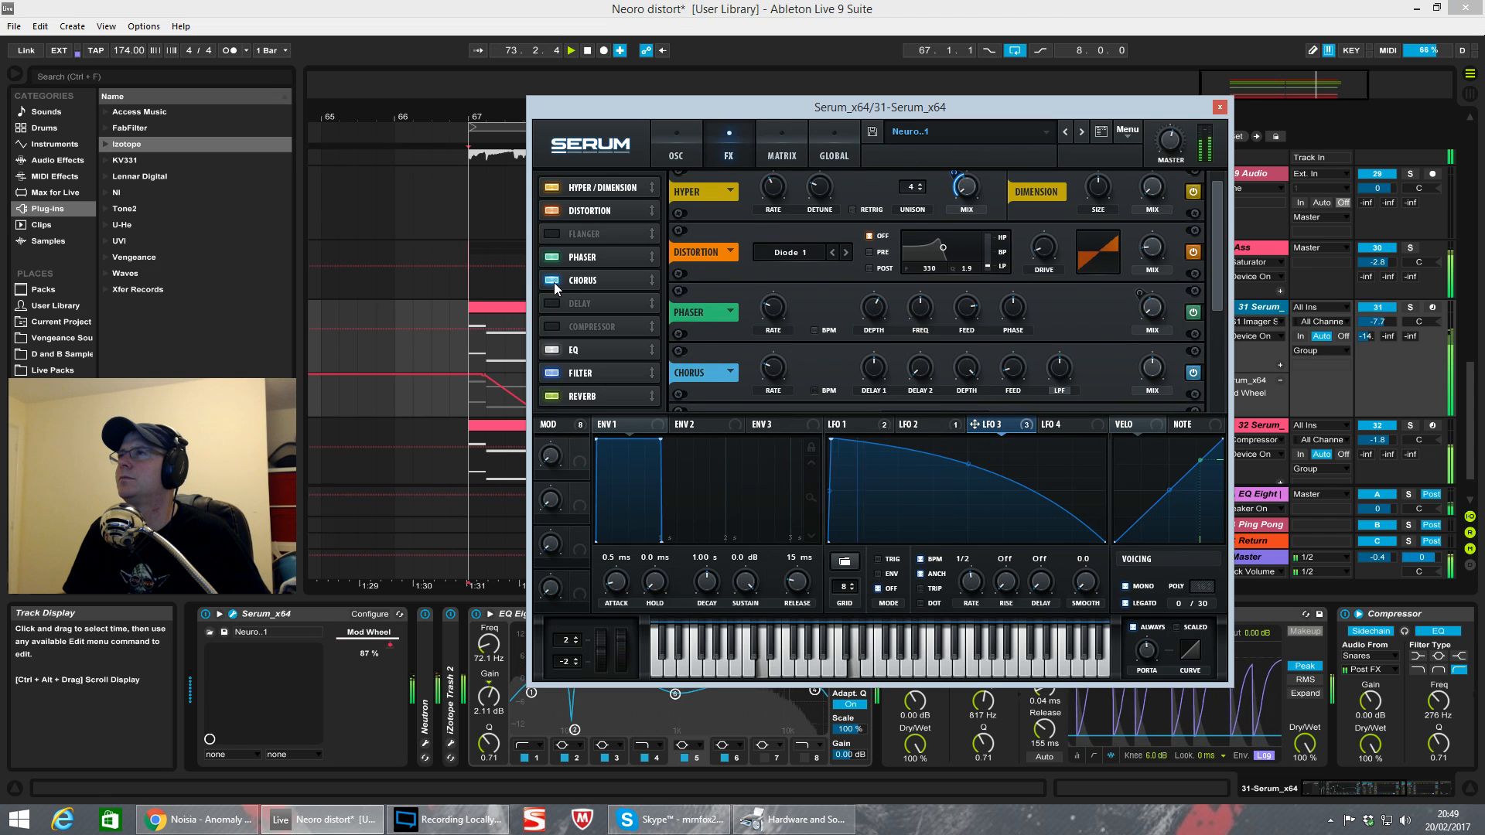
{"action": "left_click", "coordinate": [554, 283]}
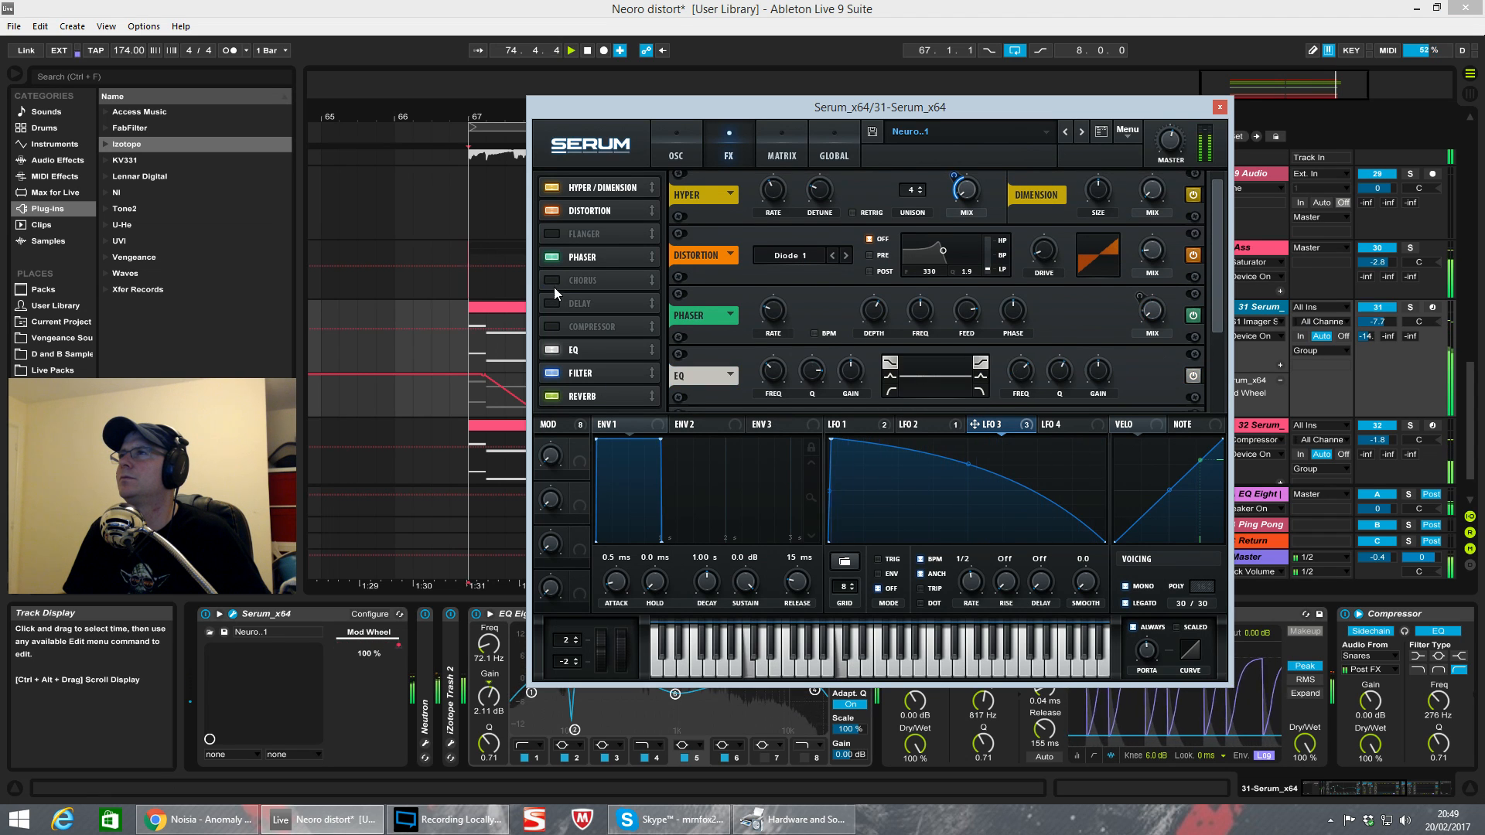
{"action": "left_click", "coordinate": [553, 326]}
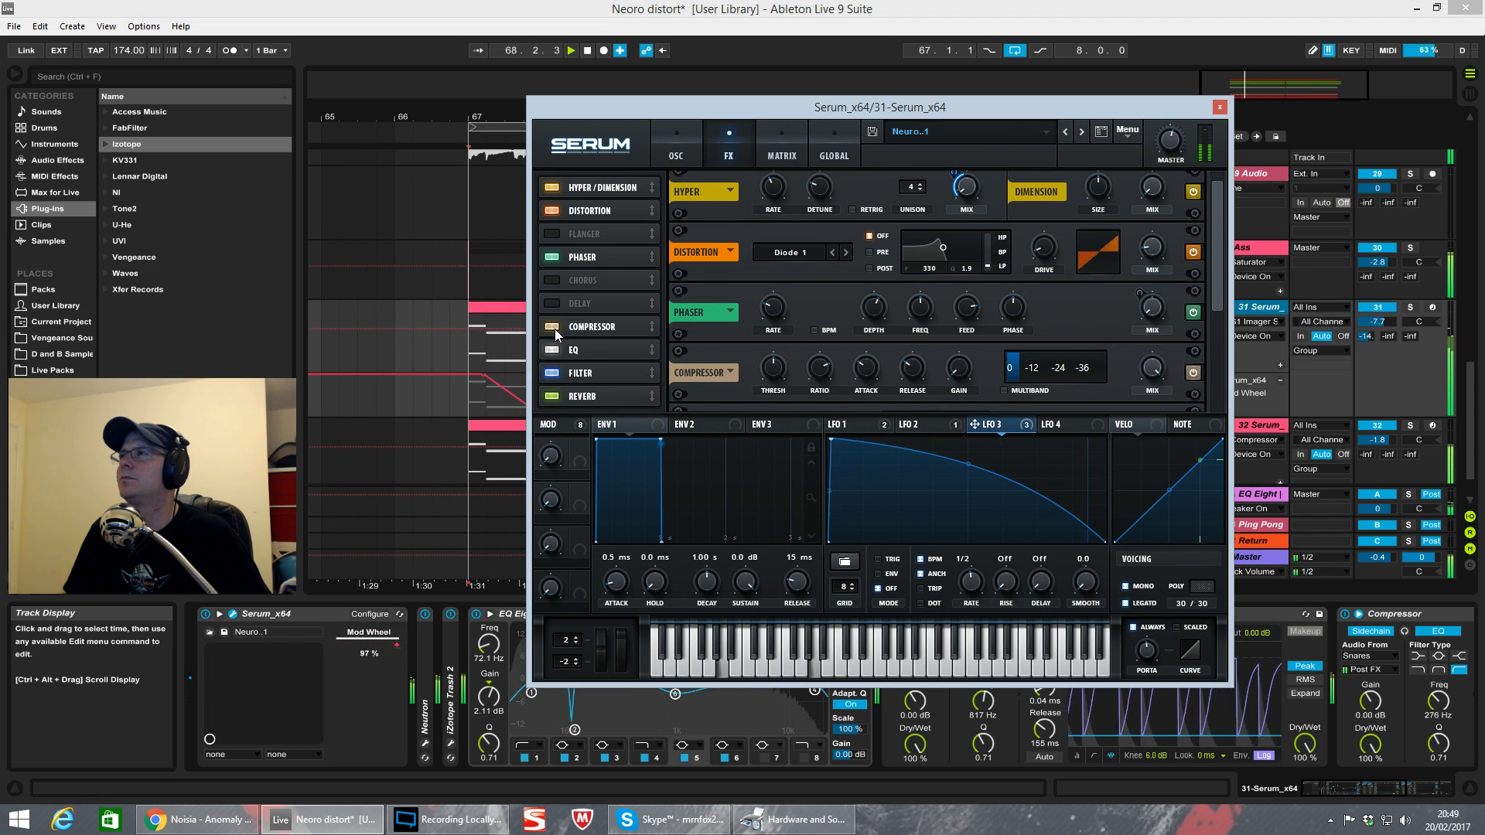
{"action": "left_click", "coordinate": [553, 327]}
{"action": "left_click", "coordinate": [554, 240]}
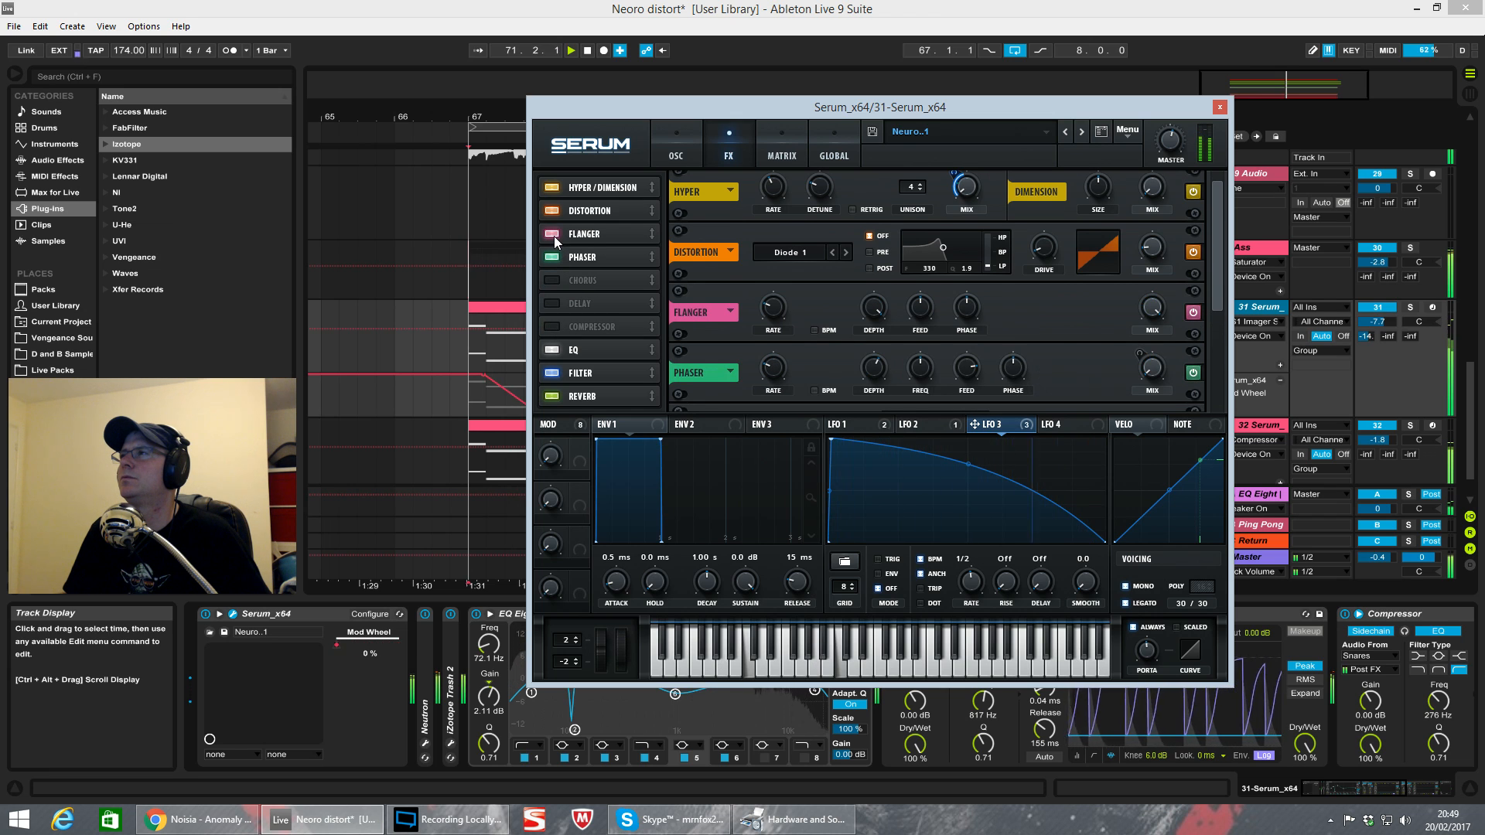
{"action": "left_click", "coordinate": [552, 235]}
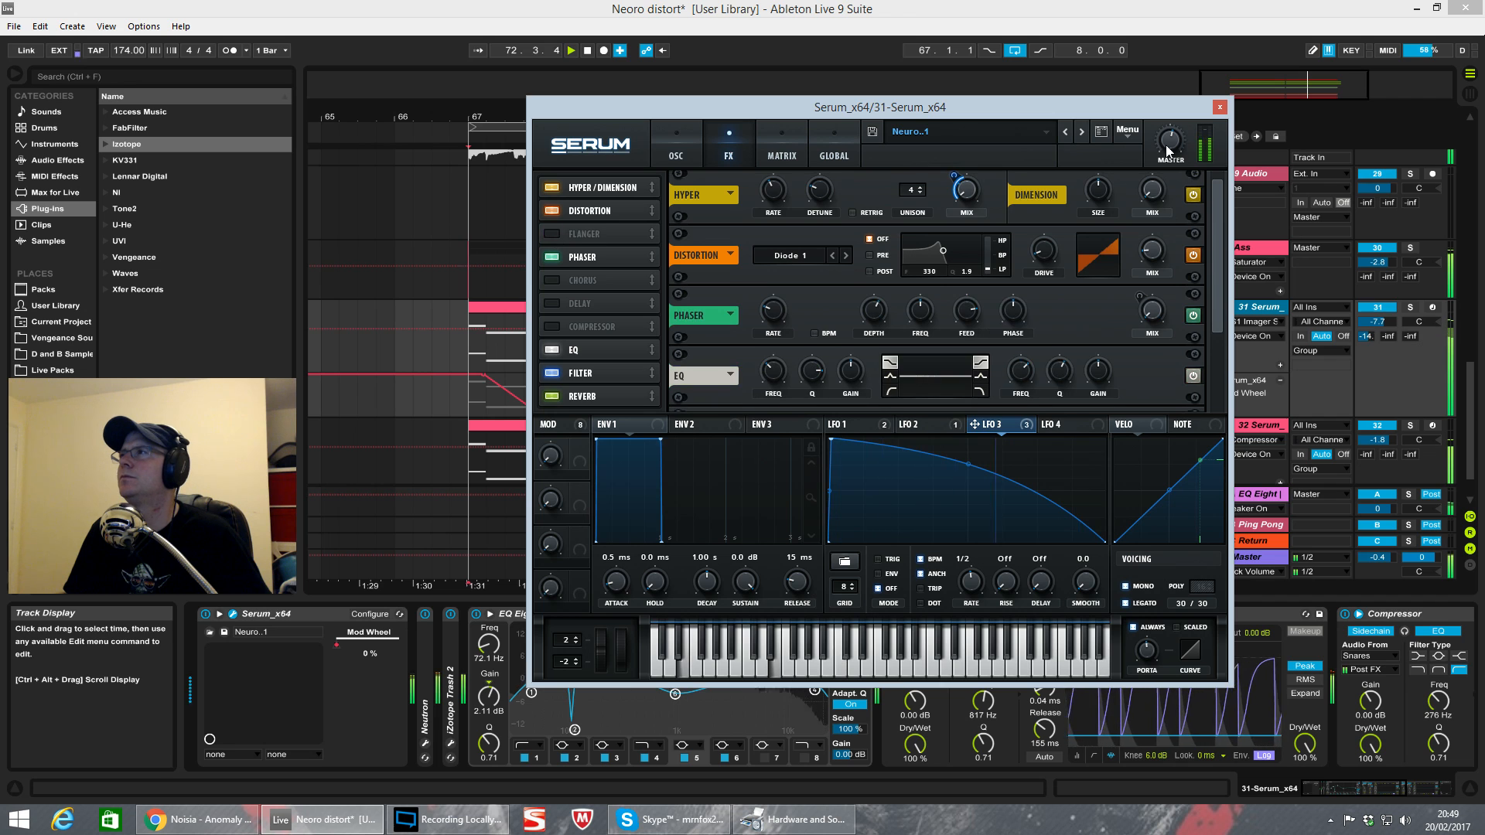
{"action": "left_click", "coordinate": [1220, 108]}
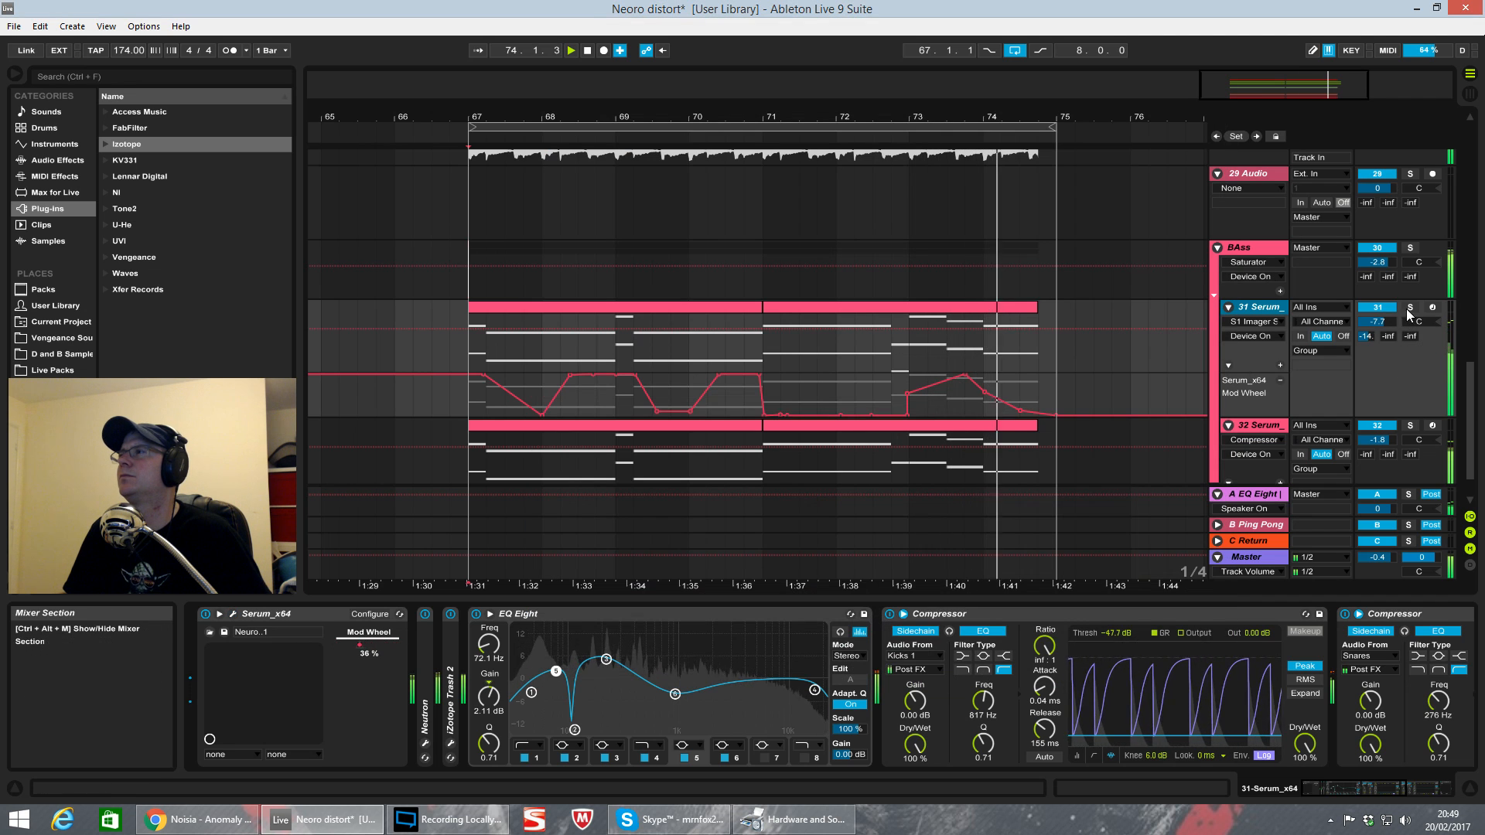
{"action": "key", "text": "space"}
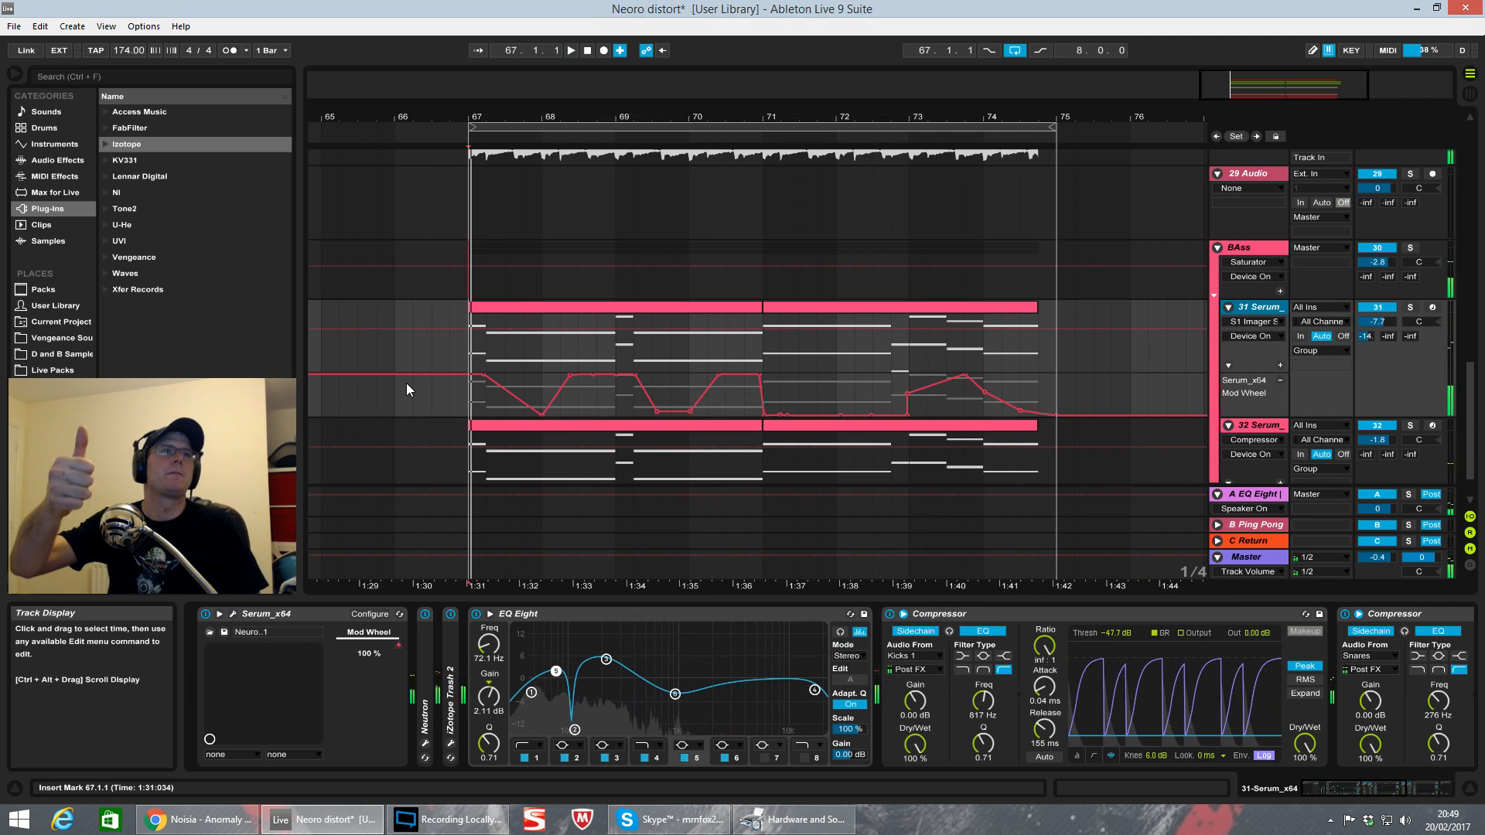